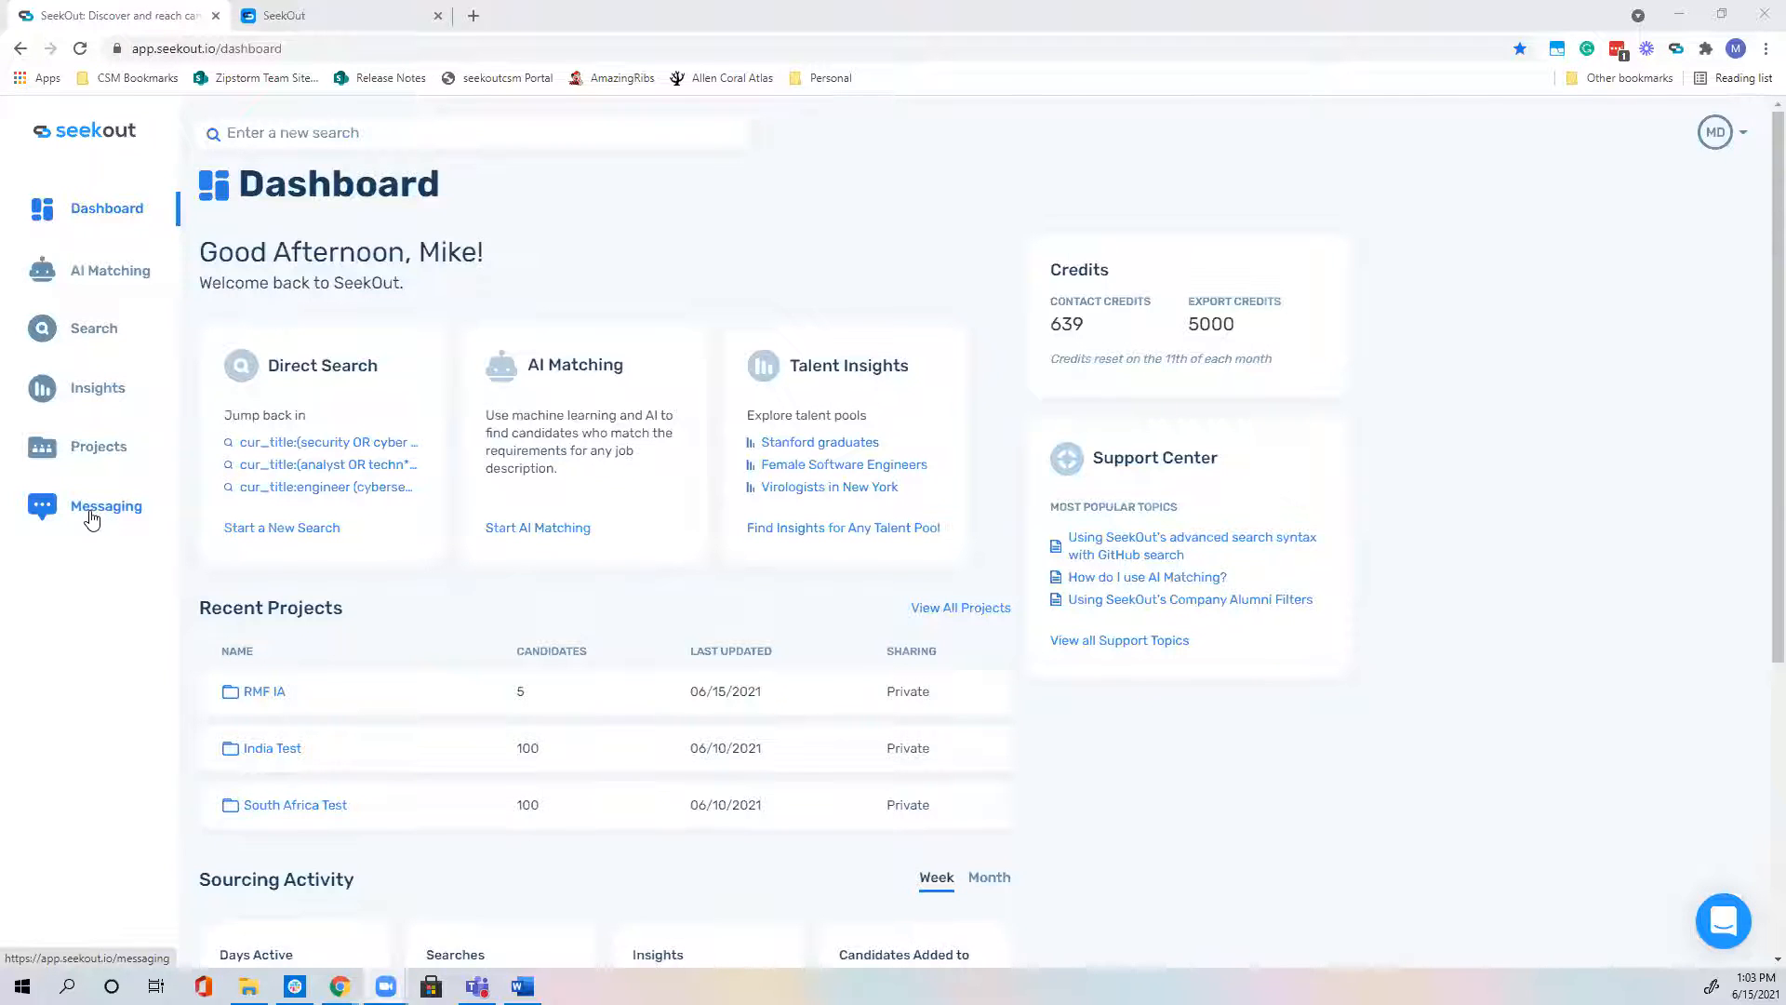
# Step: Remove and disconnect the linked email account in Messaging Settings, then return to the Dashboard
pyautogui.click(92, 517)
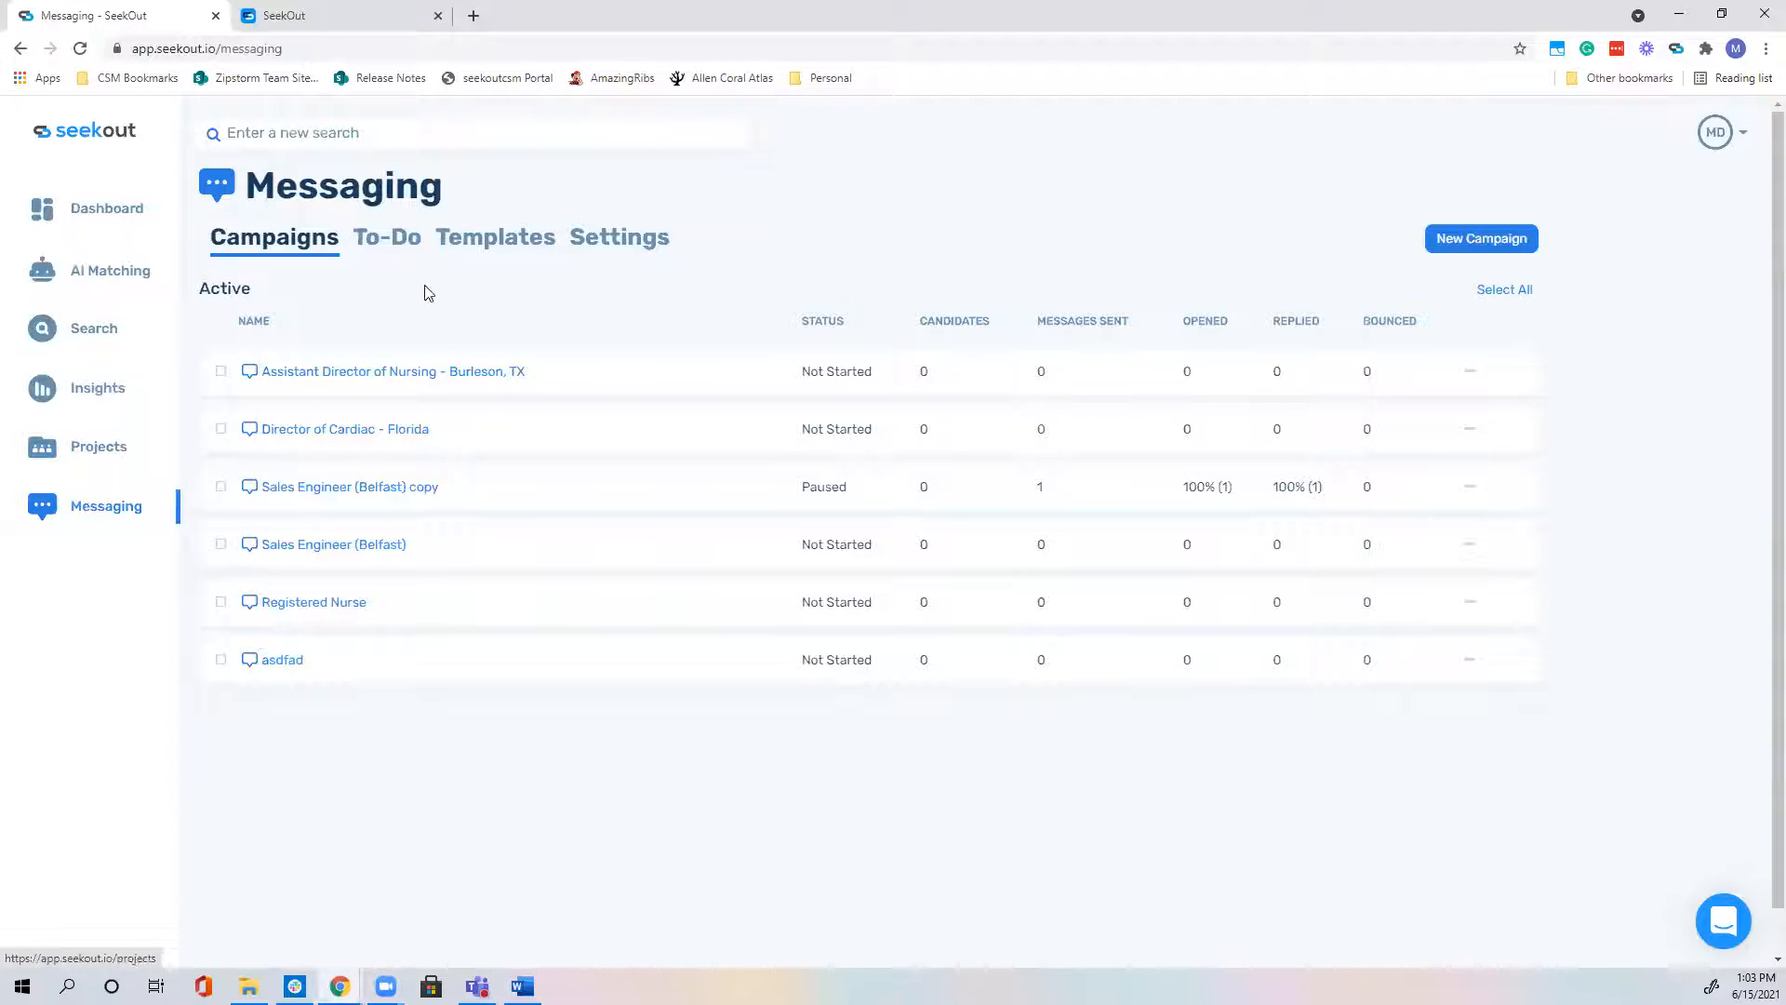
pyautogui.click(625, 239)
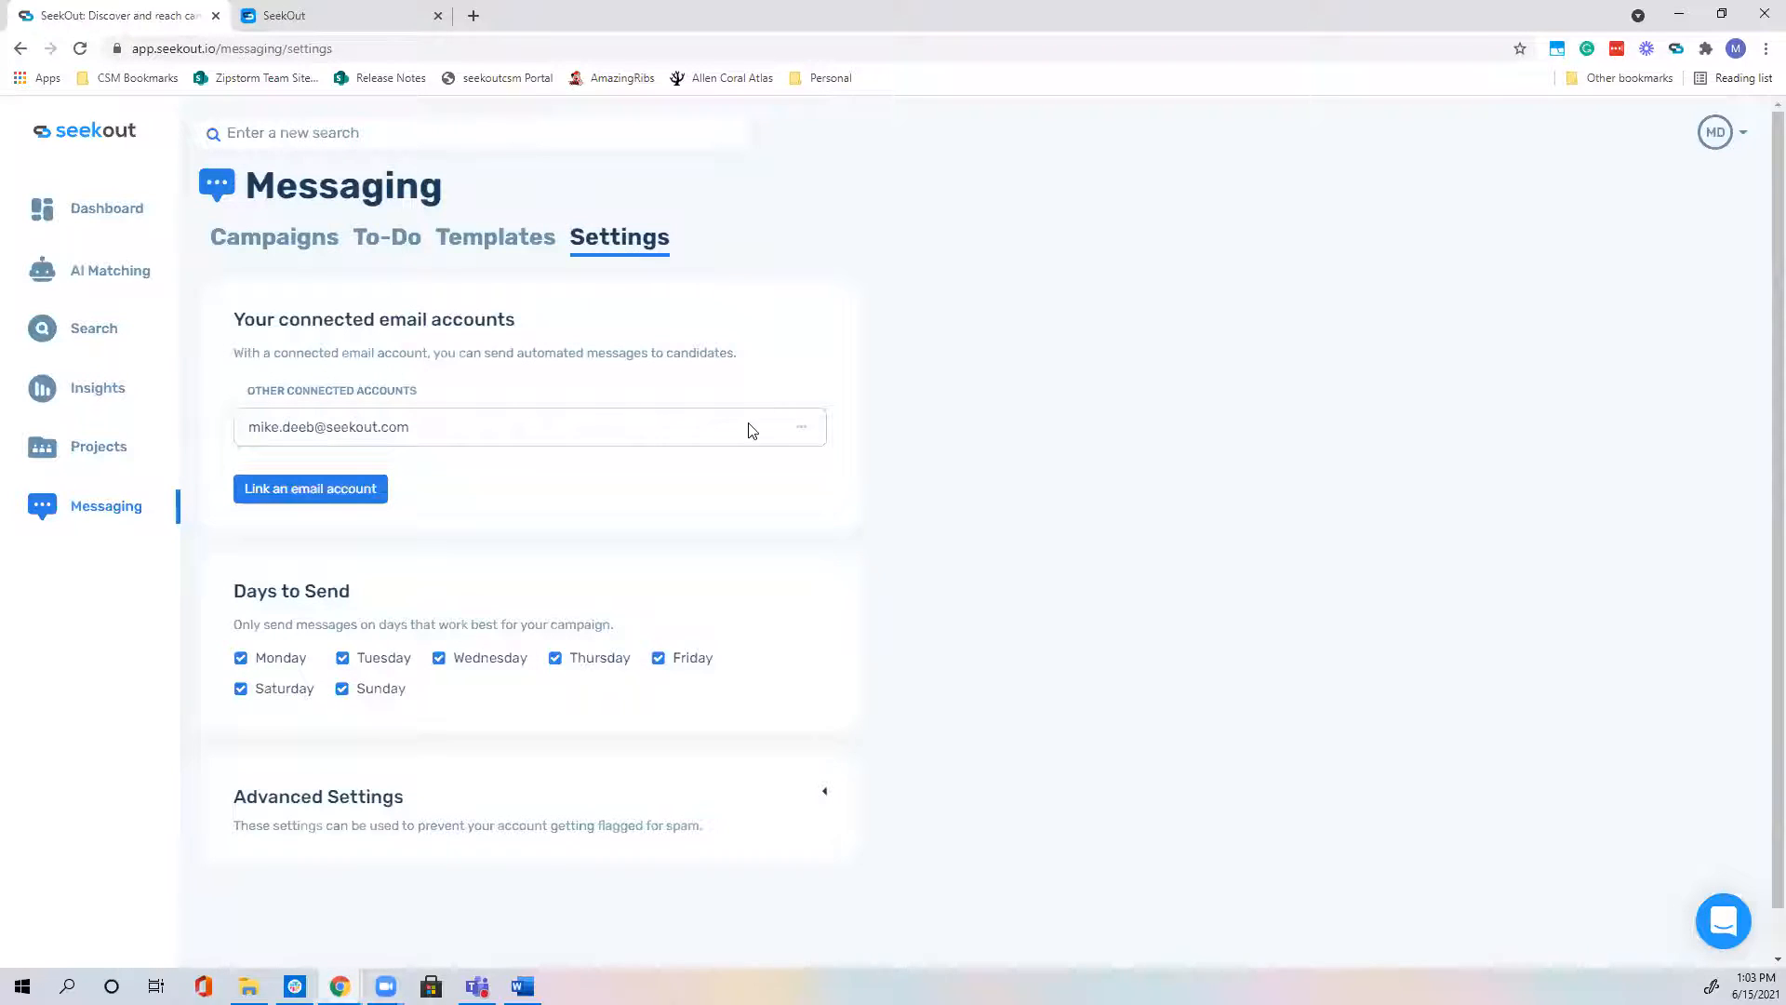
pyautogui.click(801, 426)
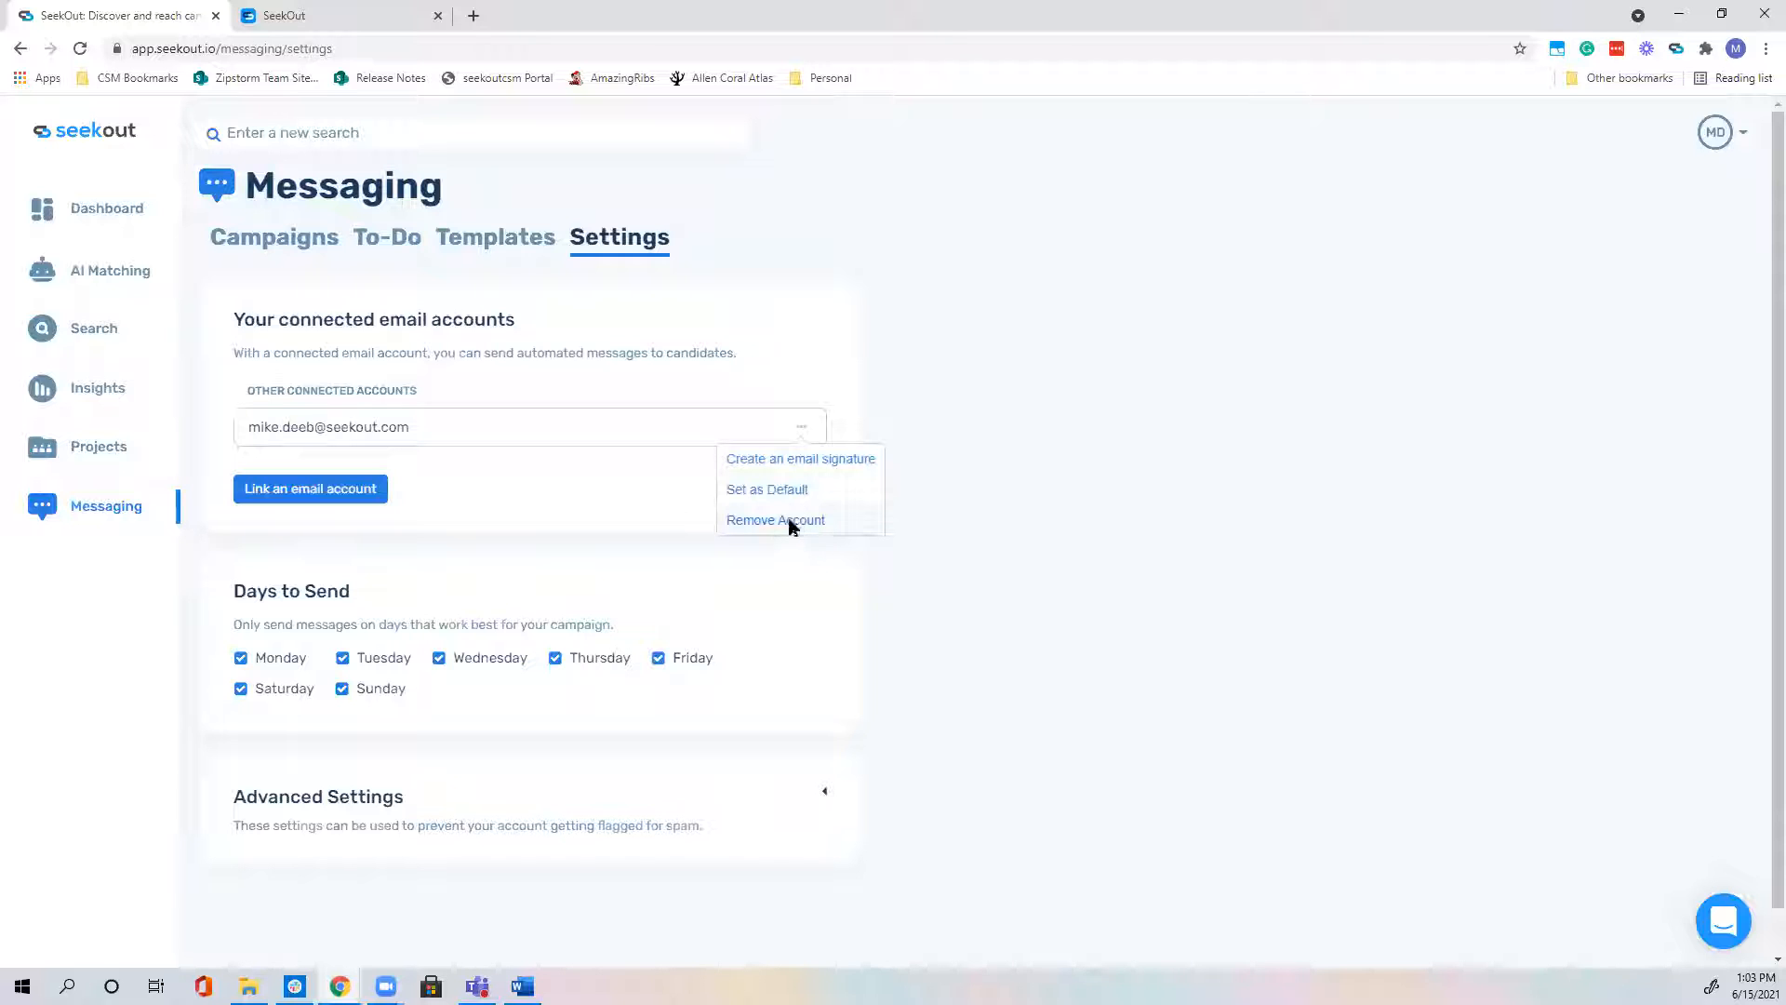
pyautogui.click(791, 523)
pyautogui.click(849, 231)
pyautogui.click(926, 286)
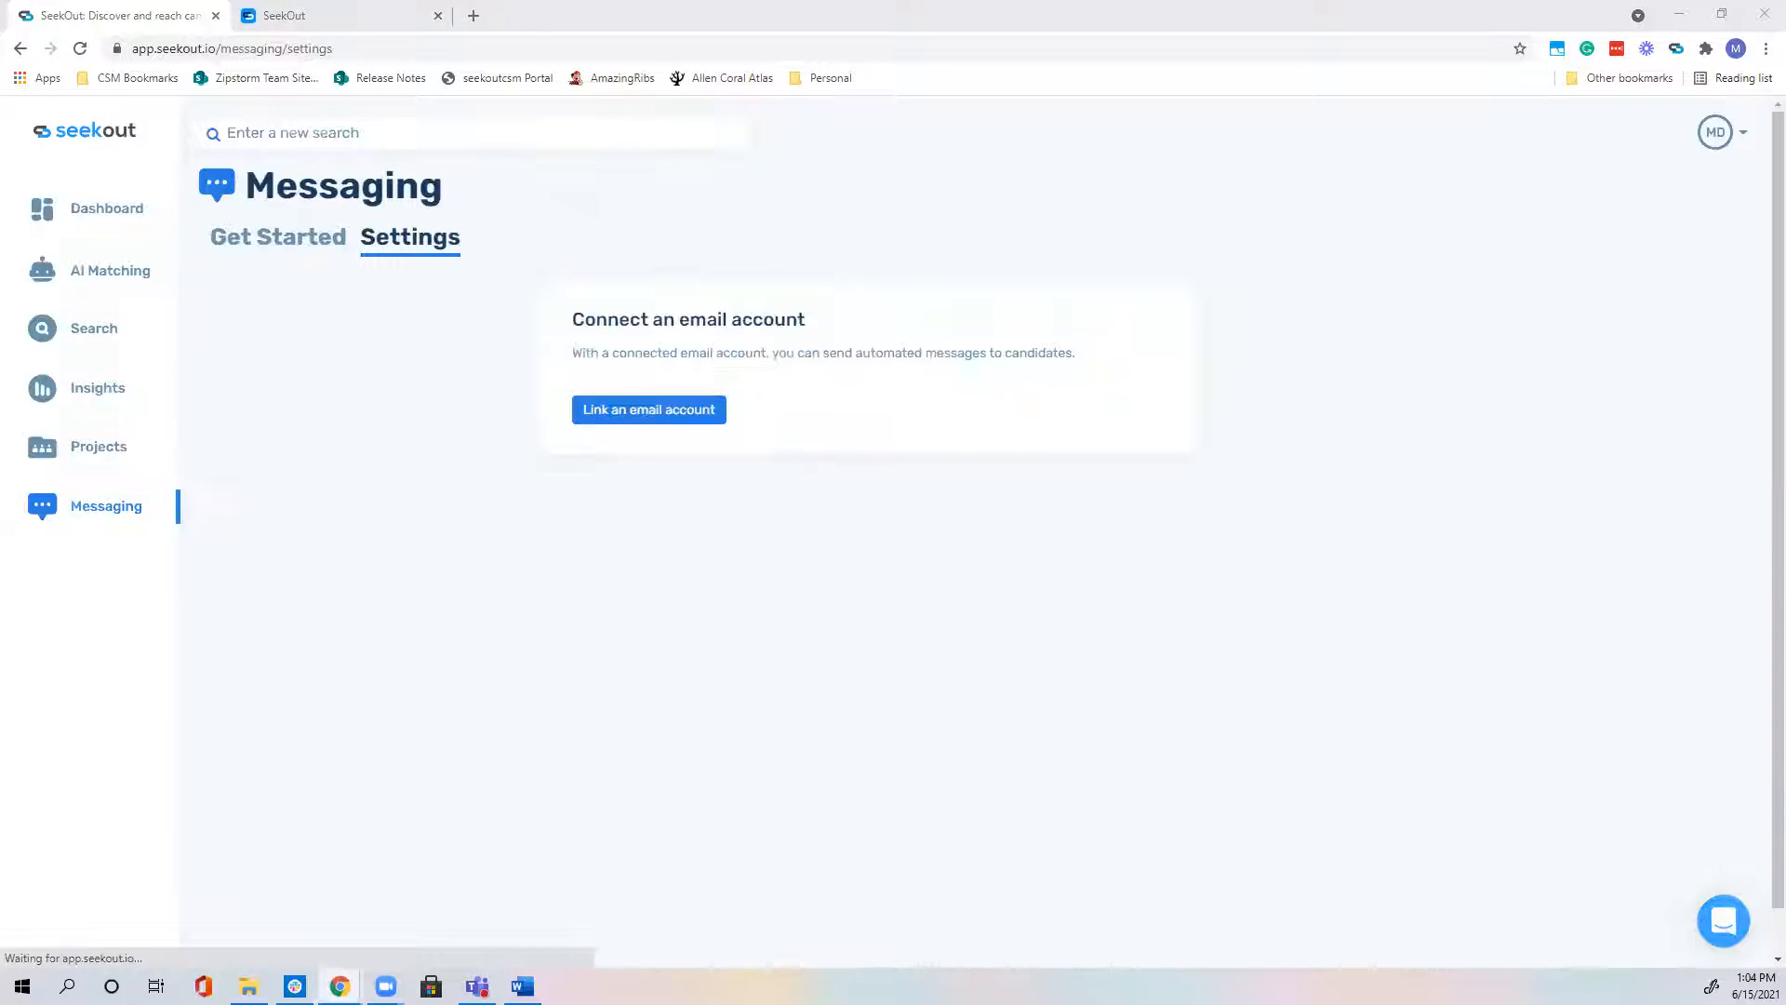
pyautogui.click(96, 511)
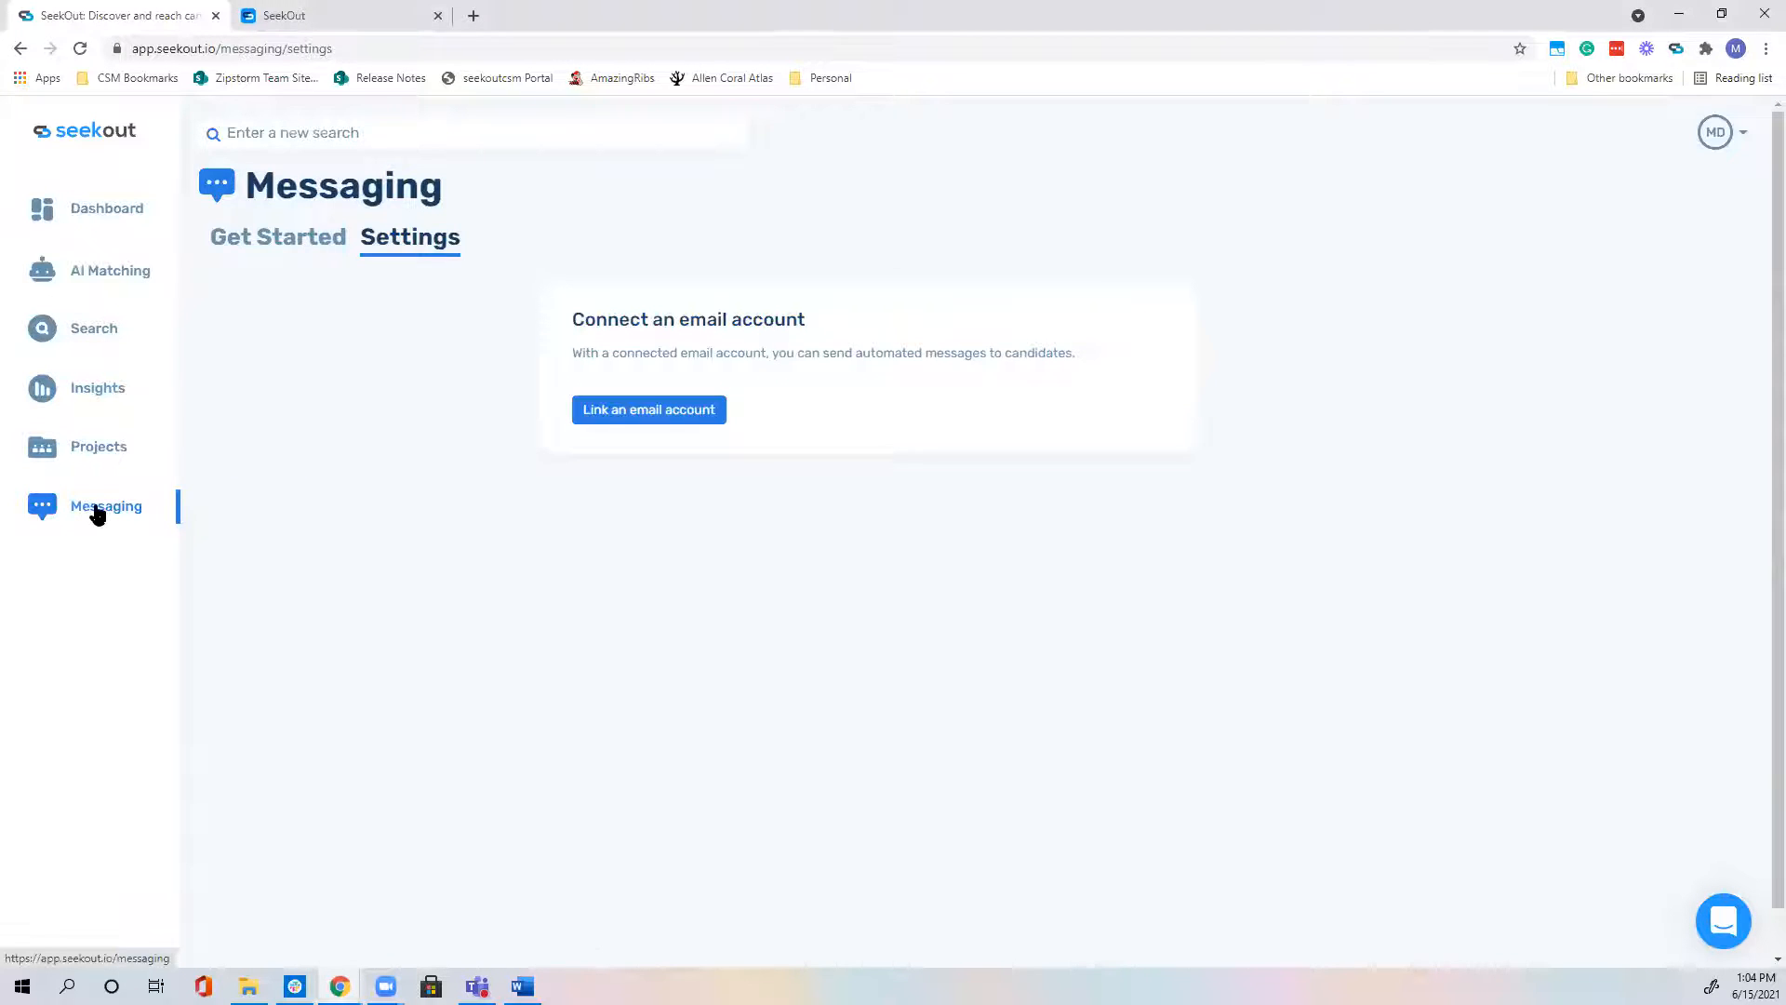
pyautogui.click(128, 213)
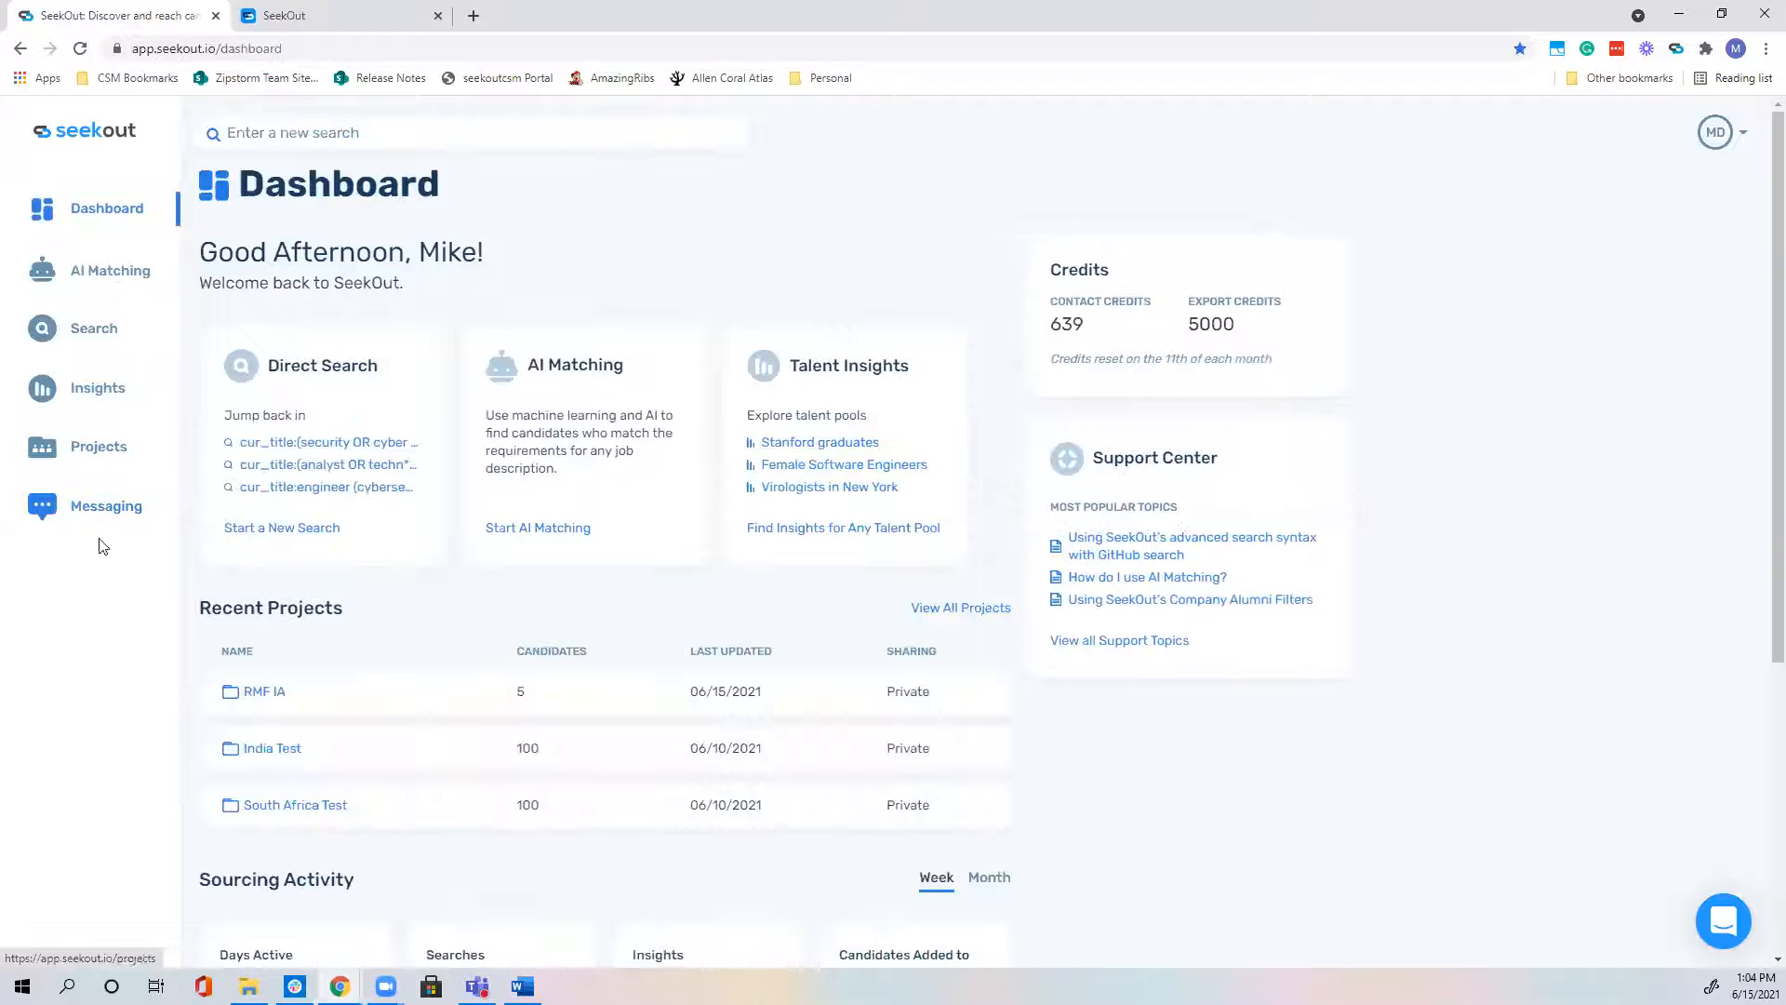
# Step: Open Messaging from the sidebar to show its connect-email getting-started page
pyautogui.click(104, 512)
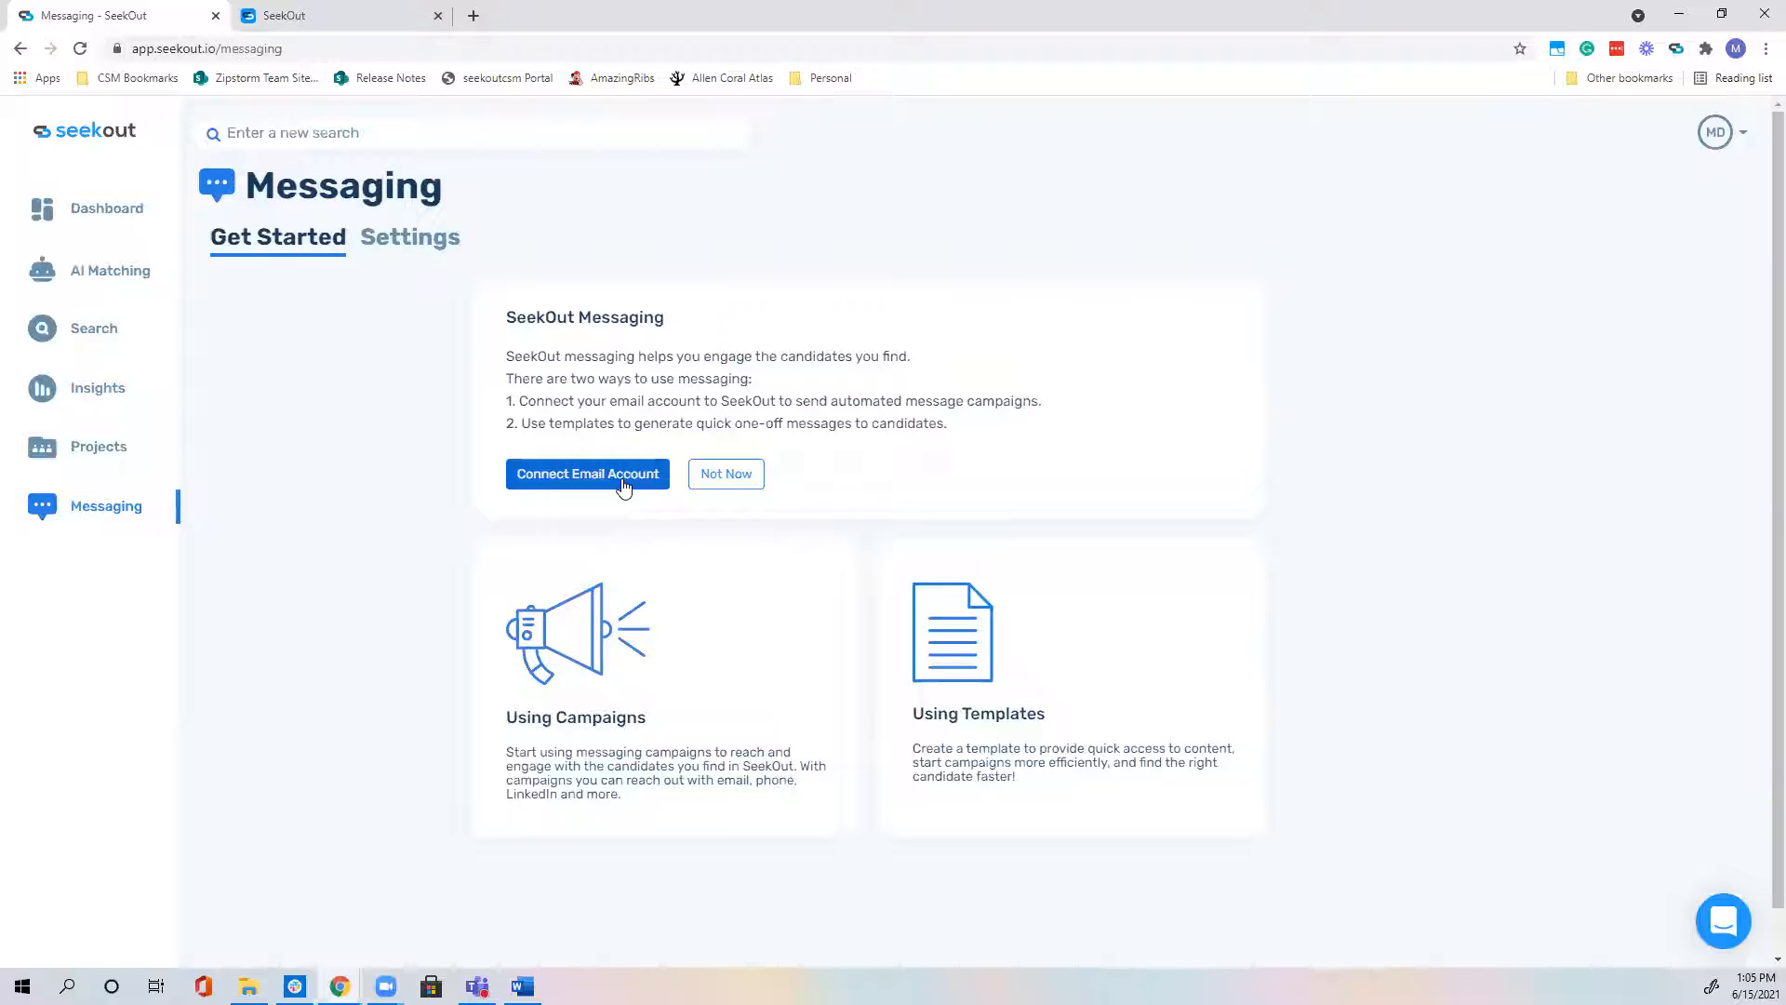
# Step: Choose to link your own email account and continue to the email sign-in page
pyautogui.click(623, 475)
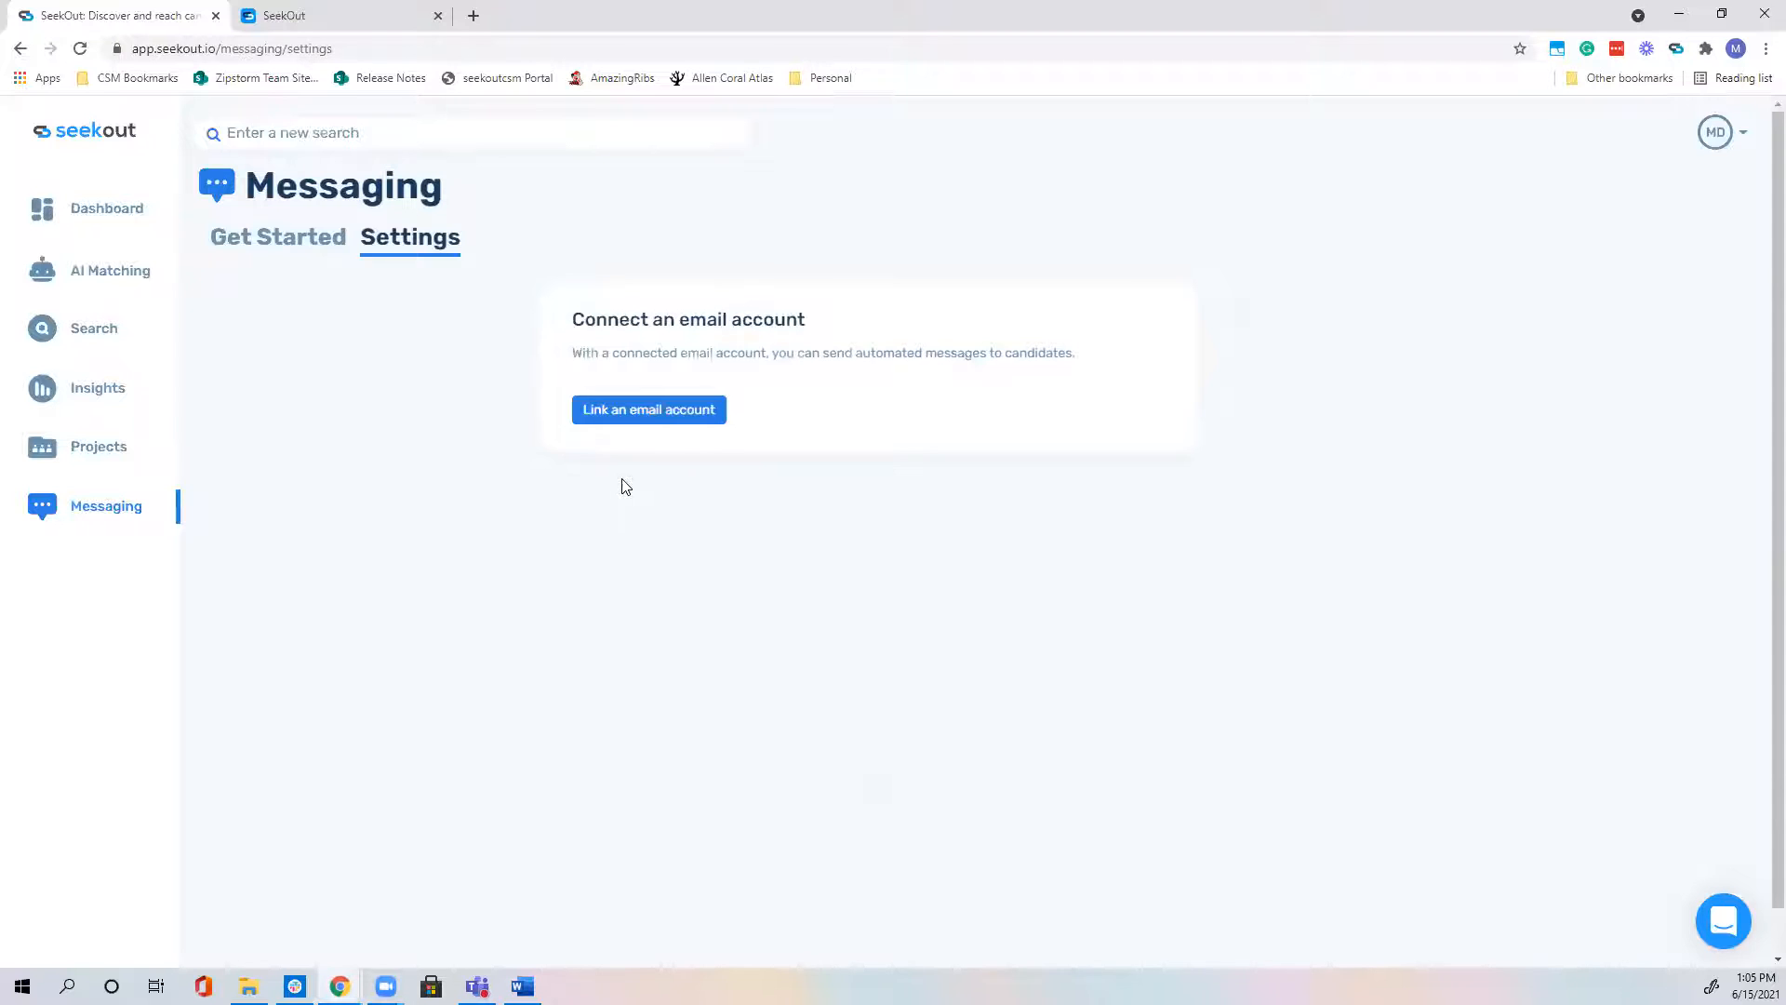
pyautogui.click(661, 419)
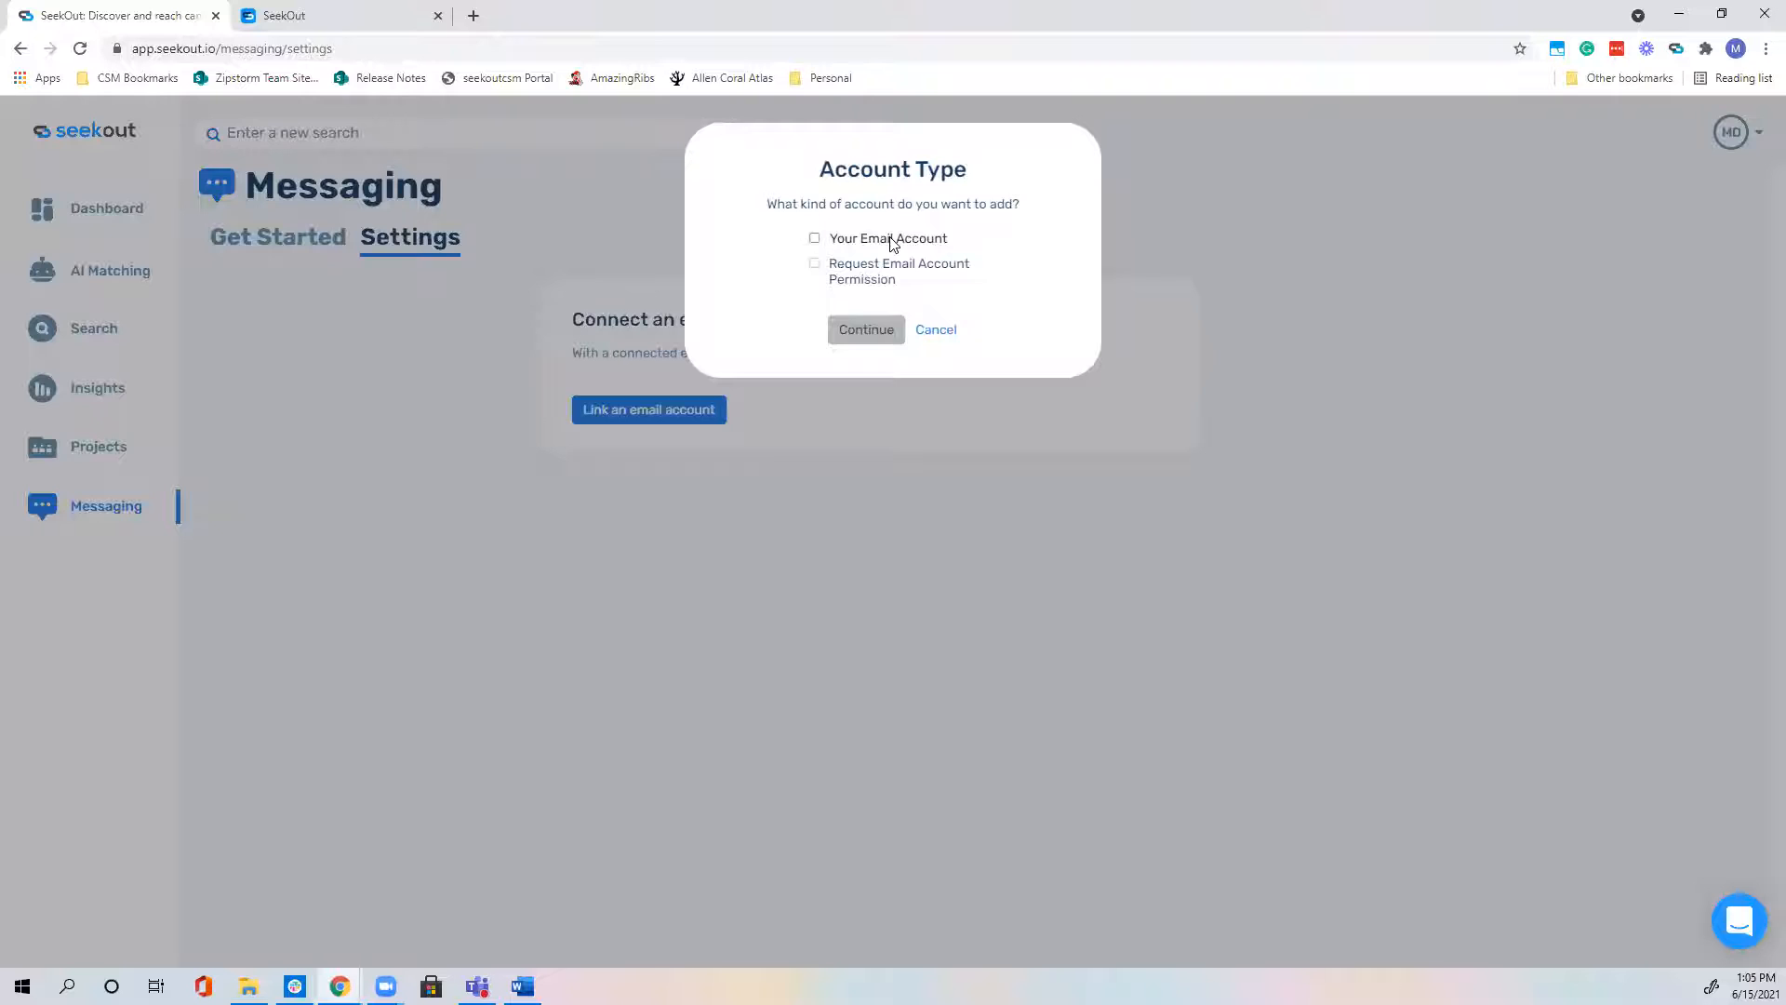
pyautogui.click(891, 244)
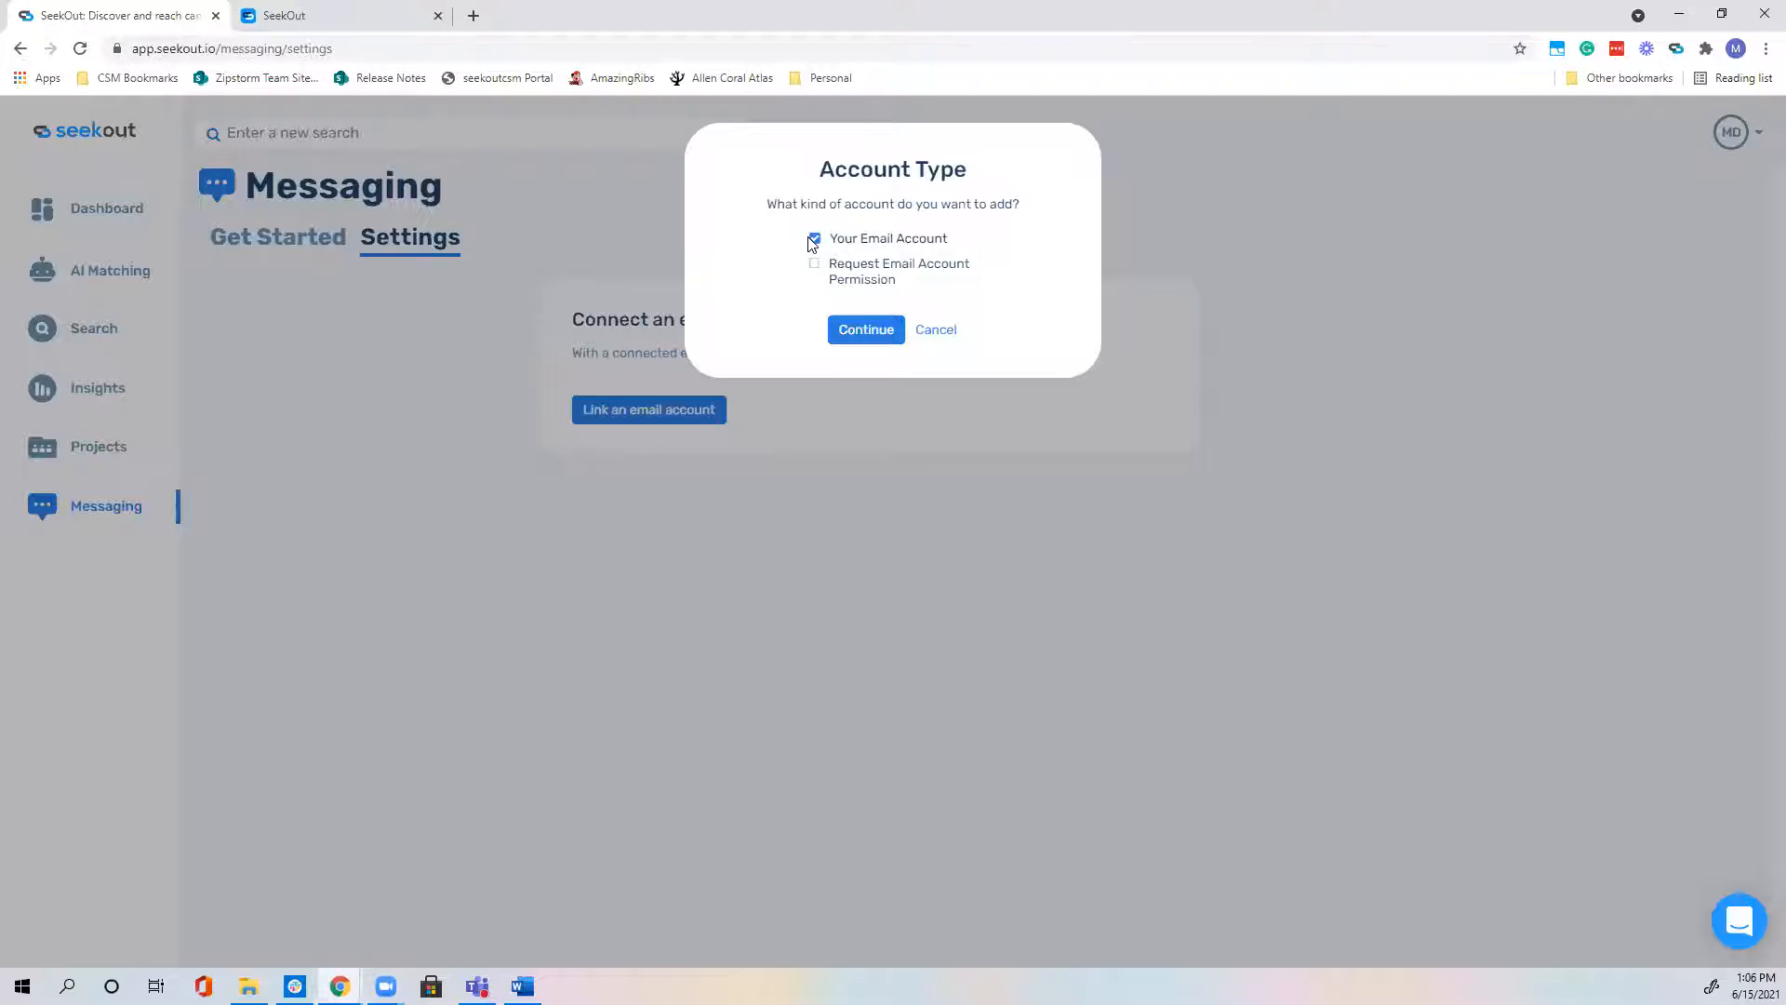
pyautogui.click(867, 335)
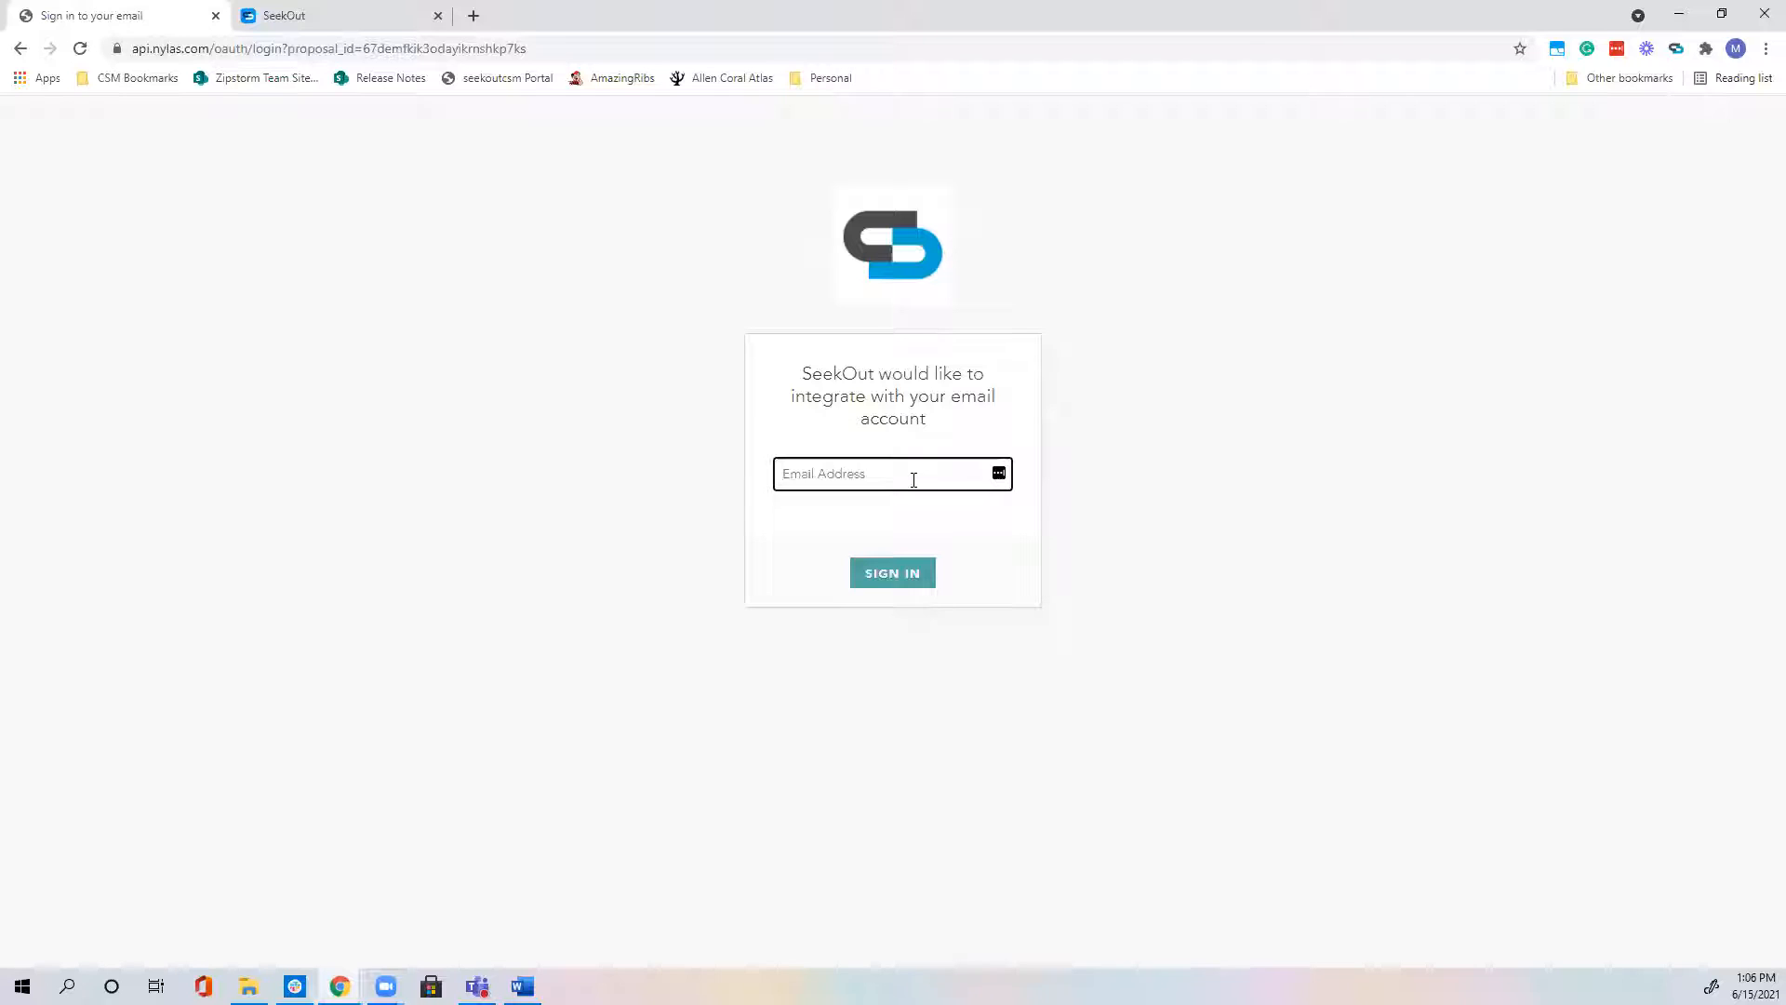
# Step: Sign in with the account's email address and password, choosing to stay signed in
pyautogui.click(889, 573)
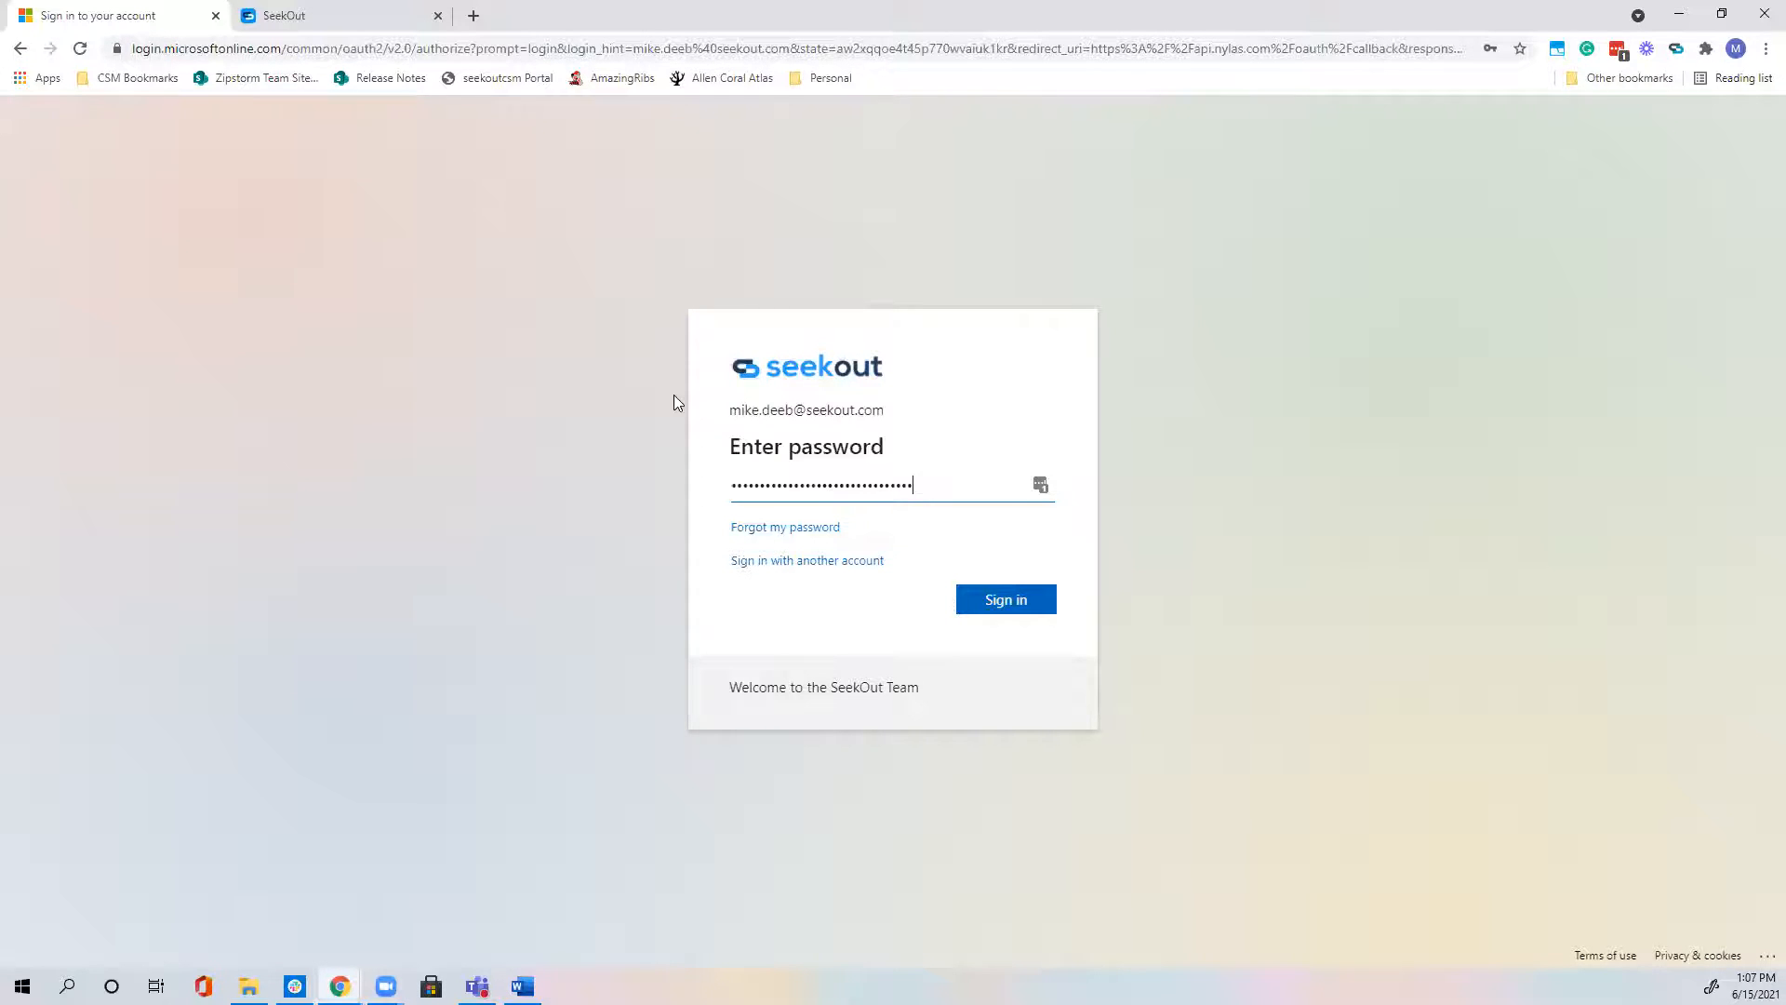
pyautogui.click(1006, 618)
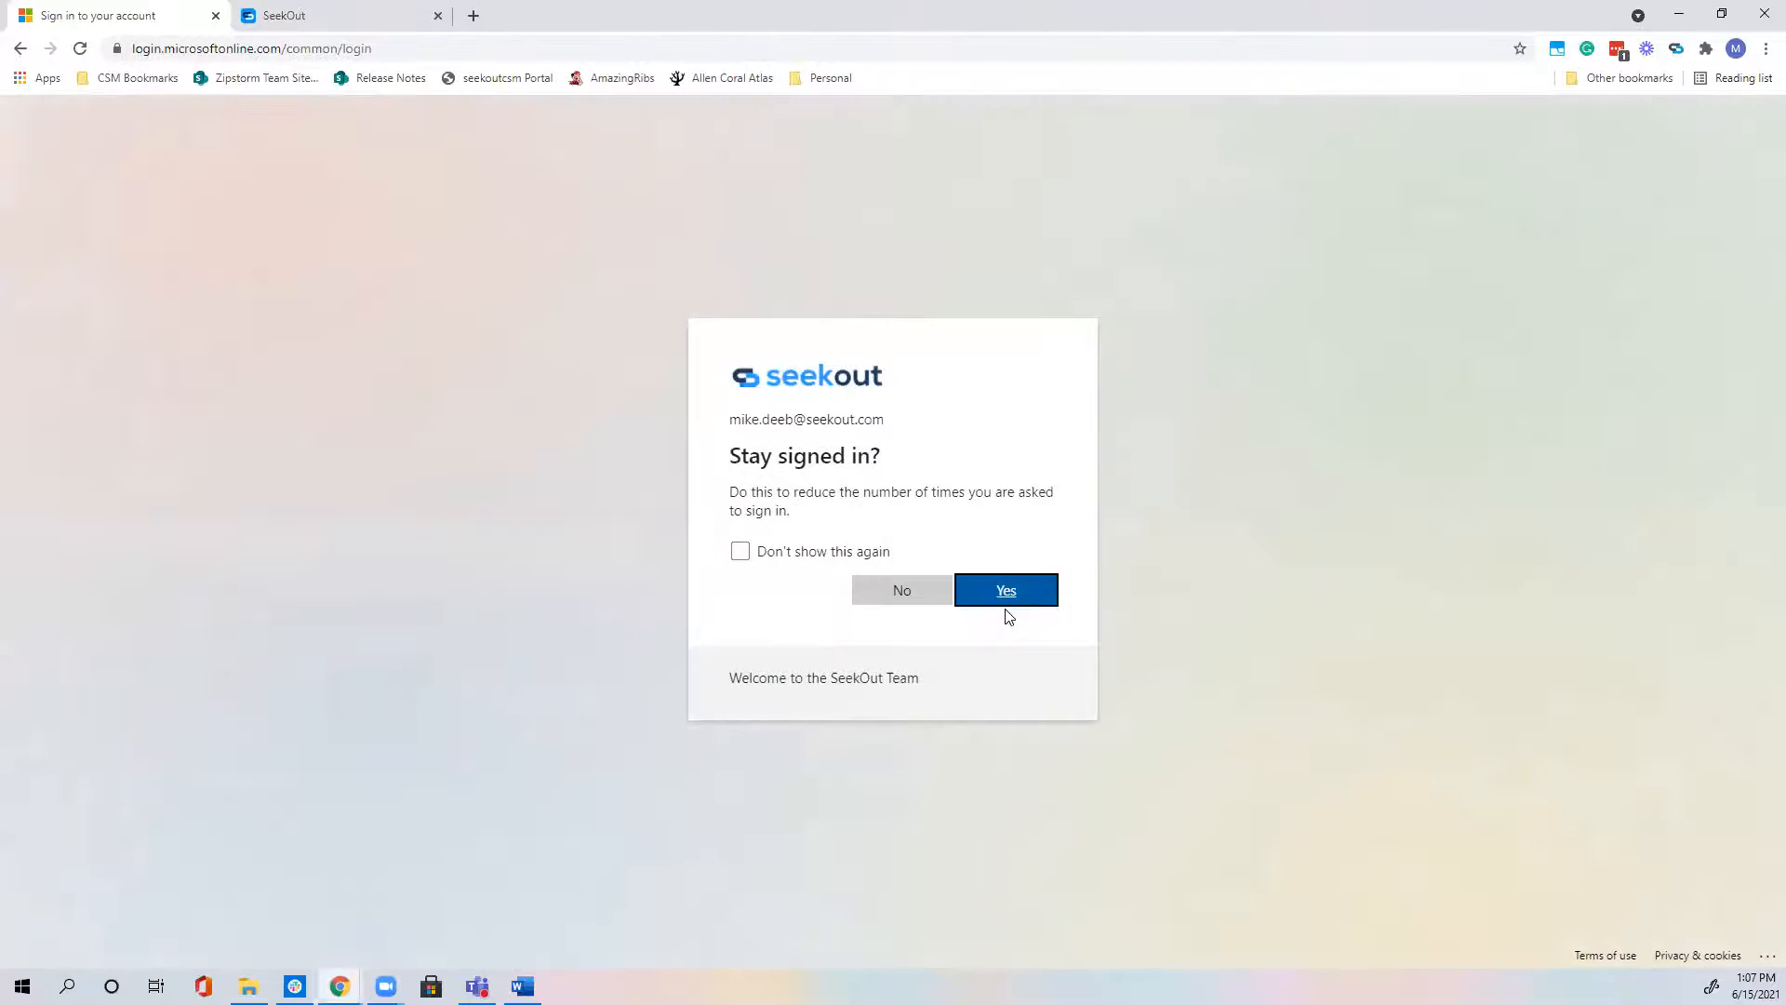
pyautogui.click(1007, 604)
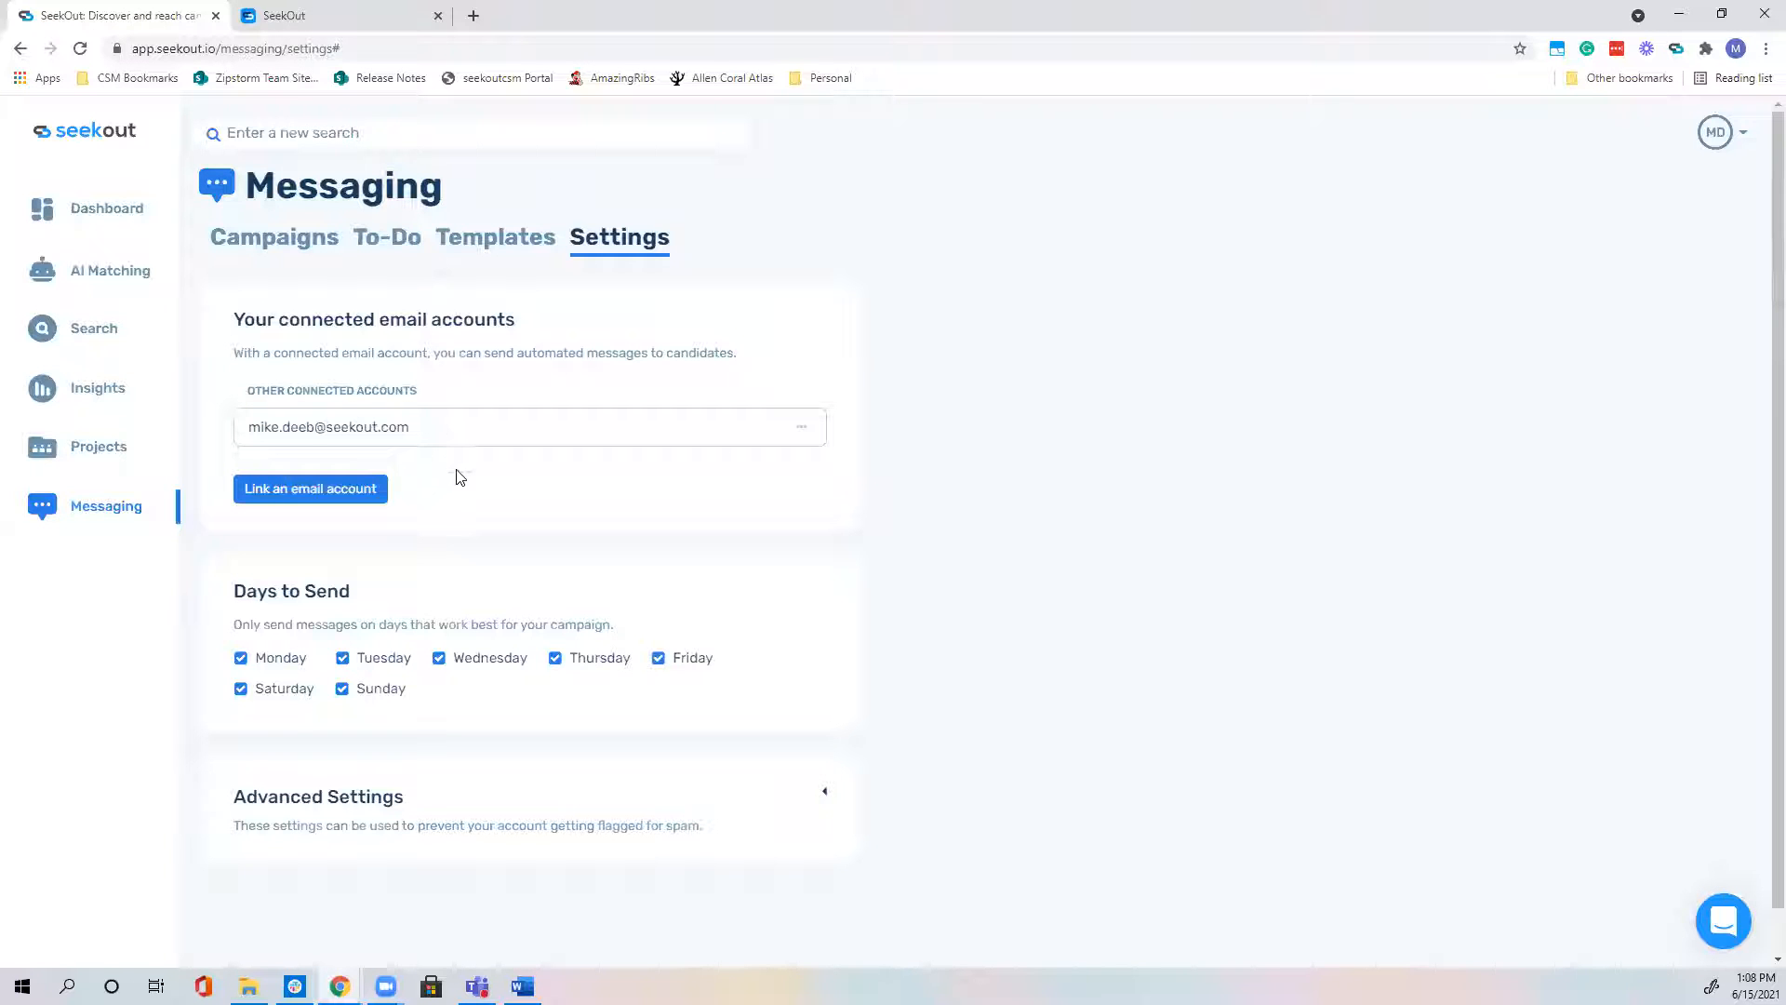
# Step: Choose Create an email signature from the connected account's options menu
pyautogui.click(800, 435)
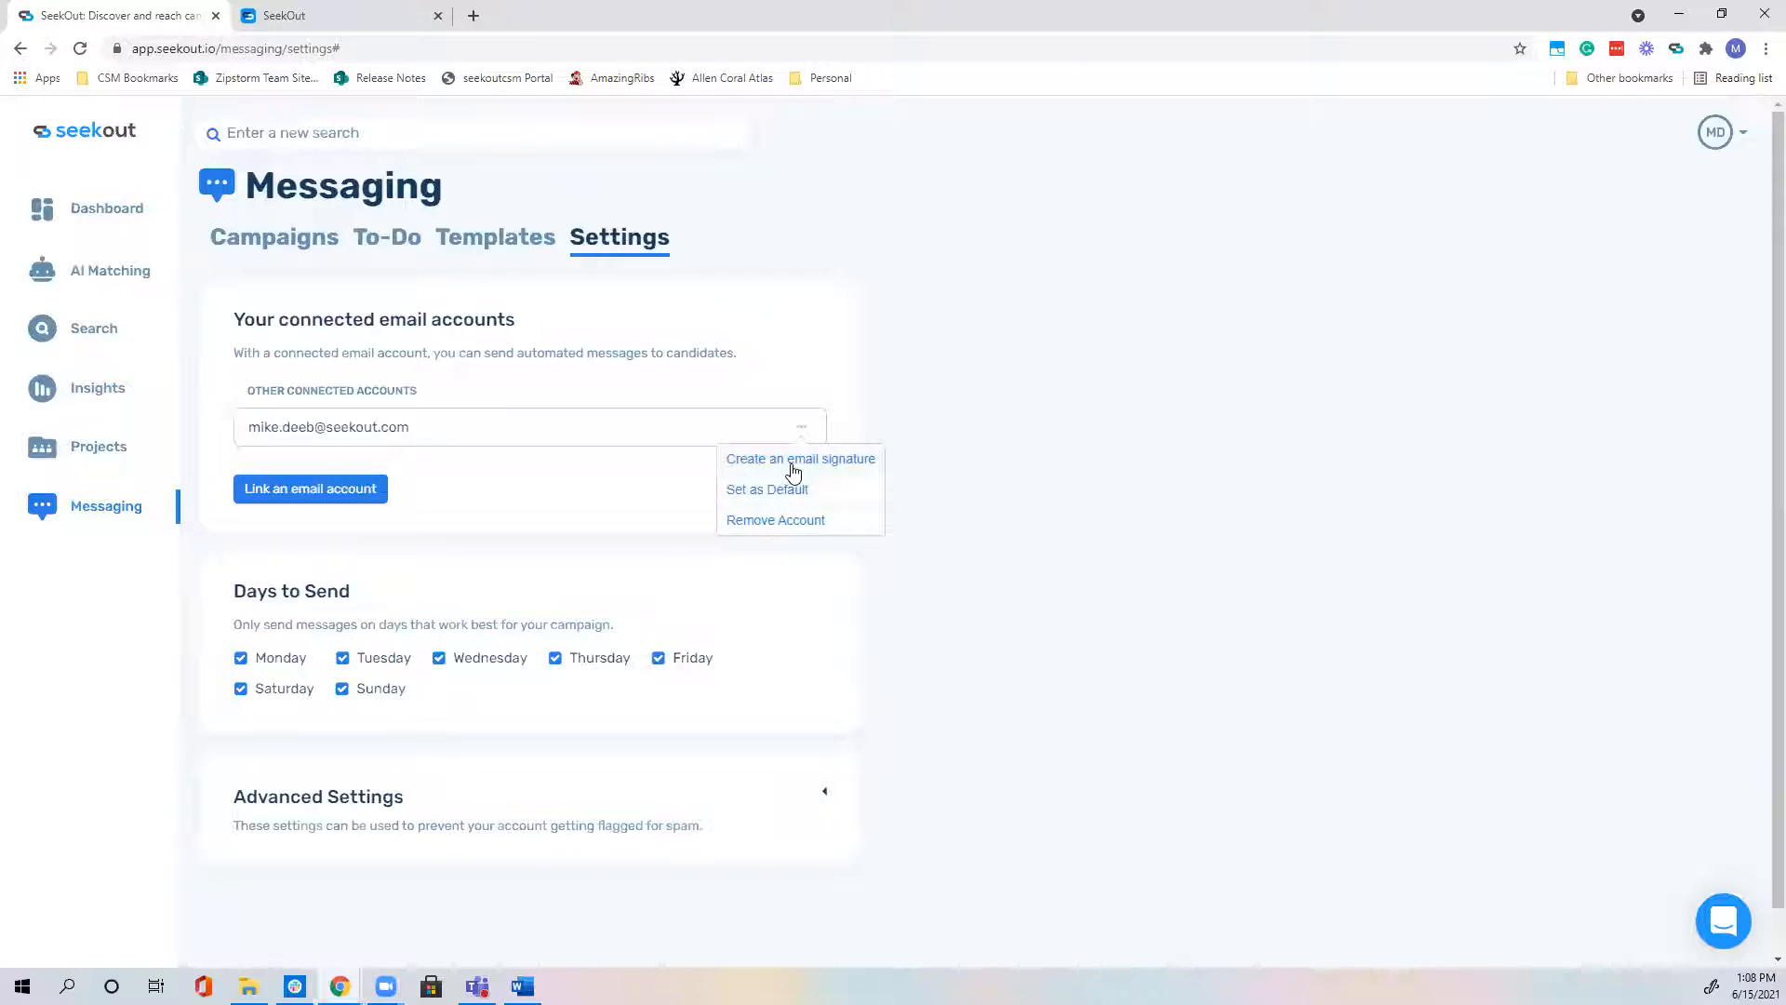
pyautogui.click(793, 469)
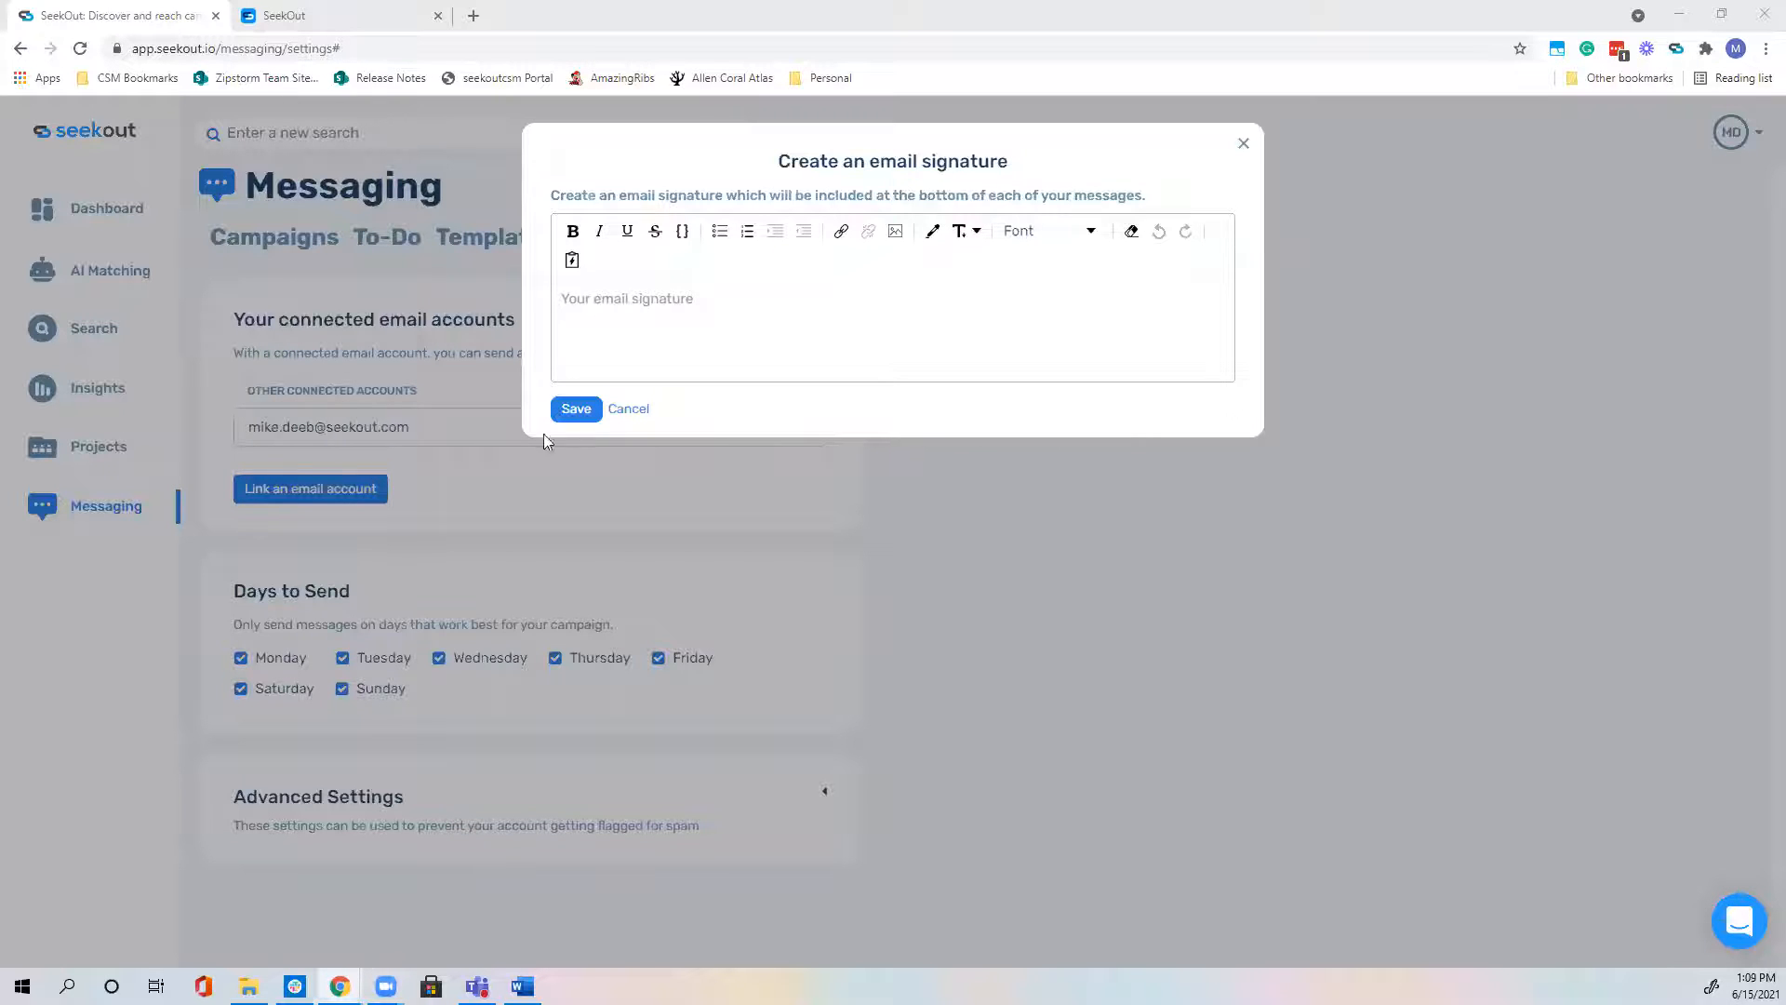
# Step: Paste the prepared signature and delete its two images and surrounding blank lines
pyautogui.rightClick(602, 297)
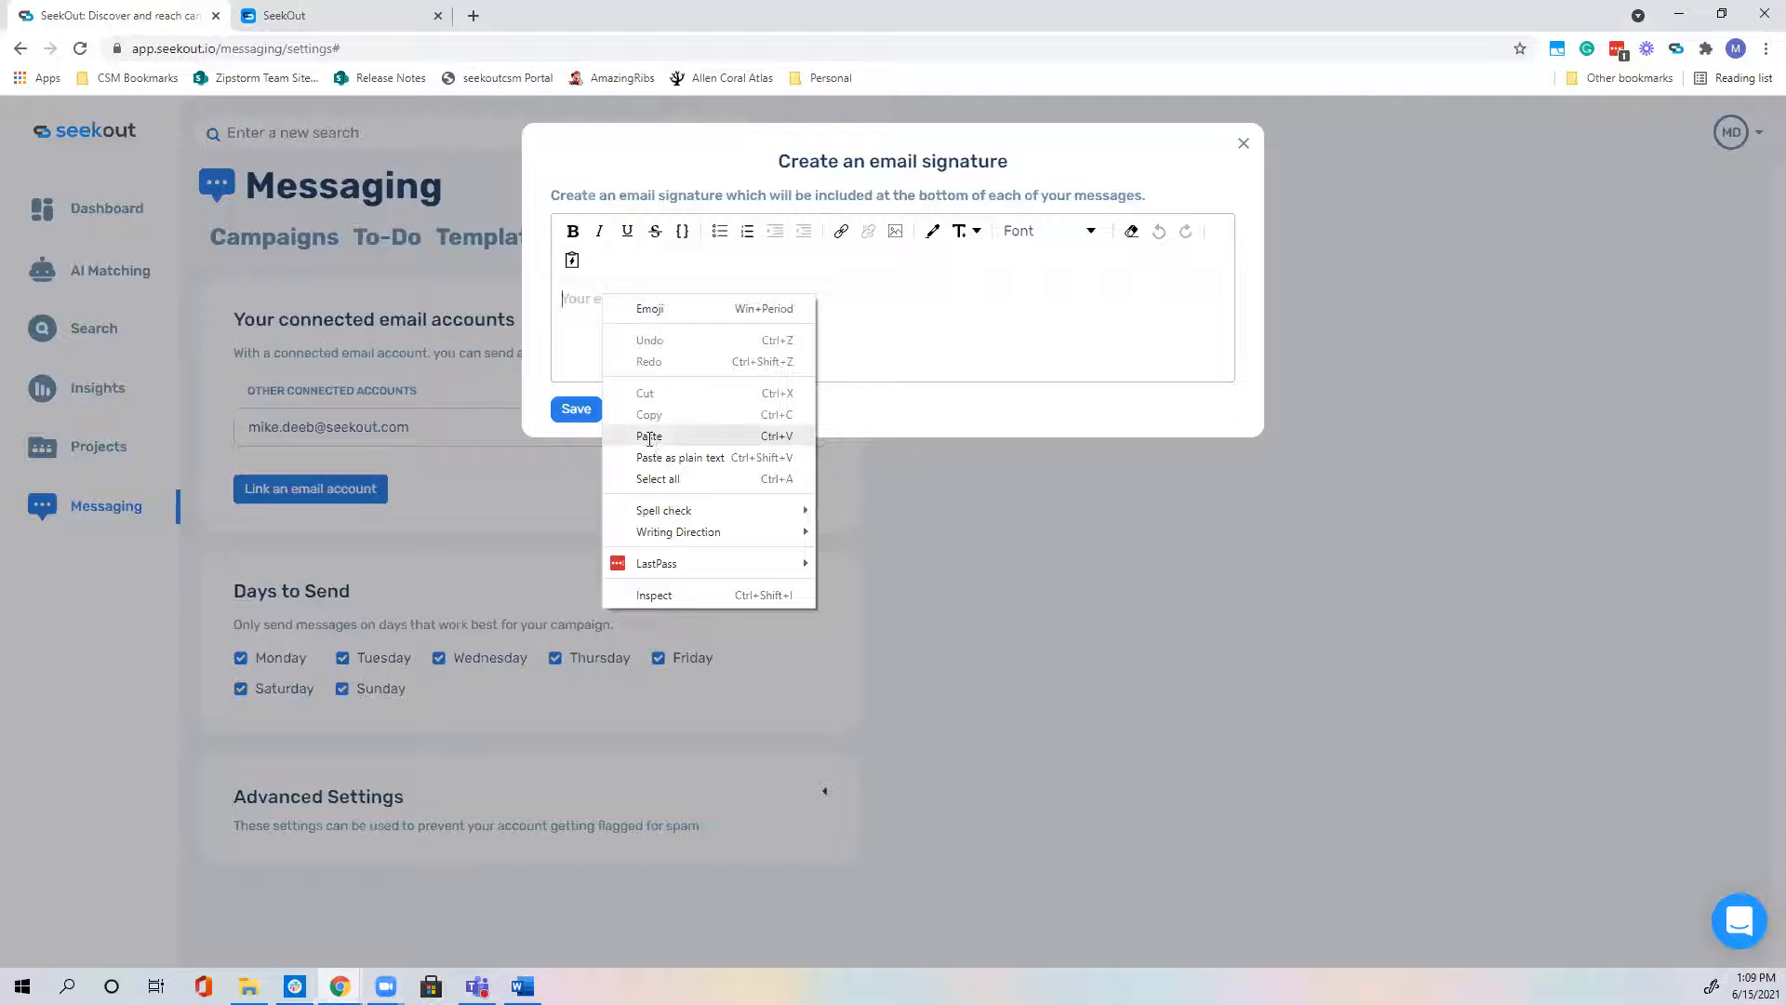
pyautogui.click(649, 436)
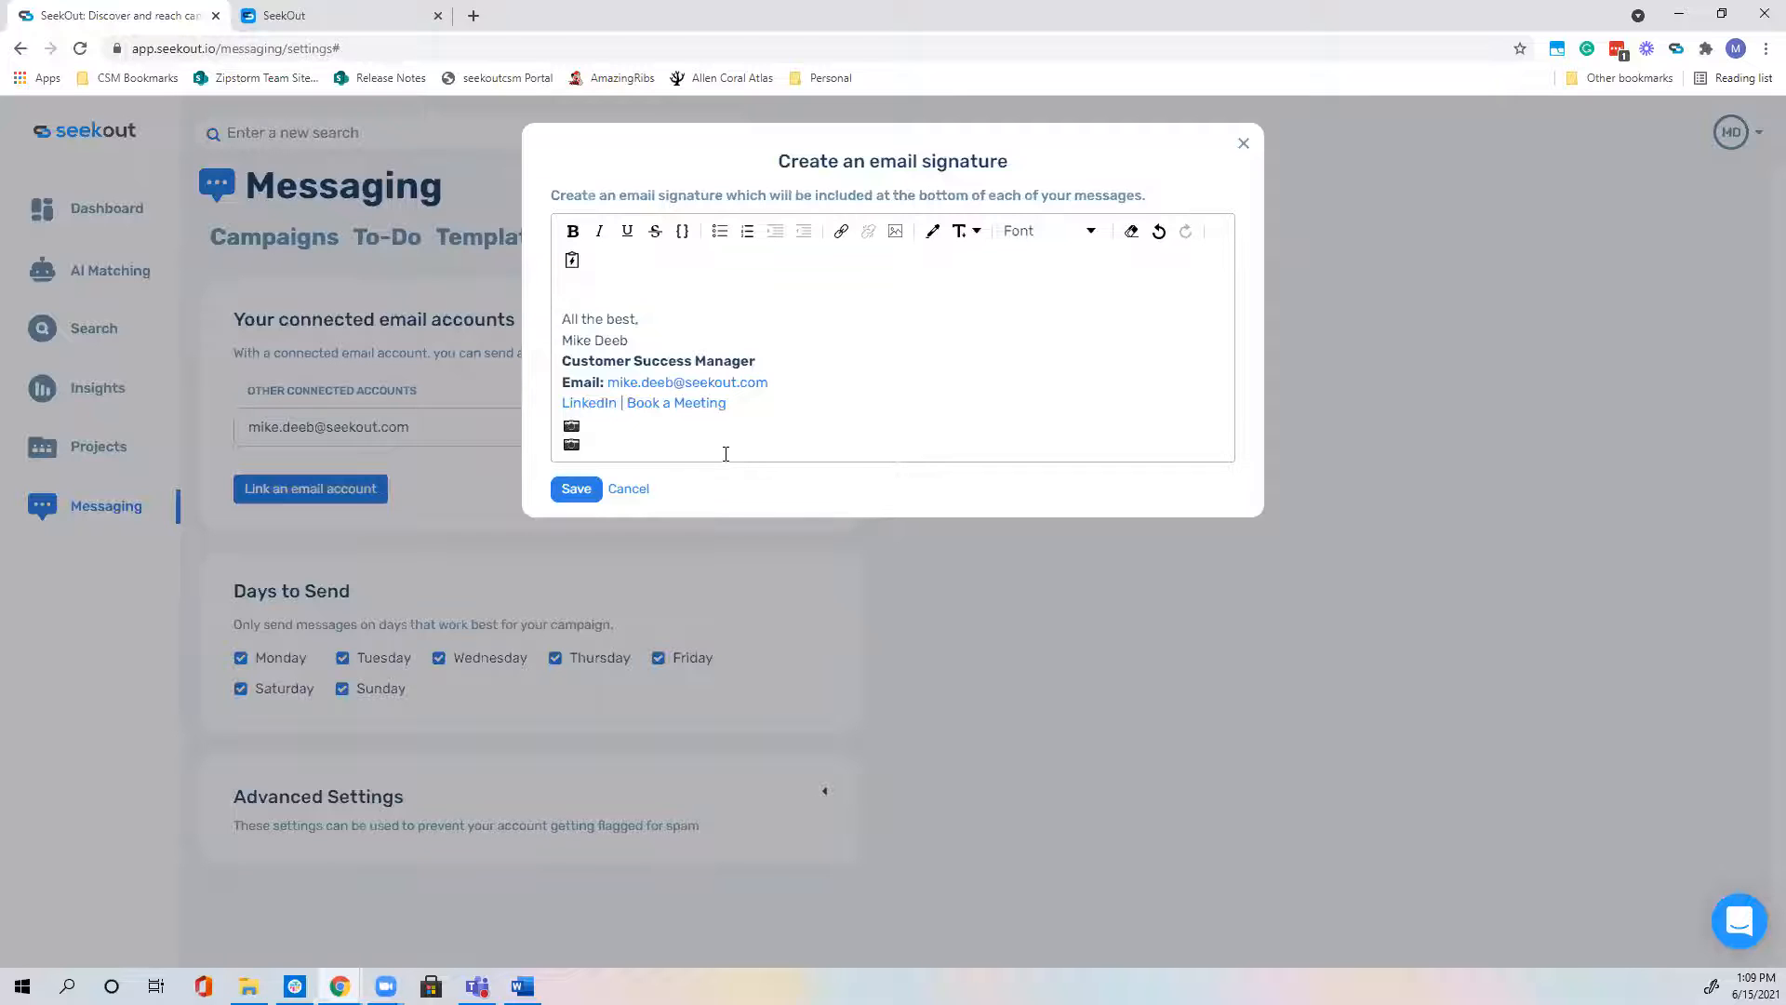
pyautogui.press('BackSpace')
pyautogui.press('BackSpace')
pyautogui.press('BackSpace')
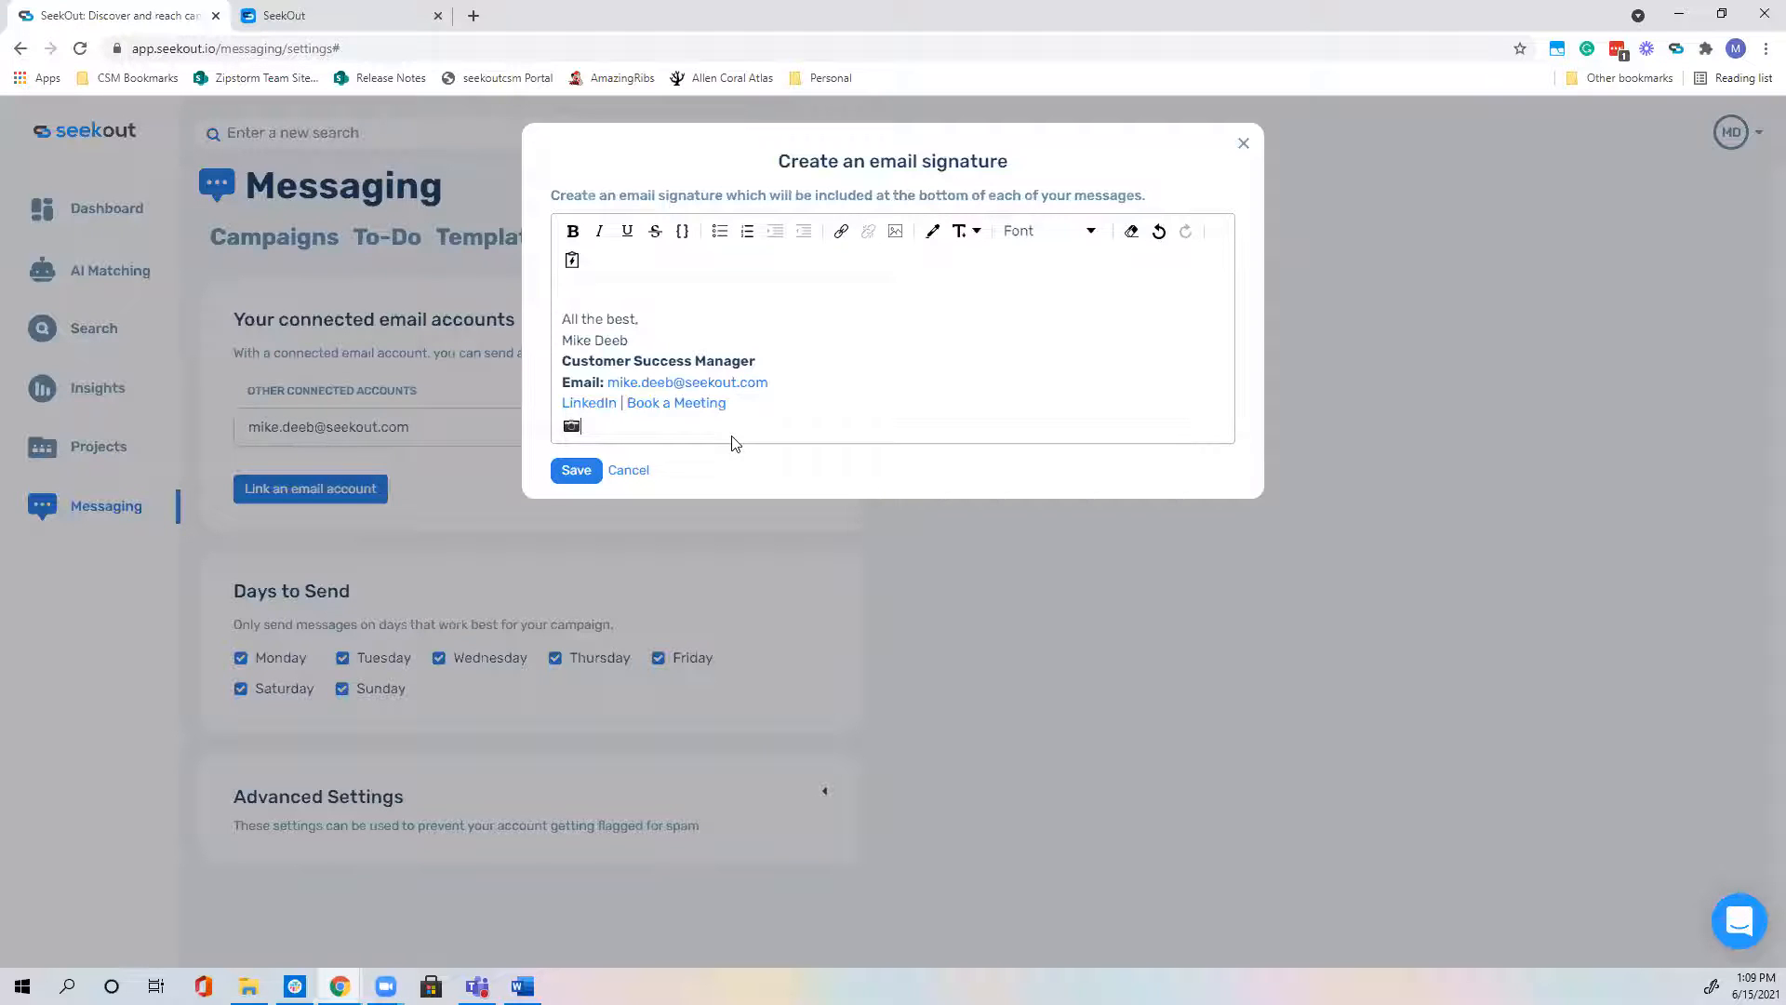
pyautogui.press('BackSpace')
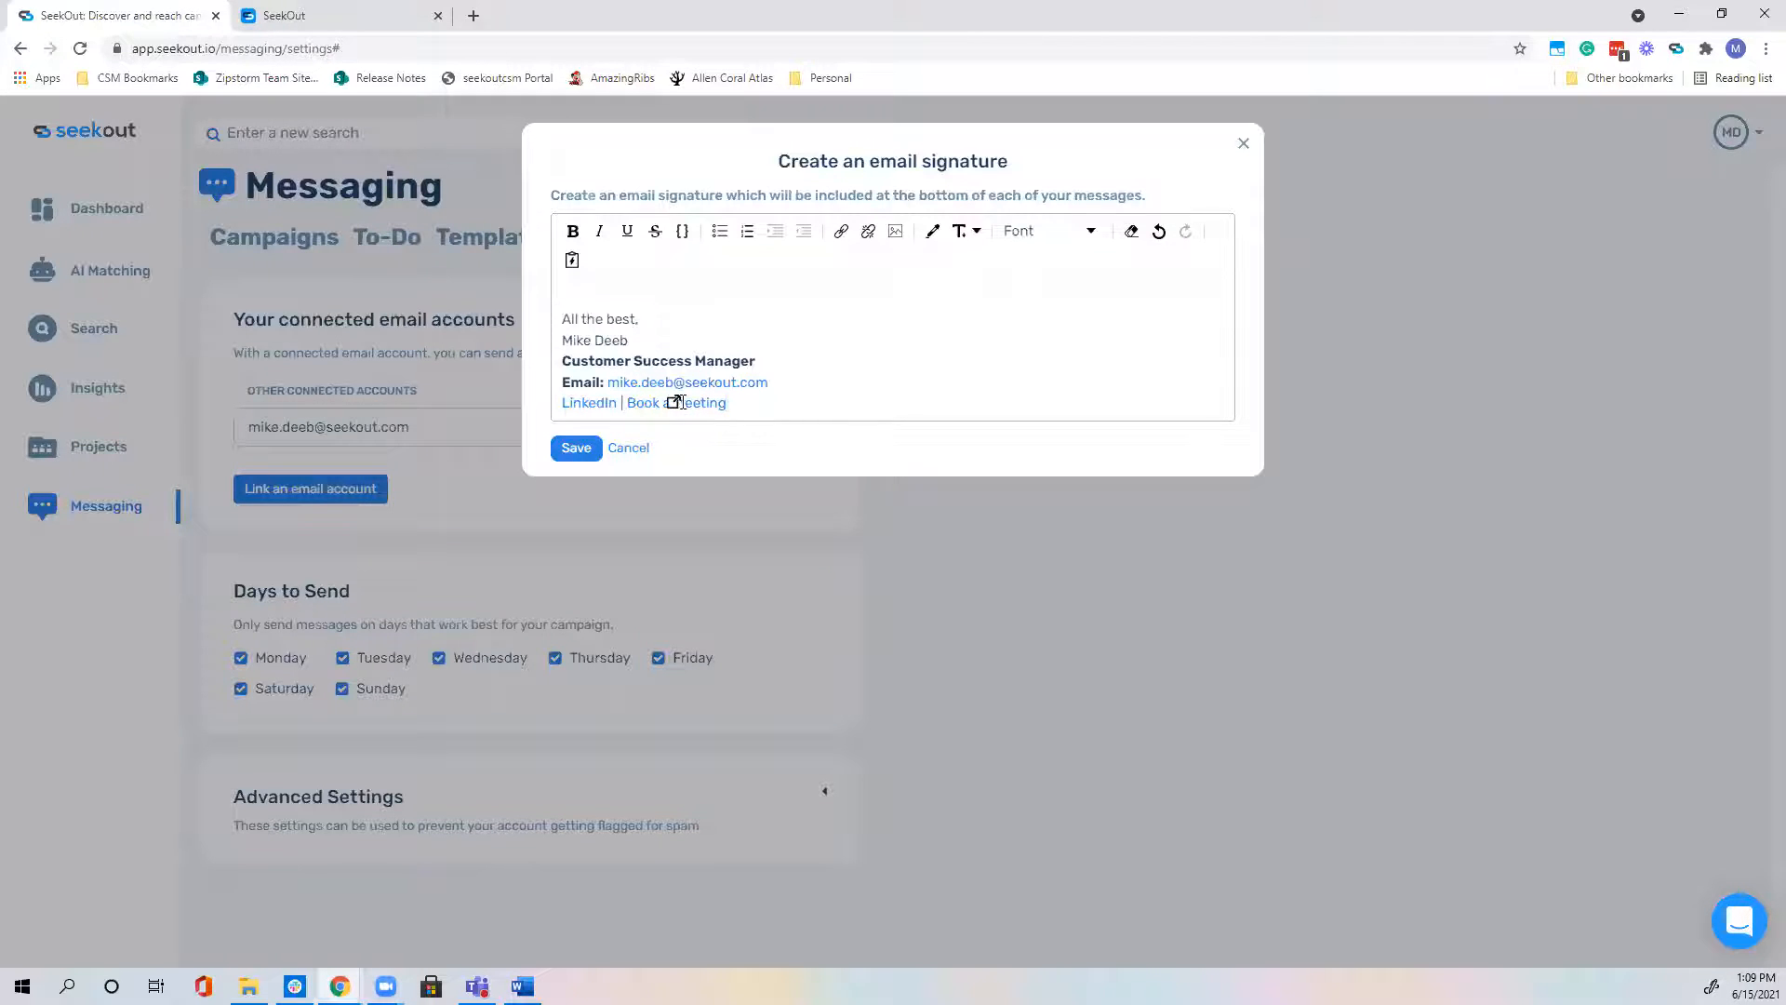
pyautogui.click(590, 304)
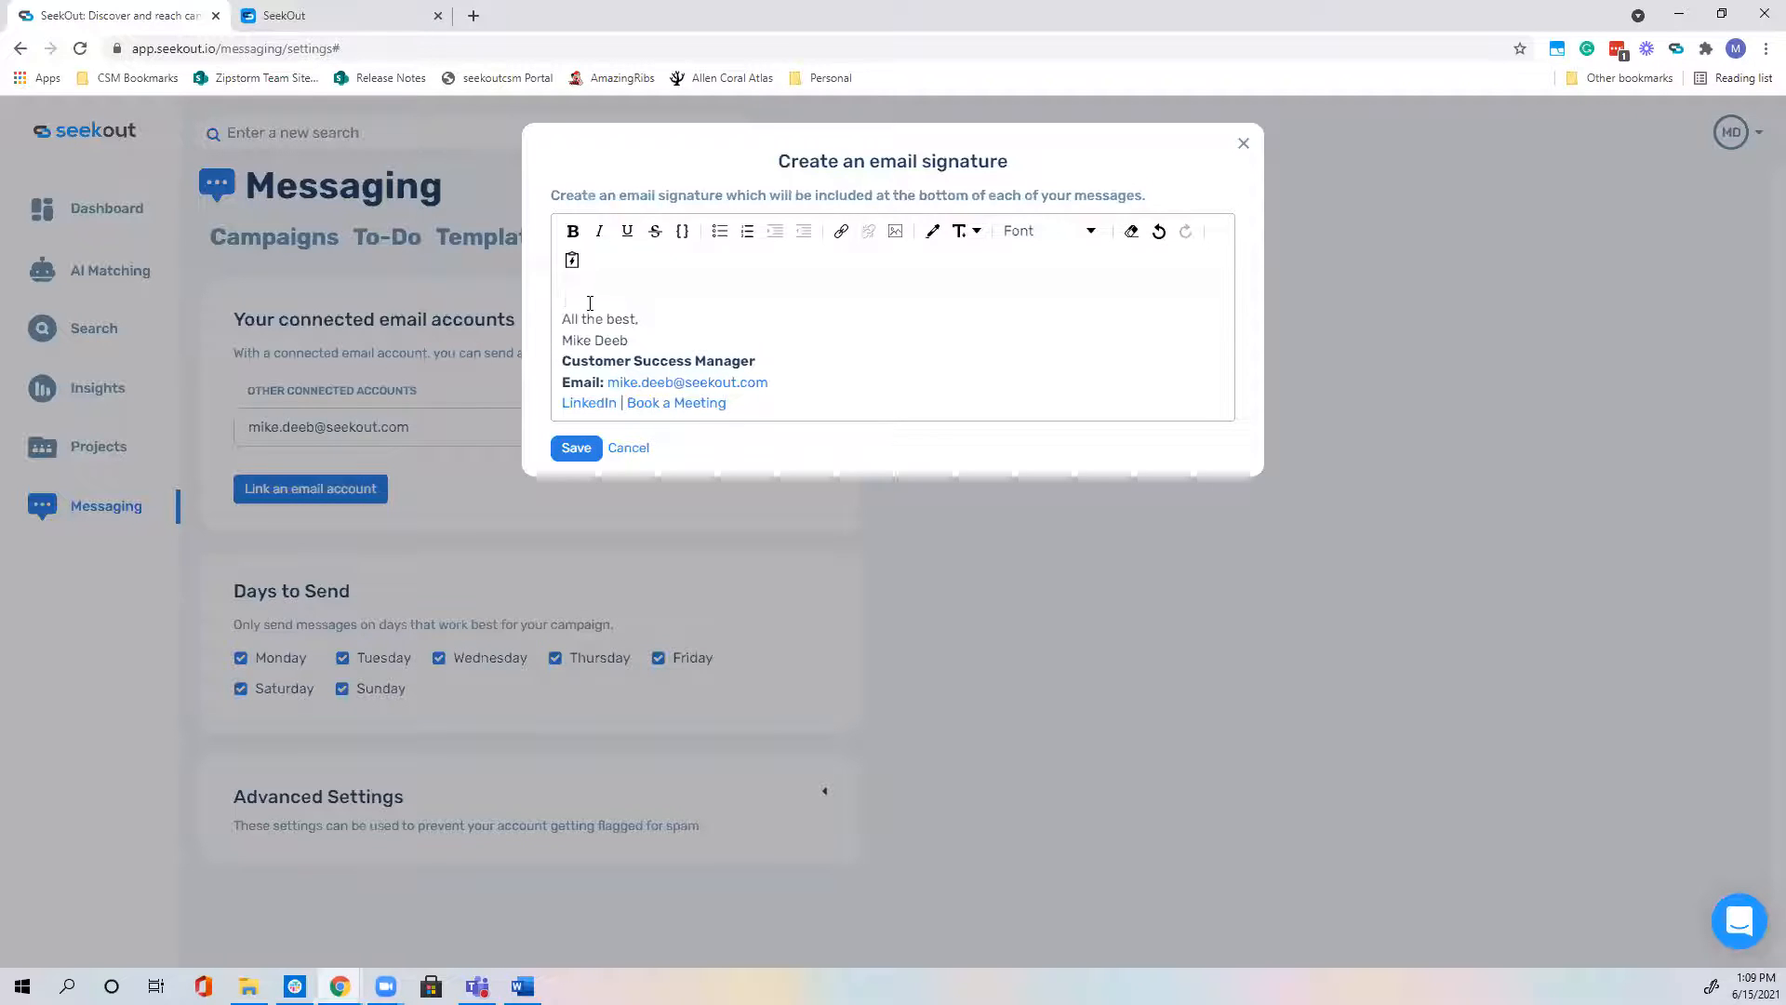
pyautogui.press('Delete')
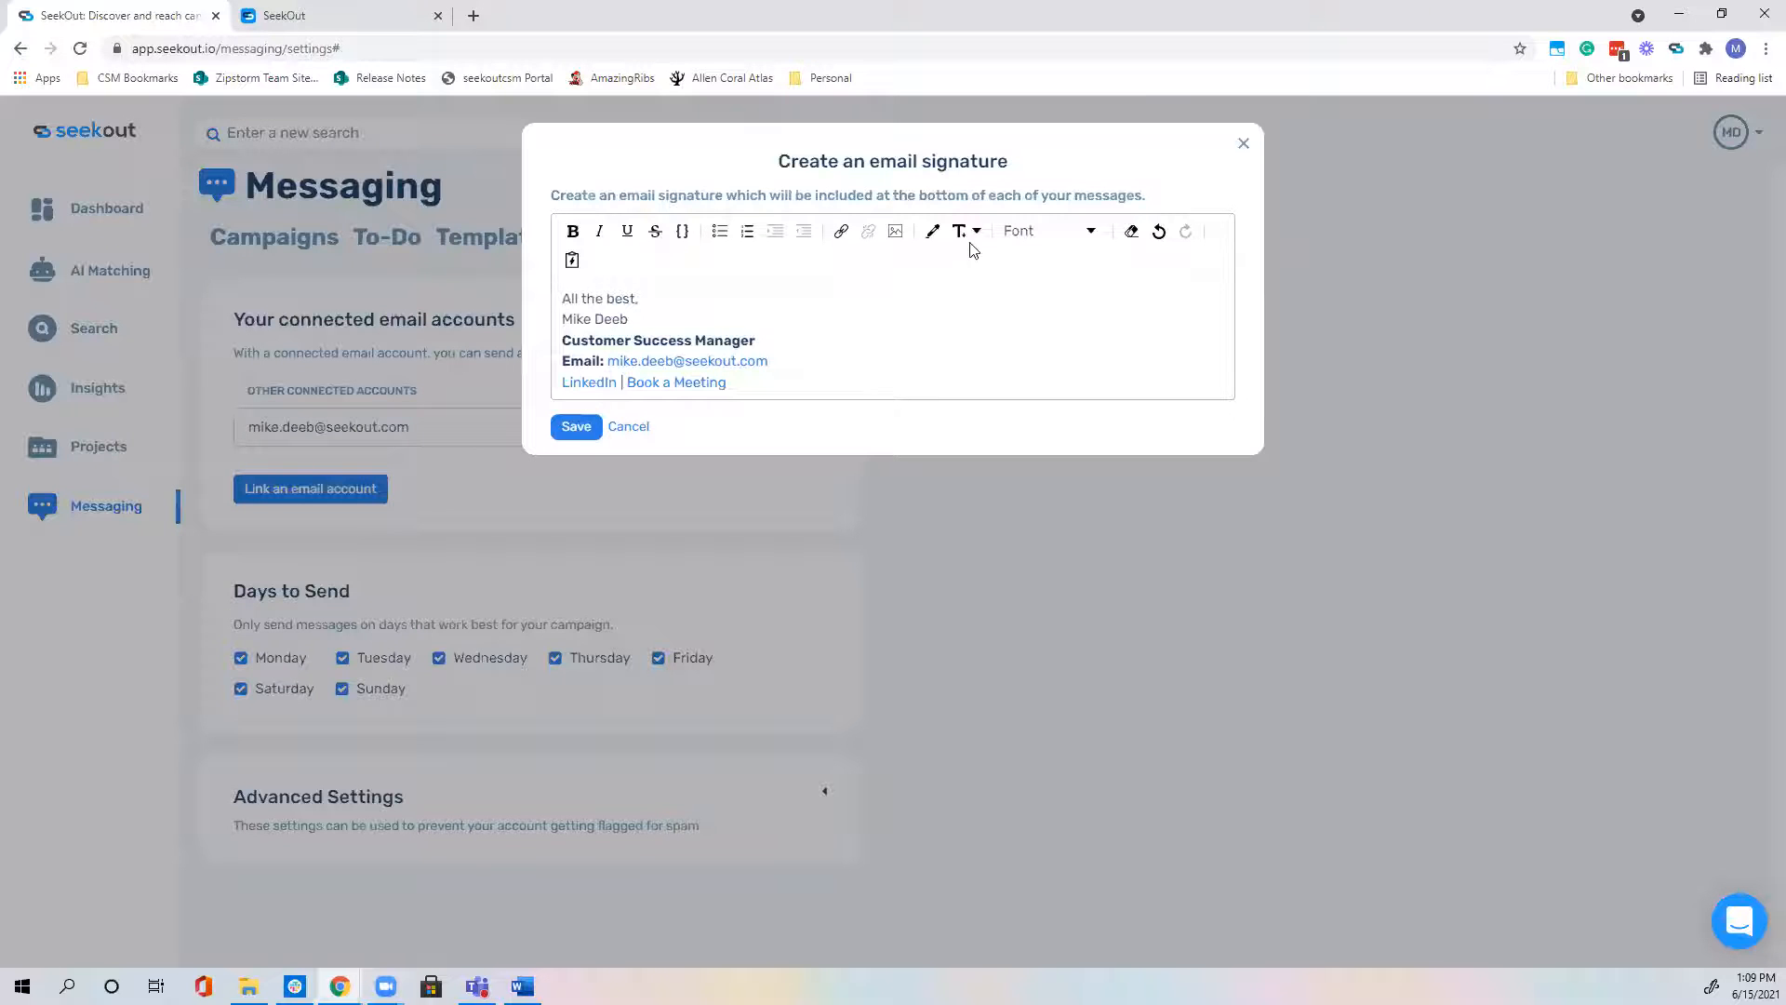
# Step: Browse the editor's text colour, font size, font and link options
pyautogui.click(934, 244)
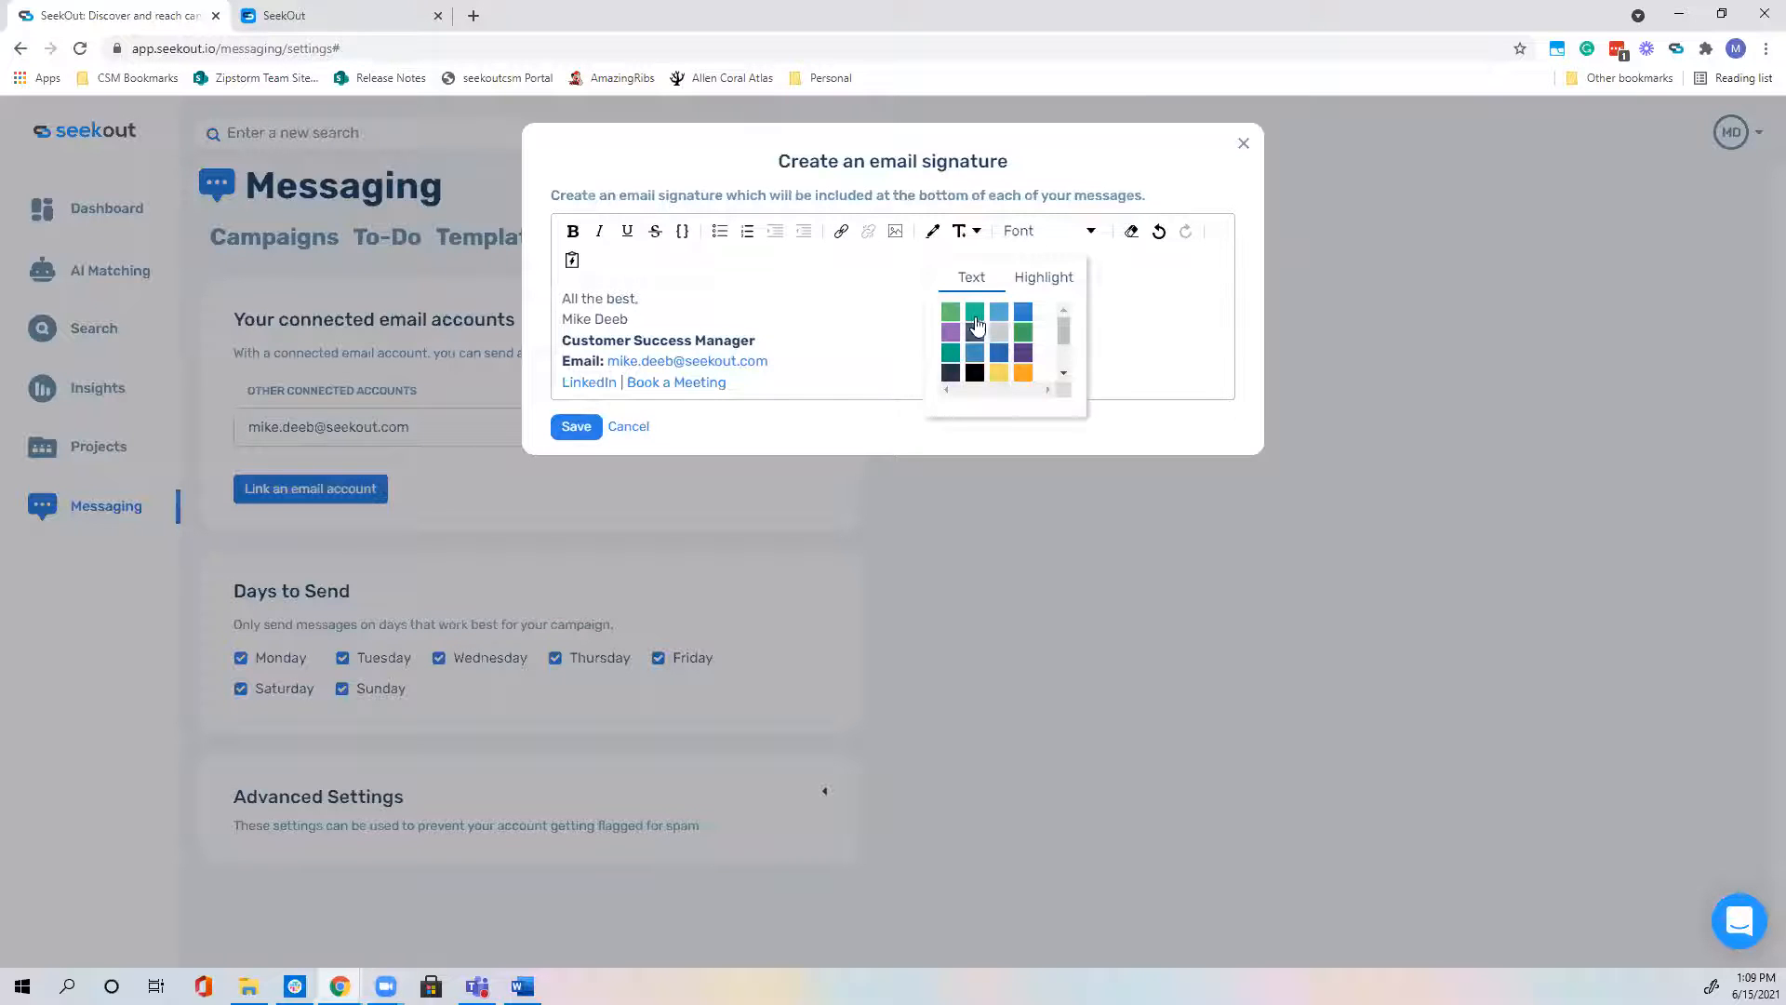
pyautogui.click(971, 231)
pyautogui.click(1065, 231)
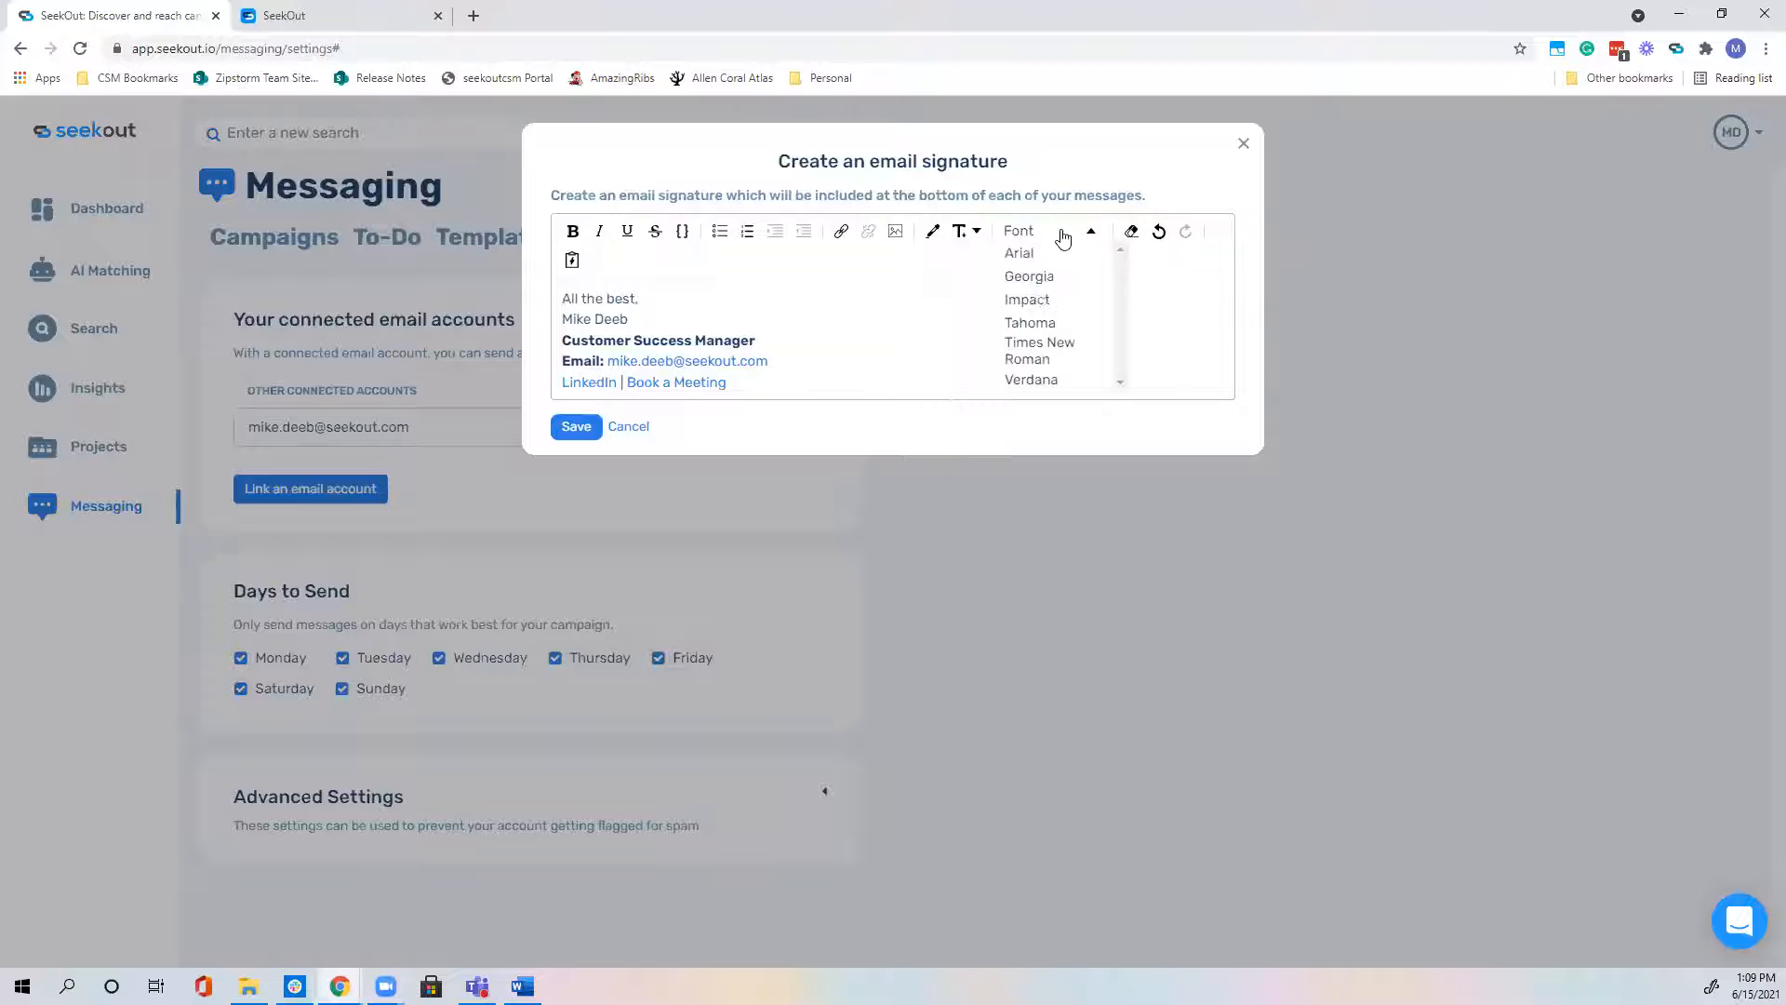
pyautogui.click(841, 232)
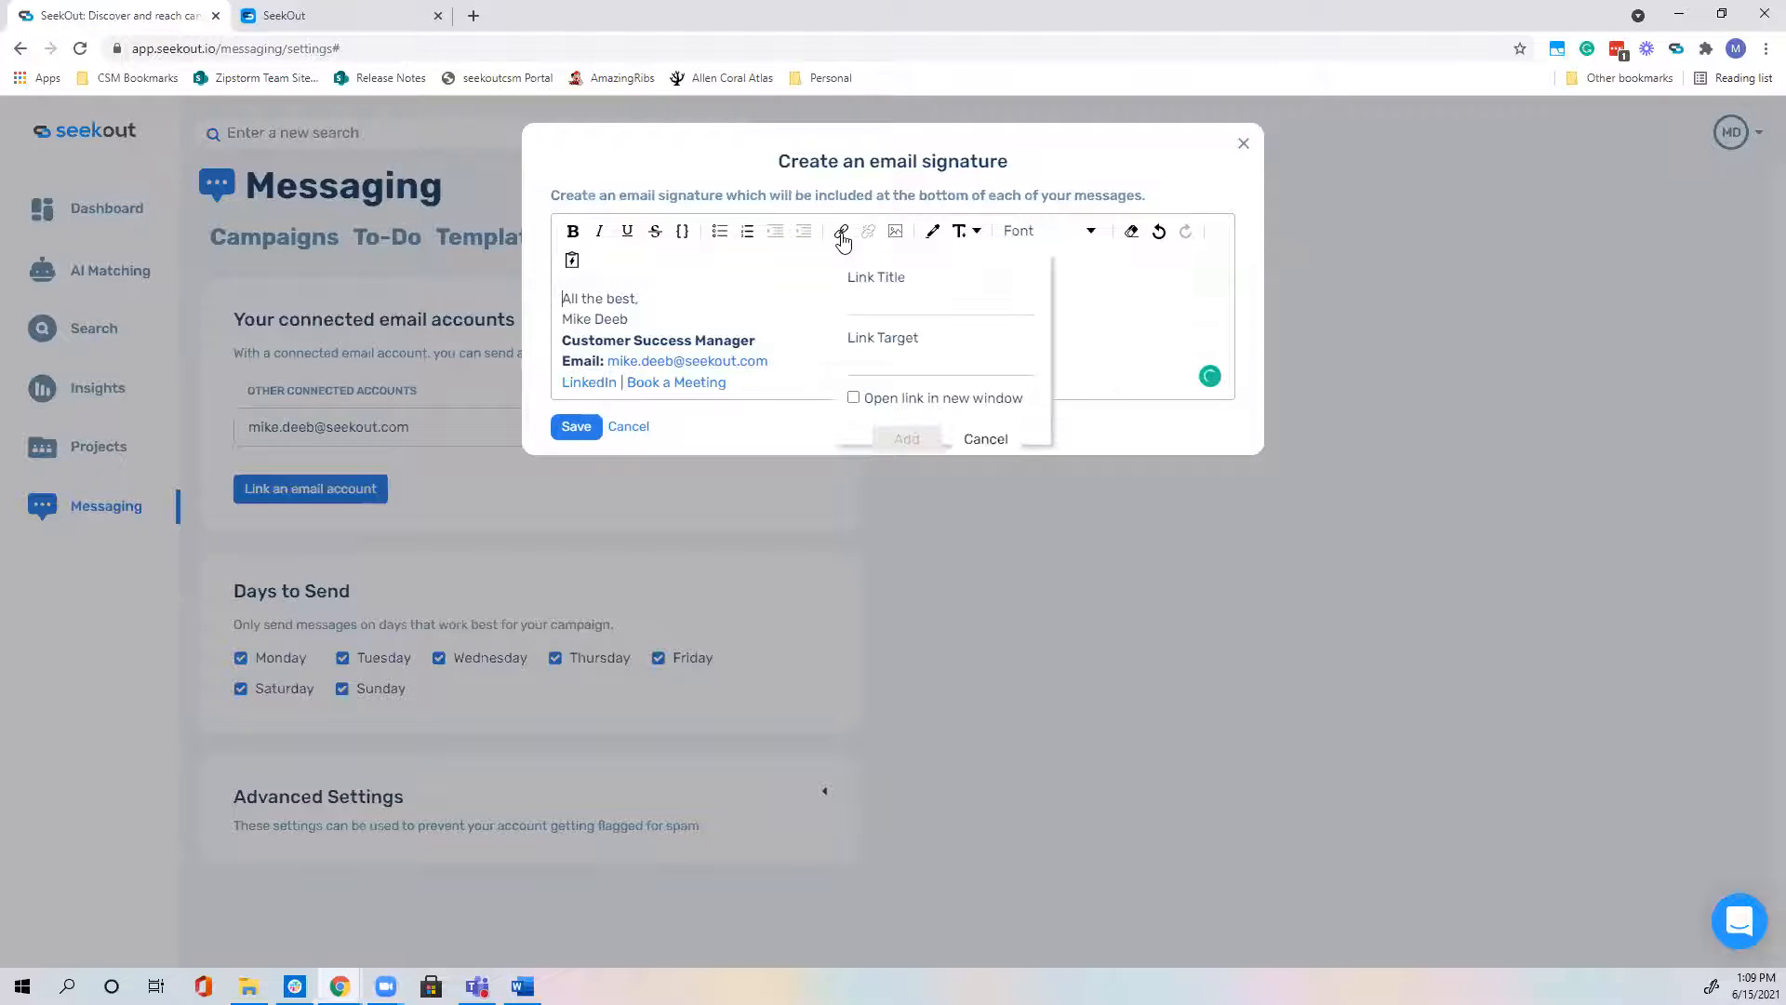
# Step: Cancel the link popup and add a blank line after 'Book a Meeting'
pyautogui.click(777, 294)
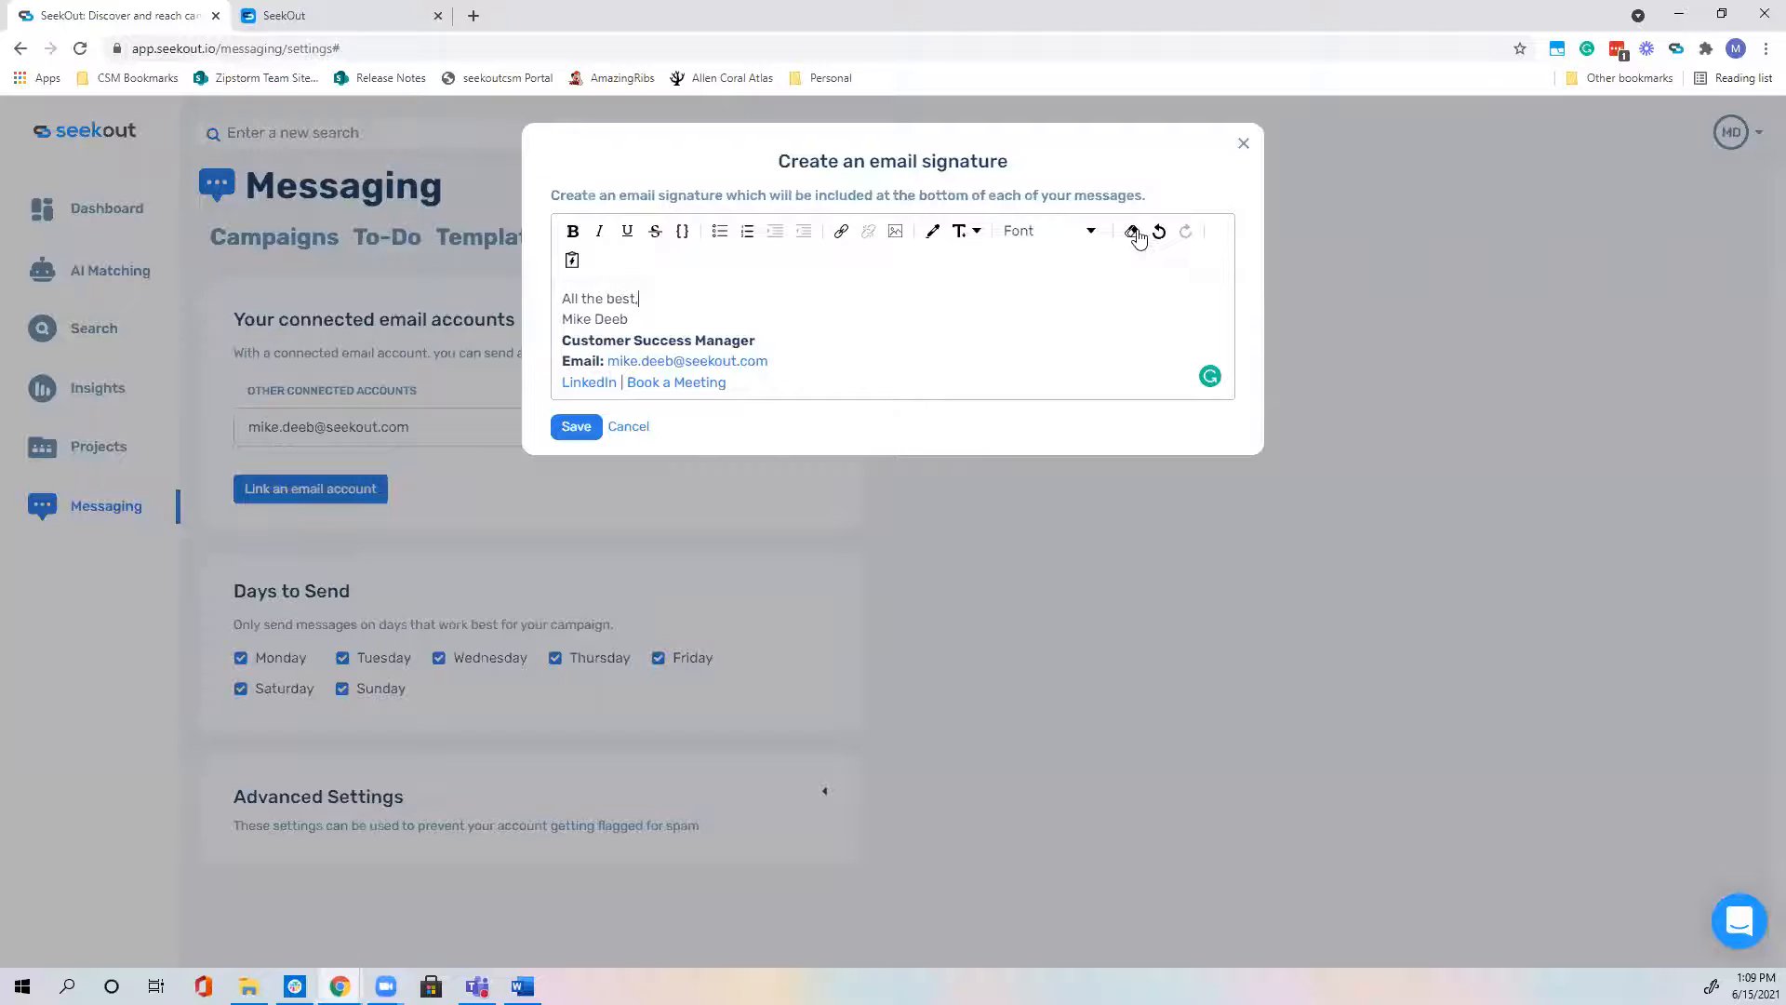
pyautogui.click(758, 385)
pyautogui.press('Return')
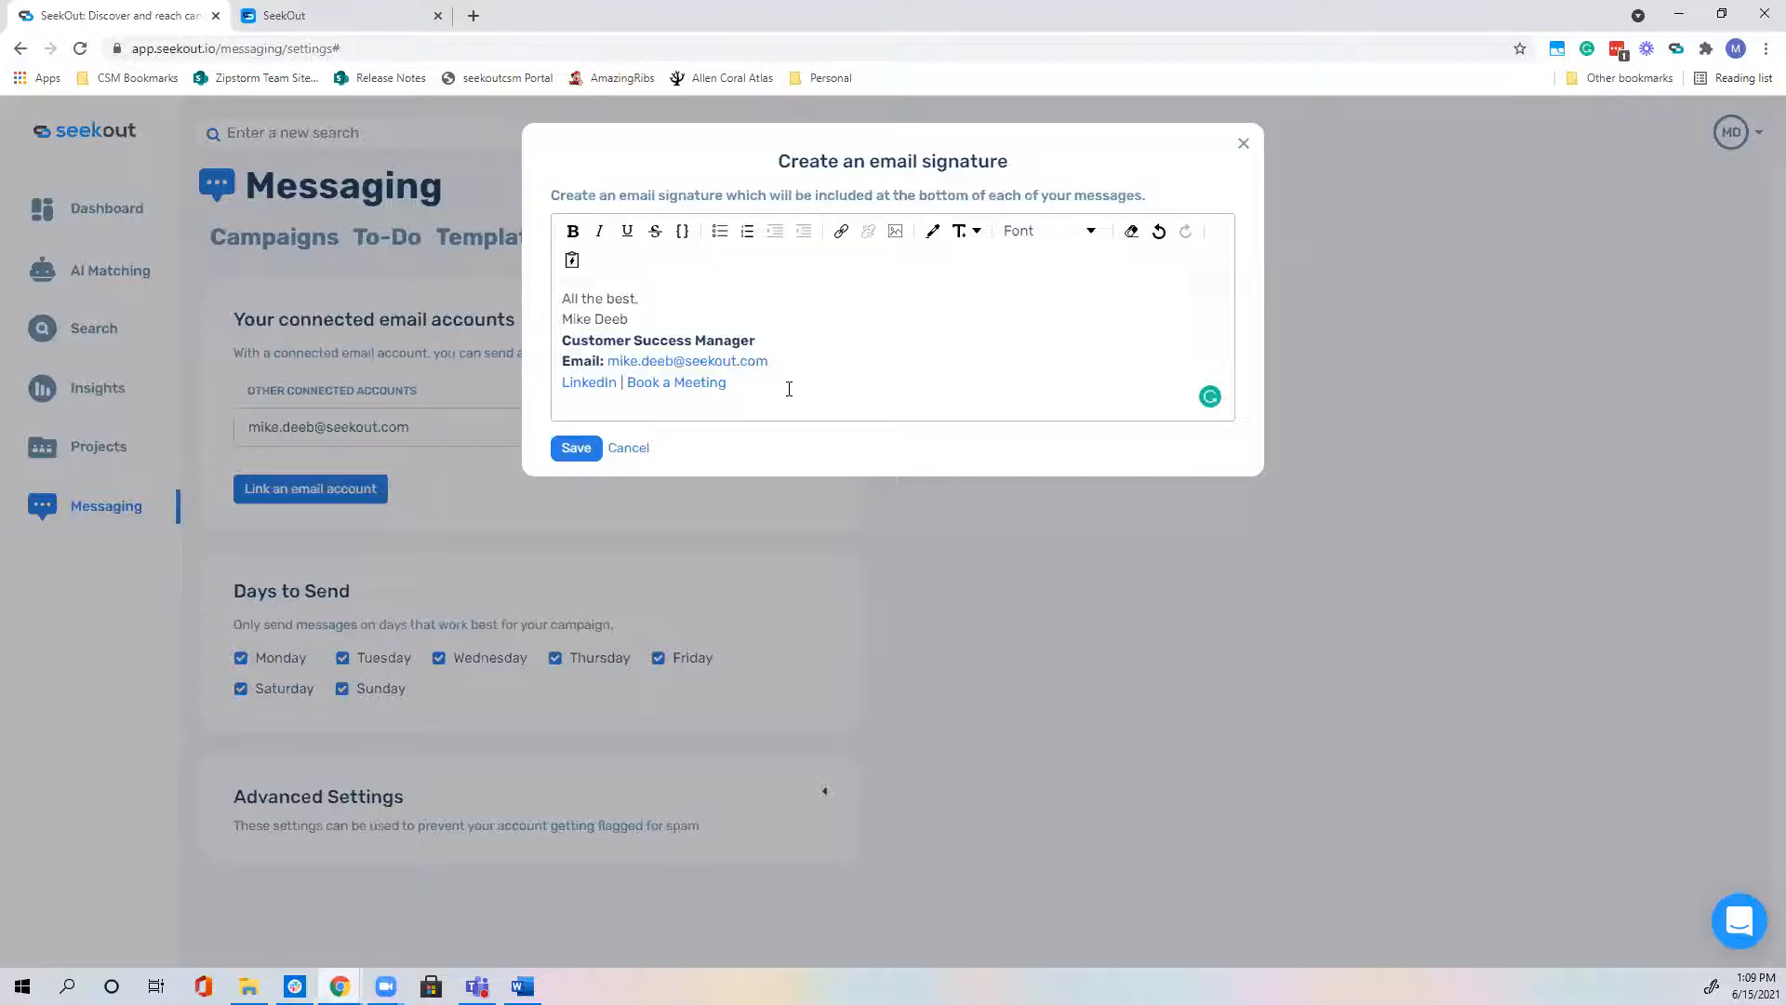
# Step: Upload the seekout logo image into the signature below the links and right-align it
pyautogui.click(896, 233)
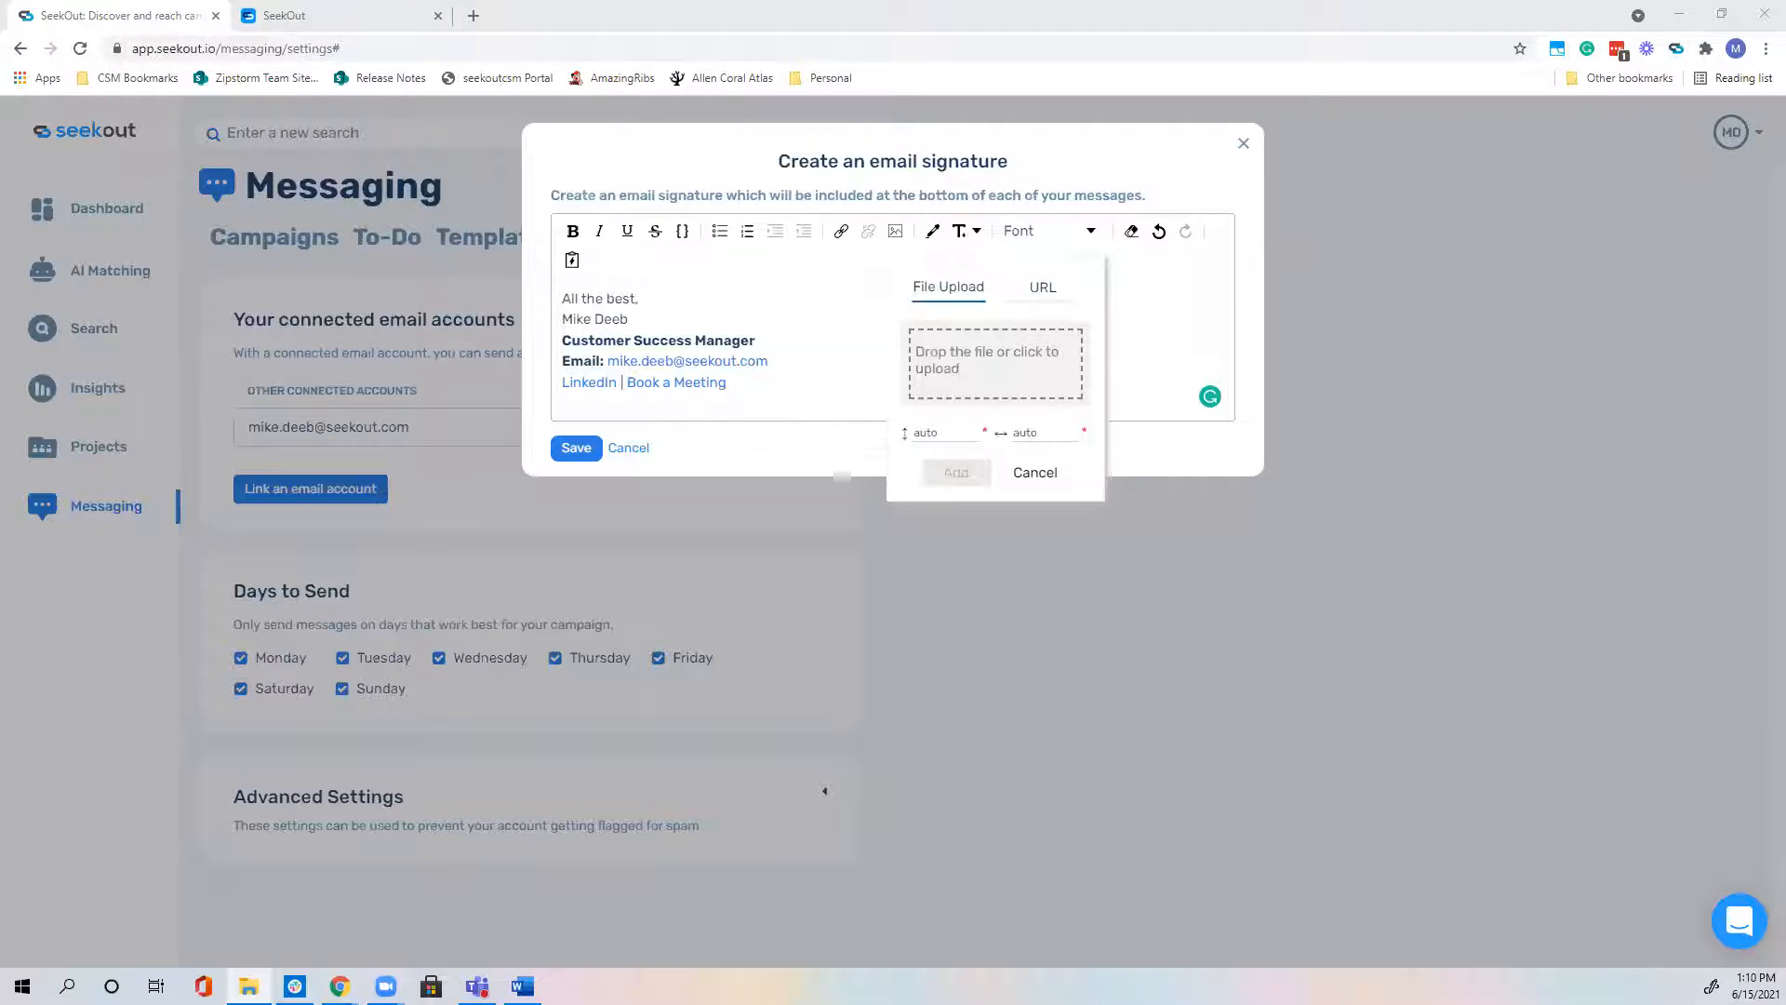
pyautogui.moveTo(310, 379); pyautogui.dragTo(989, 381)
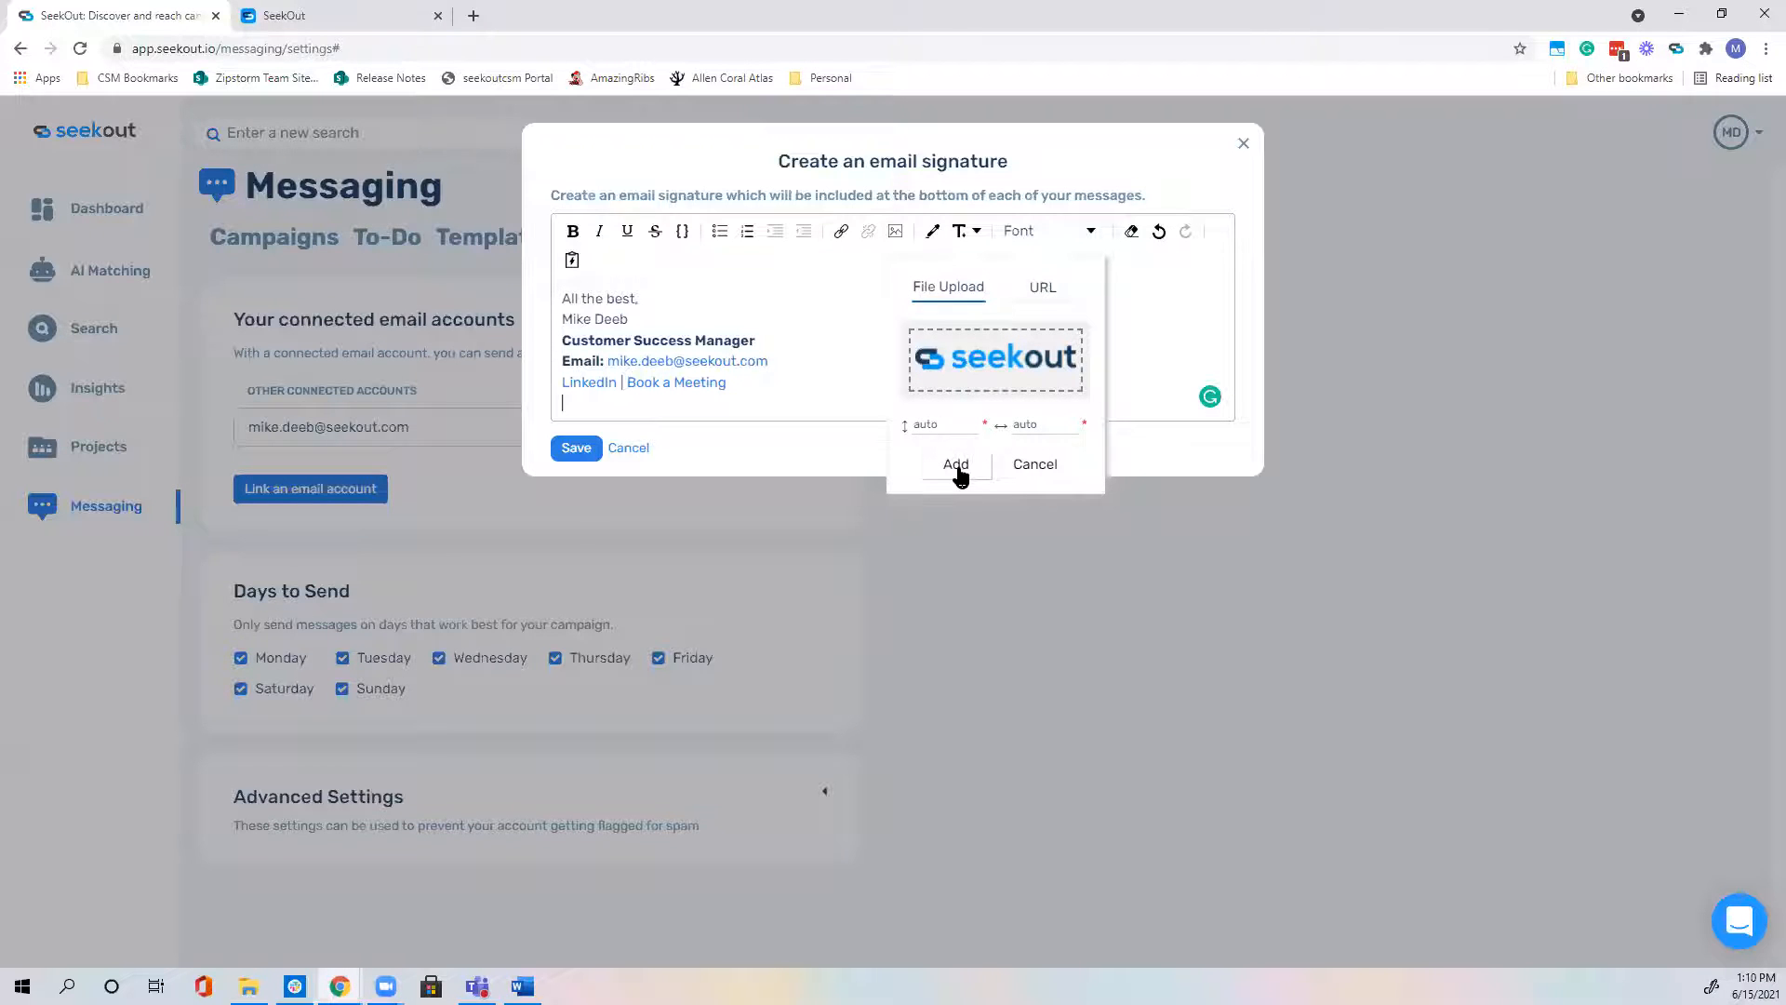
pyautogui.click(959, 465)
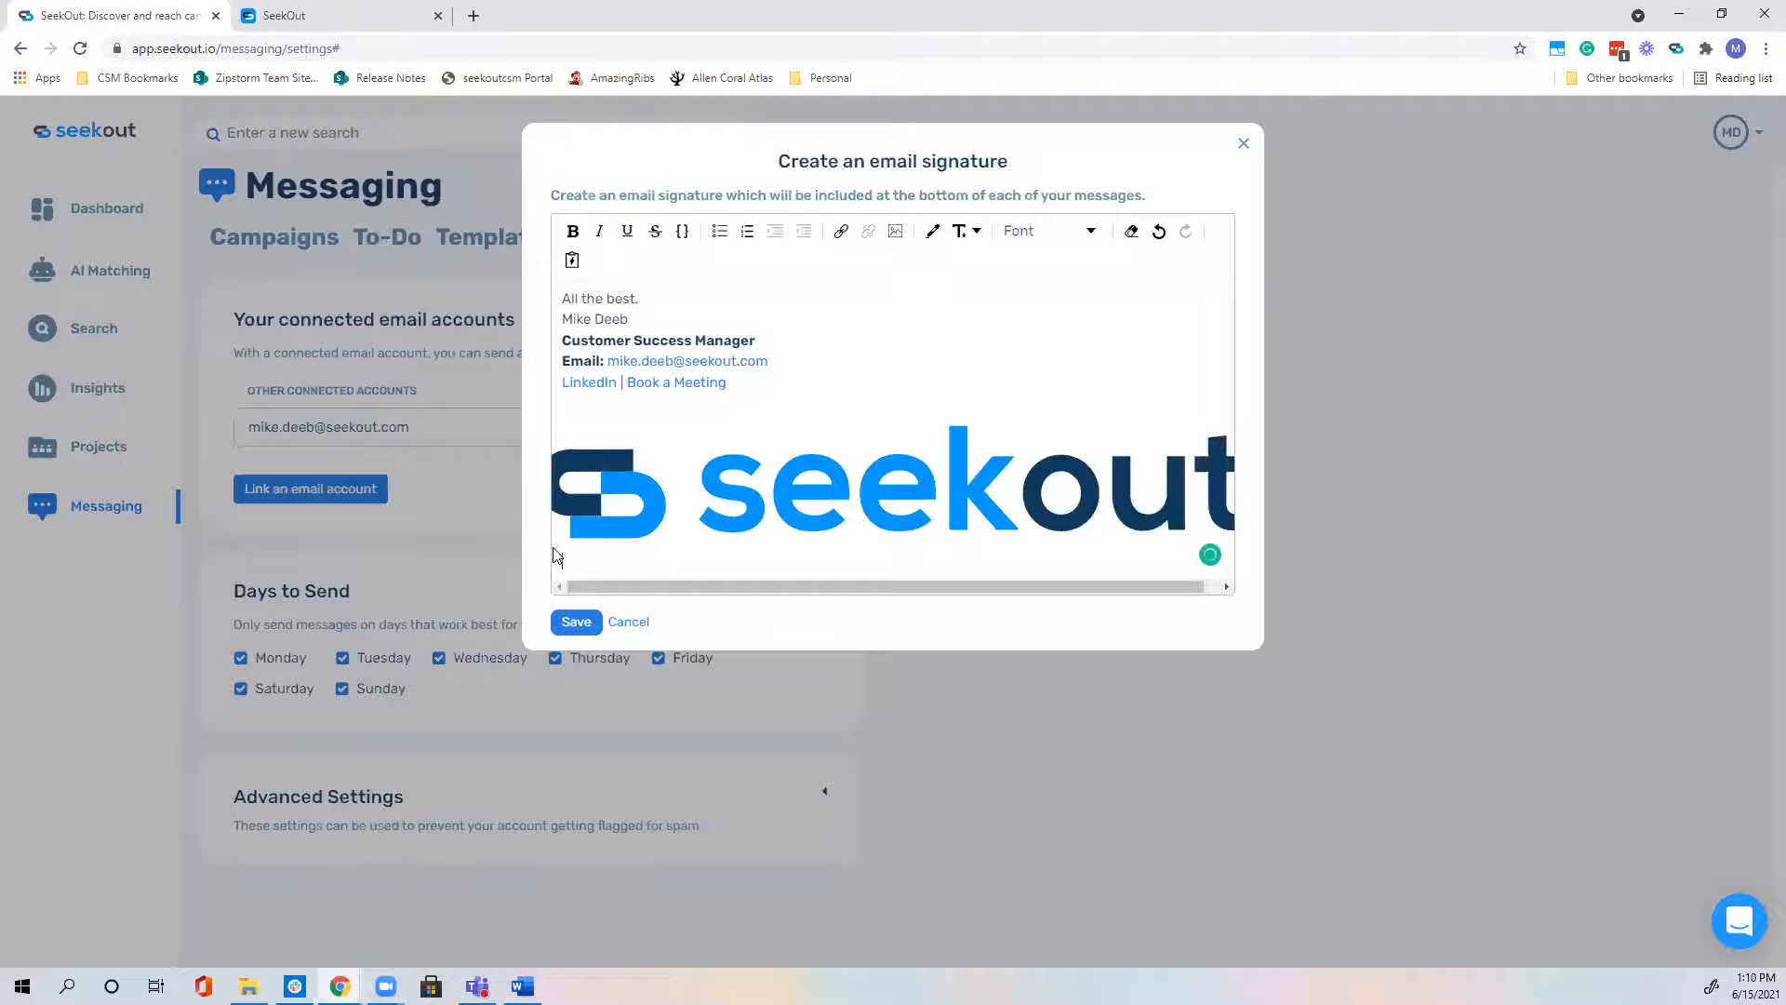
pyautogui.click(593, 558)
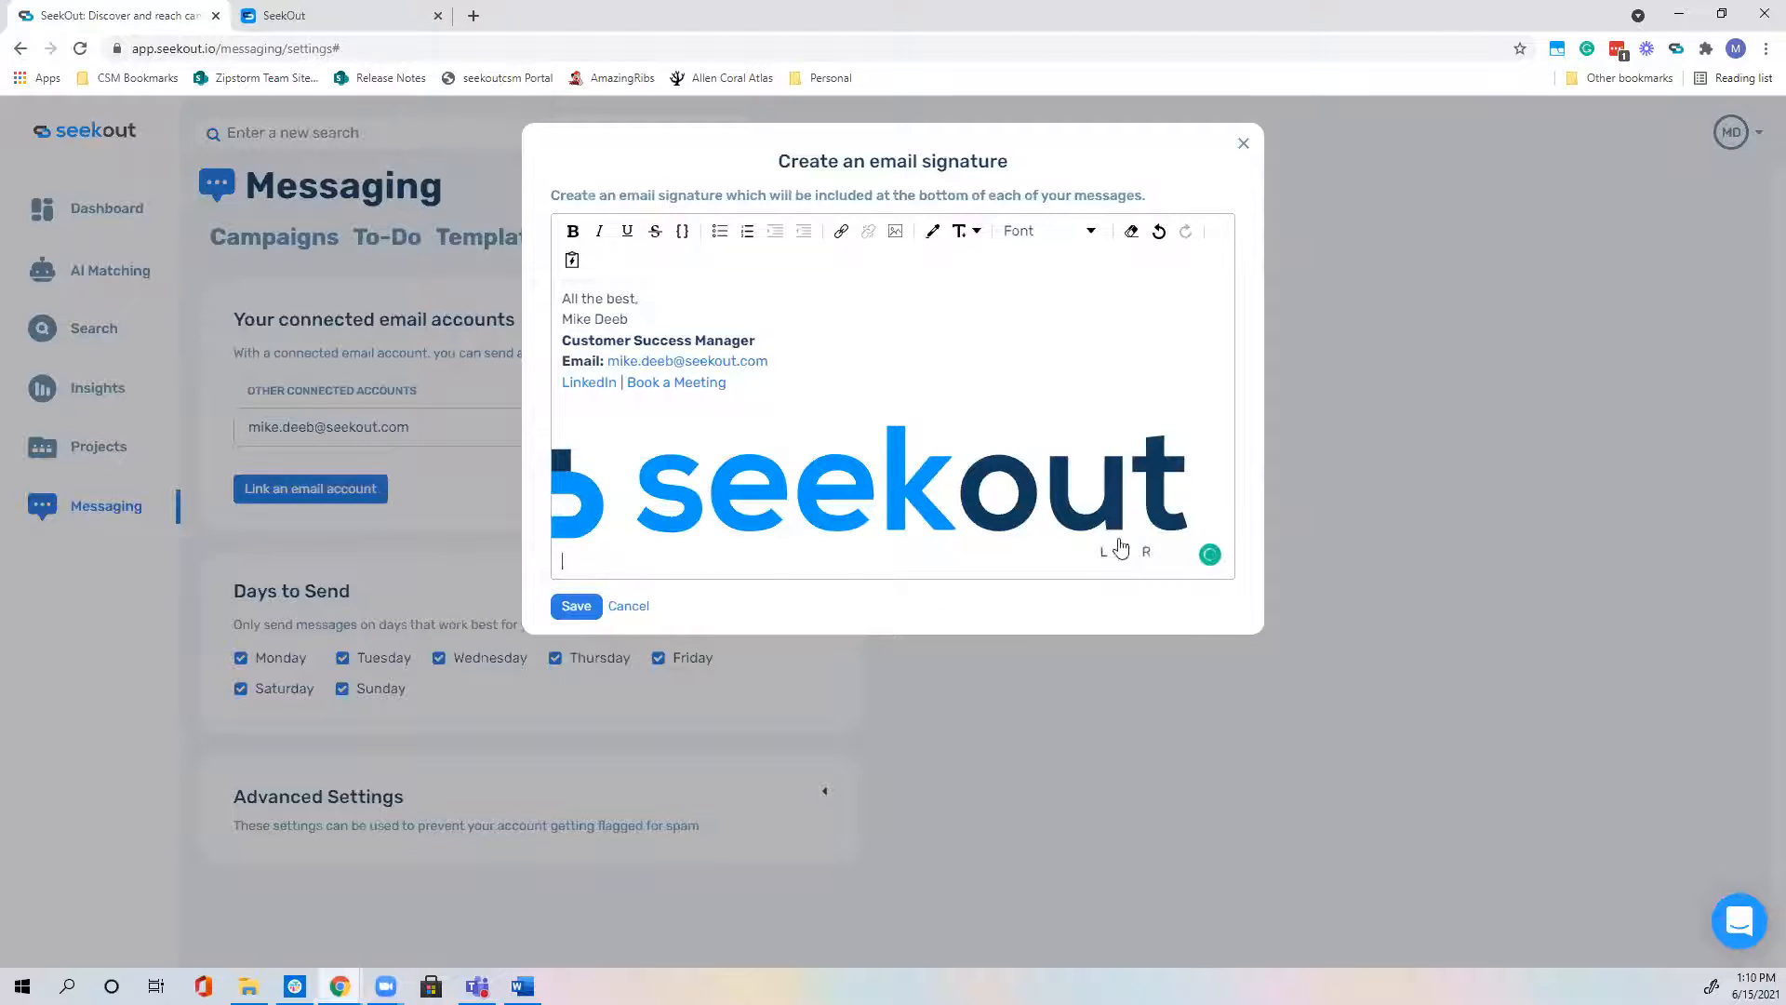
# Step: Try the logo's alignment and image options, then delete the oversized logo from the signature
pyautogui.click(1113, 552)
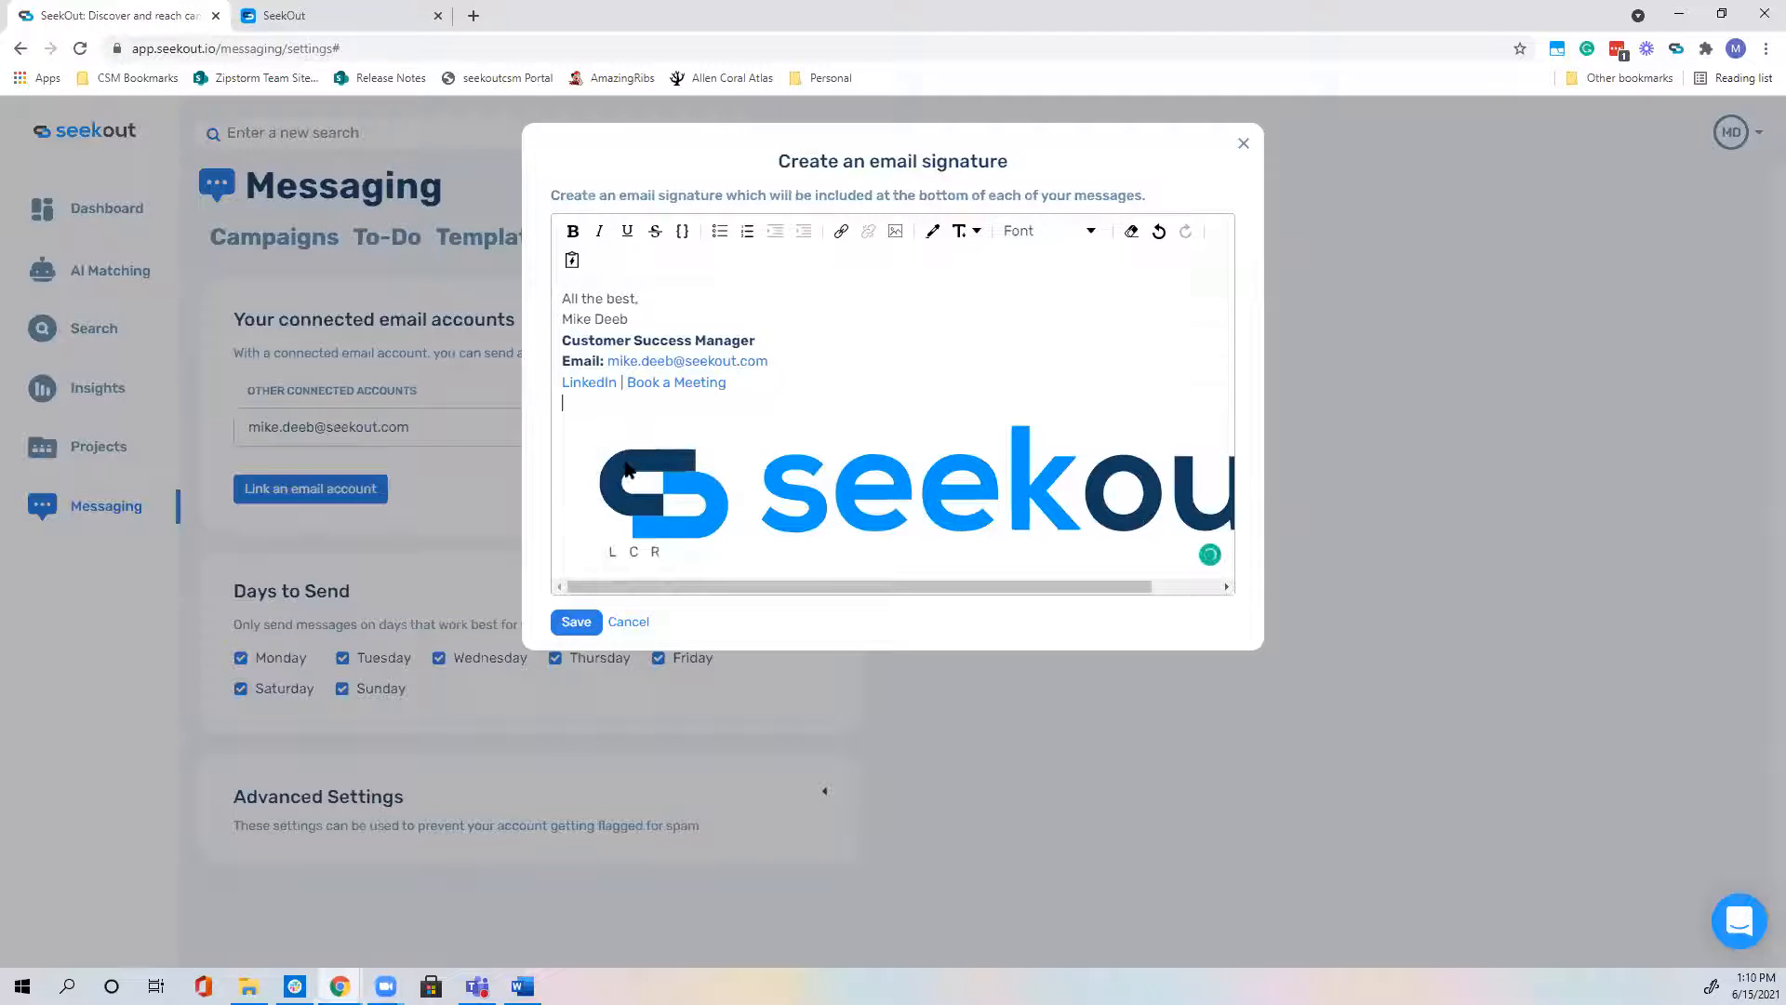
pyautogui.press('BackSpace')
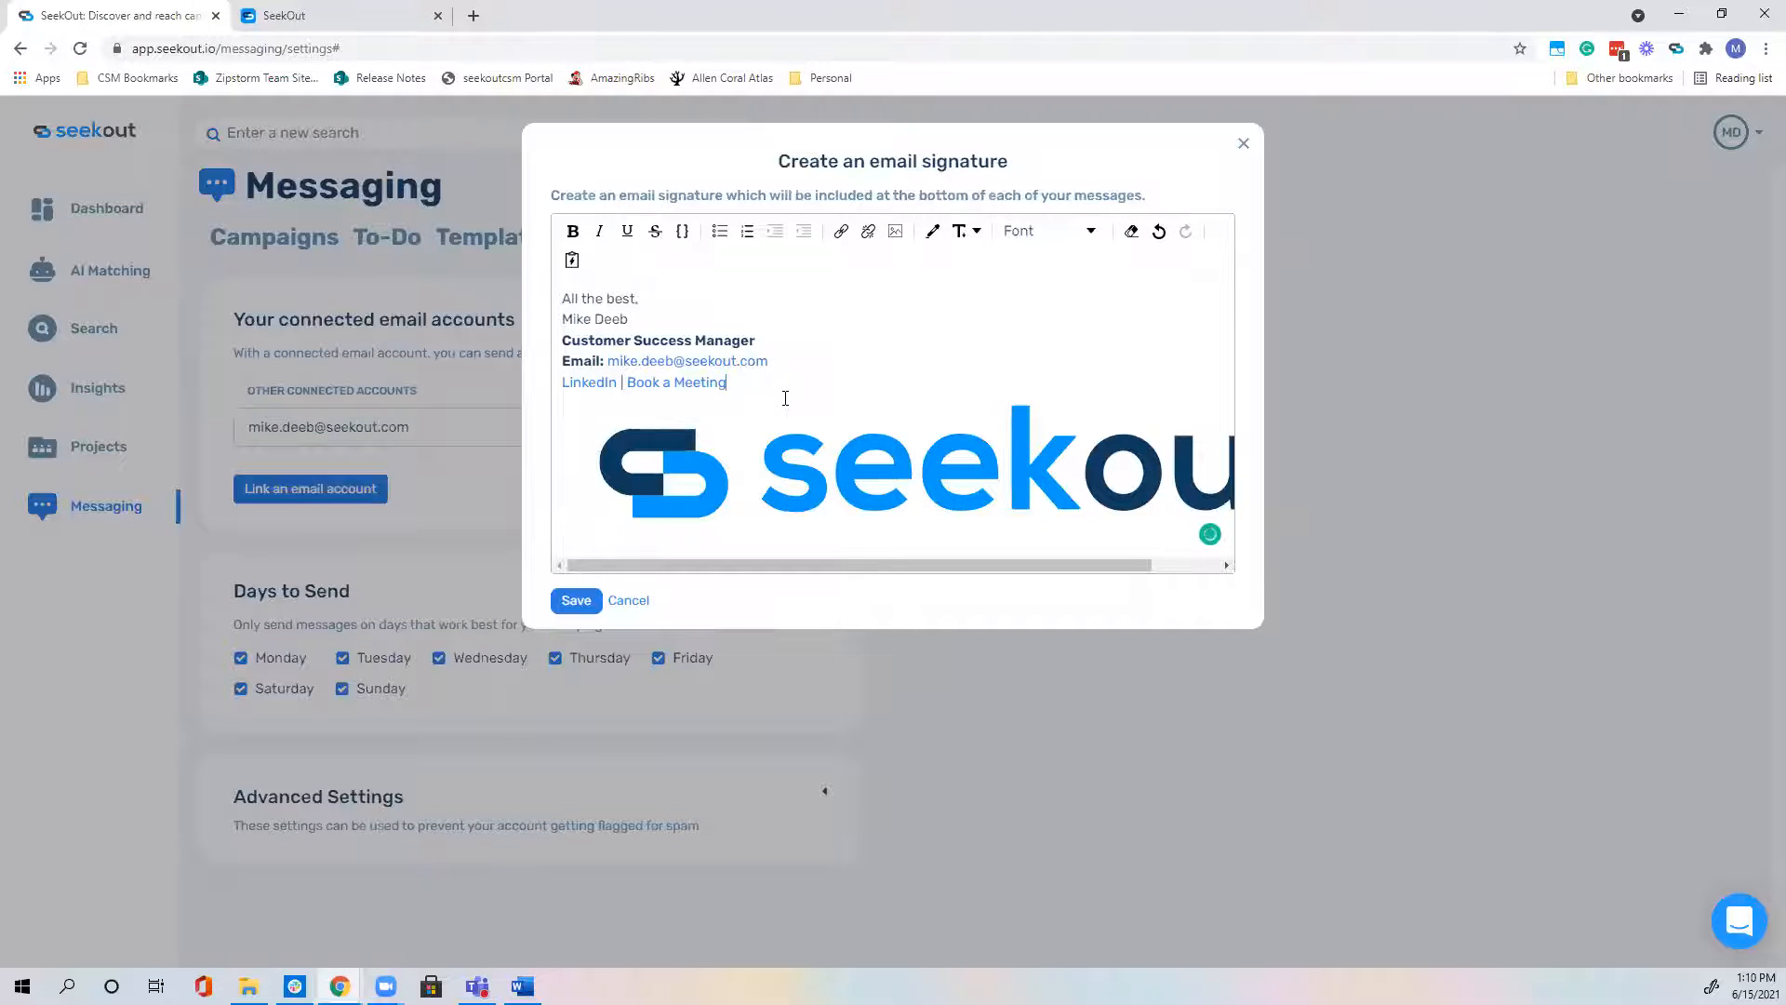
pyautogui.rightClick(757, 456)
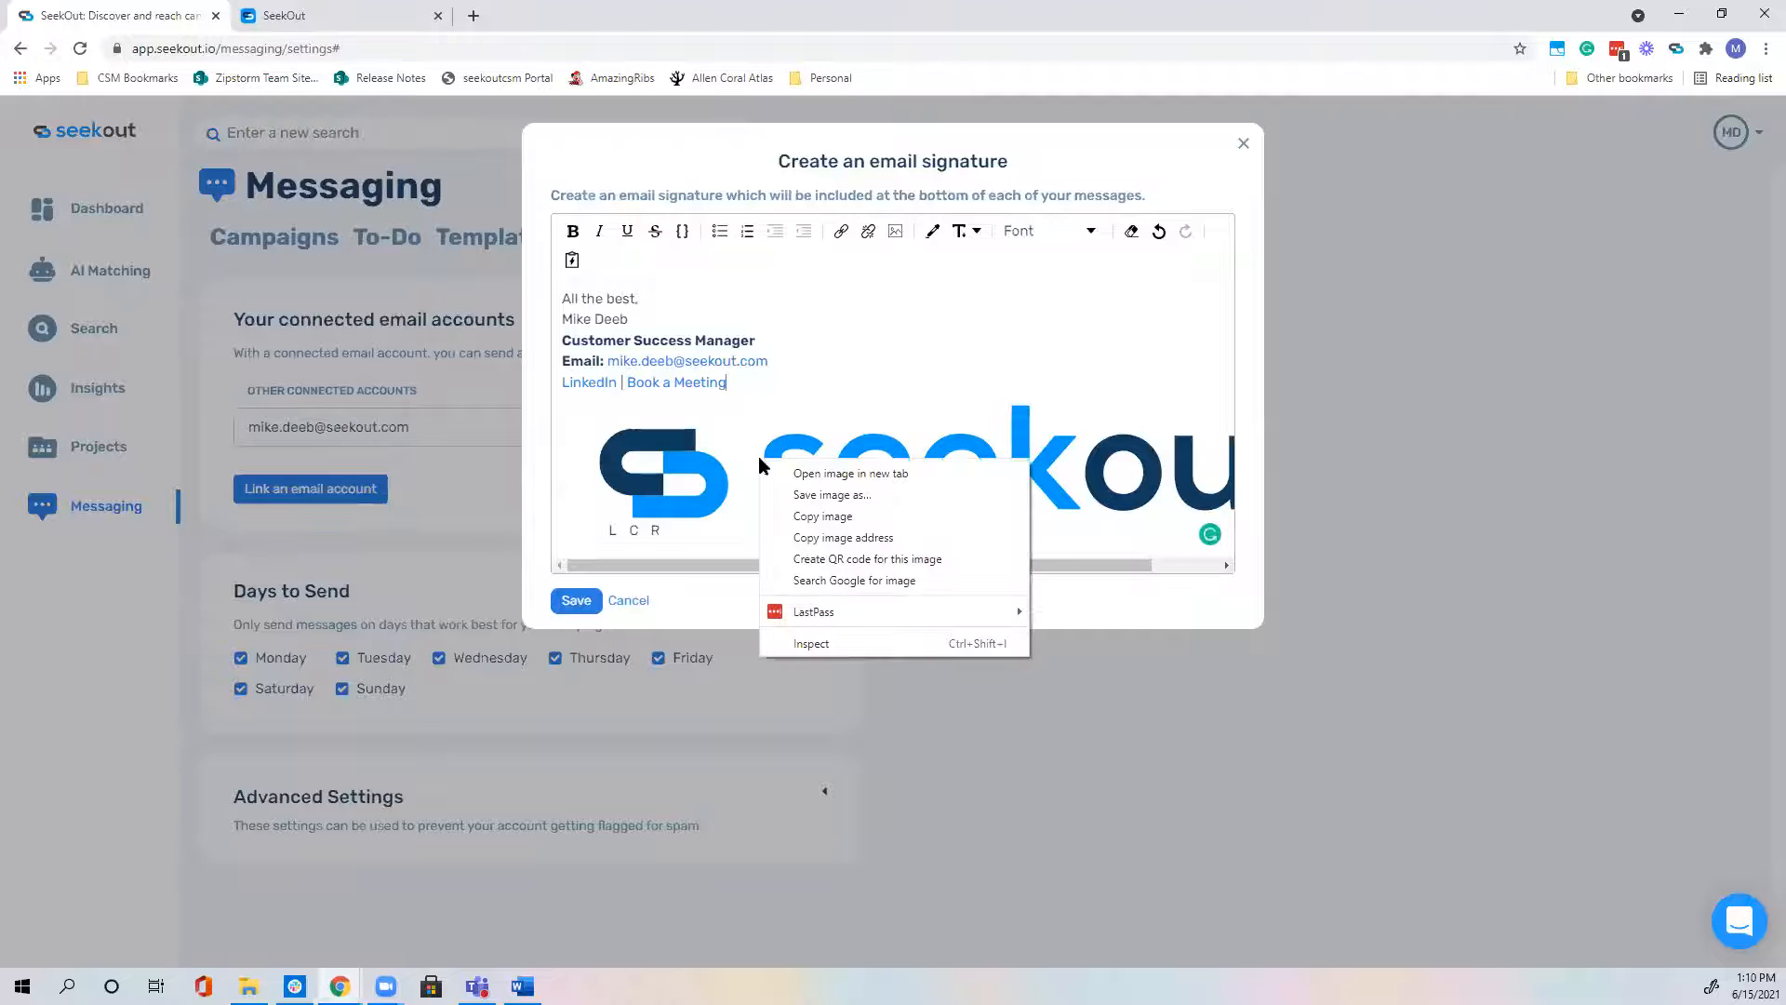
pyautogui.click(594, 417)
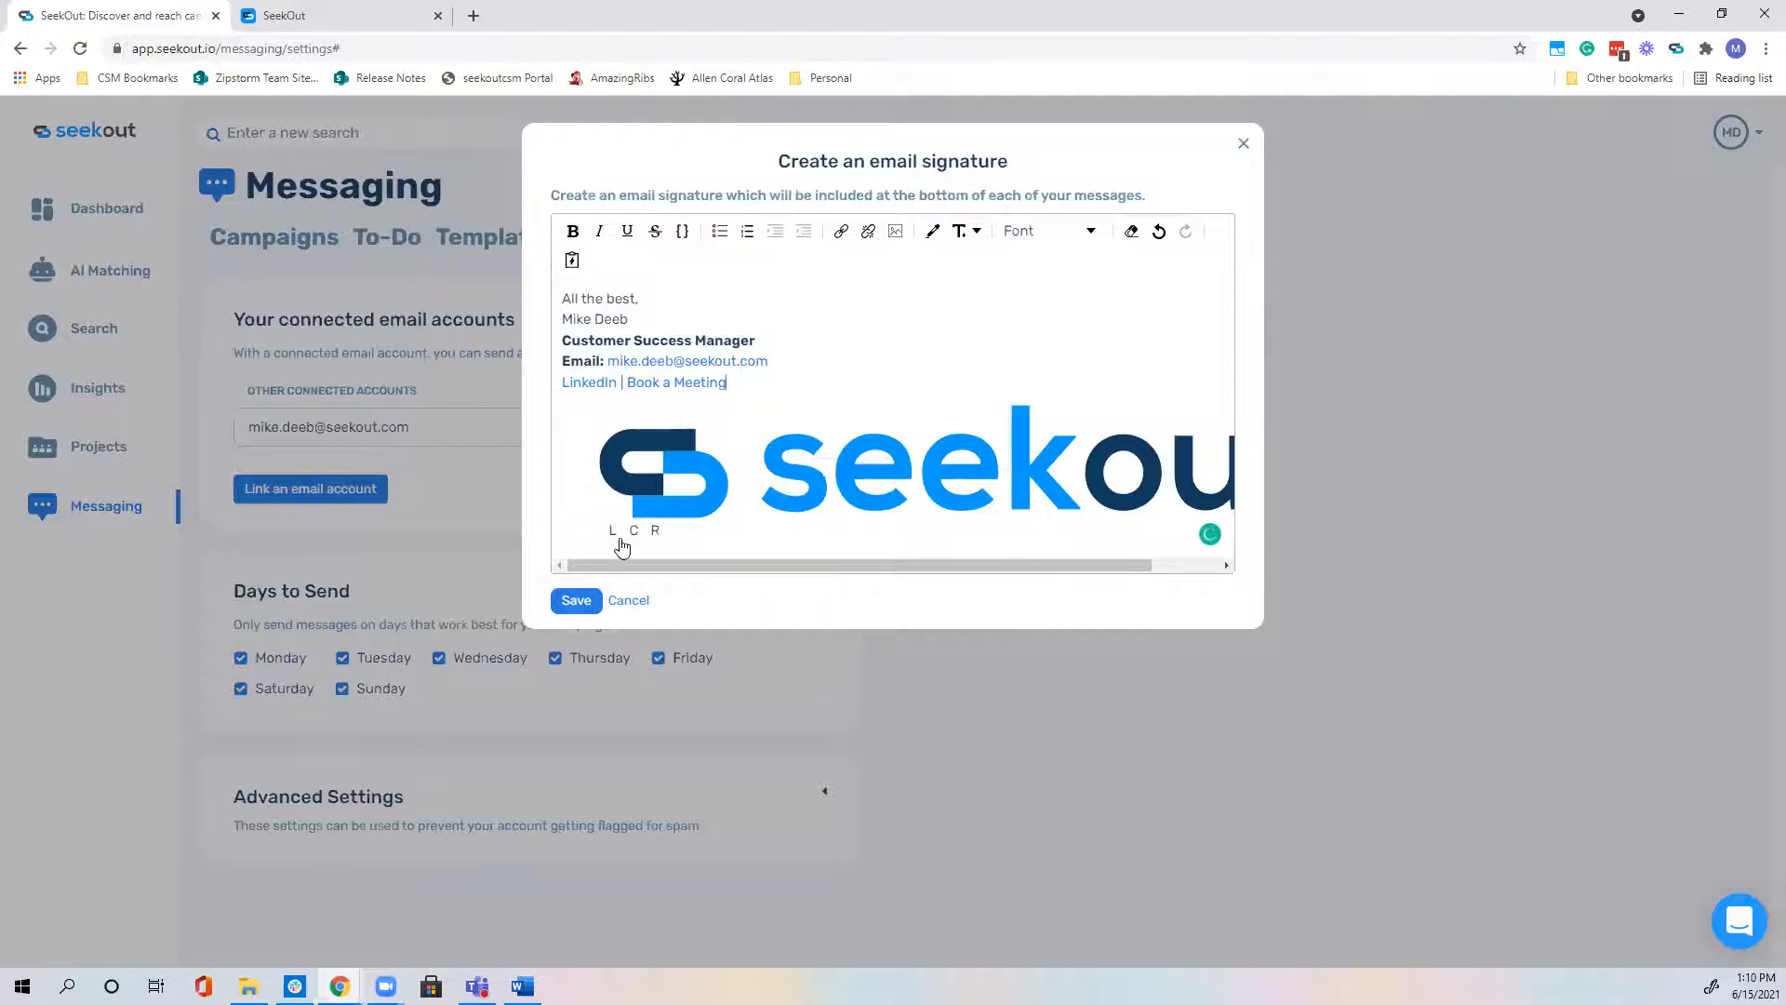
pyautogui.moveTo(827, 565)
pyautogui.mouseDown()
pyautogui.moveTo(943, 565)
pyautogui.moveTo(918, 565)
pyautogui.mouseUp()
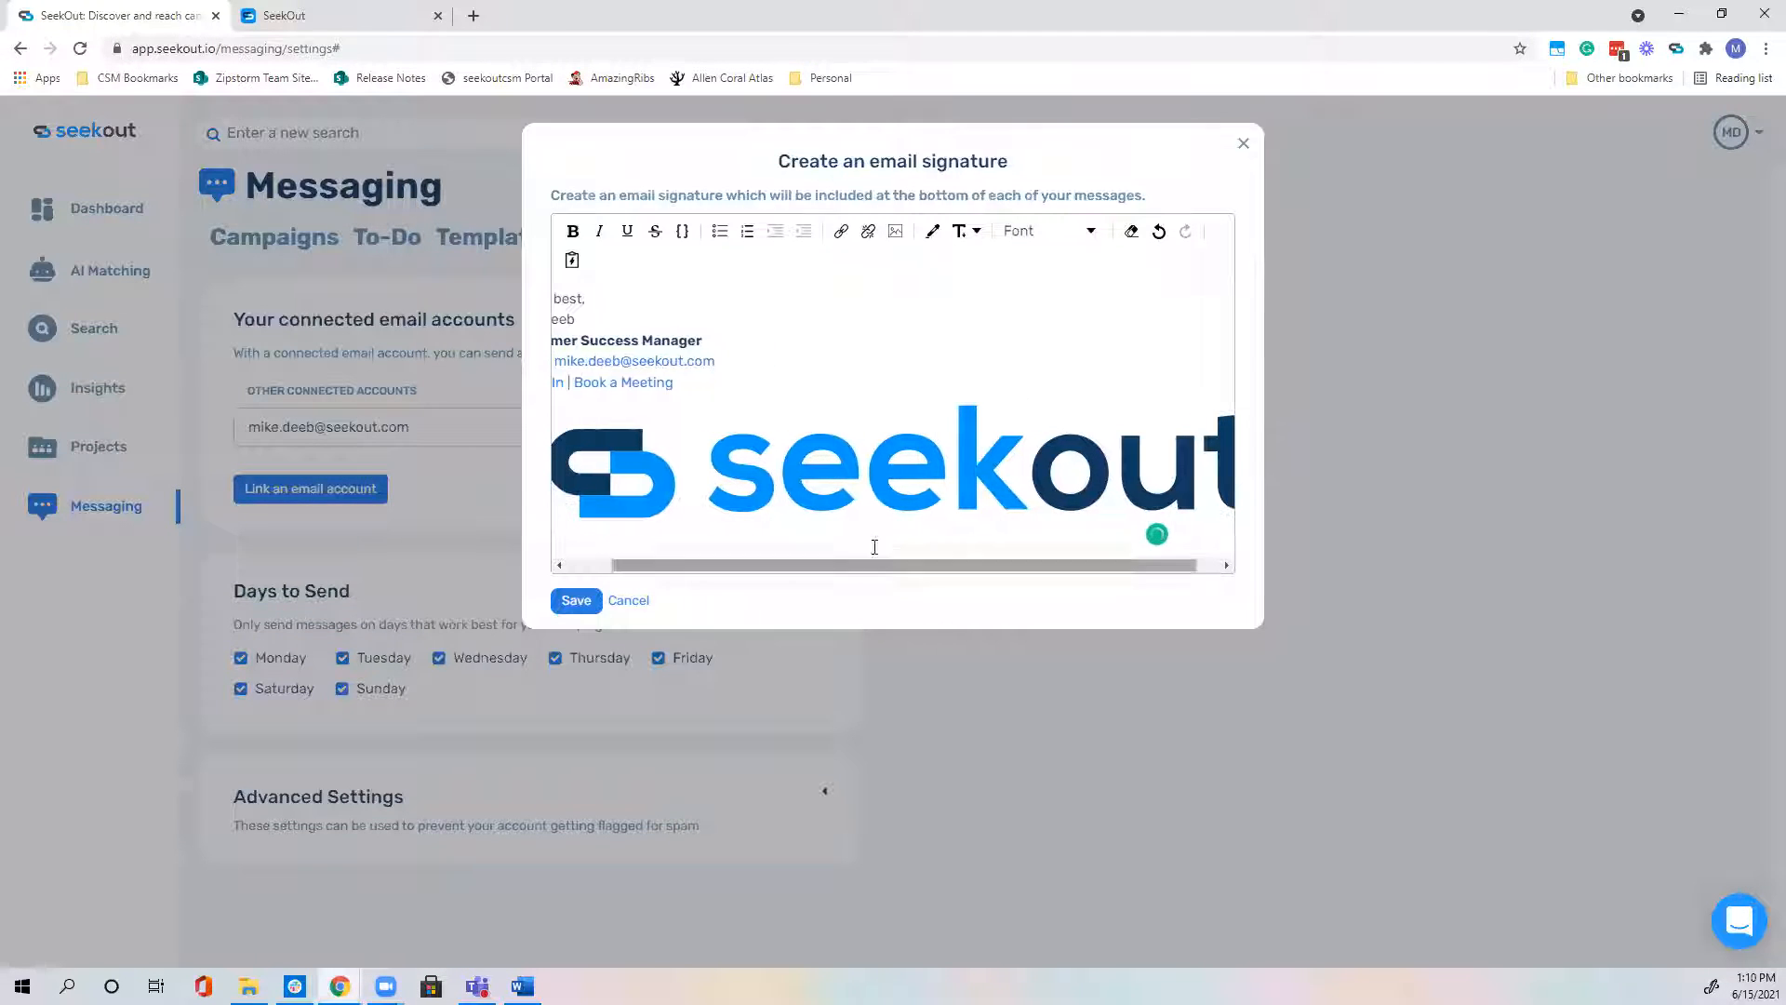
pyautogui.click(970, 547)
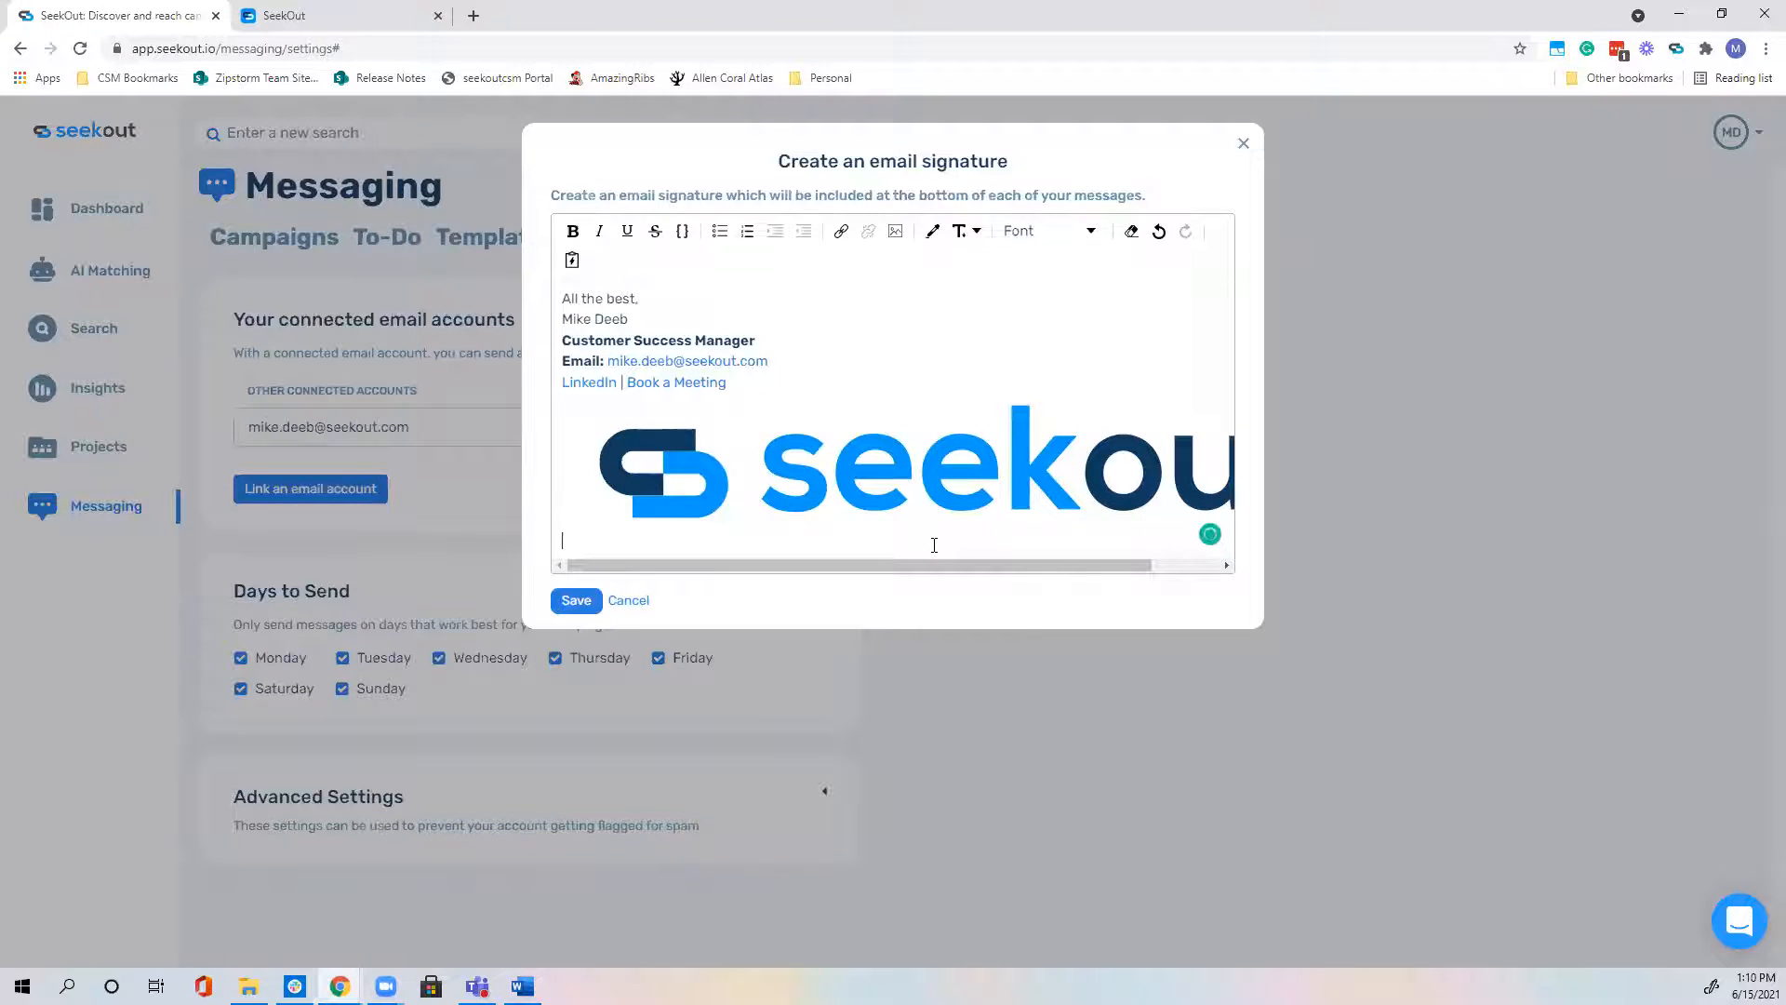
pyautogui.press('BackSpace')
pyautogui.press('BackSpace')
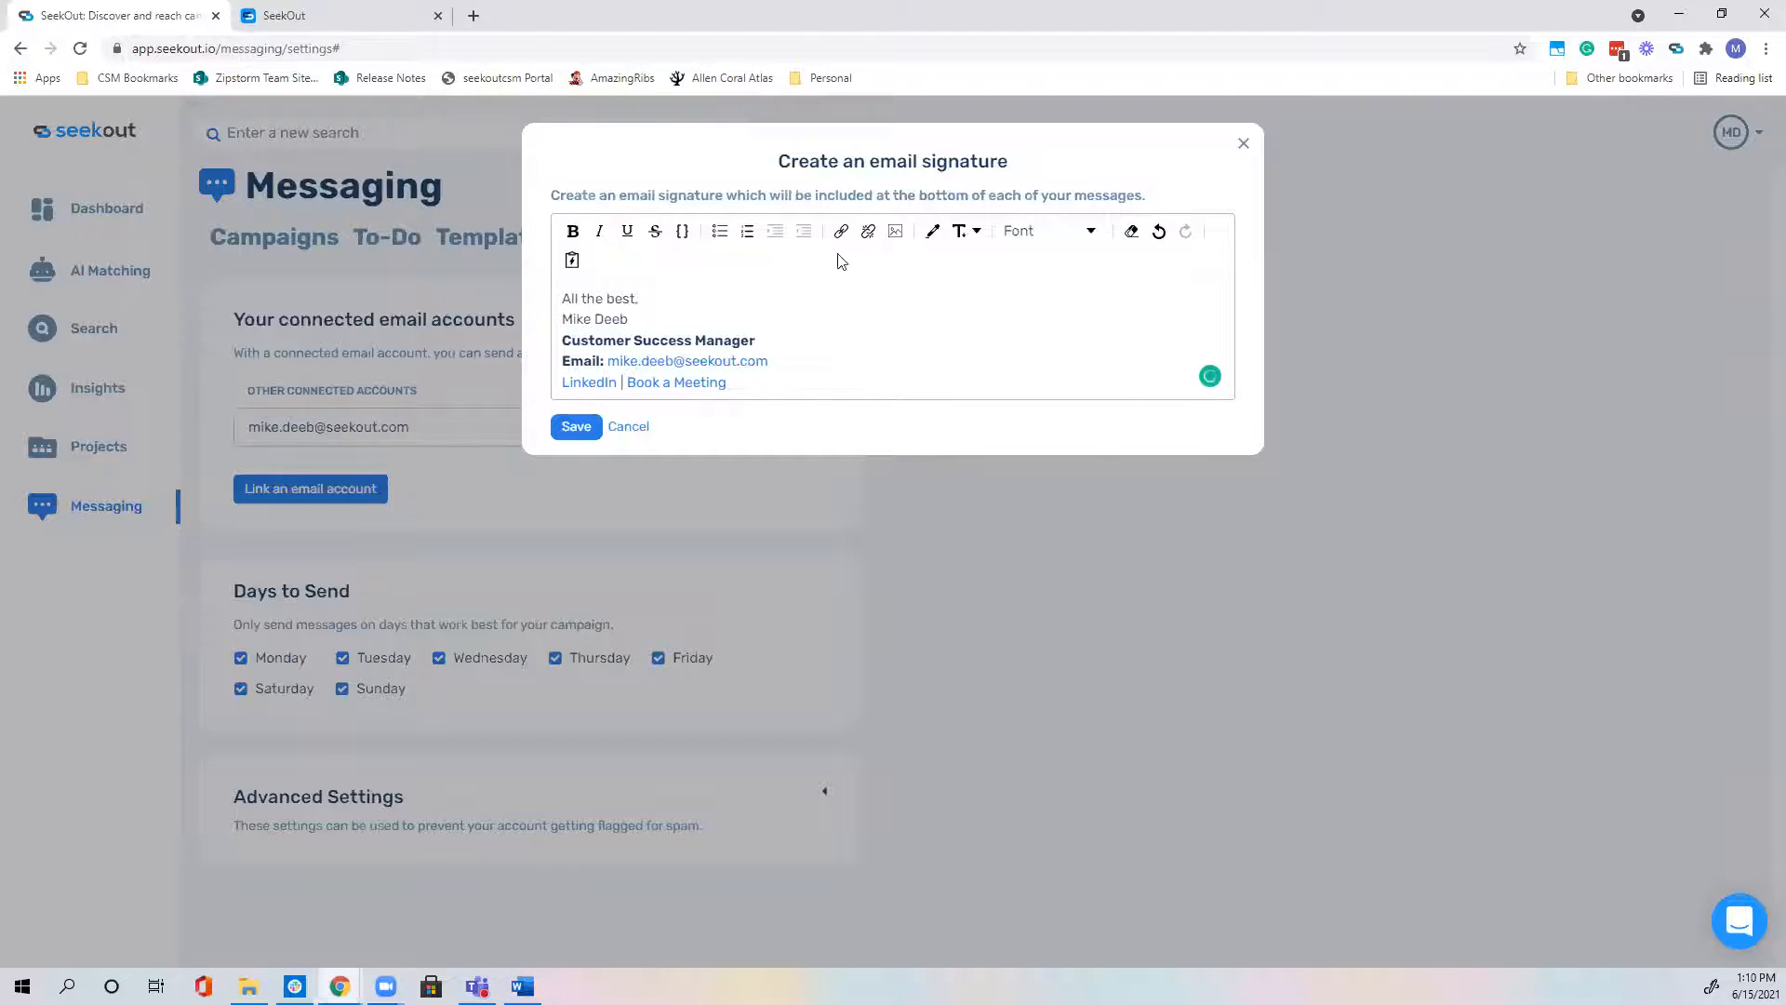
pyautogui.click(893, 232)
# Step: Re-add the SeekOut logo from File Explorer, left-align it, and save the signature
pyautogui.hotkey('alt', 'Tab')
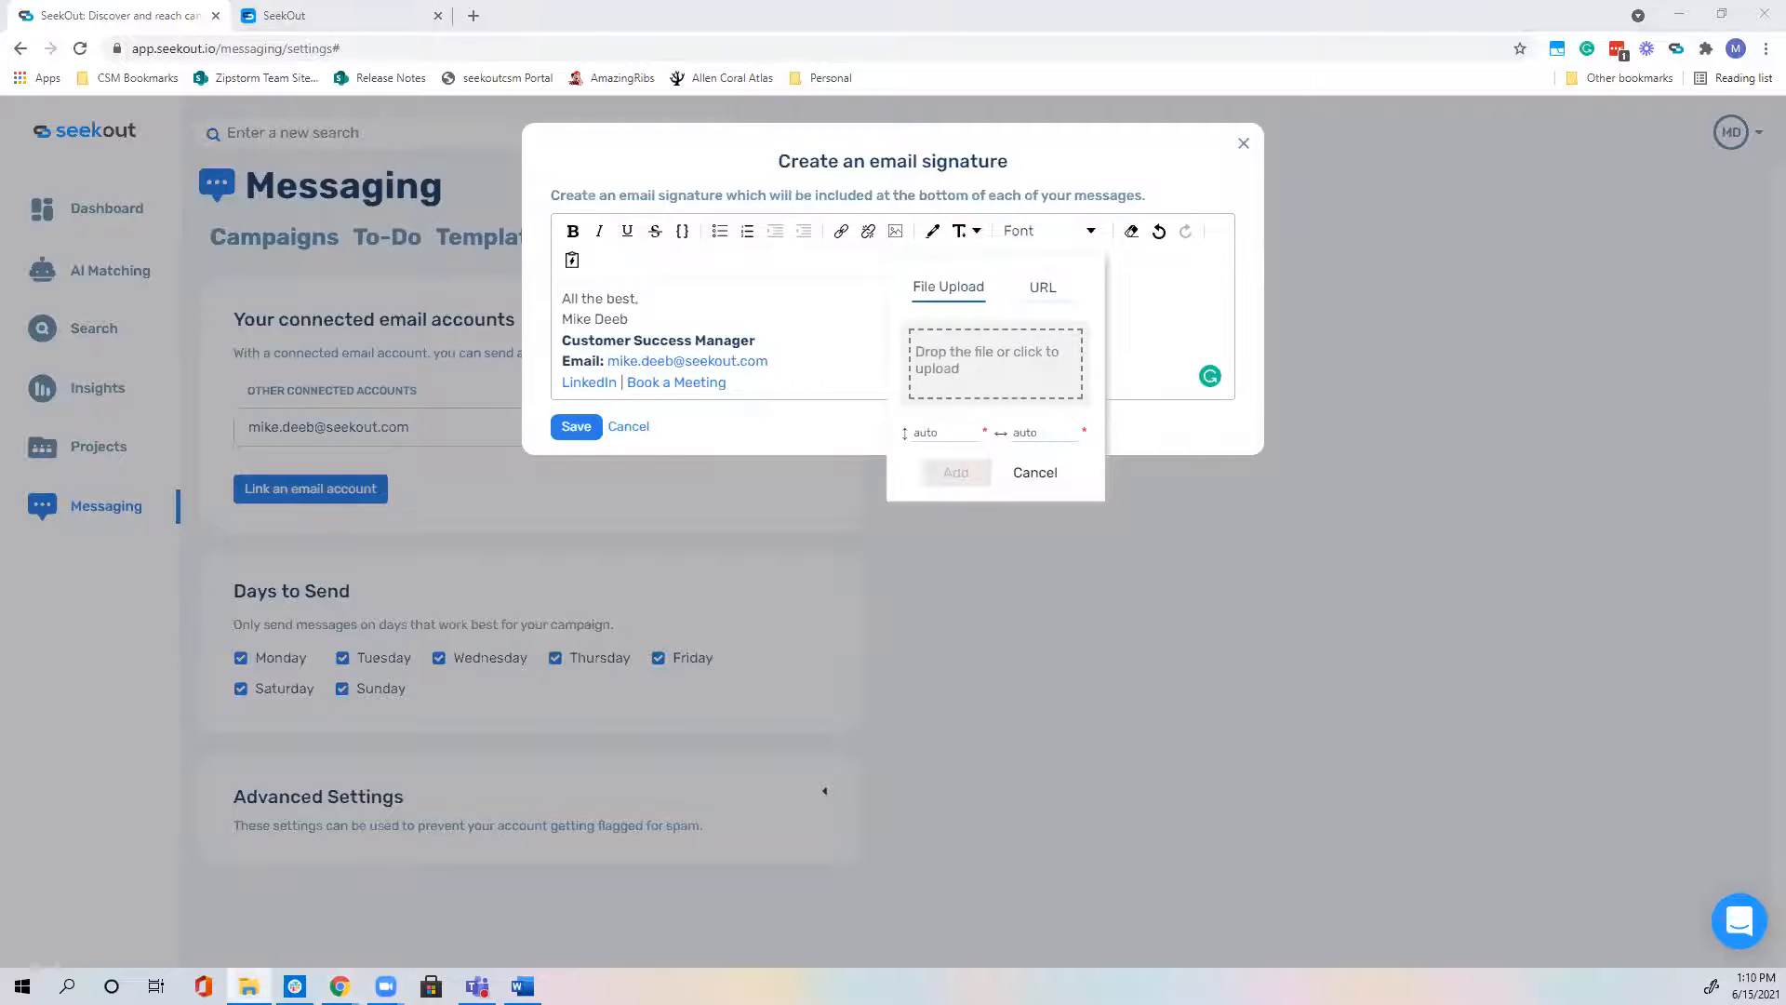
pyautogui.moveTo(851, 465); pyautogui.dragTo(995, 372)
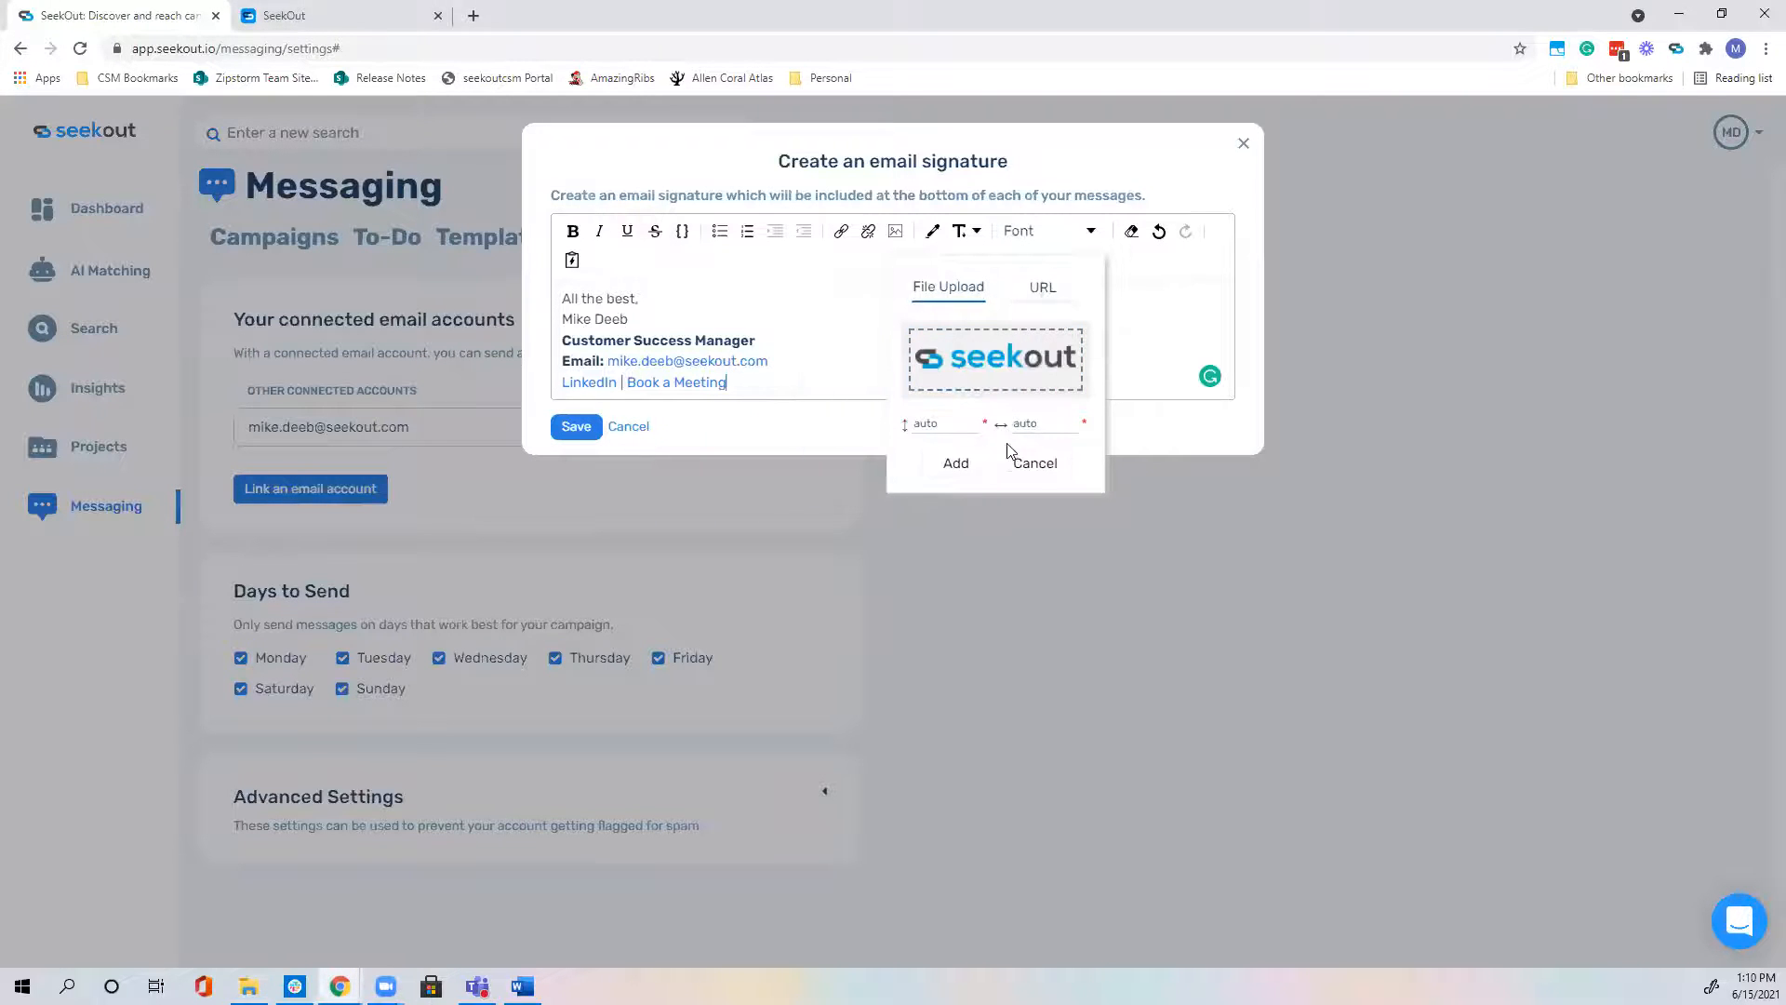
pyautogui.click(956, 464)
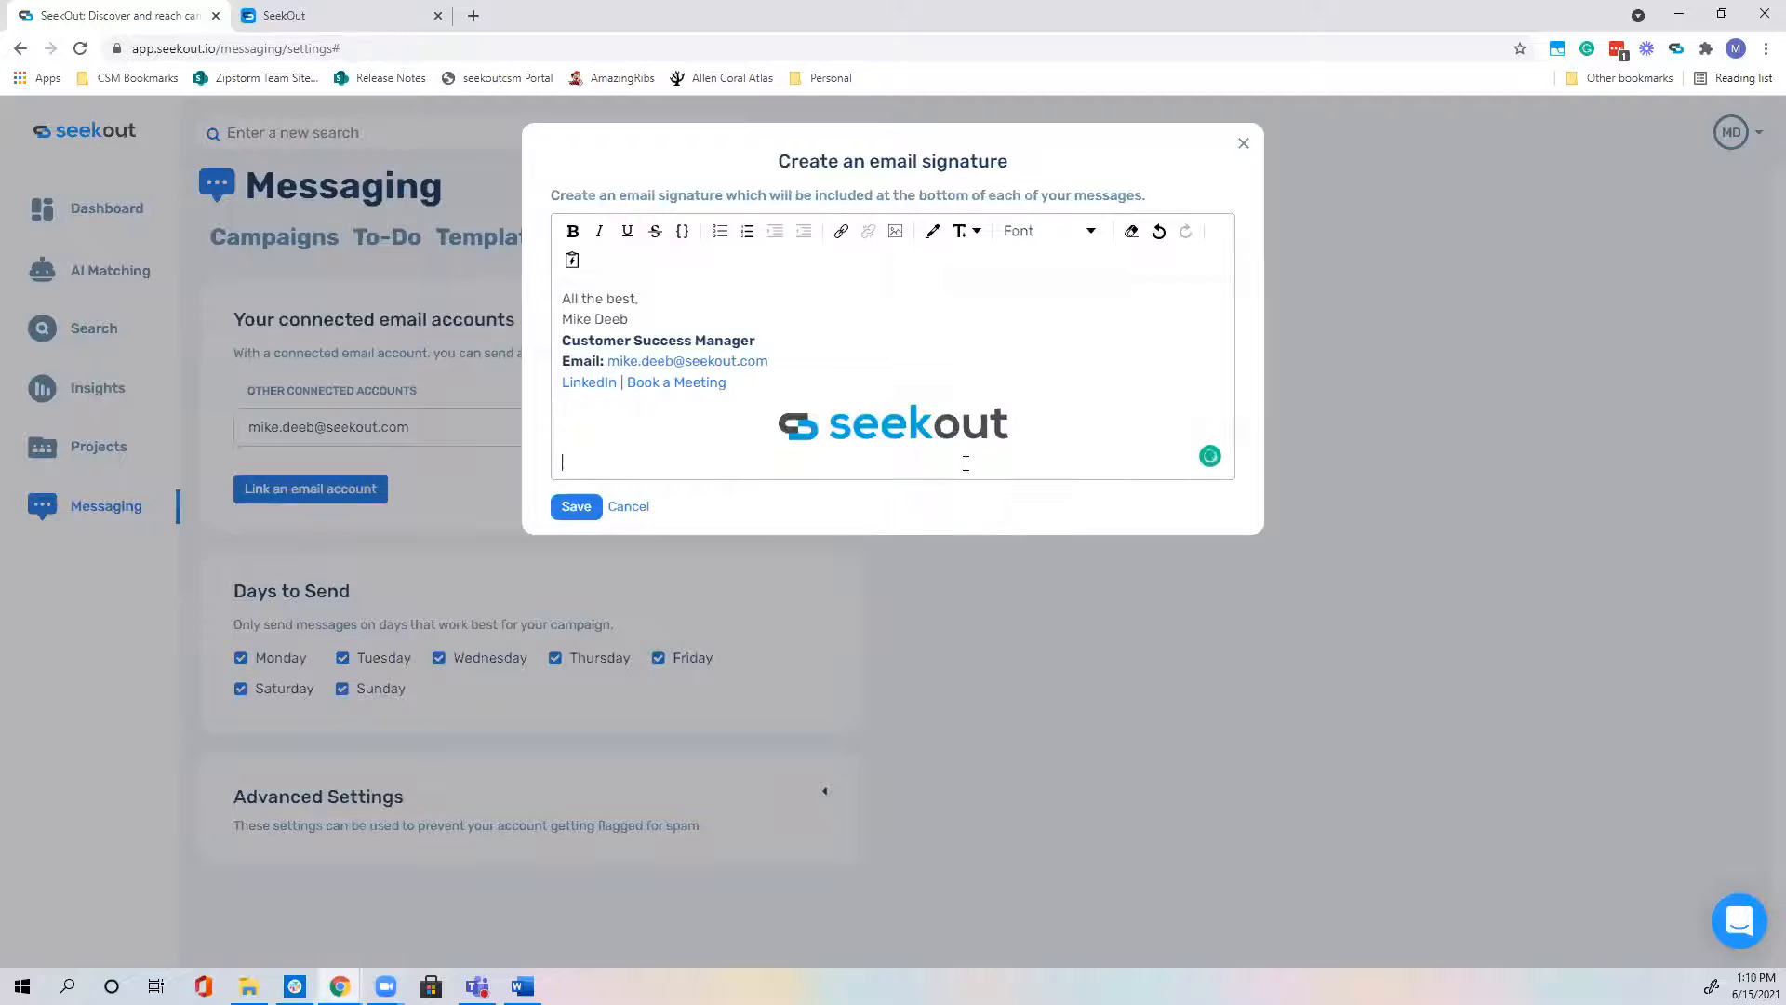
pyautogui.click(796, 453)
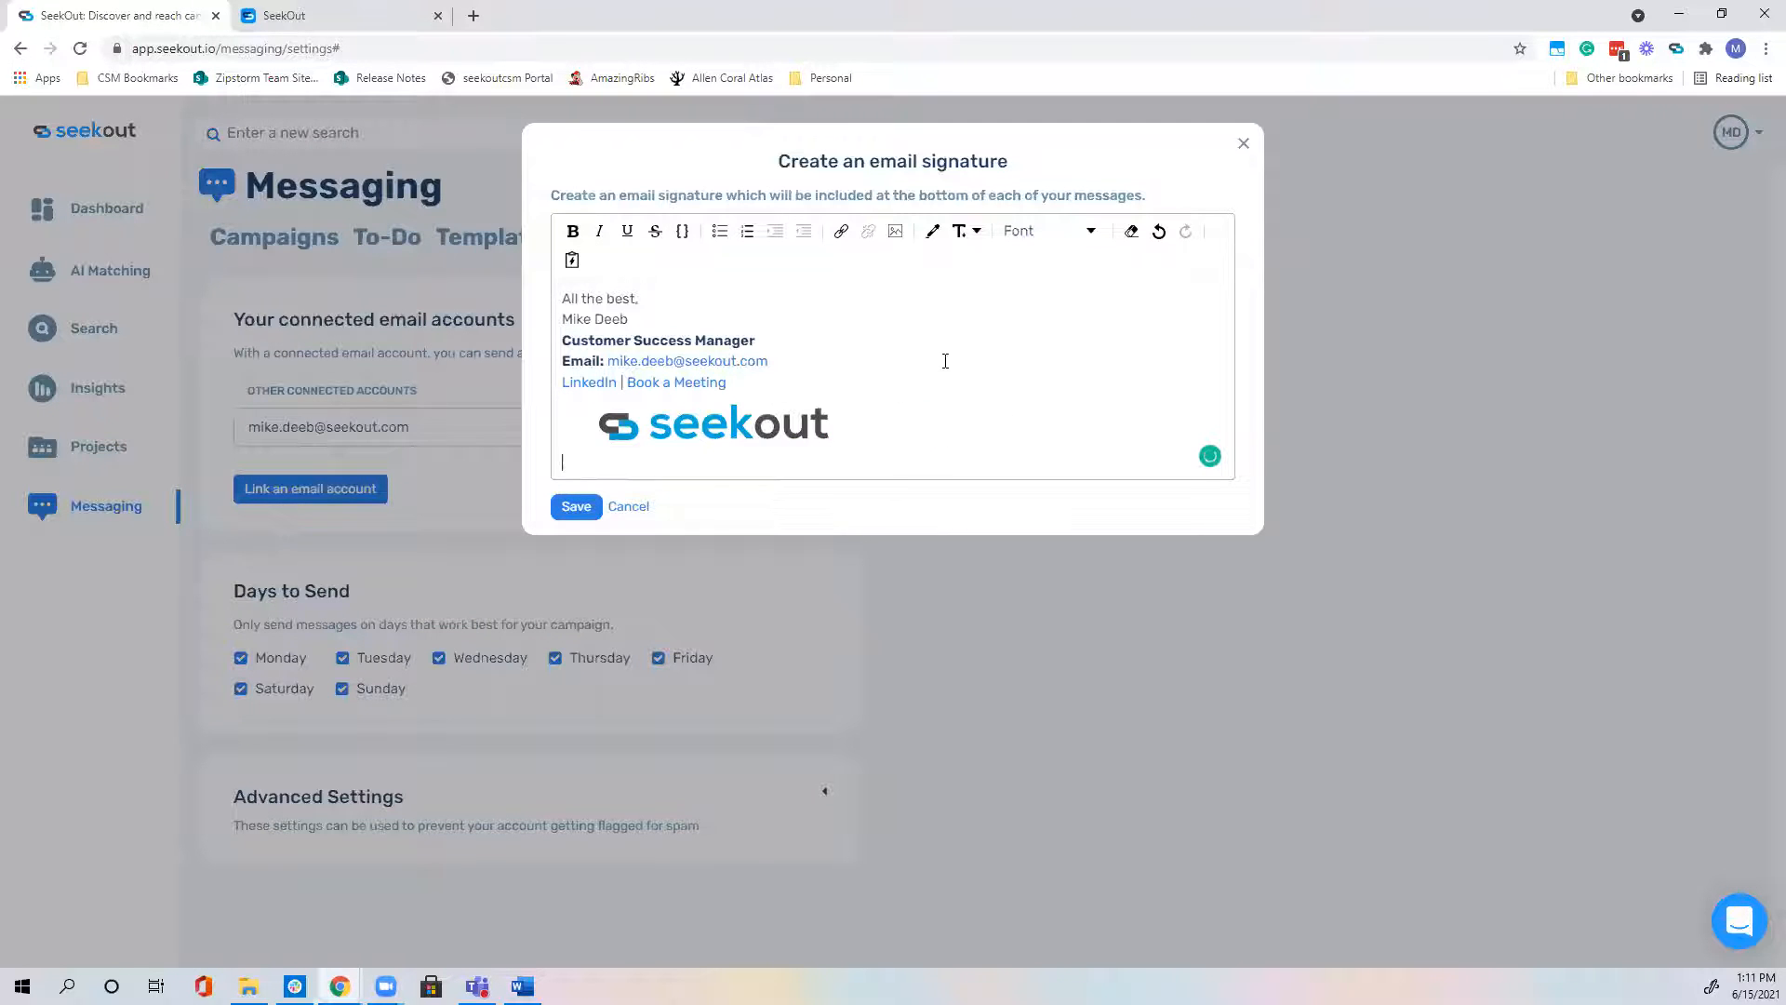
pyautogui.moveTo(606, 426)
pyautogui.click(586, 507)
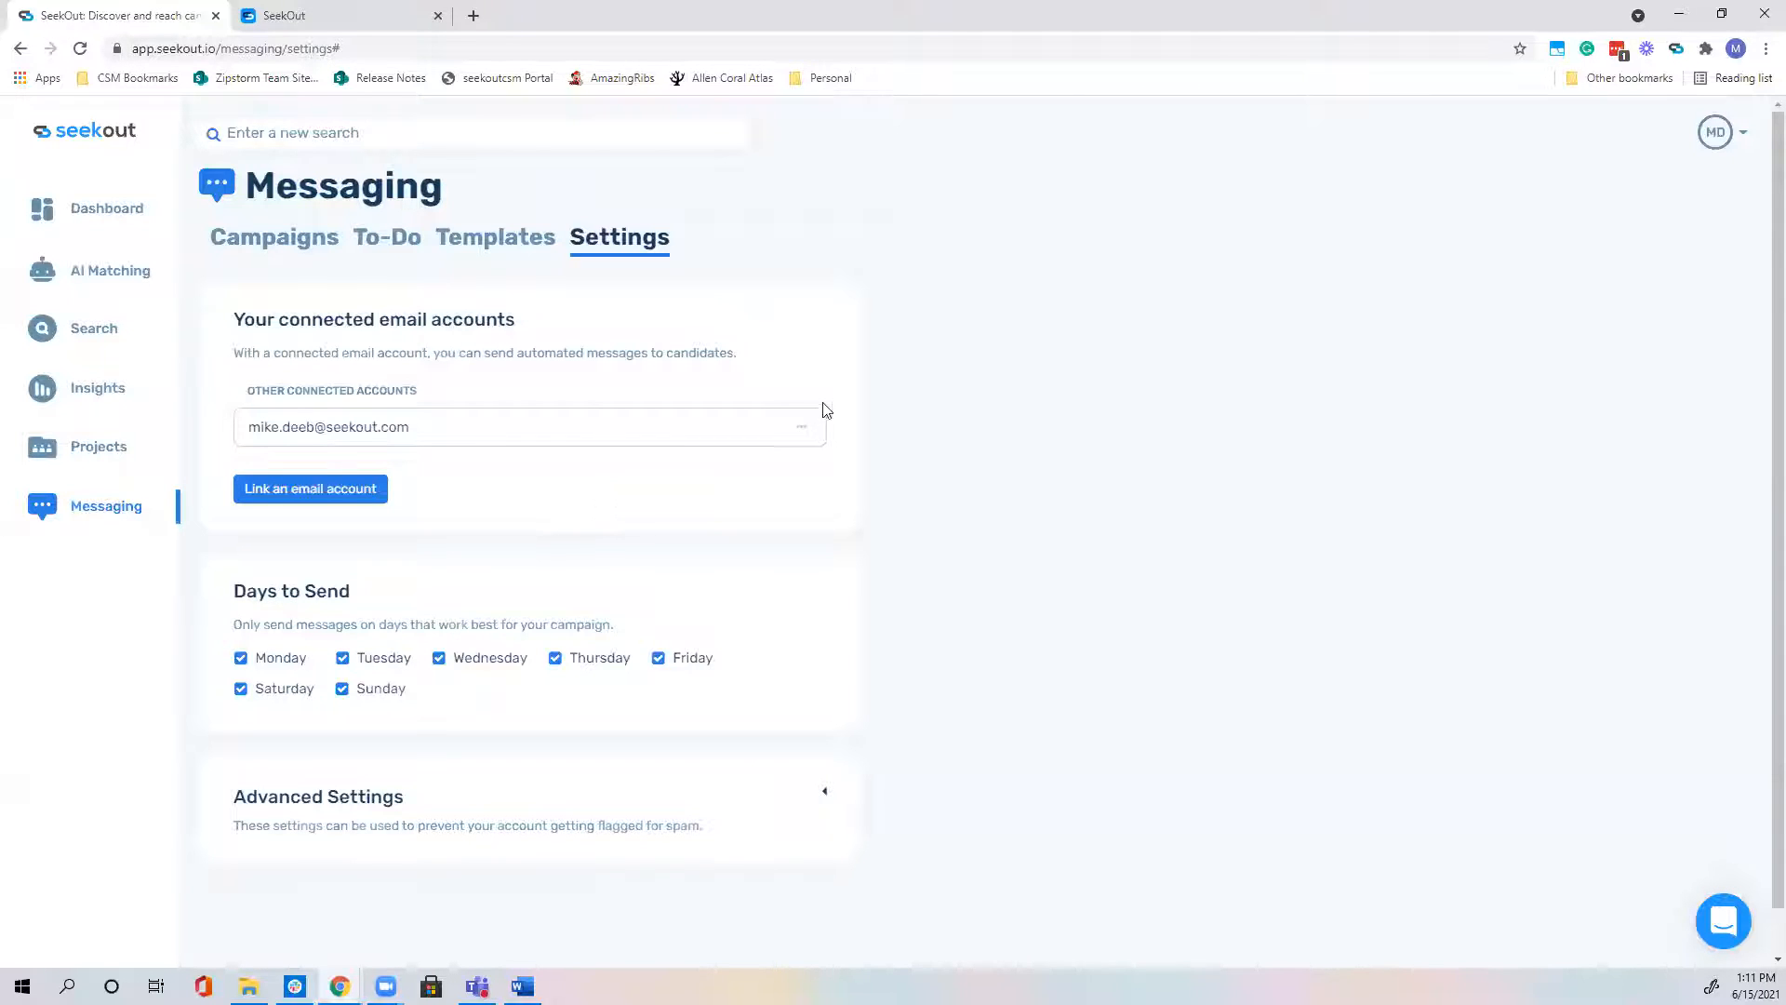
pyautogui.click(802, 431)
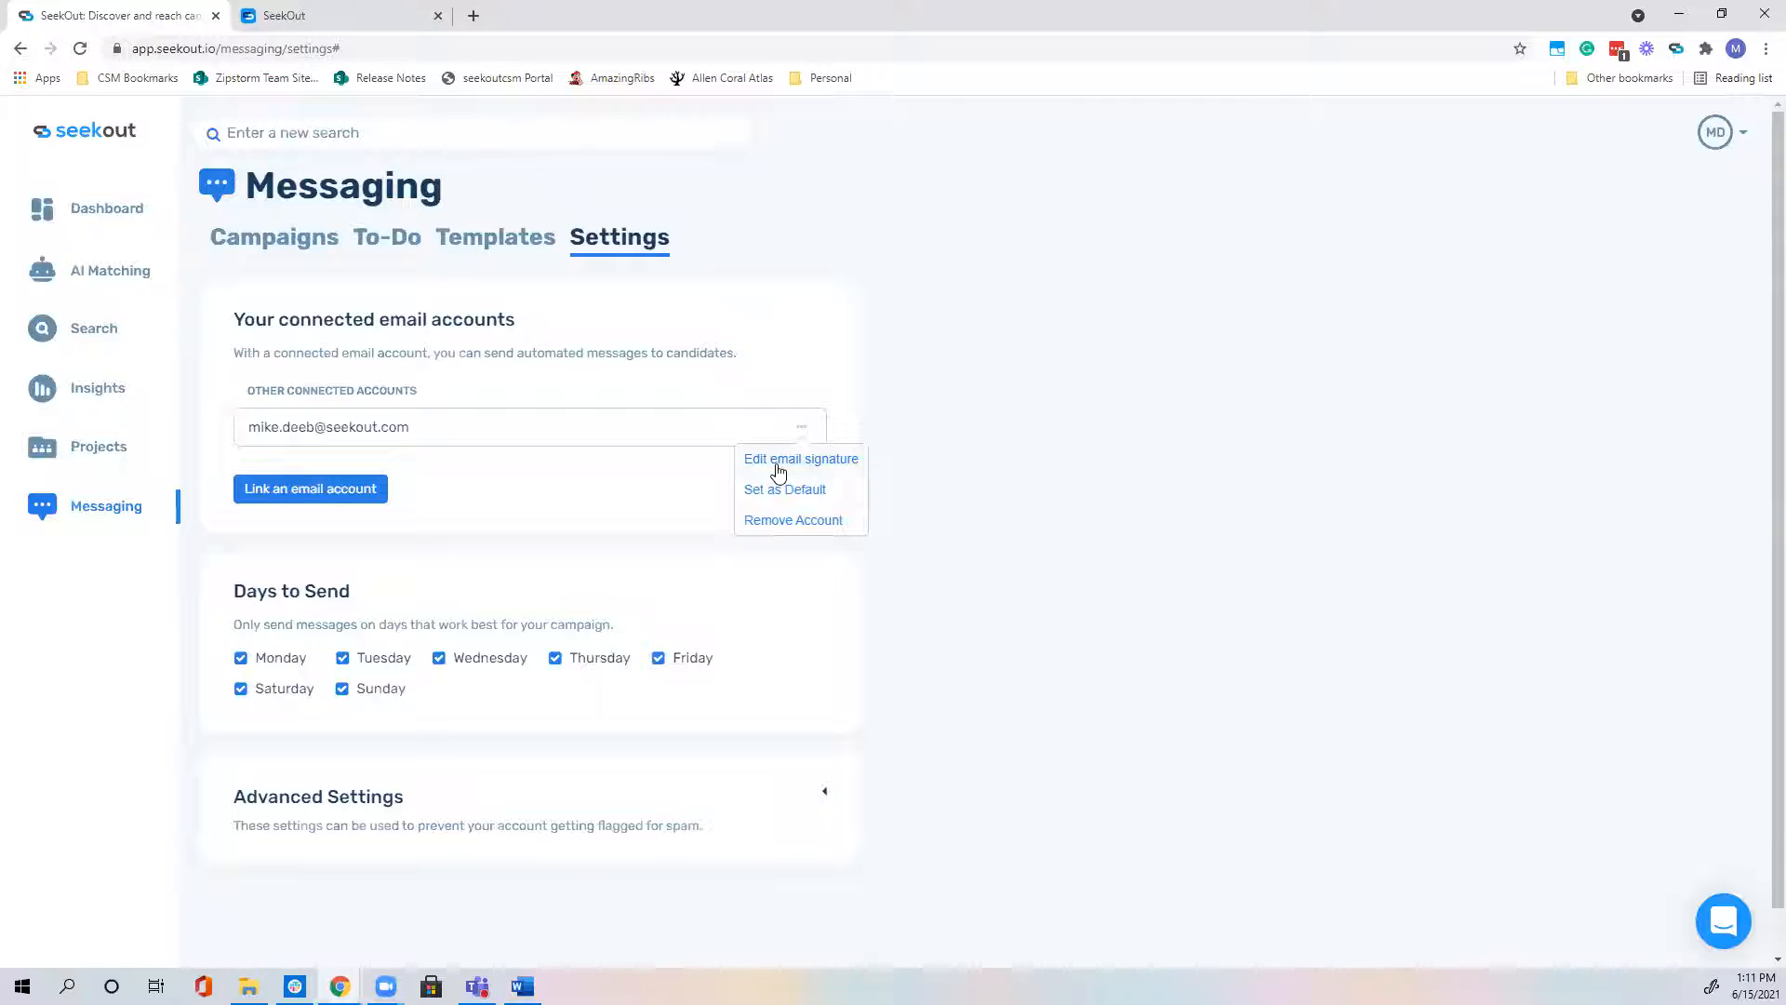
pyautogui.click(1023, 373)
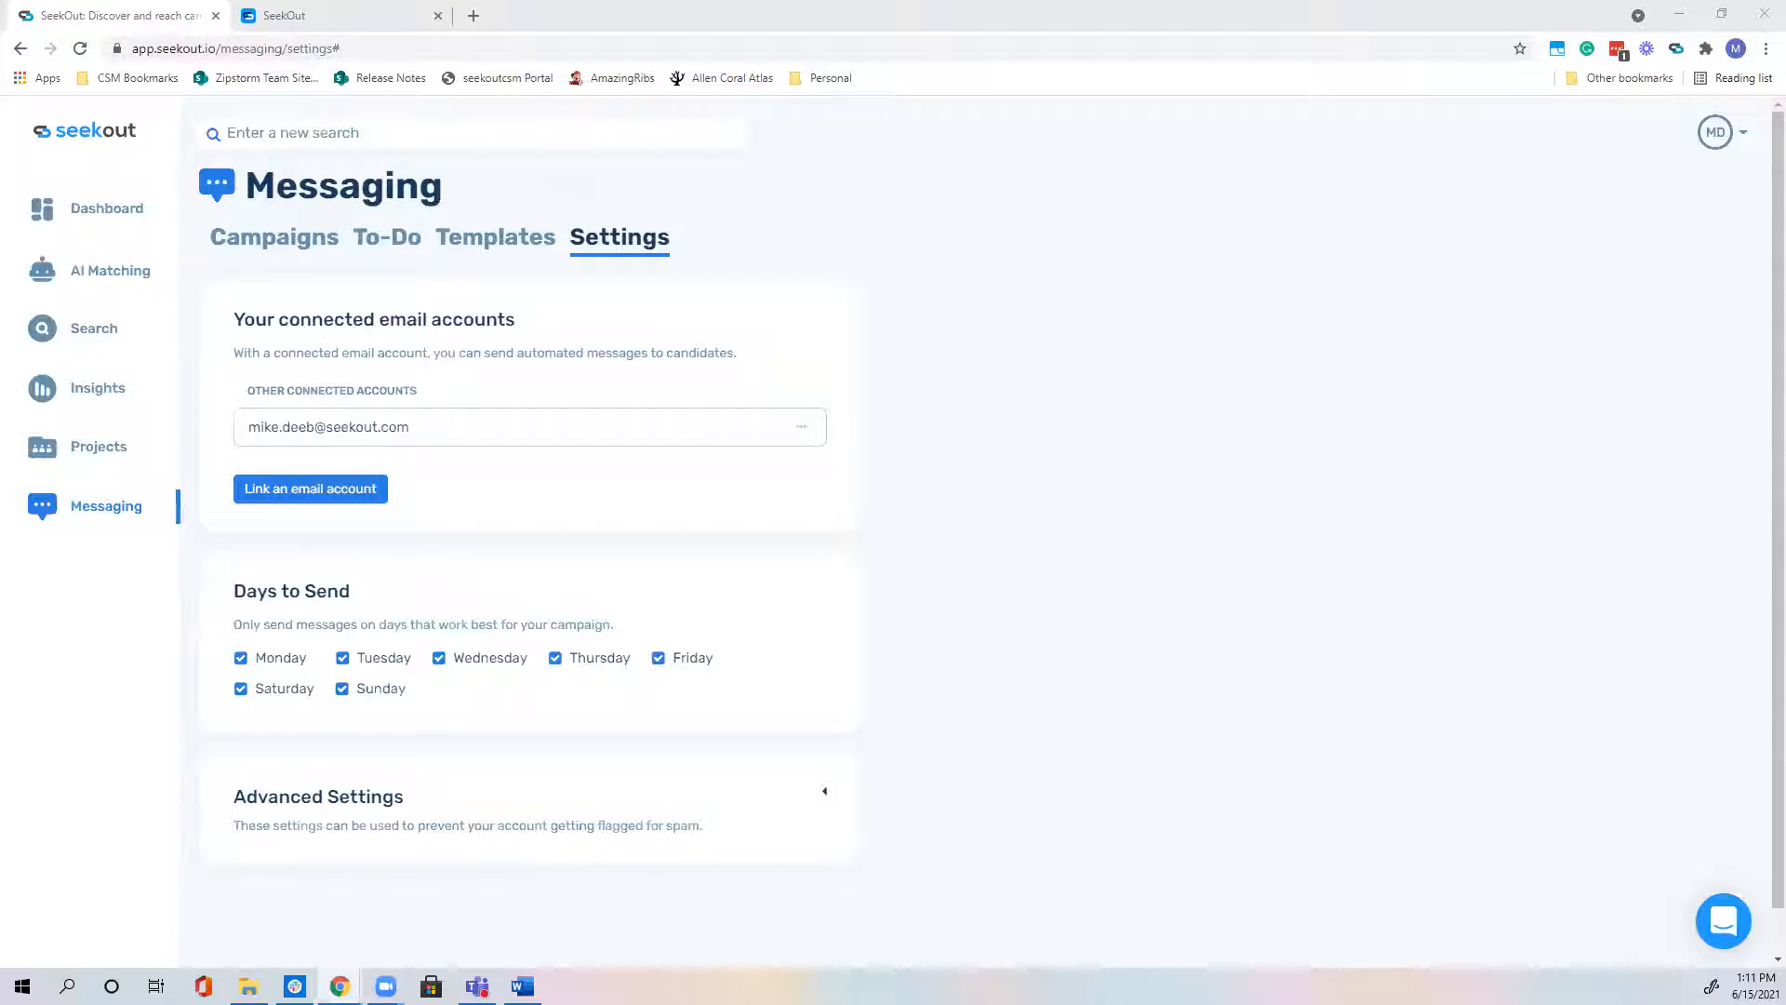
pyautogui.click(806, 431)
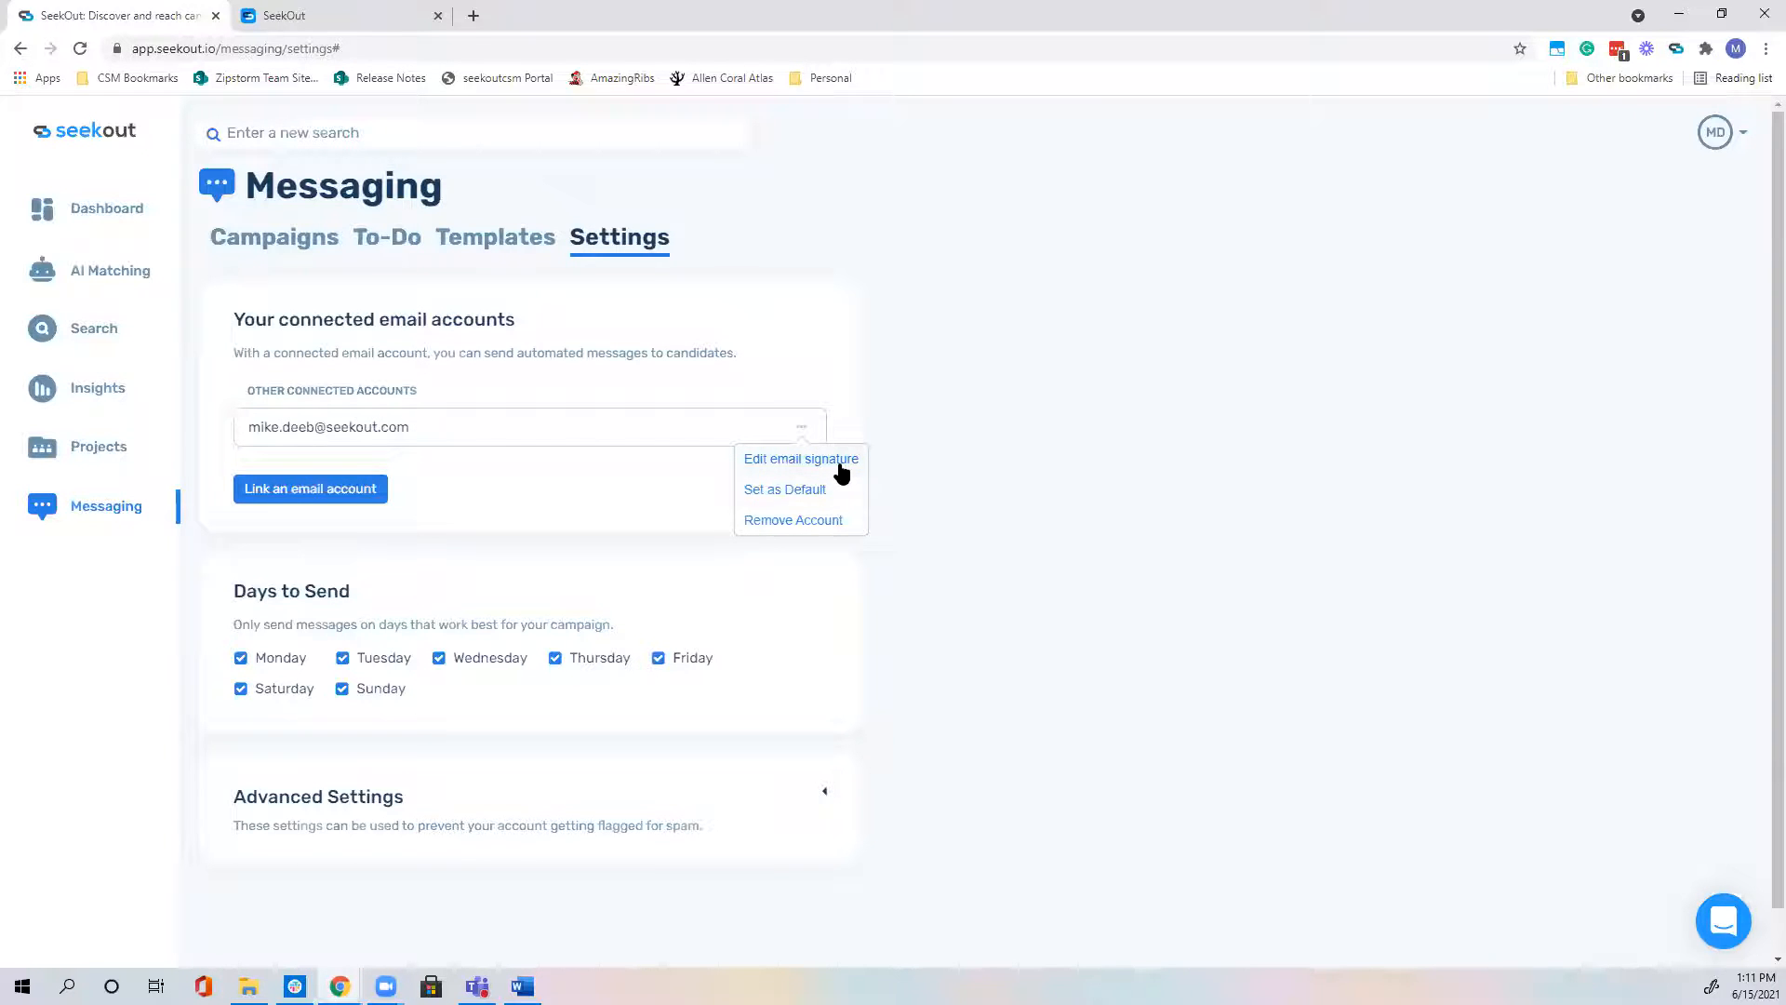
pyautogui.click(841, 466)
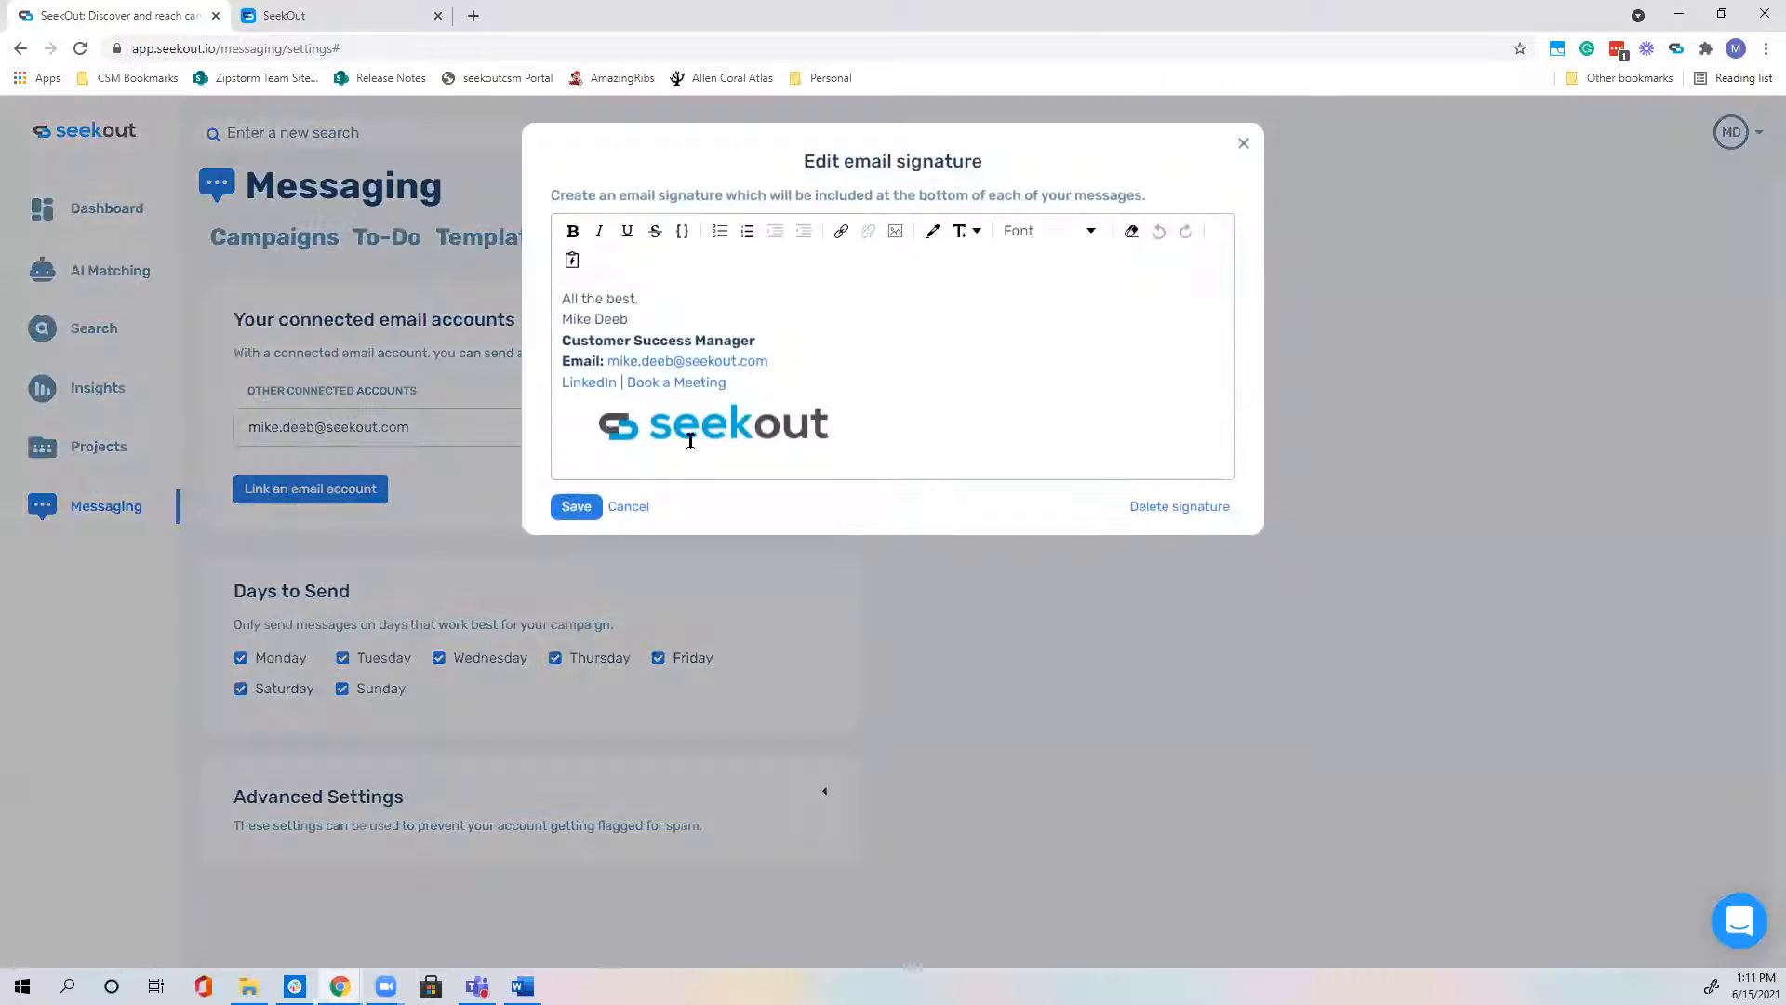
pyautogui.click(577, 507)
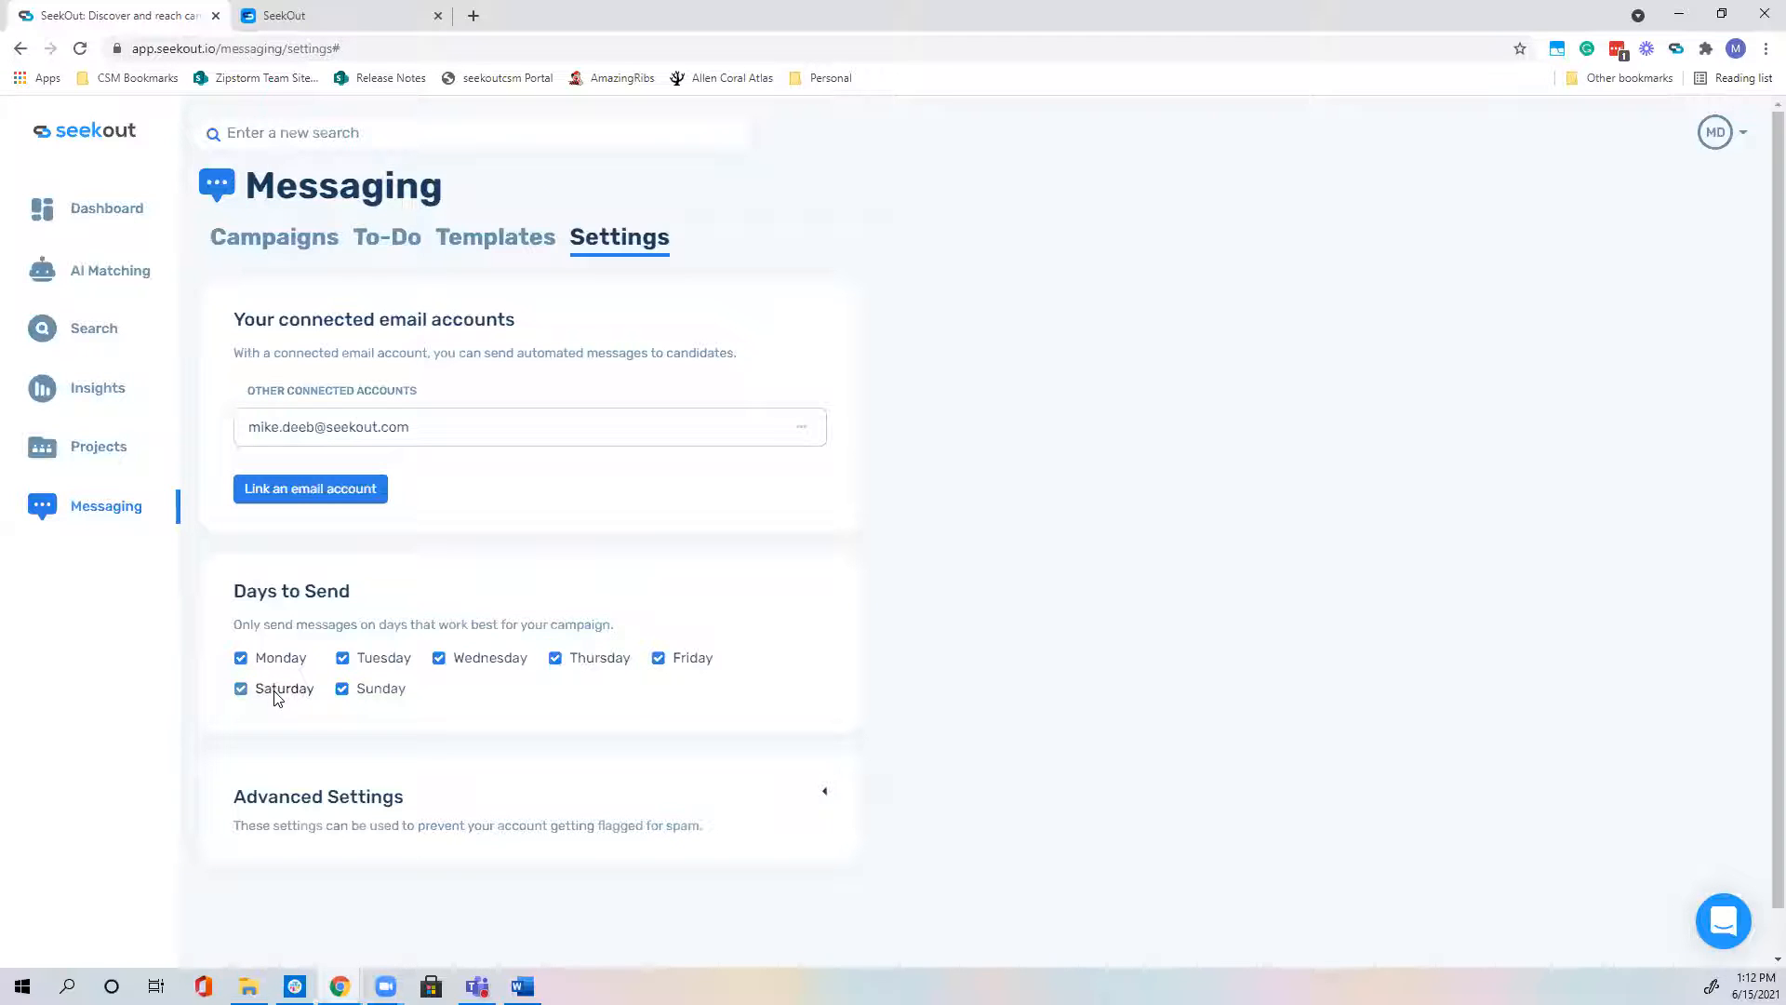
# Step: Limit the sending days to Monday through Friday by turning off Saturday and Sunday
pyautogui.click(277, 693)
pyautogui.click(377, 690)
pyautogui.click(680, 666)
pyautogui.click(659, 660)
# Step: Expand Advanced Settings to show the 60-second delay and 1000-per-day send limit
pyautogui.scroll(-1, 1019, 549)
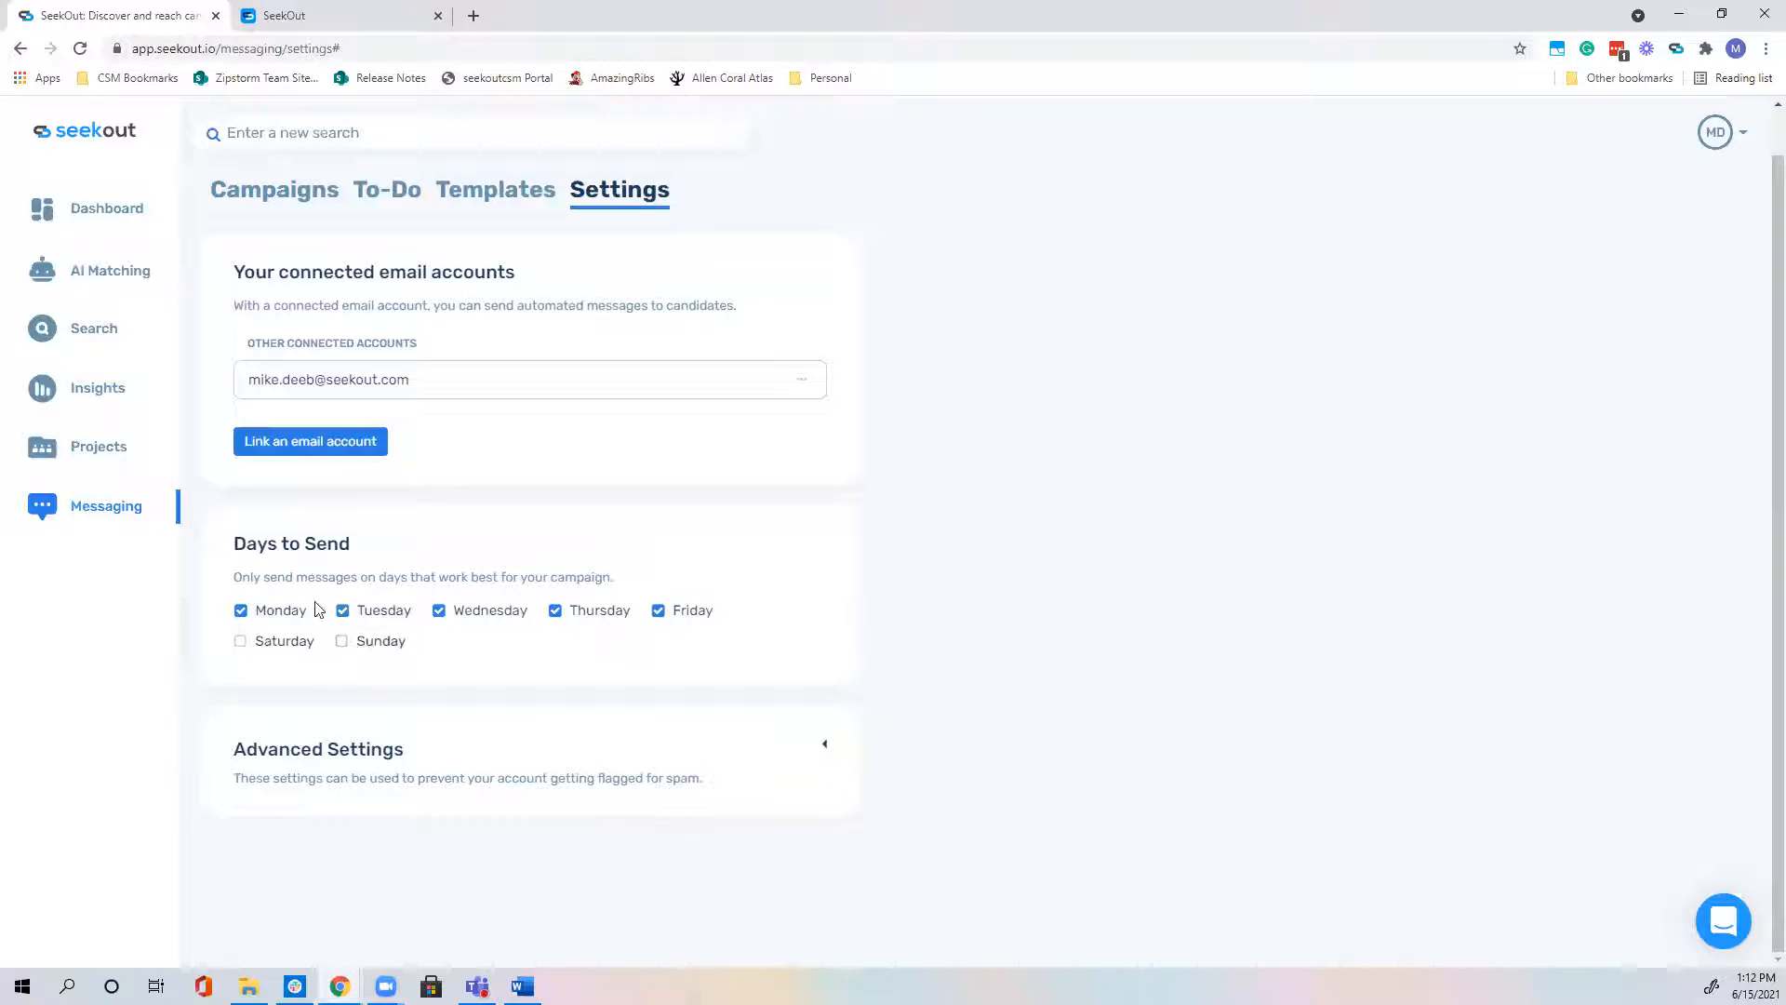
pyautogui.click(822, 745)
pyautogui.scroll(-2, 375, 893)
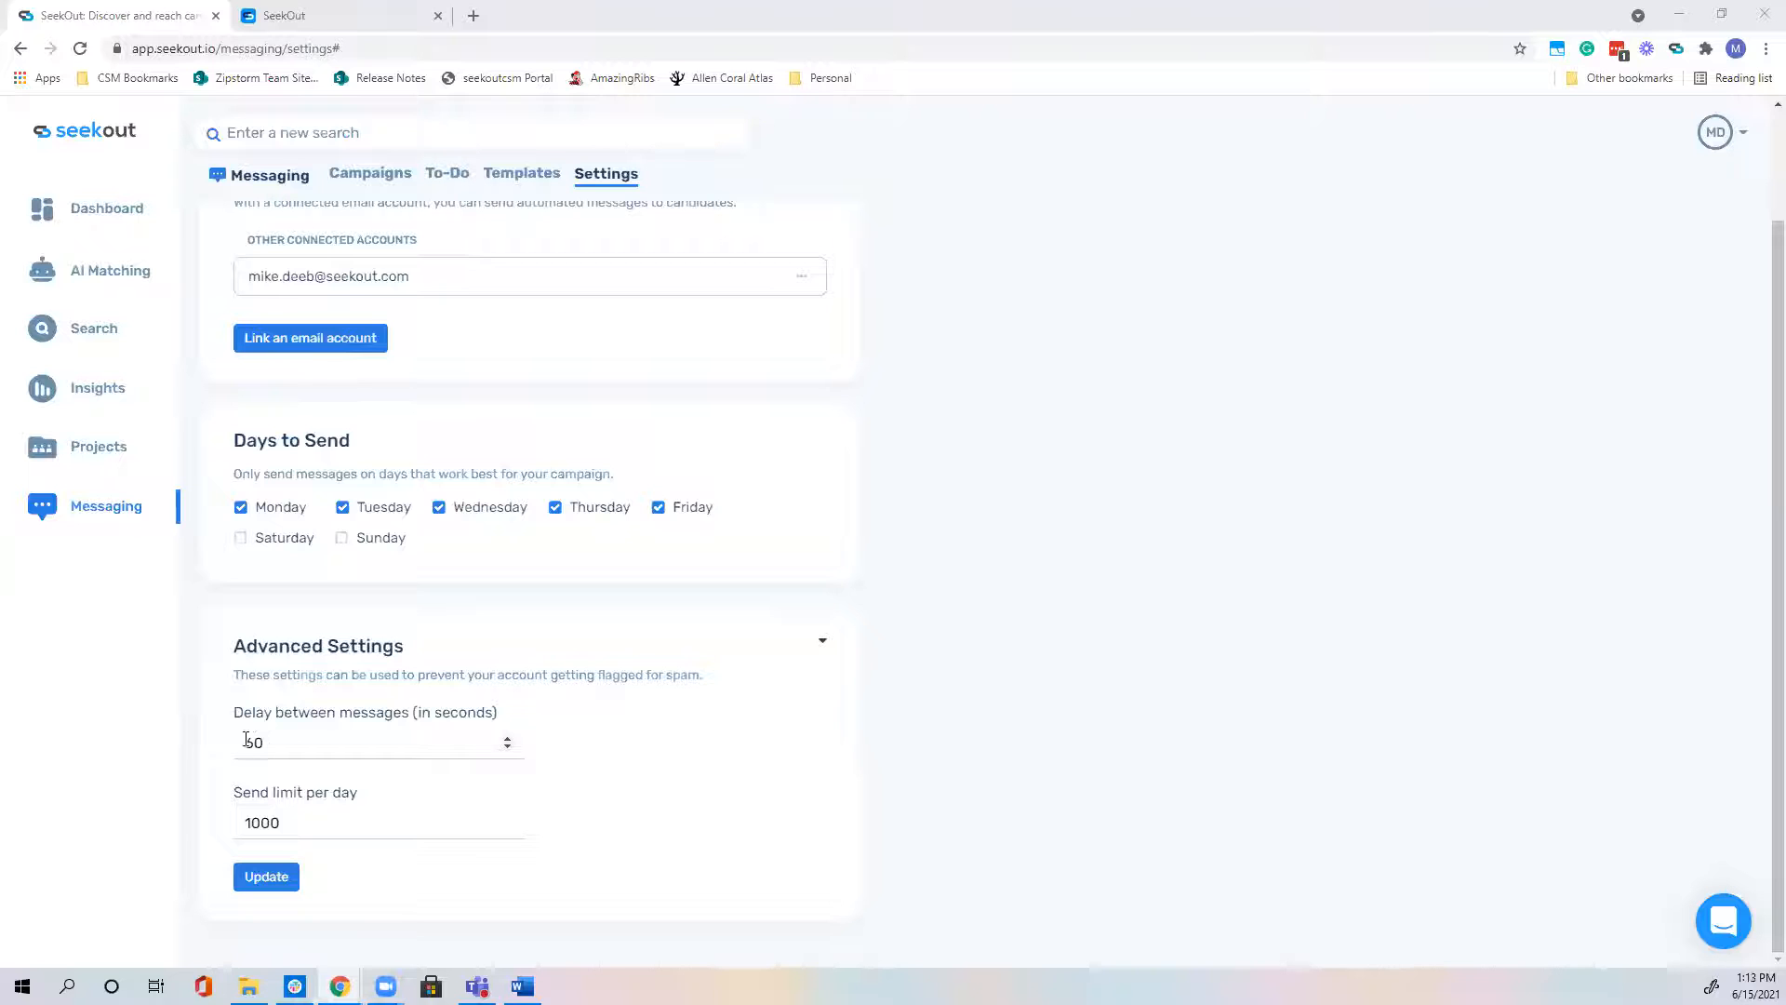
# Step: Keep the delay at 60 seconds and the send limit at 1000, then collapse Advanced Settings
pyautogui.doubleClick(508, 741)
pyautogui.doubleClick(508, 749)
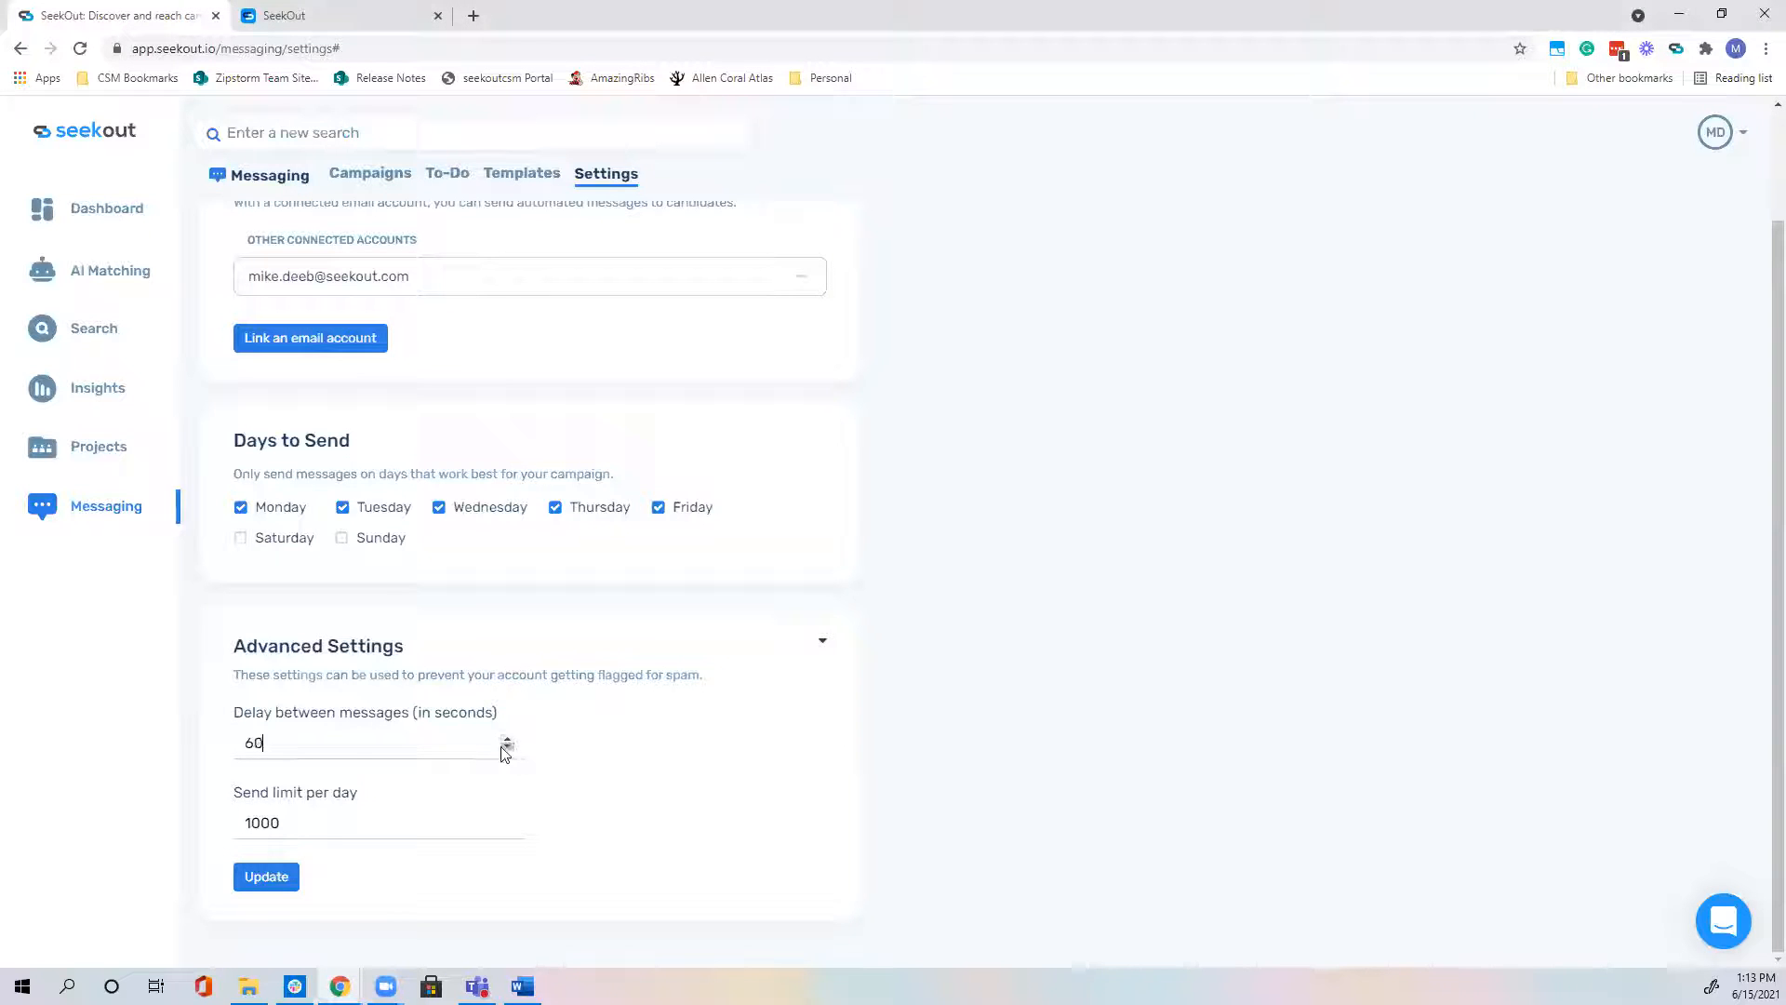
pyautogui.click(273, 735)
pyautogui.click(324, 822)
pyautogui.click(820, 641)
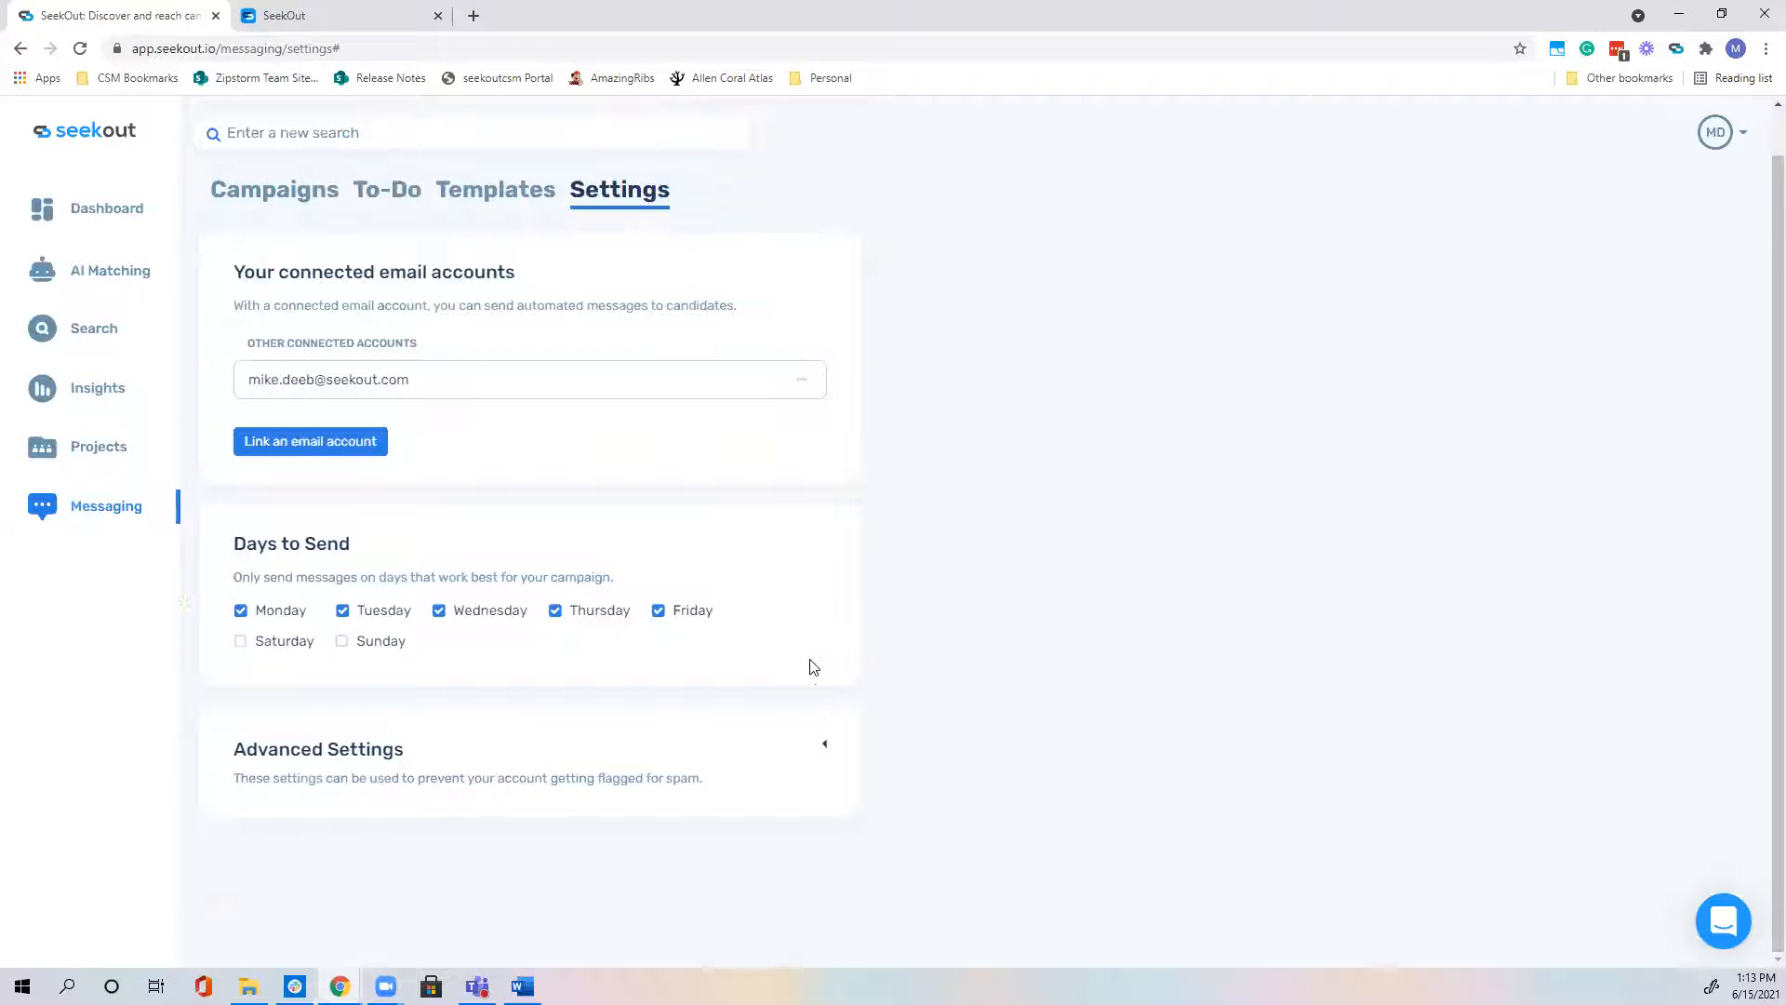
pyautogui.scroll(1, 867, 746)
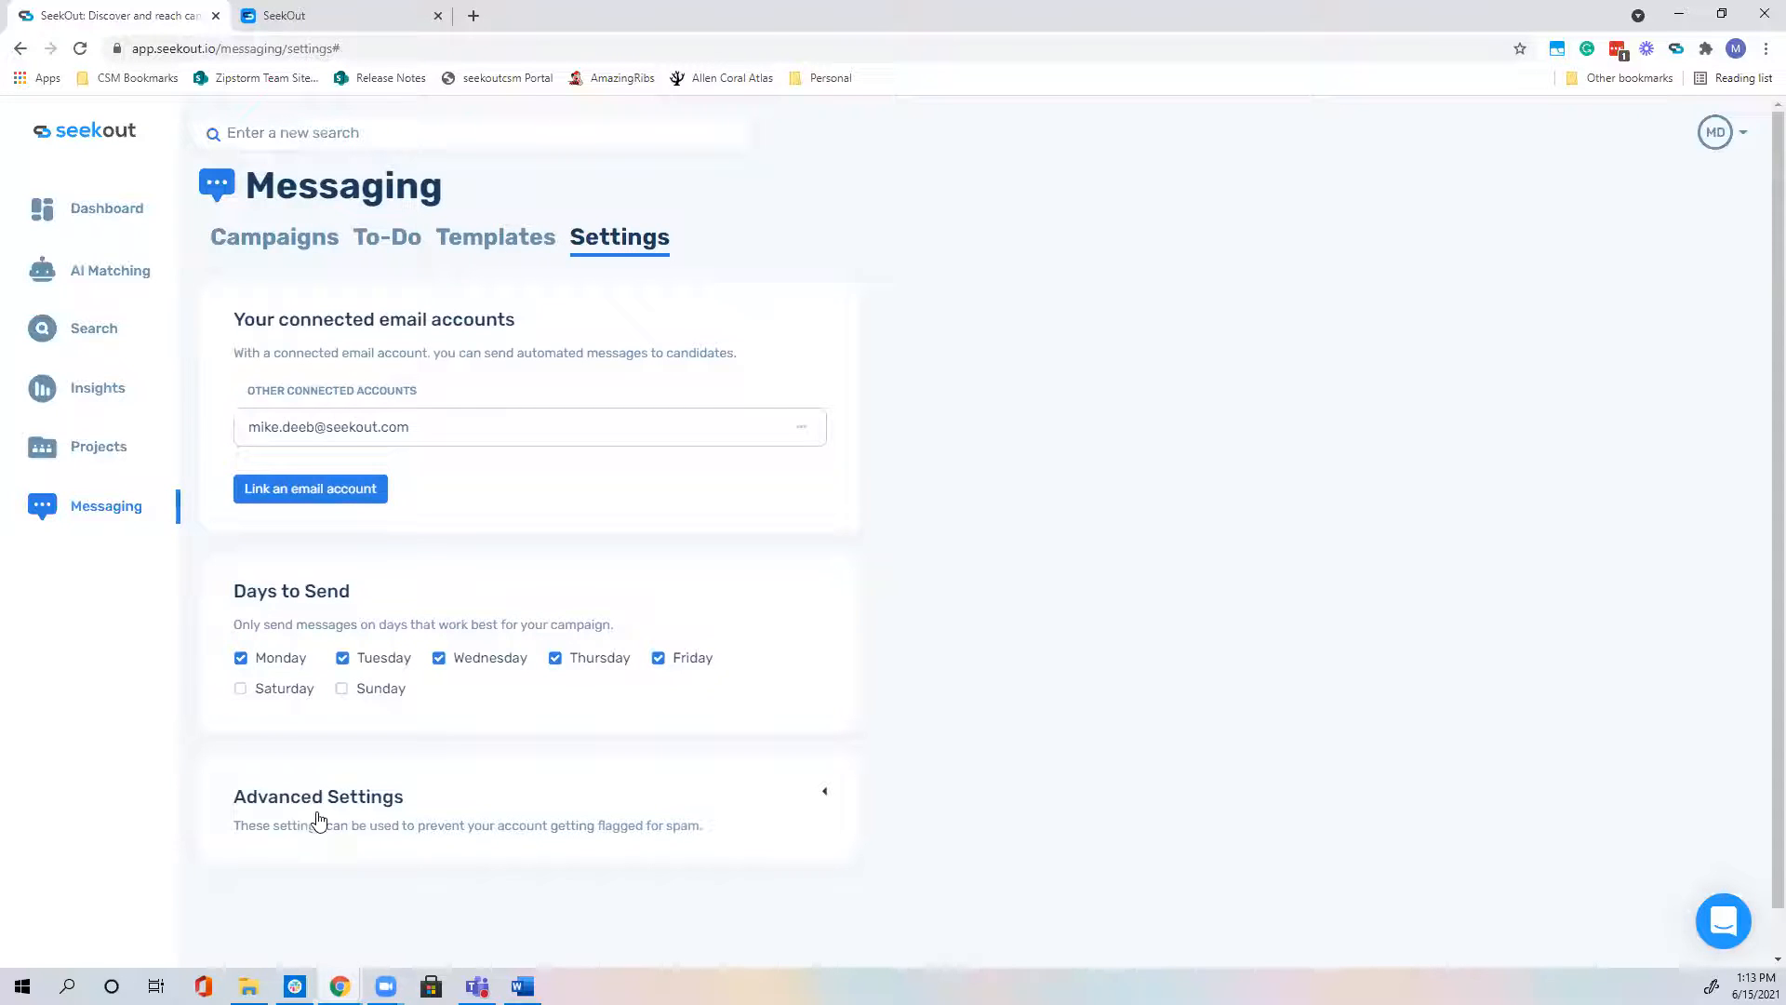
# Step: Look over the Campaigns list, then switch to the To-Do list, which has no items yet
pyautogui.click(253, 239)
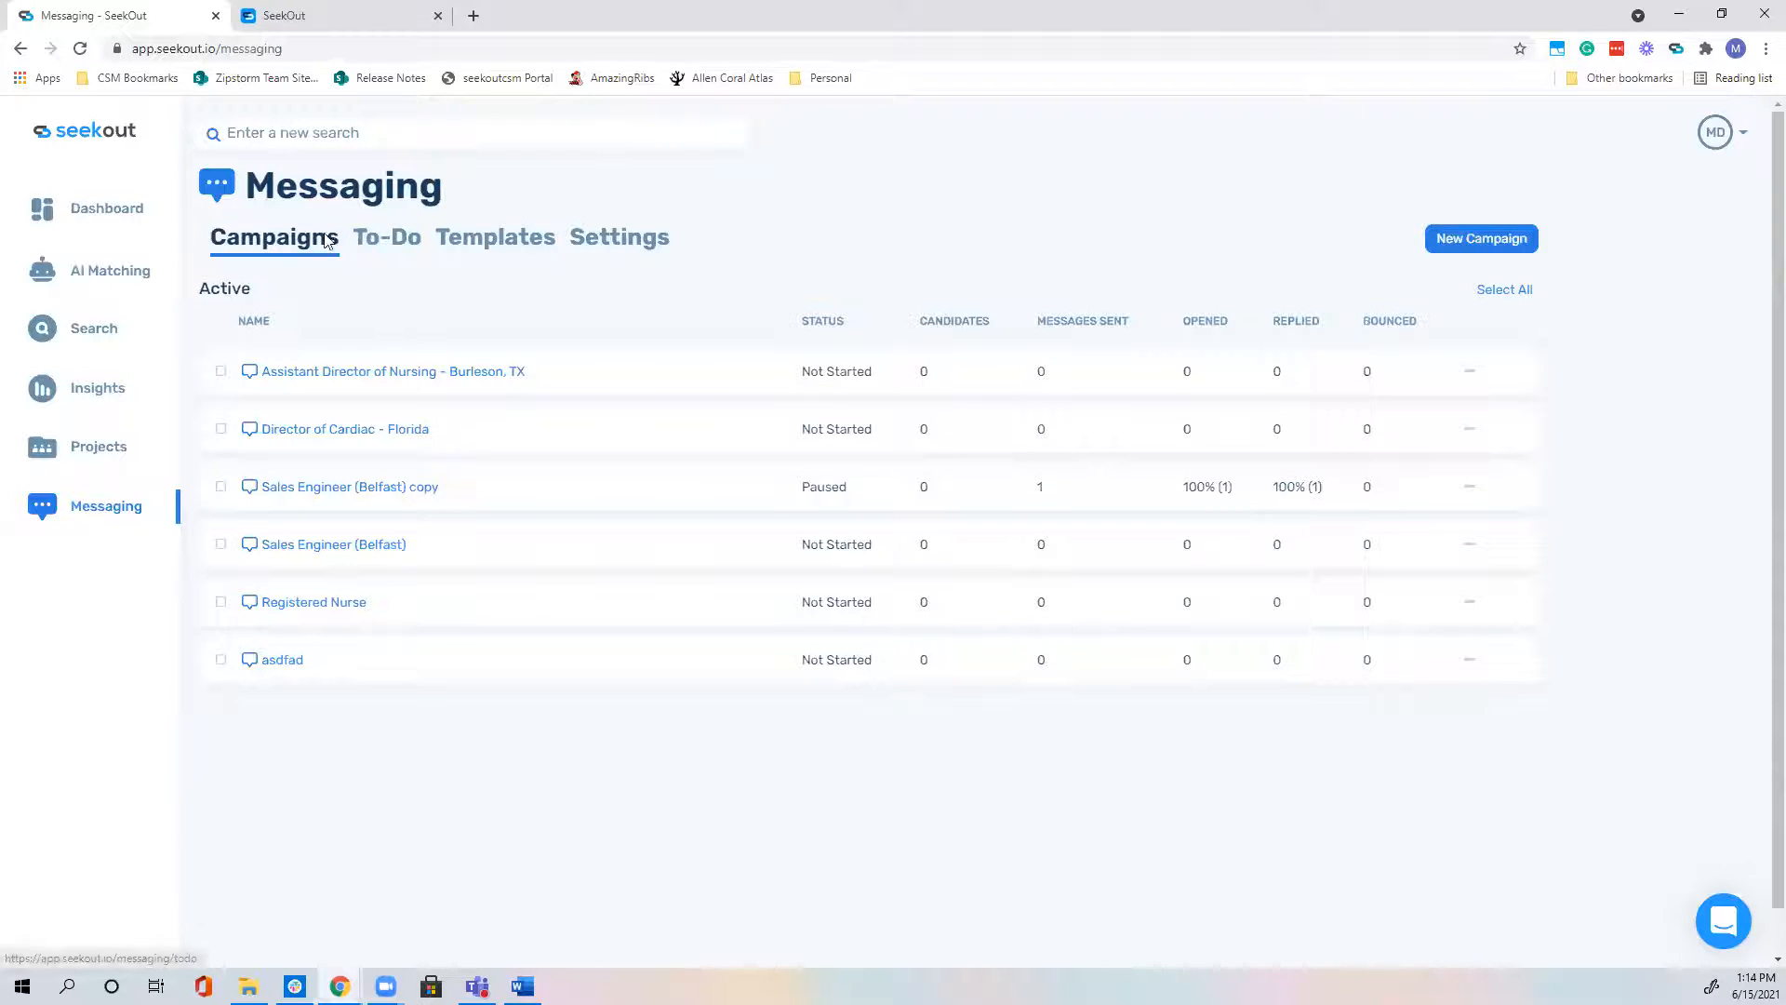
pyautogui.click(399, 240)
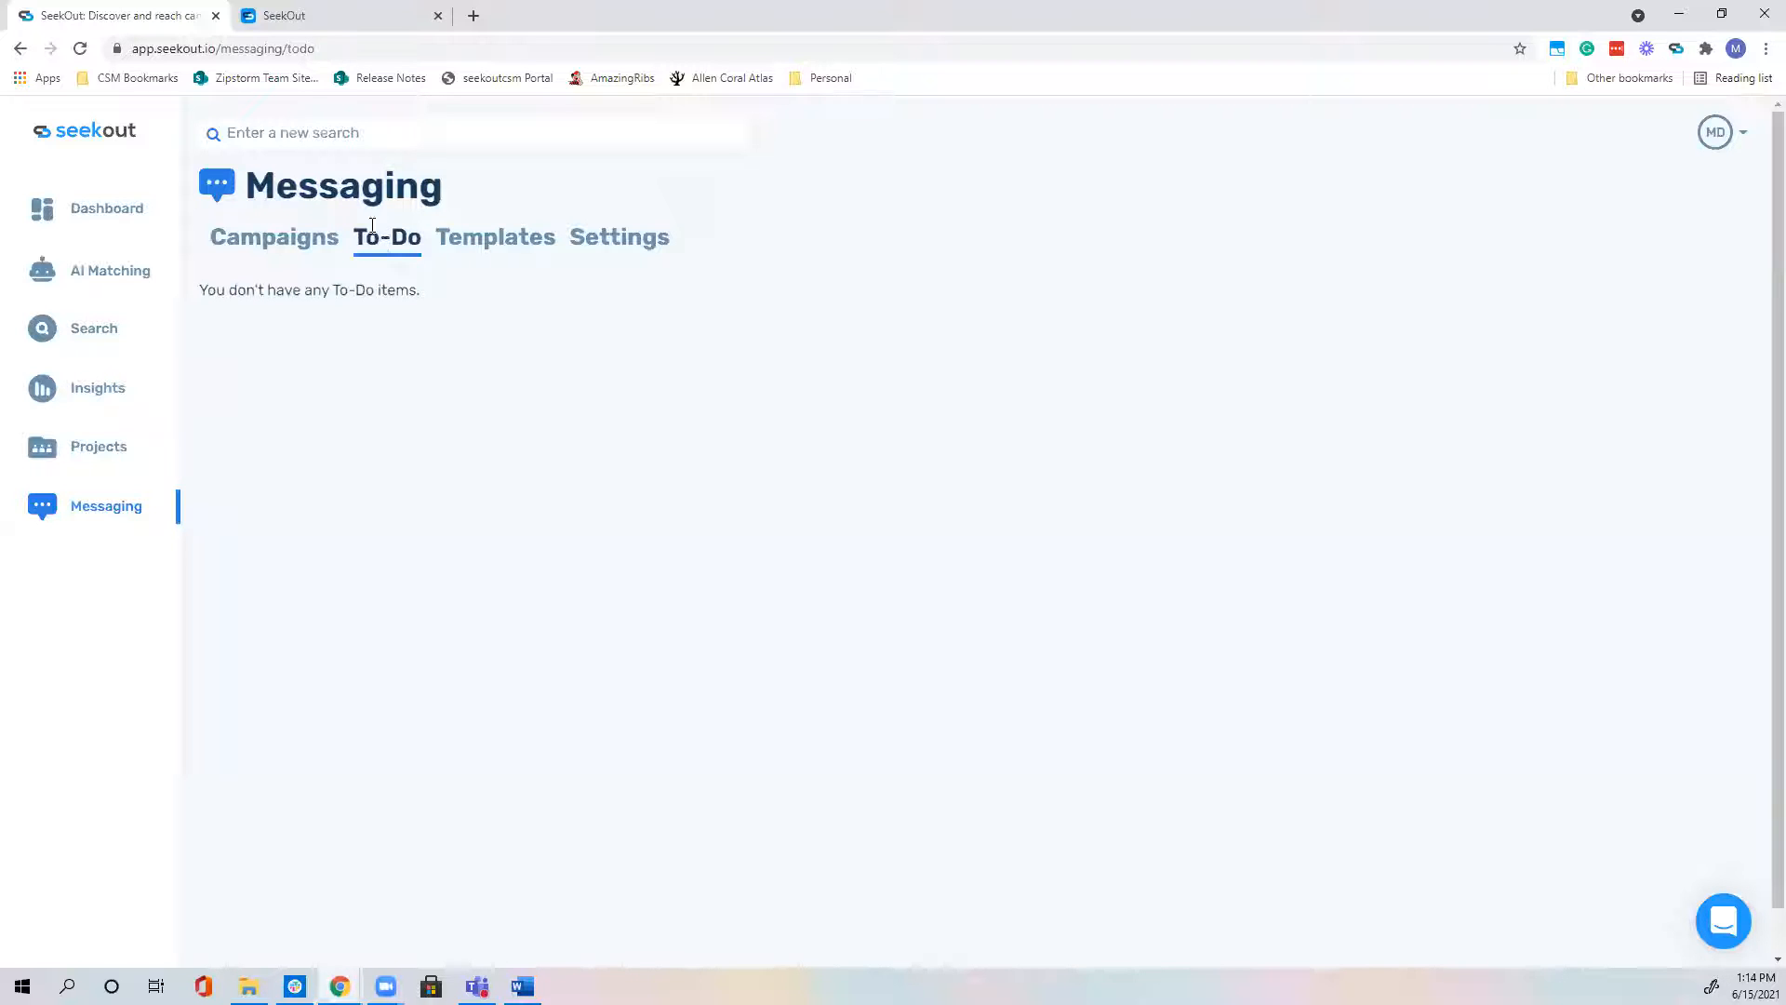
# Step: Scroll through the Templates list, from Email Template #1 to #4 and HRBP Email
pyautogui.click(493, 245)
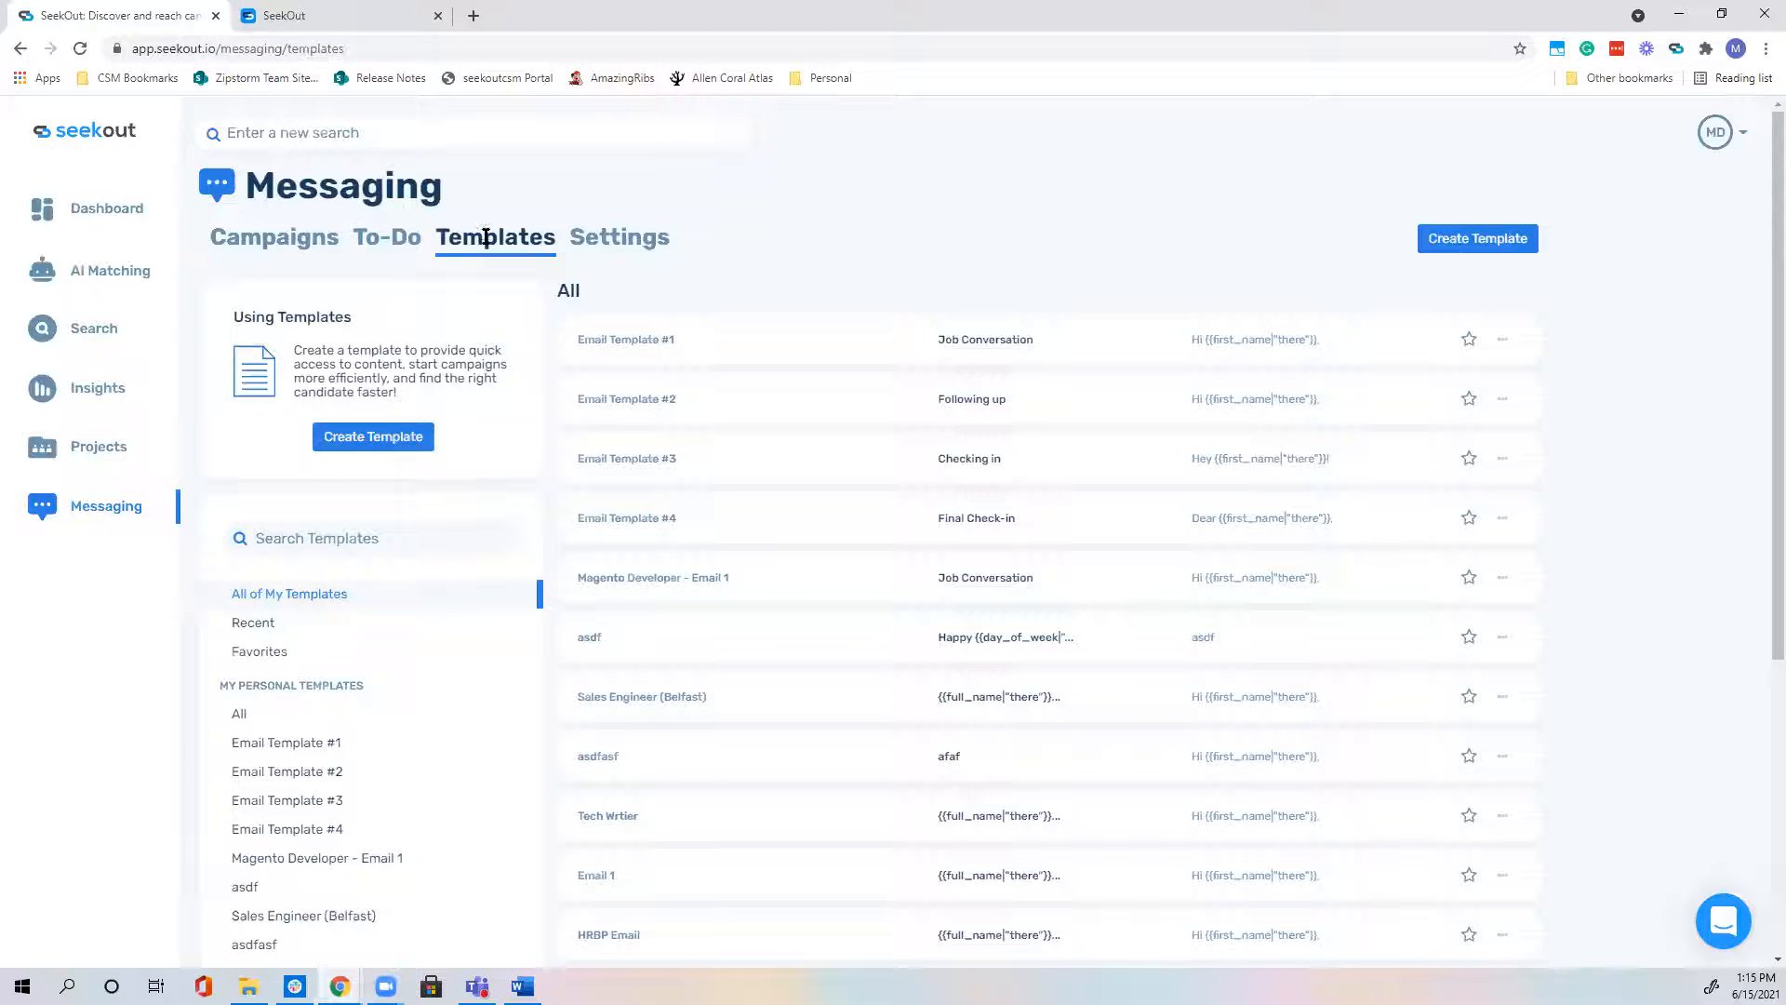
pyautogui.scroll(-5, 511, 477)
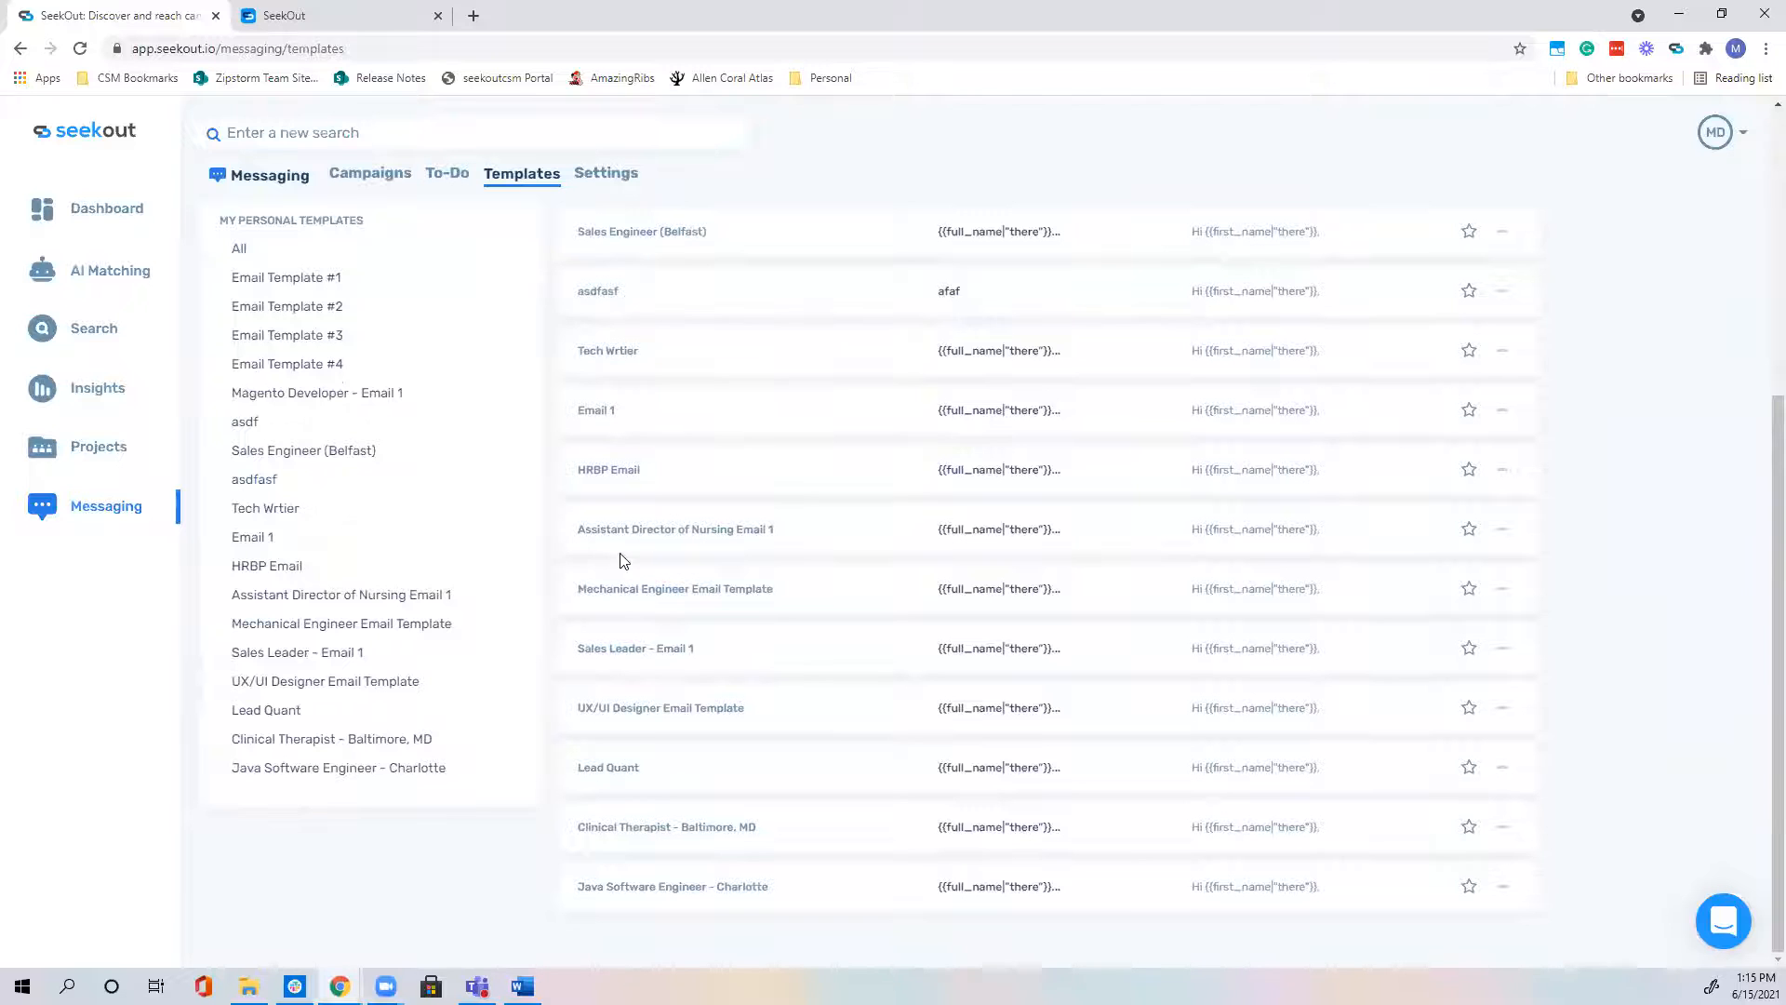
pyautogui.scroll(4, 621, 558)
pyautogui.scroll(1, 621, 559)
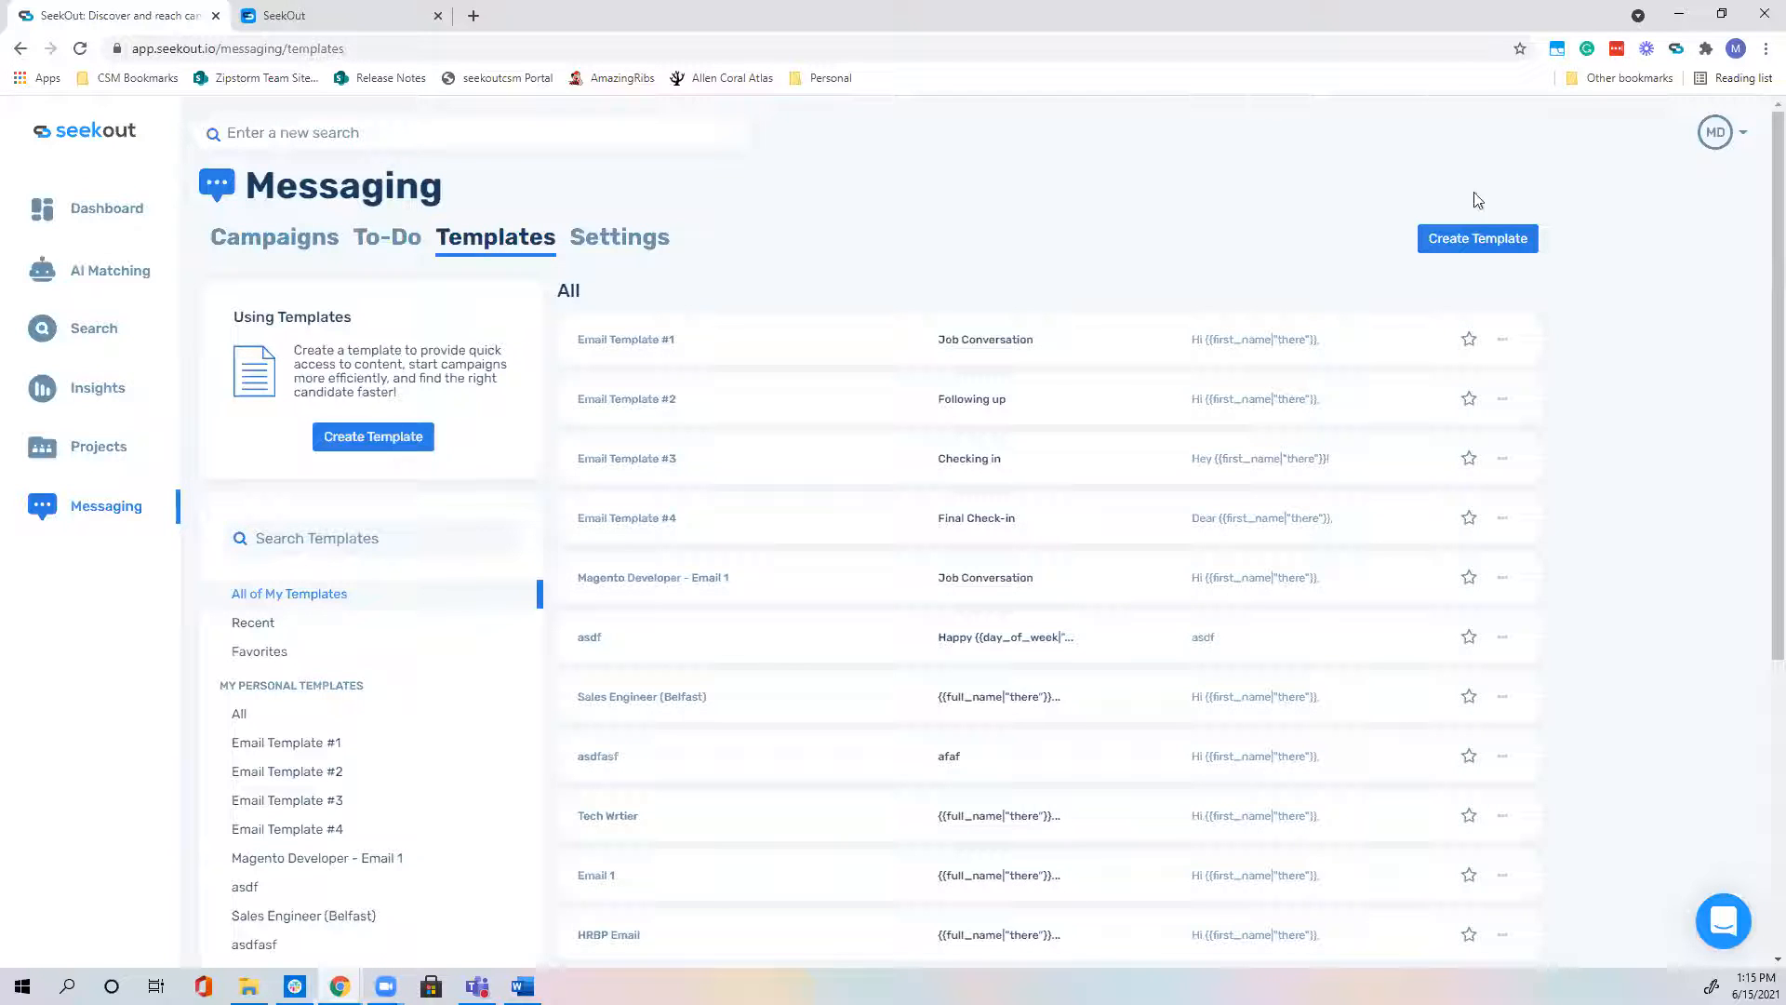
# Step: Create a new template named 'Data Analyst Email 1'
pyautogui.click(365, 439)
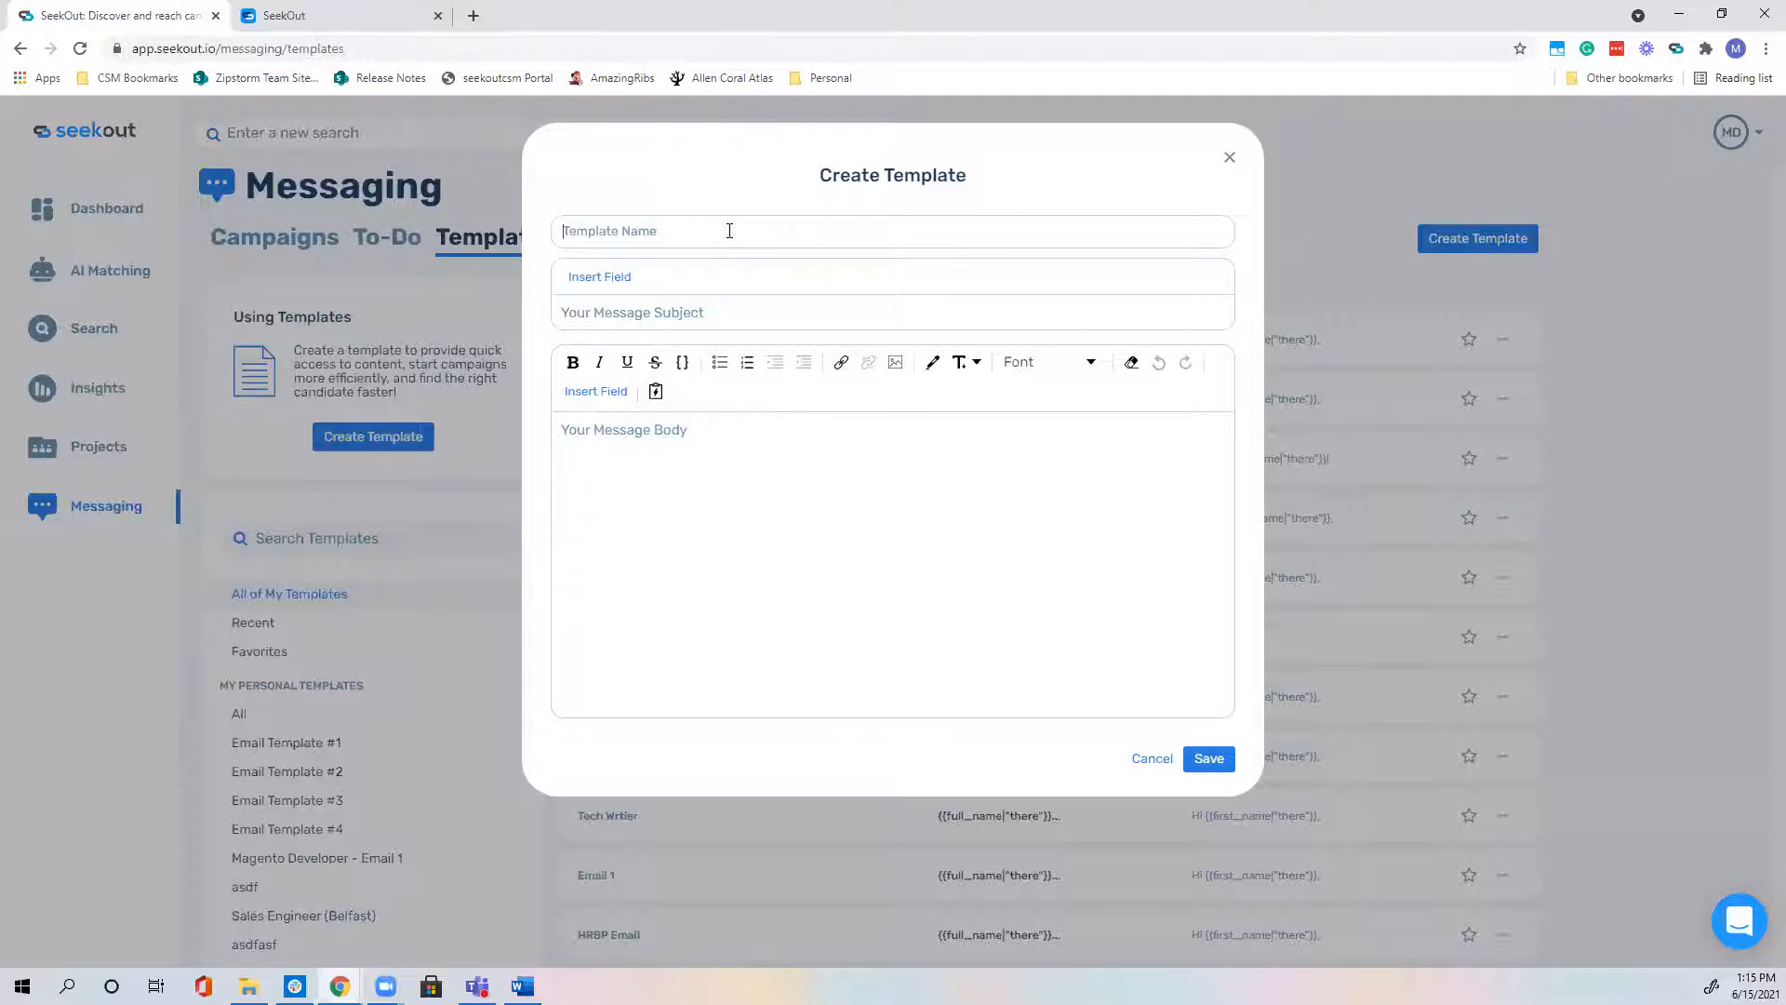
pyautogui.write('Data Analyst Email 1')
pyautogui.click(583, 311)
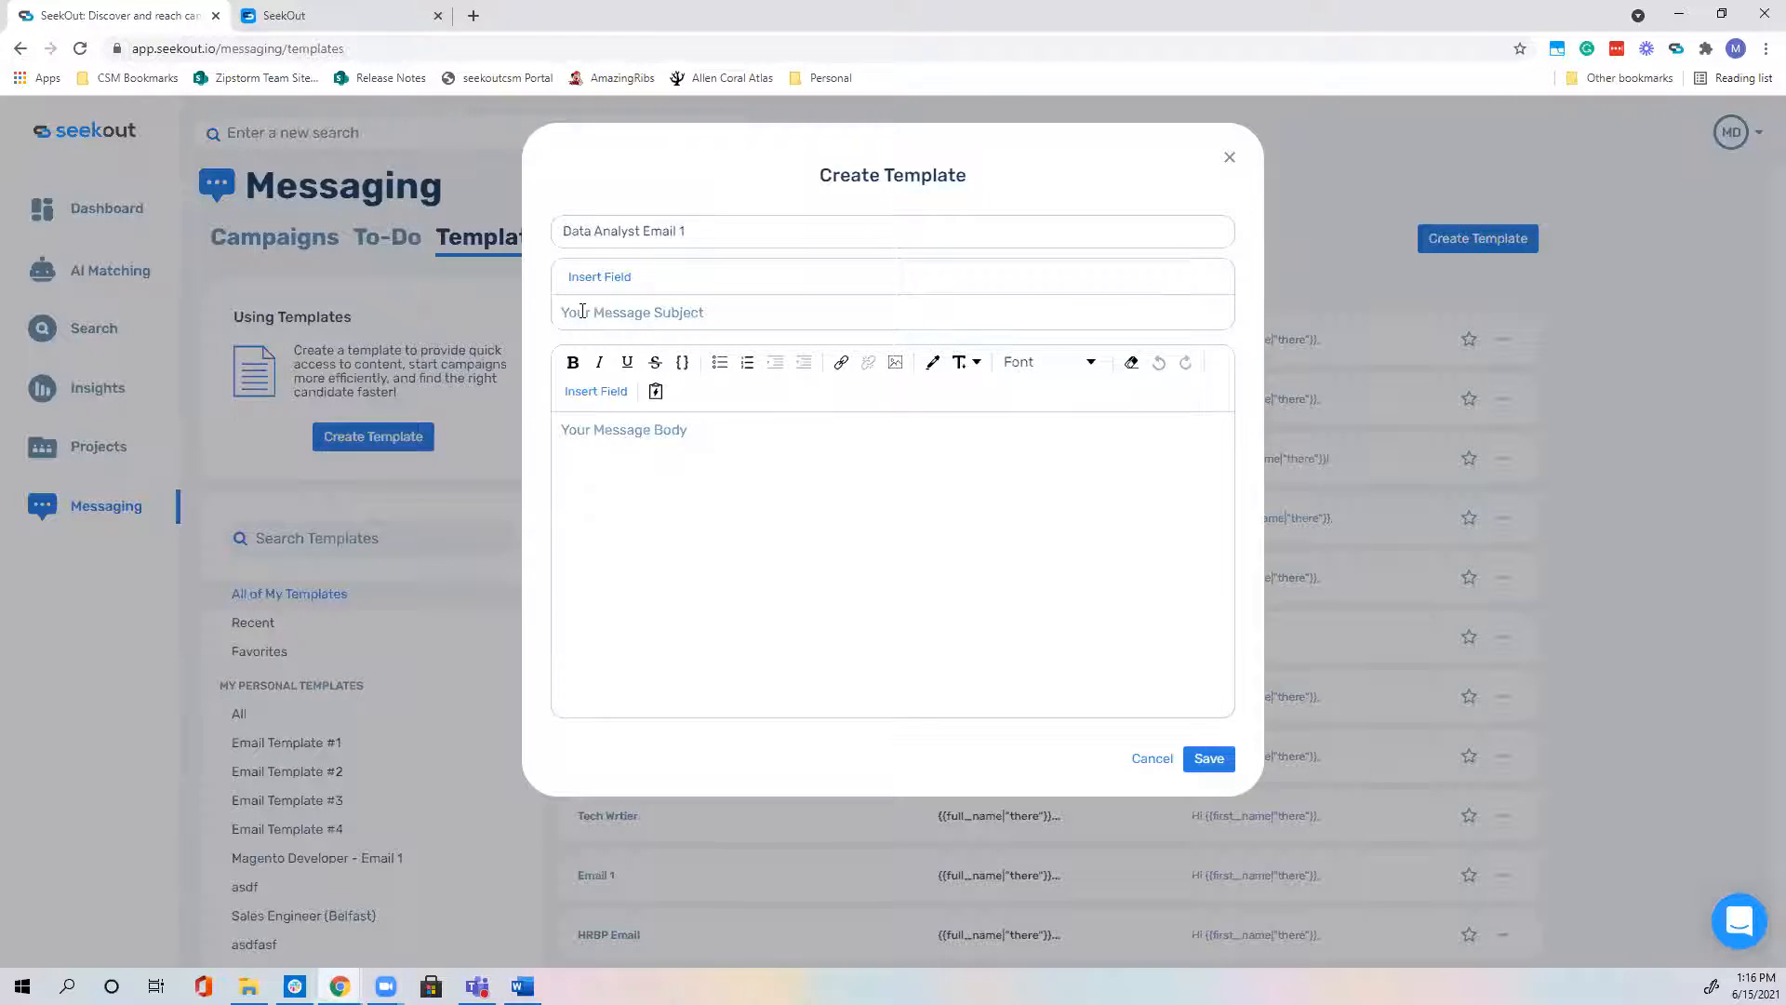
pyautogui.write('Job conversation')
pyautogui.press('BackSpace')
pyautogui.press('BackSpace')
pyautogui.press('BackSpace')
pyautogui.press('BackSpace')
pyautogui.press('BackSpace')
pyautogui.press('BackSpace')
pyautogui.press('BackSpace')
pyautogui.press('BackSpace')
pyautogui.press('BackSpace')
pyautogui.press('BackSpace')
pyautogui.press('BackSpace')
pyautogui.press('BackSpace')
pyautogui.press('BackSpace')
pyautogui.press('BackSpace')
pyautogui.press('BackSpace')
pyautogui.press('BackSpace')
pyautogui.write('Great opportunity at SeekOut!')
pyautogui.press('BackSpace')
pyautogui.press('BackSpace')
pyautogui.press('BackSpace')
pyautogui.press('BackSpace')
pyautogui.press('BackSpace')
pyautogui.press('BackSpace')
pyautogui.press('BackSpace')
pyautogui.press('BackSpace')
pyautogui.press('BackSpace')
pyautogui.press('BackSpace')
pyautogui.press('BackSpace')
pyautogui.press('BackSpace')
pyautogui.press('BackSpace')
pyautogui.press('BackSpace')
pyautogui.press('BackSpace')
pyautogui.press('BackSpace')
pyautogui.press('BackSpace')
pyautogui.press('BackSpace')
pyautogui.press('BackSpace')
pyautogui.press('BackSpace')
# Step: Set the subject to the Full Name field plus '- Data Analyst opportunity at SeekOut'
pyautogui.click(610, 279)
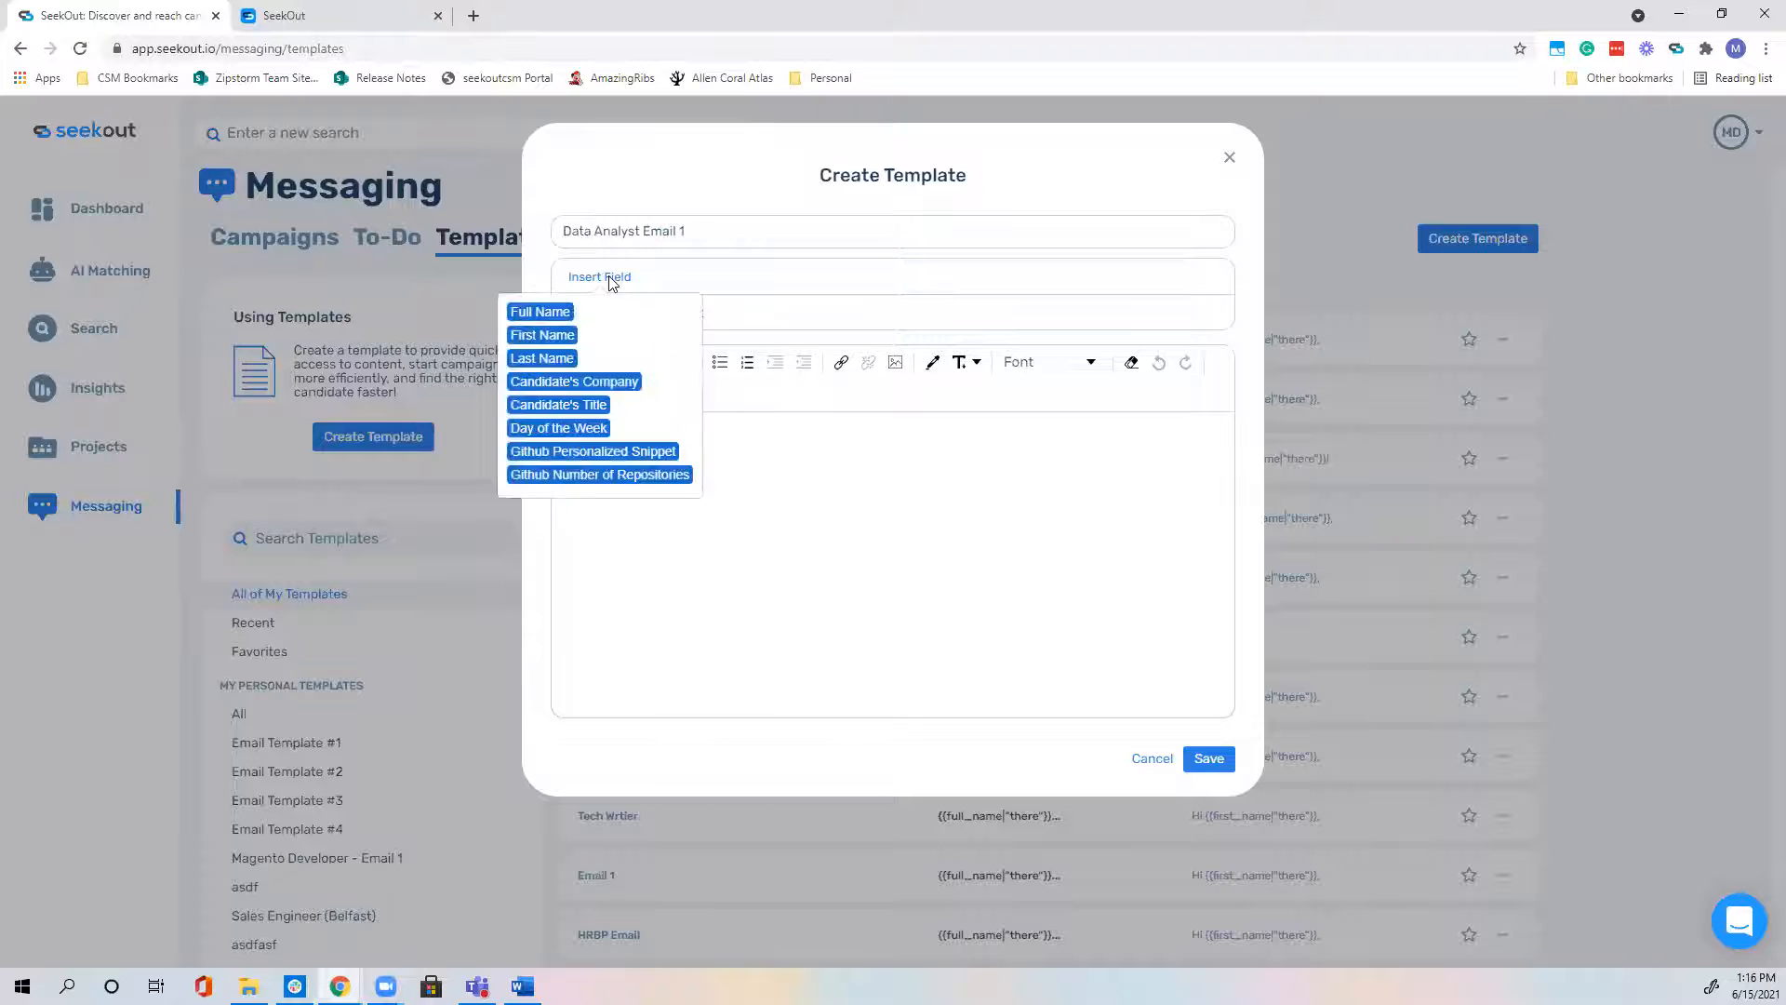
pyautogui.click(789, 272)
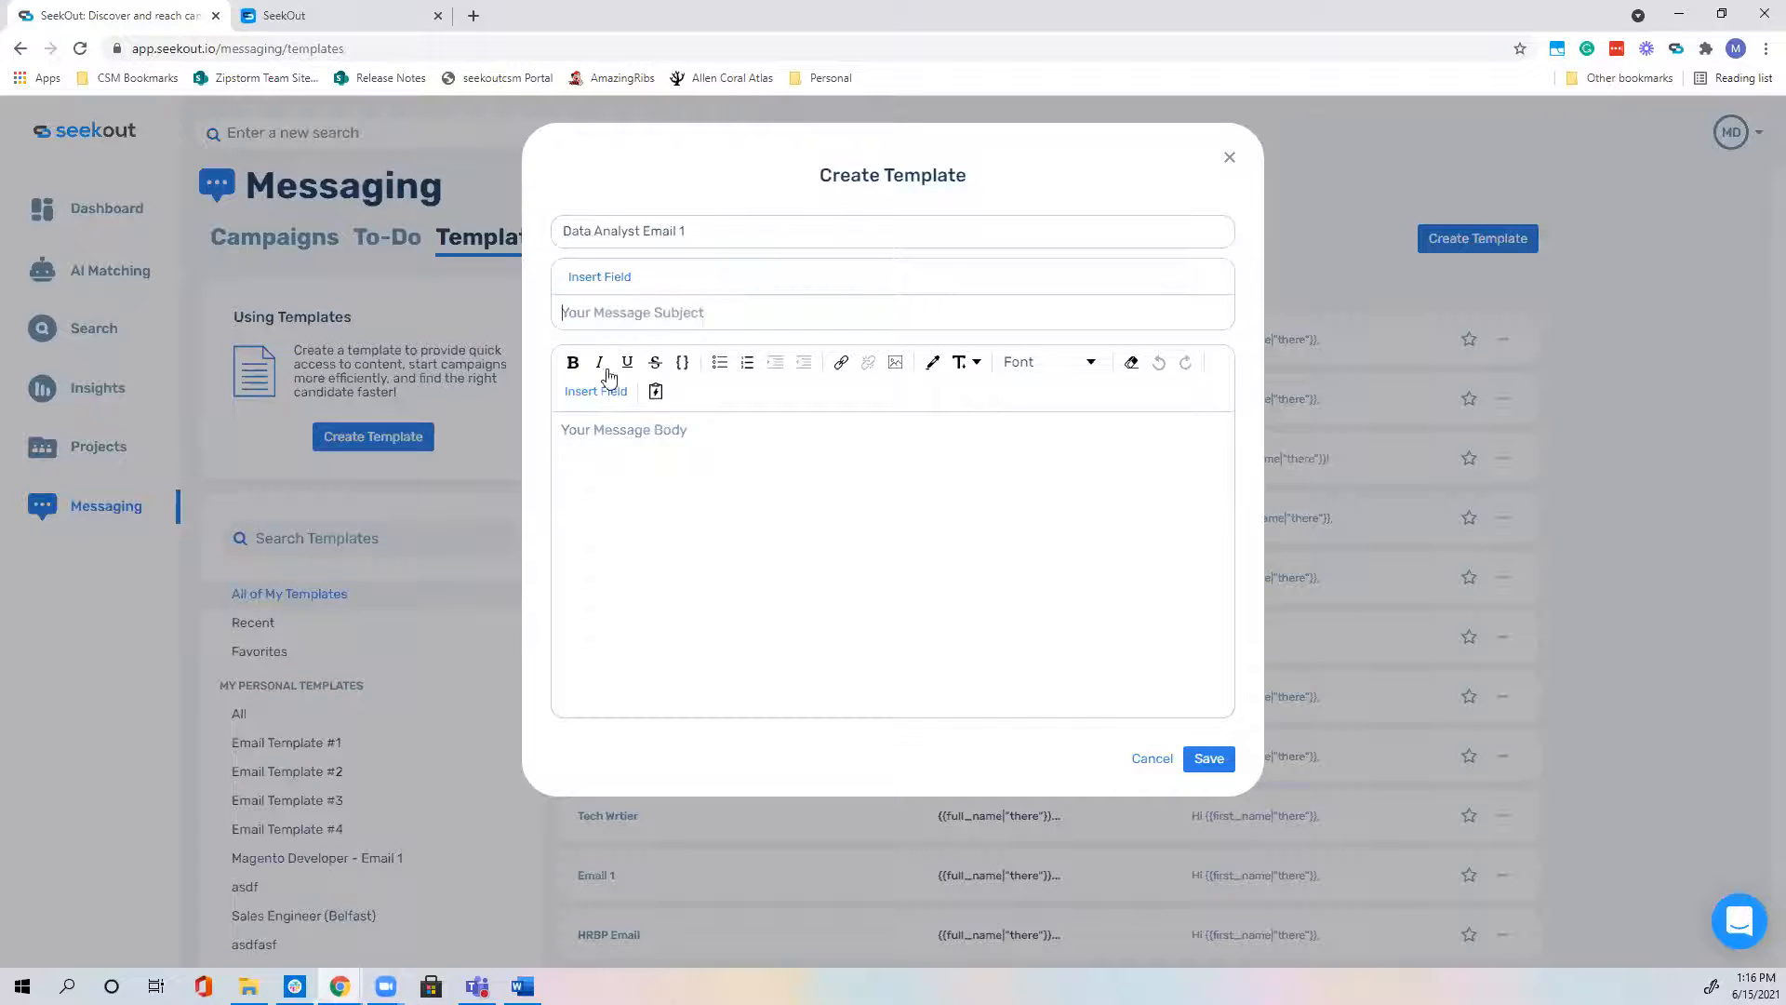
pyautogui.click(595, 392)
pyautogui.click(887, 477)
pyautogui.click(595, 279)
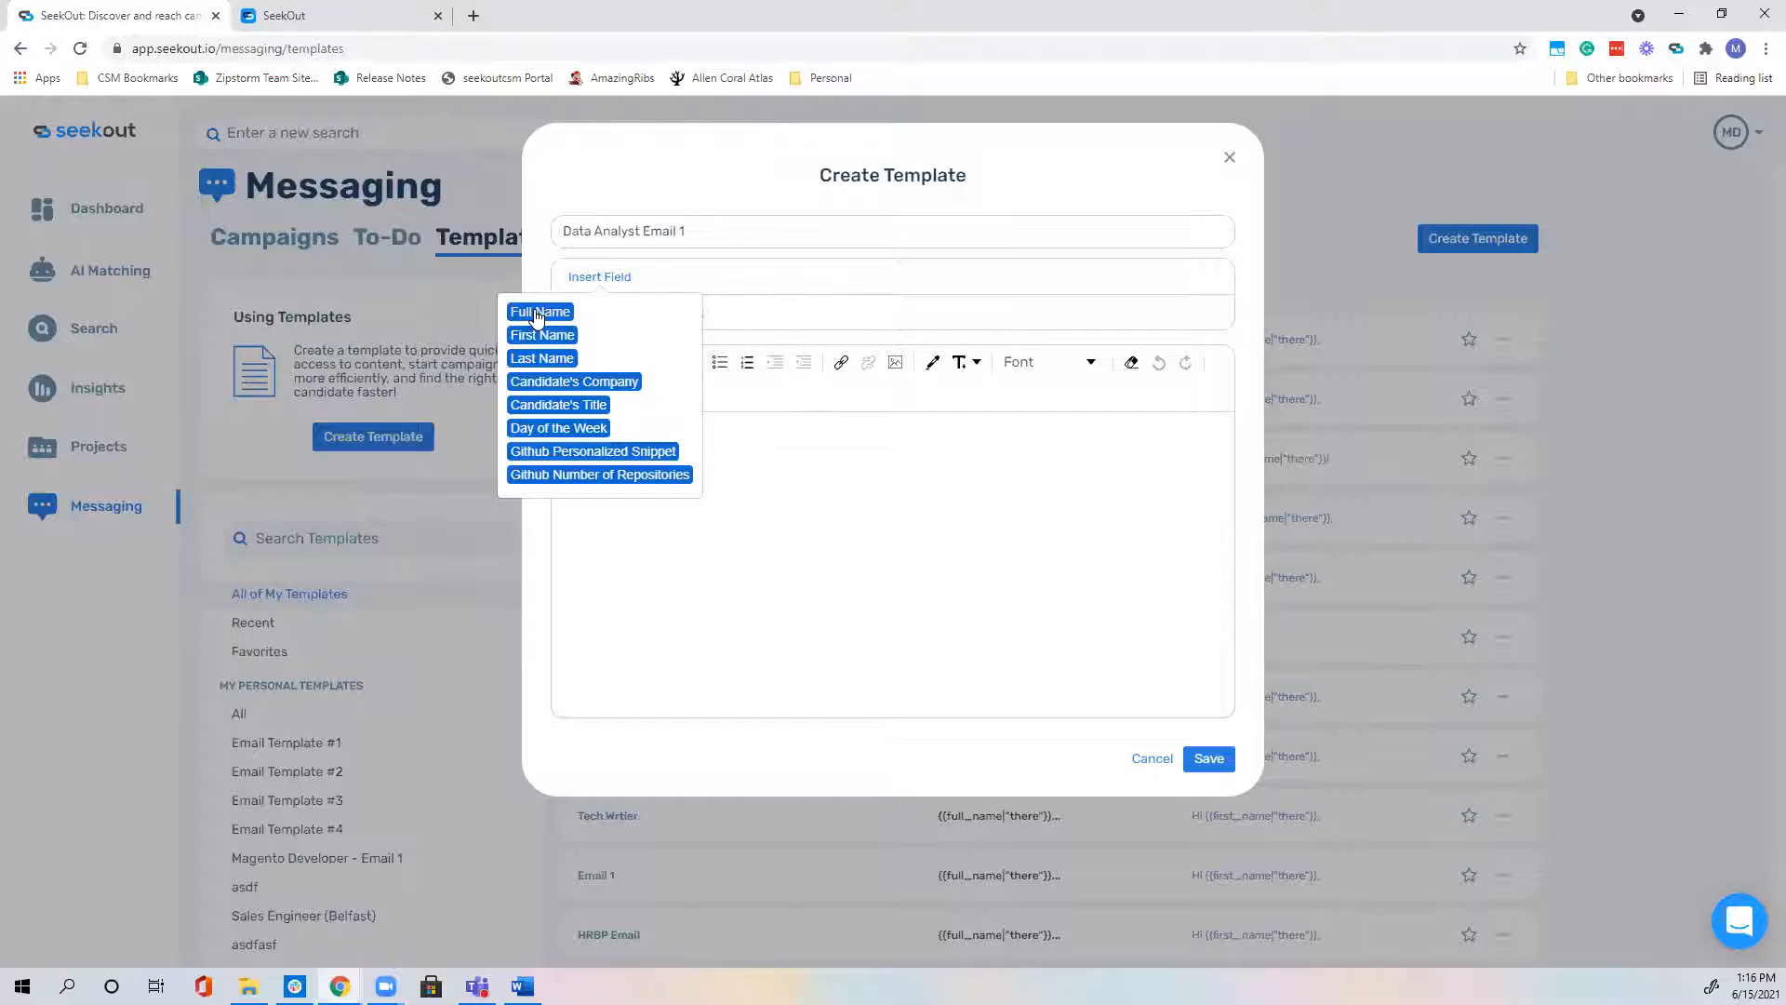
pyautogui.click(538, 312)
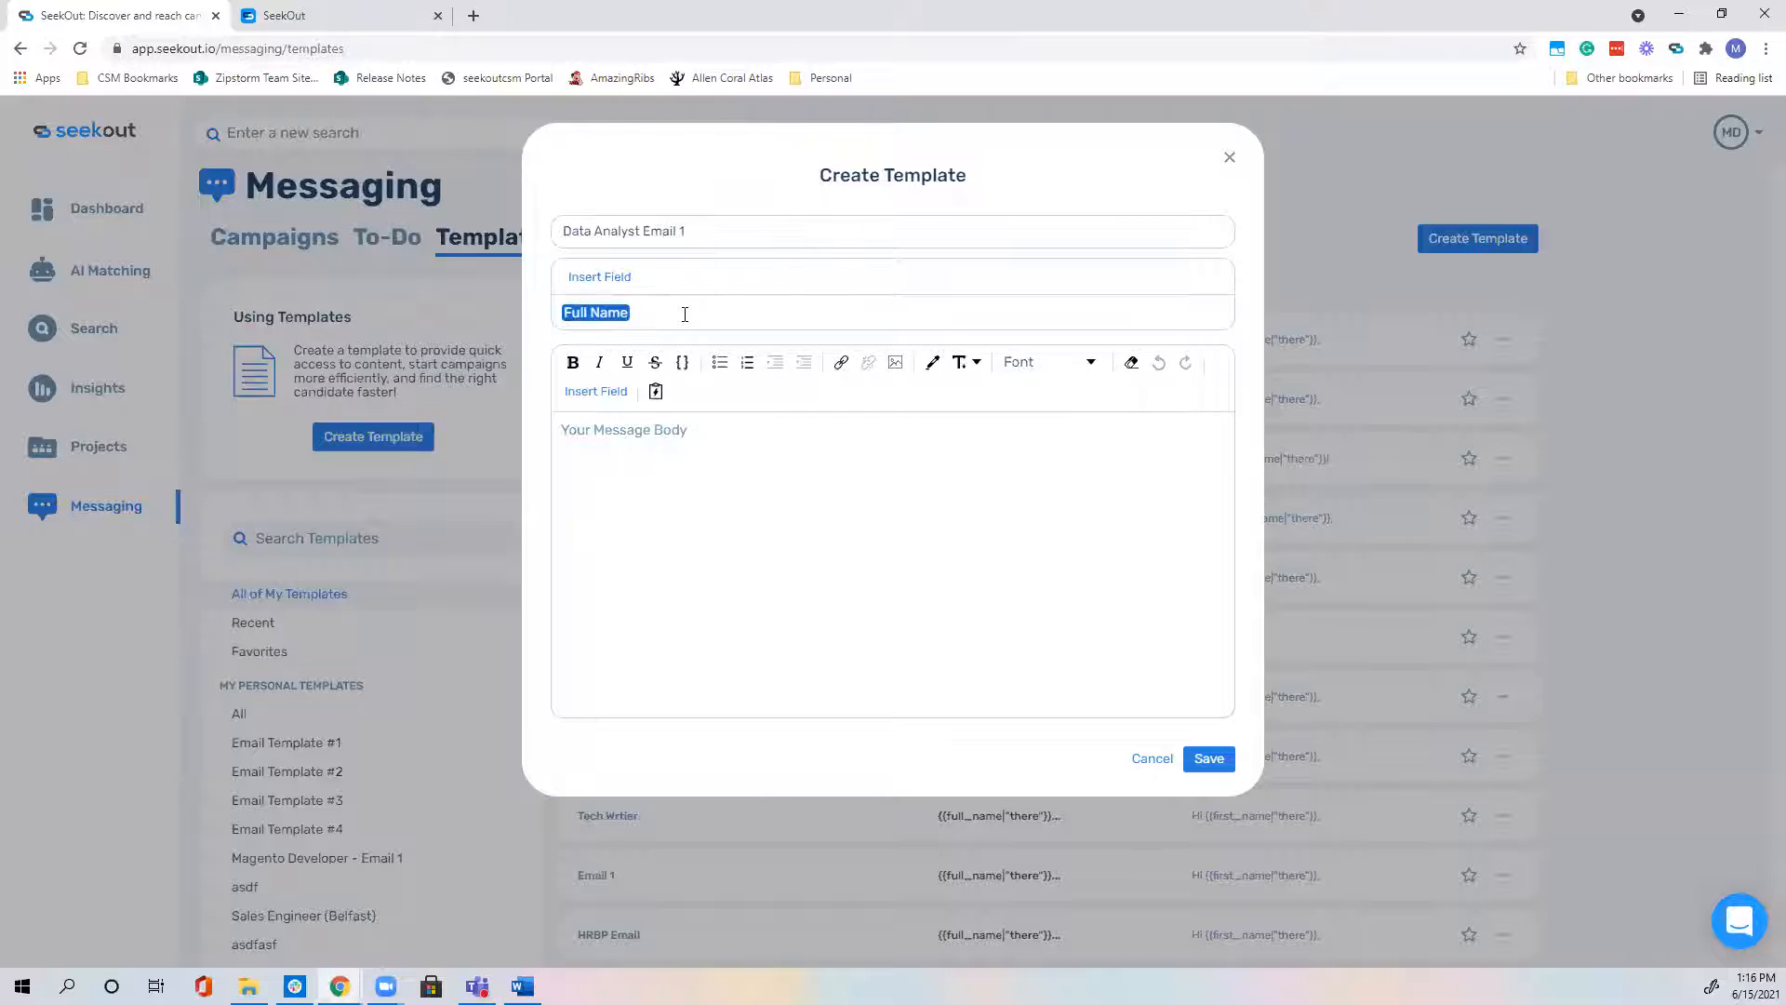
pyautogui.write('- Data Analyst opportunity at SeekOut')
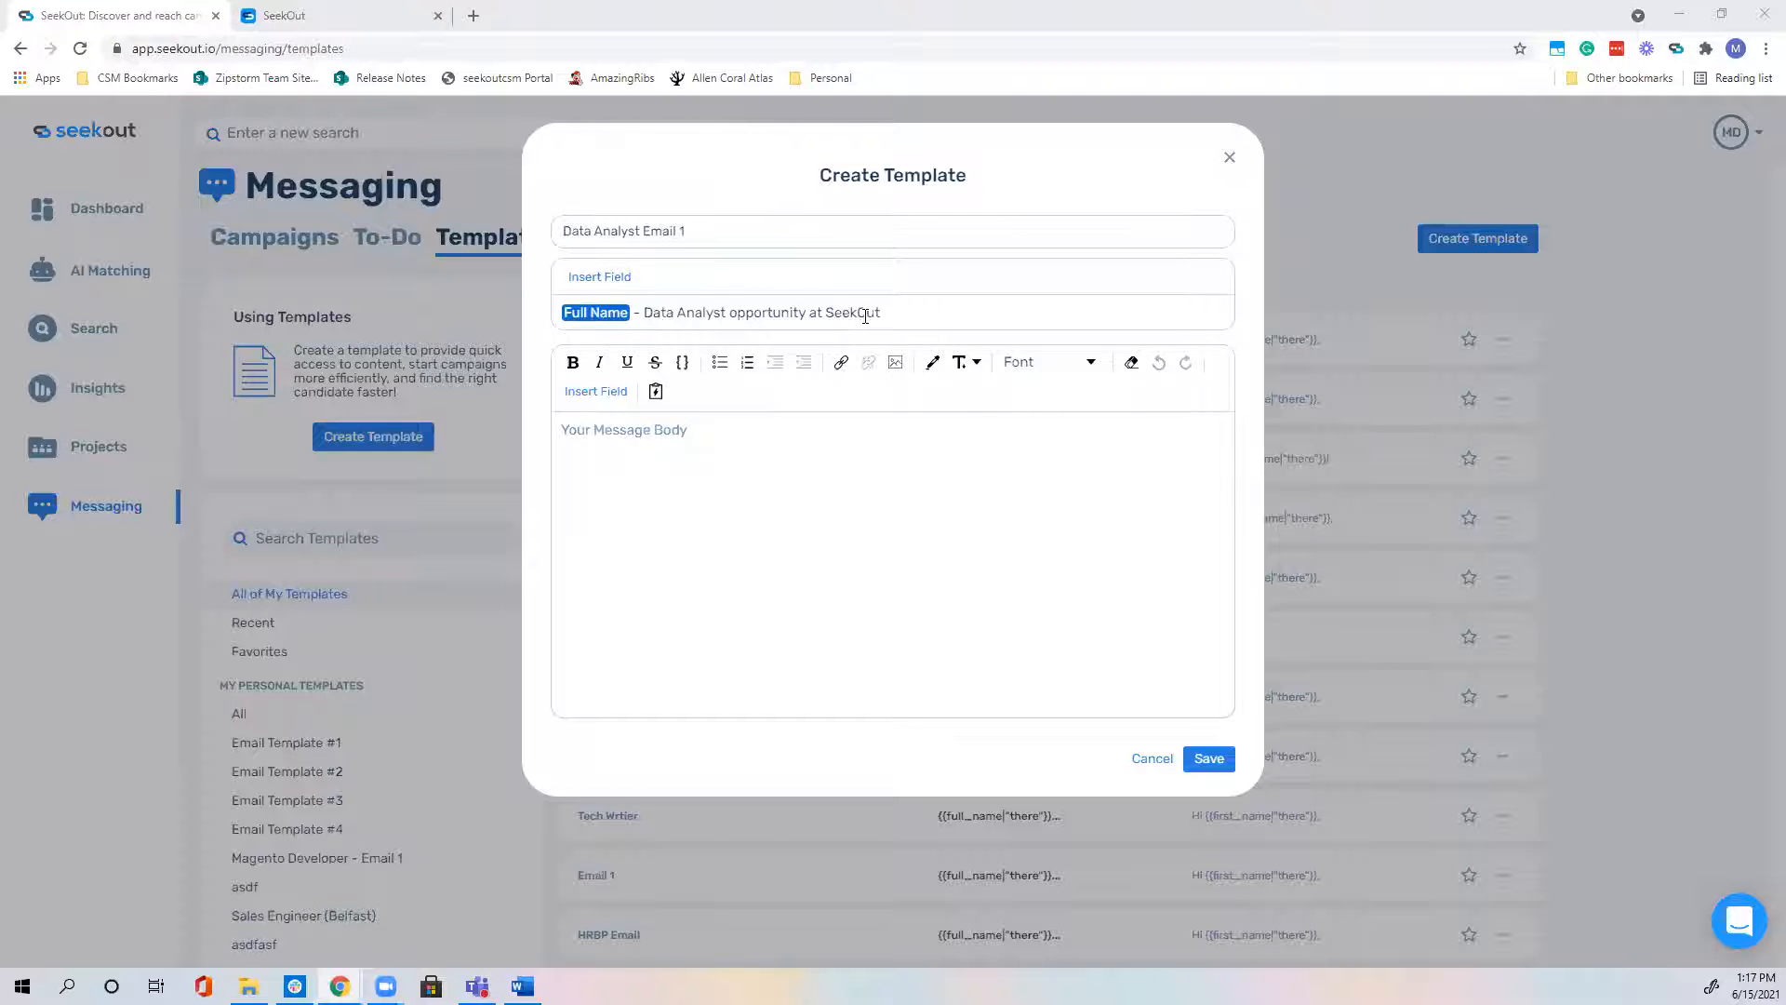
pyautogui.click(661, 432)
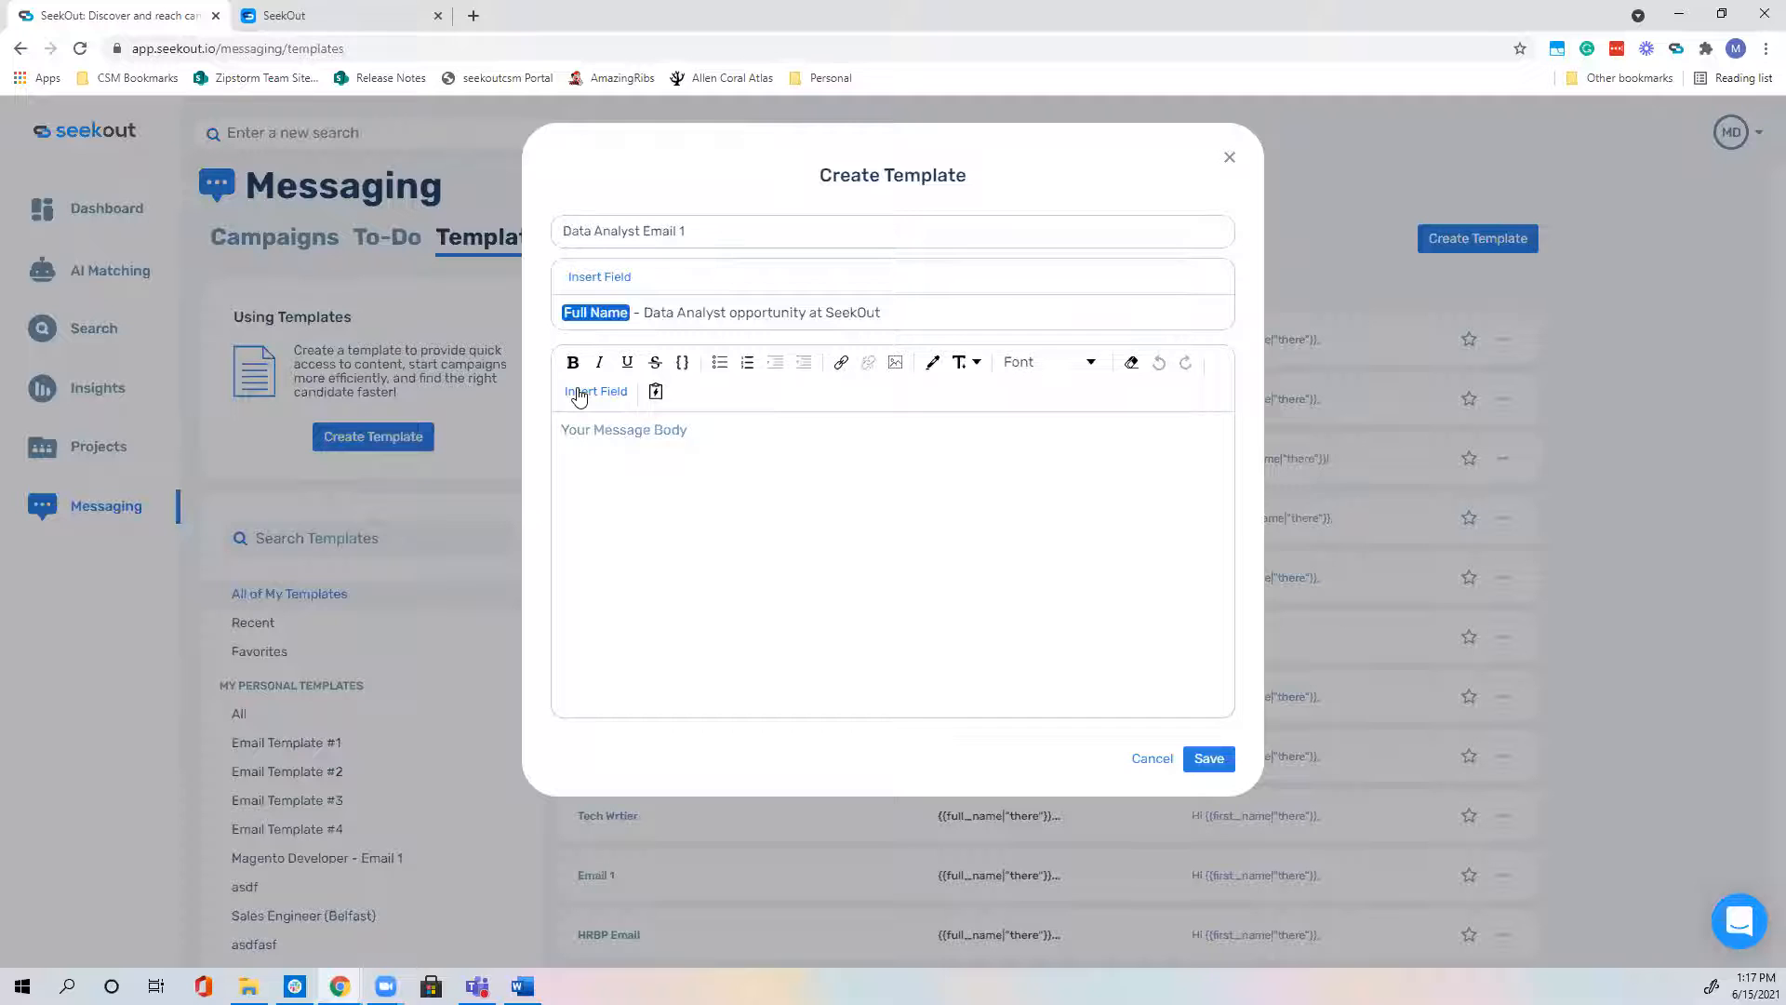
# Step: Begin the body with 'Hi' + First Name and 'Happy' + Day of the Week fields
pyautogui.write('Hi')
pyautogui.click(579, 395)
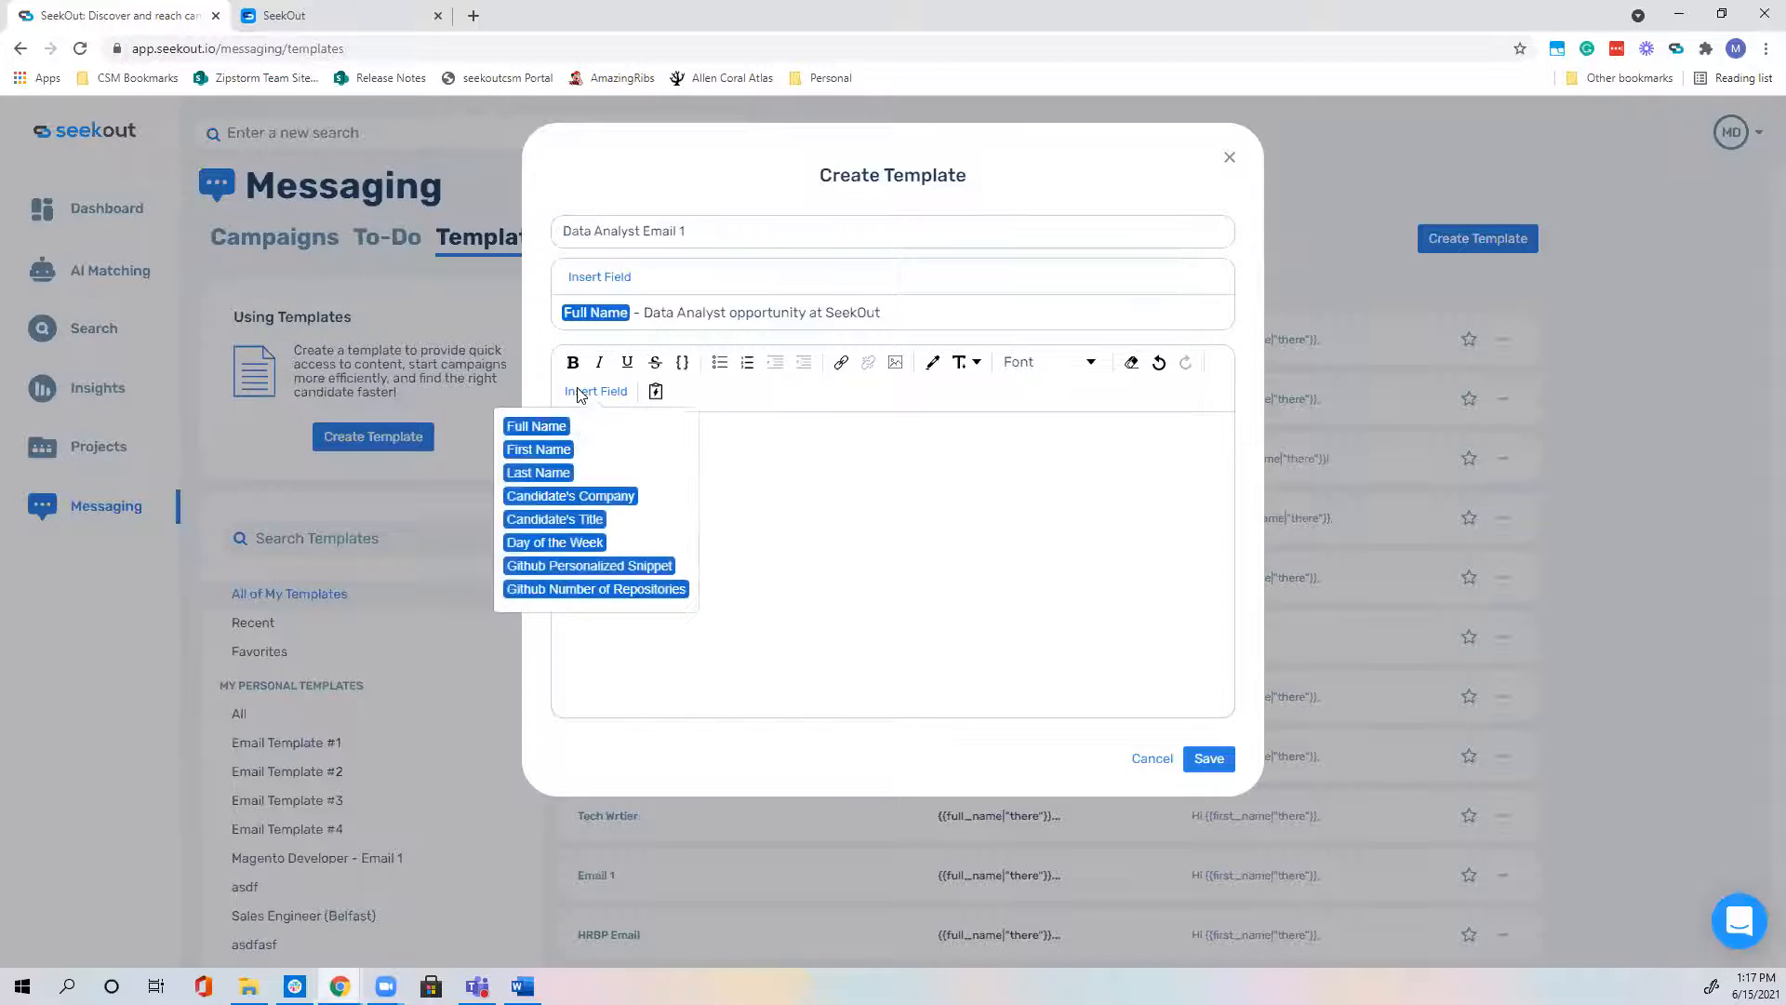
pyautogui.click(549, 443)
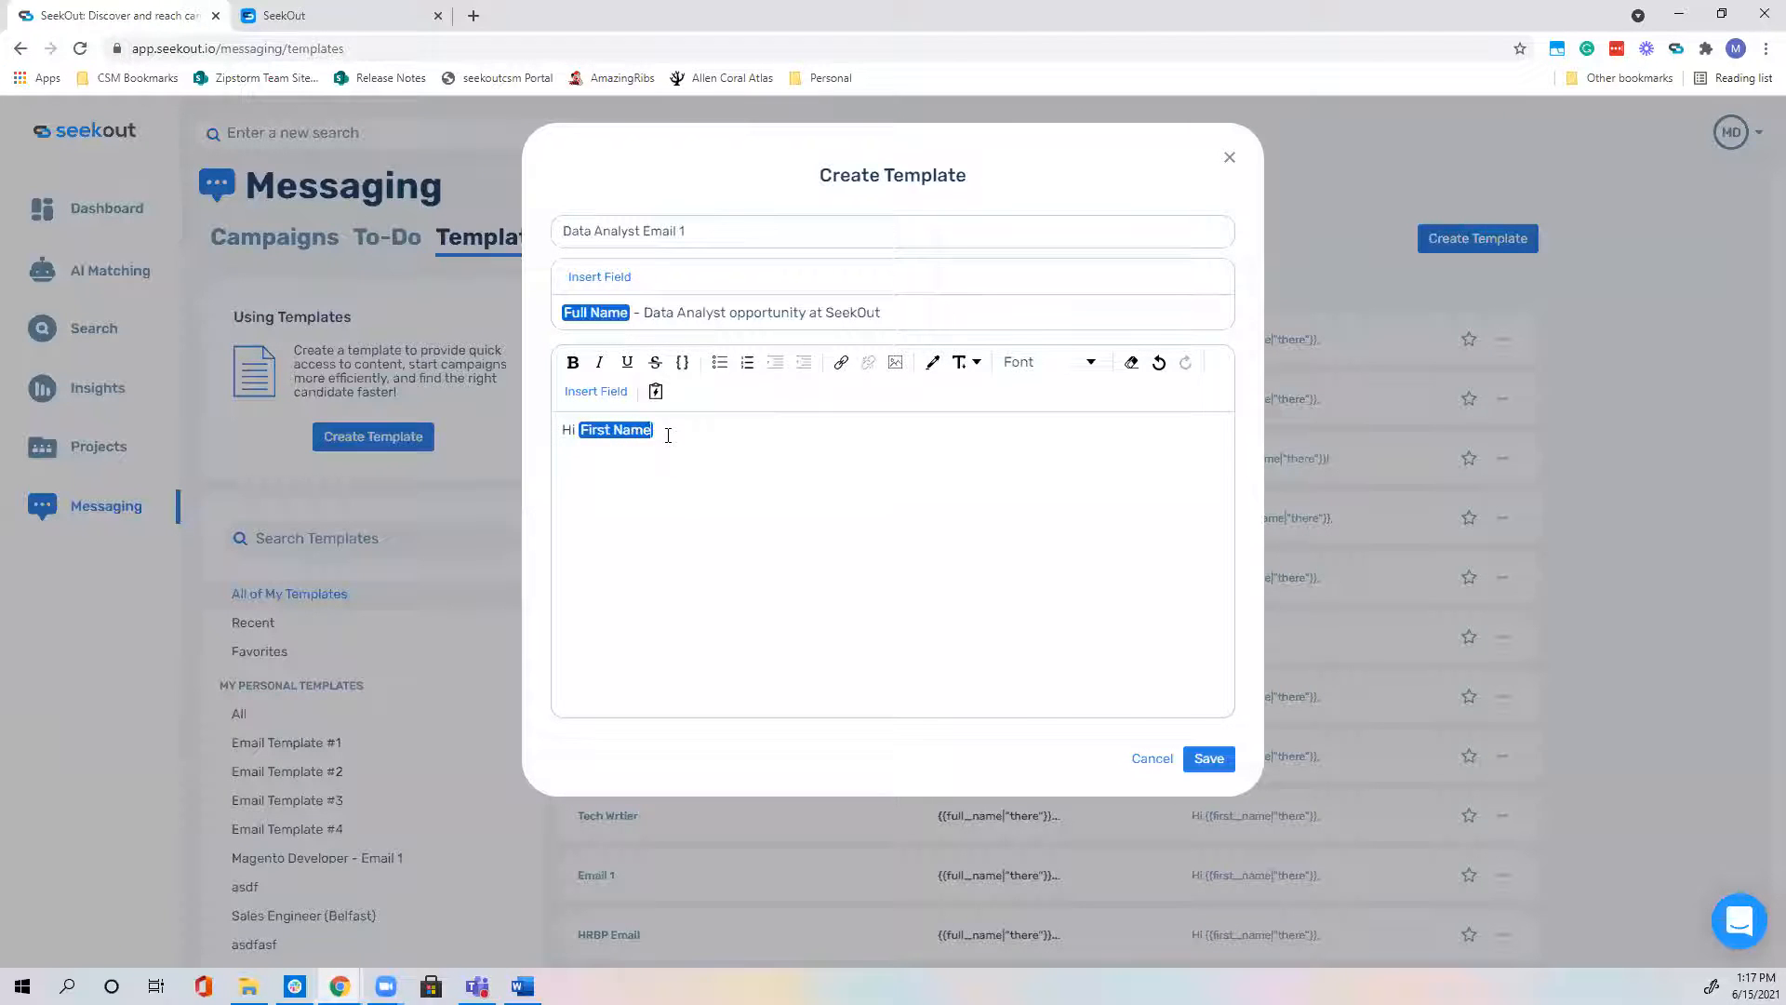
pyautogui.write('Happy')
pyautogui.click(596, 390)
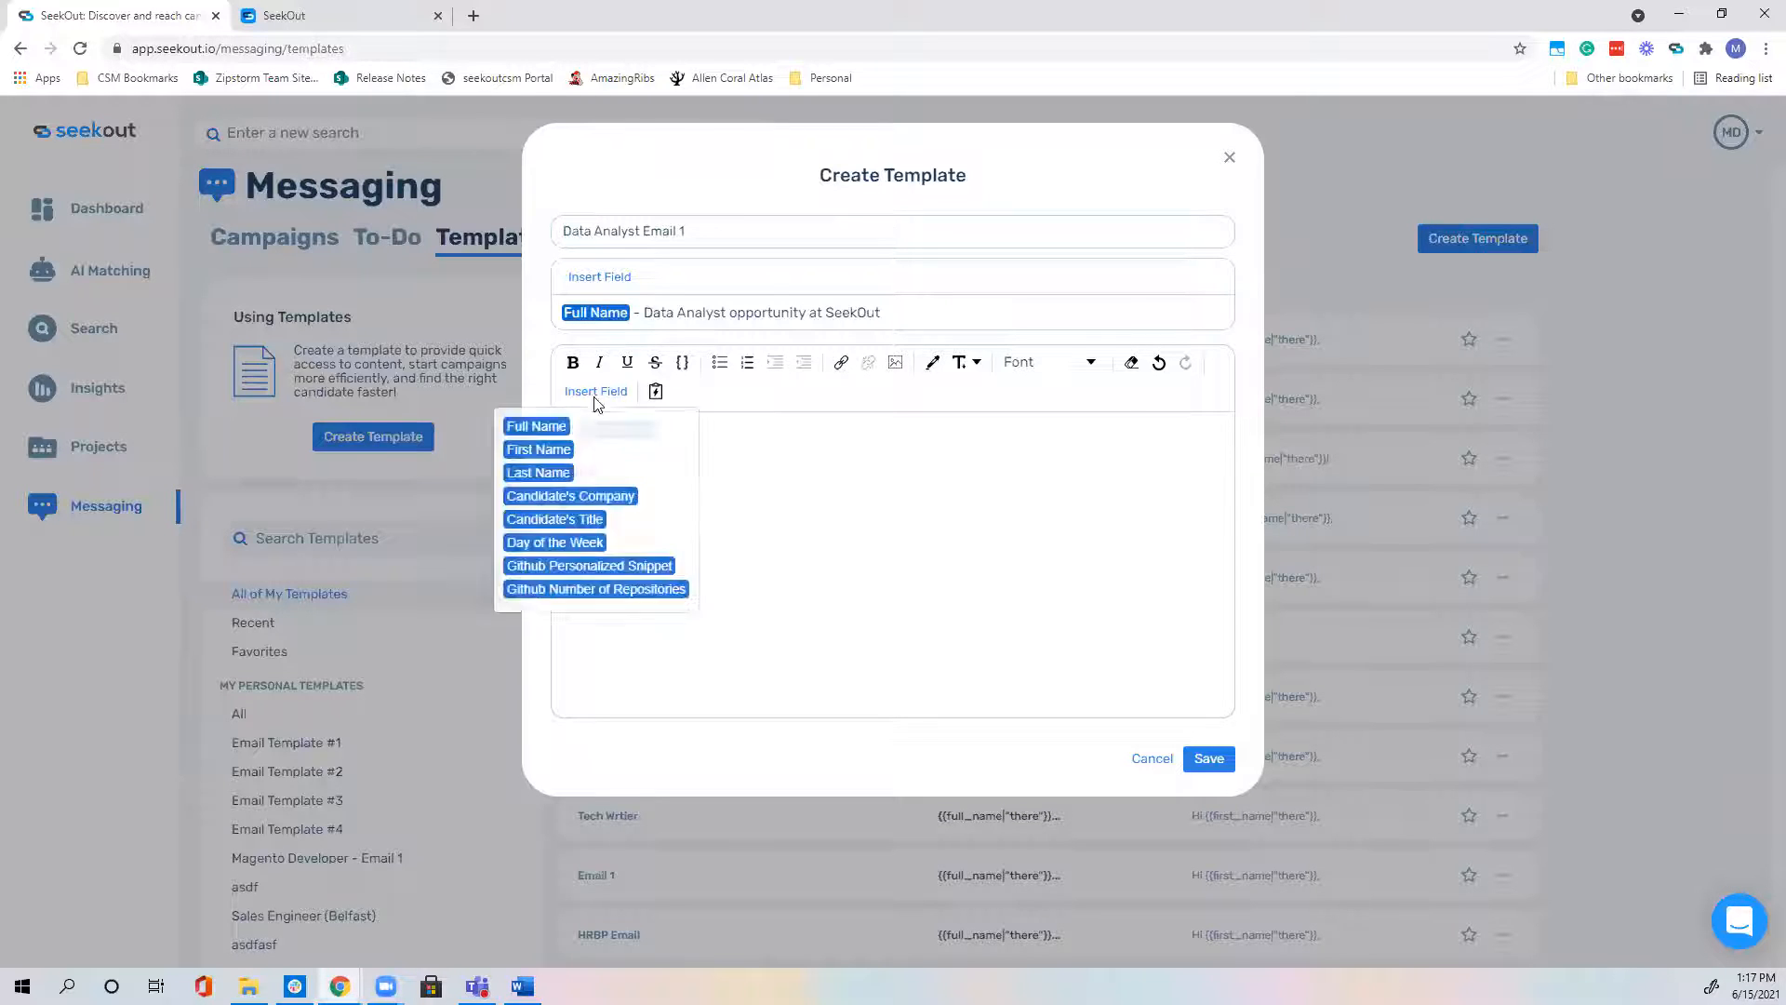
pyautogui.click(583, 544)
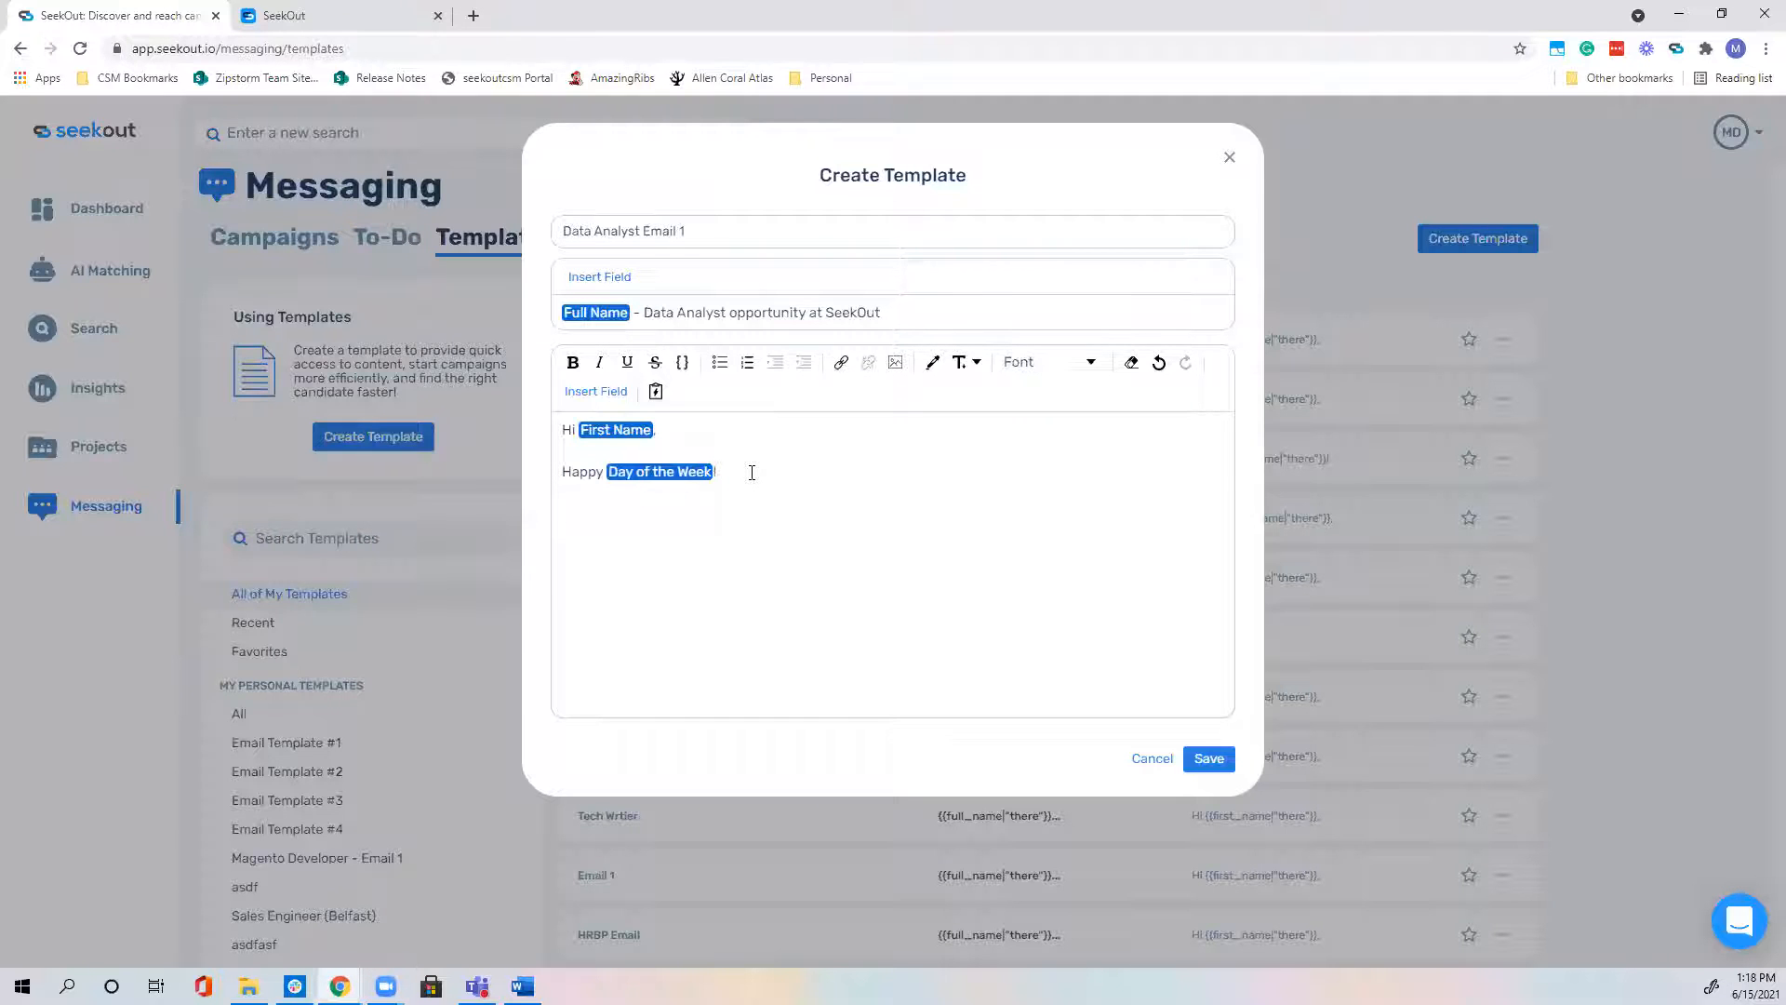
# Step: Add the profile line with Candidate's Title and Company fields and the Data Analyst role pitch
pyautogui.write('just saw your profile online and I really l')
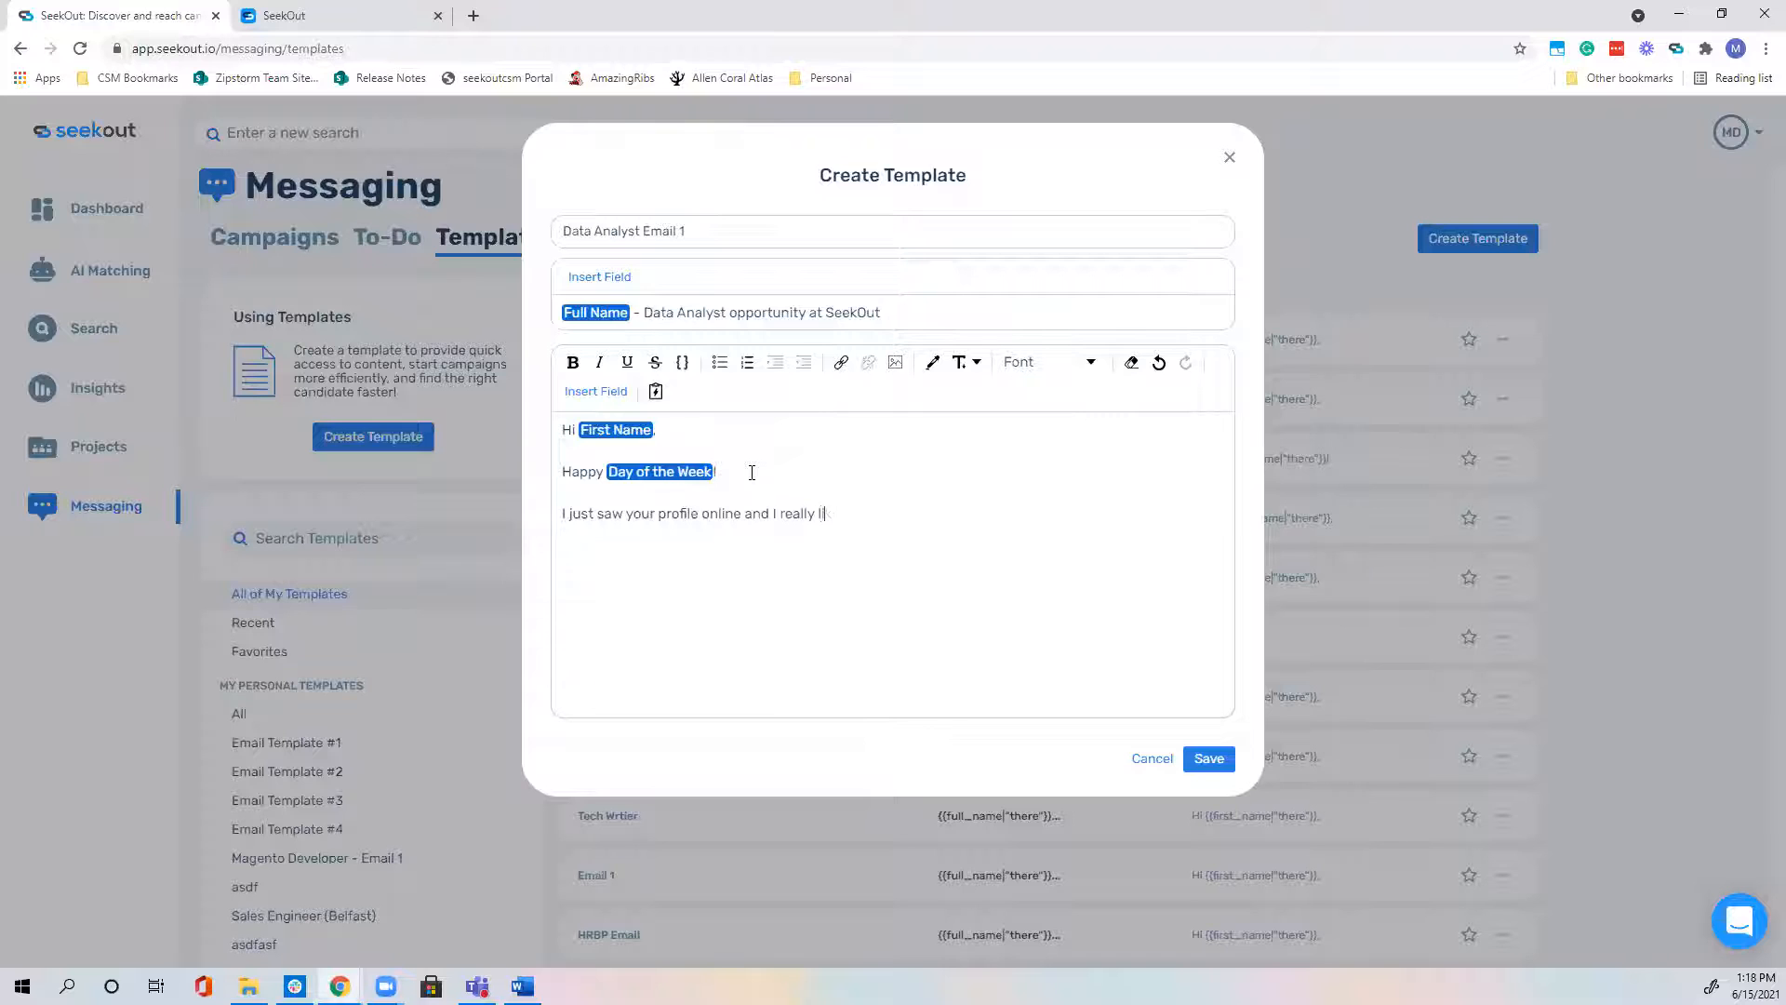
pyautogui.write('ike your experience as a')
pyautogui.click(586, 393)
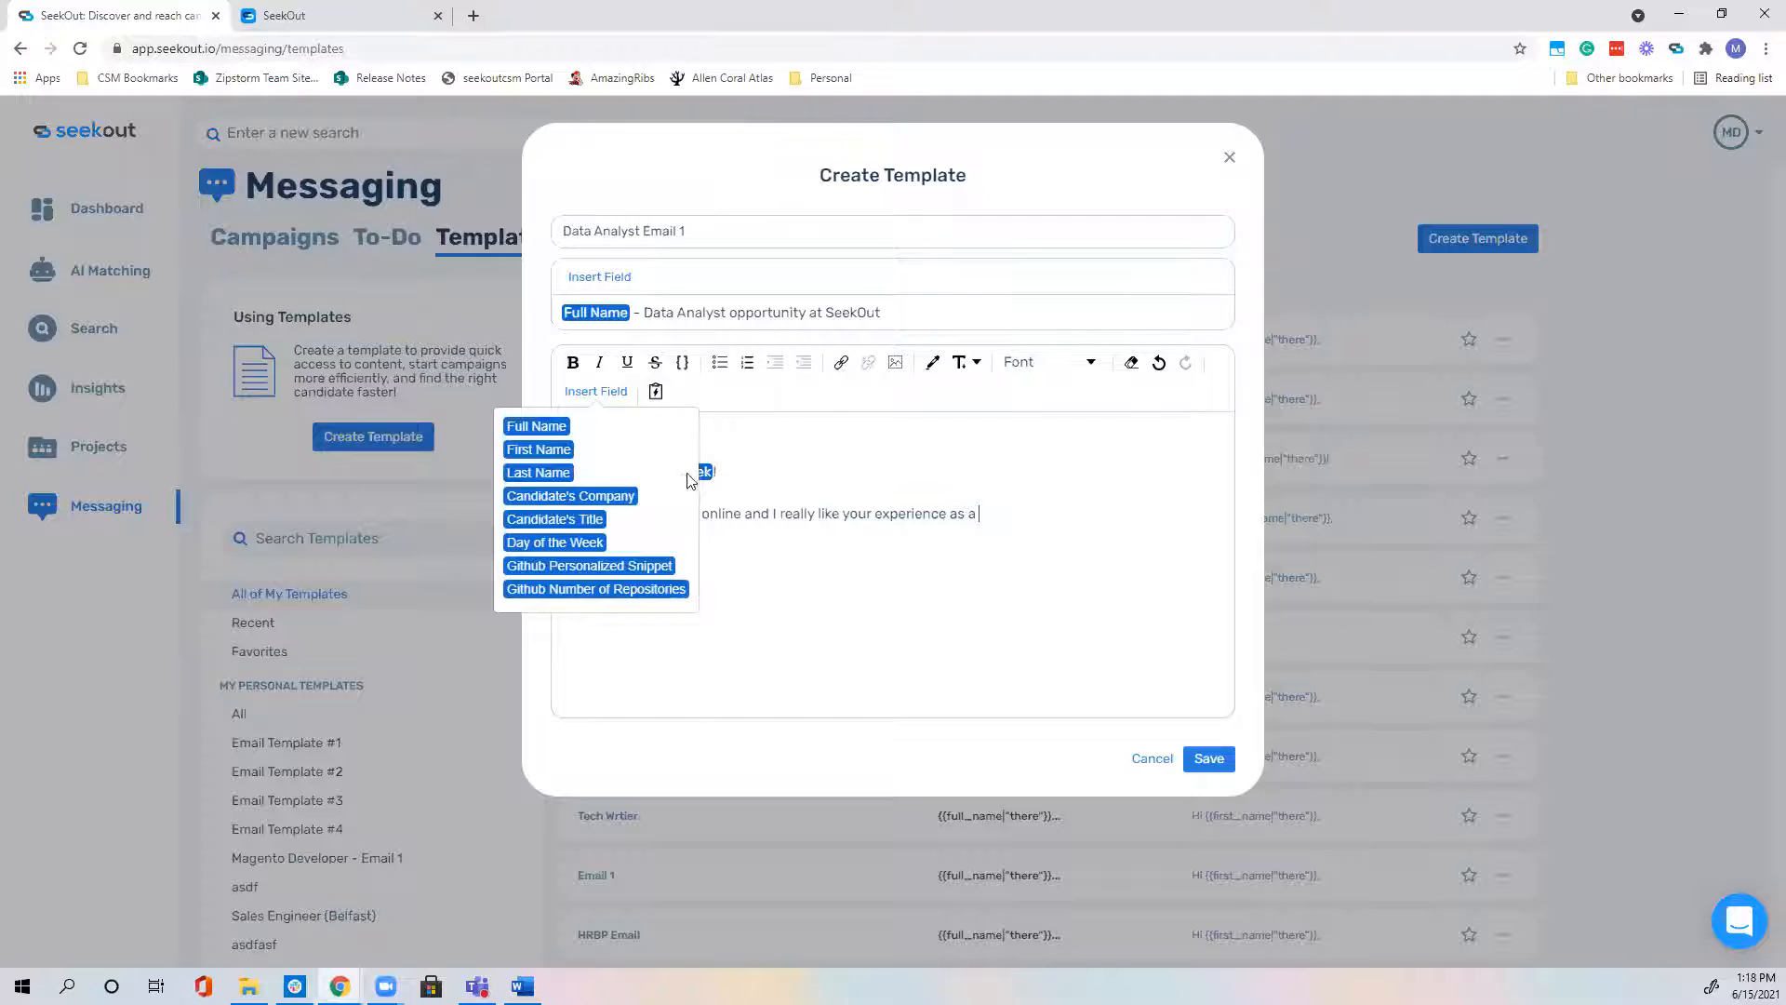
pyautogui.click(591, 519)
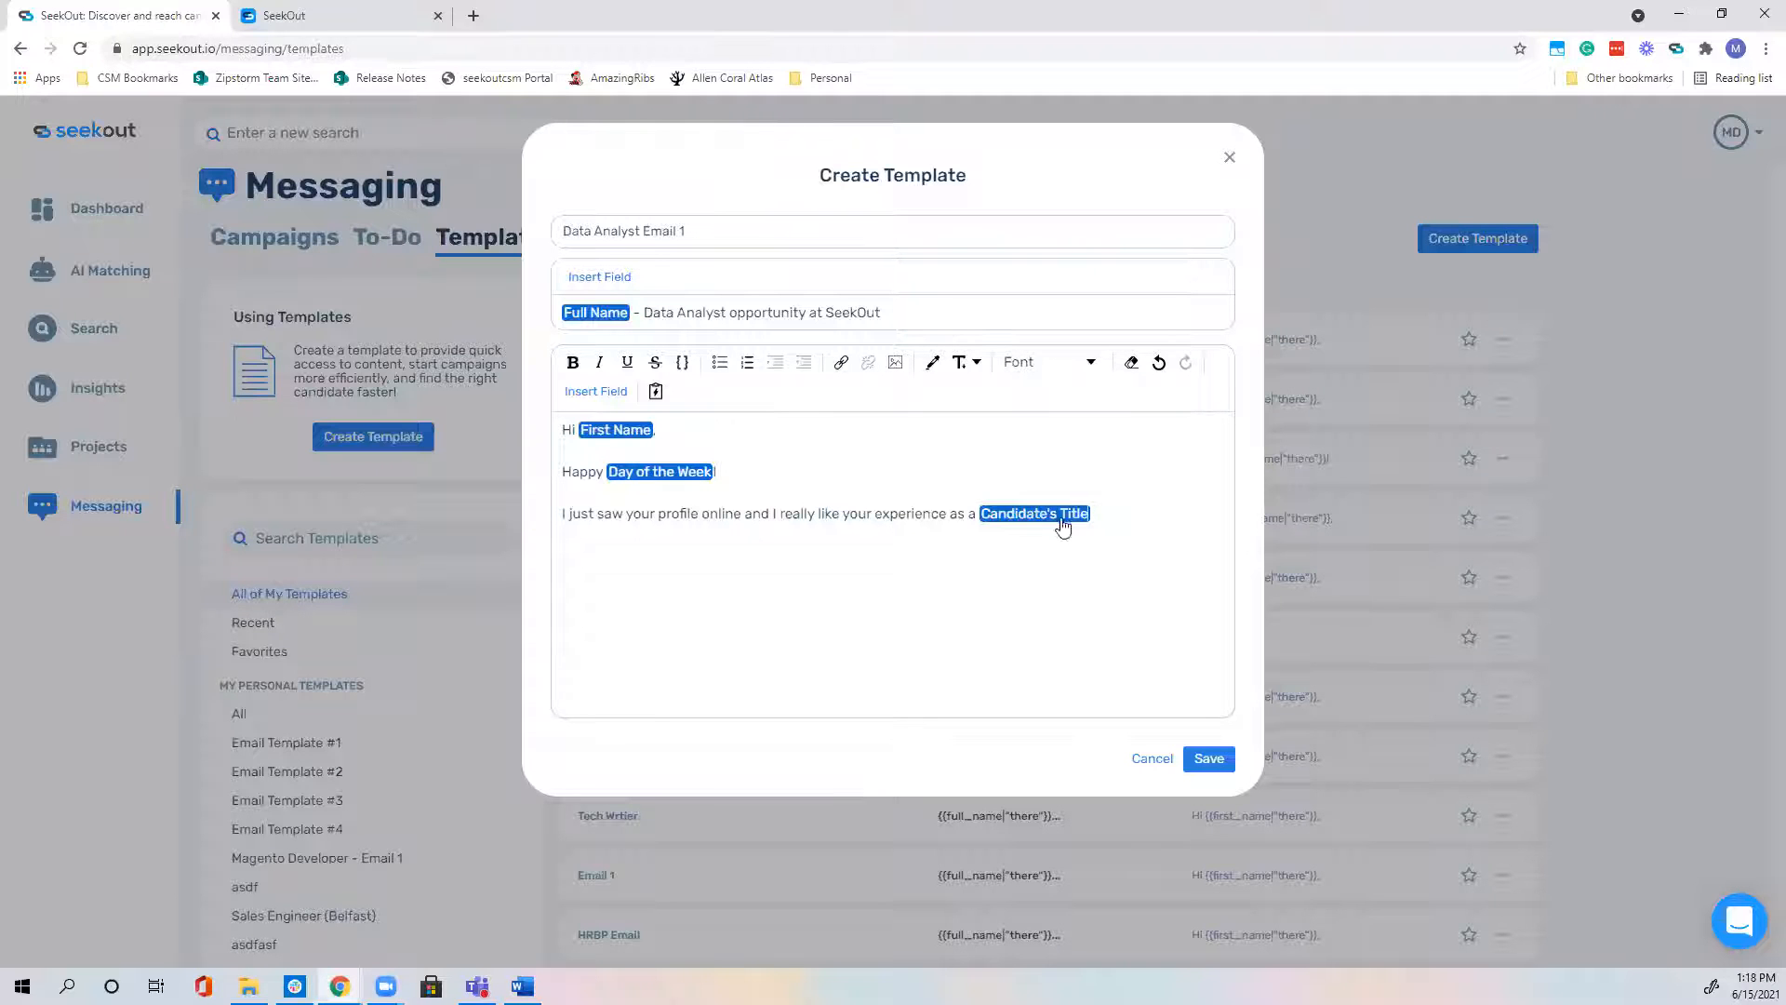
pyautogui.write('at')
pyautogui.click(573, 398)
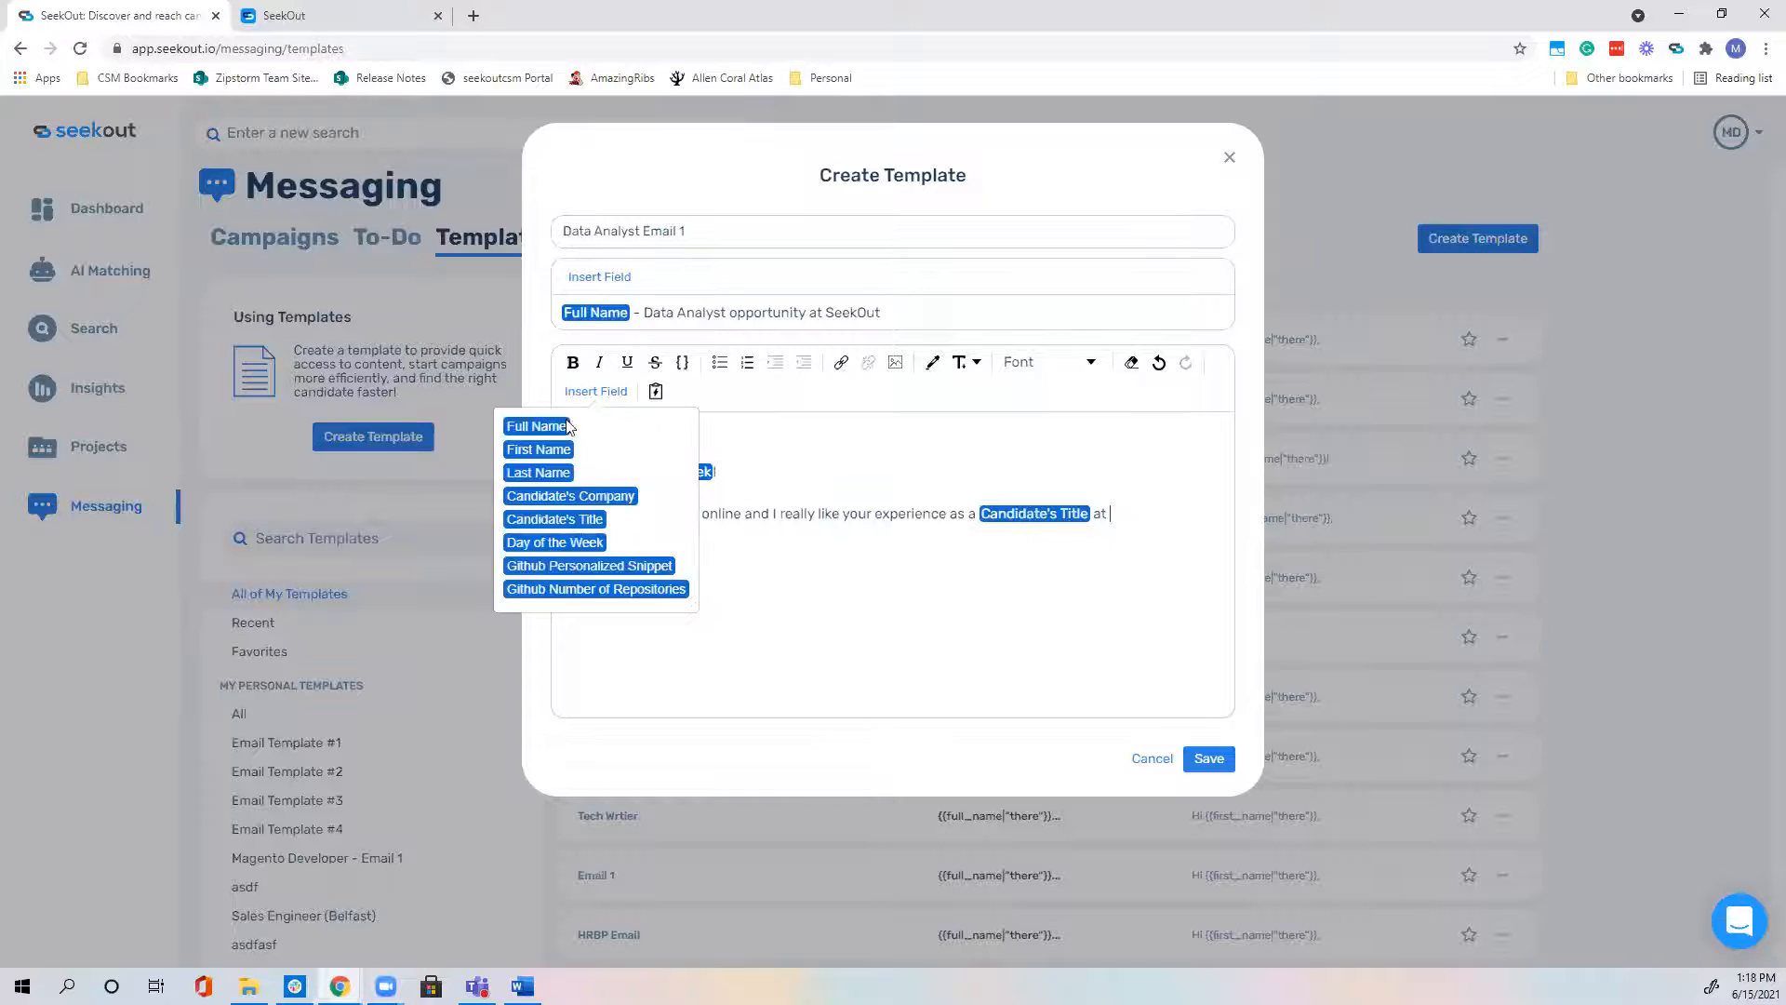
pyautogui.click(577, 498)
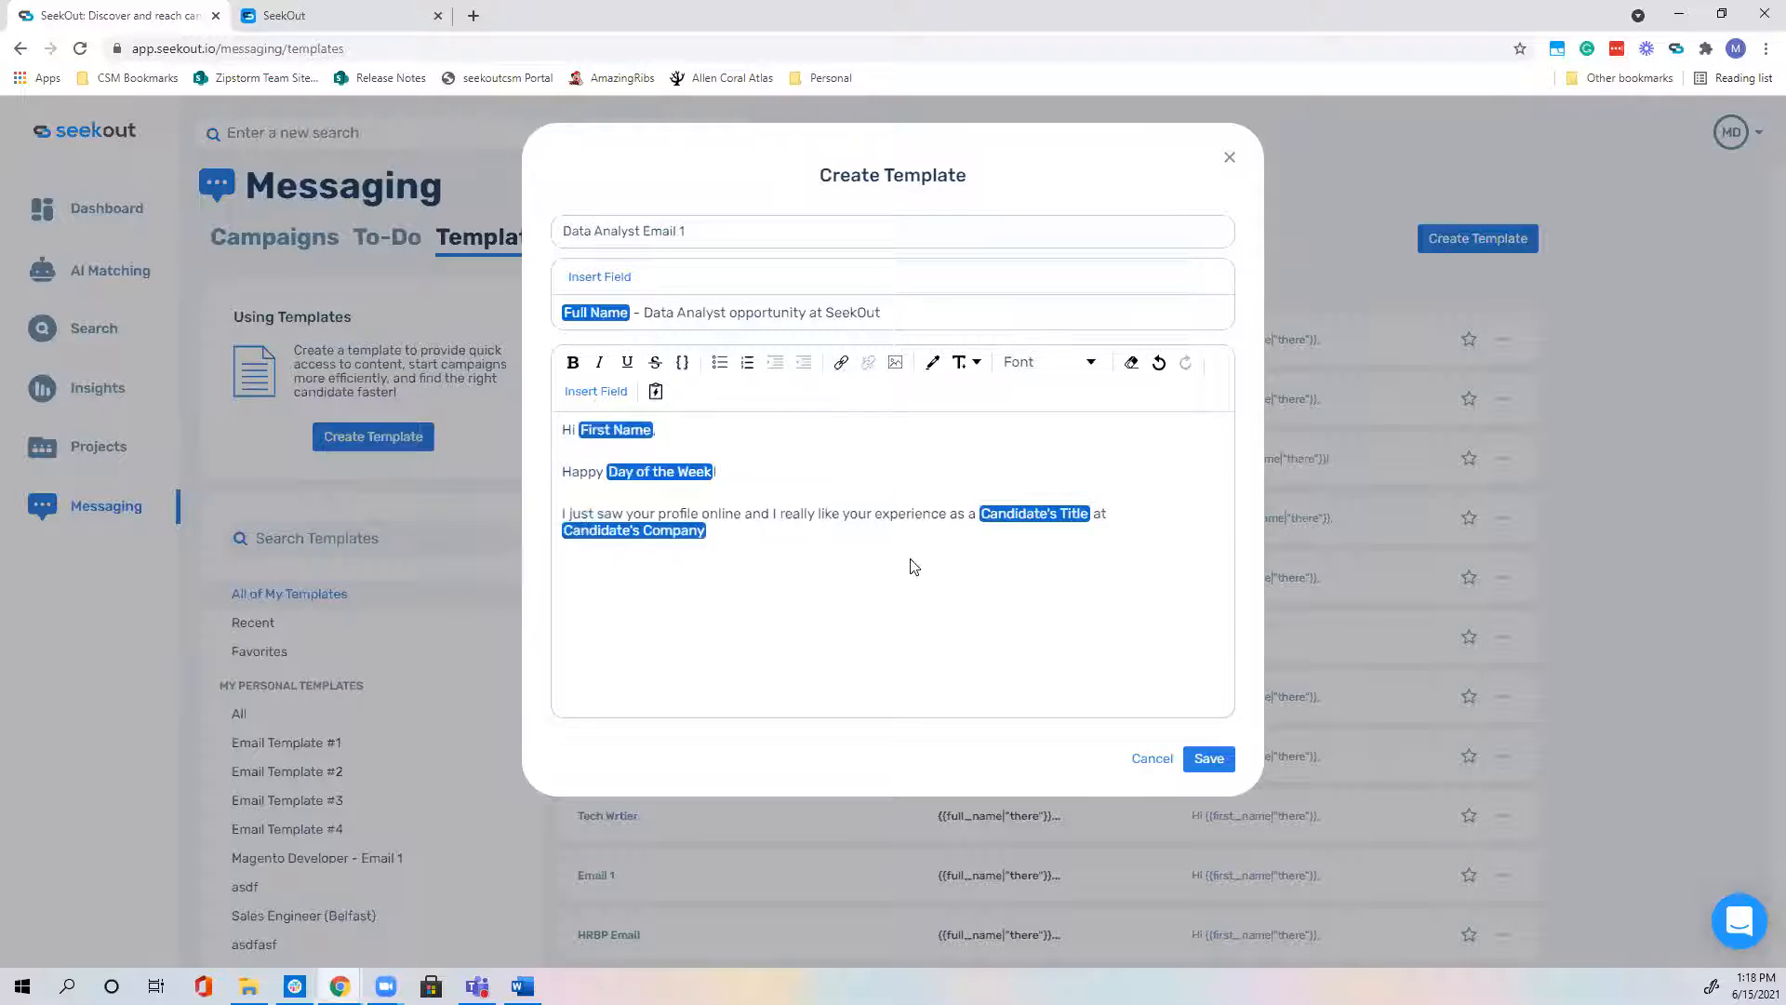
pyautogui.write("and thought you'd be a great fit for a Data Analyst role here at SeekOut!")
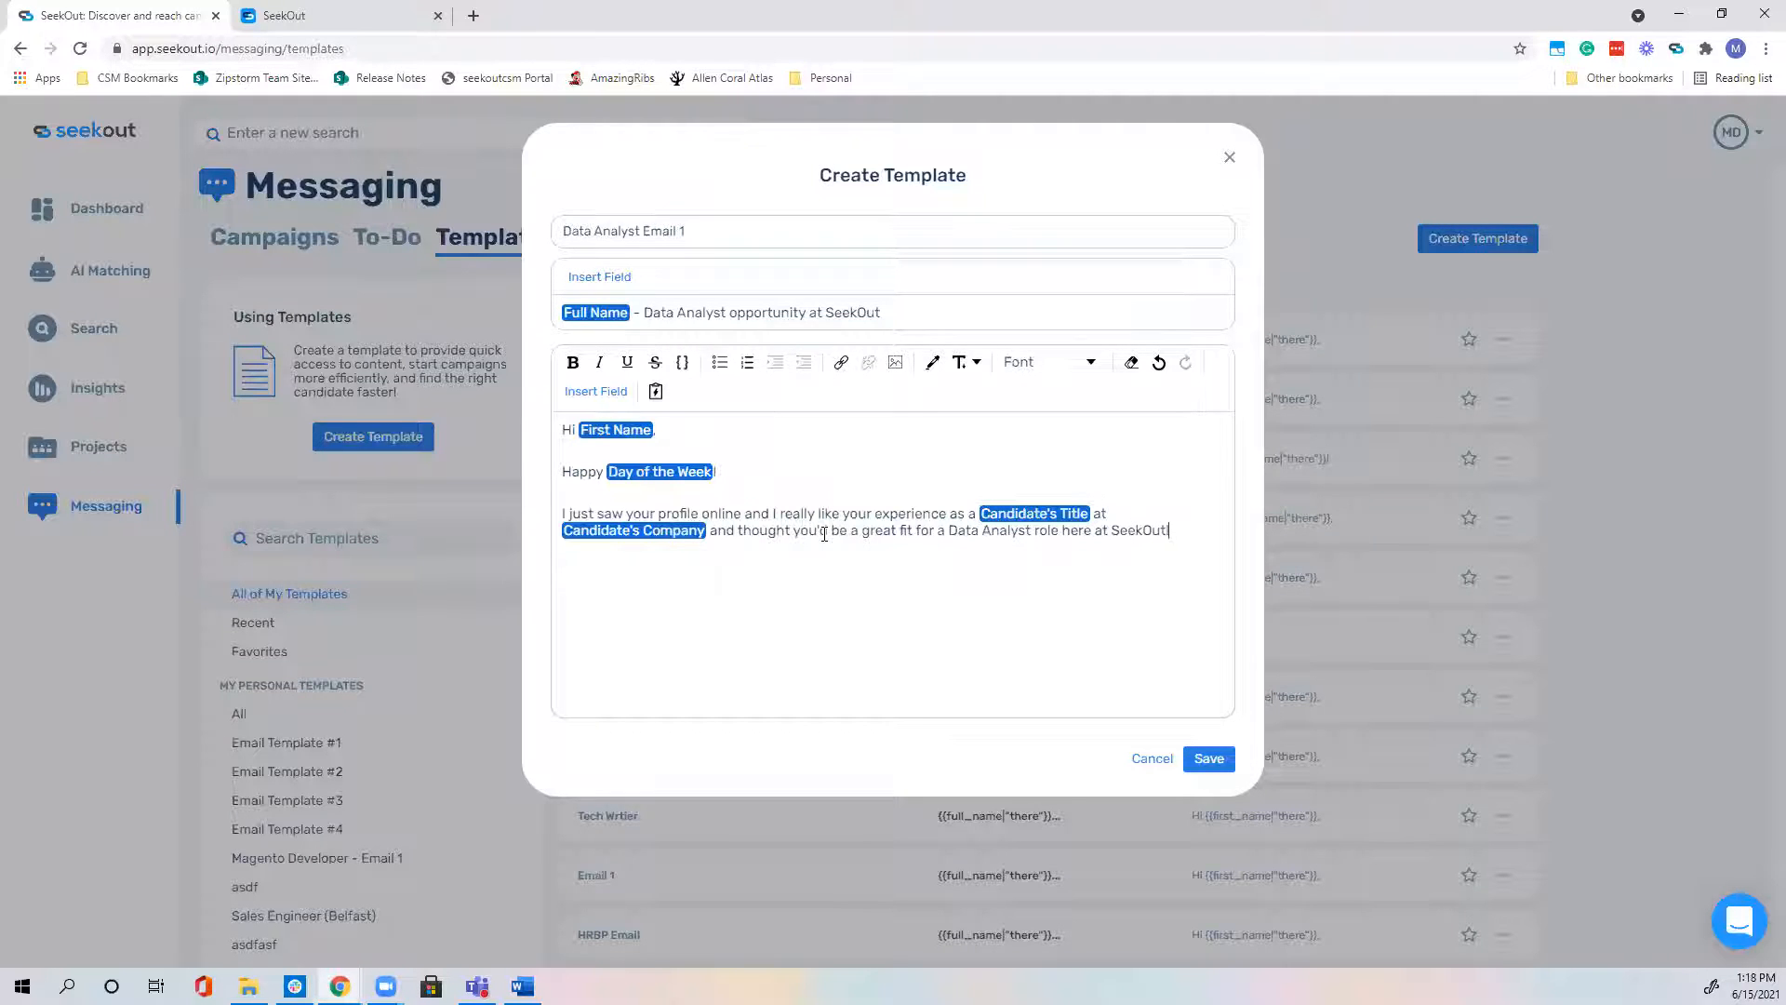
pyautogui.write('AR')
pyautogui.press('BackSpace')
pyautogui.press('BackSpace')
# Step: Save Data Analyst Email 1 and confirm it appears in the templates list
pyautogui.click(1211, 756)
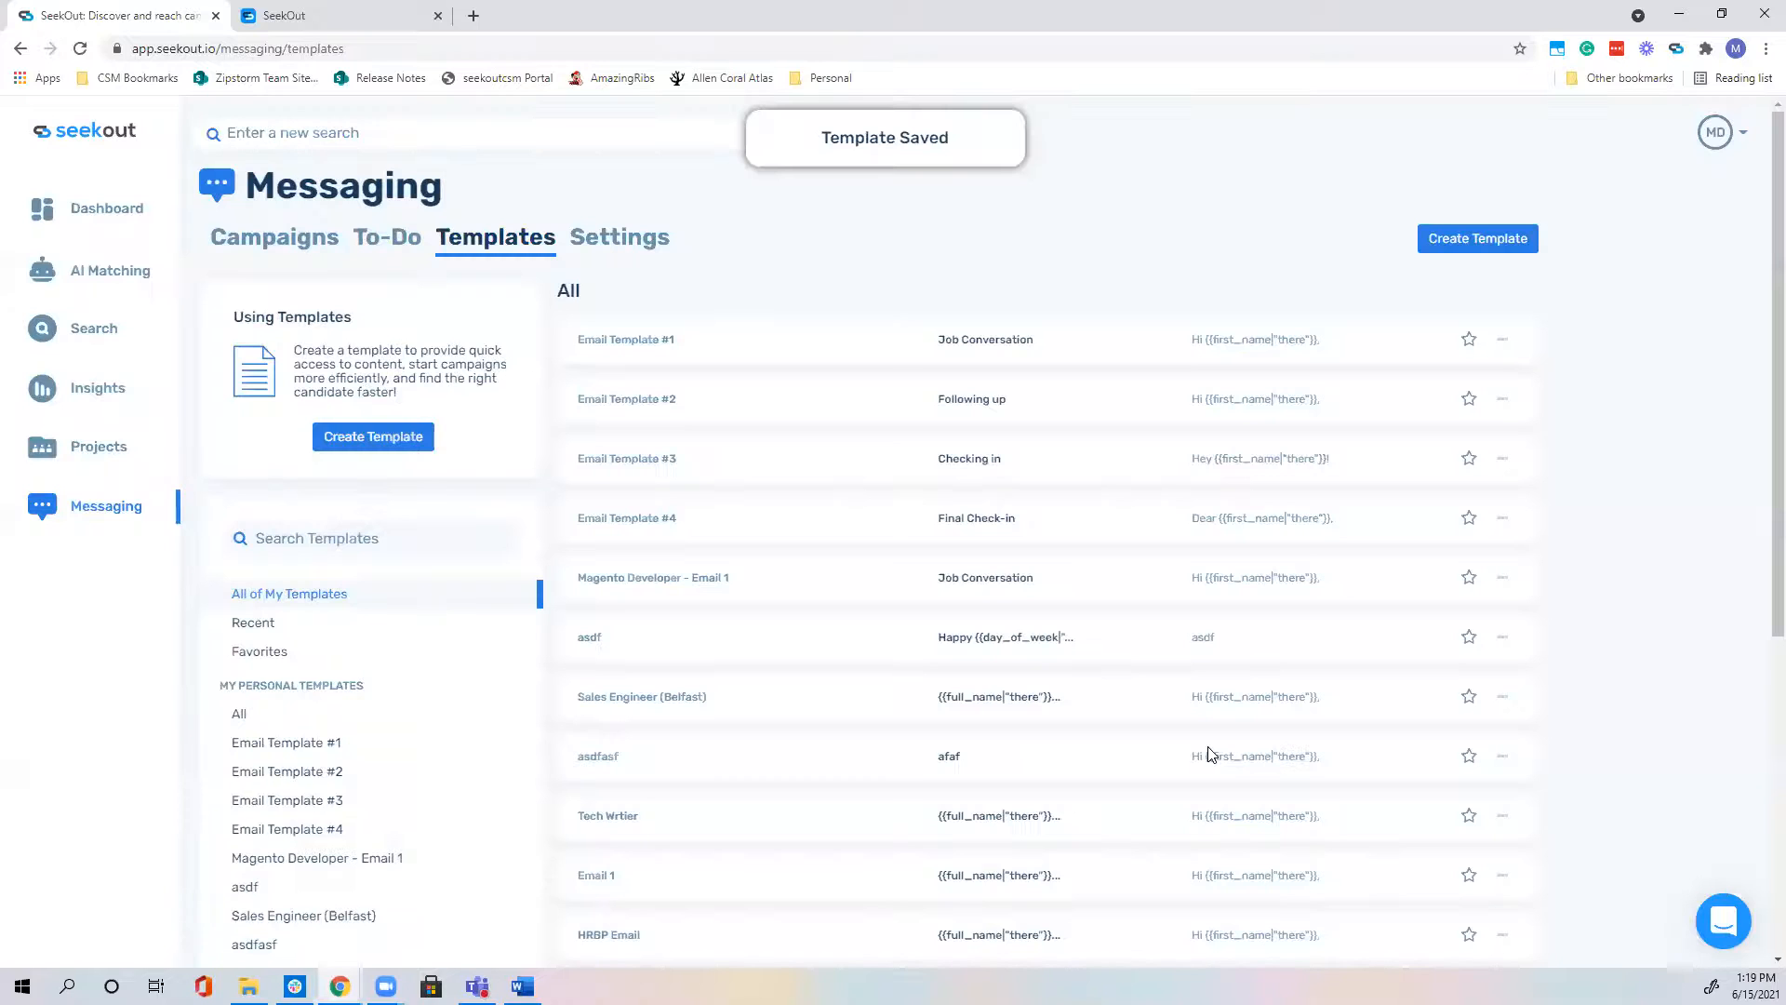
pyautogui.scroll(-6, 1204, 744)
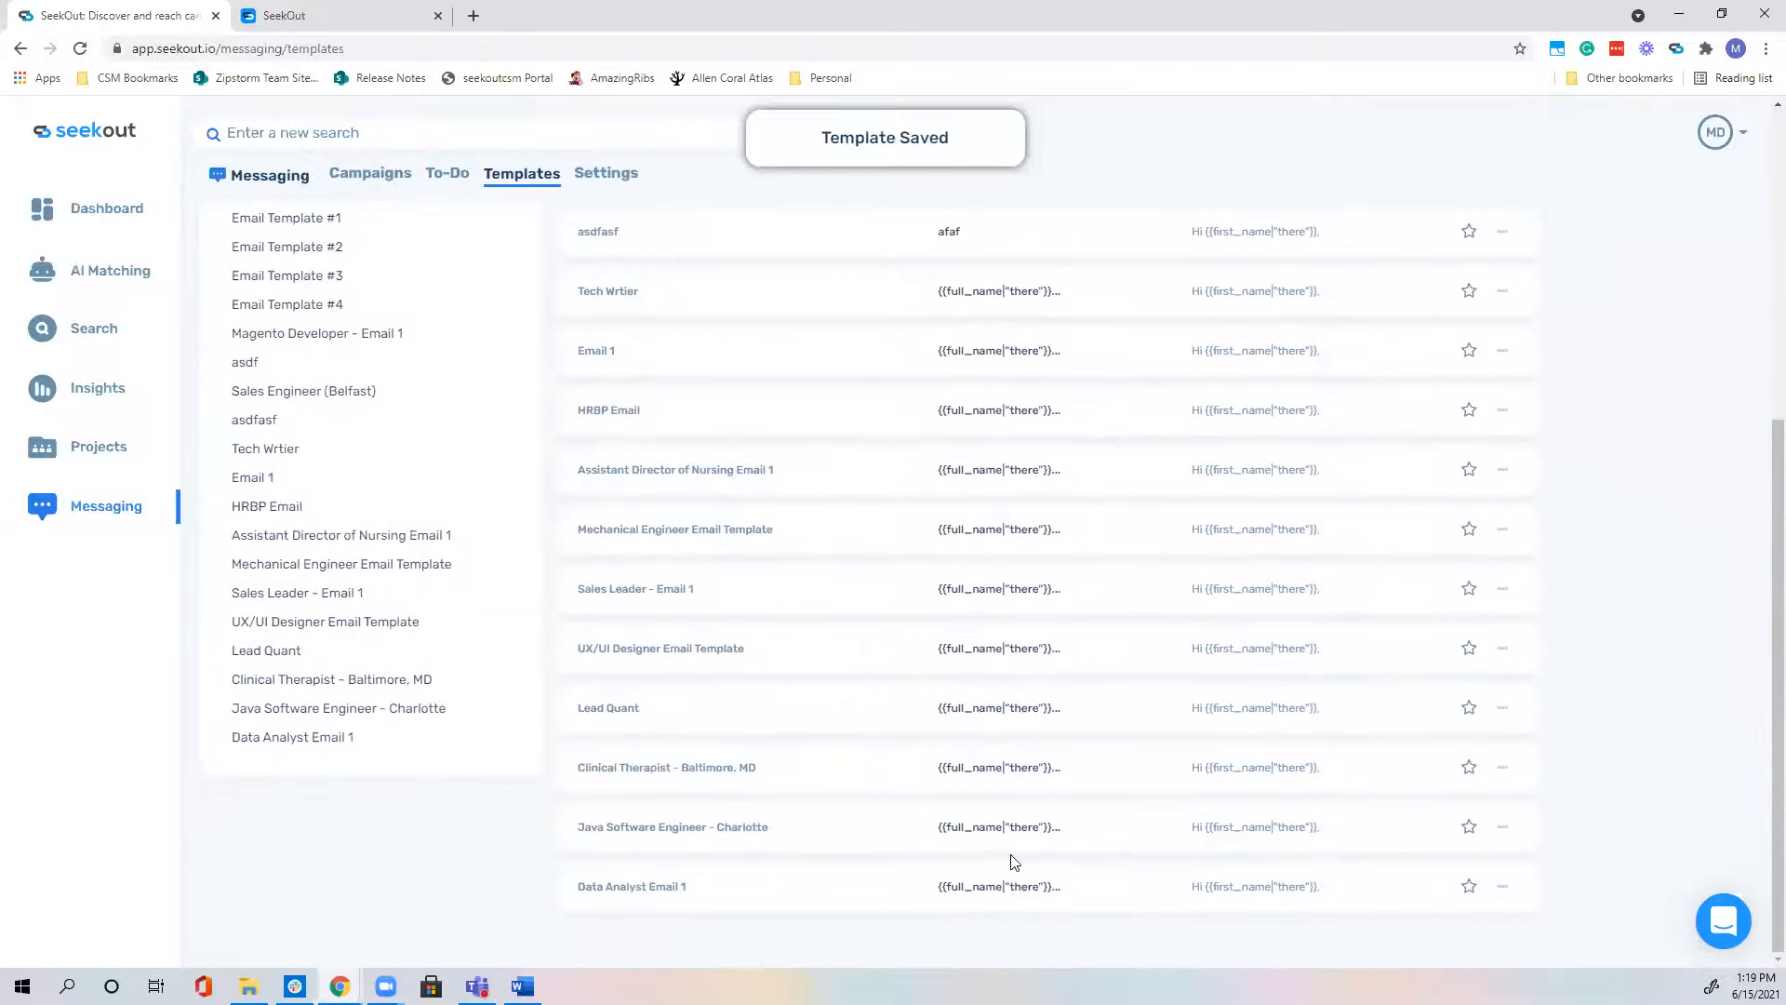
pyautogui.click(657, 895)
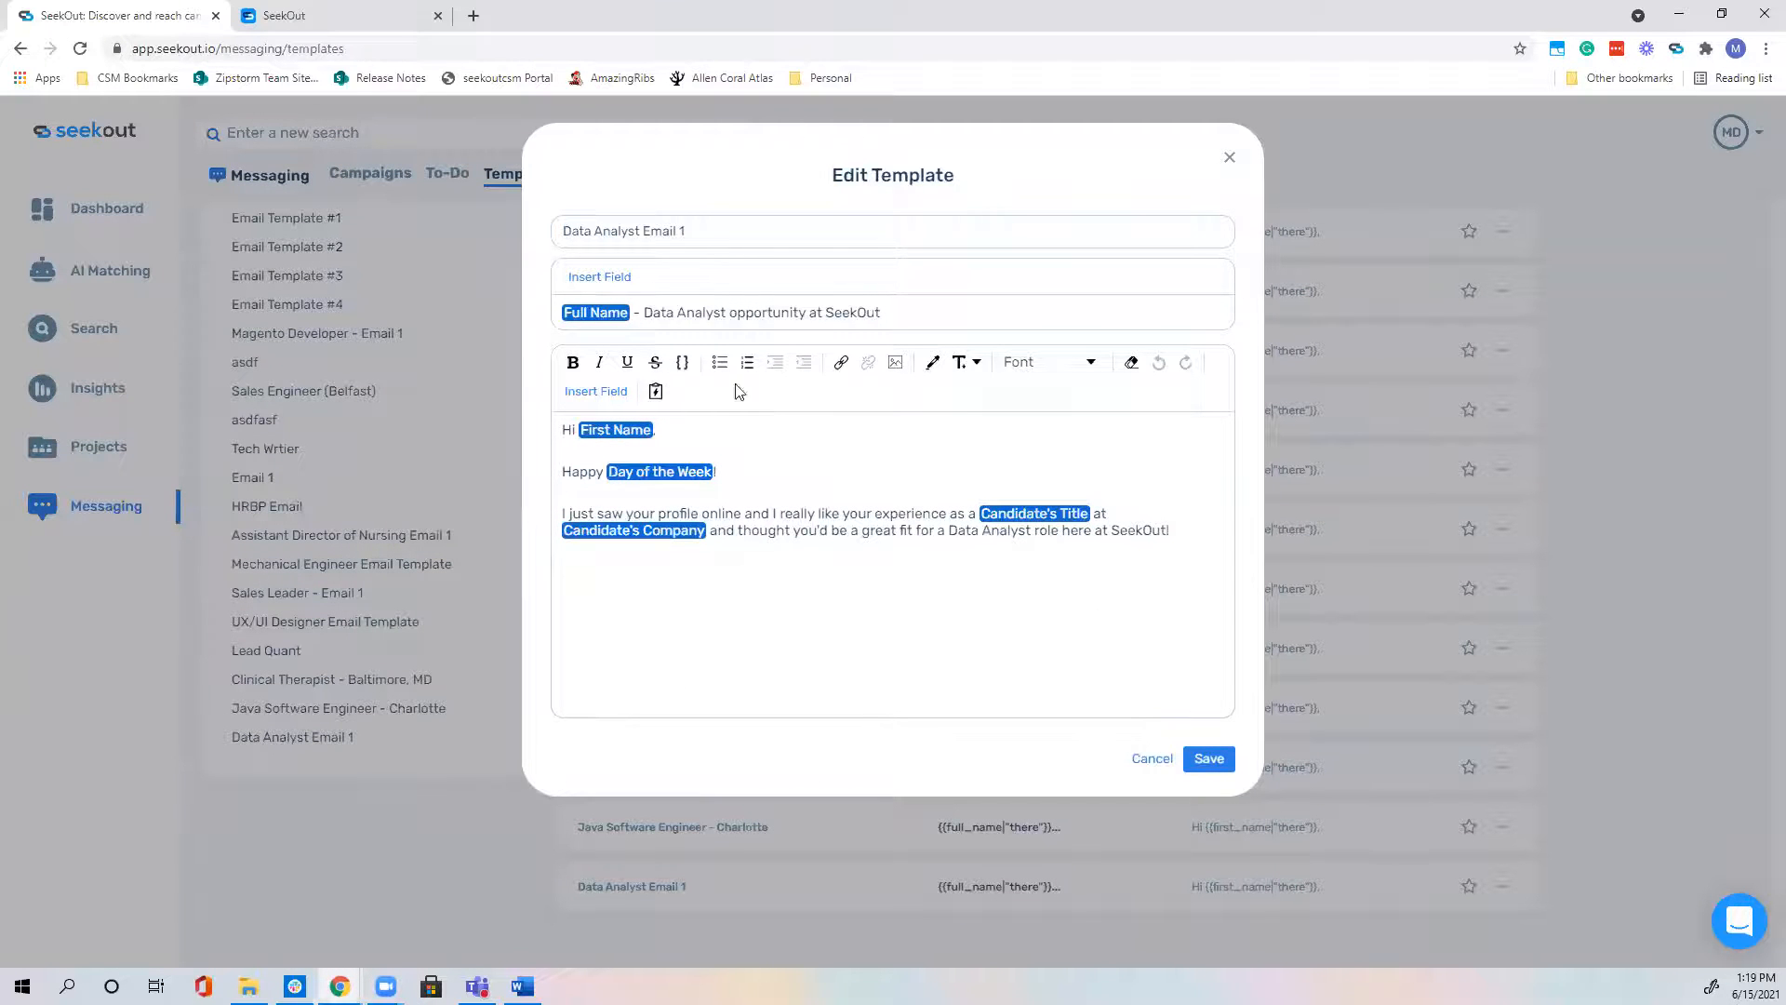
pyautogui.click(1152, 759)
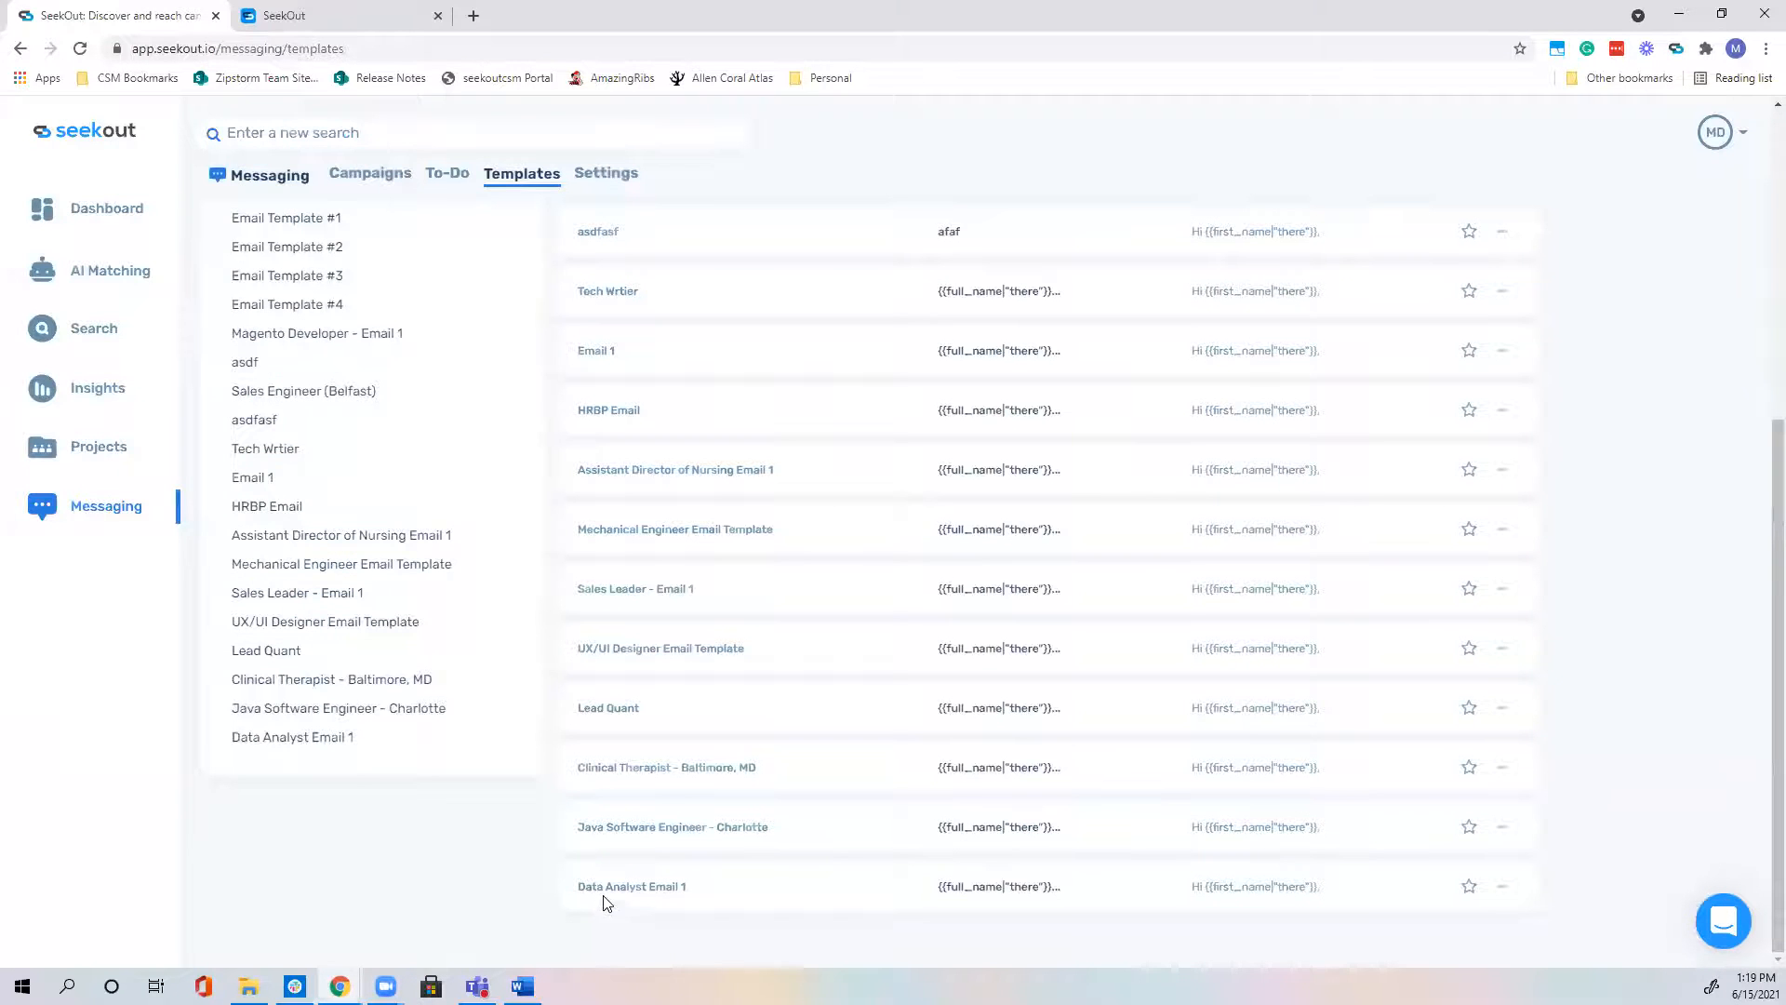
pyautogui.scroll(6, 655, 853)
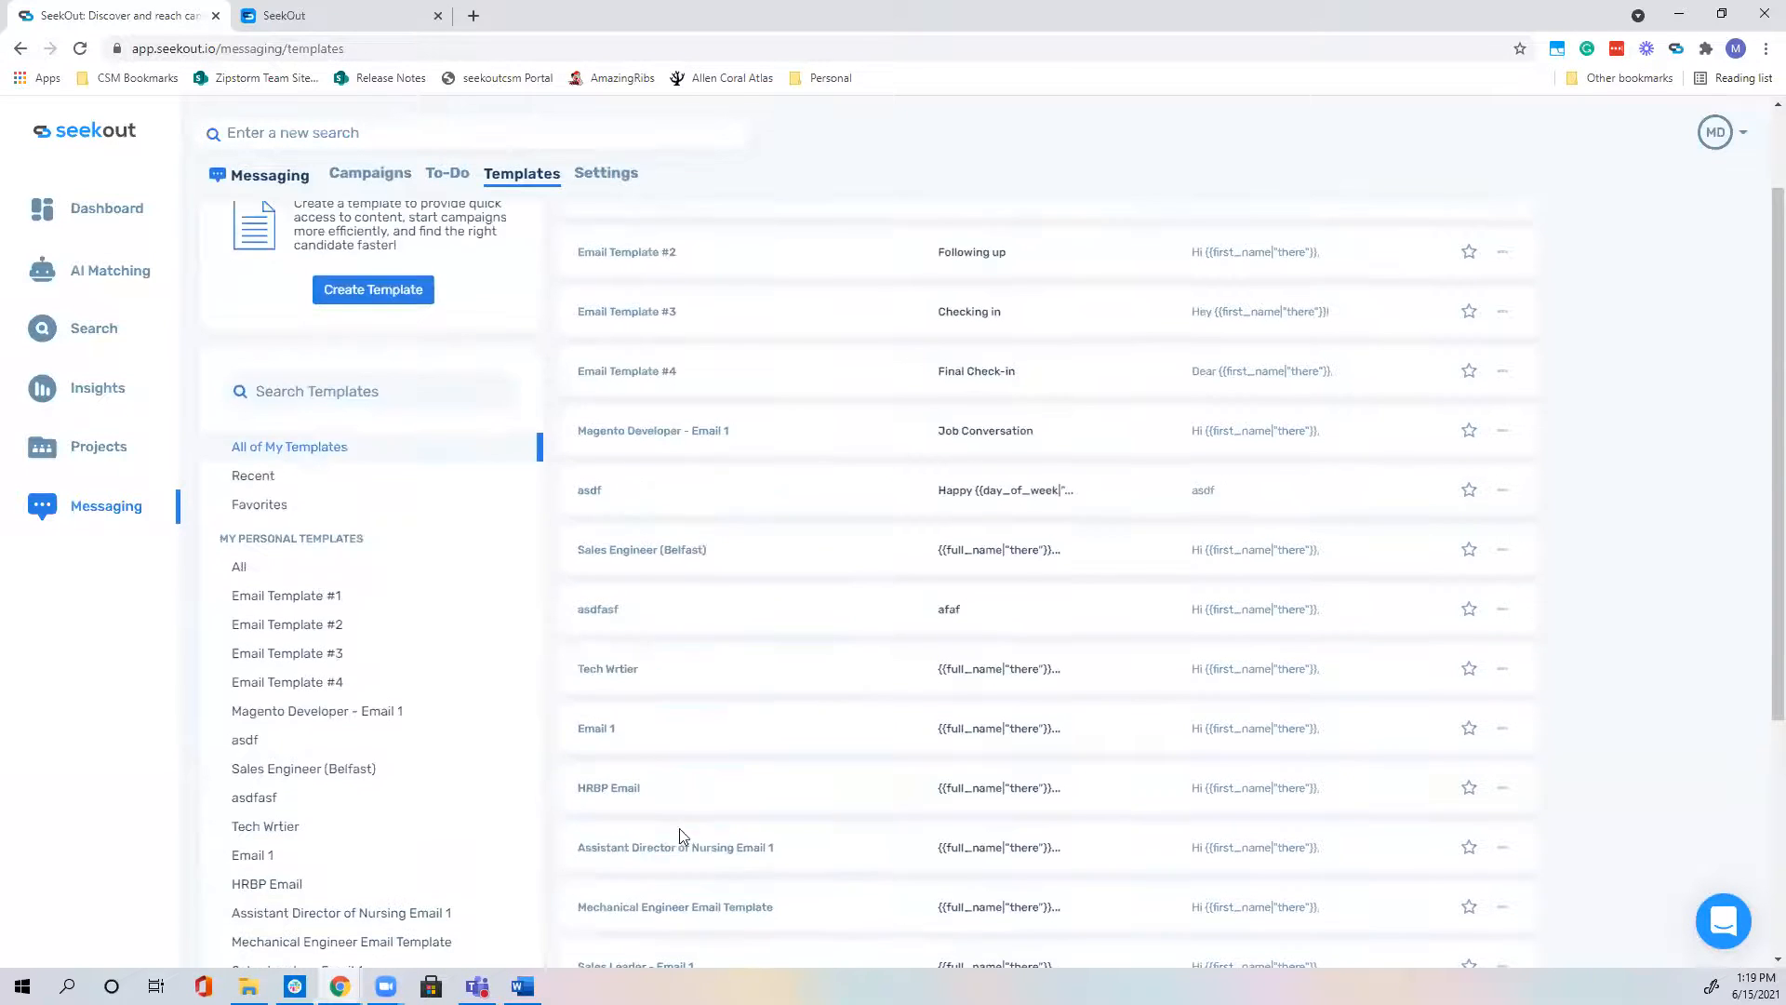
# Step: Start a new 'Follow up' template with the subject 'Following up'
pyautogui.click(1479, 239)
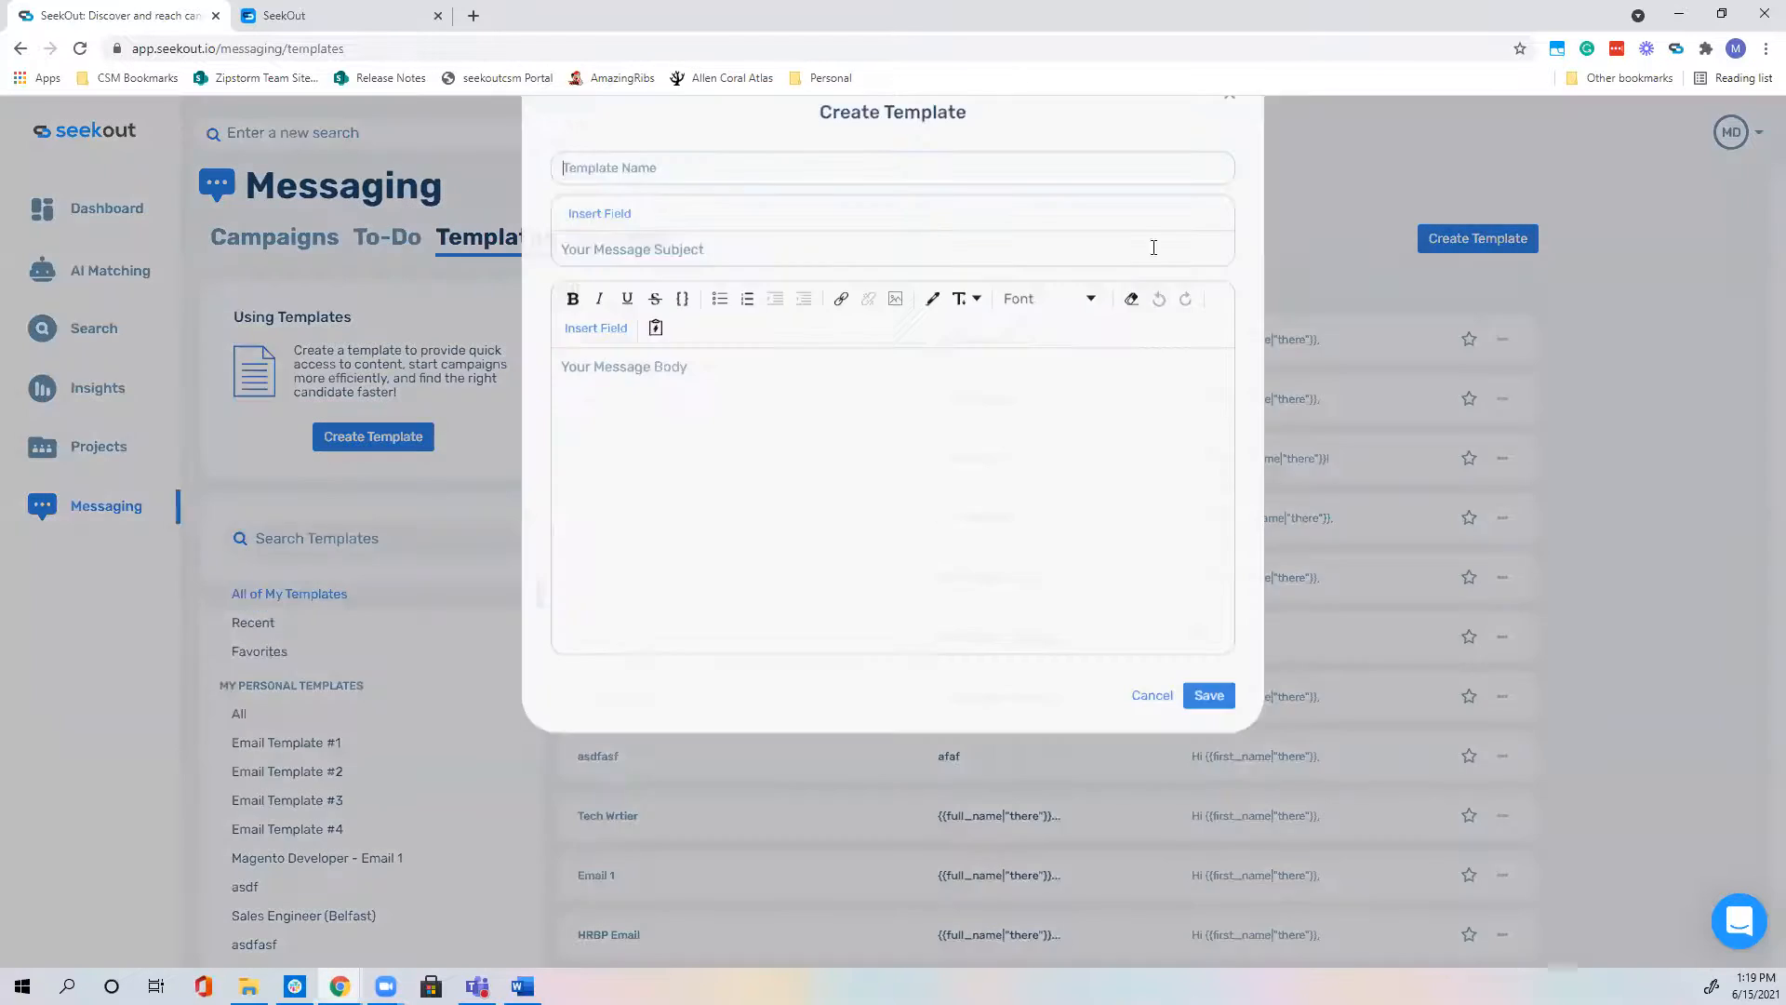
pyautogui.write('Followin')
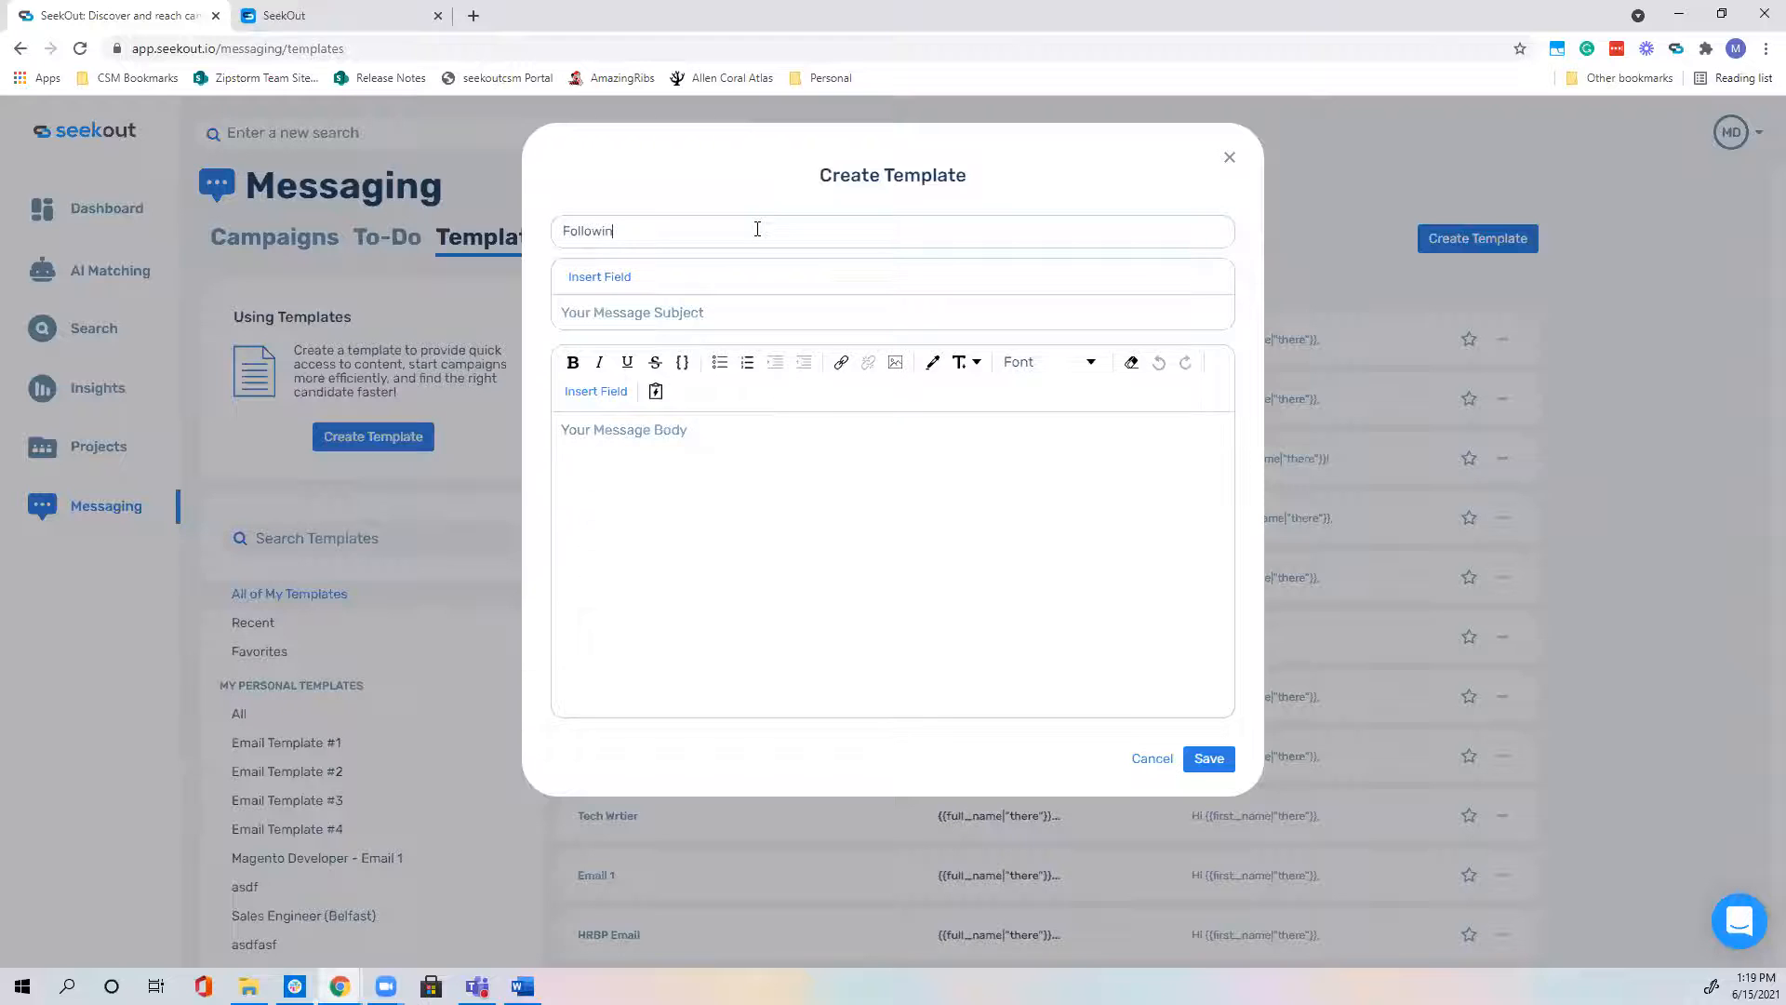
pyautogui.write('up')
pyautogui.press('Tab')
pyautogui.press('Tab')
pyautogui.write('Following up')
pyautogui.press('Tab')
pyautogui.press('Tab')
# Step: Write a 'Hi' + First Name follow-up body about the Data Analyst role, then save
pyautogui.write('Hi')
pyautogui.click(596, 391)
pyautogui.click(534, 422)
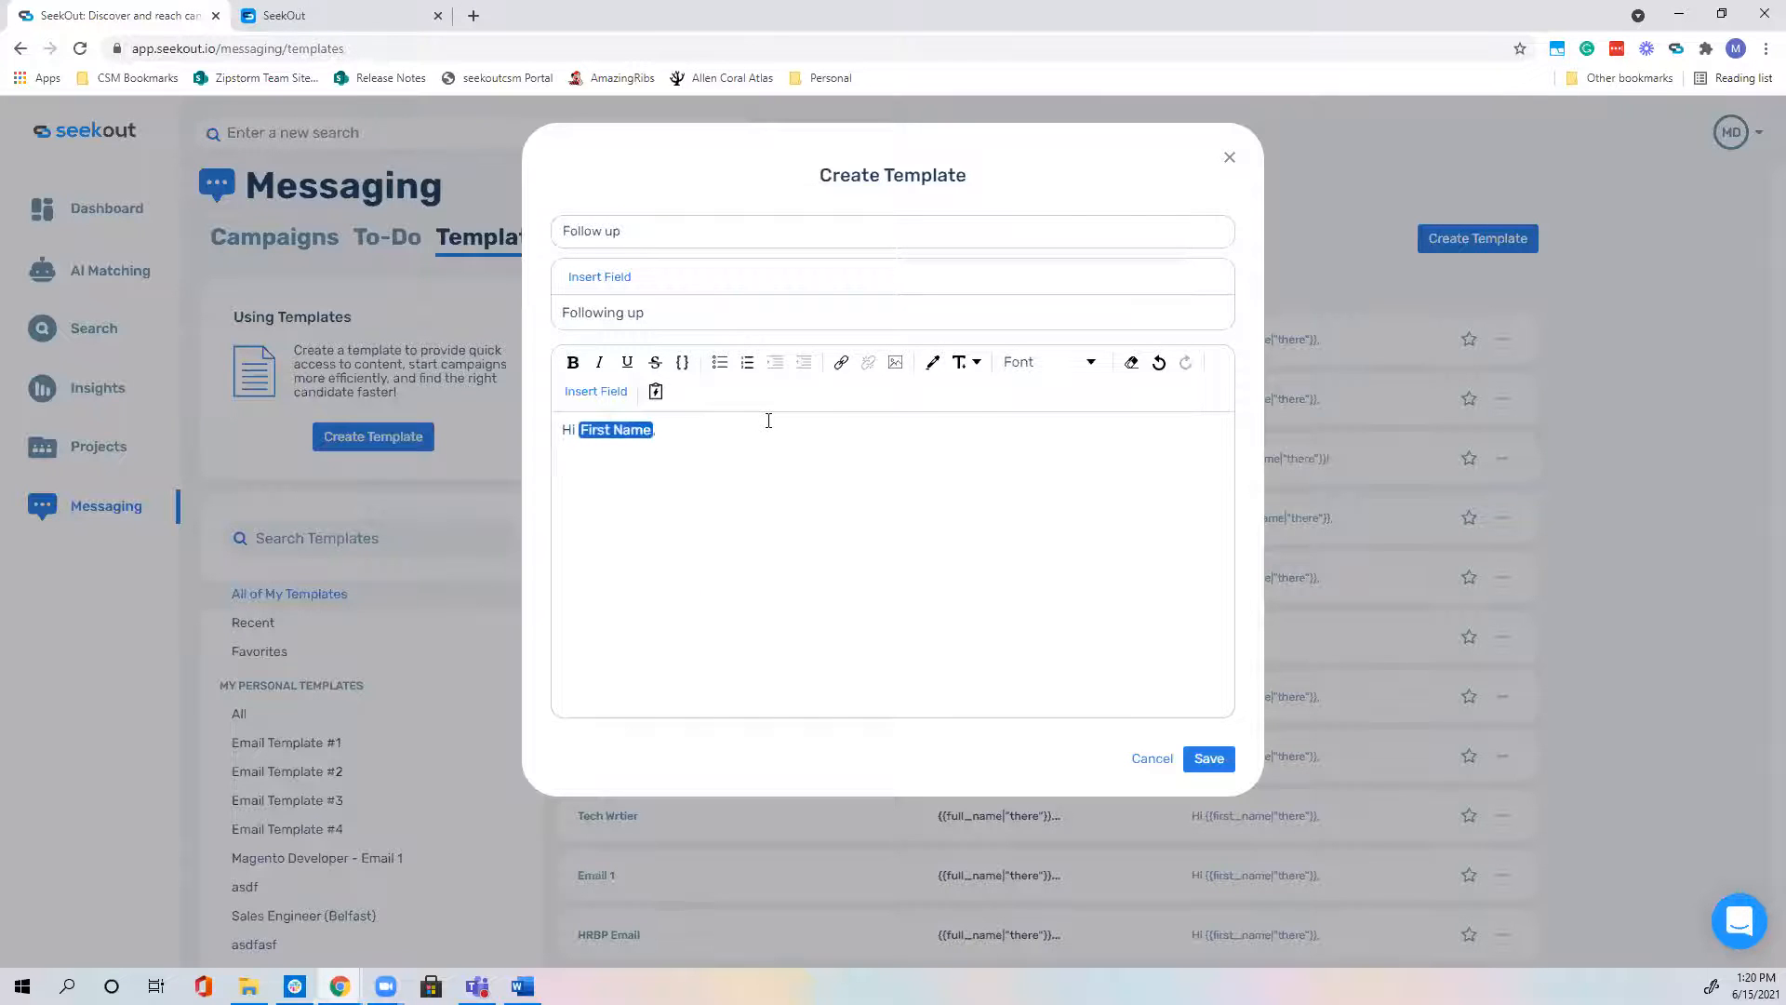
pyautogui.write('I reached out a few')
pyautogui.write(' days ago an')
pyautogui.write('d and wanted to see ')
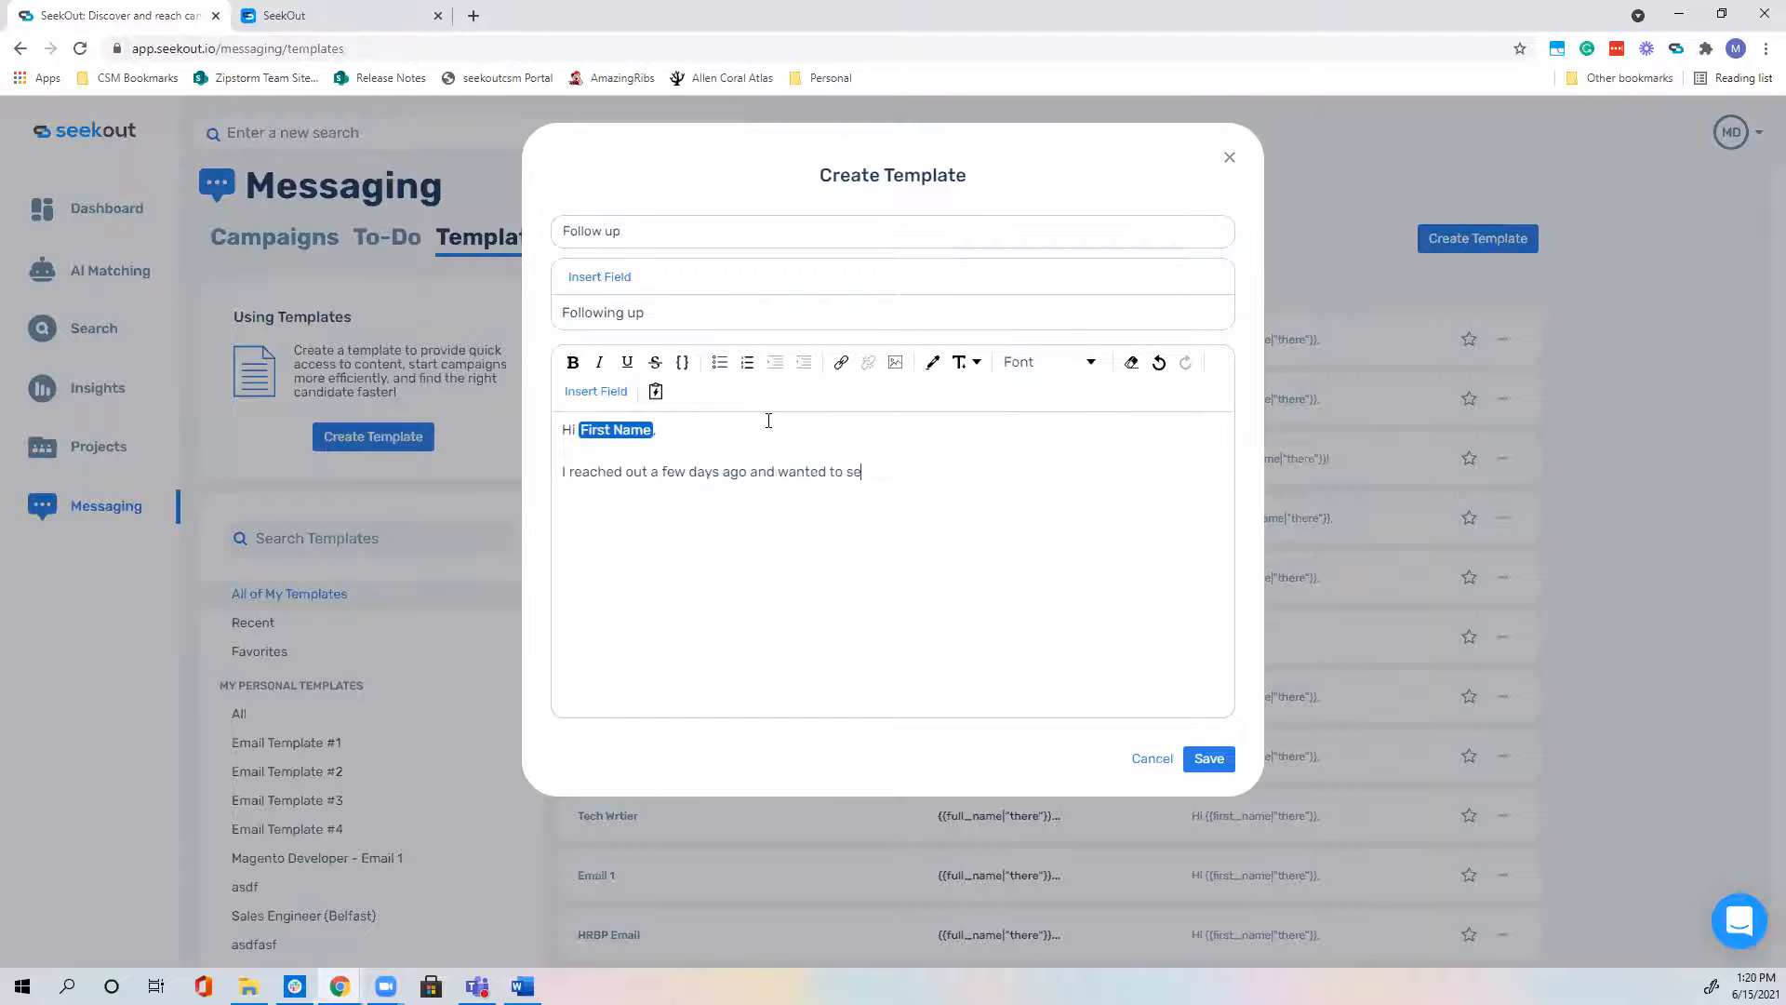
pyautogui.write('if you would be interested in scheduling a time t')
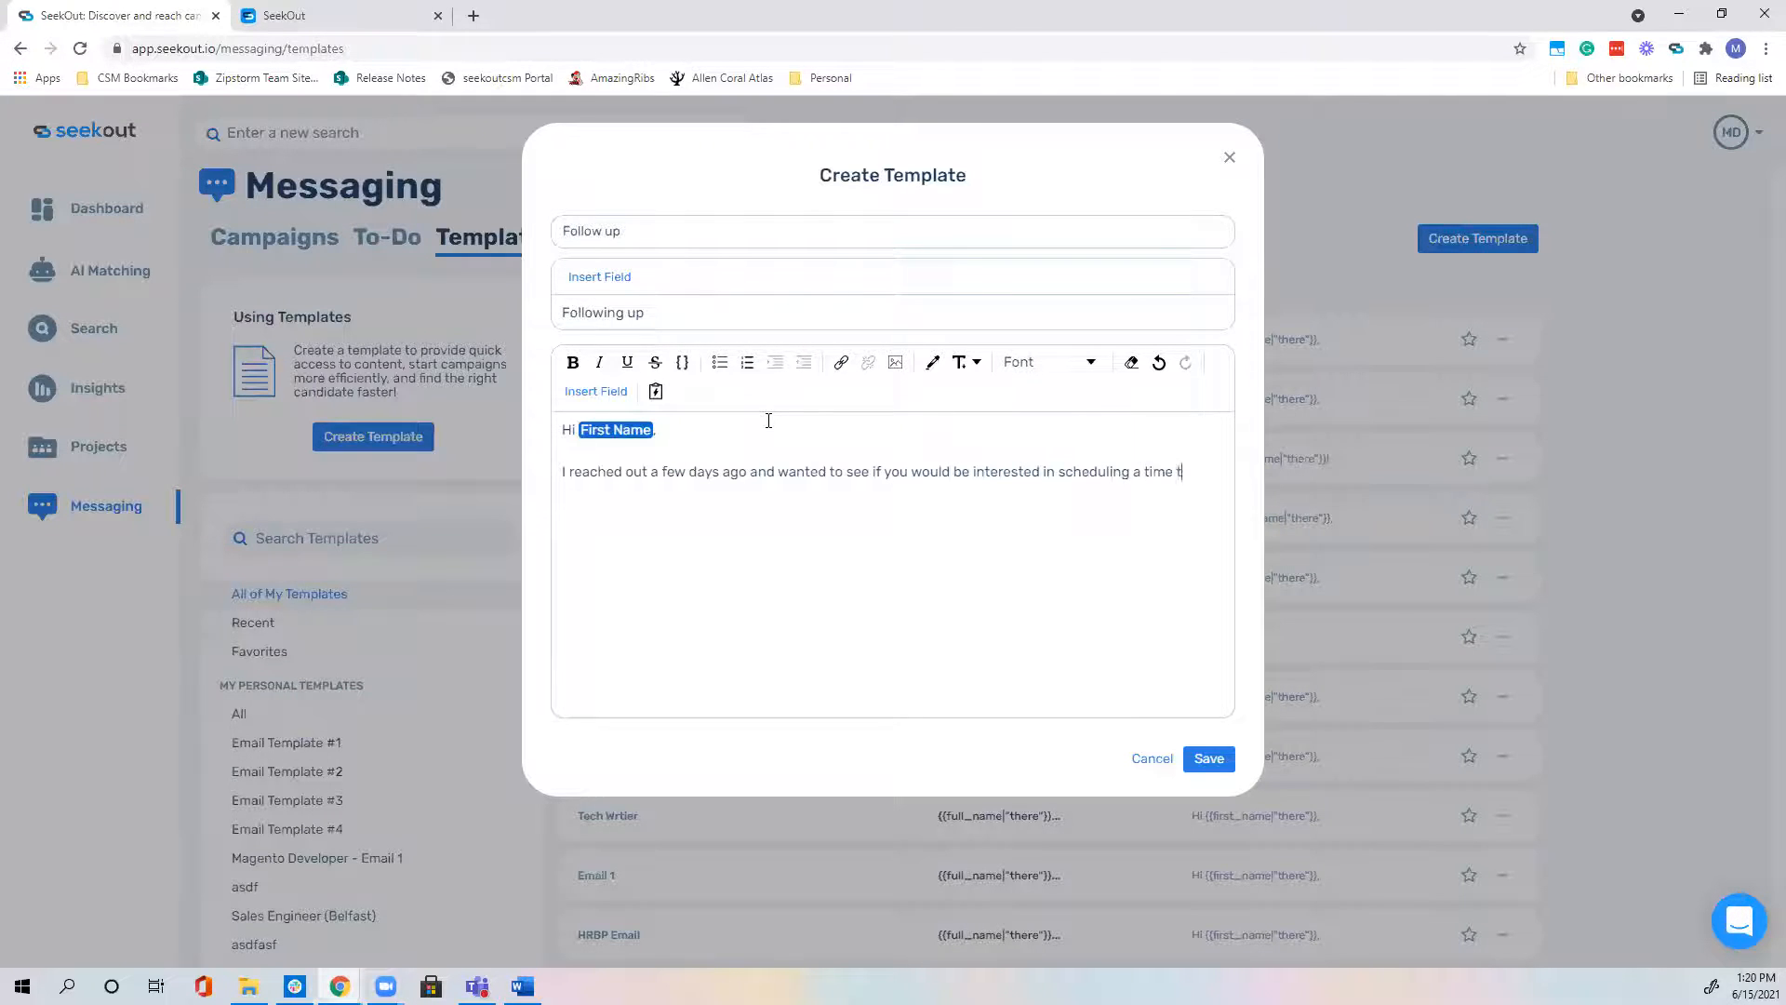
pyautogui.write('o discuss the Data Anl')
pyautogui.press('BackSpace')
pyautogui.write('alyst role')
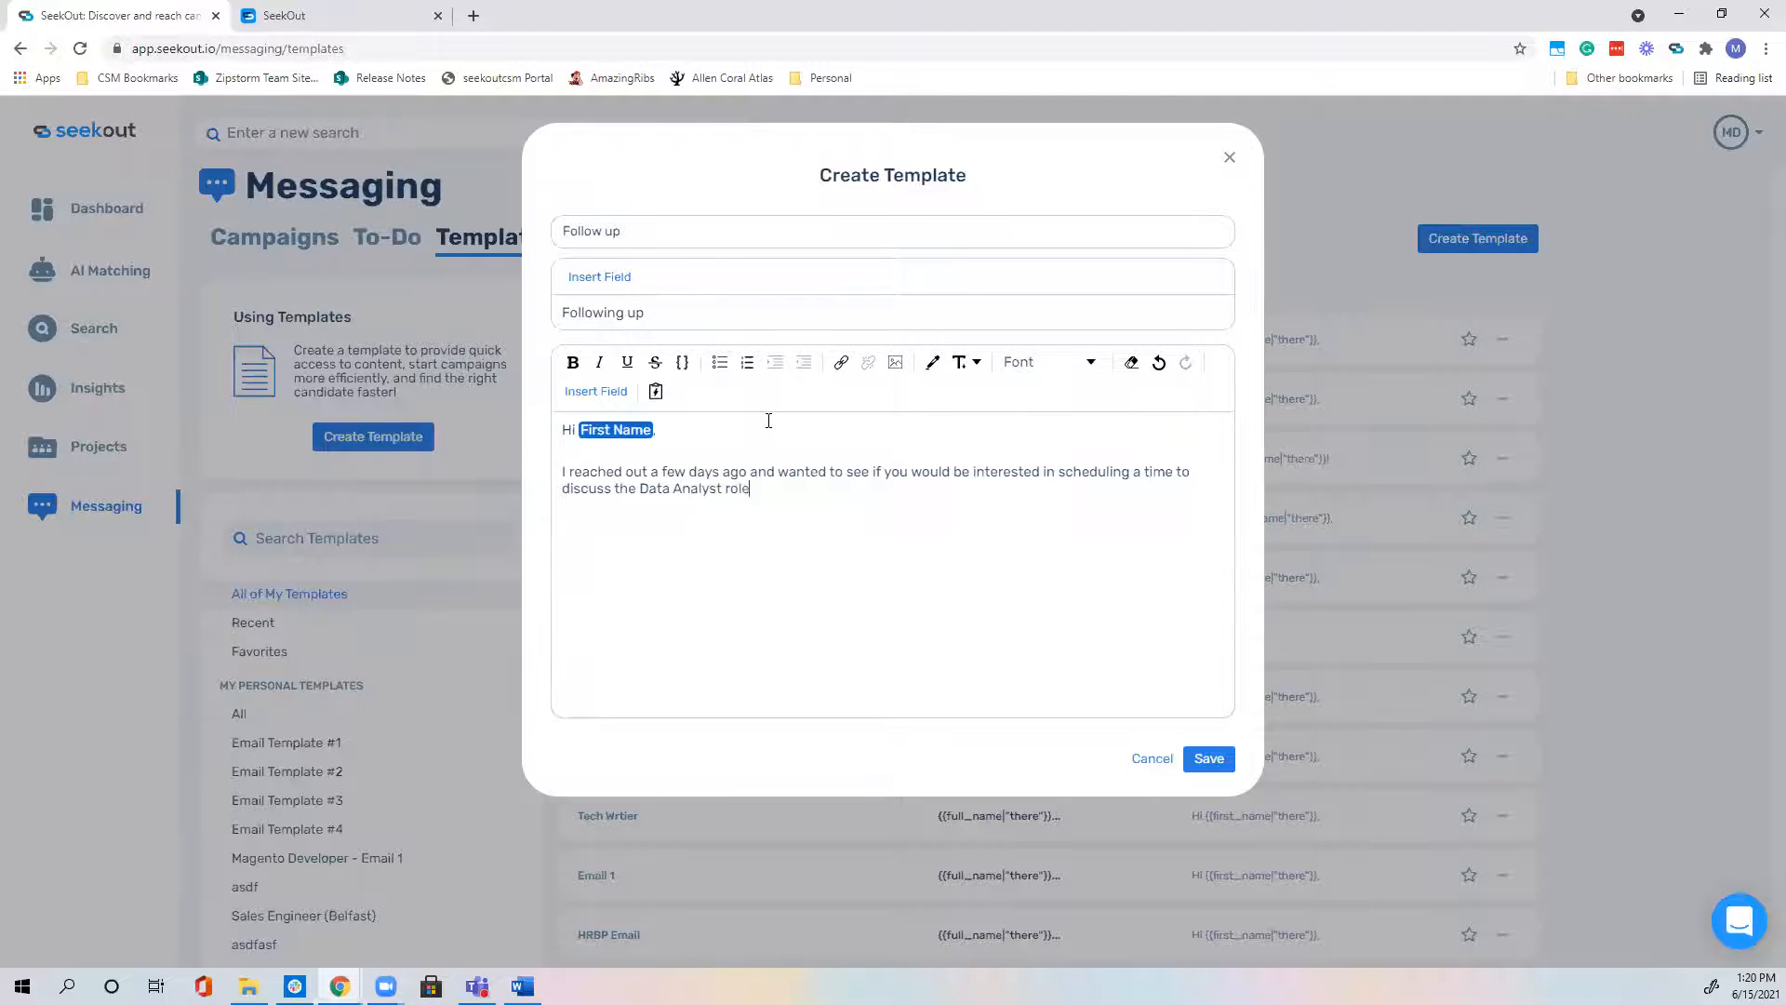
pyautogui.write(' we have available here at SeekOut.')
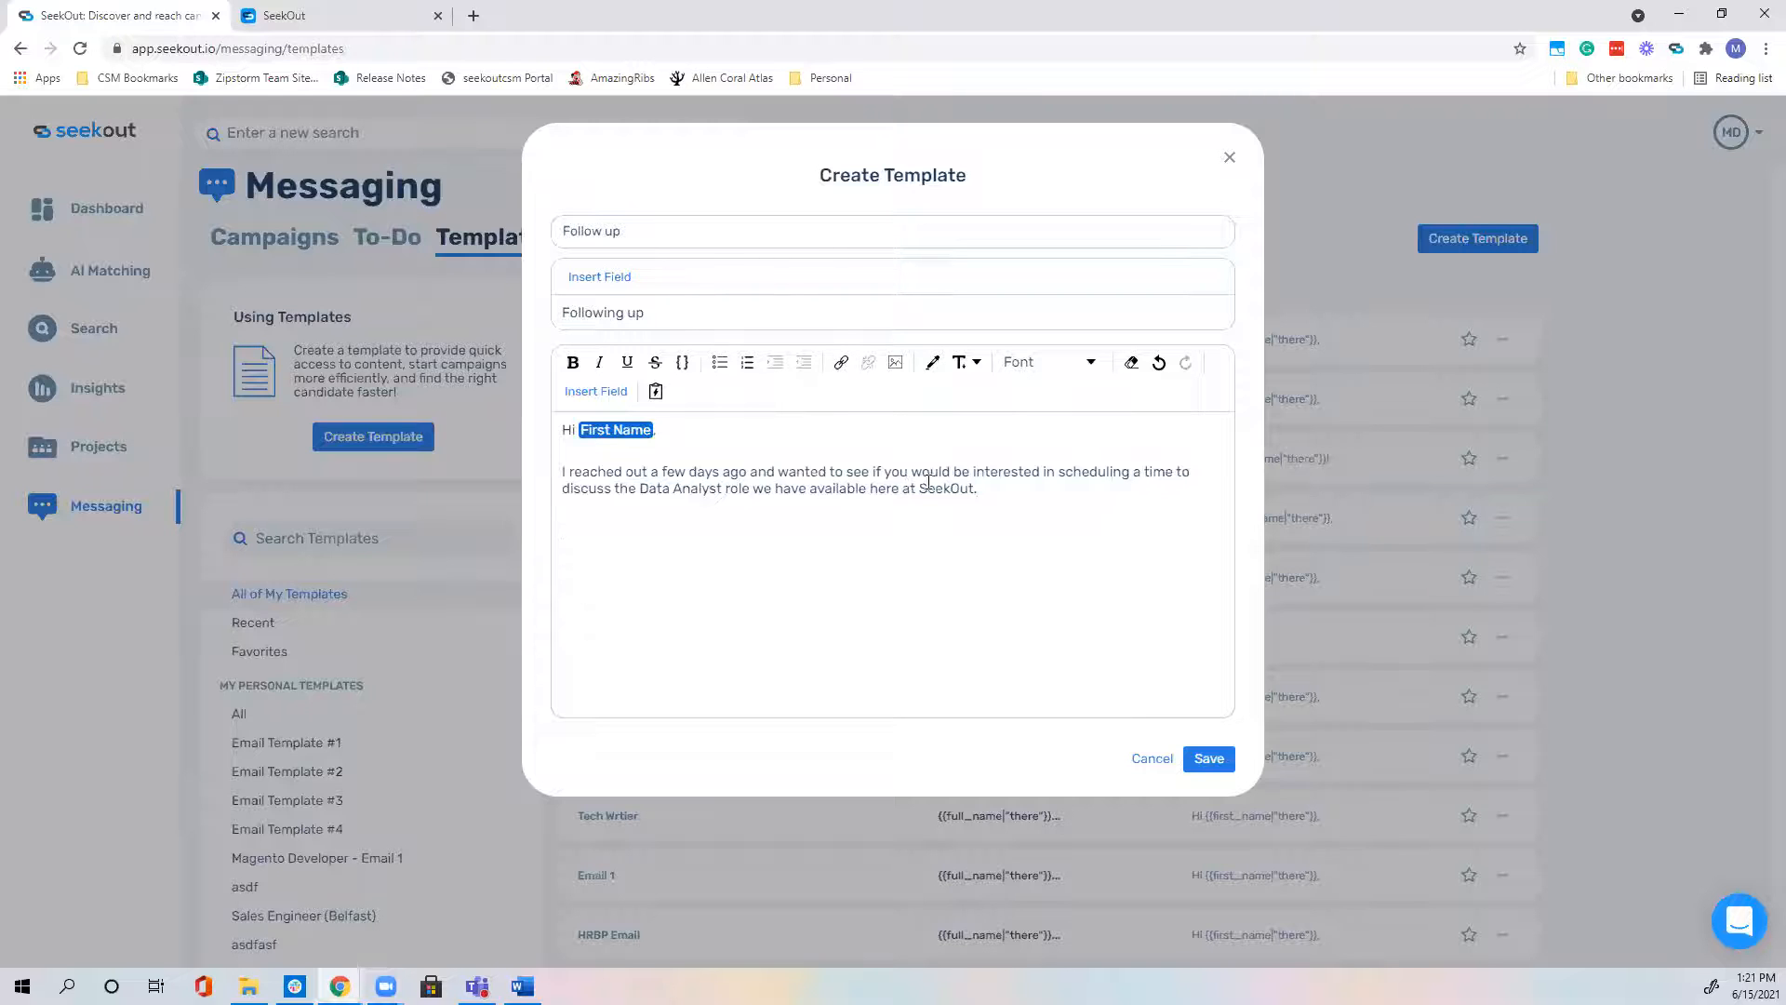
pyautogui.click(1208, 758)
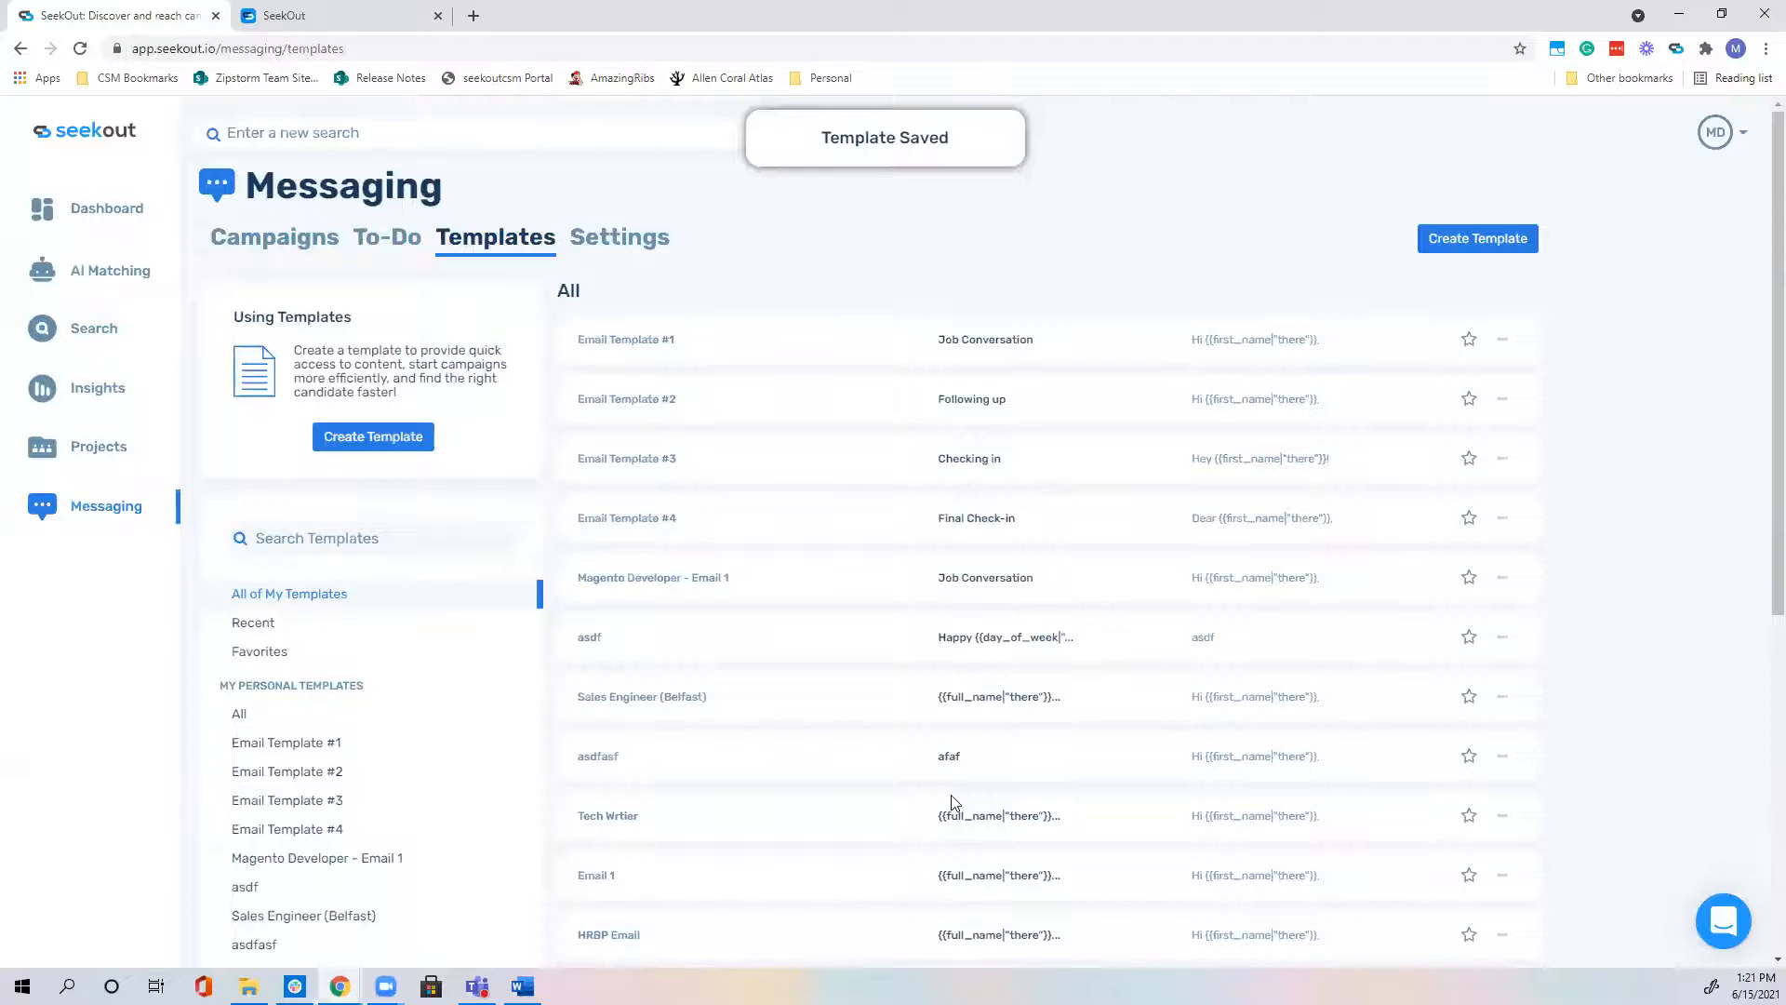
# Step: Open Email Template #3 to review its 'Checking in' message about the Customer Success role
pyautogui.click(618, 472)
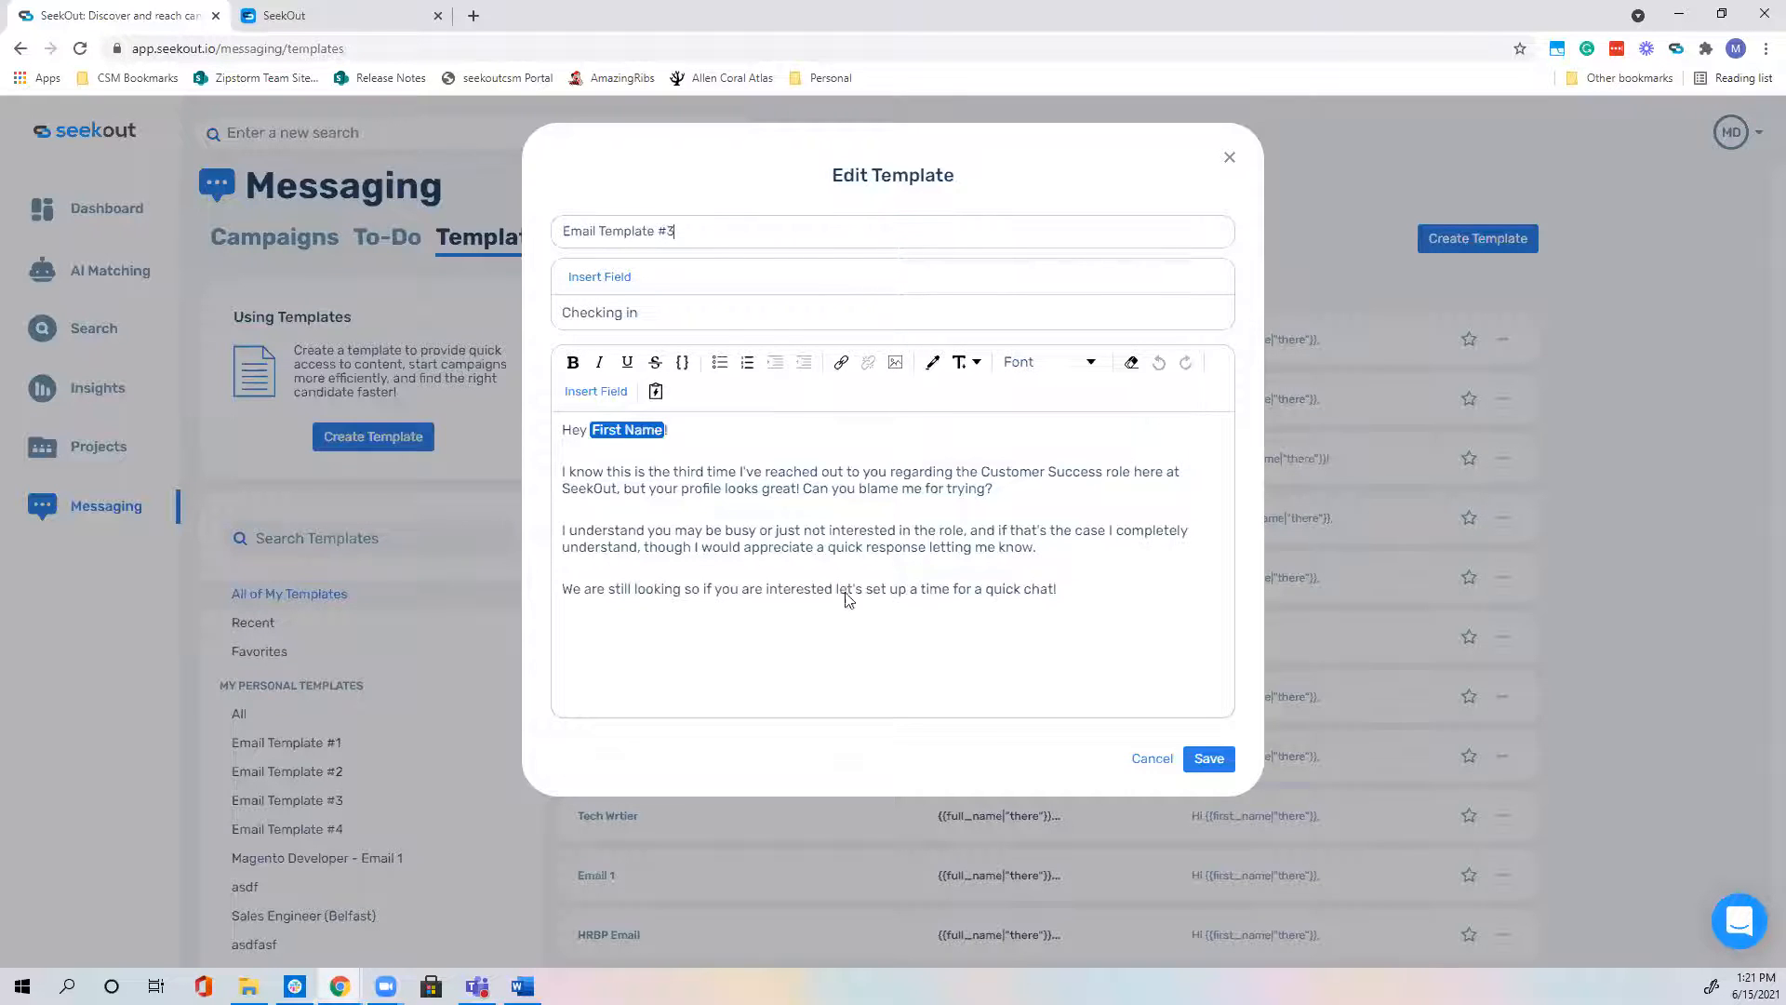
# Step: Leave Template #3 unchanged, then fix 'wtihn' to 'within' in Email Template #4 and save
pyautogui.click(1158, 761)
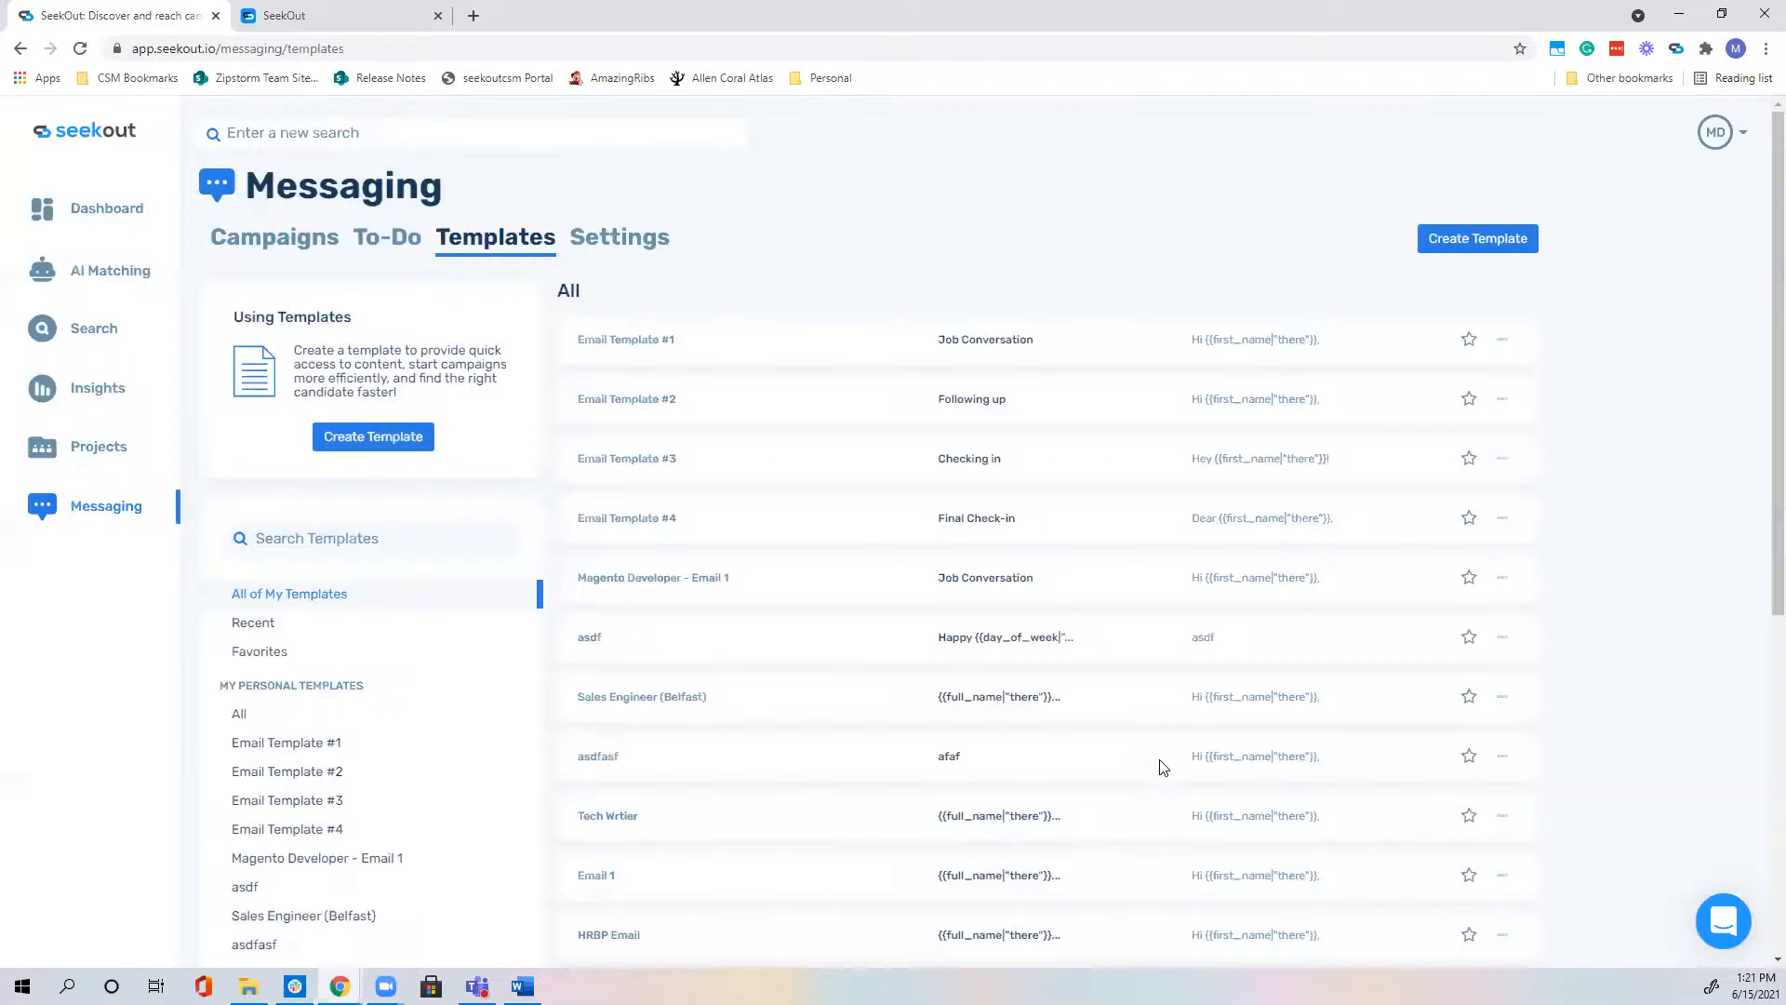
pyautogui.click(660, 531)
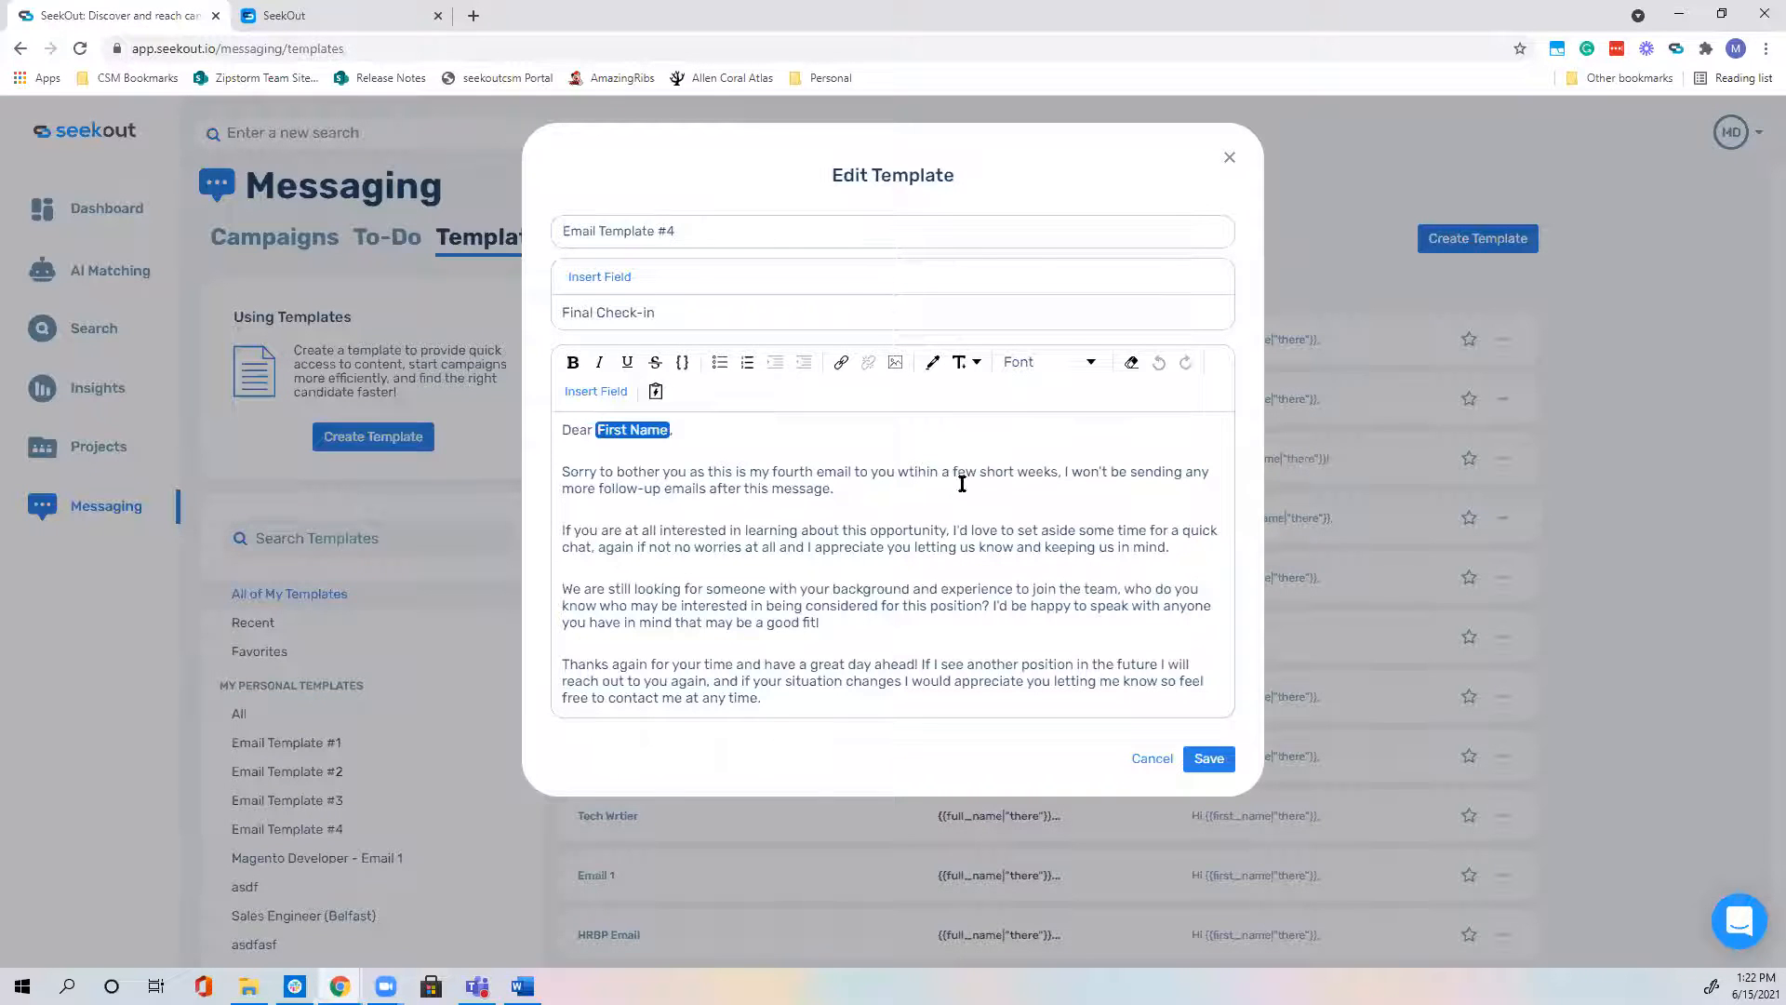
pyautogui.click(927, 470)
pyautogui.press('BackSpace')
pyautogui.press('BackSpace')
pyautogui.press('BackSpace')
pyautogui.write('ithi')
pyautogui.click(1217, 766)
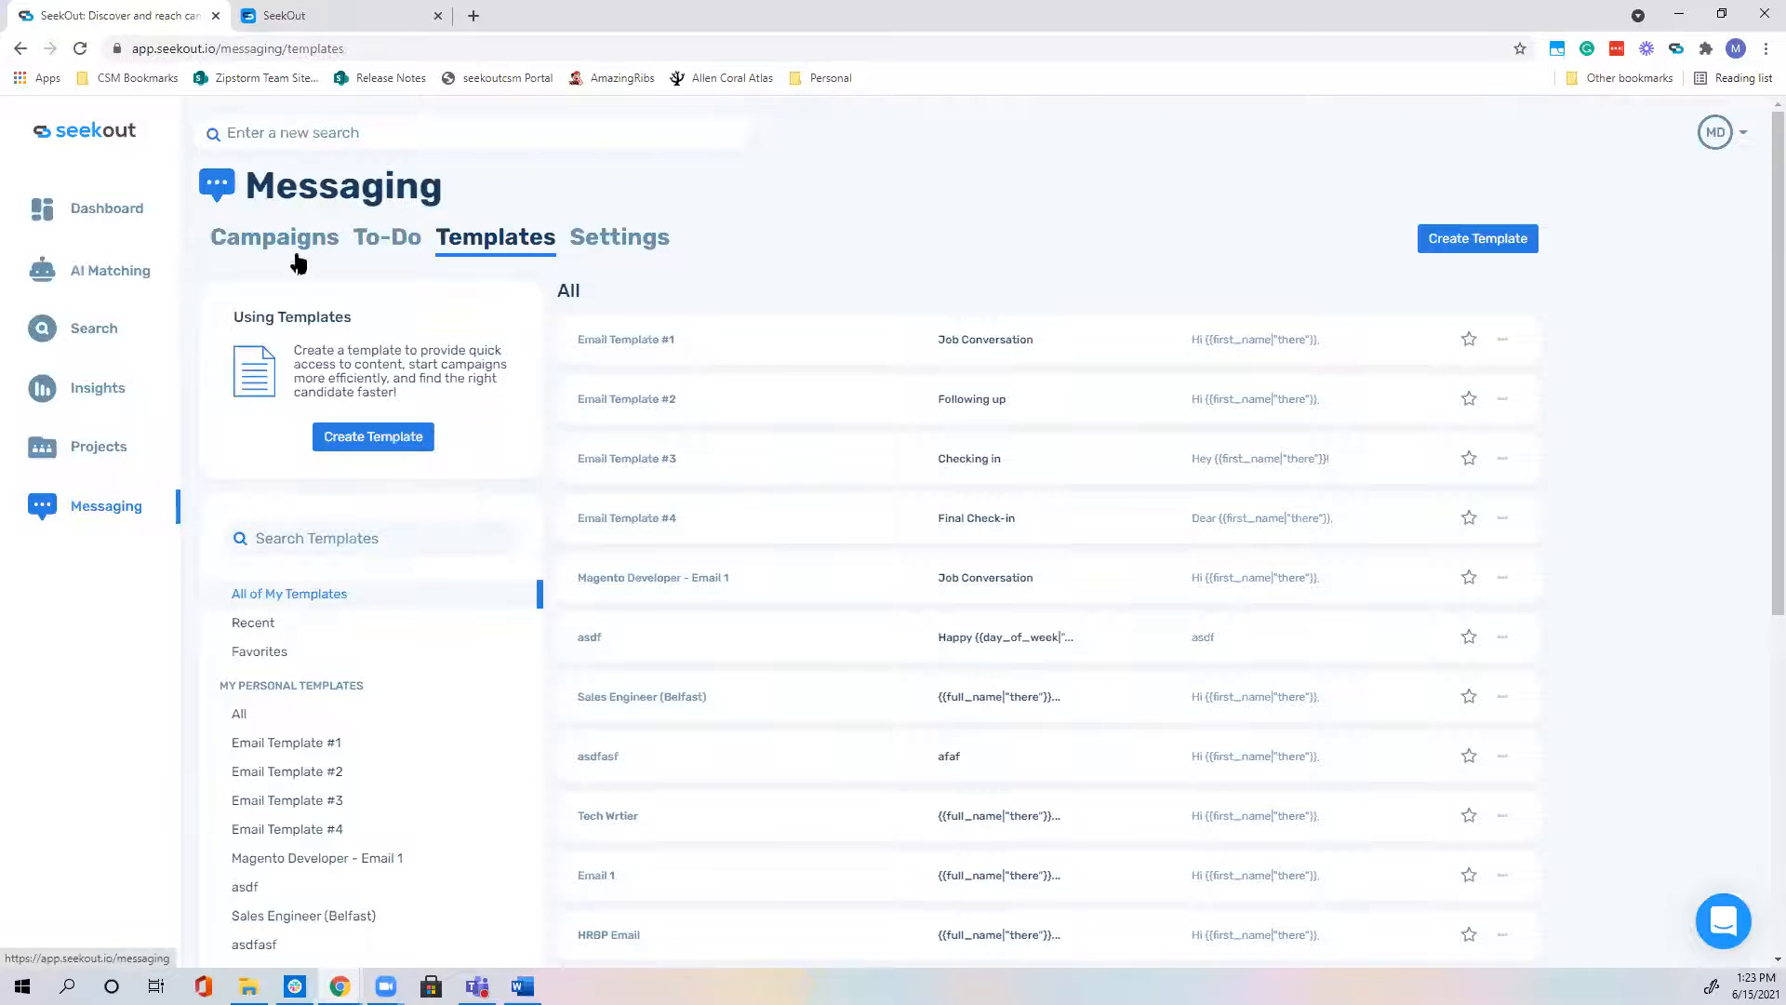
# Step: Reopen Email Template #4 and insert the snowman image on a new line after the body text
pyautogui.click(649, 518)
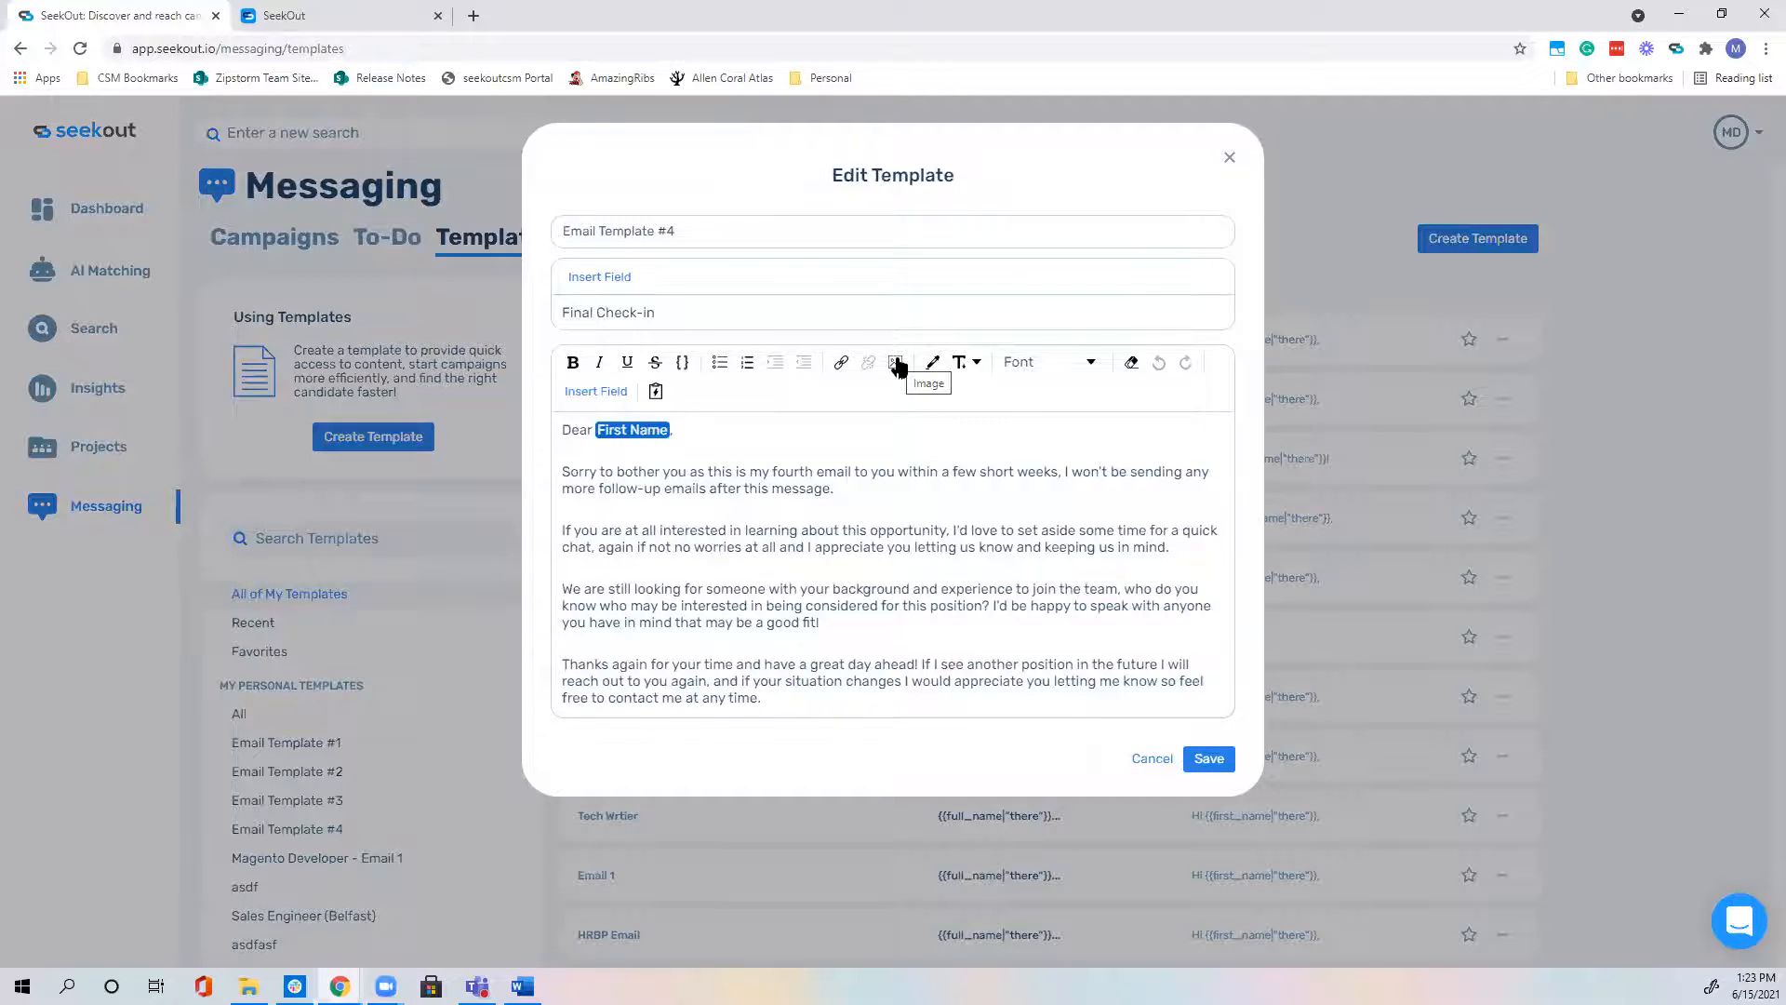
pyautogui.click(783, 700)
pyautogui.press('Return')
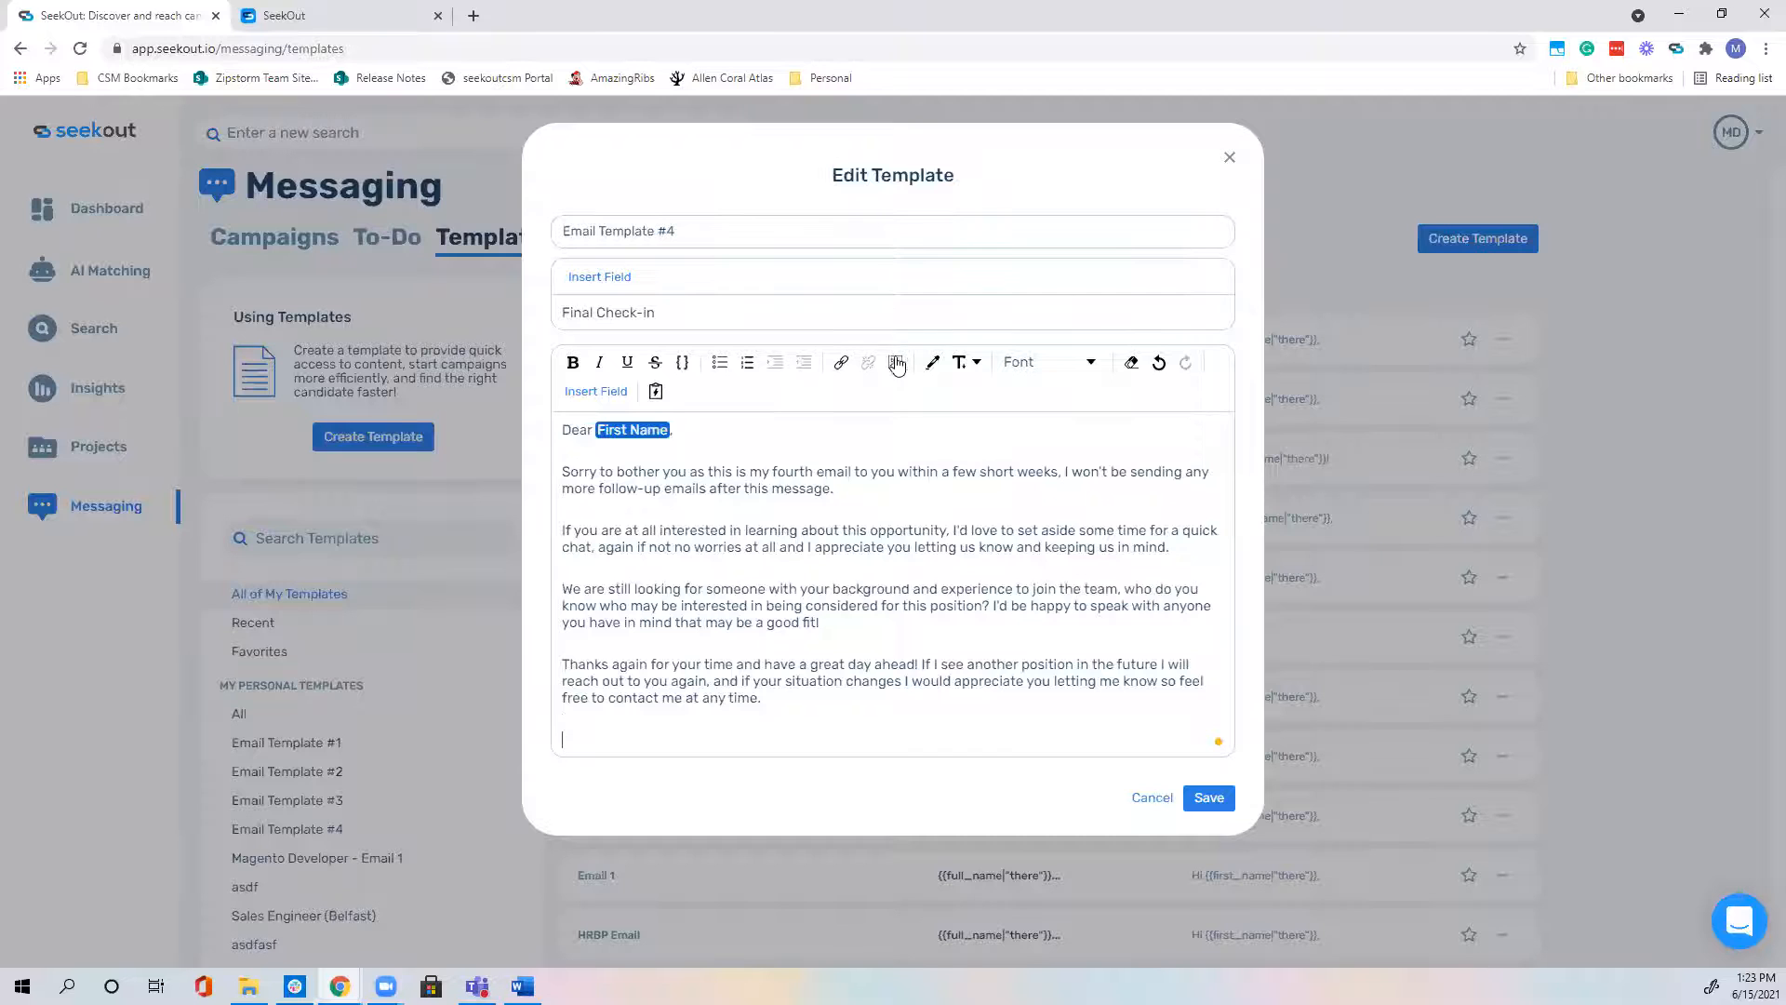
pyautogui.click(896, 362)
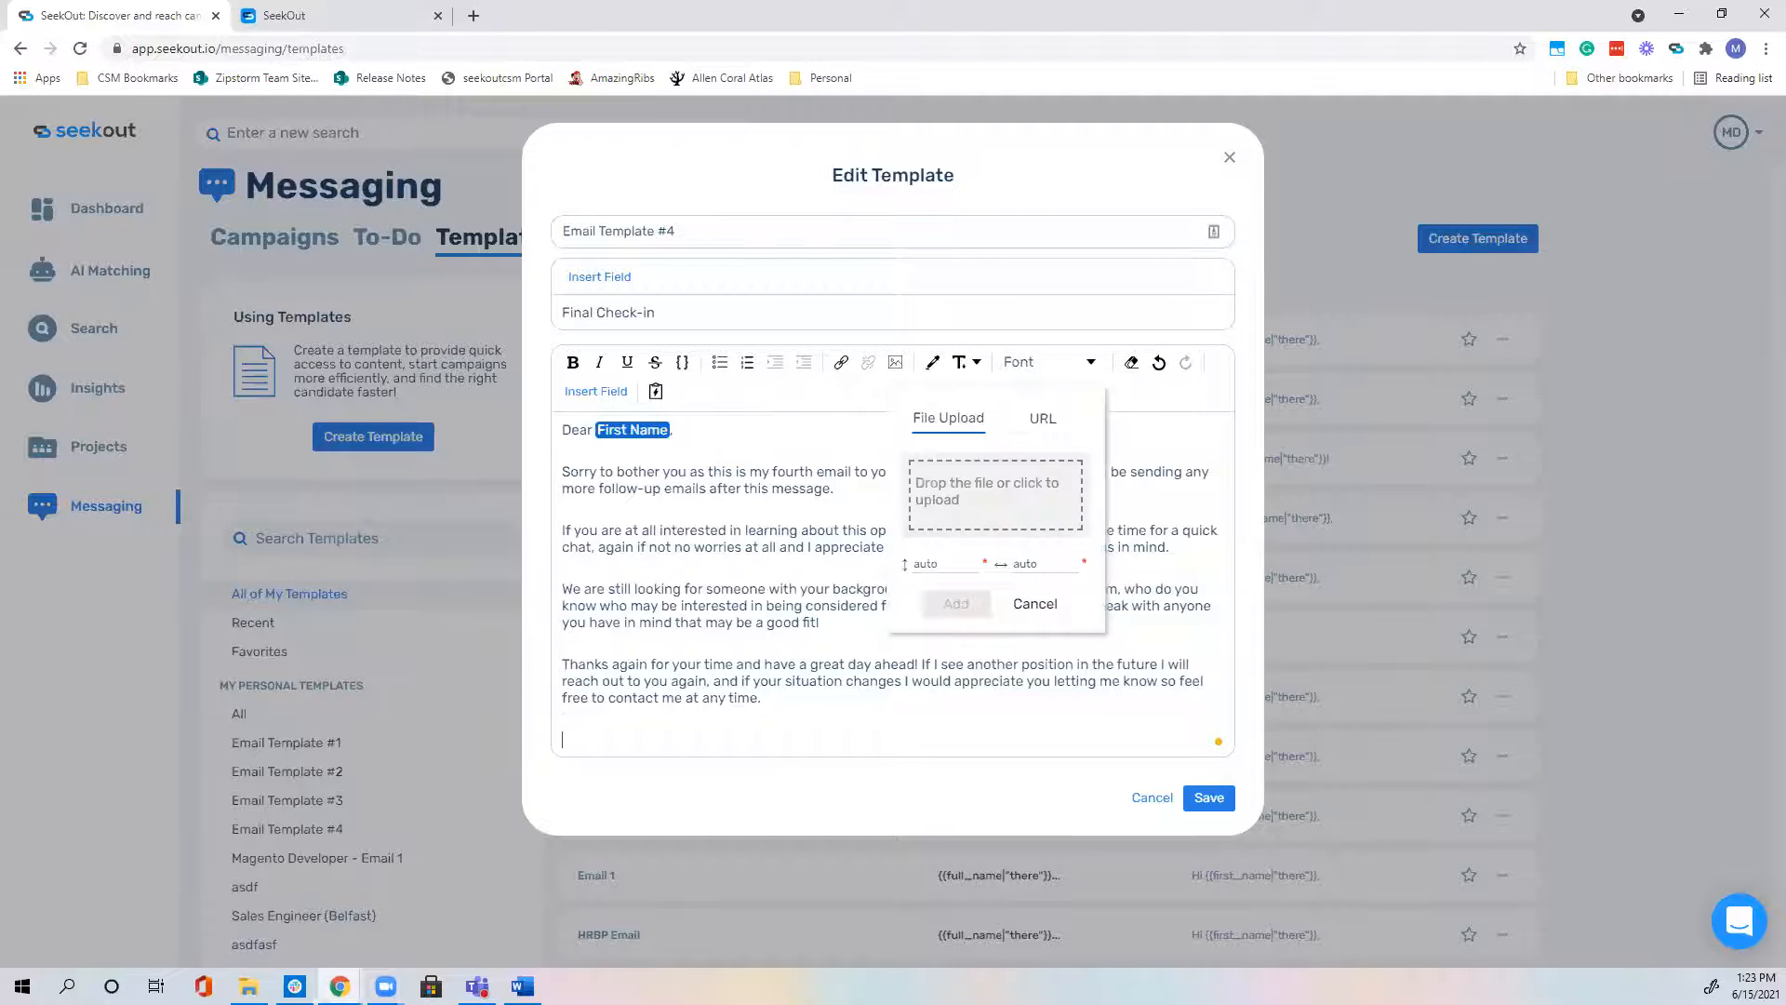
pyautogui.hotkey('alt', 'Tab')
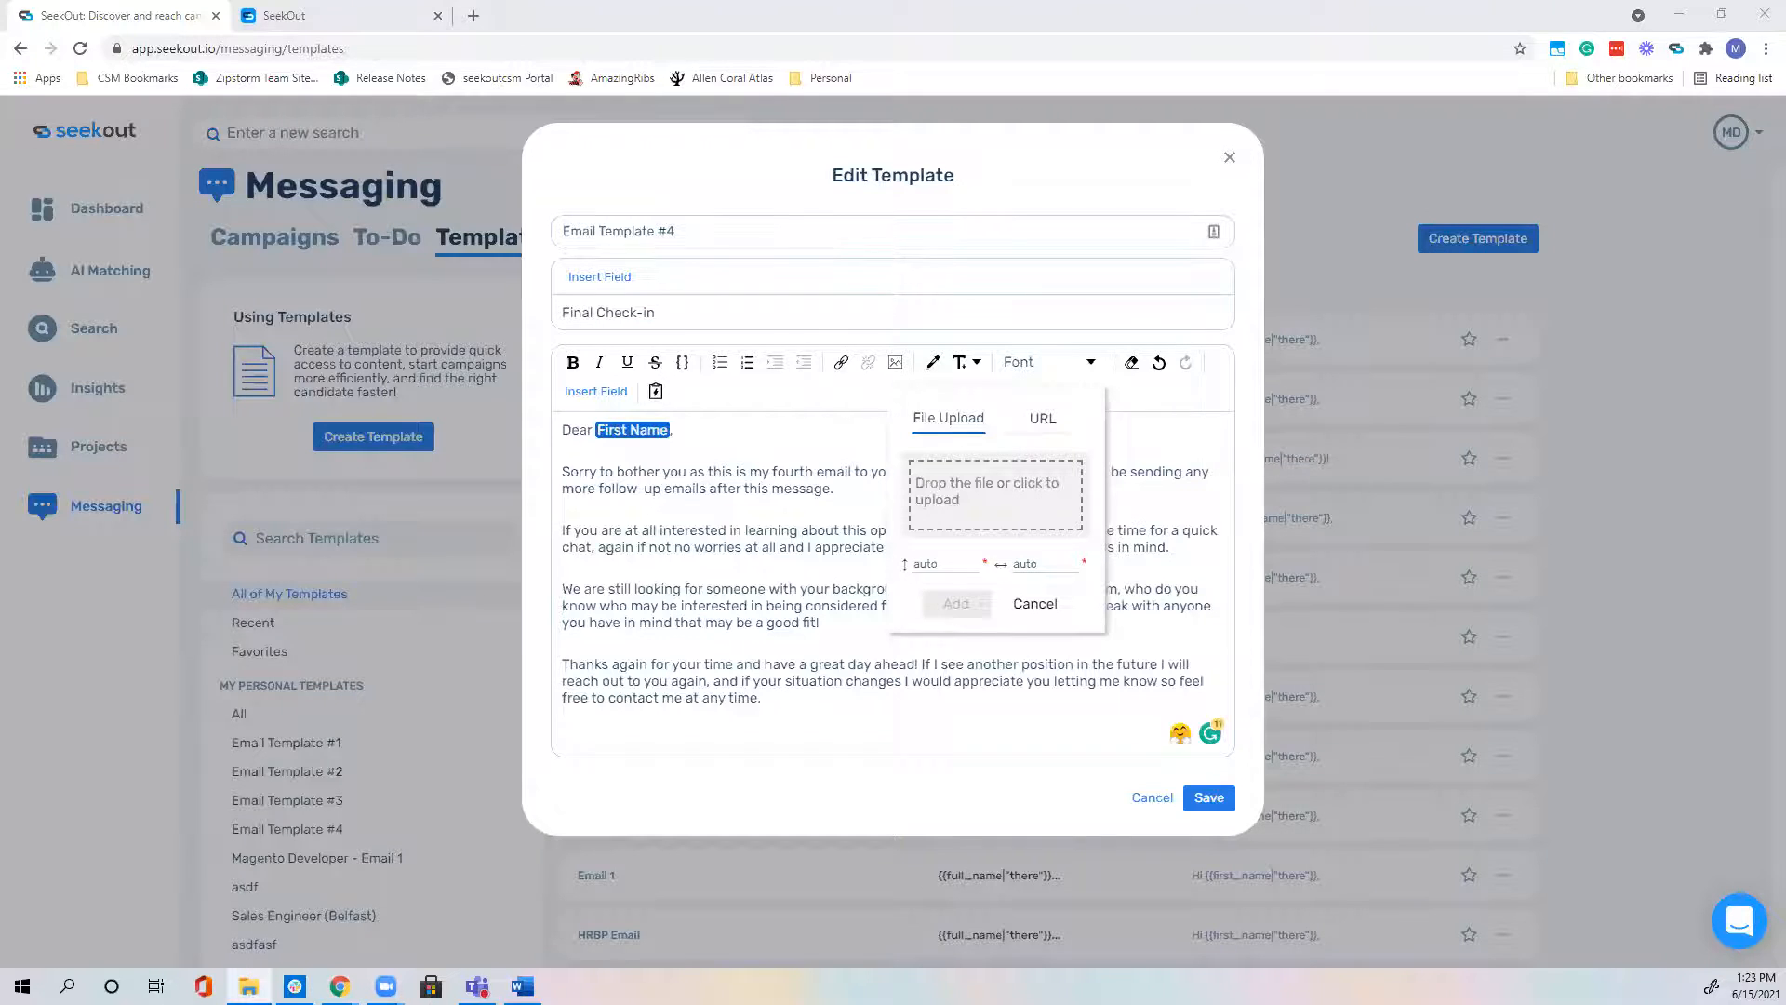
pyautogui.moveTo(685, 556); pyautogui.dragTo(1032, 528)
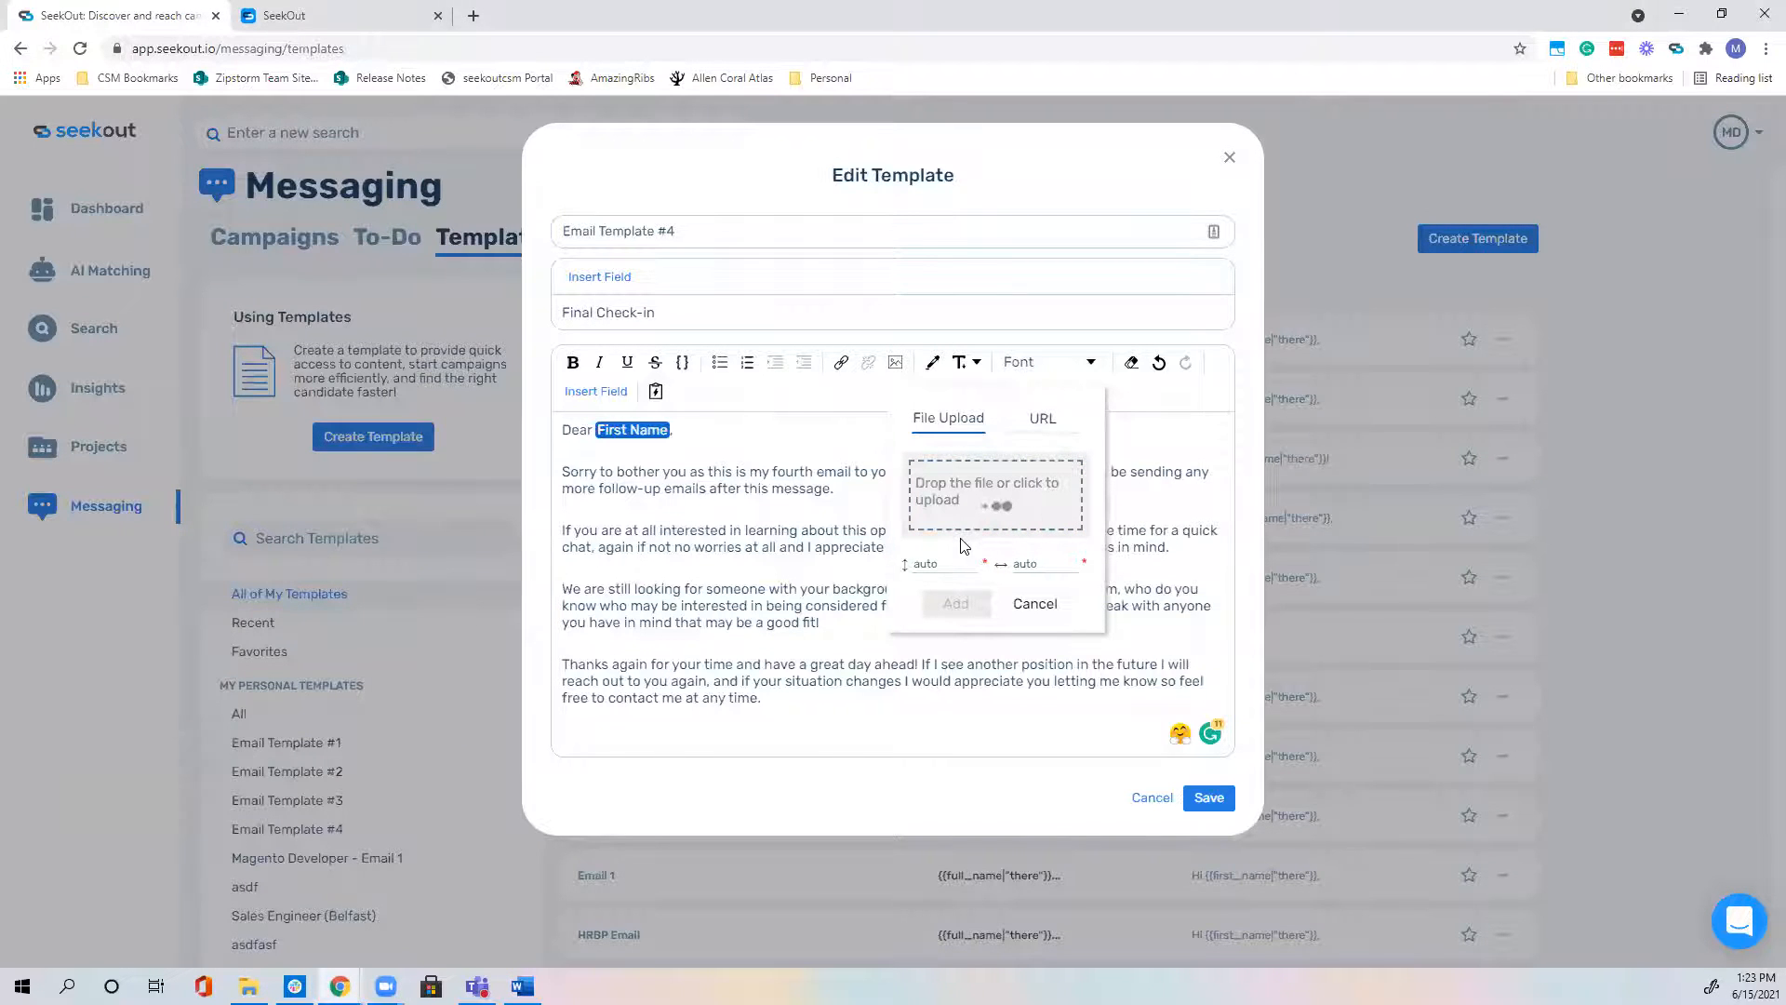
pyautogui.click(956, 757)
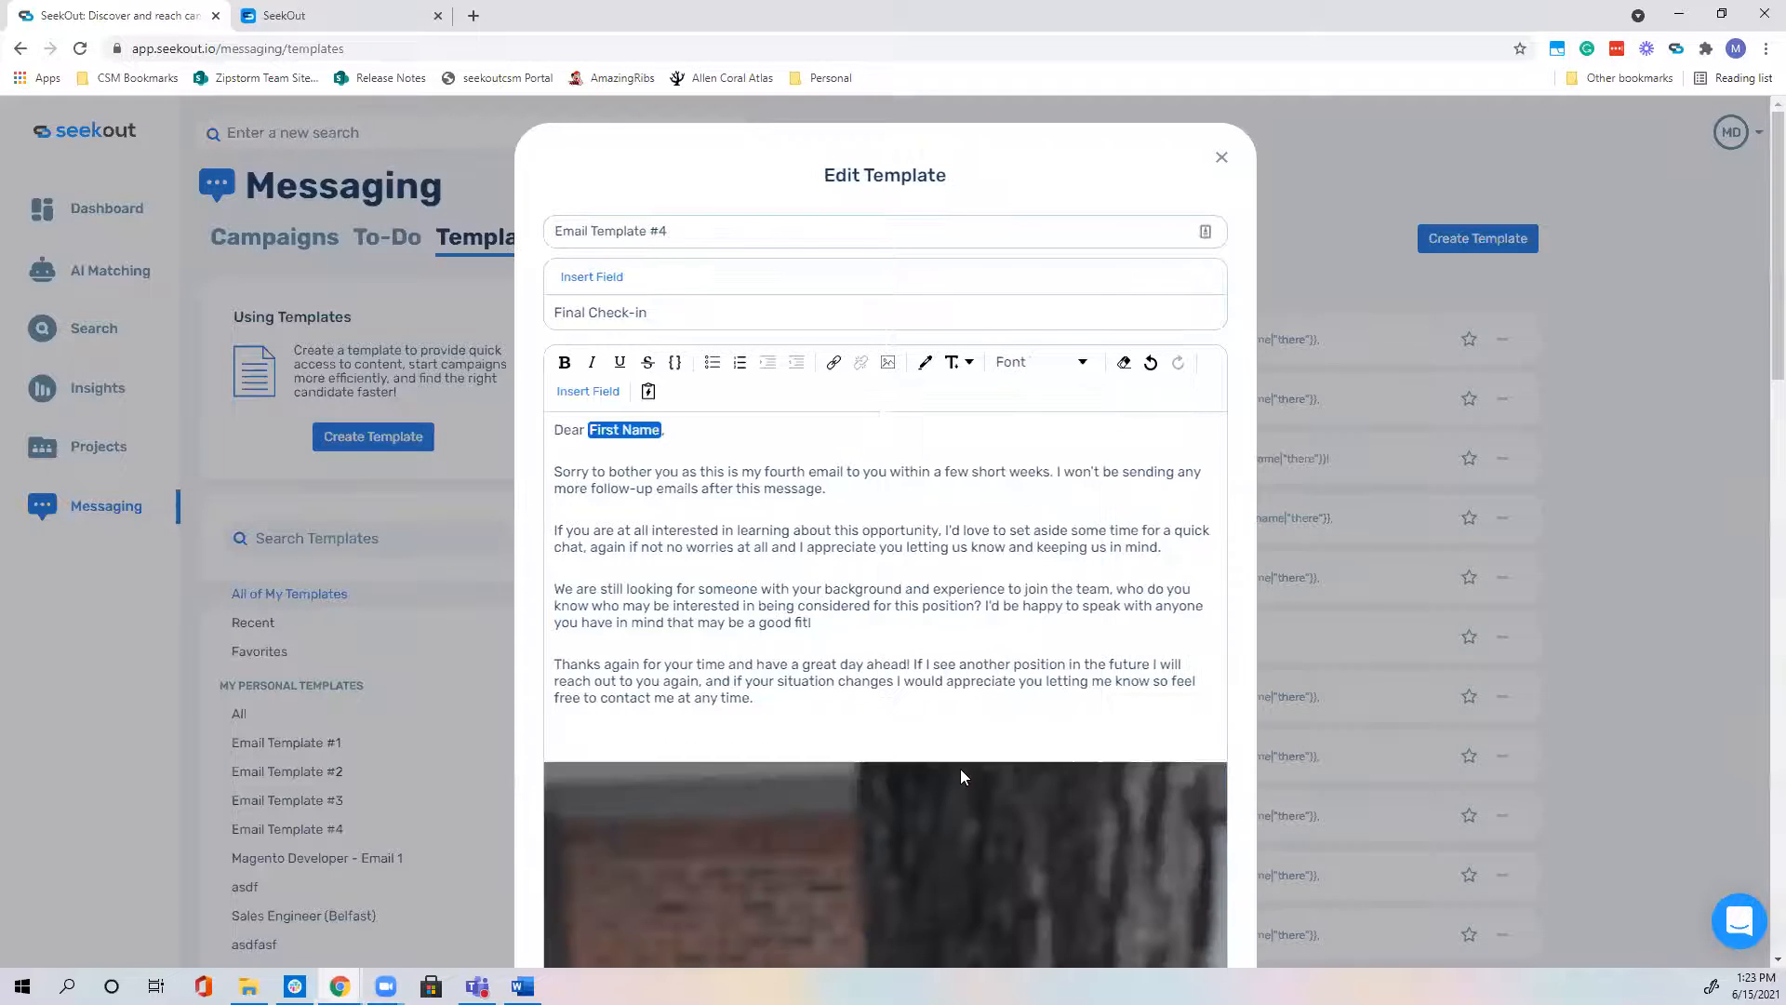
# Step: Review the template body with the snowman photo and save Email Template #4
pyautogui.scroll(-6, 949, 769)
pyautogui.scroll(-10, 949, 776)
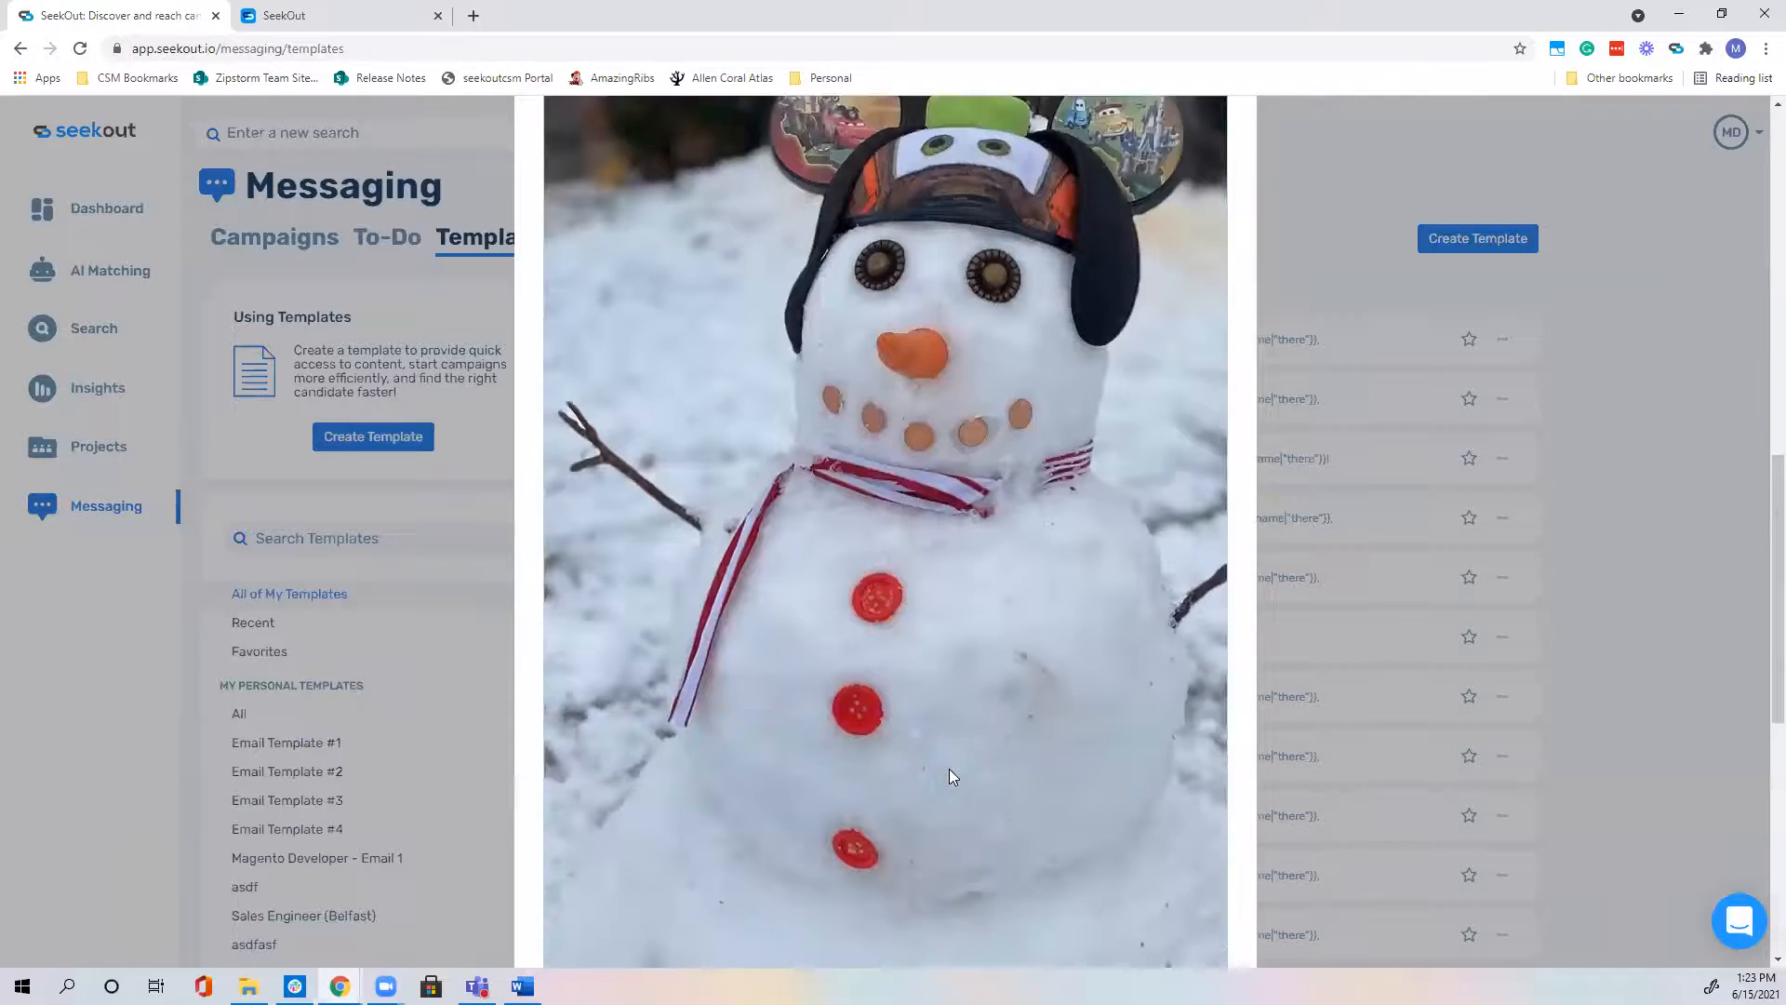
pyautogui.scroll(5, 949, 776)
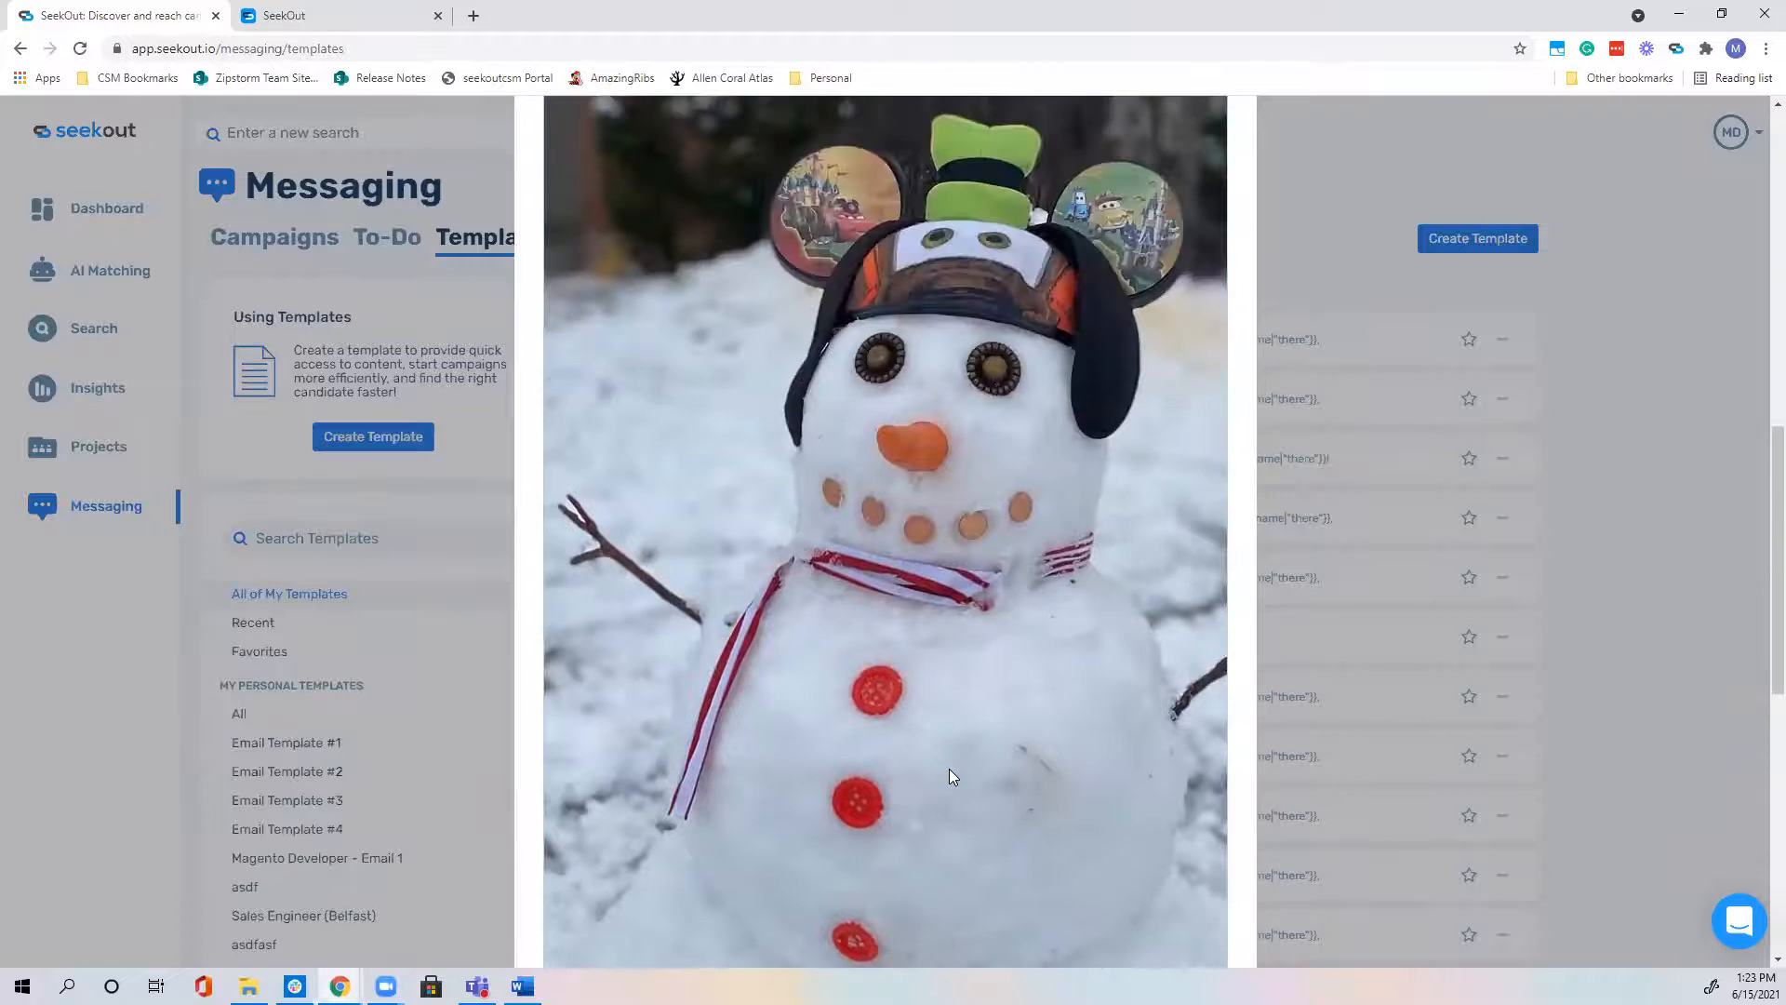
pyautogui.scroll(6, 949, 771)
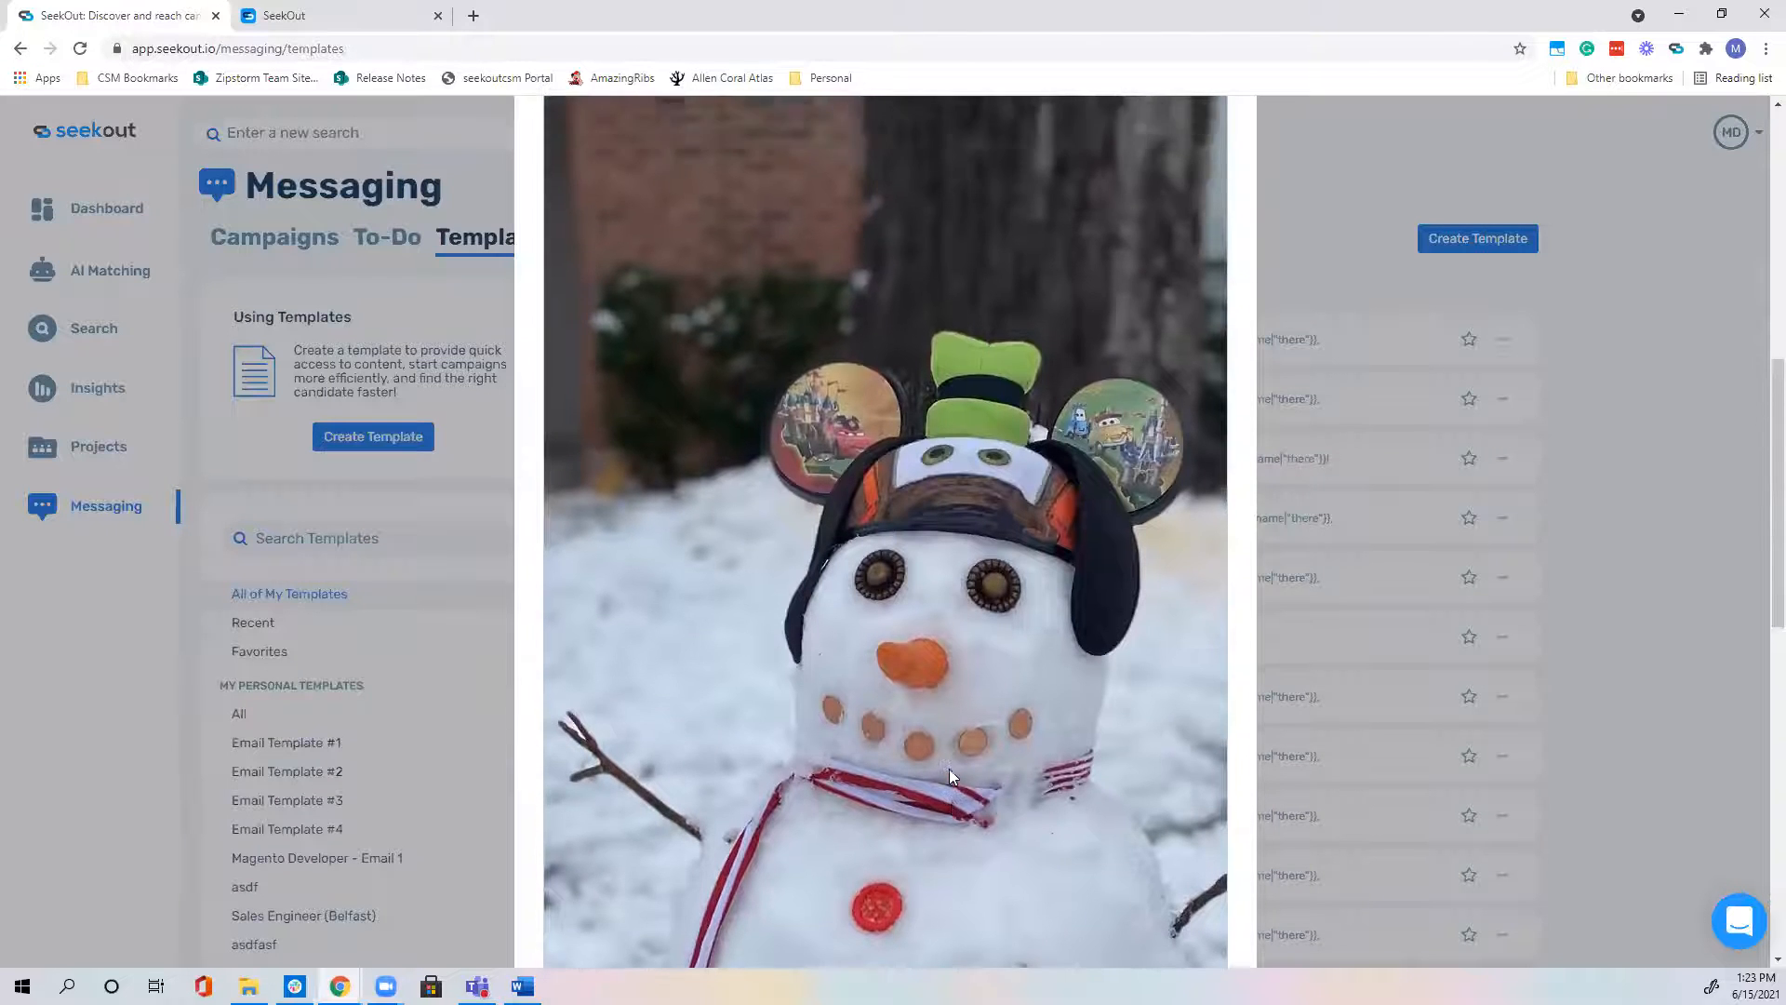
pyautogui.scroll(4, 948, 775)
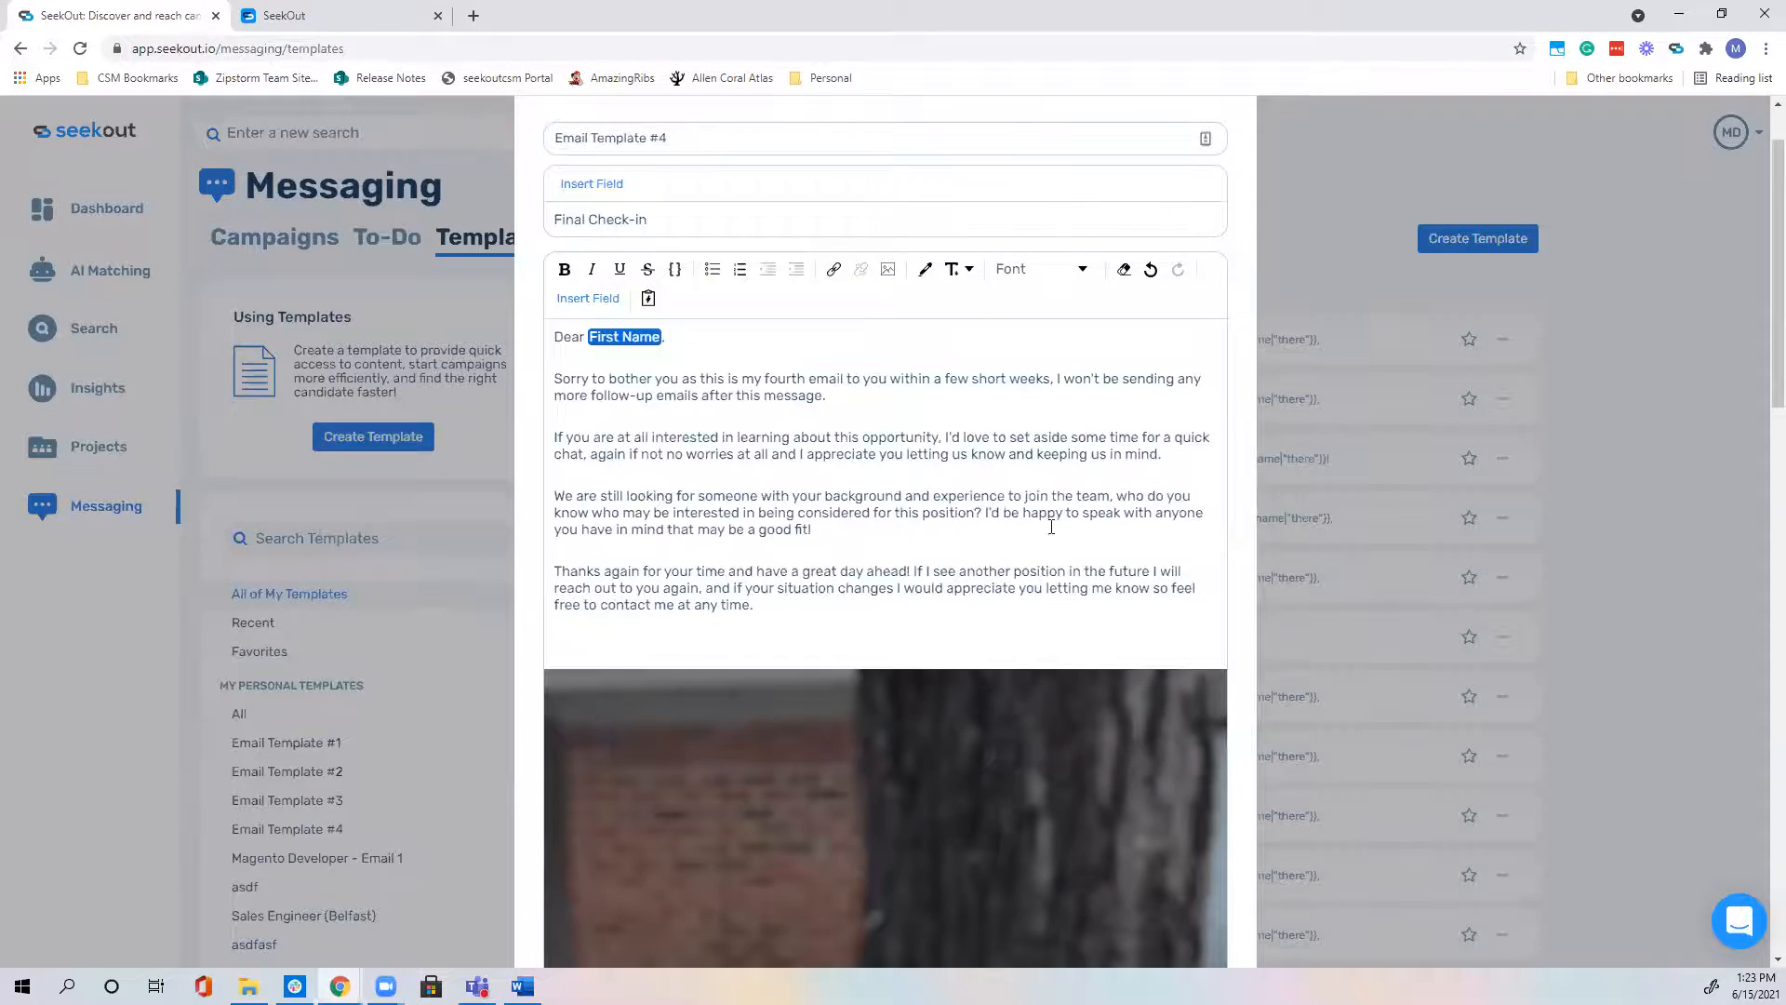
pyautogui.scroll(-4, 1052, 527)
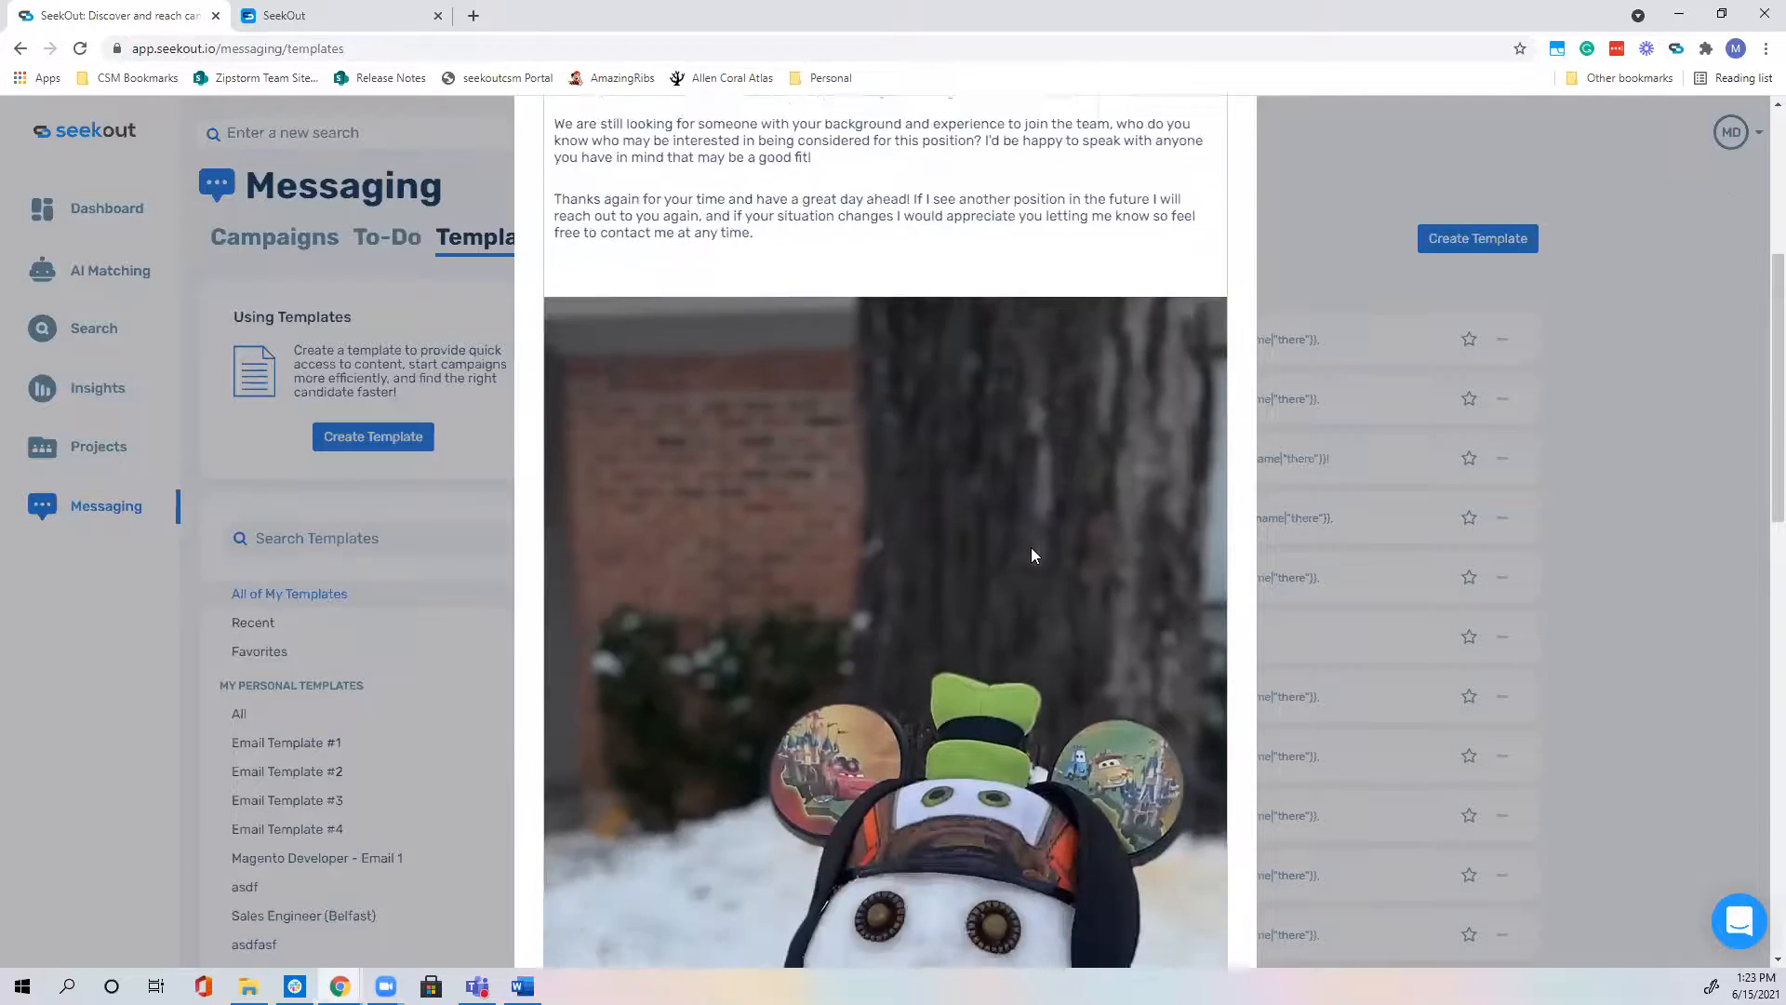
pyautogui.scroll(-15, 1032, 549)
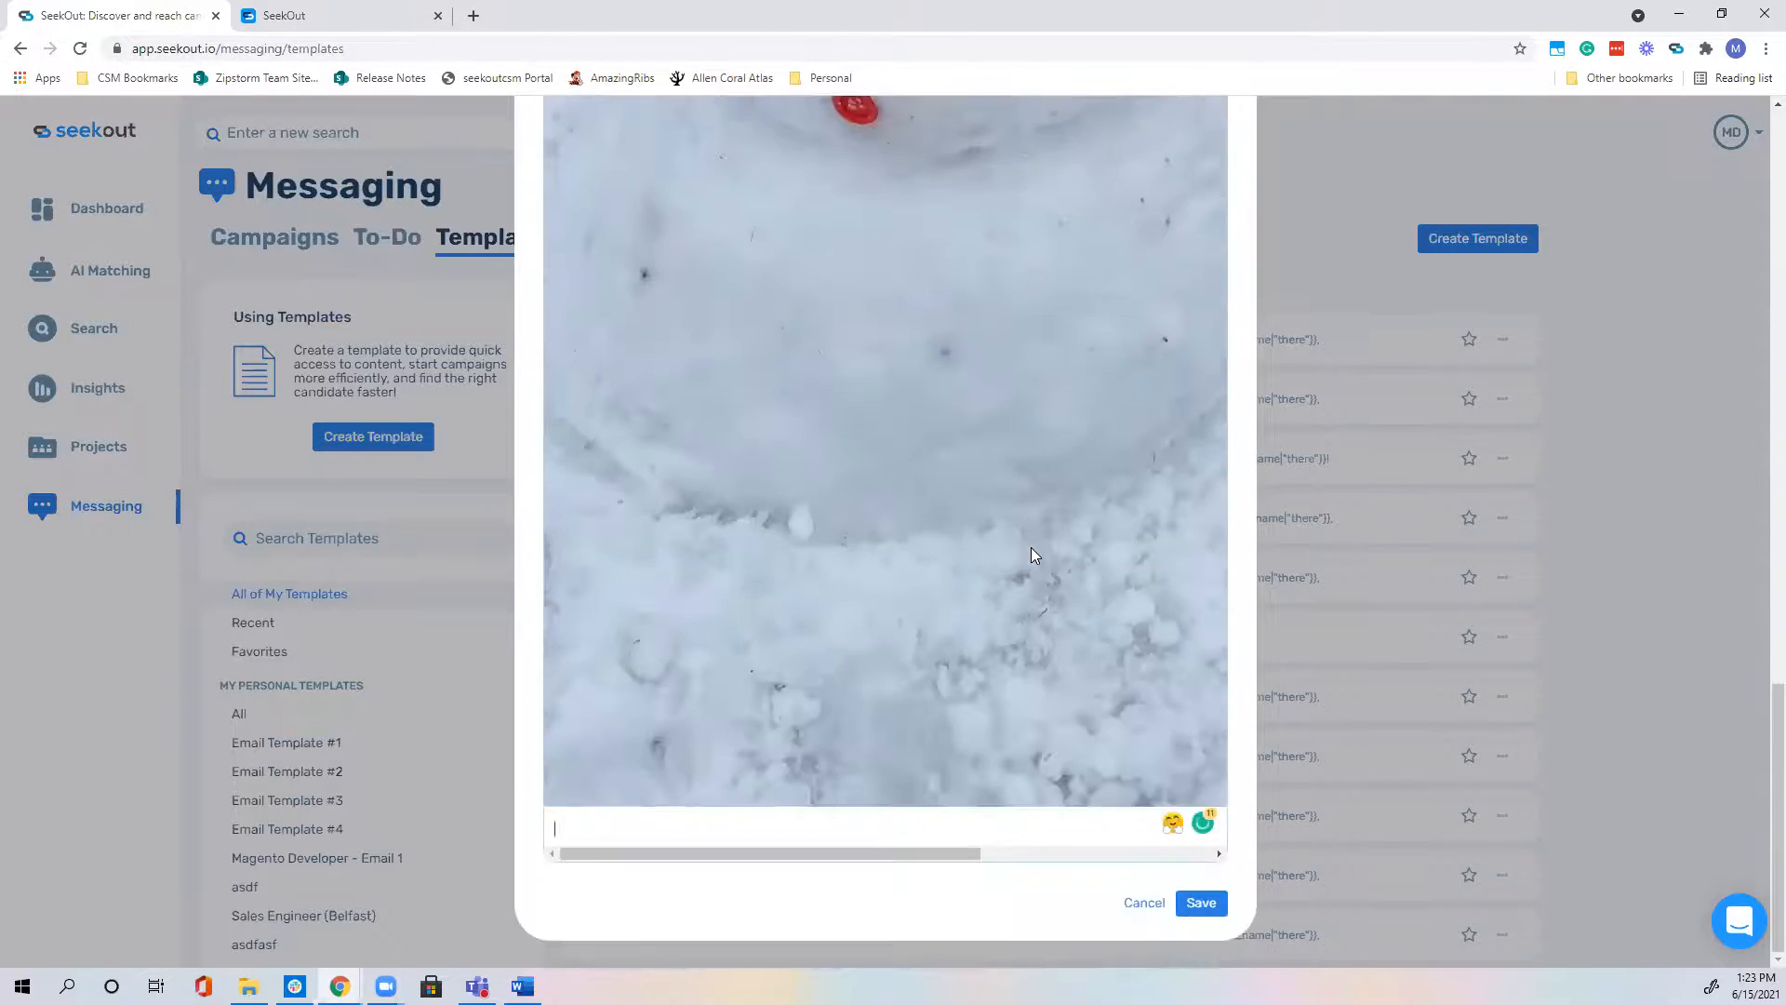
pyautogui.scroll(20, 1029, 551)
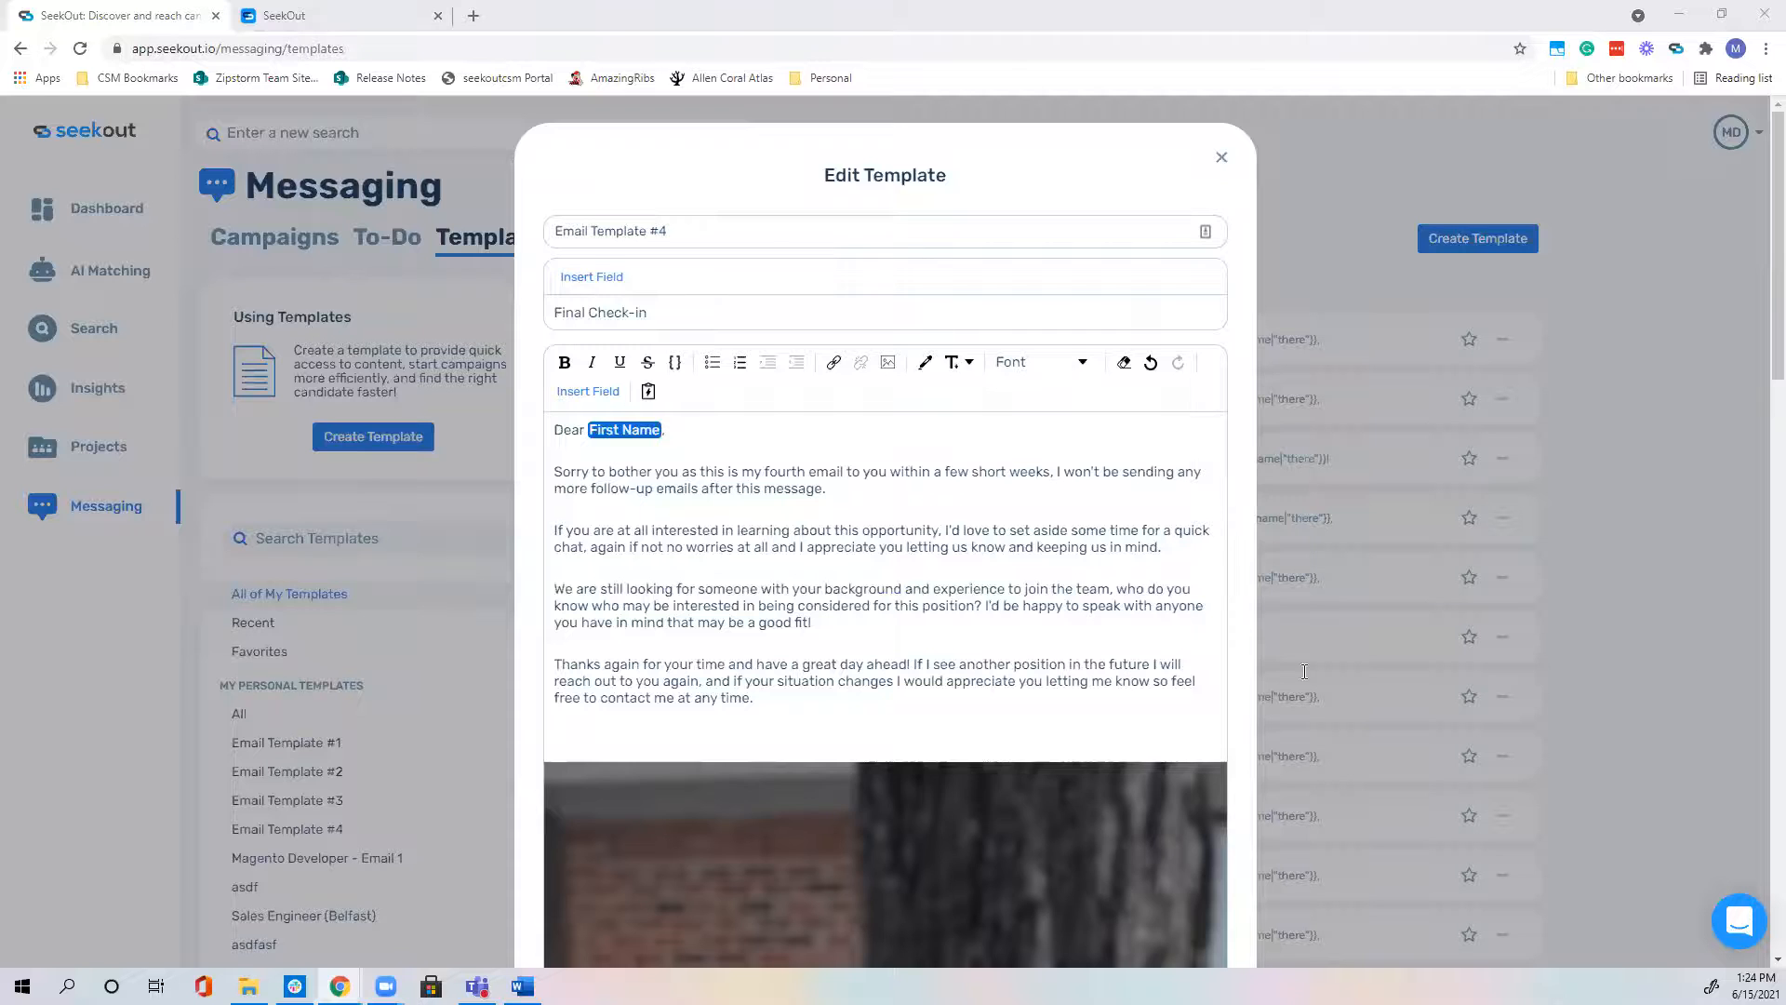
pyautogui.scroll(-15, 1440, 694)
pyautogui.click(1174, 908)
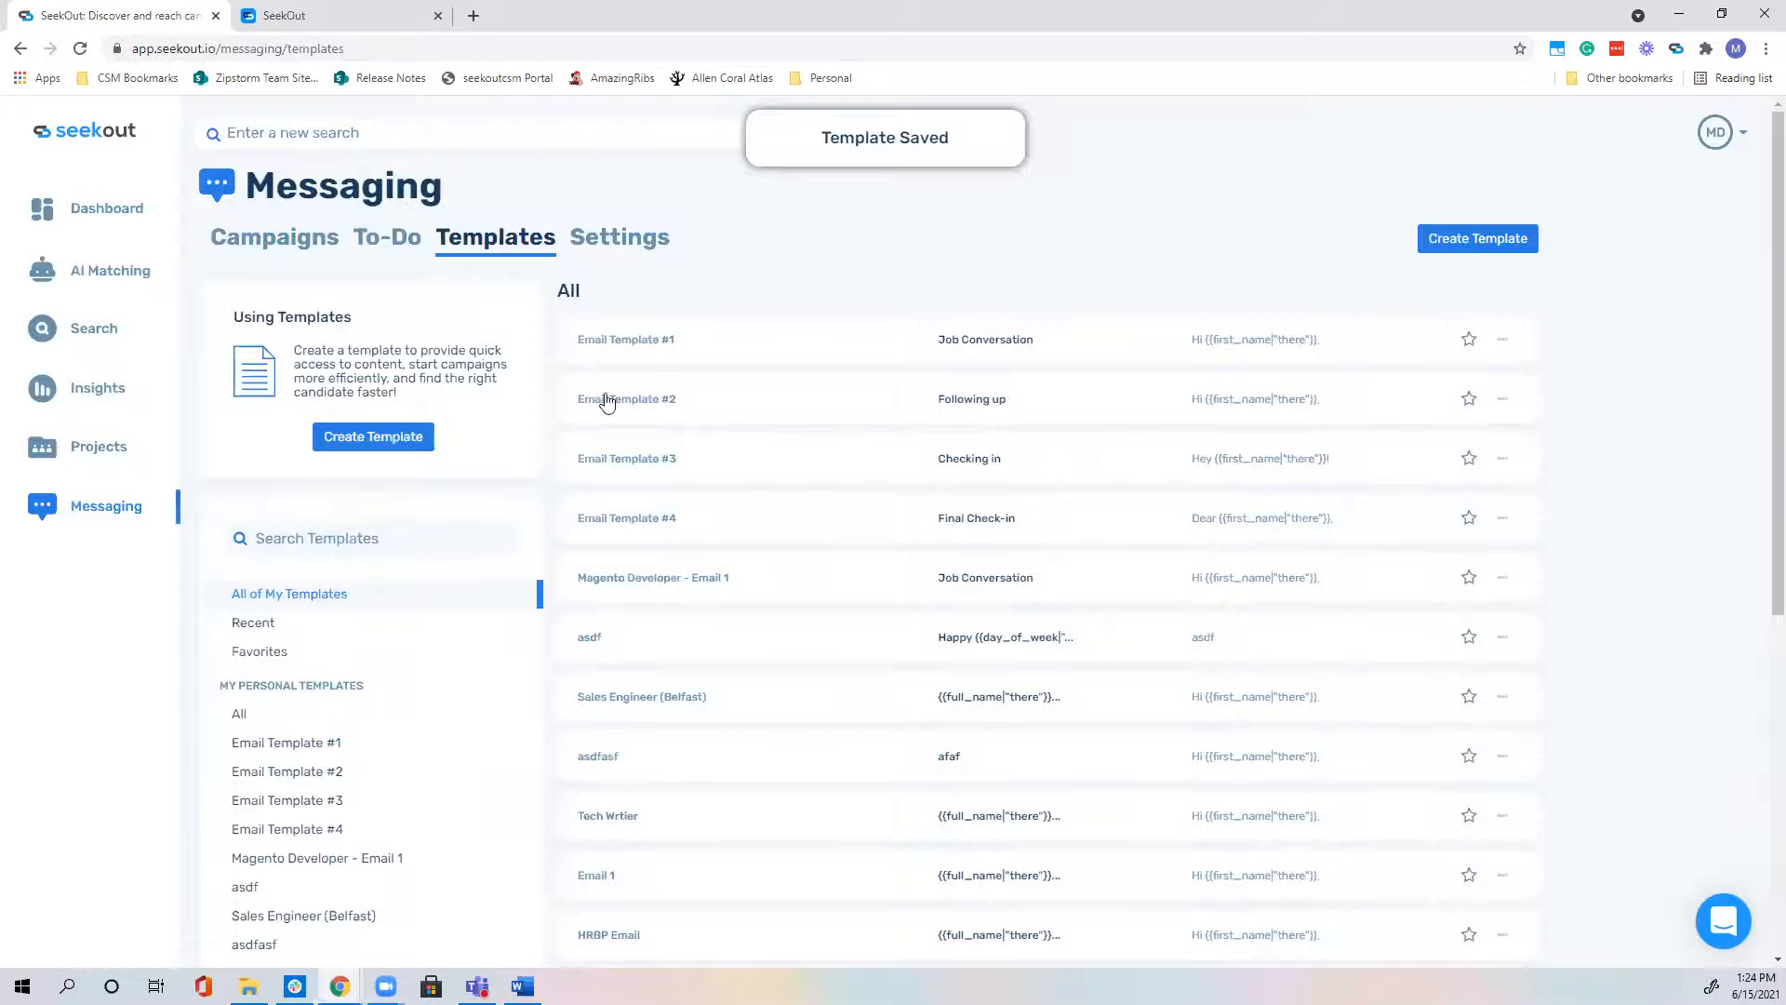
# Step: Go to the Messaging Campaigns list and start a New Campaign
pyautogui.click(288, 249)
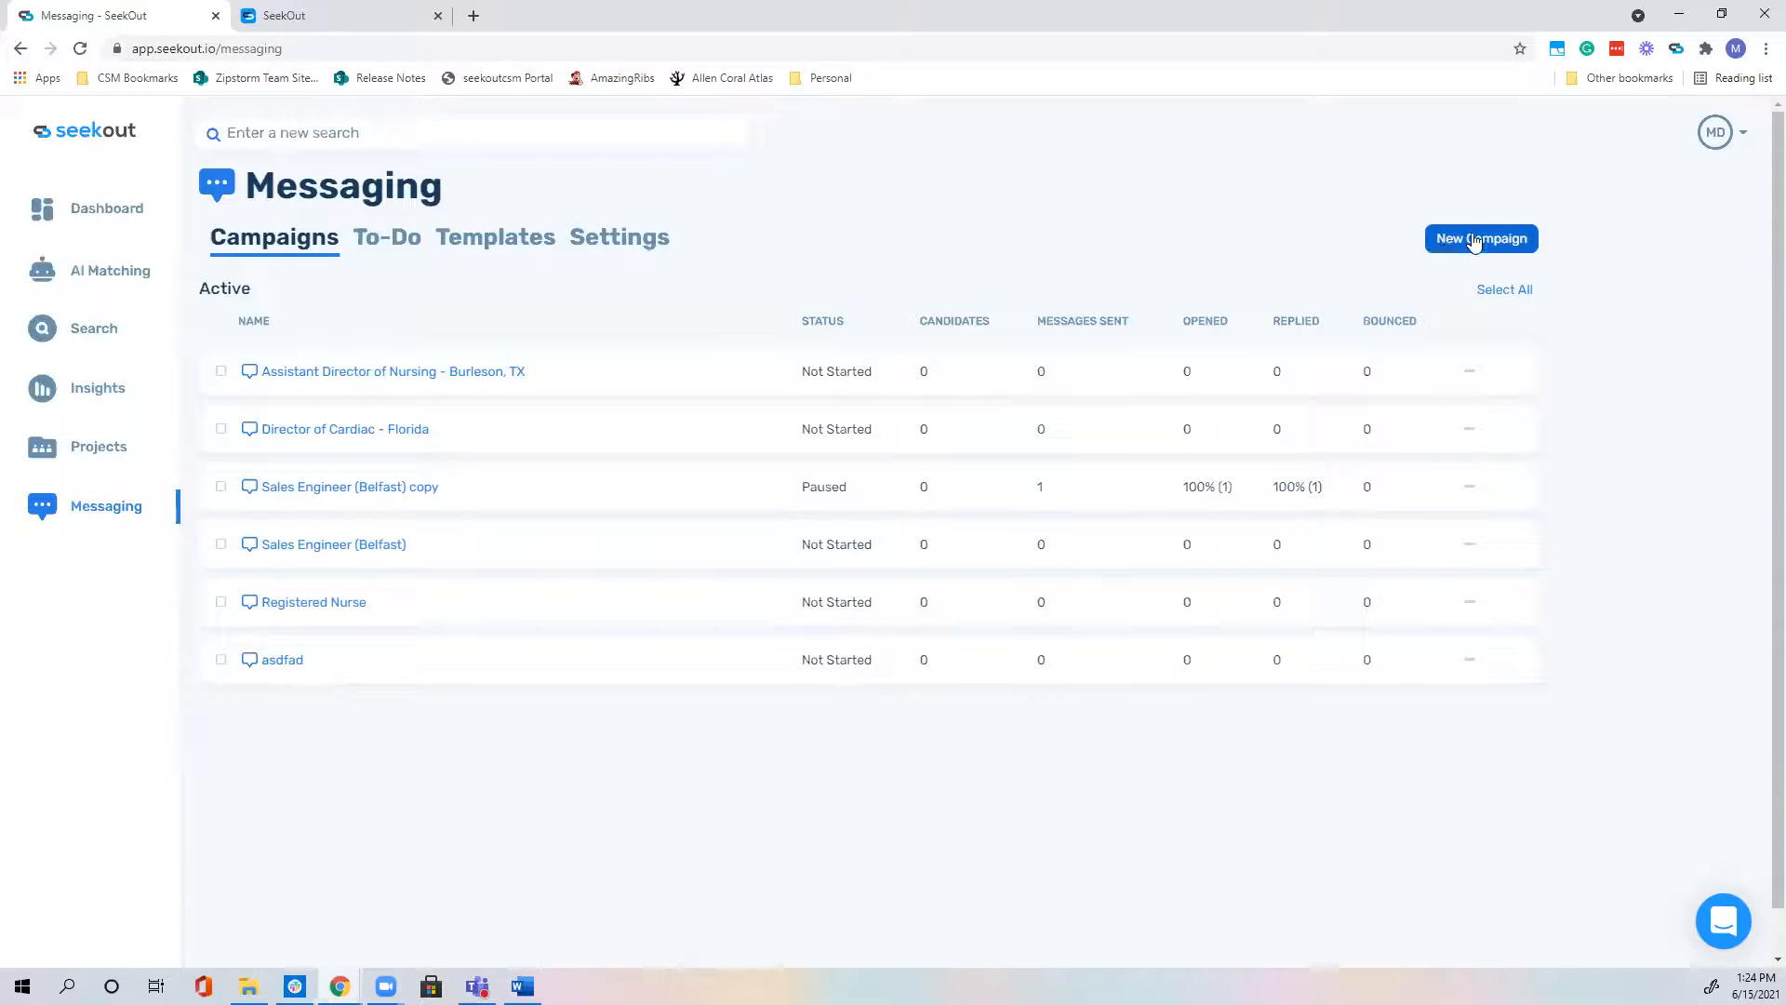
pyautogui.click(1476, 241)
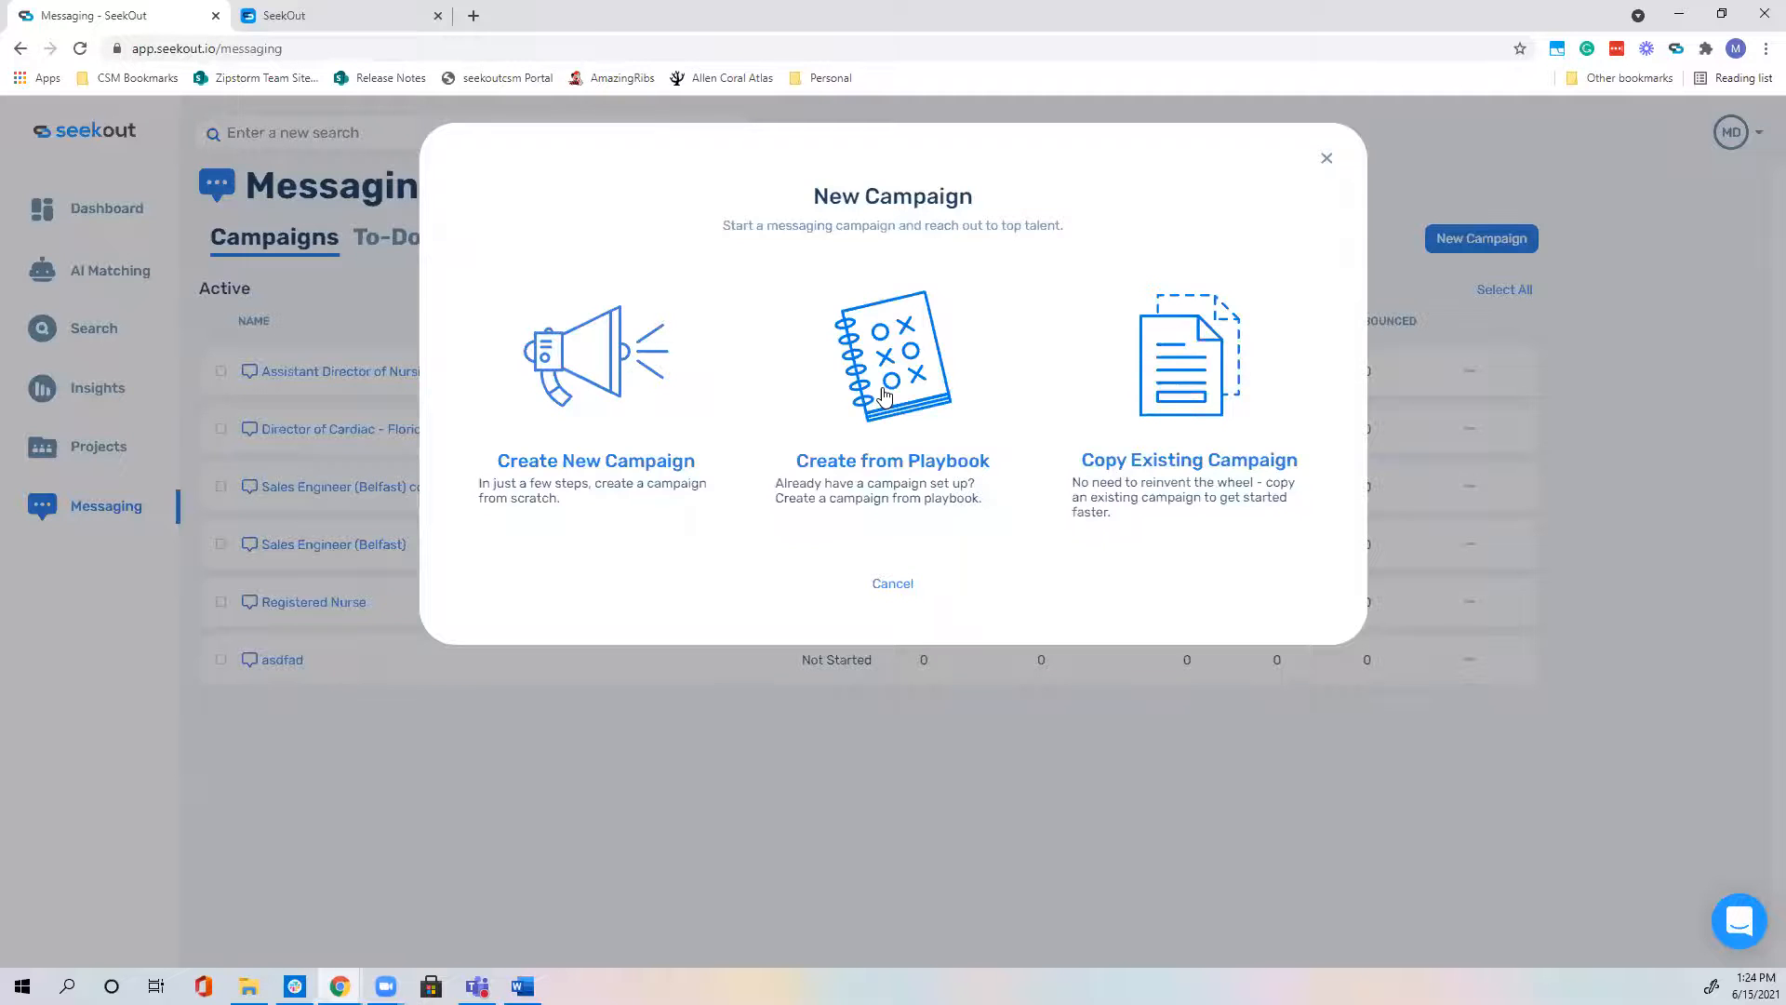
pyautogui.click(884, 396)
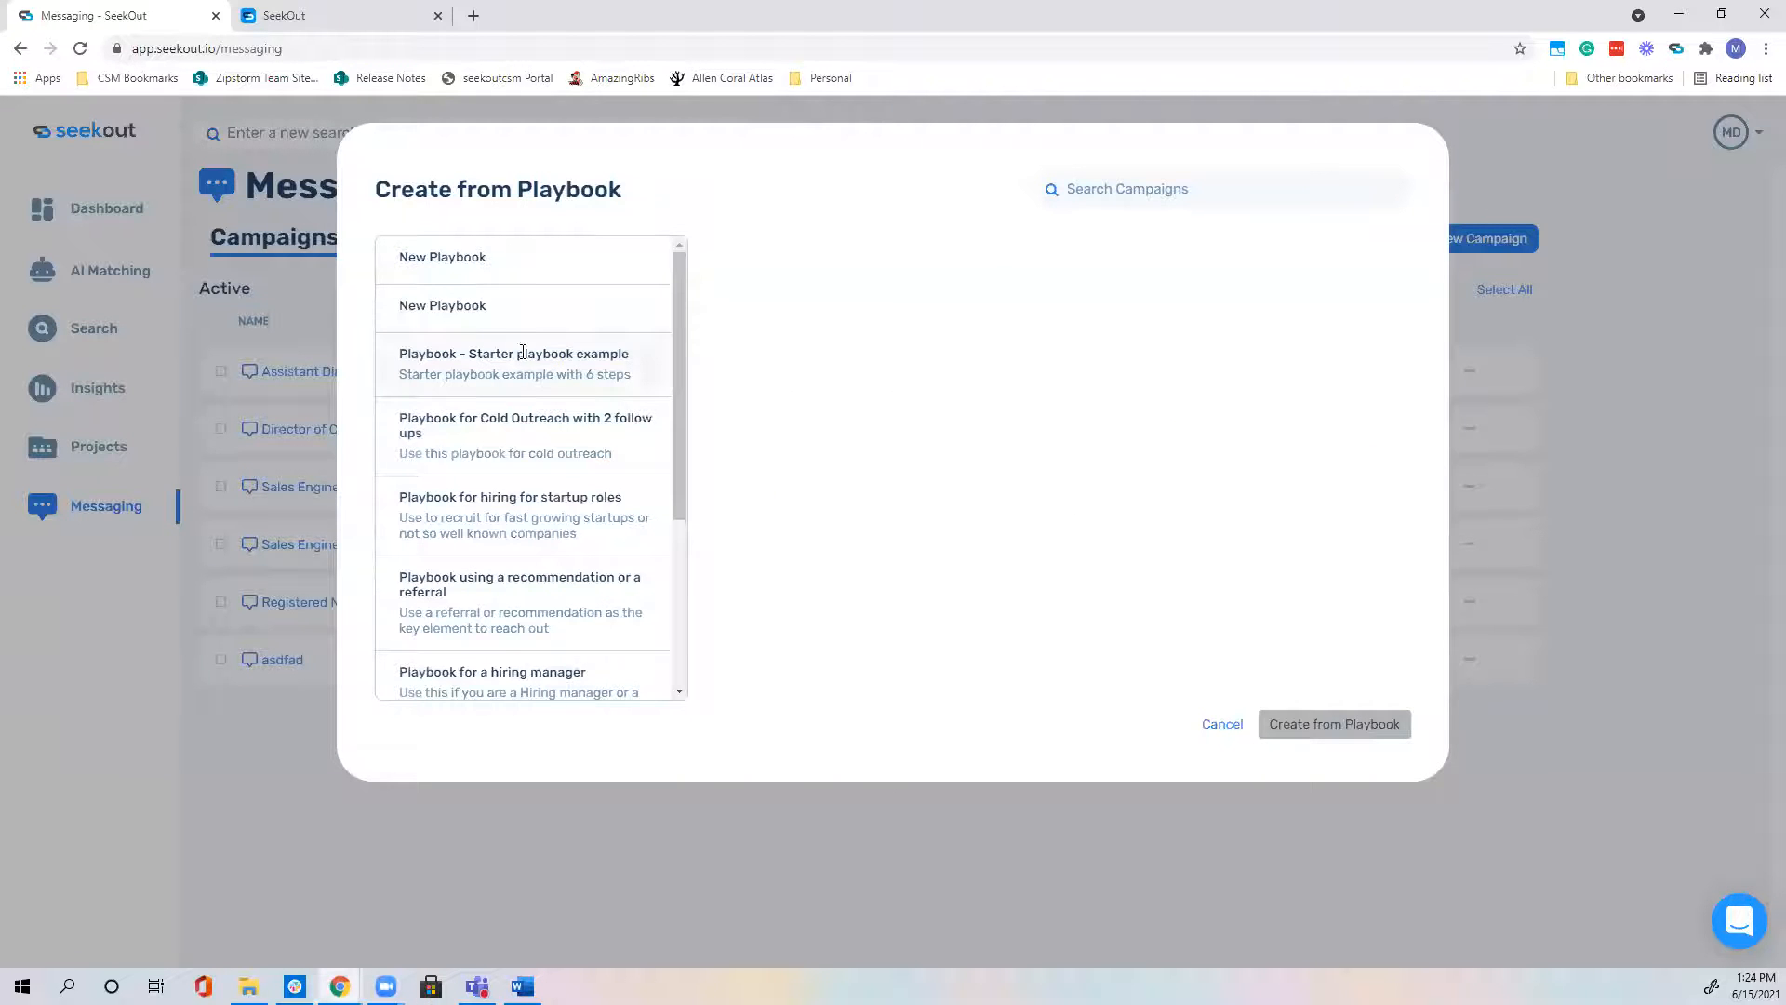
pyautogui.click(501, 370)
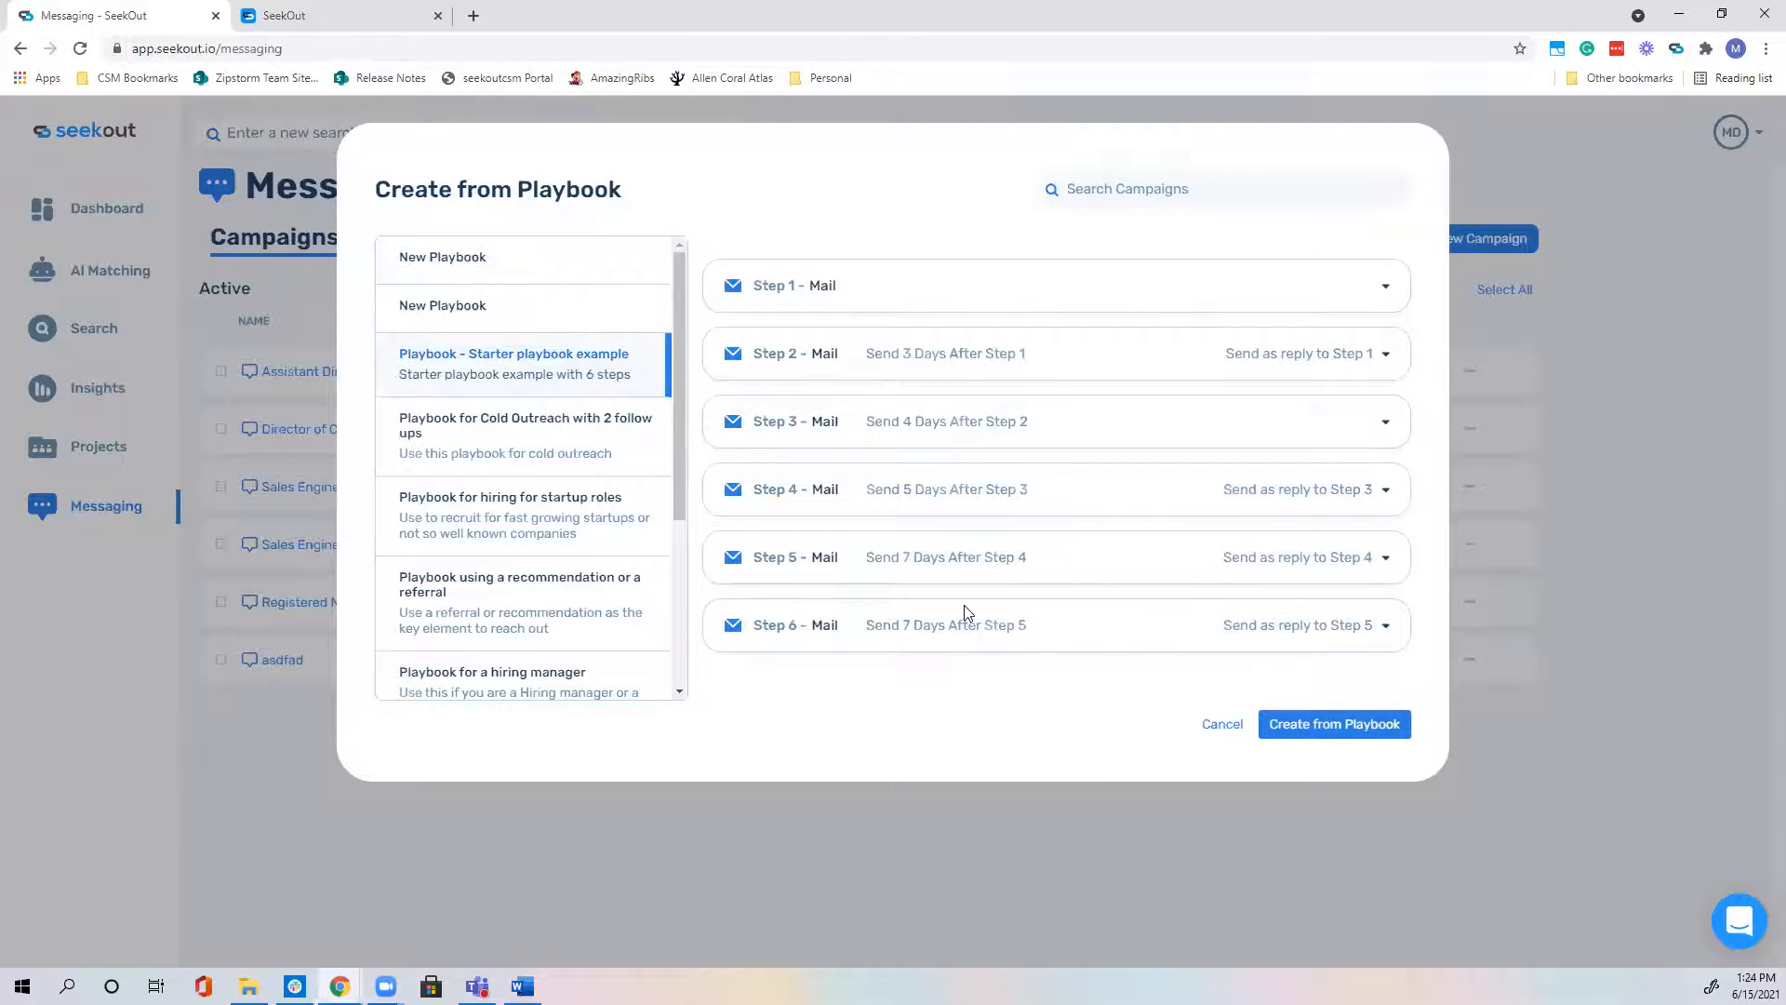
pyautogui.click(578, 435)
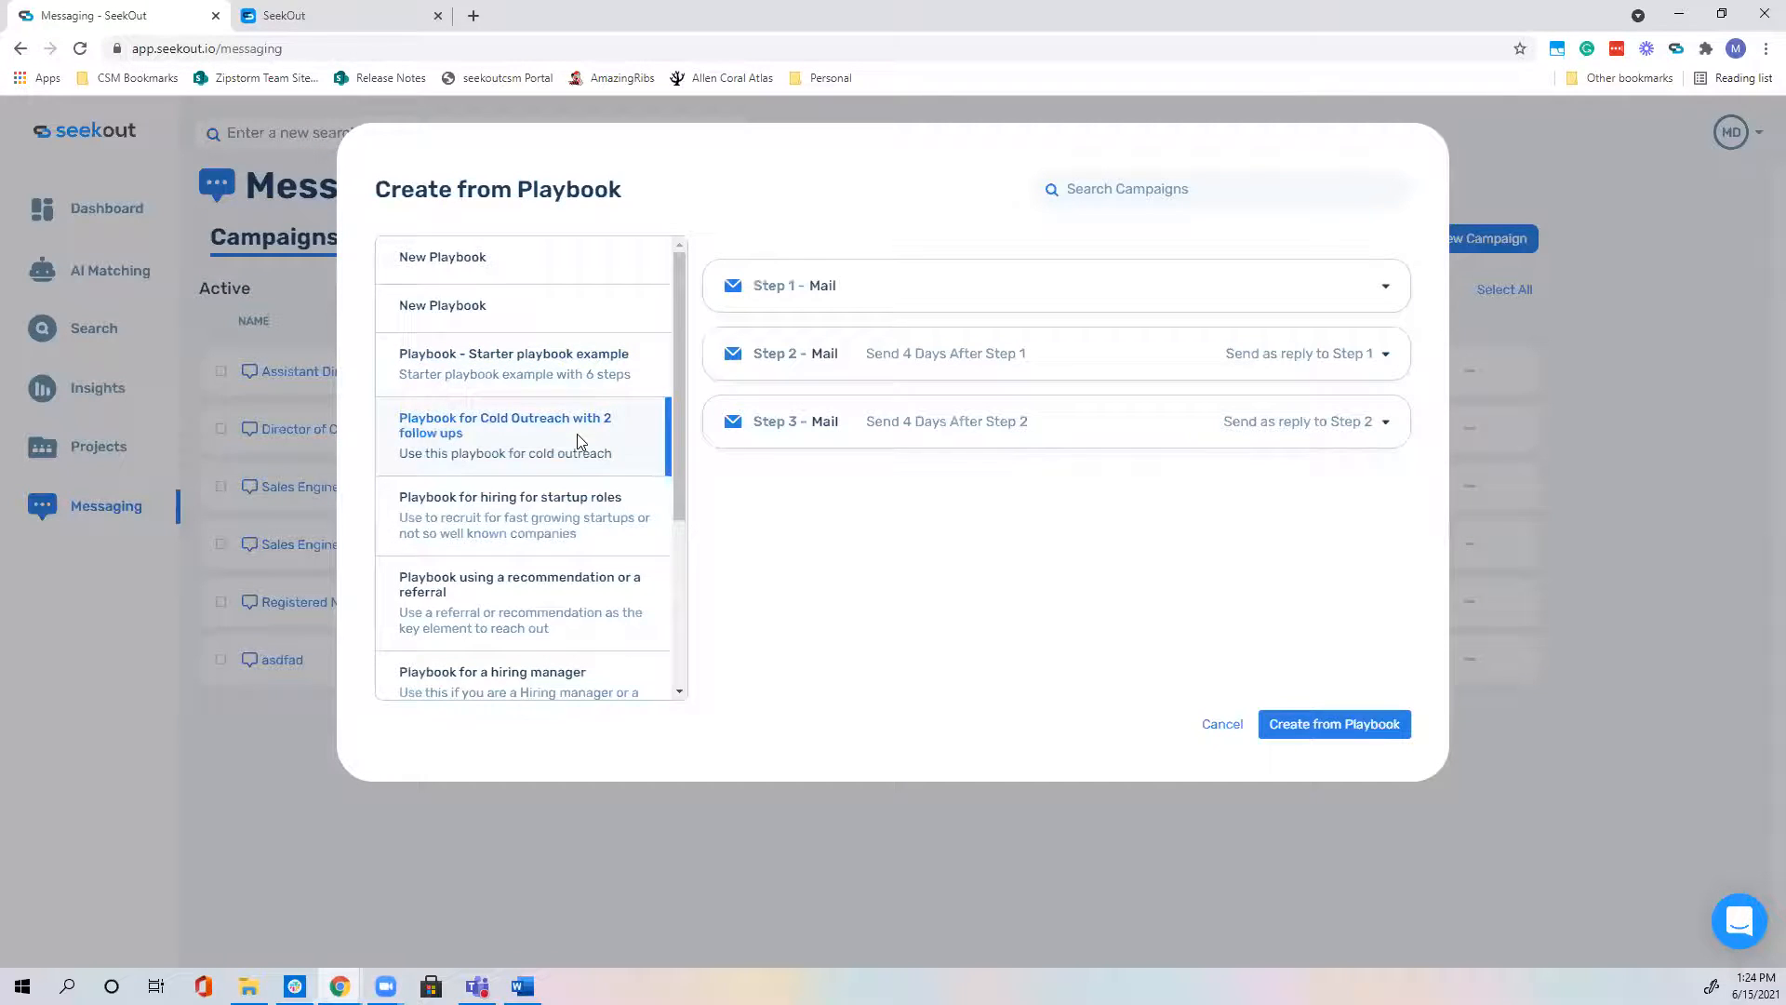
pyautogui.scroll(-1, 585, 507)
pyautogui.click(540, 445)
pyautogui.click(423, 538)
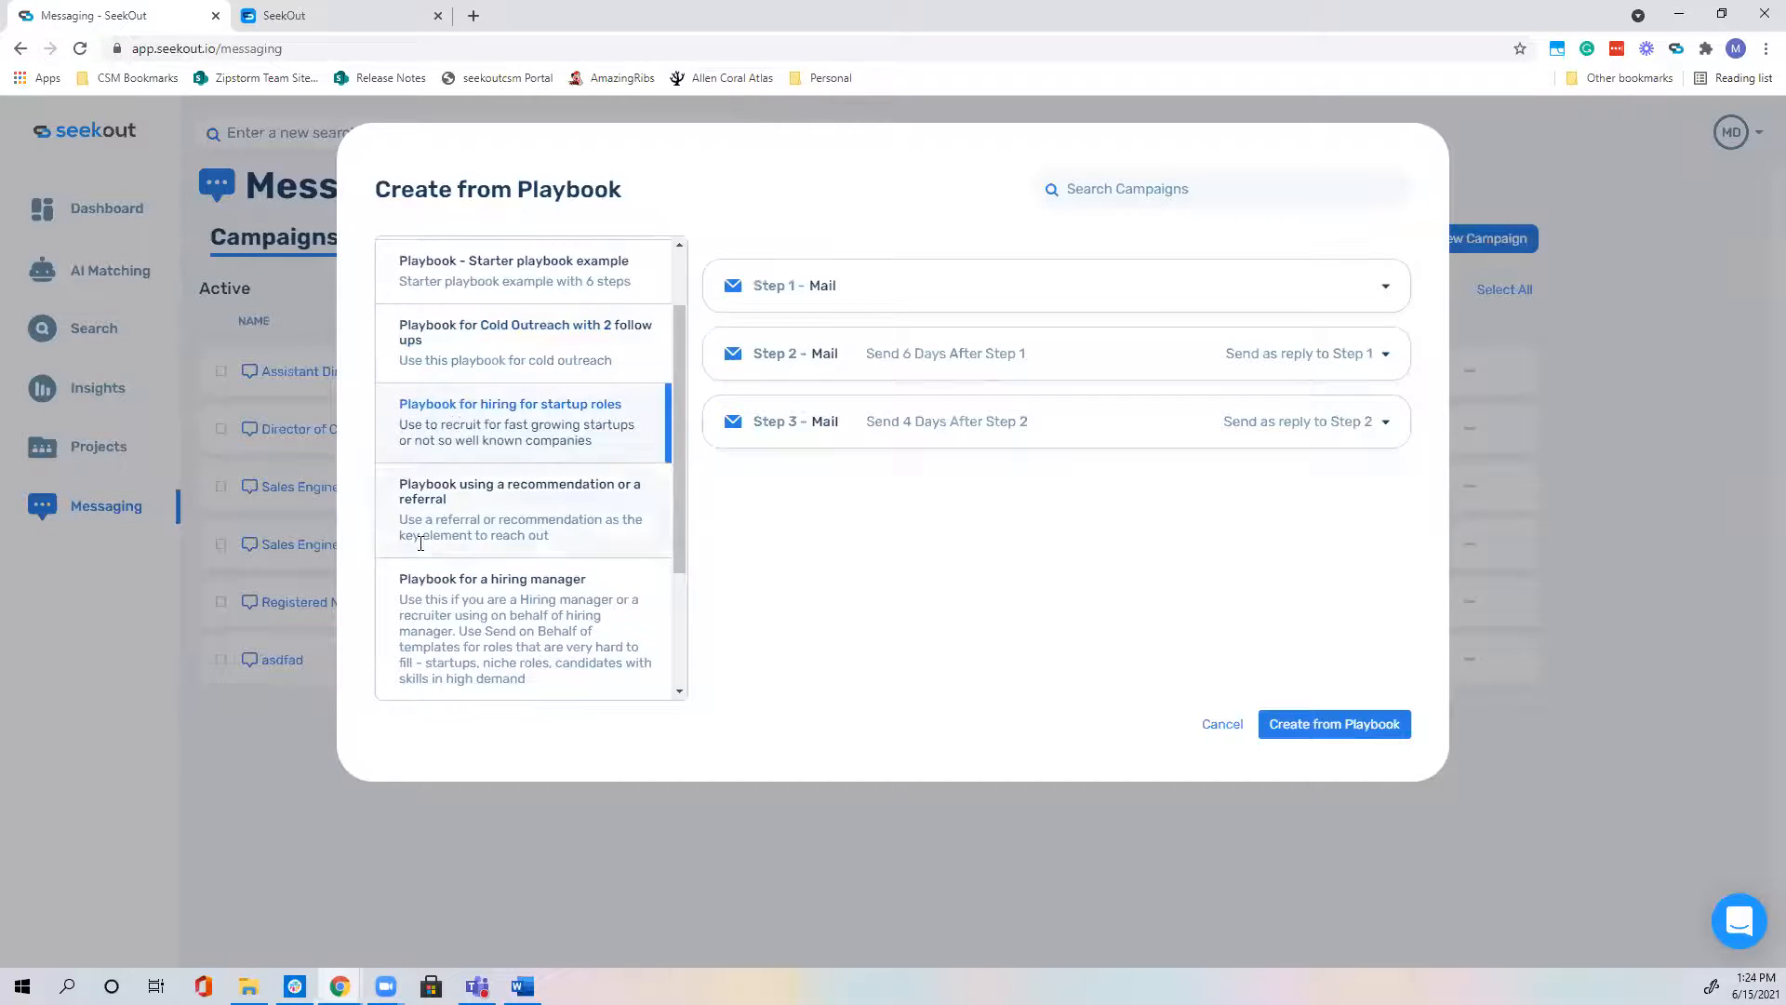
pyautogui.scroll(-1, 443, 516)
pyautogui.click(455, 535)
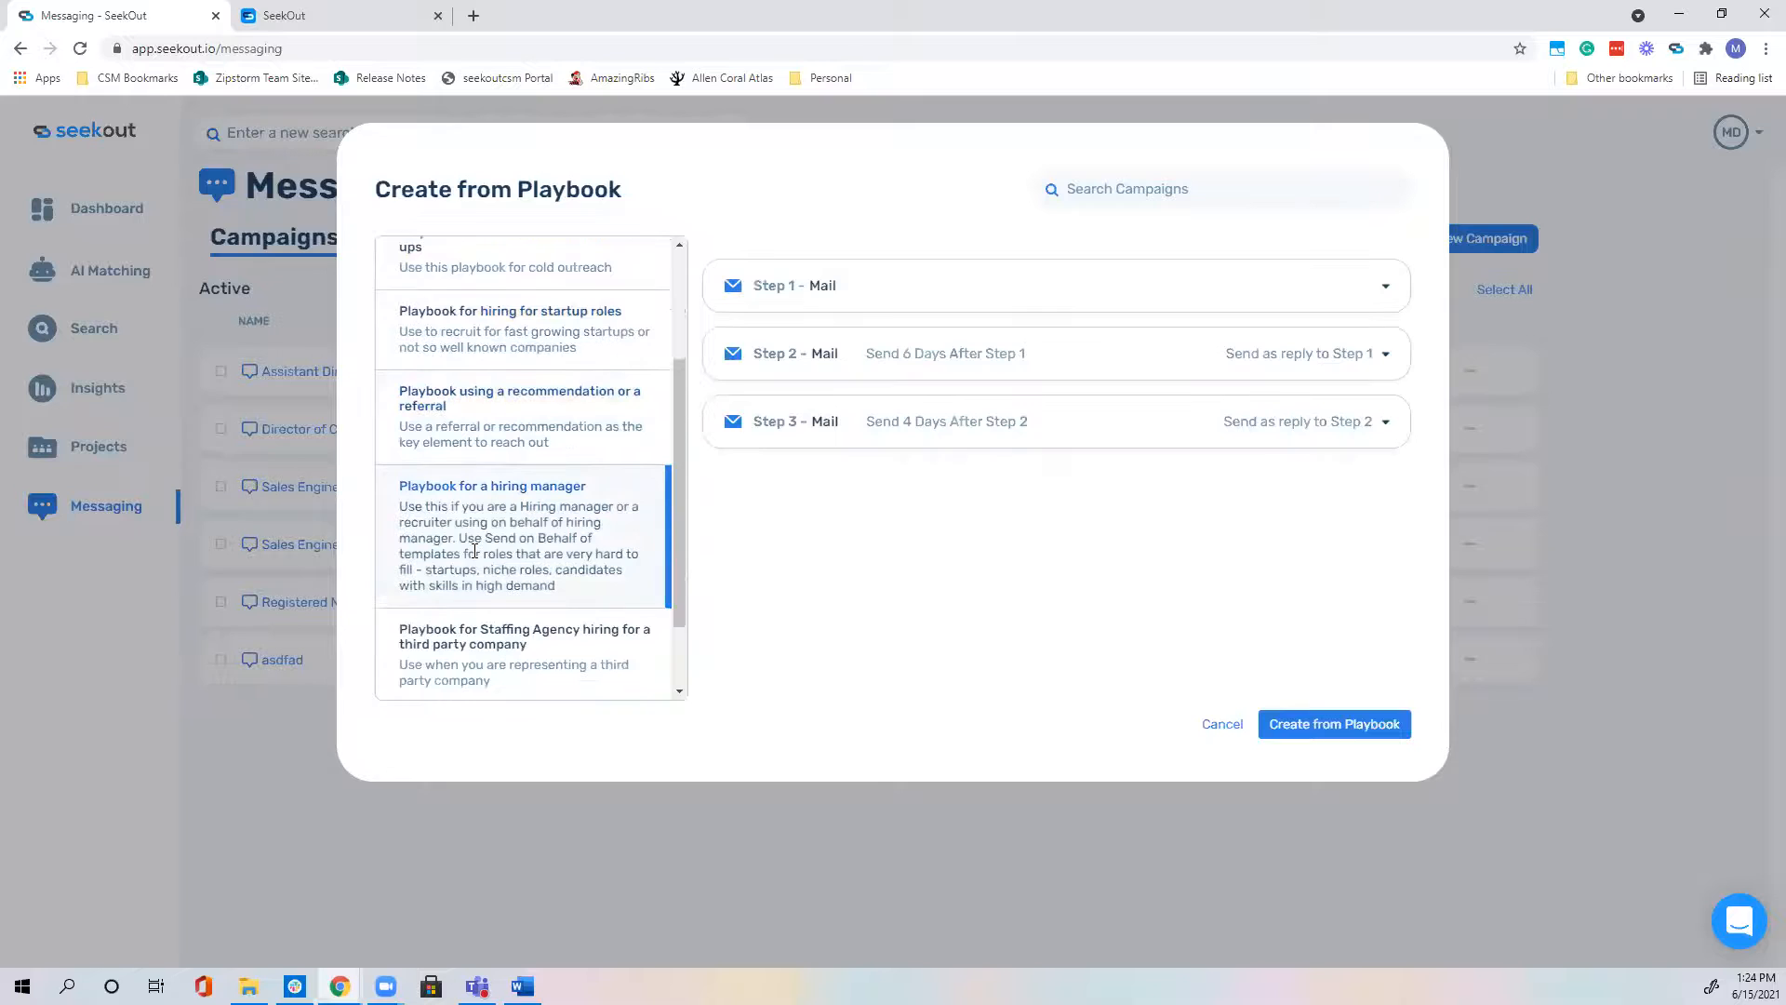
pyautogui.scroll(-1, 474, 551)
pyautogui.click(474, 551)
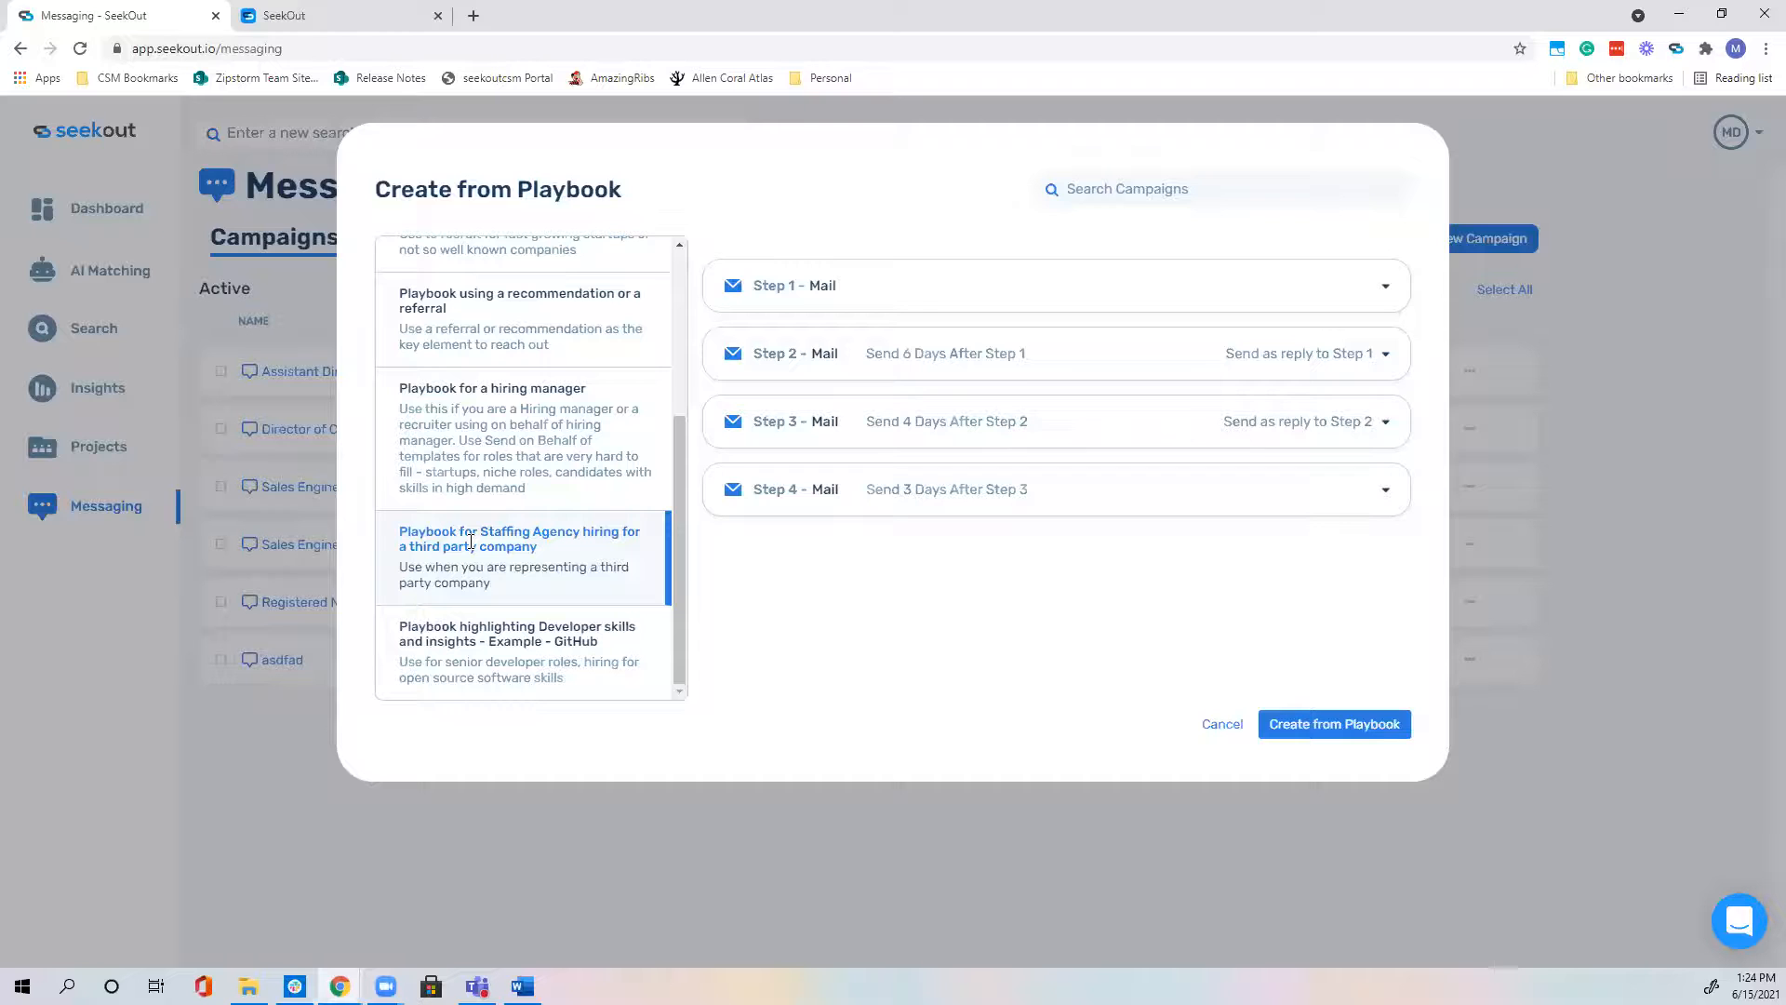
pyautogui.click(471, 643)
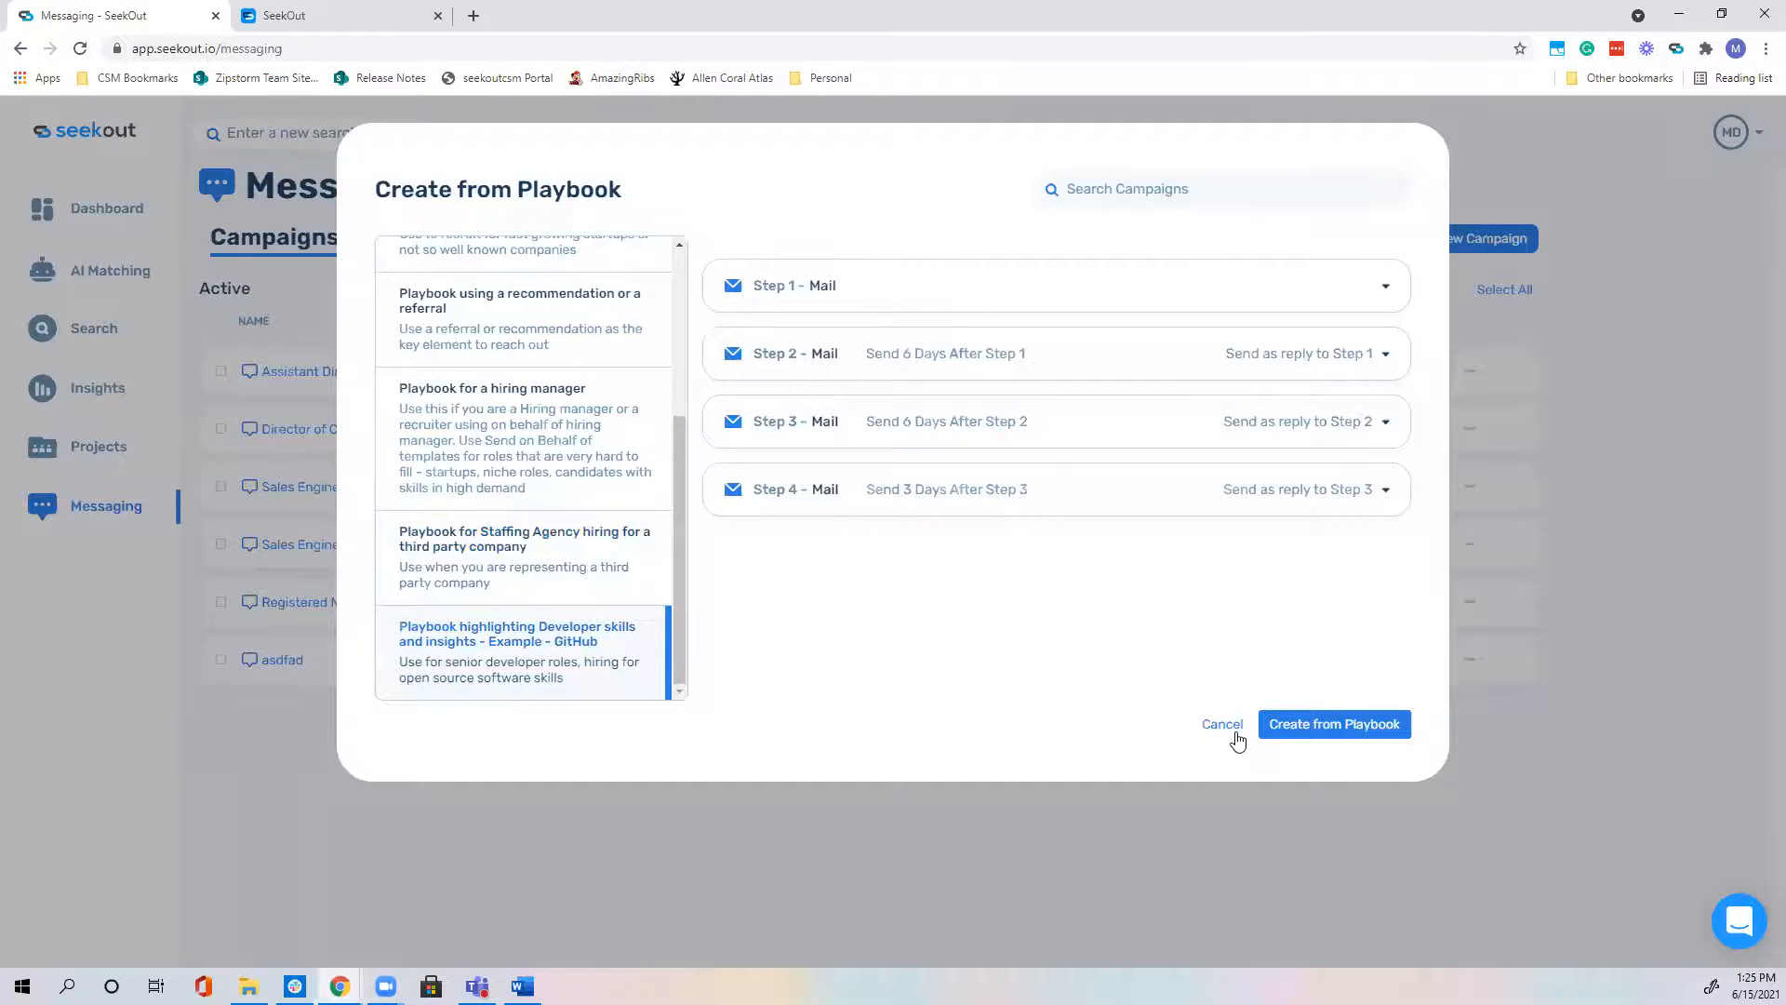
pyautogui.click(1029, 290)
pyautogui.scroll(-1, 1114, 532)
pyautogui.scroll(-1, 1086, 610)
pyautogui.click(1070, 703)
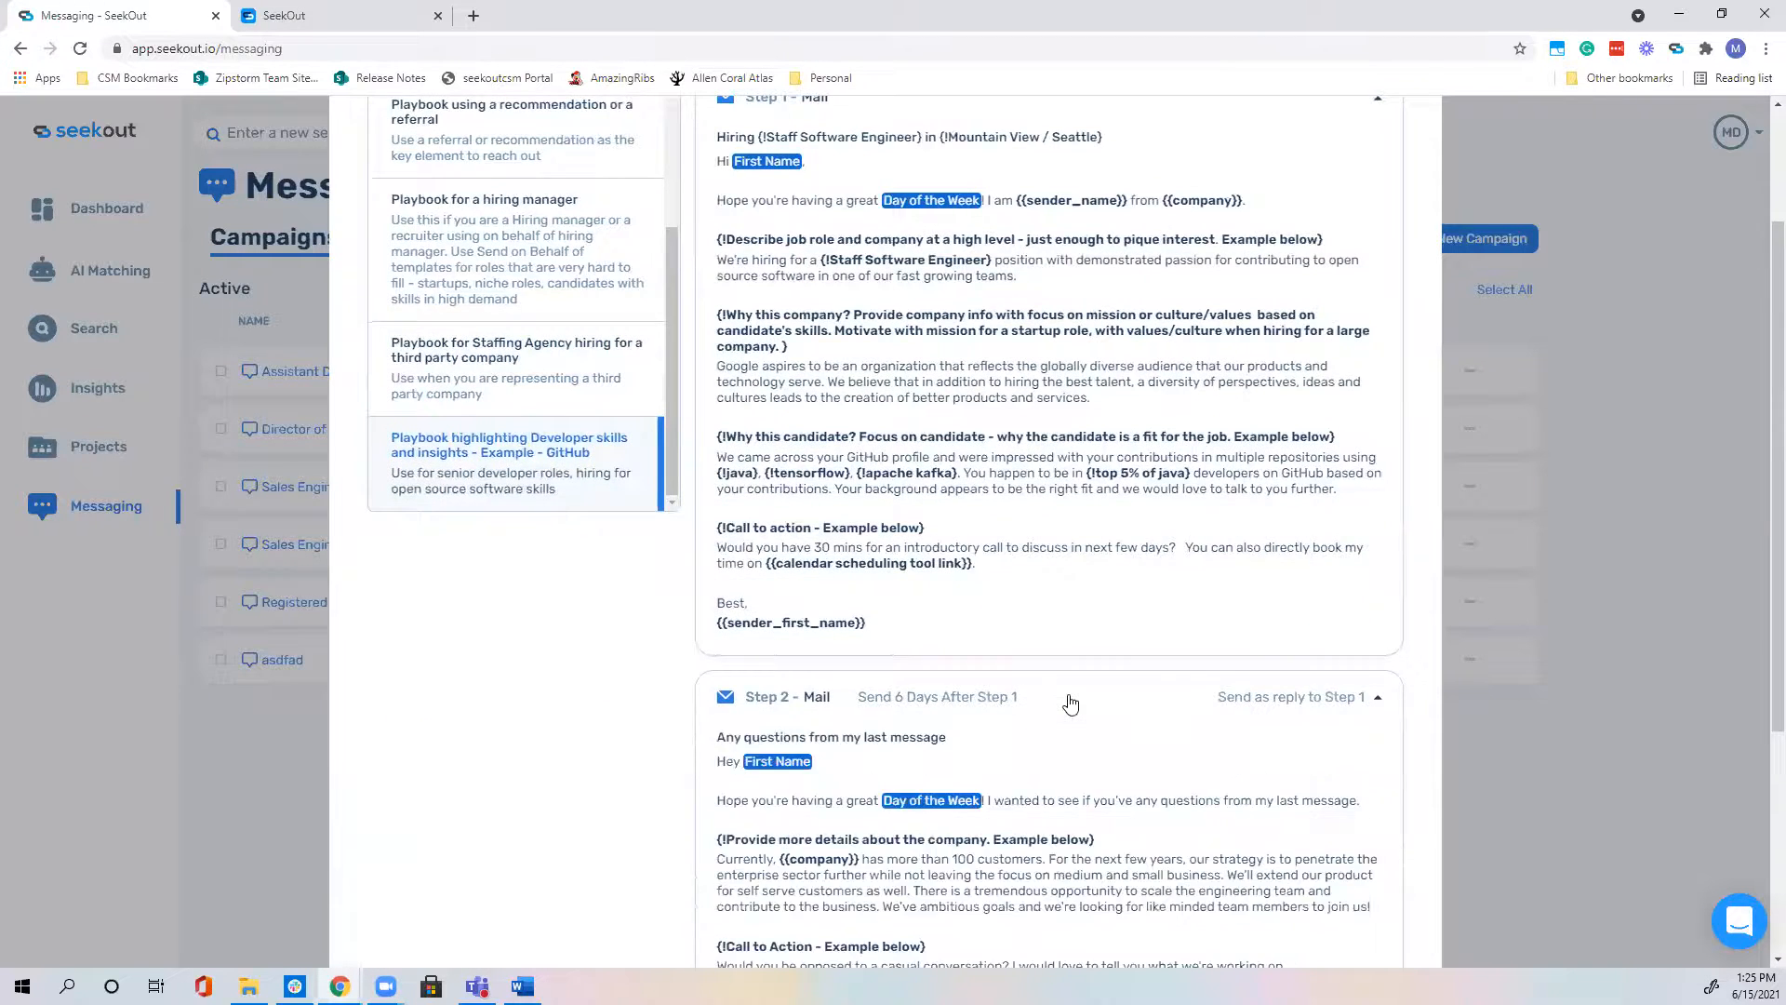
pyautogui.scroll(-4, 1070, 704)
pyautogui.click(1054, 761)
pyautogui.scroll(-4, 1049, 773)
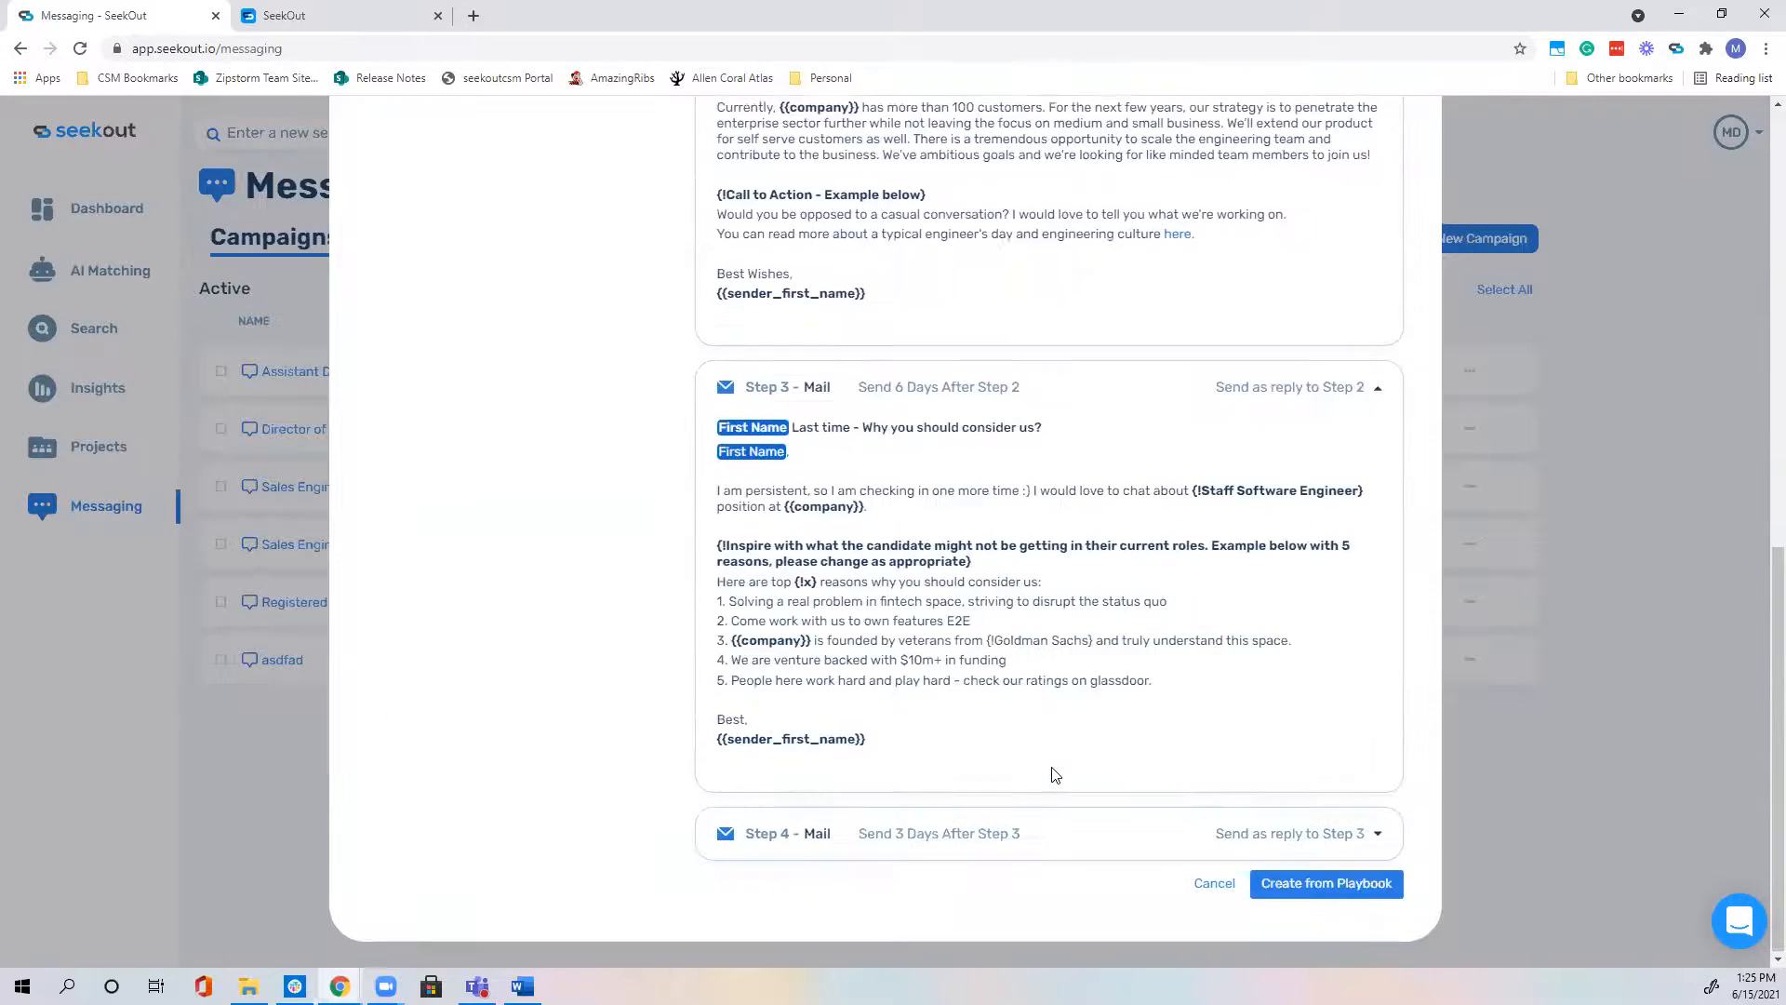
pyautogui.click(1049, 833)
pyautogui.scroll(-4, 1047, 796)
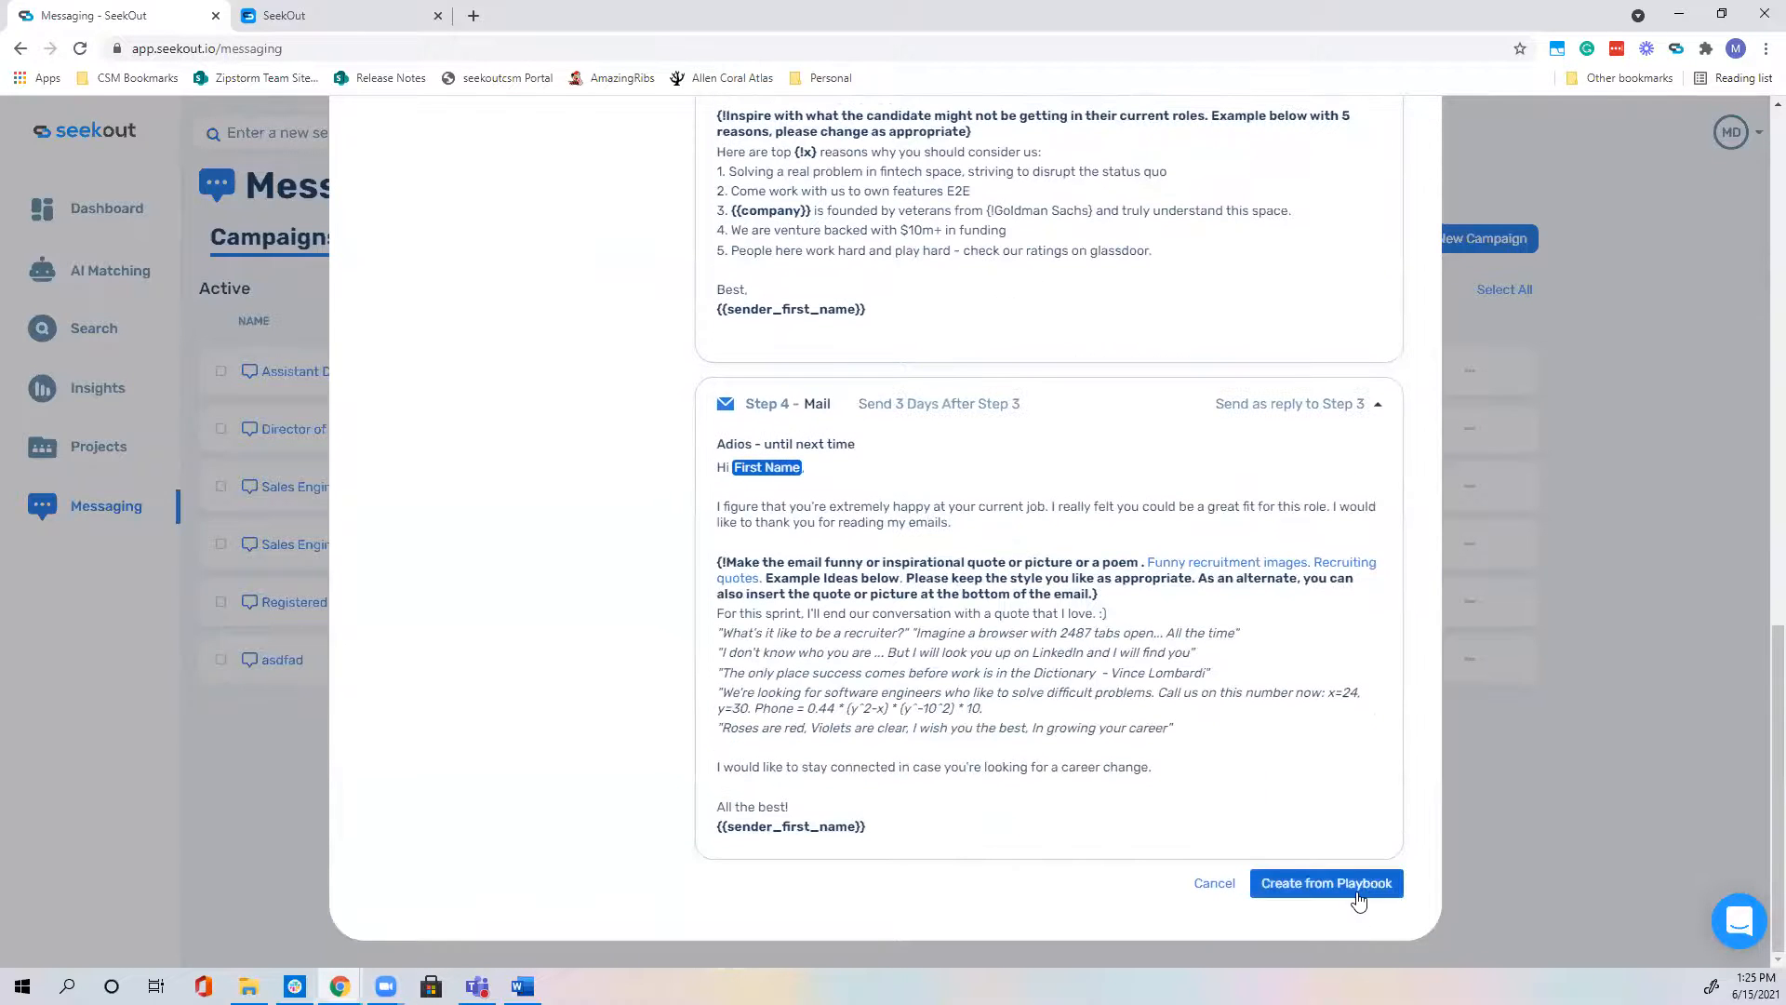
pyautogui.click(1214, 883)
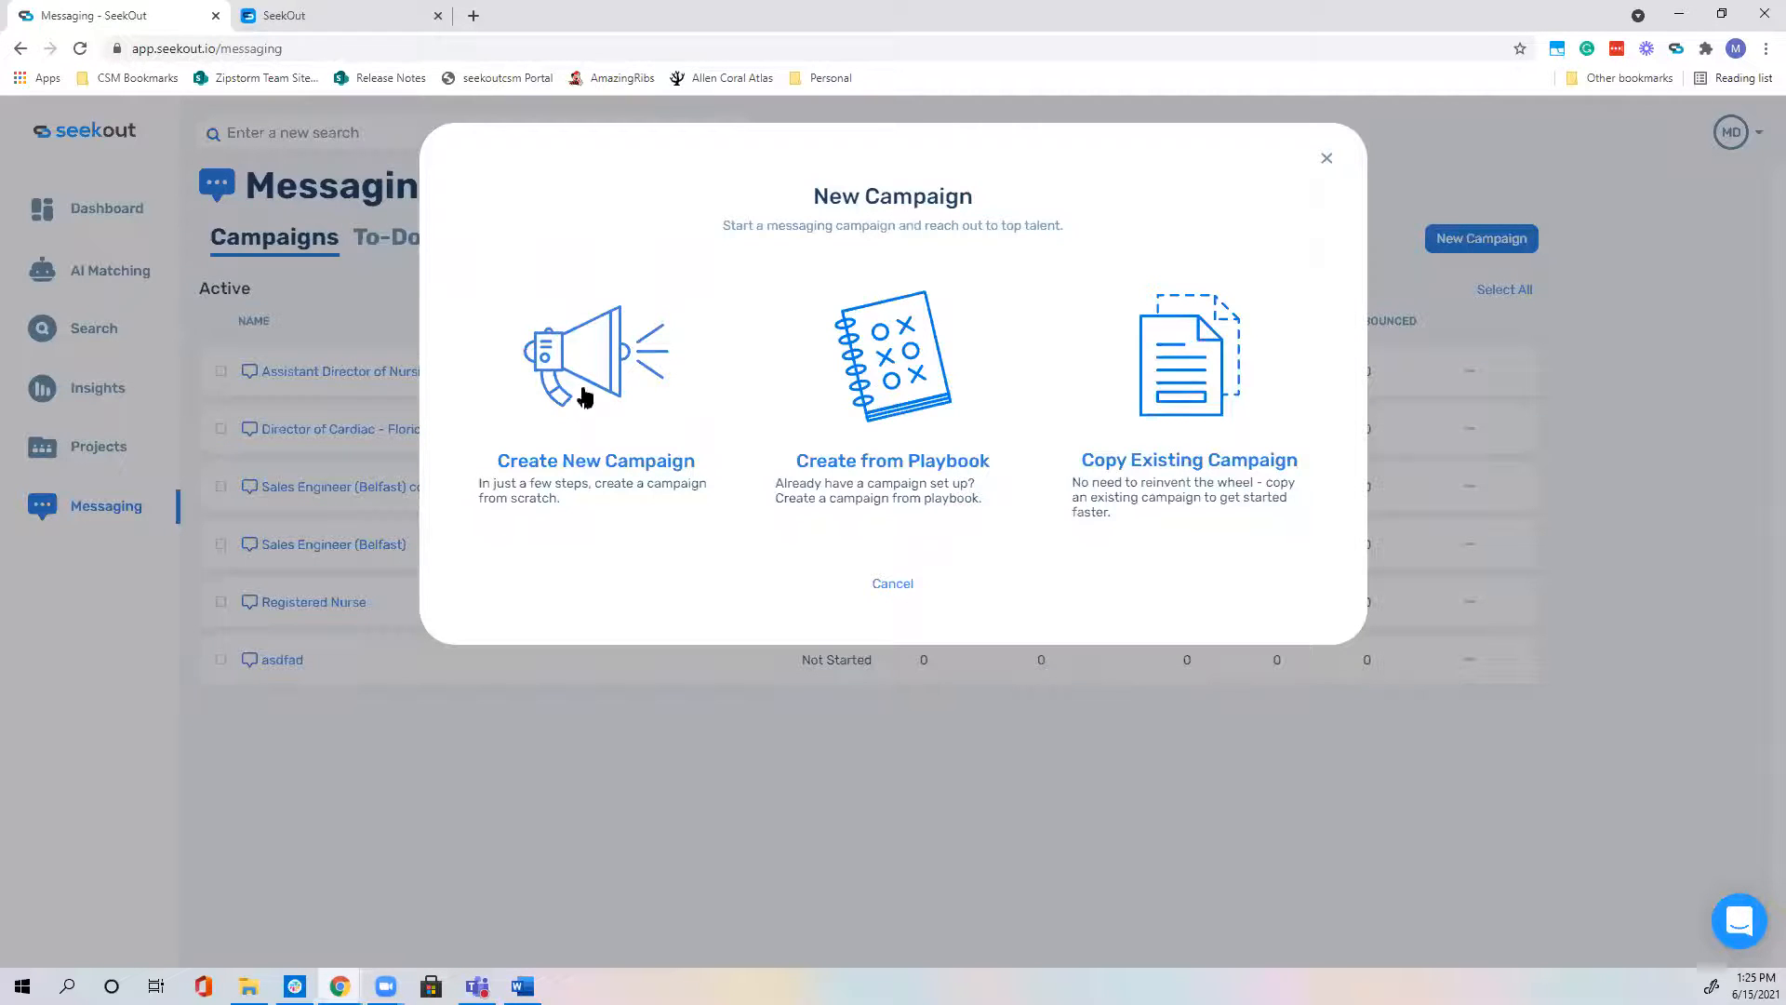
# Step: Choose Create New Campaign and name it 'Data Analyst (demo)'
pyautogui.click(648, 451)
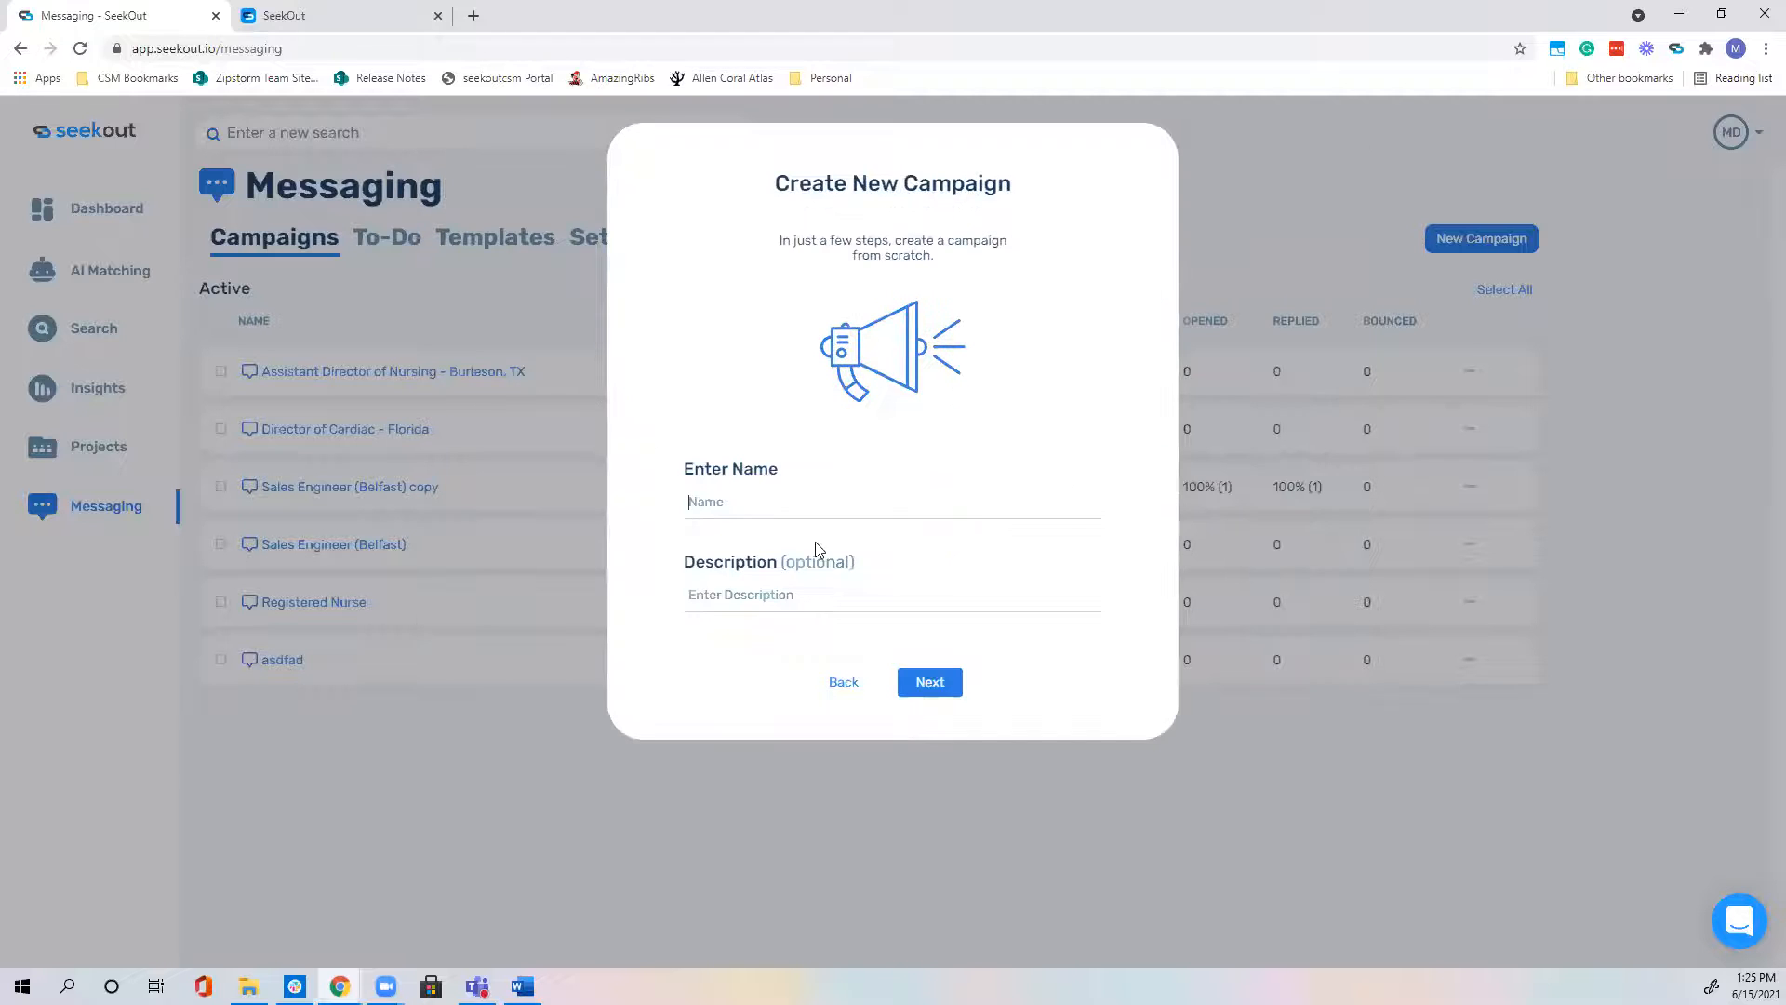
pyautogui.write('Data Analyst )demo')
pyautogui.press('BackSpace')
pyautogui.press('BackSpace')
pyautogui.press('BackSpace')
pyautogui.press('BackSpace')
pyautogui.press('BackSpace')
pyautogui.write('(demomo)')
# Step: Create the Data Analyst (demo) campaign and open the Add a Step dialog for its first step
pyautogui.click(921, 689)
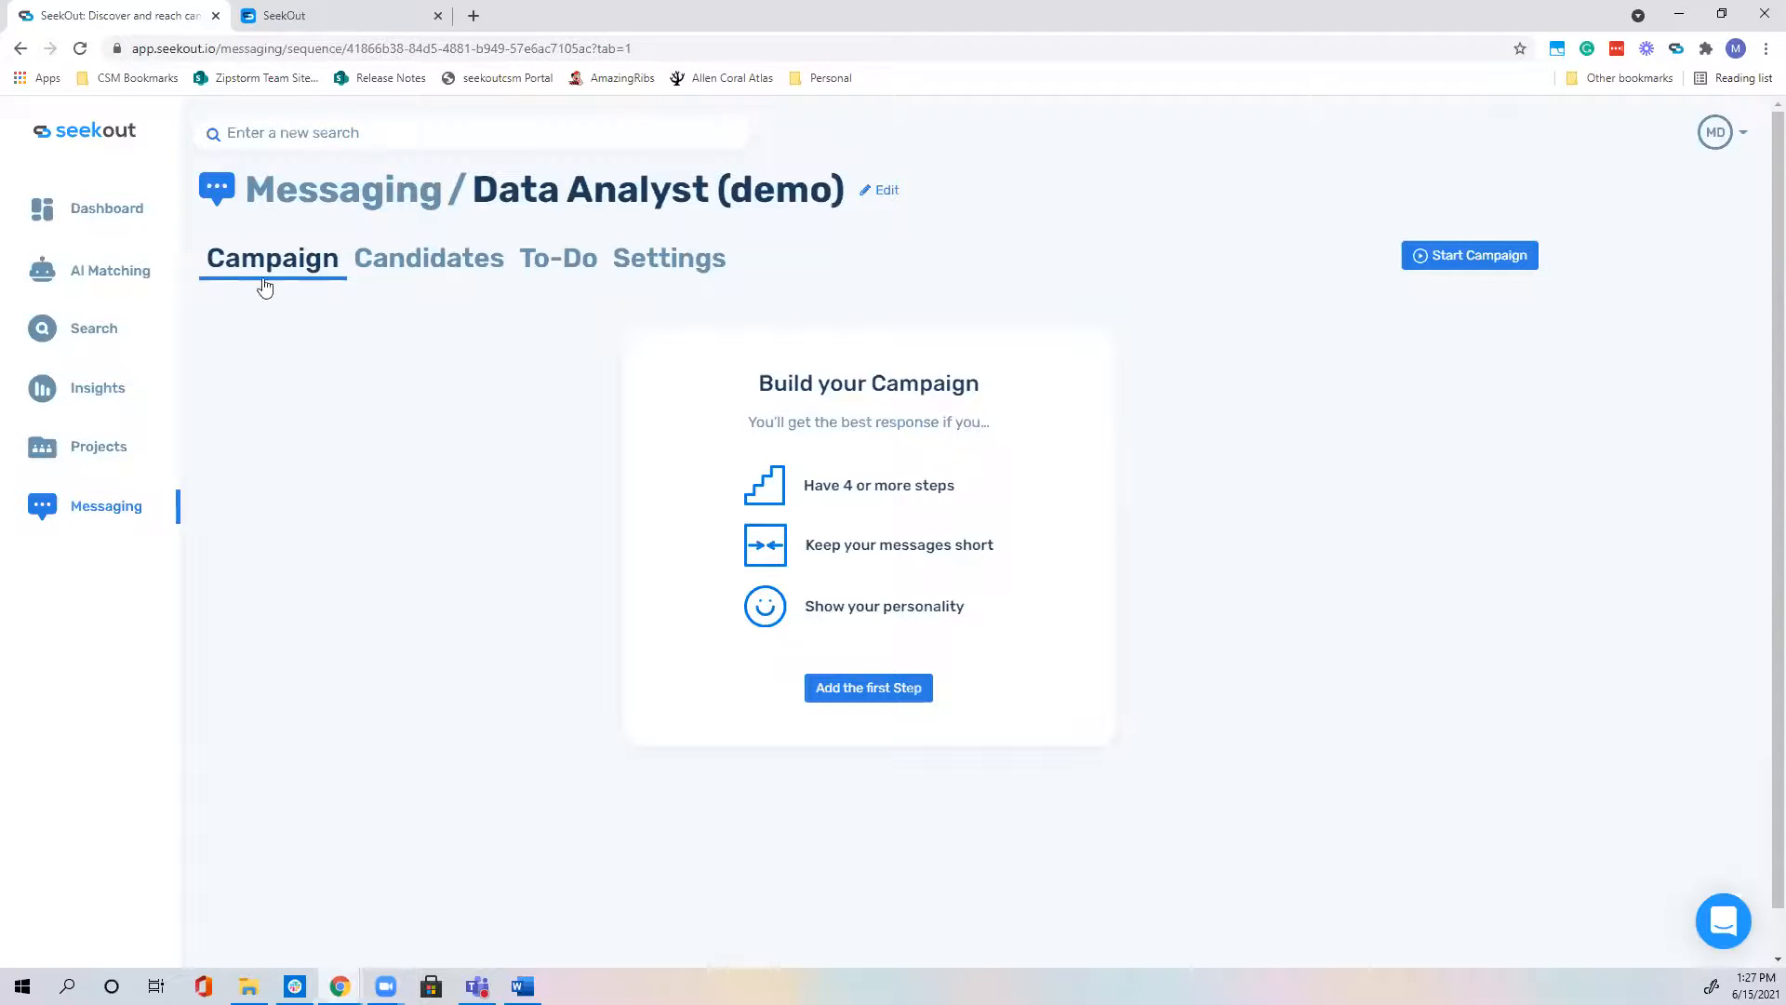
pyautogui.click(900, 688)
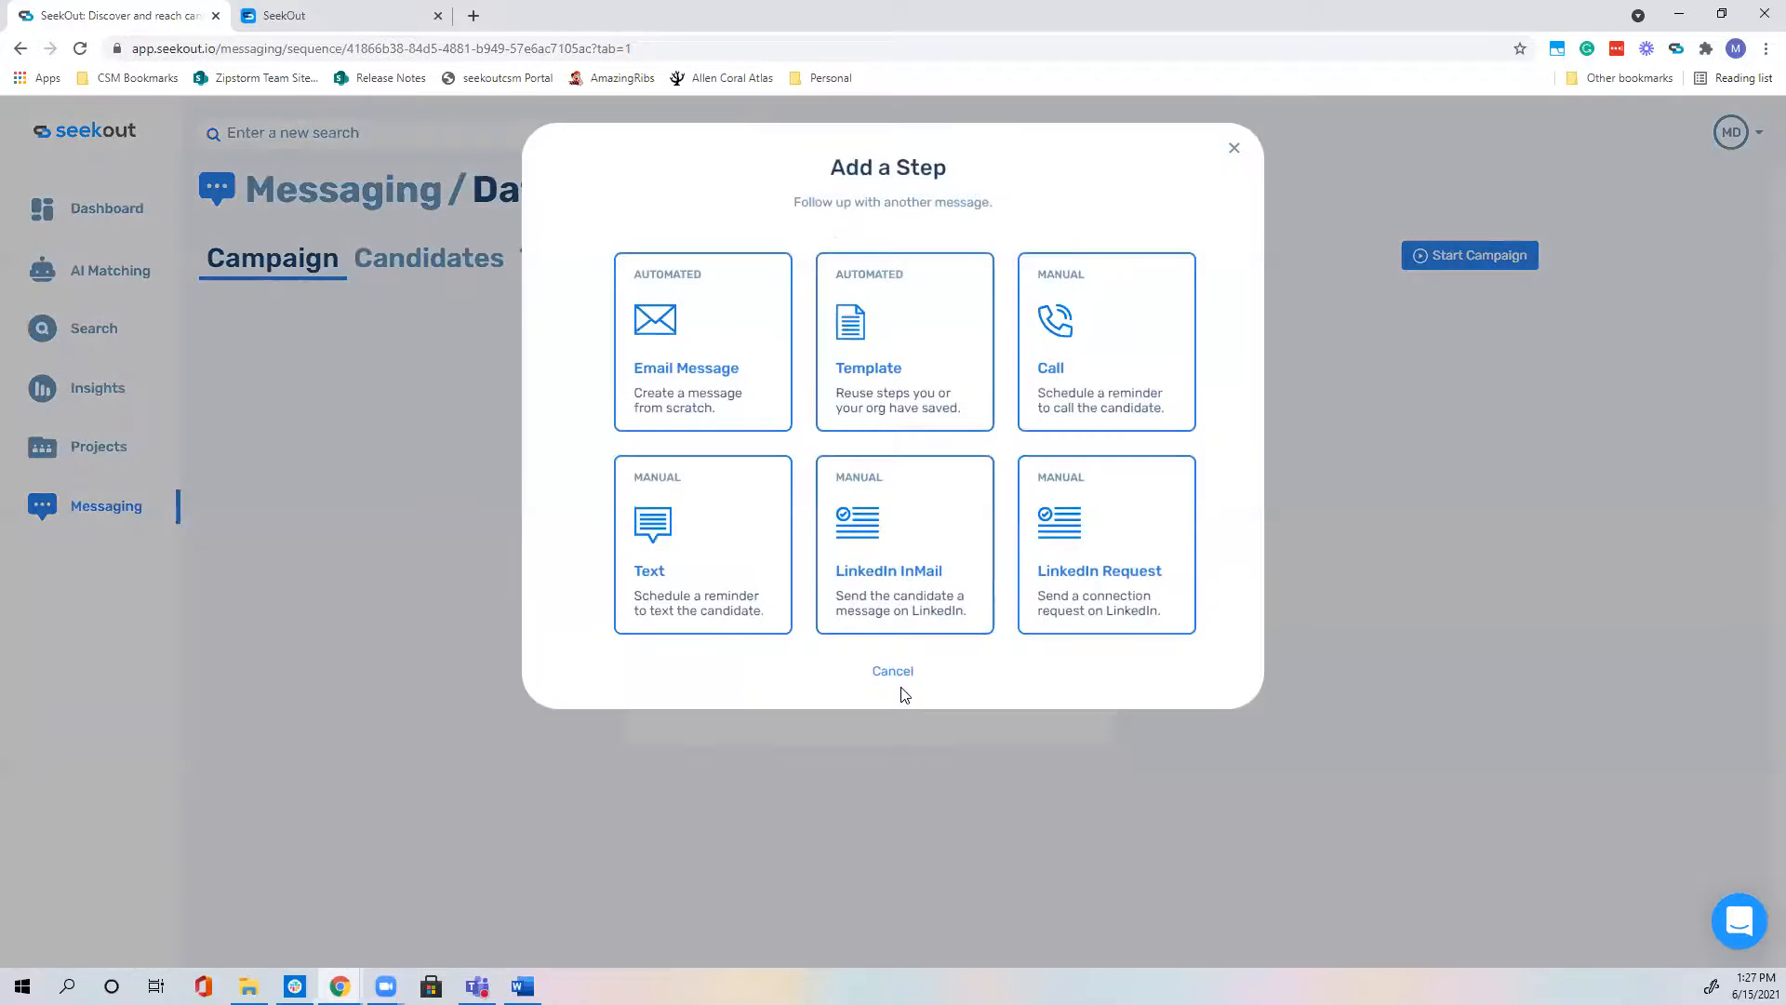
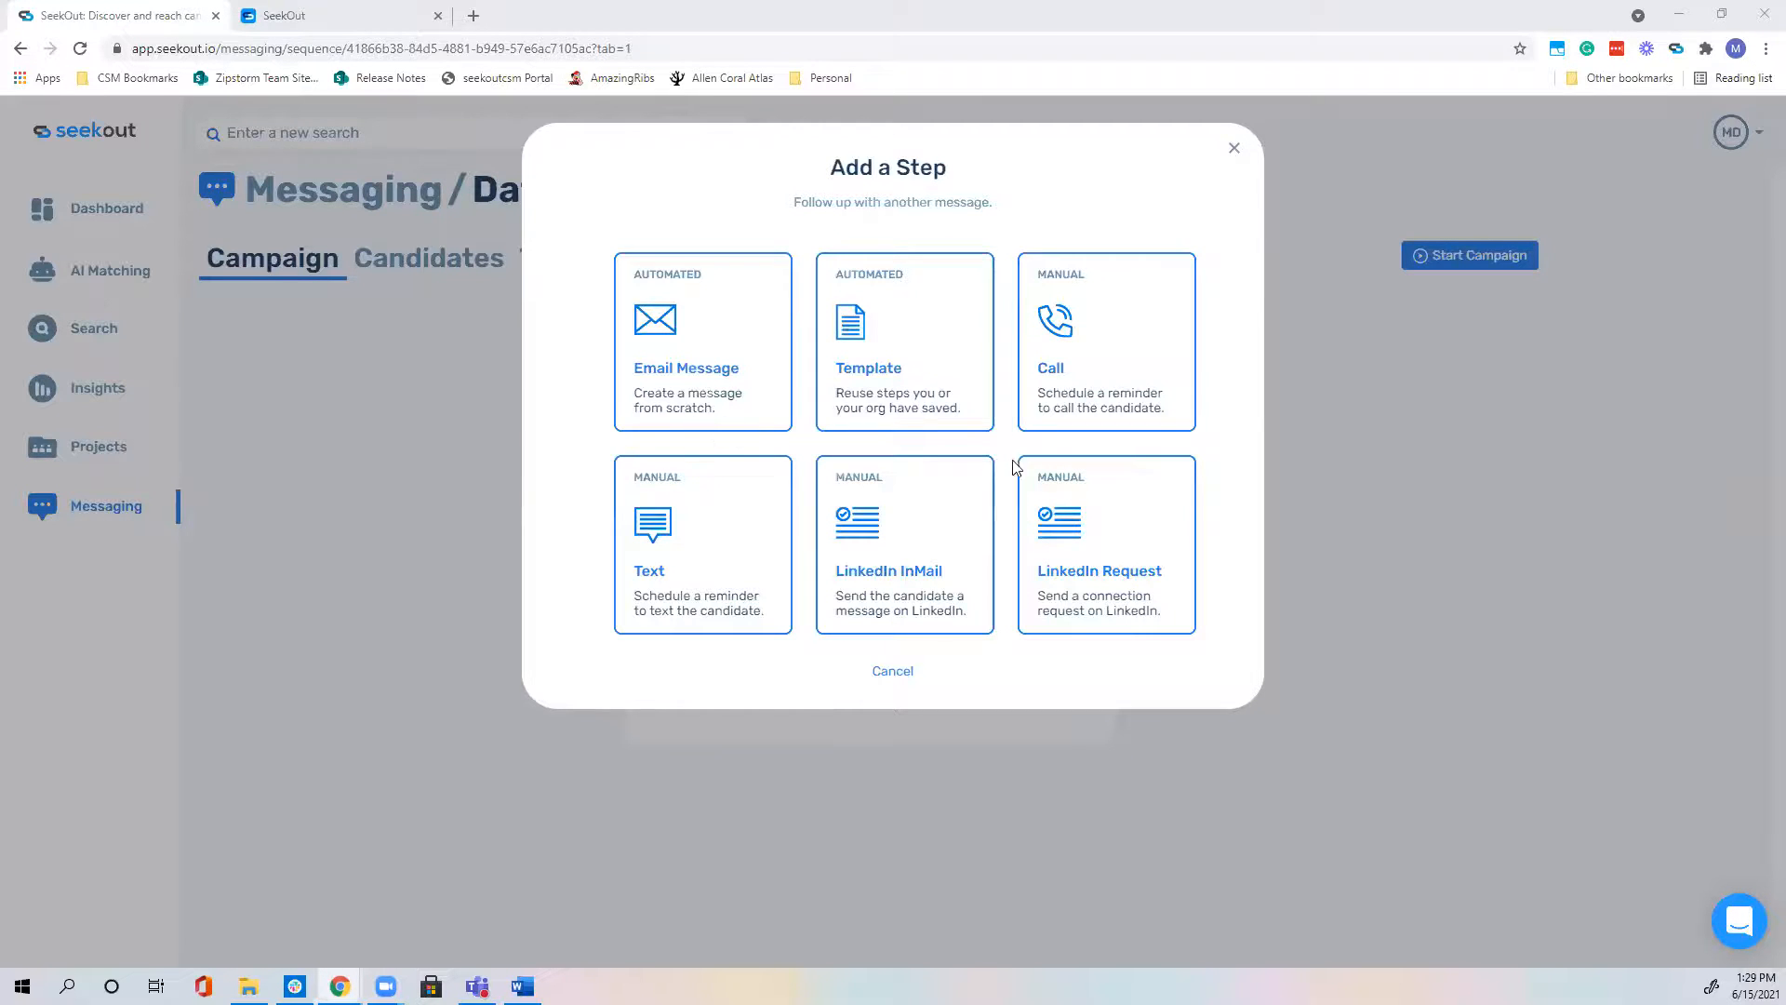
# Step: Pick Template as the type for the campaign's new step
pyautogui.click(928, 359)
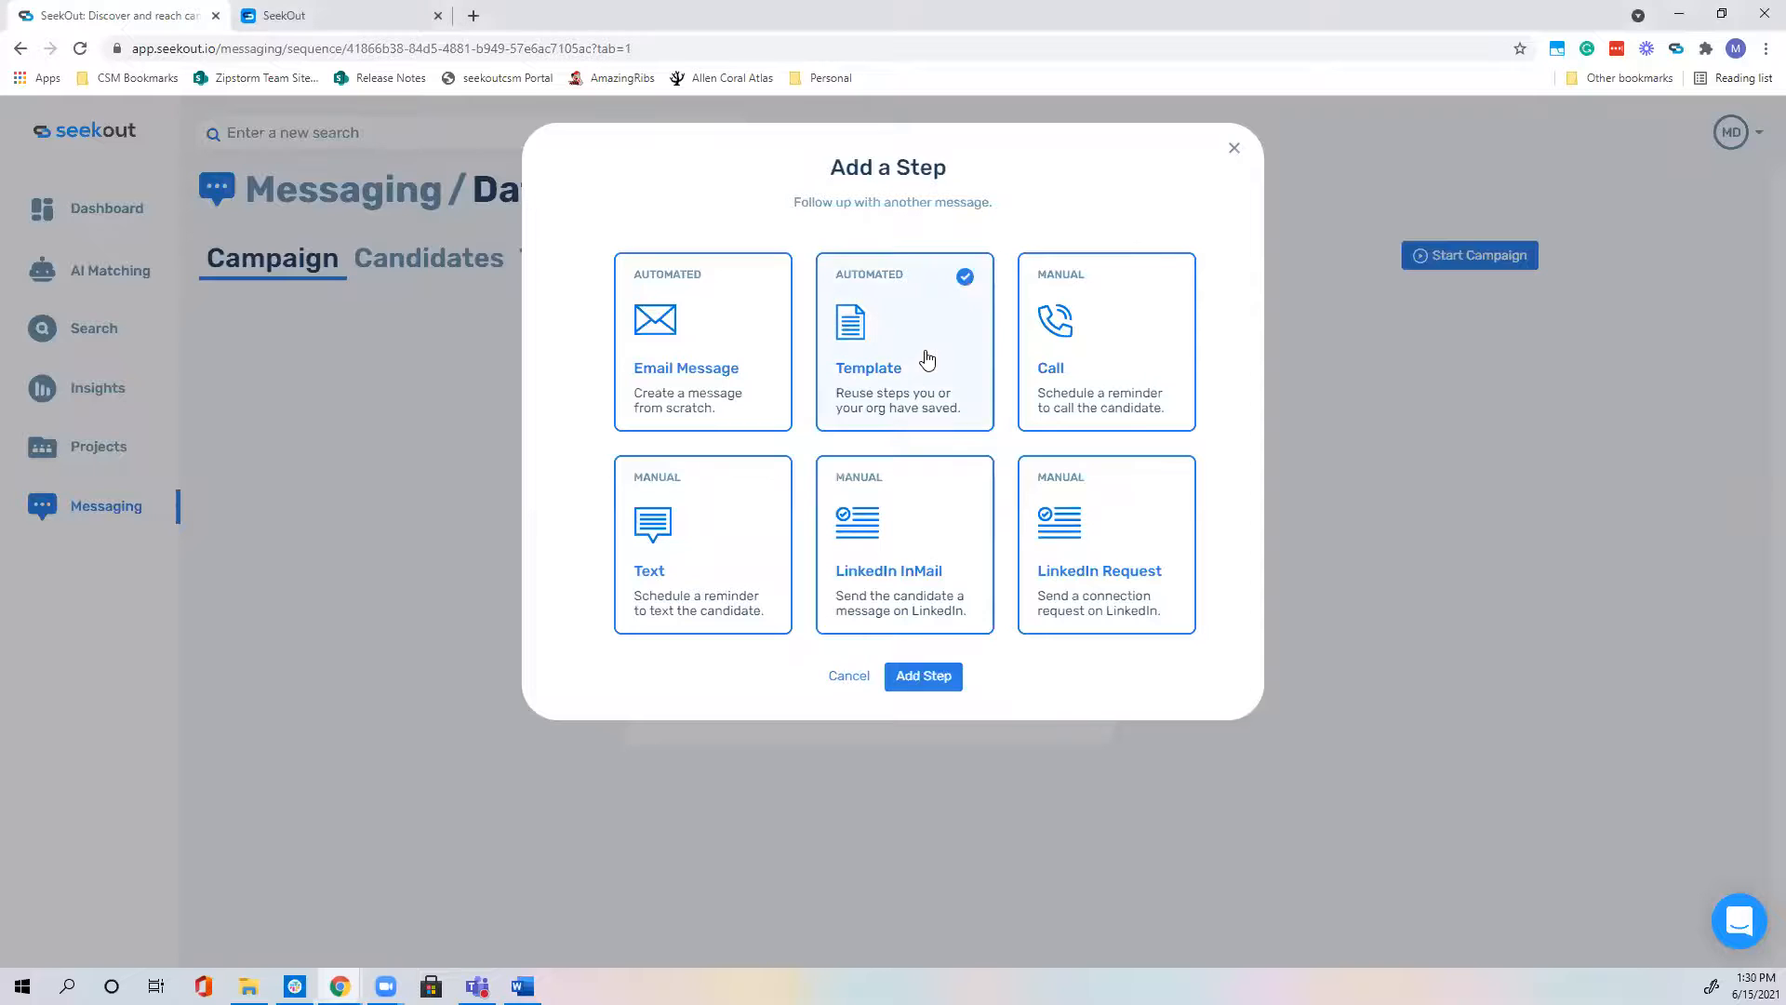
# Step: Load the Data Analyst Email 1 template, subject 'Data Analyst opportunity at SeekOut', into Step 1
pyautogui.click(953, 682)
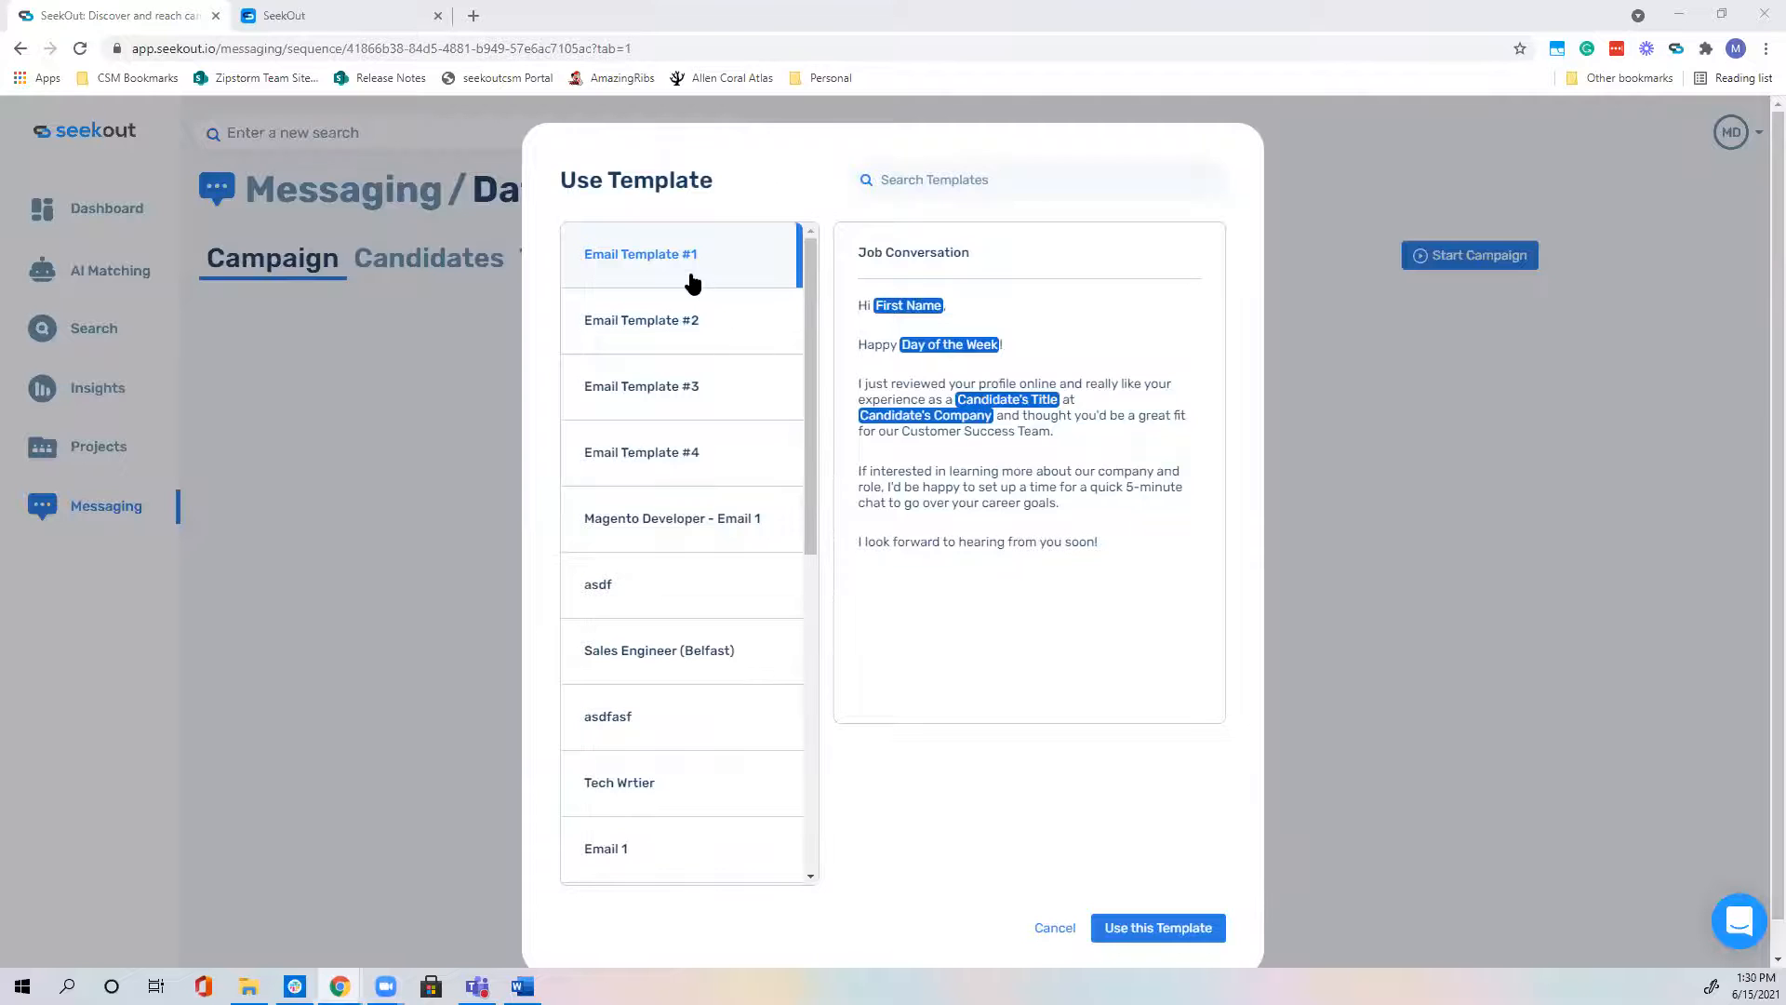
pyautogui.scroll(-4, 694, 282)
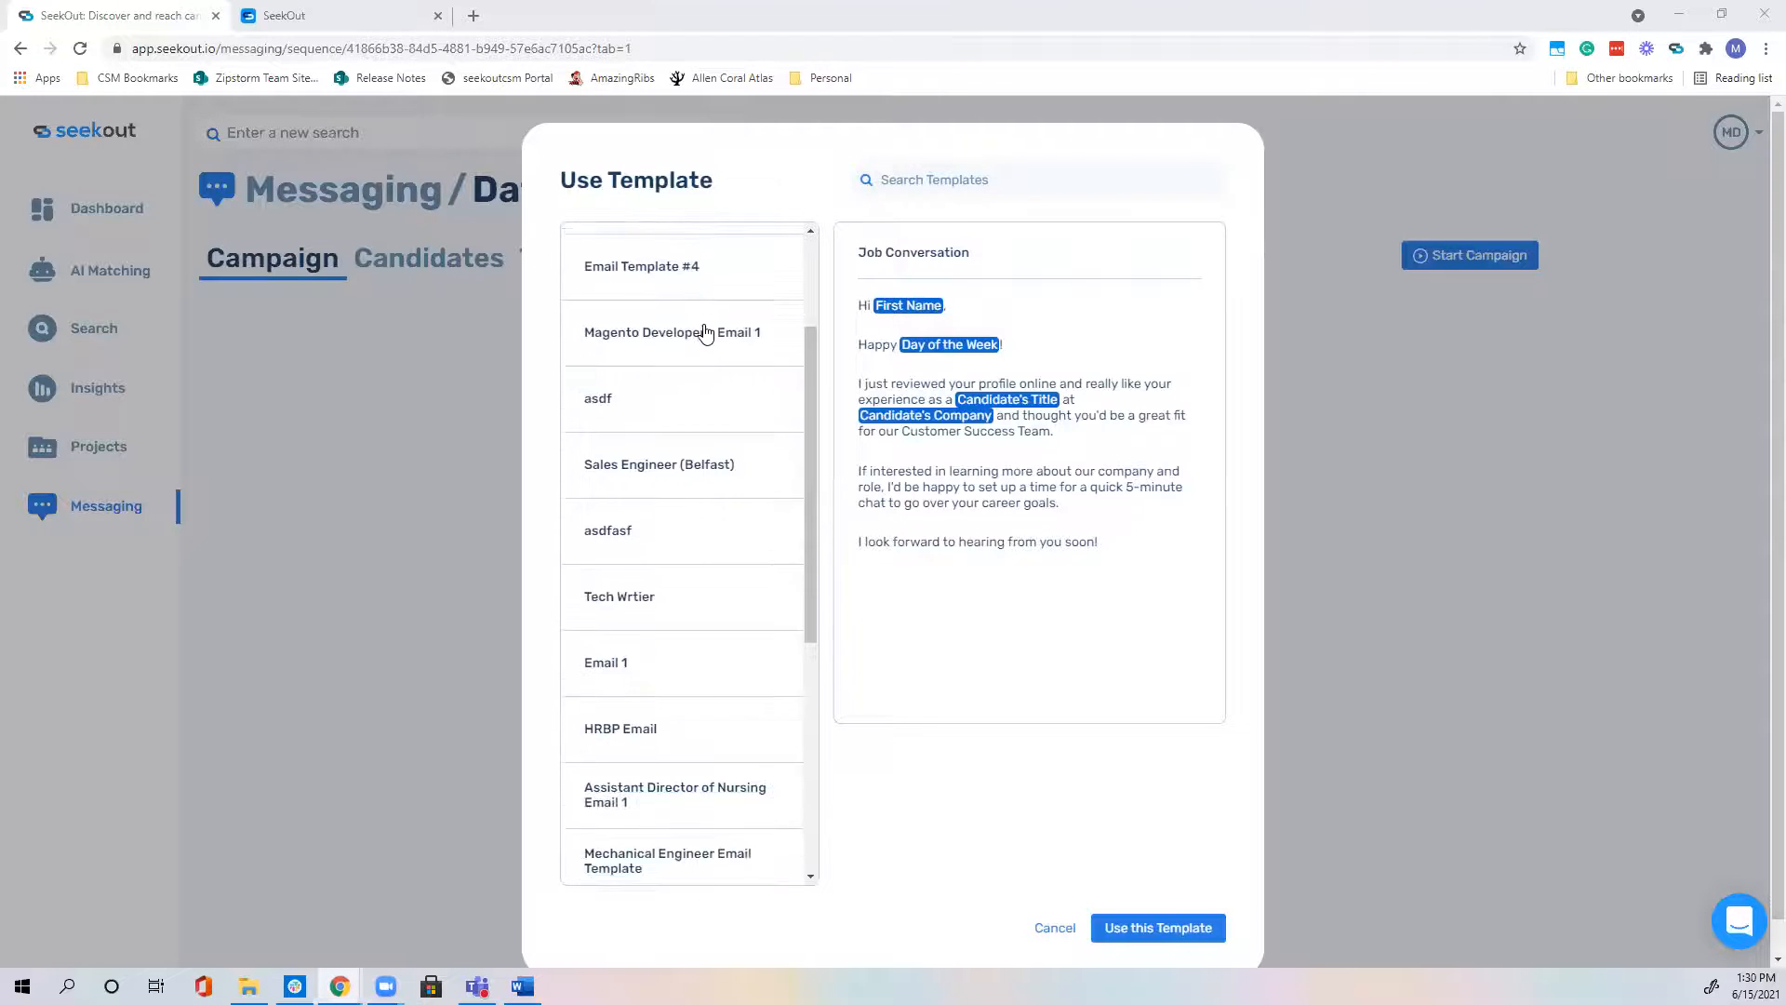
pyautogui.scroll(-3, 705, 333)
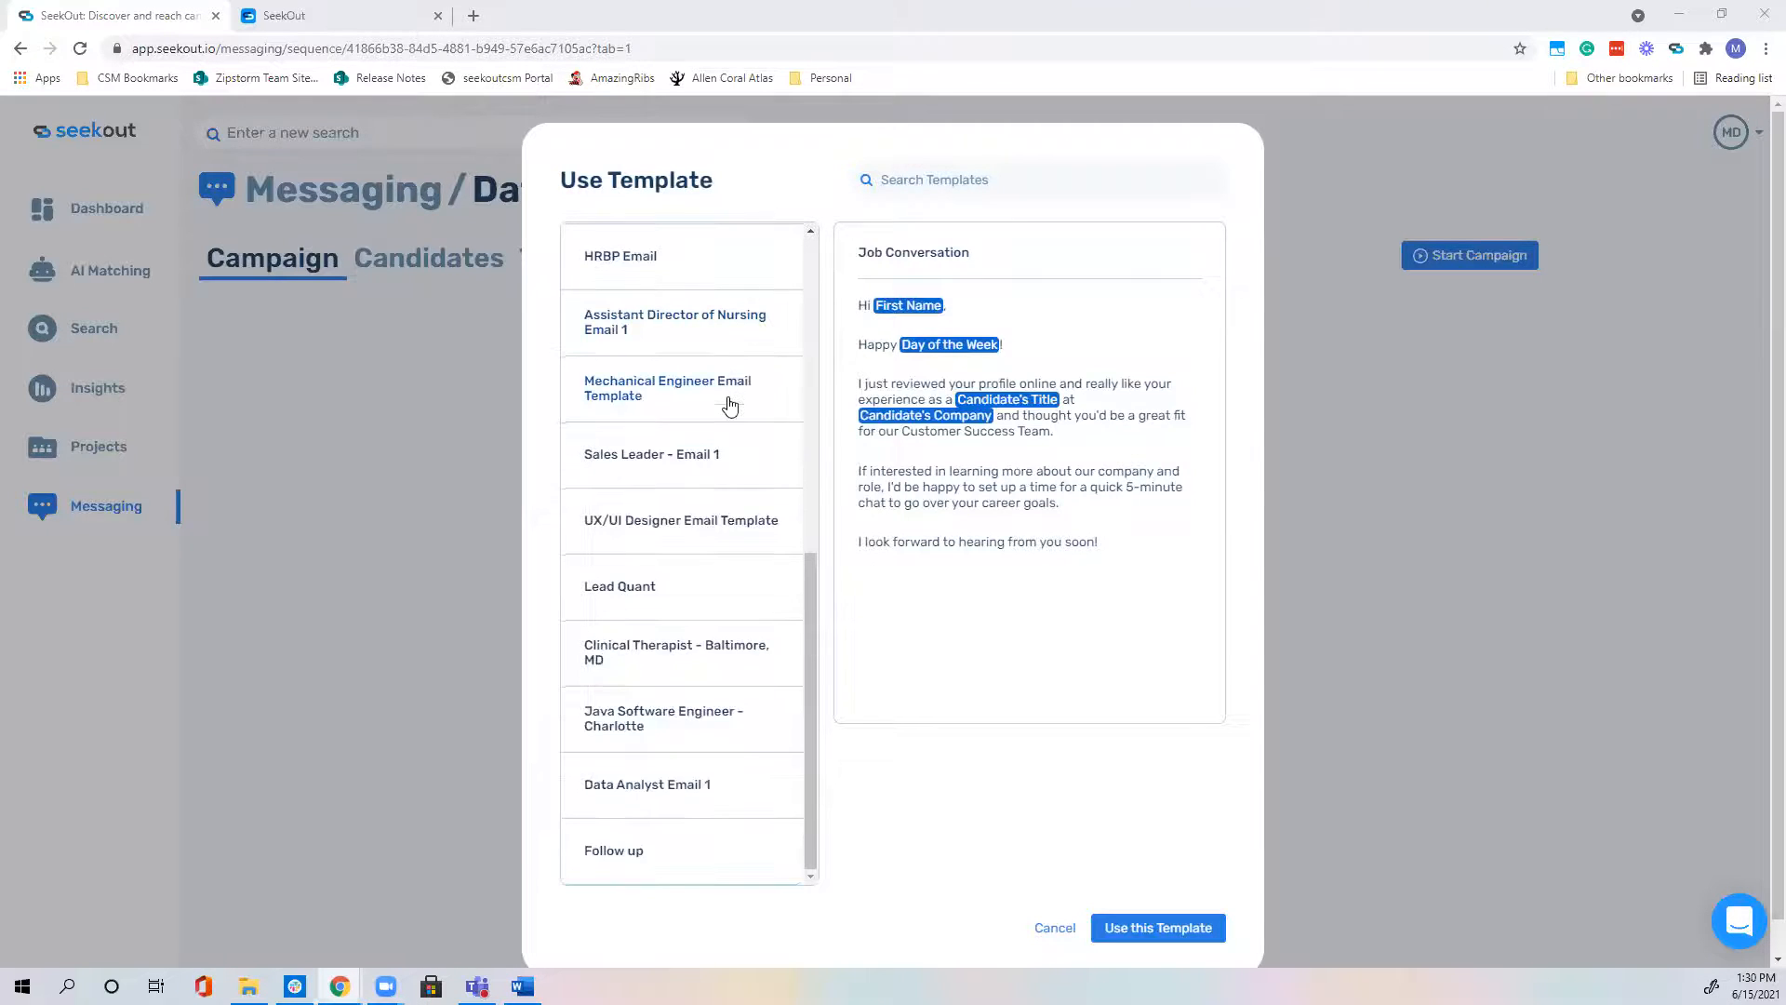
pyautogui.click(688, 793)
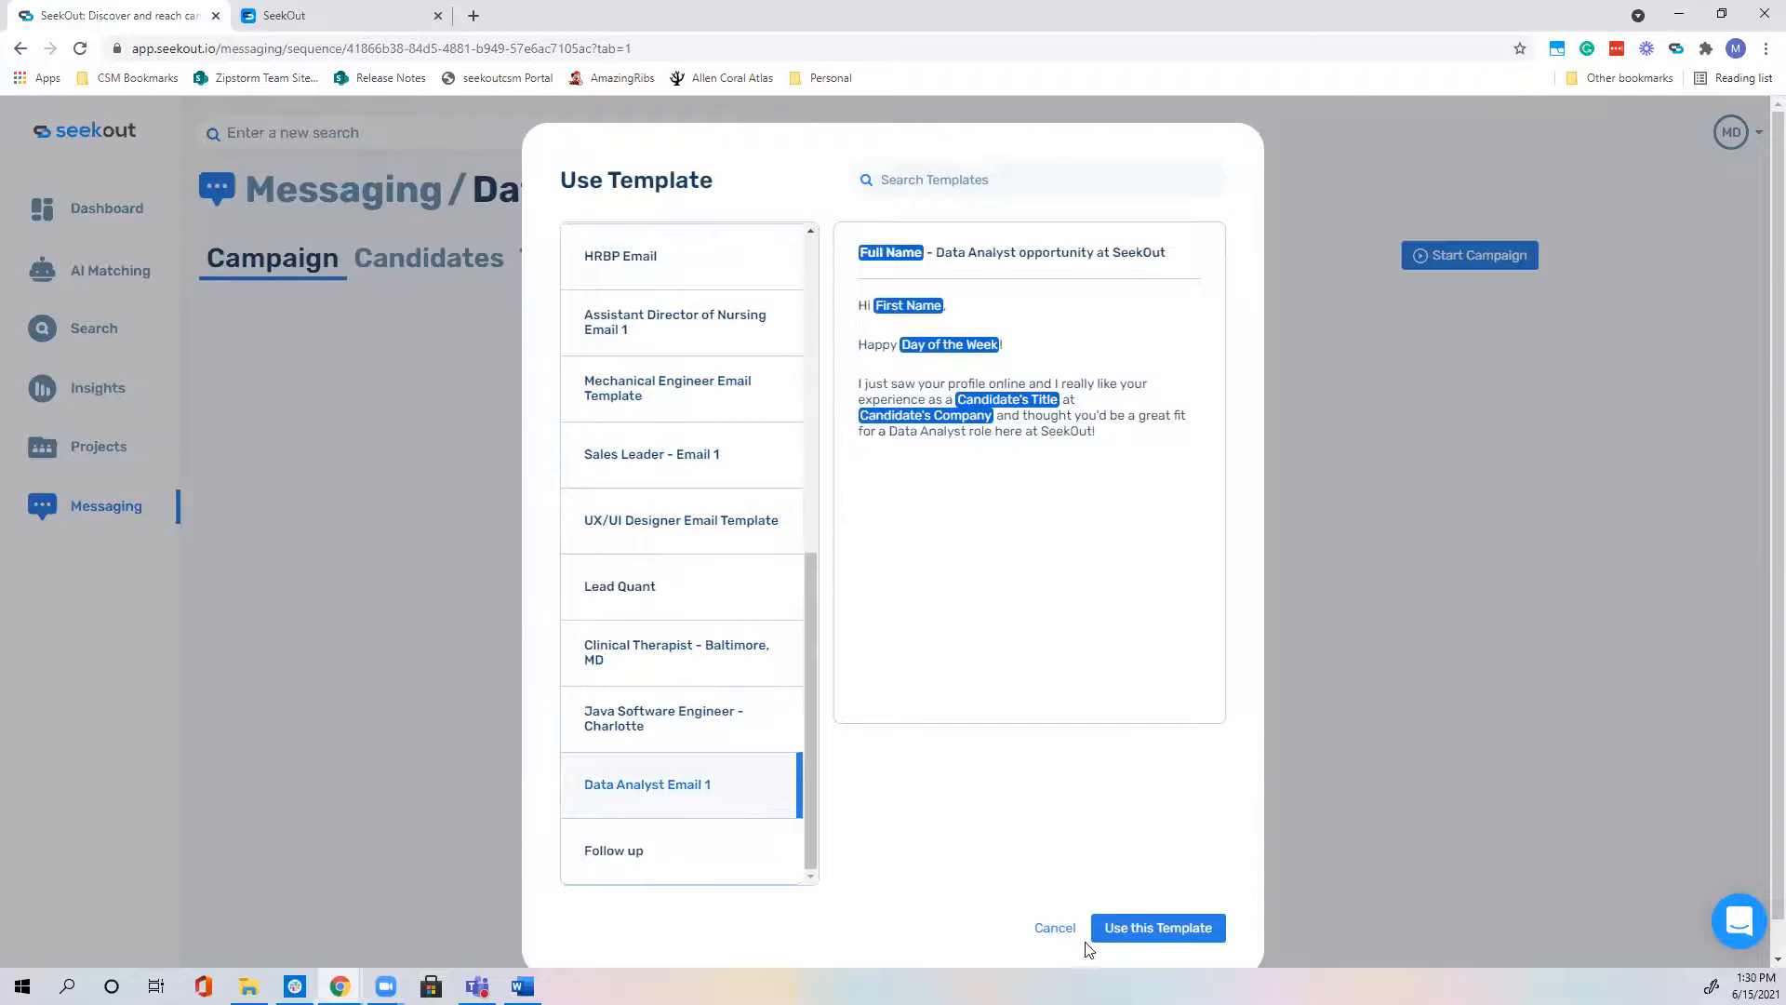
pyautogui.click(1156, 930)
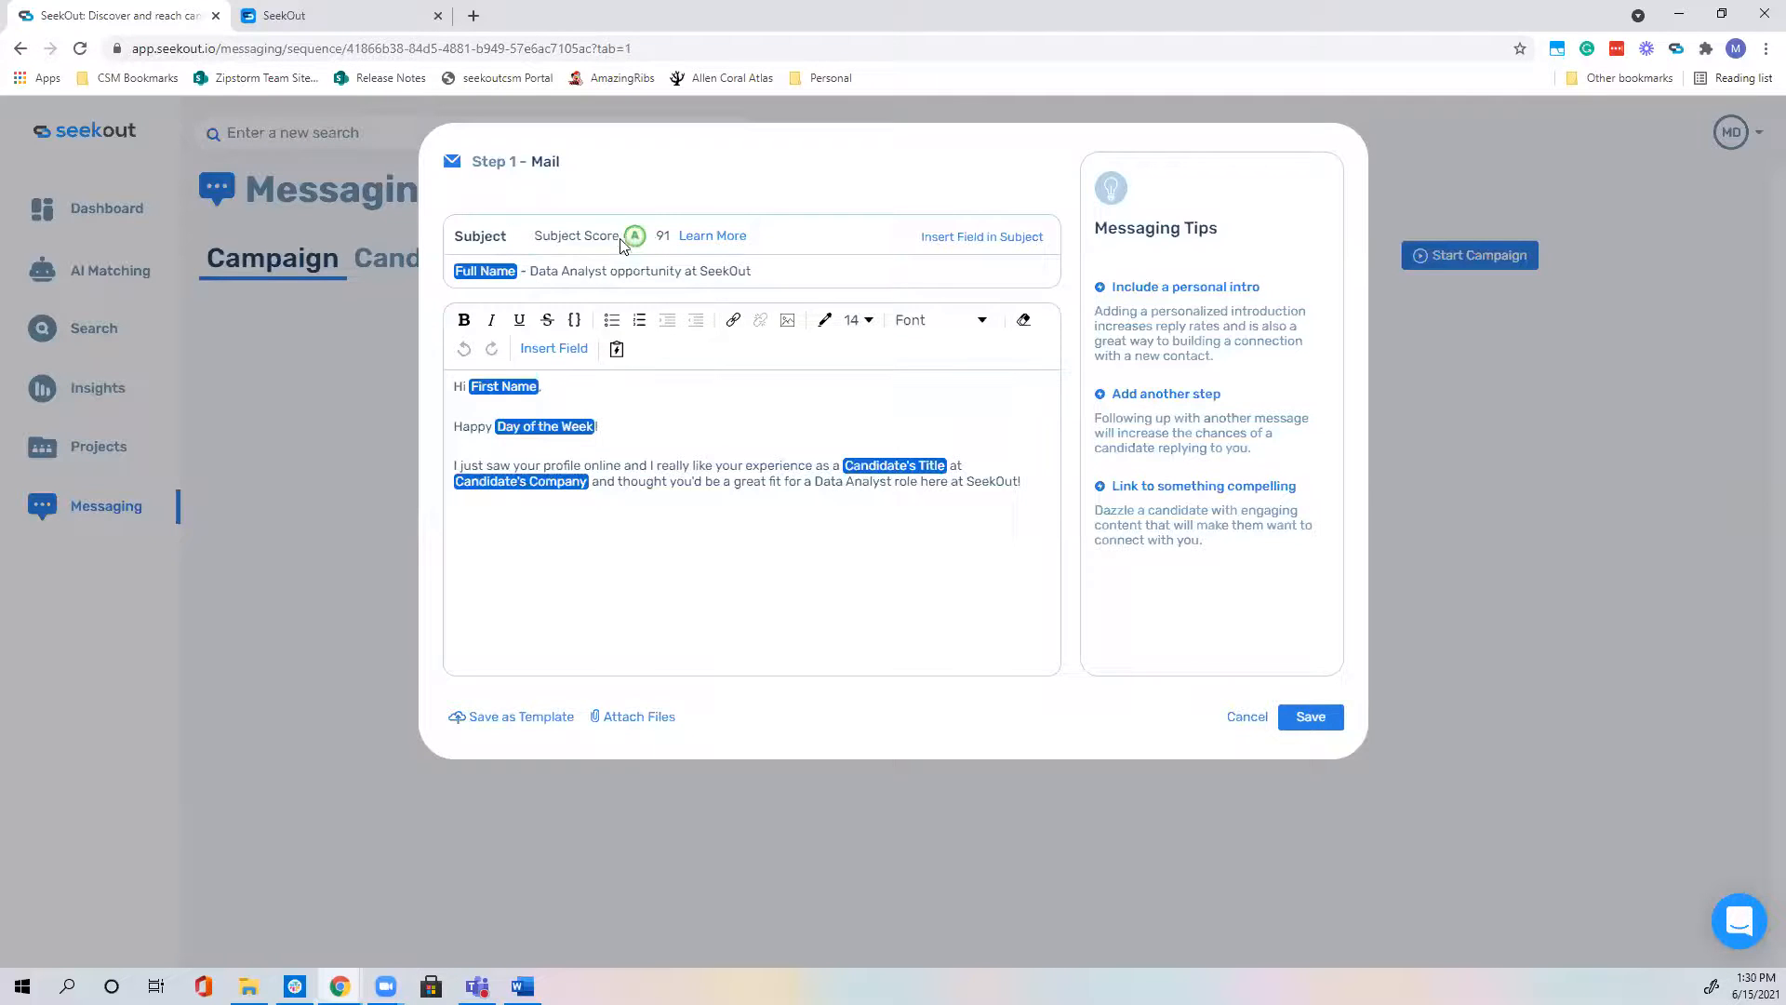
# Step: Reinsert the Full Name field at the subject's start followed by ' - ', then save Step 1
pyautogui.moveTo(766, 269); pyautogui.dragTo(431, 267)
pyautogui.press('BackSpace')
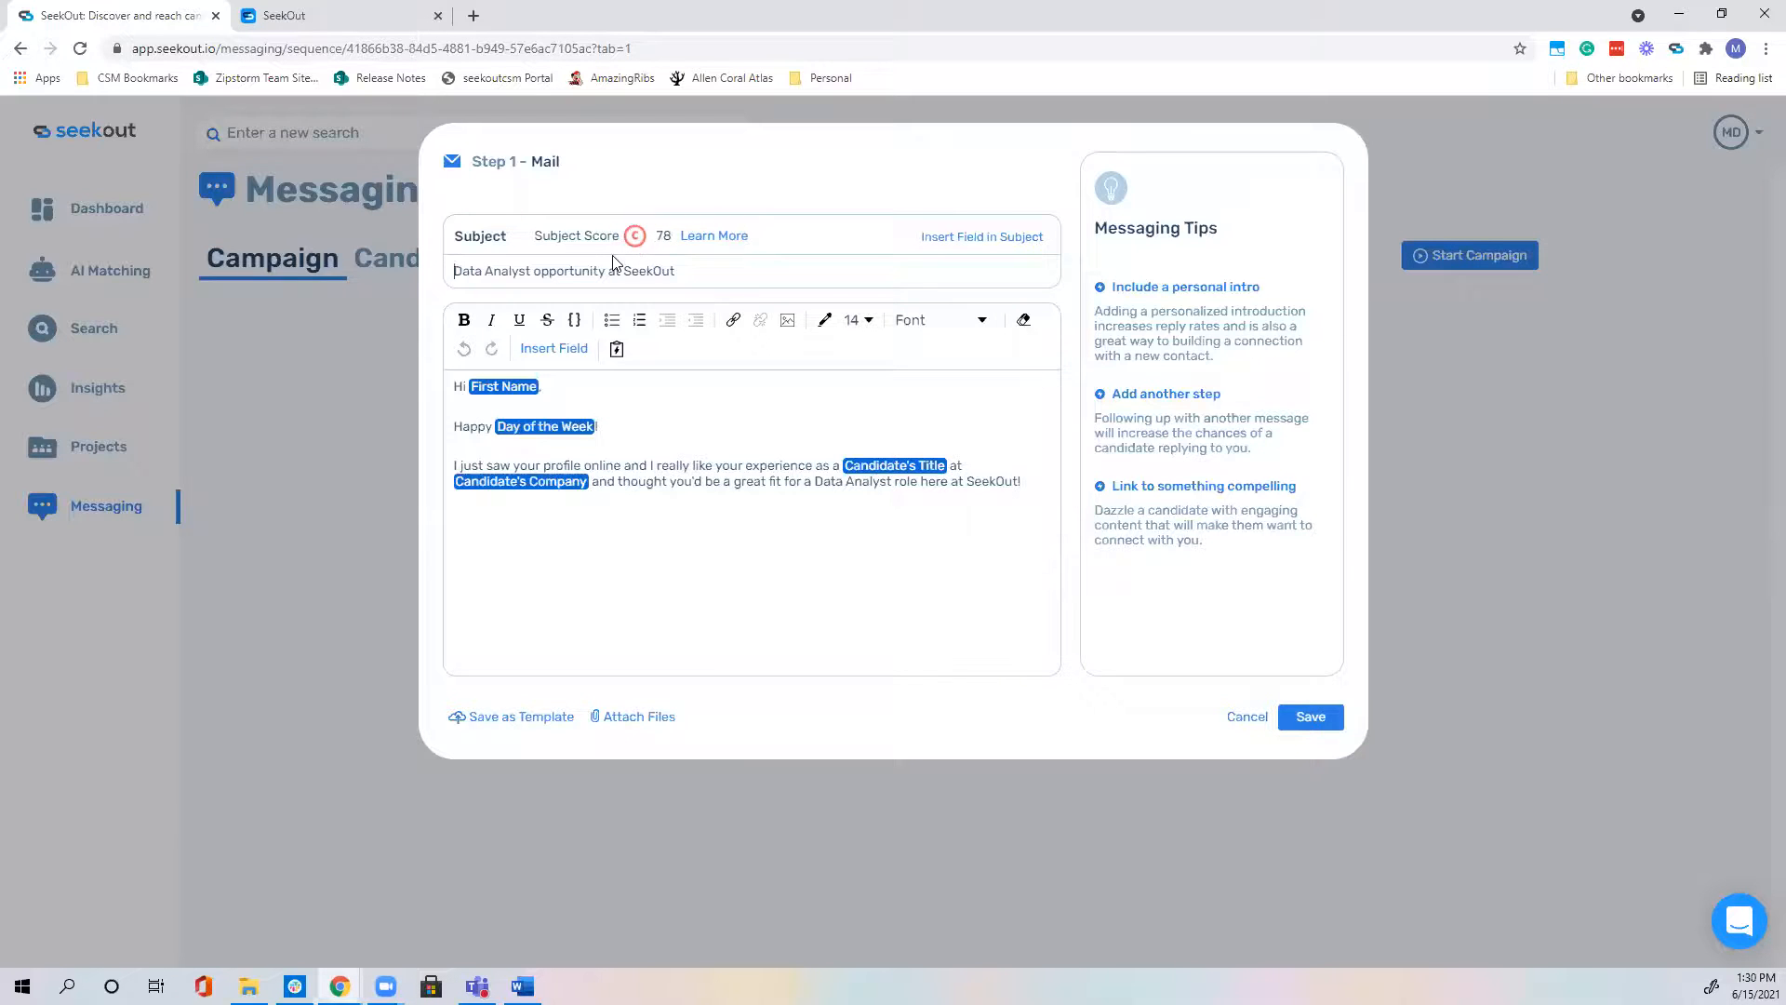
pyautogui.click(931, 244)
pyautogui.click(921, 274)
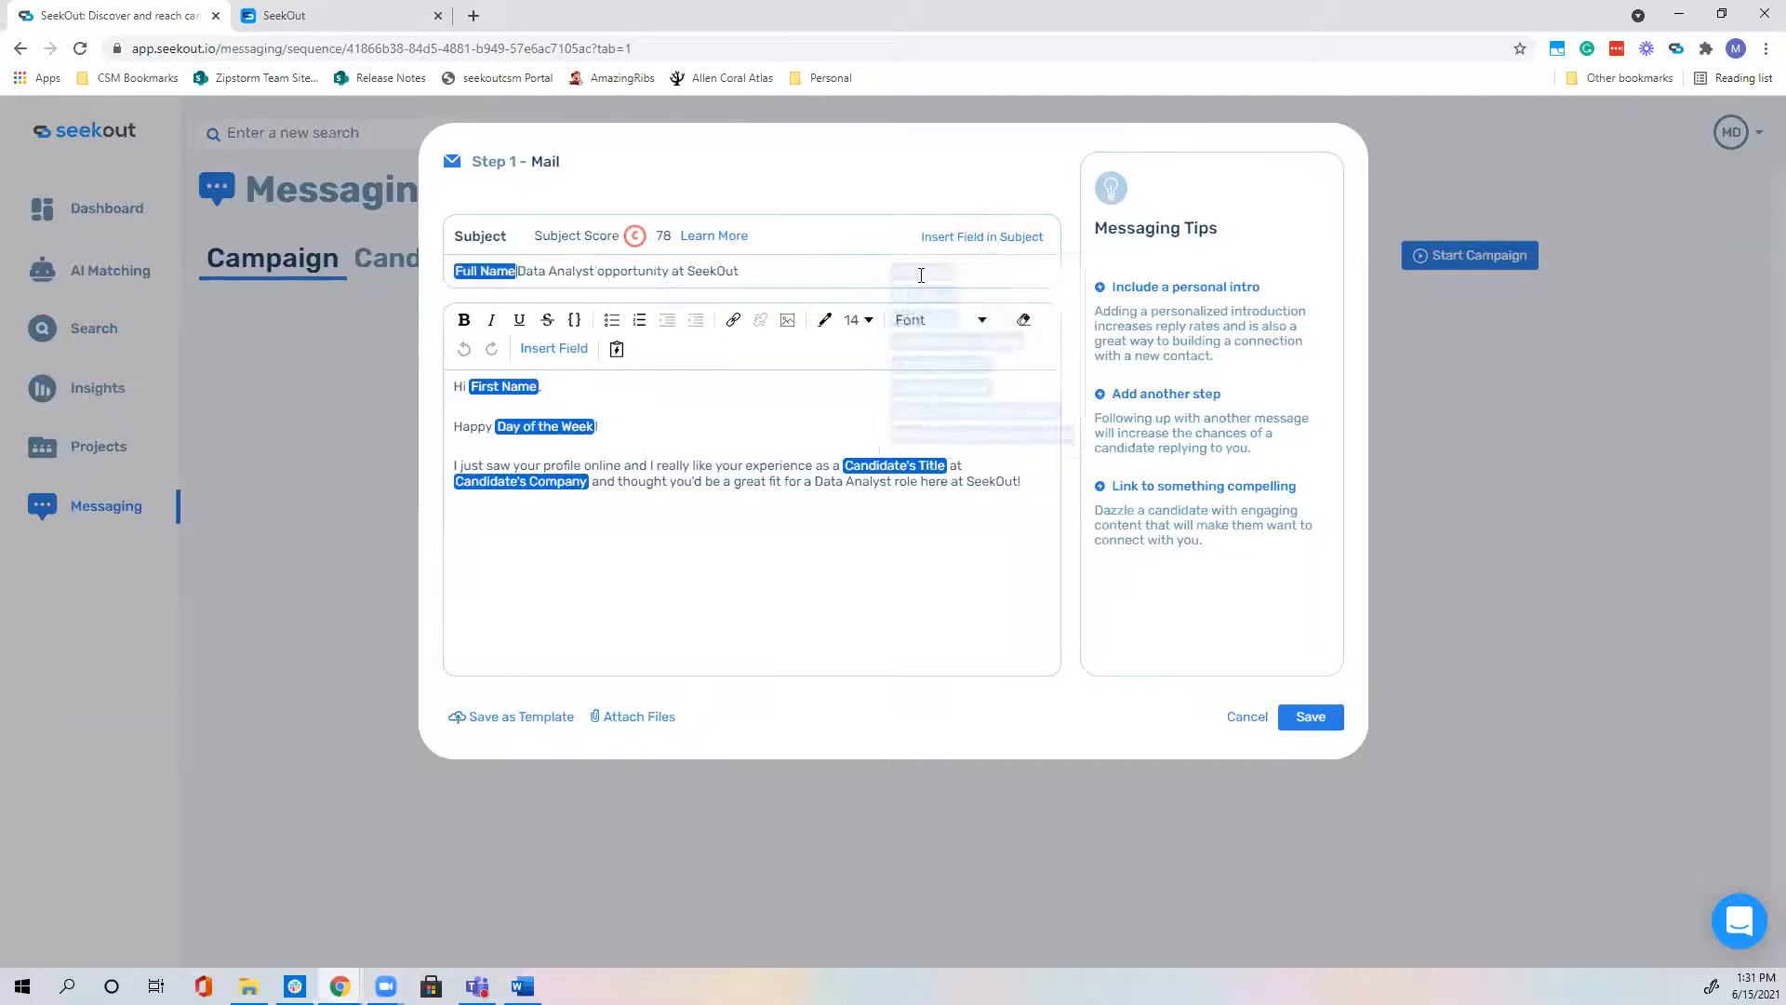
pyautogui.write('-')
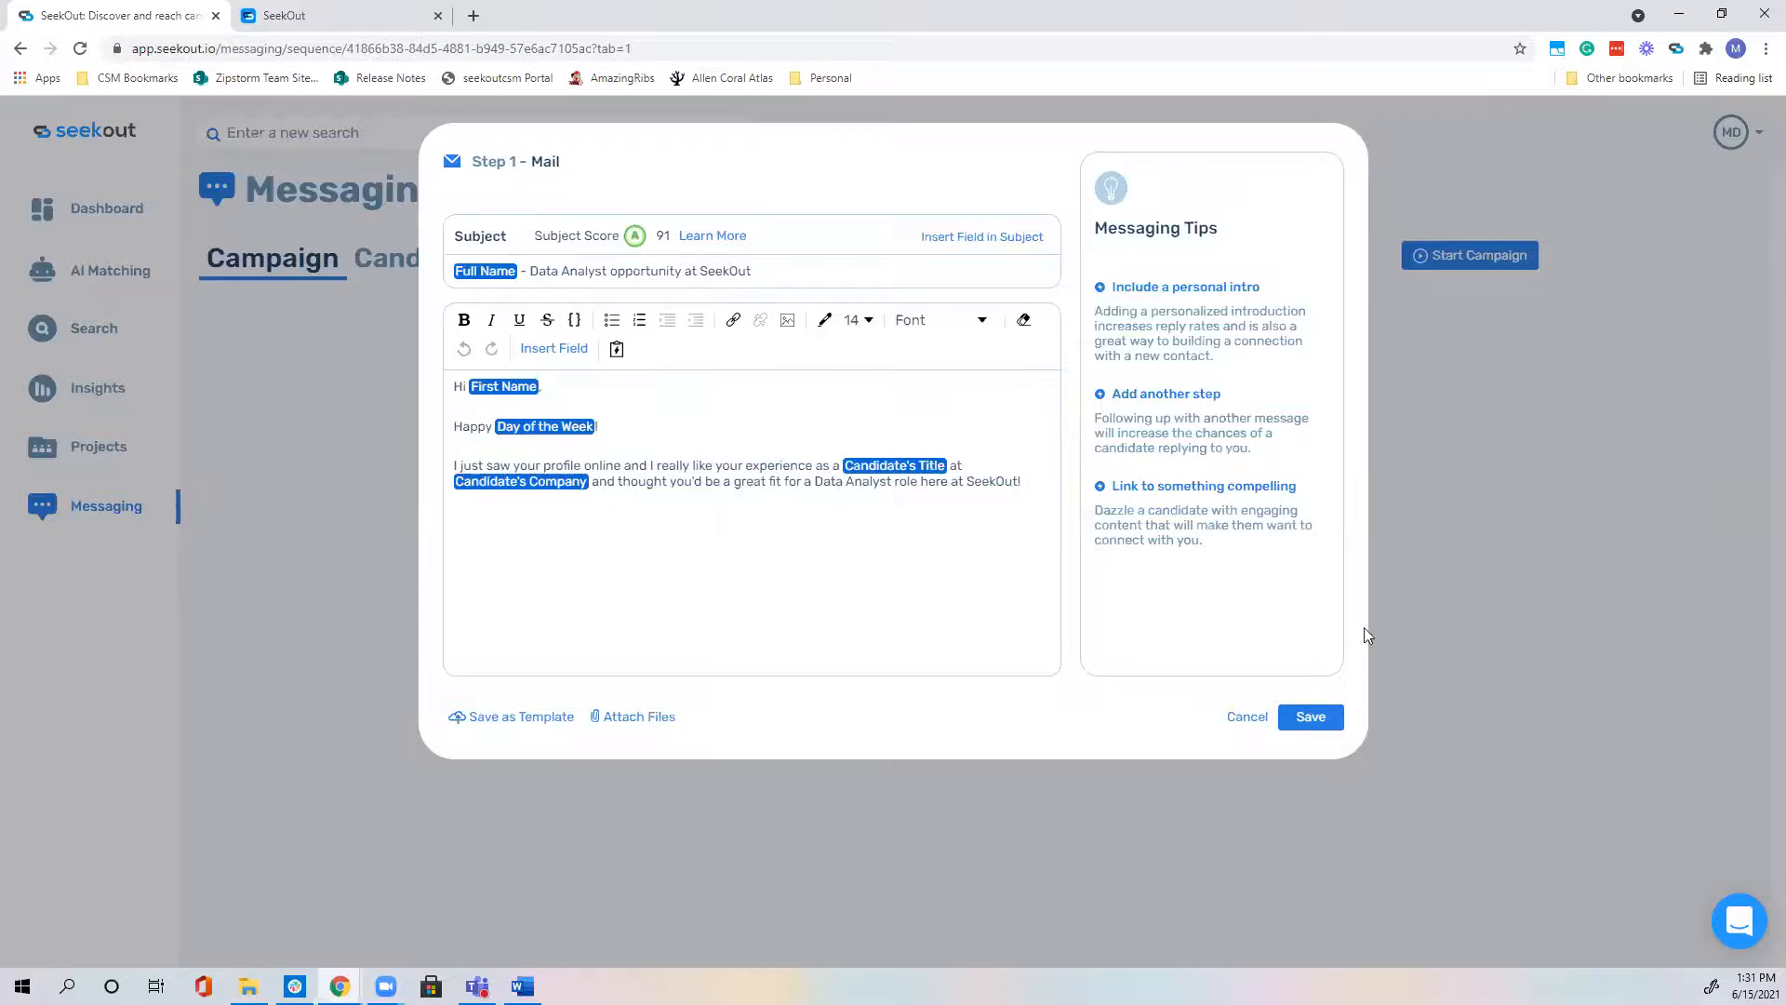
pyautogui.click(1265, 711)
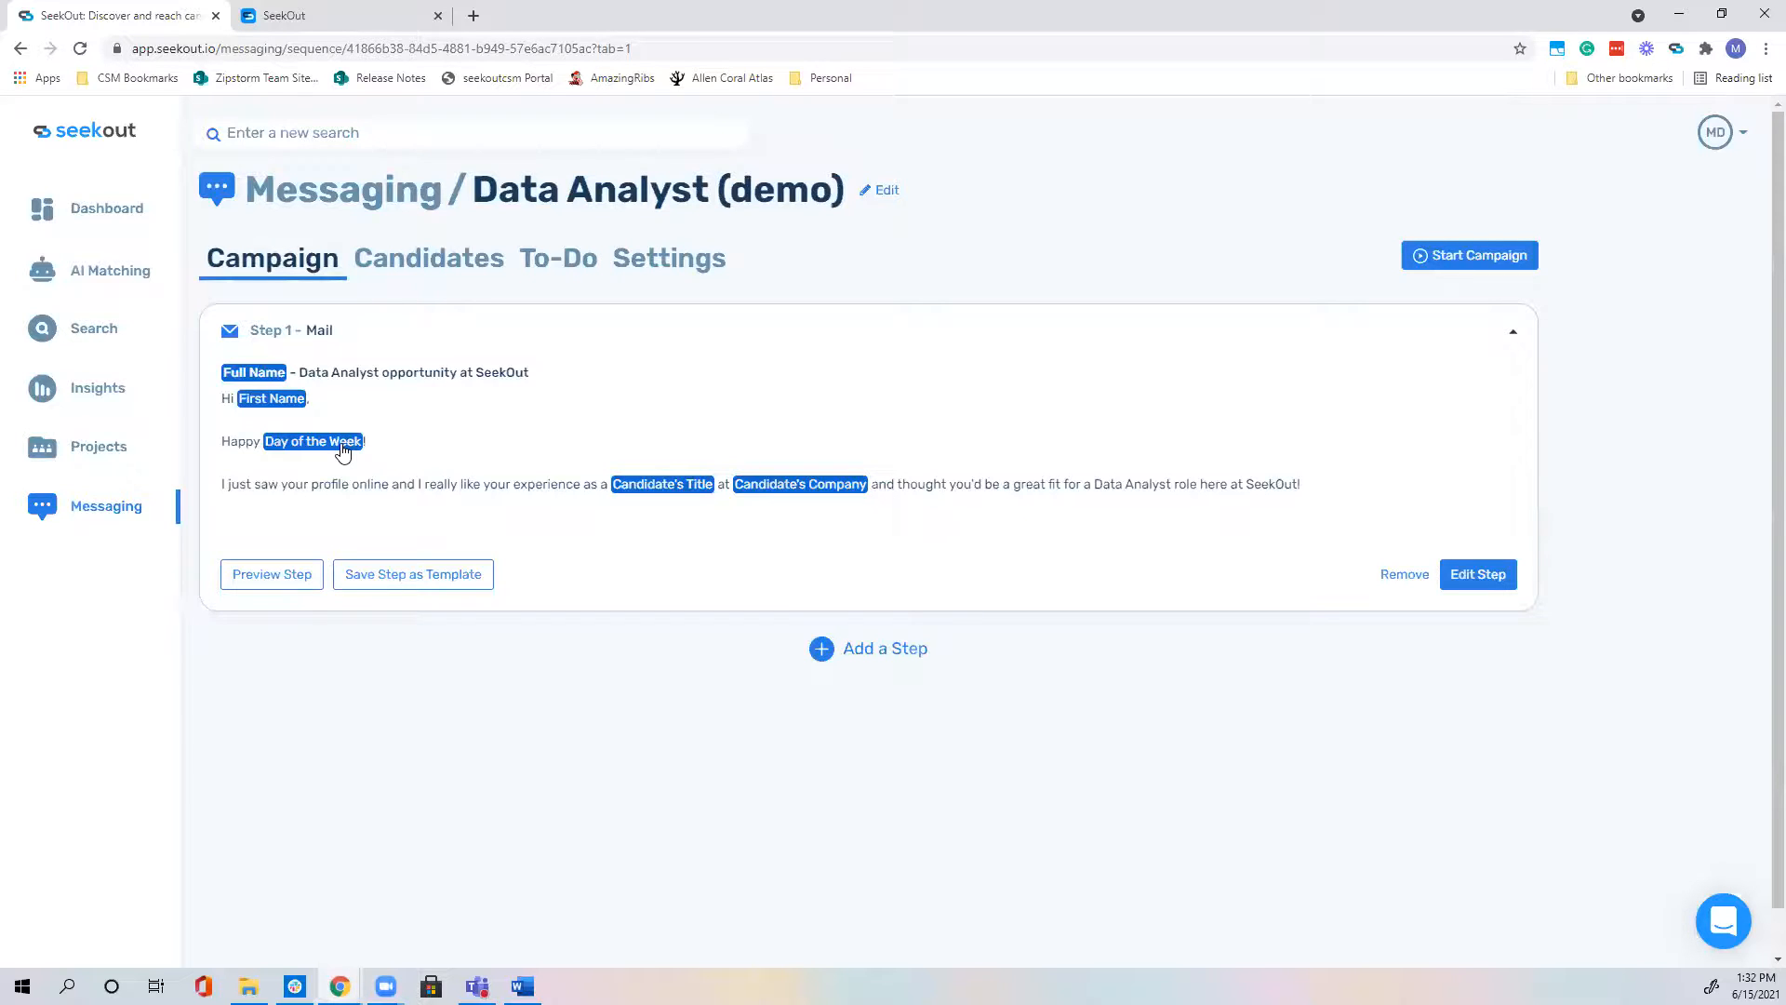
# Step: Add a second template step filled with the Follow up template, subject 'Following up'
pyautogui.click(865, 651)
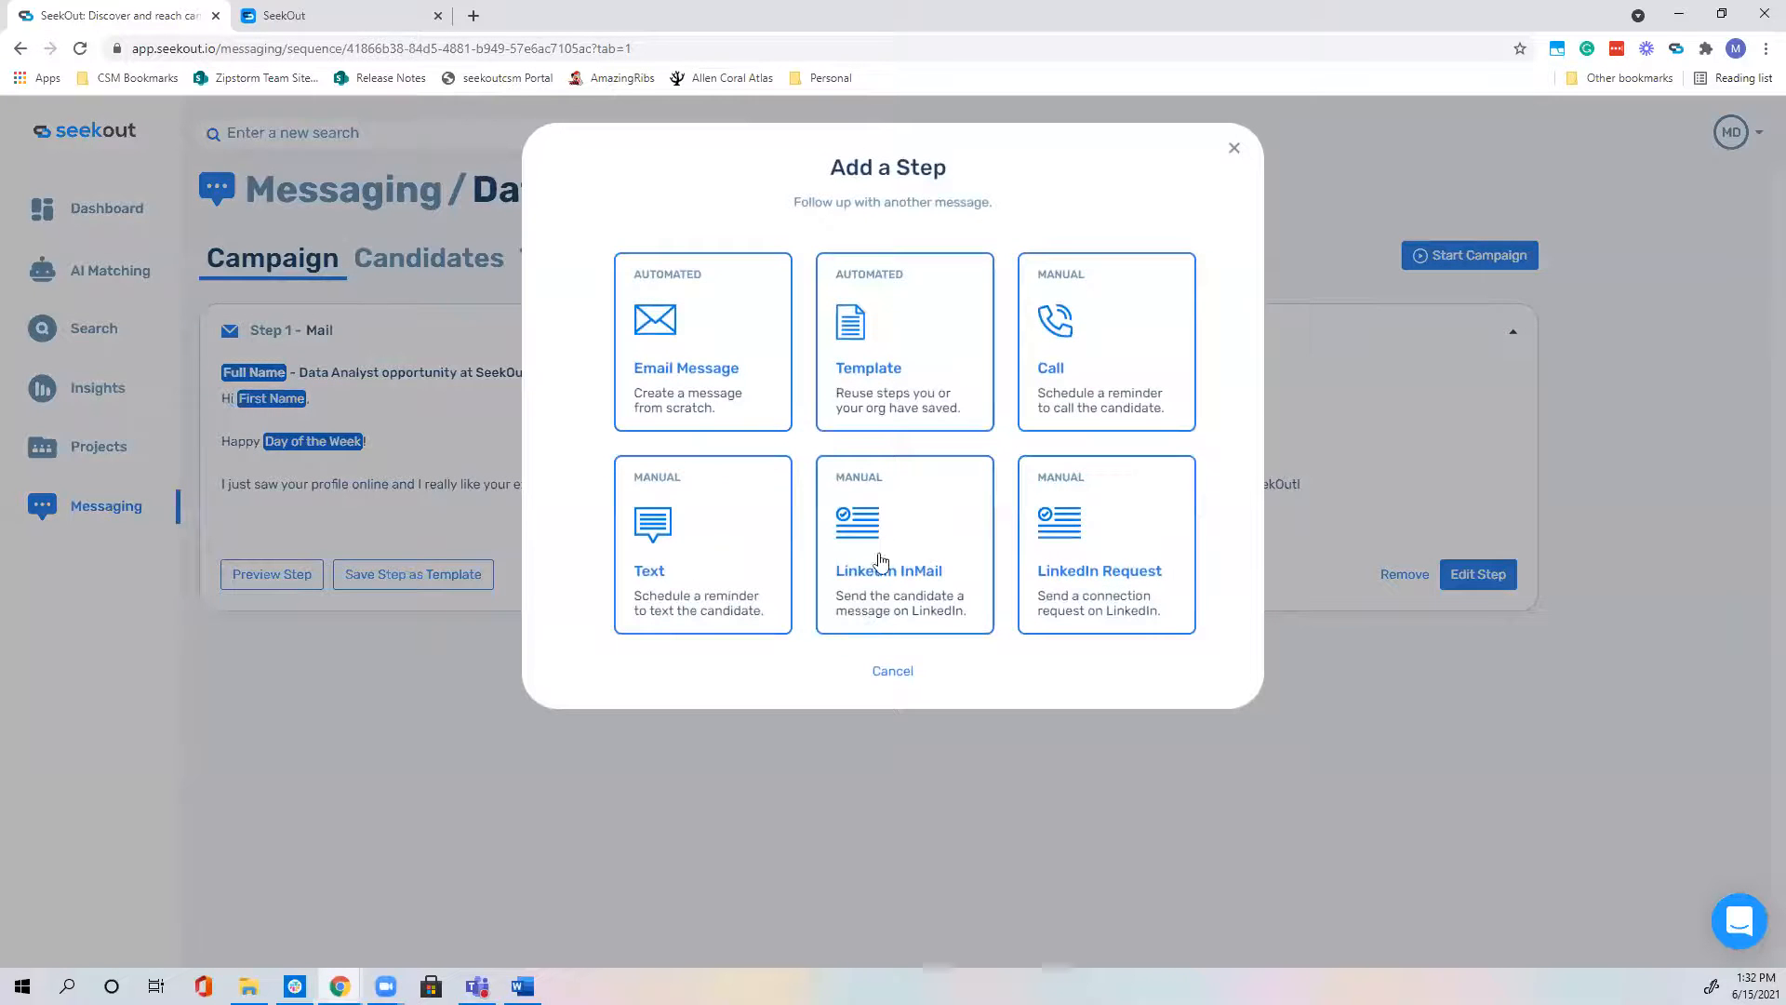
pyautogui.click(940, 365)
pyautogui.click(927, 676)
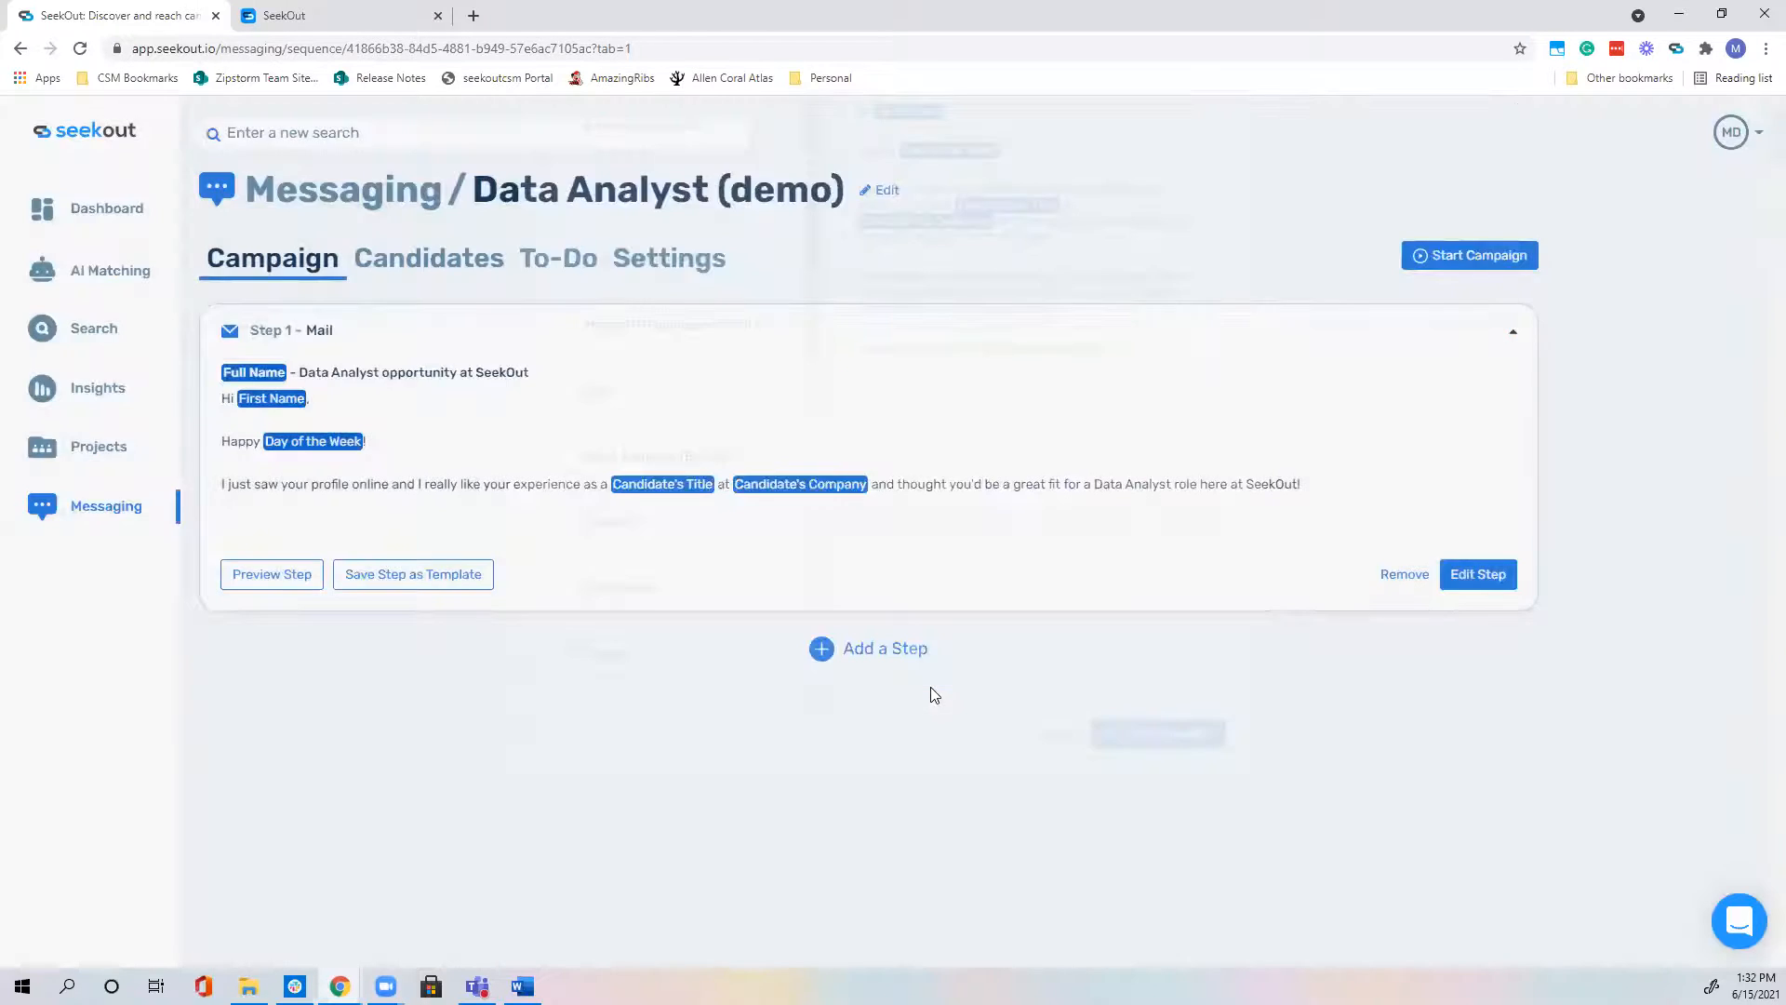
pyautogui.scroll(-7, 678, 605)
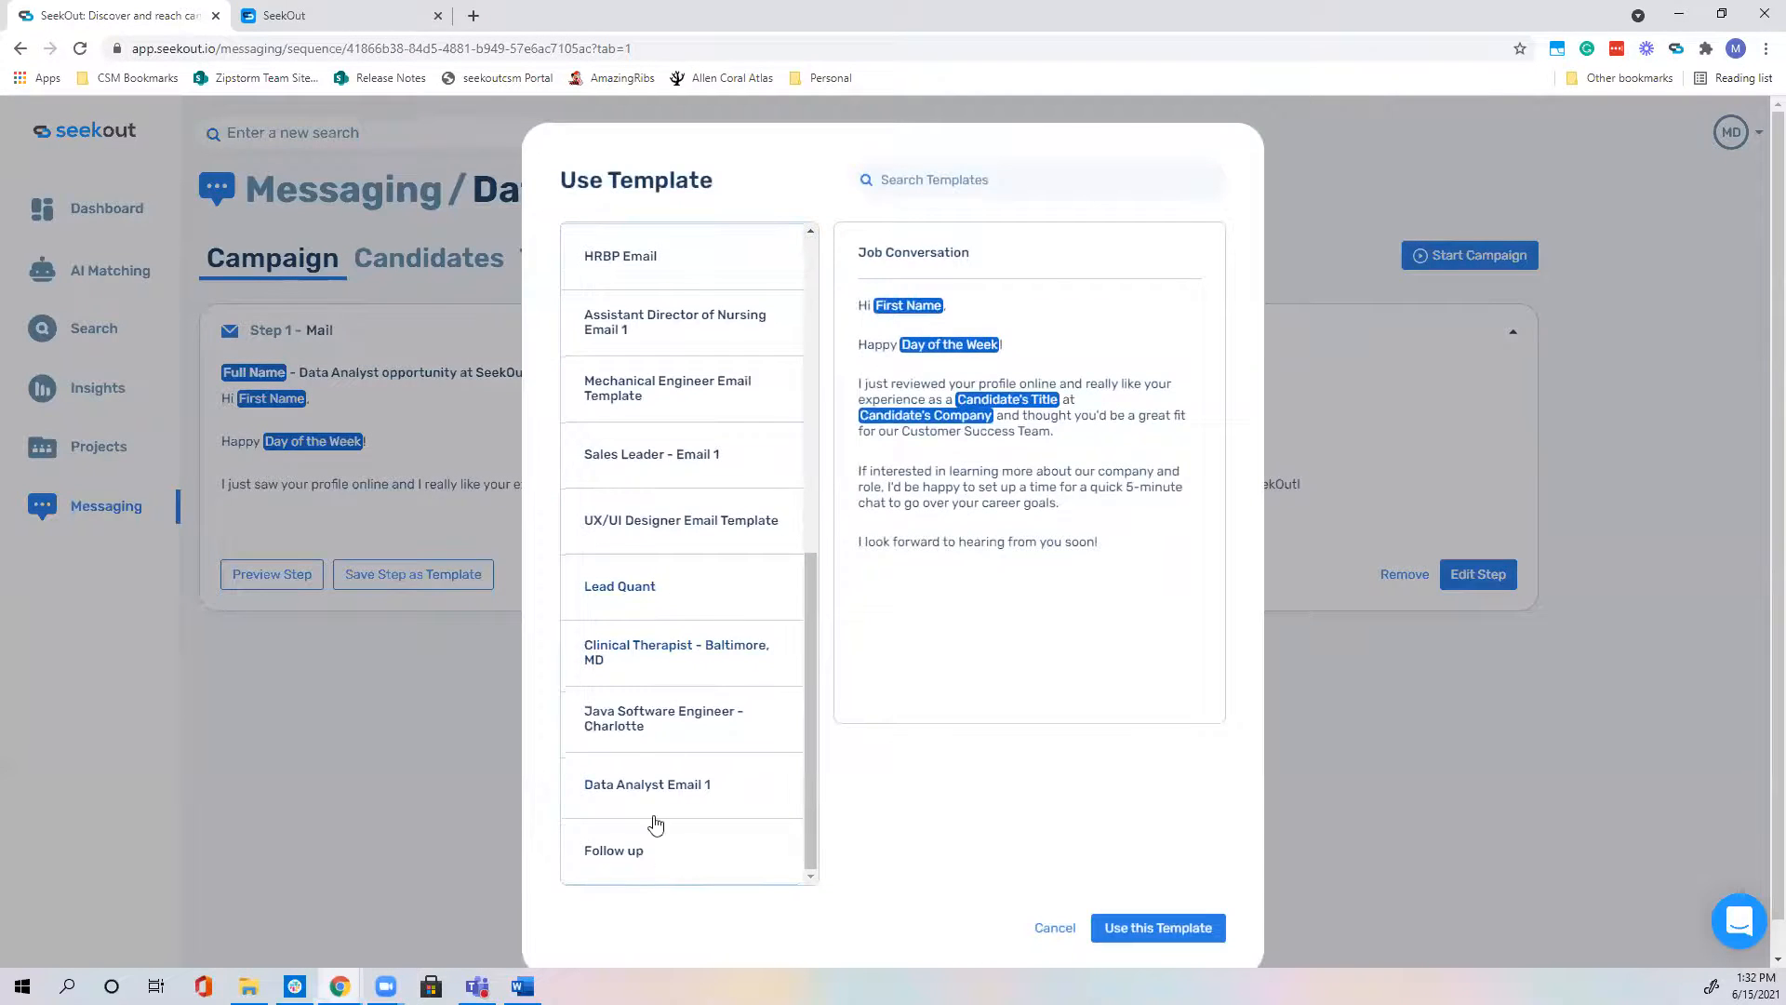
pyautogui.click(653, 854)
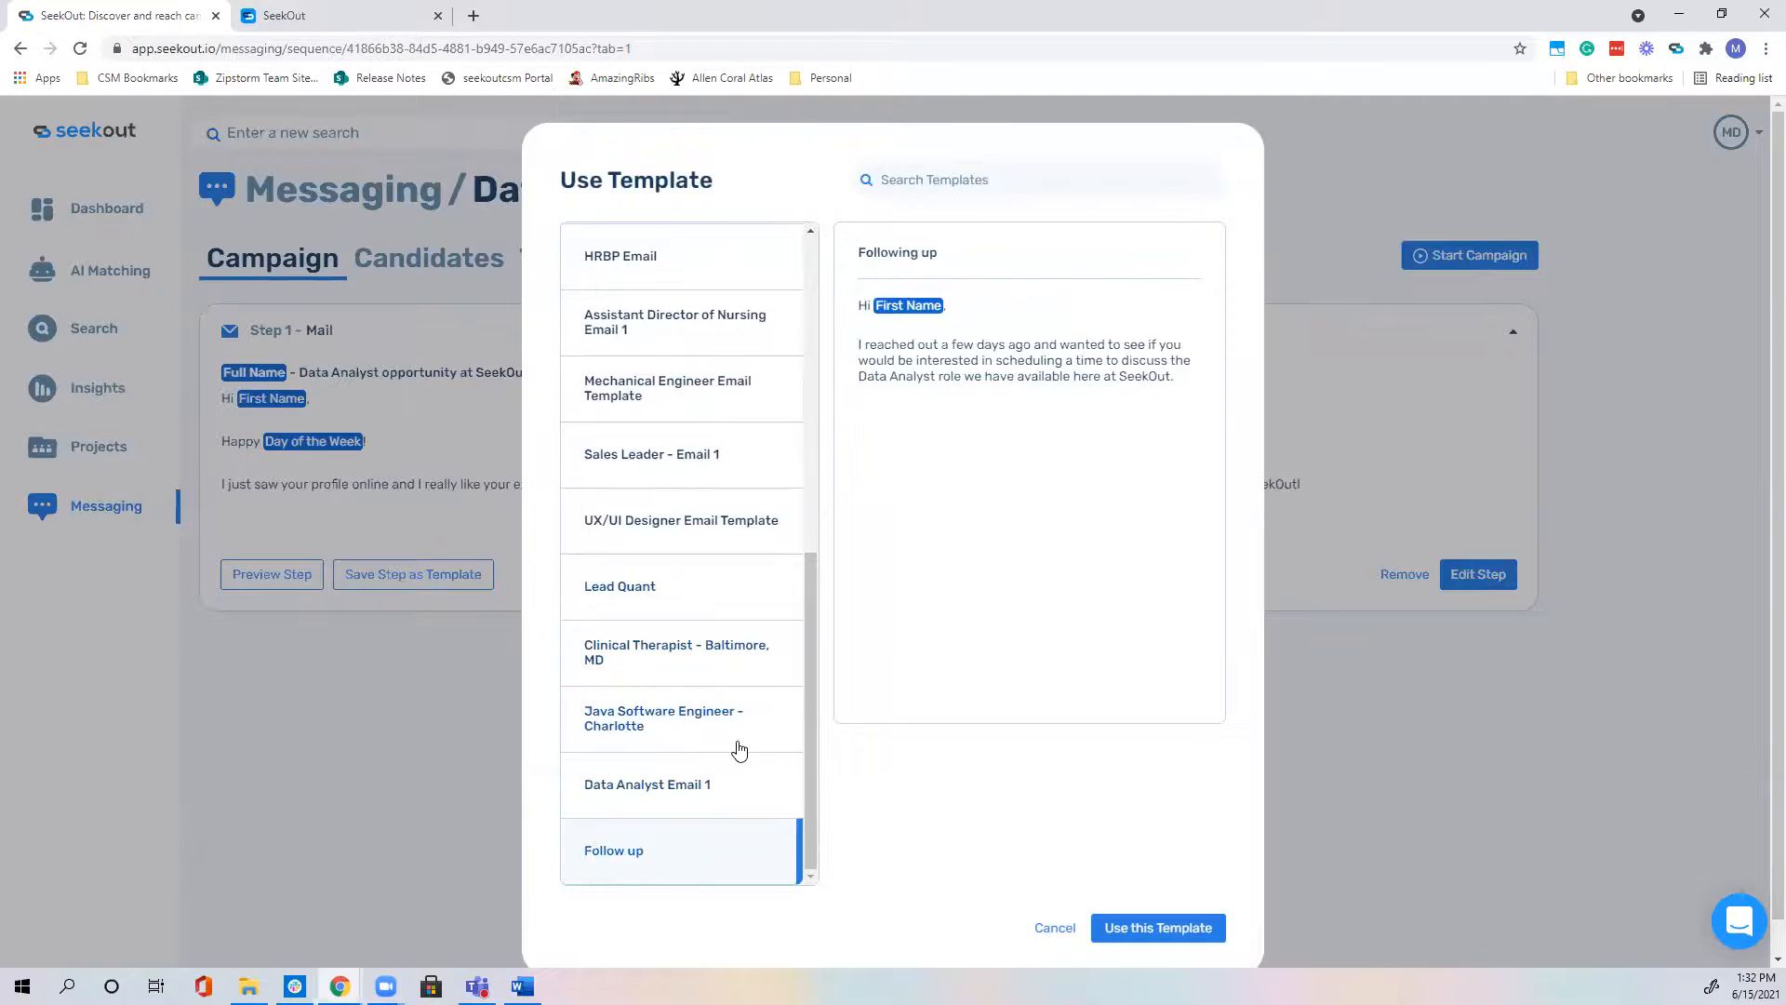
pyautogui.click(1136, 929)
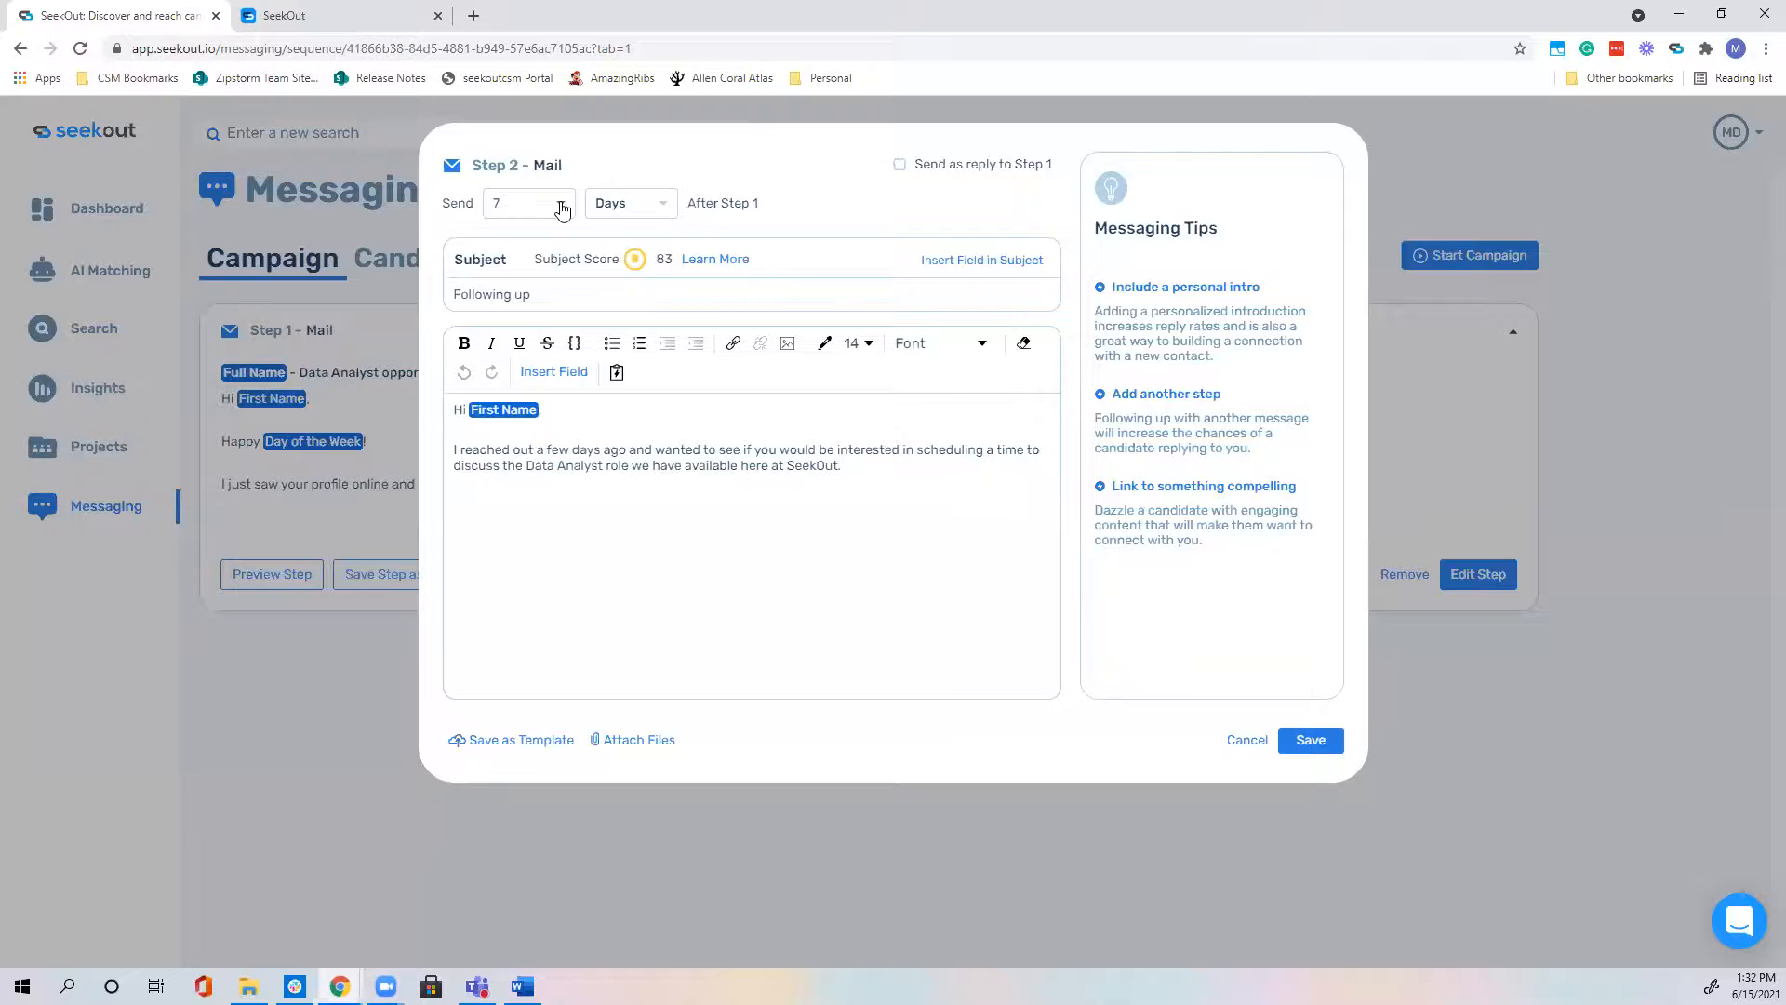
# Step: Set Step 2's send delay to 2 Days after Step 1
pyautogui.click(562, 214)
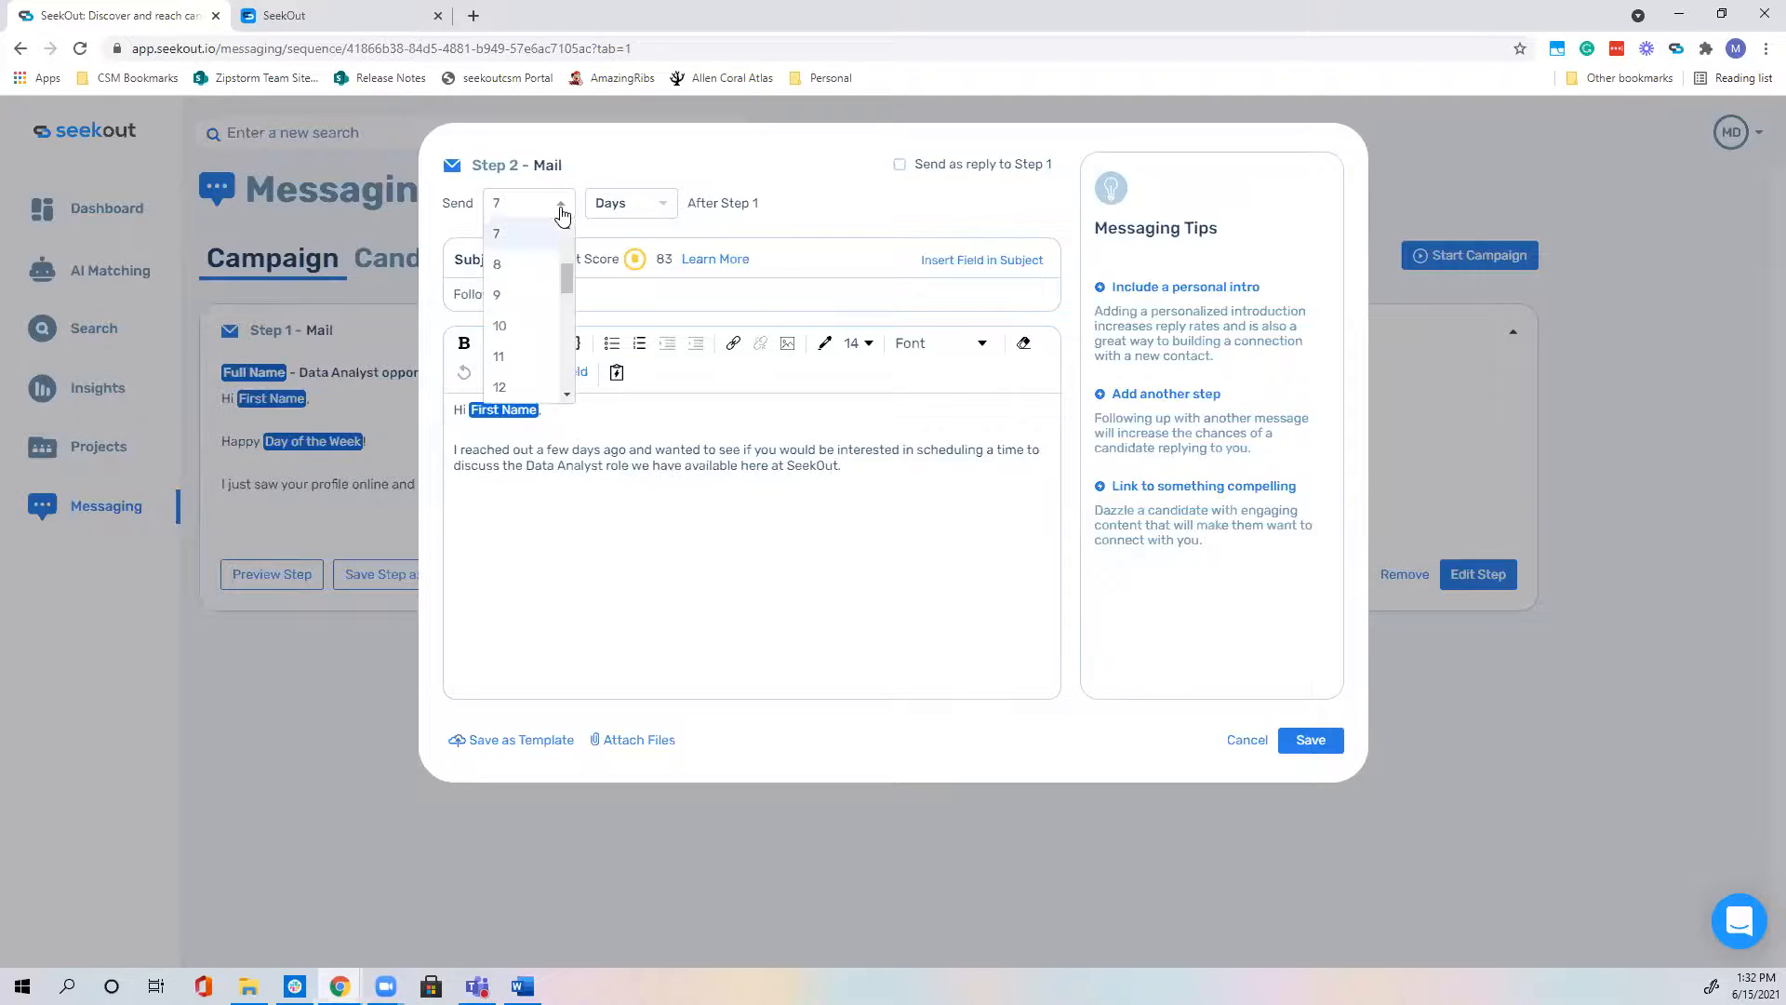
pyautogui.click(568, 227)
pyautogui.click(568, 228)
pyautogui.click(567, 228)
pyautogui.click(568, 228)
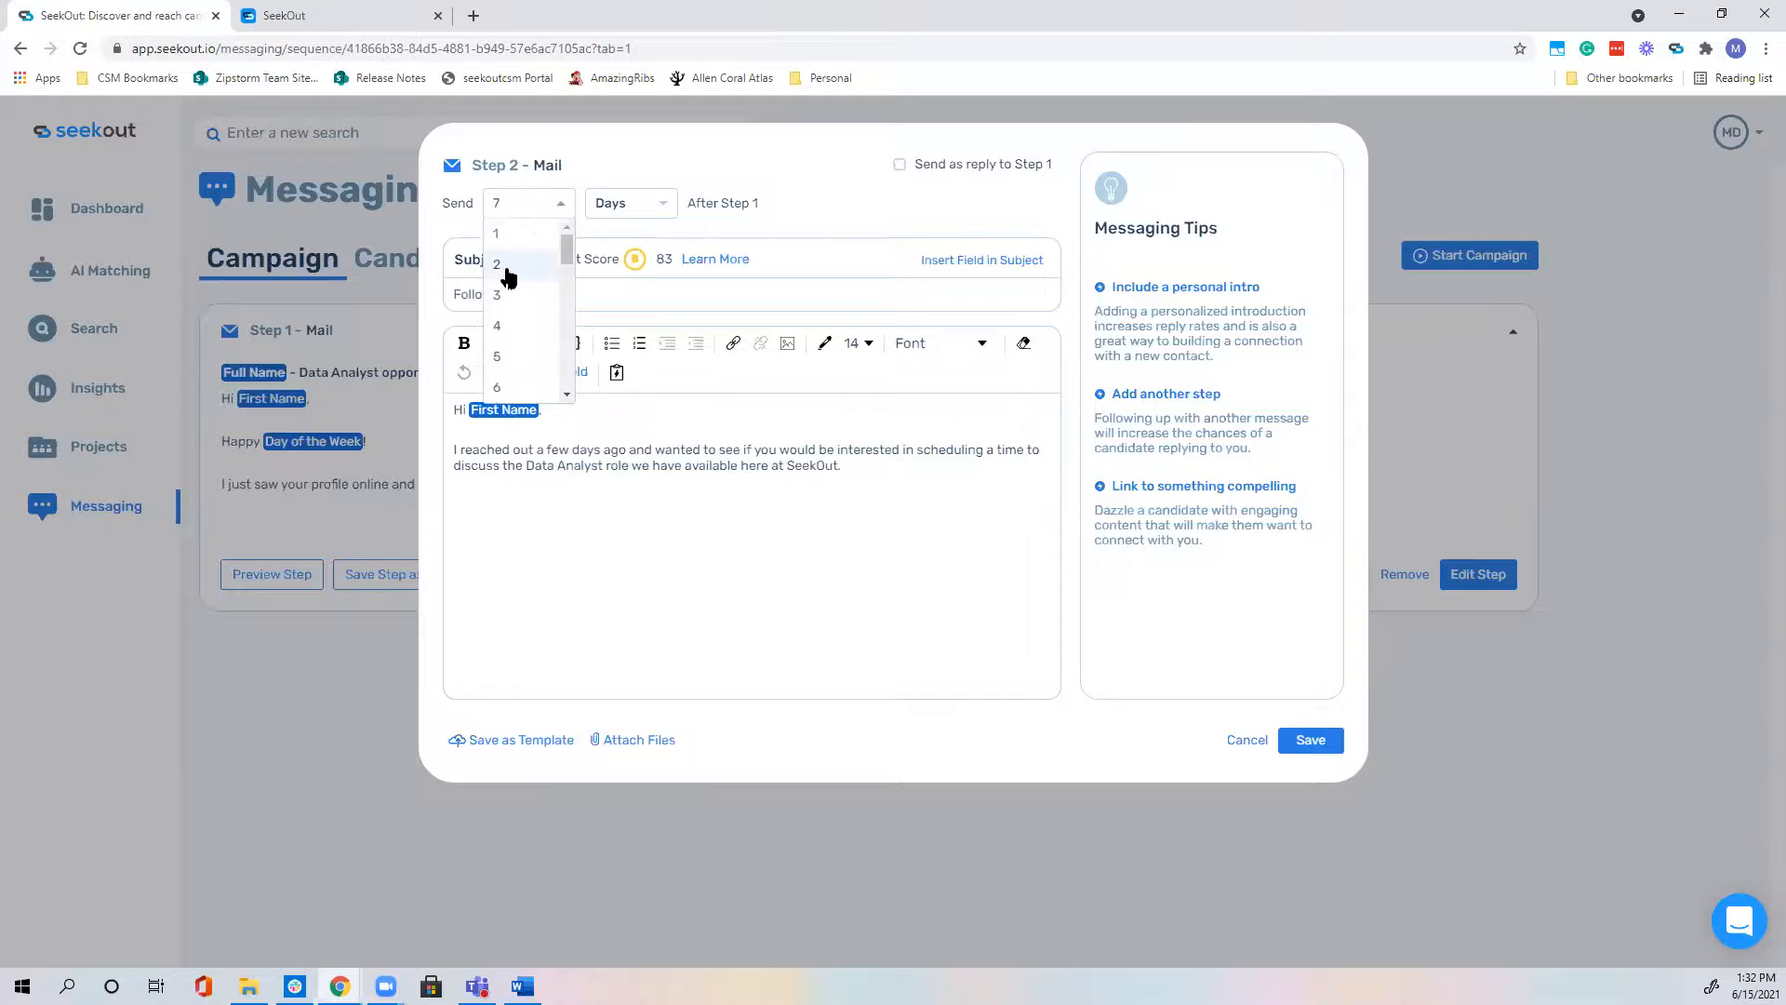
pyautogui.click(507, 267)
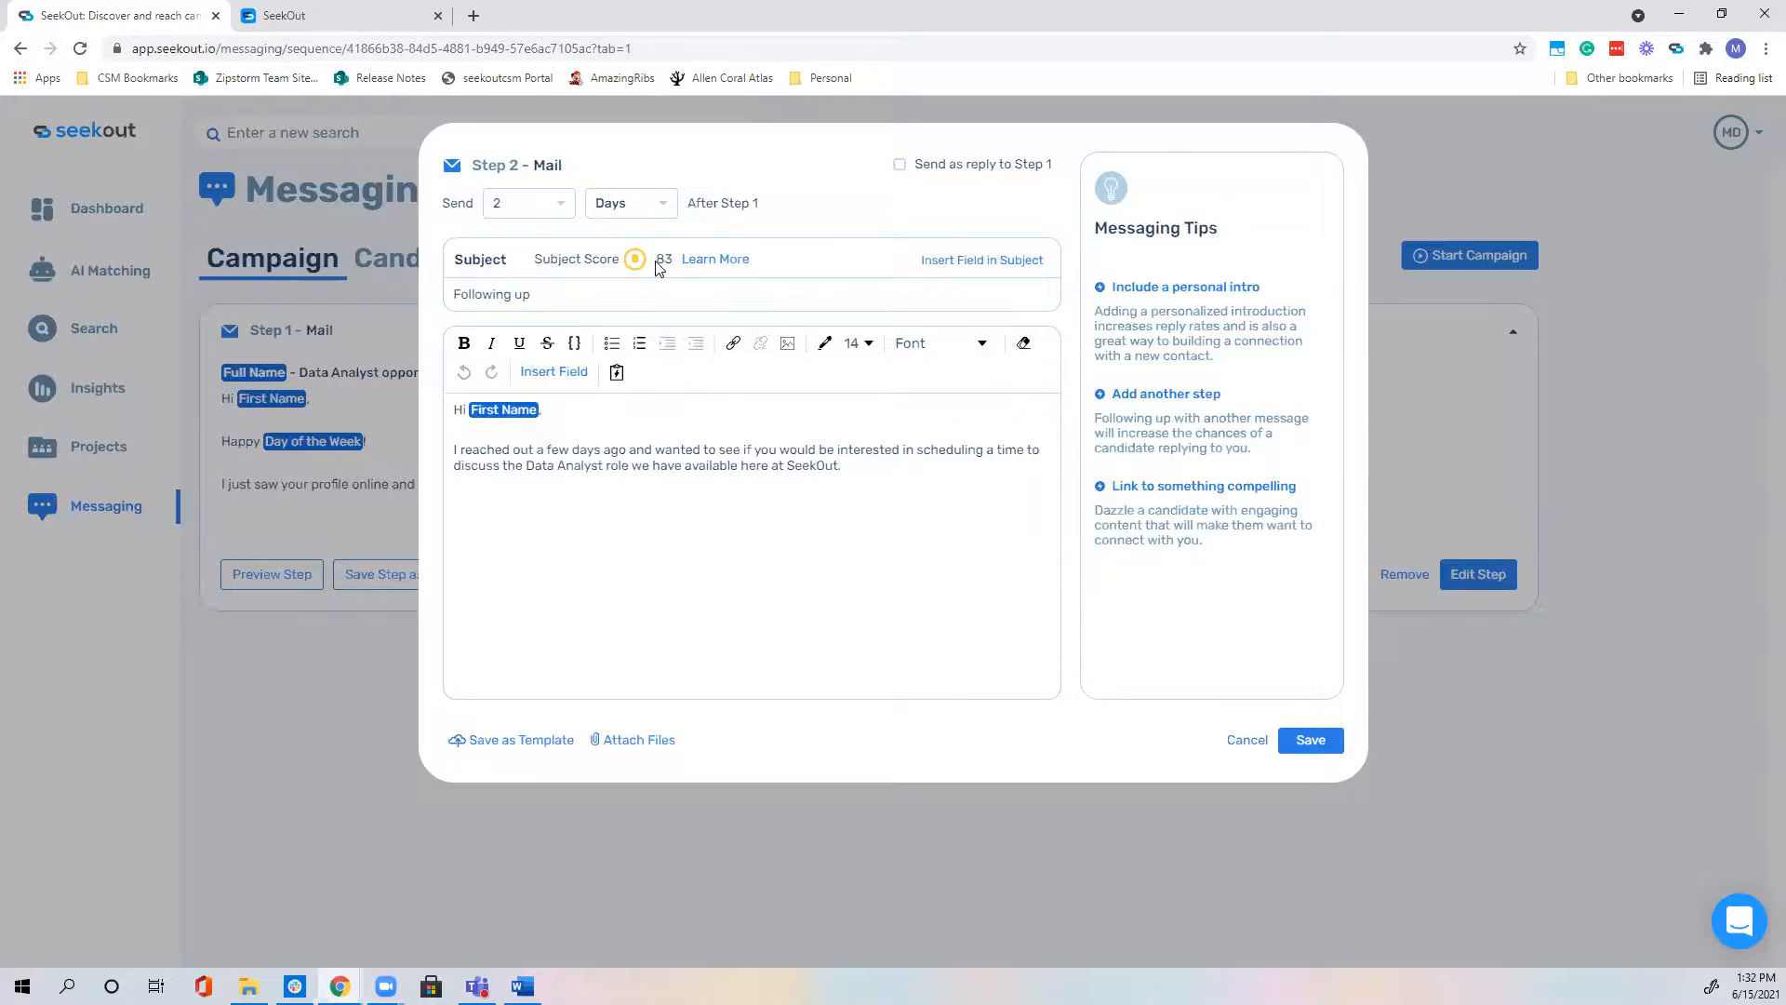
pyautogui.click(653, 208)
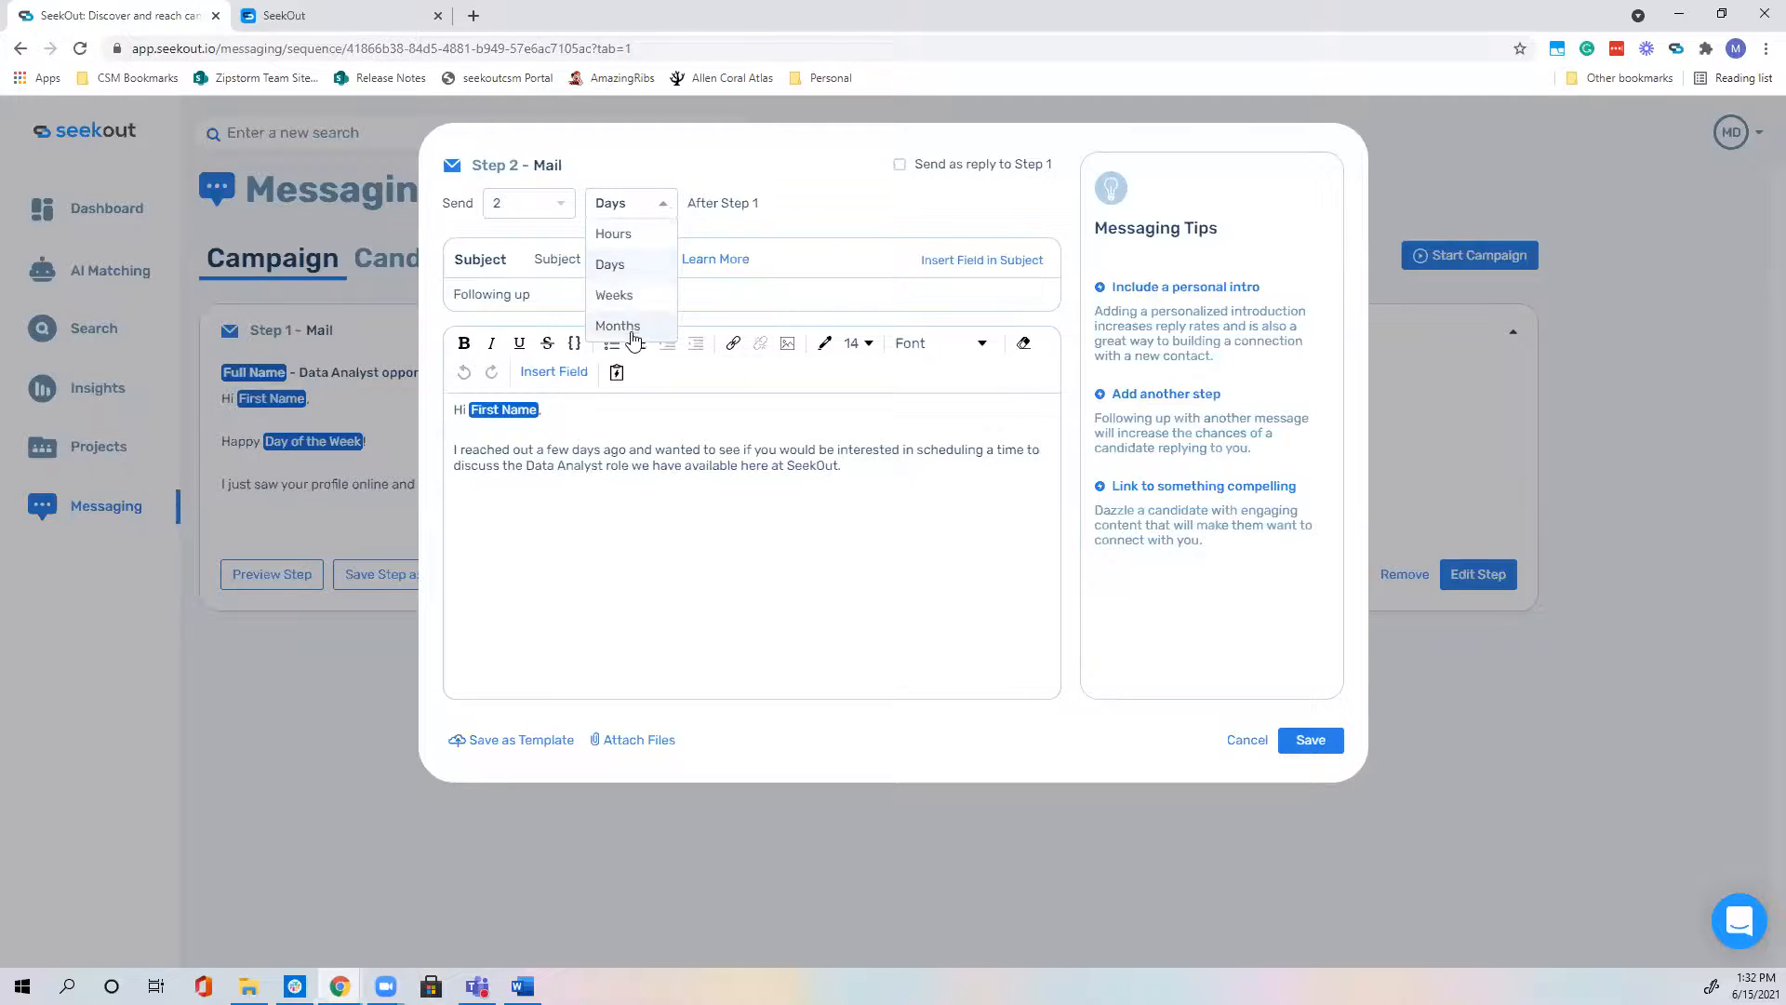
pyautogui.click(793, 220)
pyautogui.click(561, 205)
pyautogui.scroll(-7, 545, 311)
pyautogui.scroll(7, 545, 316)
pyautogui.click(806, 219)
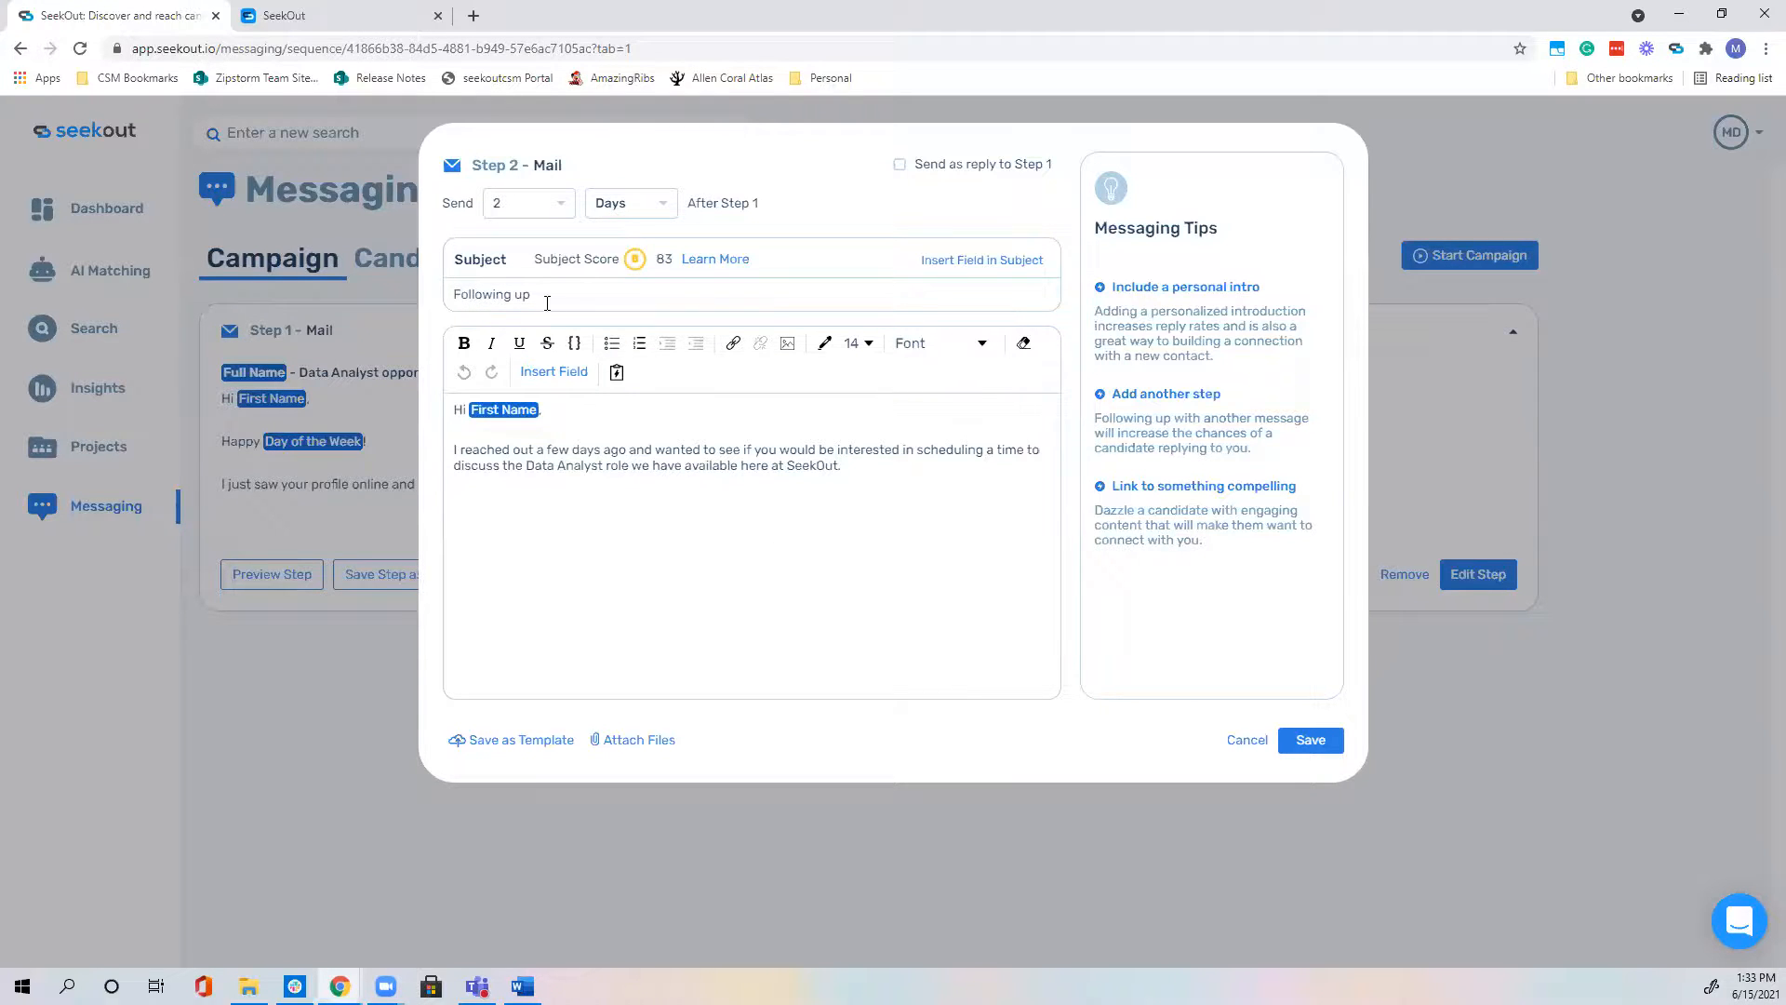
# Step: Keep Step 2 as a separate email rather than a reply to Step 1, and save it
pyautogui.moveTo(528, 294); pyautogui.dragTo(452, 296)
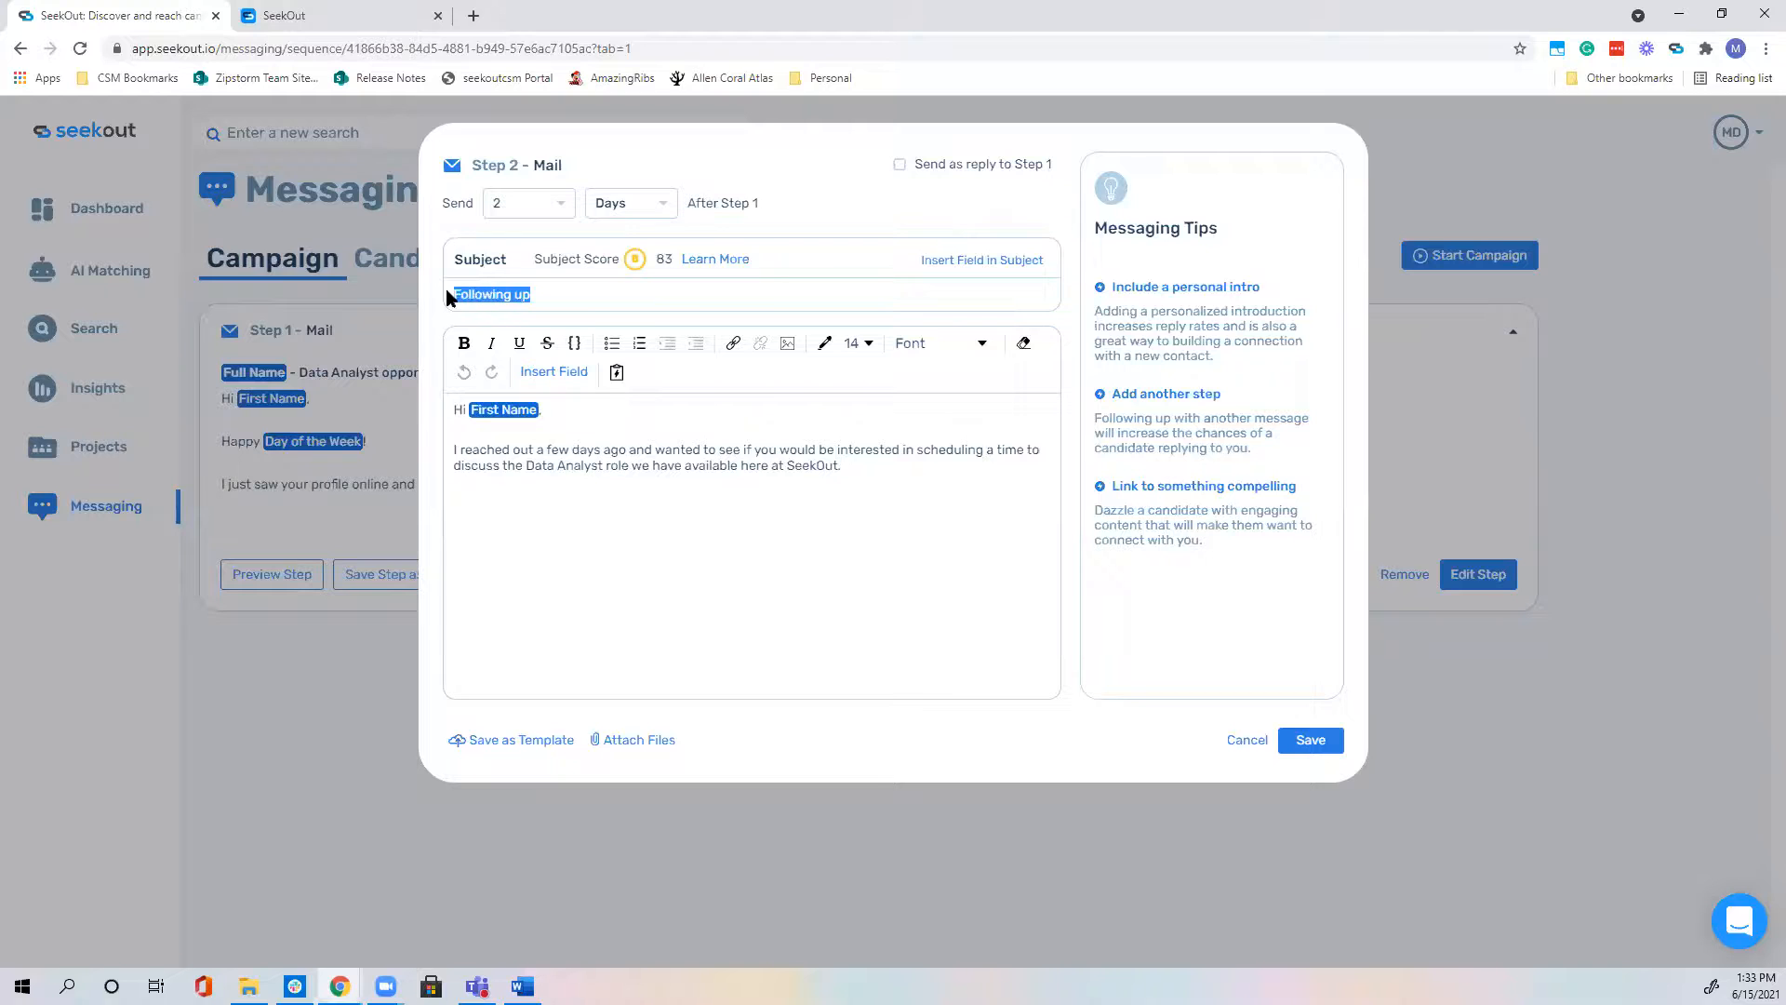
pyautogui.click(592, 313)
pyautogui.tripleClick(592, 310)
pyautogui.click(593, 295)
pyautogui.click(900, 166)
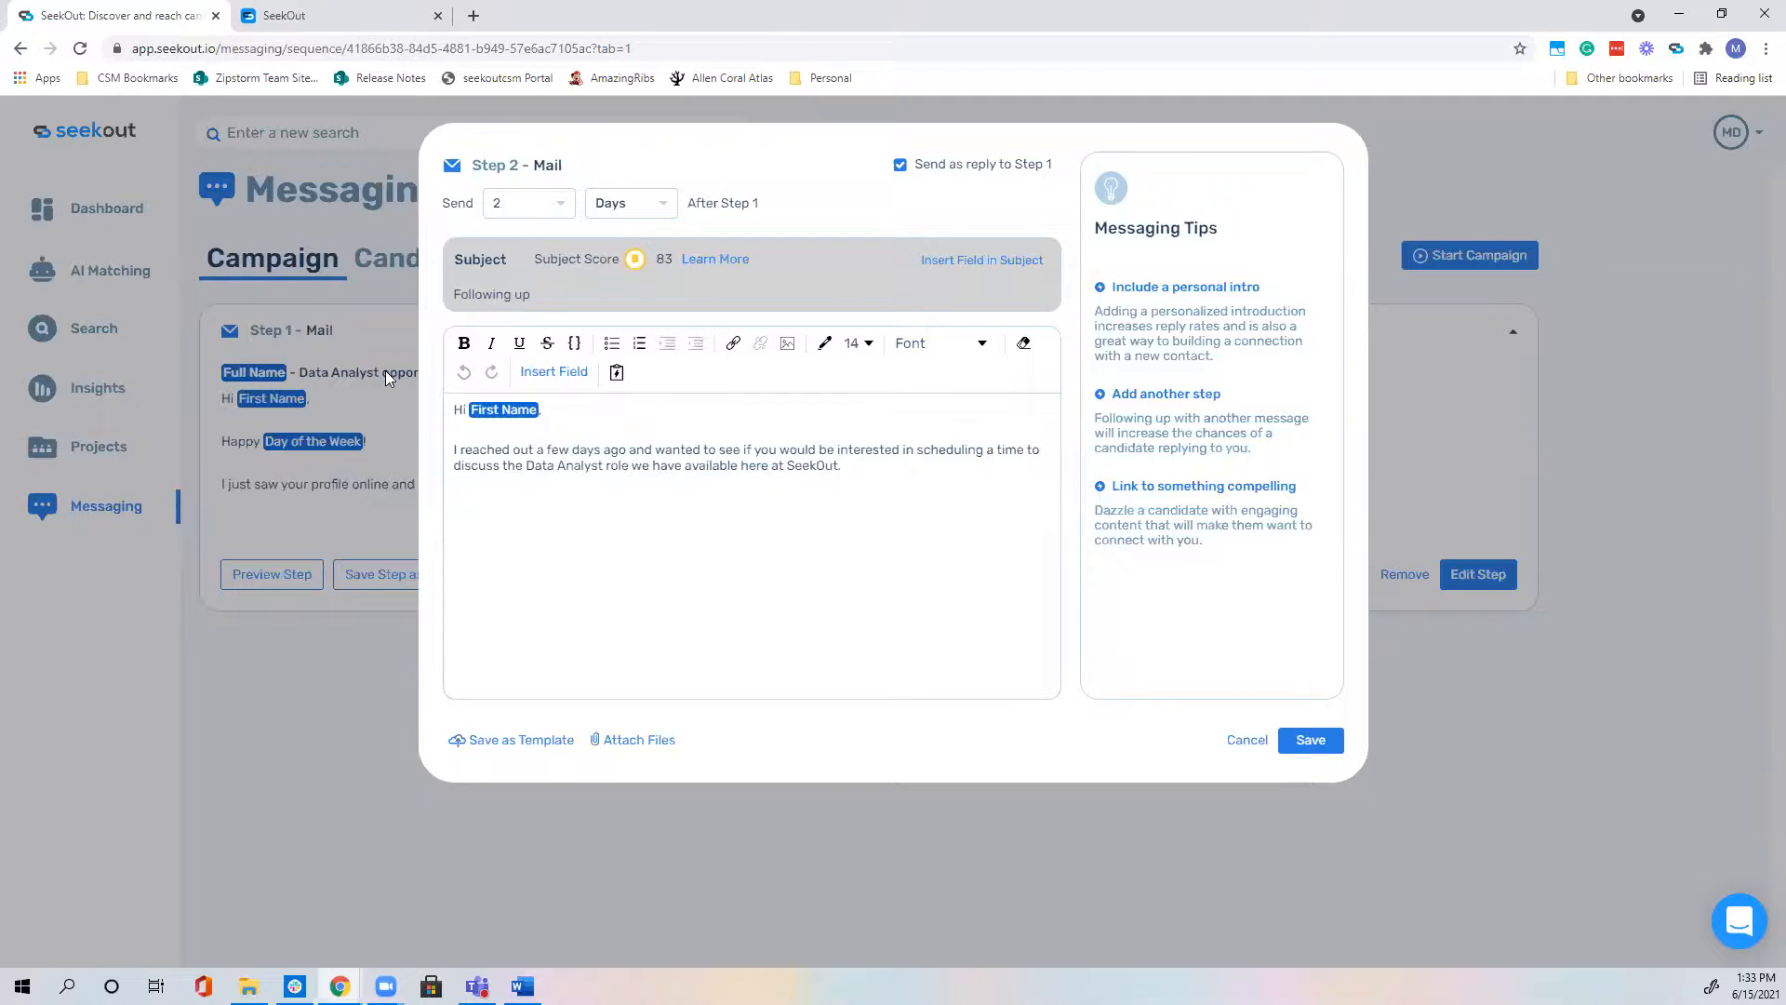
pyautogui.click(901, 166)
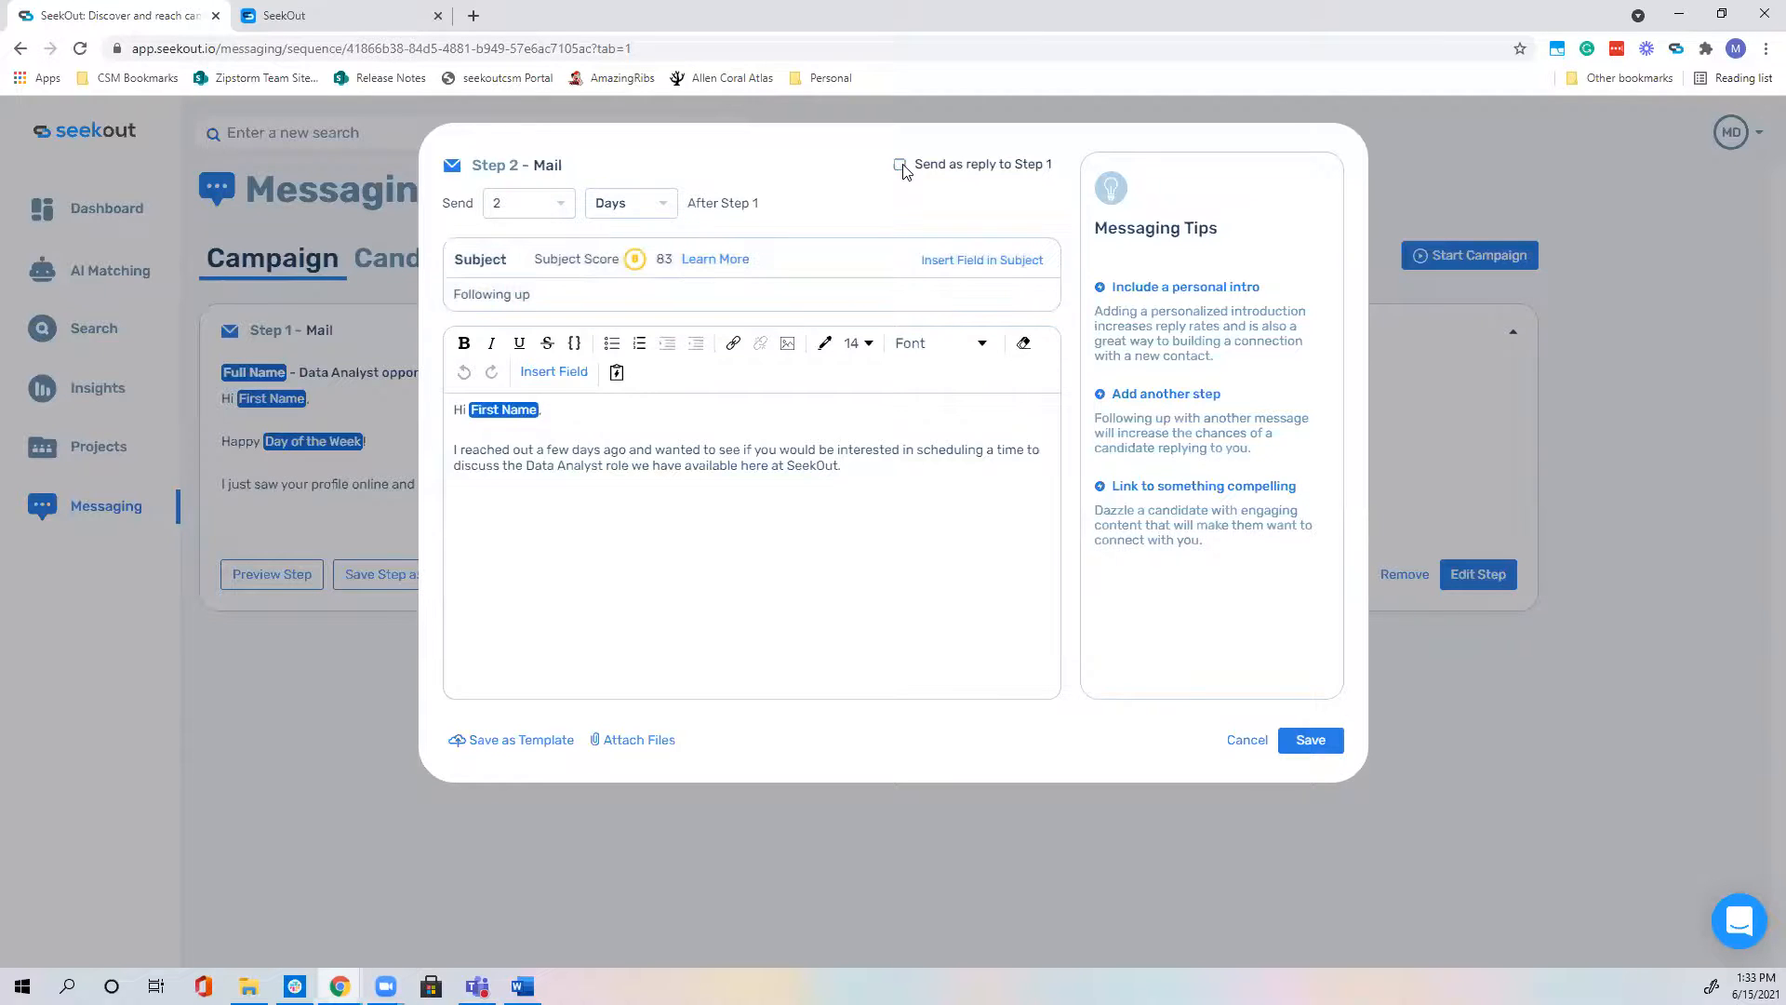
pyautogui.click(899, 165)
pyautogui.click(900, 165)
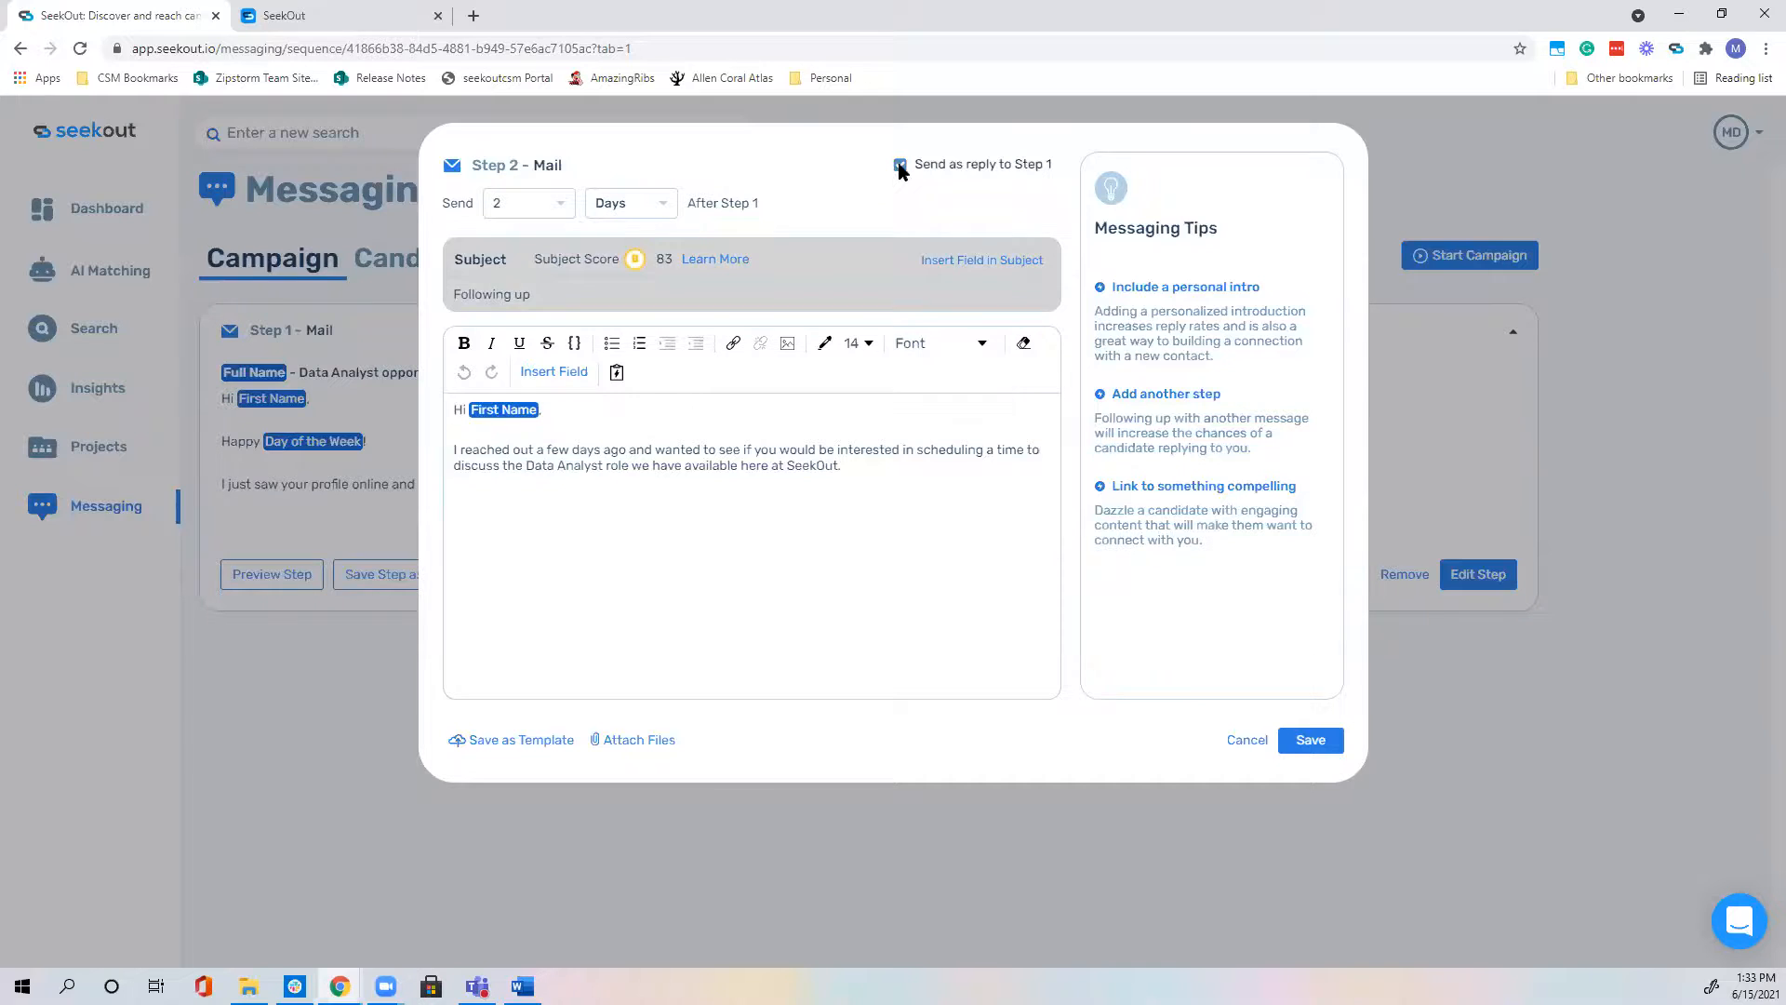
pyautogui.click(899, 165)
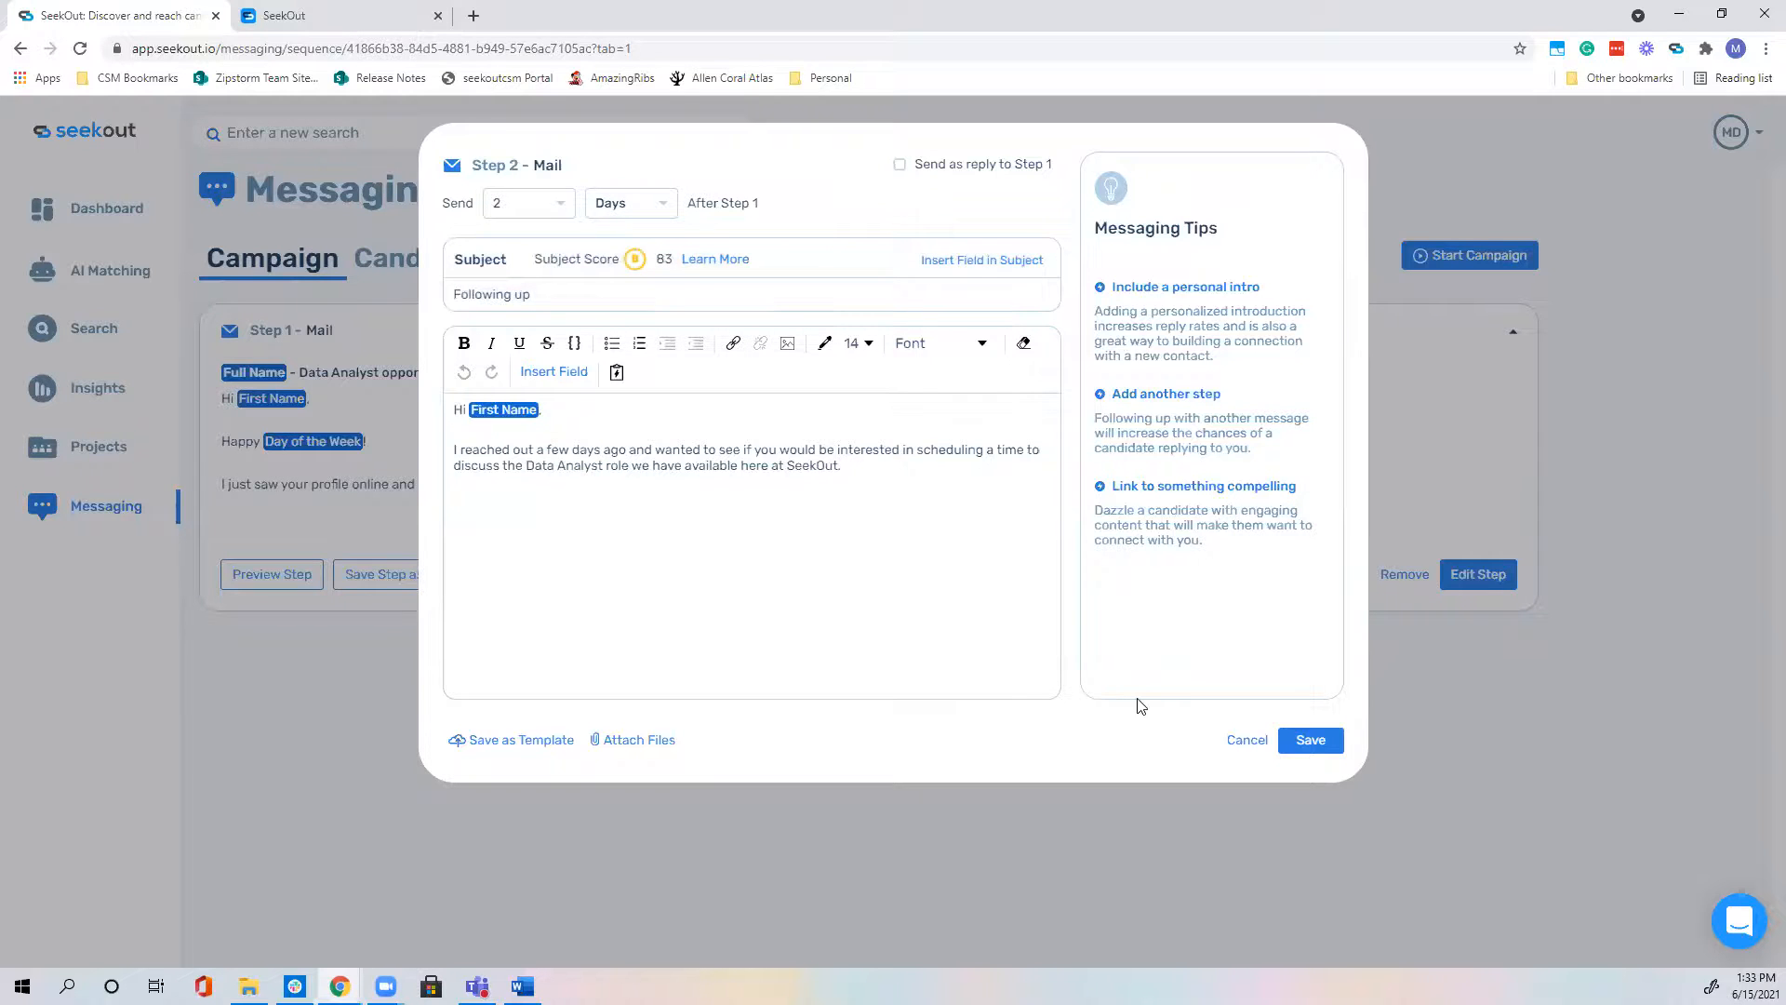
pyautogui.click(1313, 742)
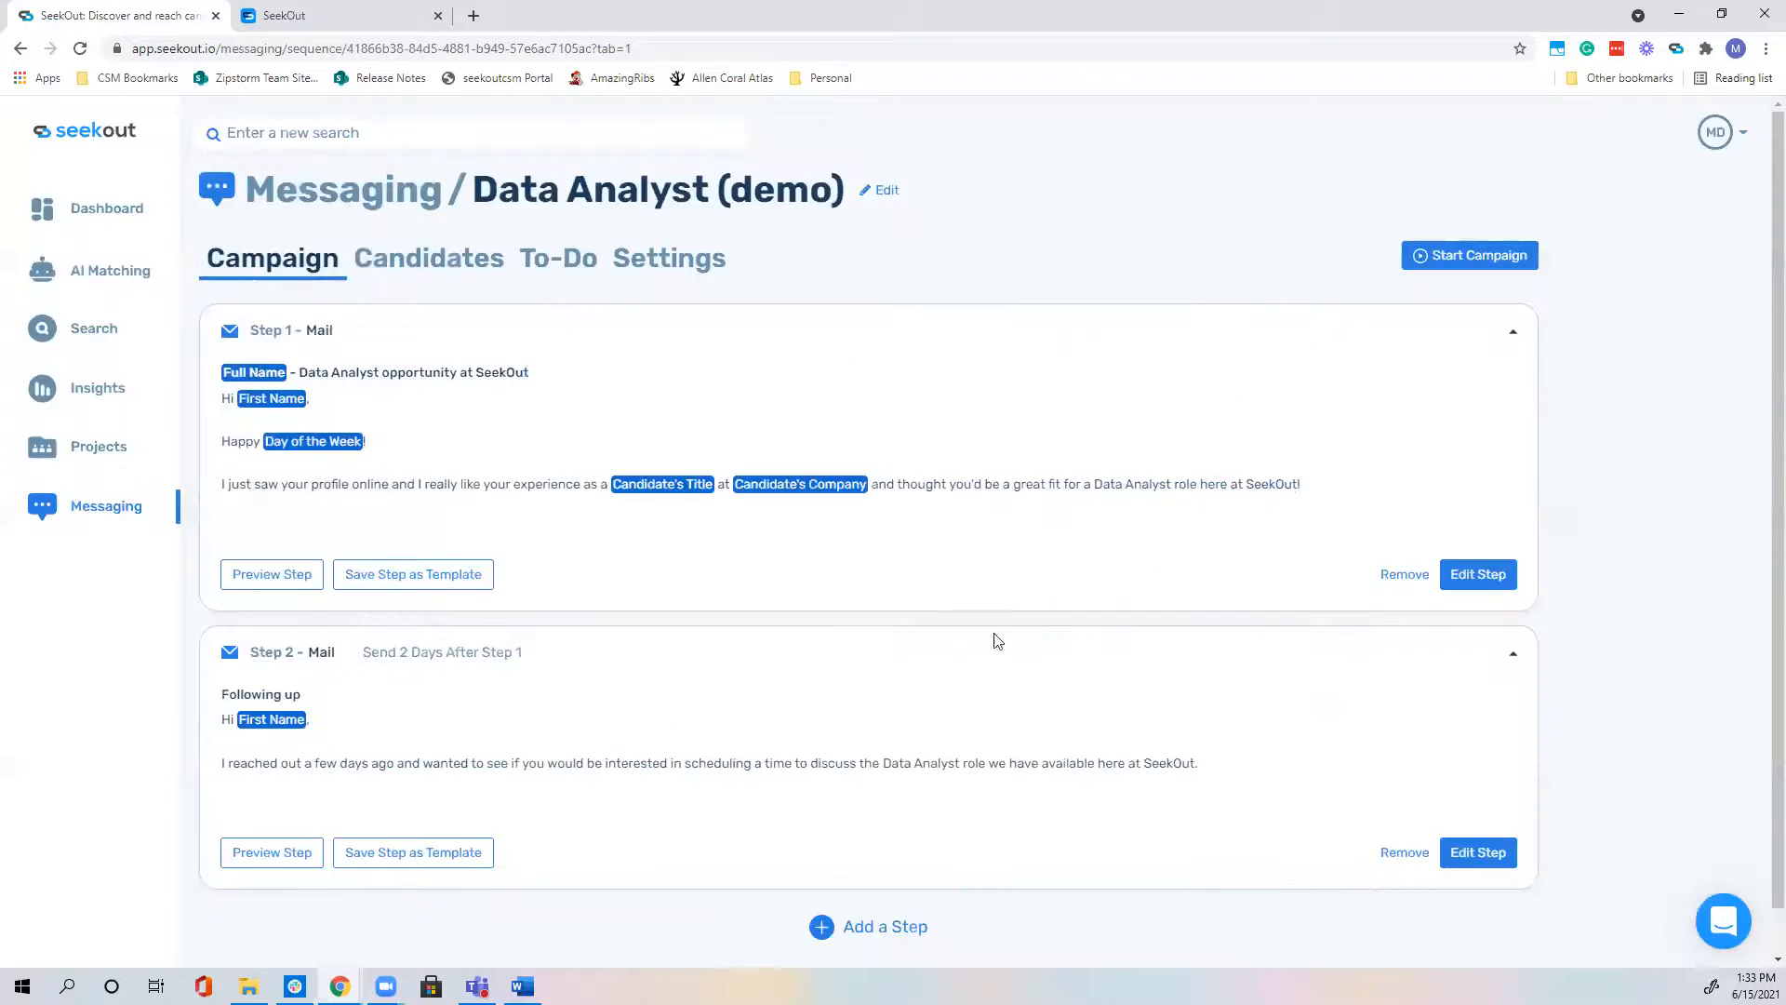
# Step: Add a third step from Email Template #3, the 'Checking in' message
pyautogui.scroll(-1, 699, 668)
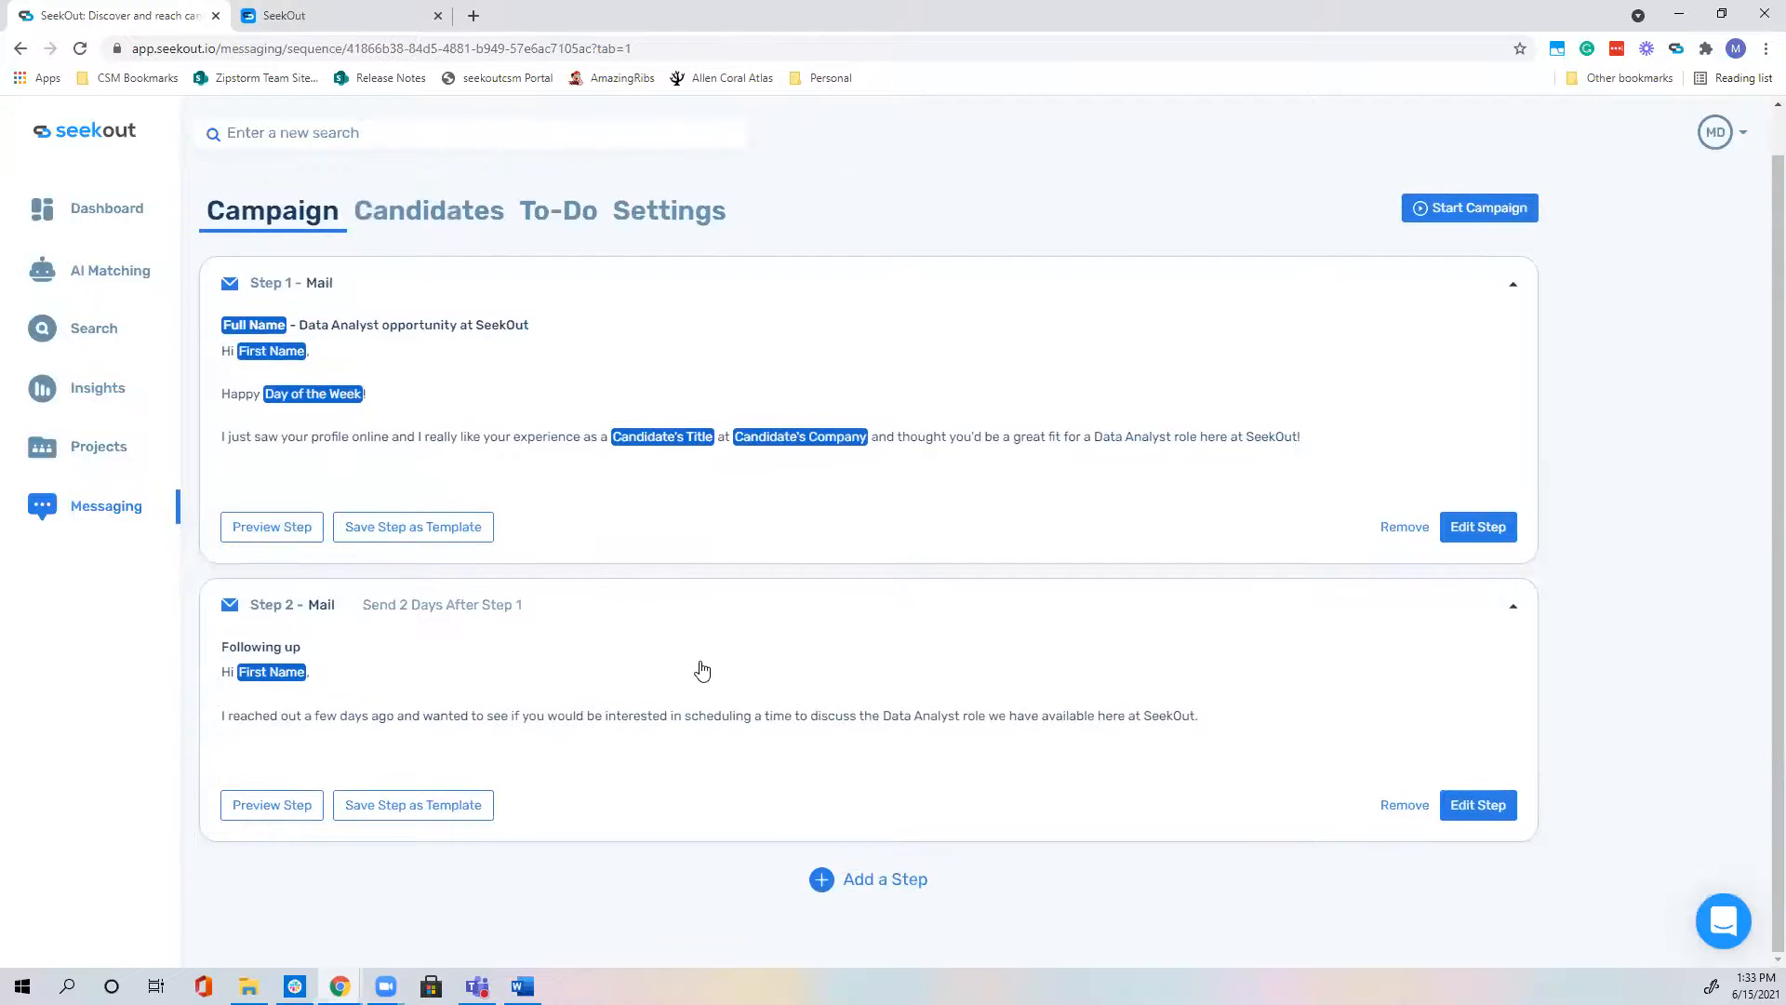
pyautogui.click(872, 884)
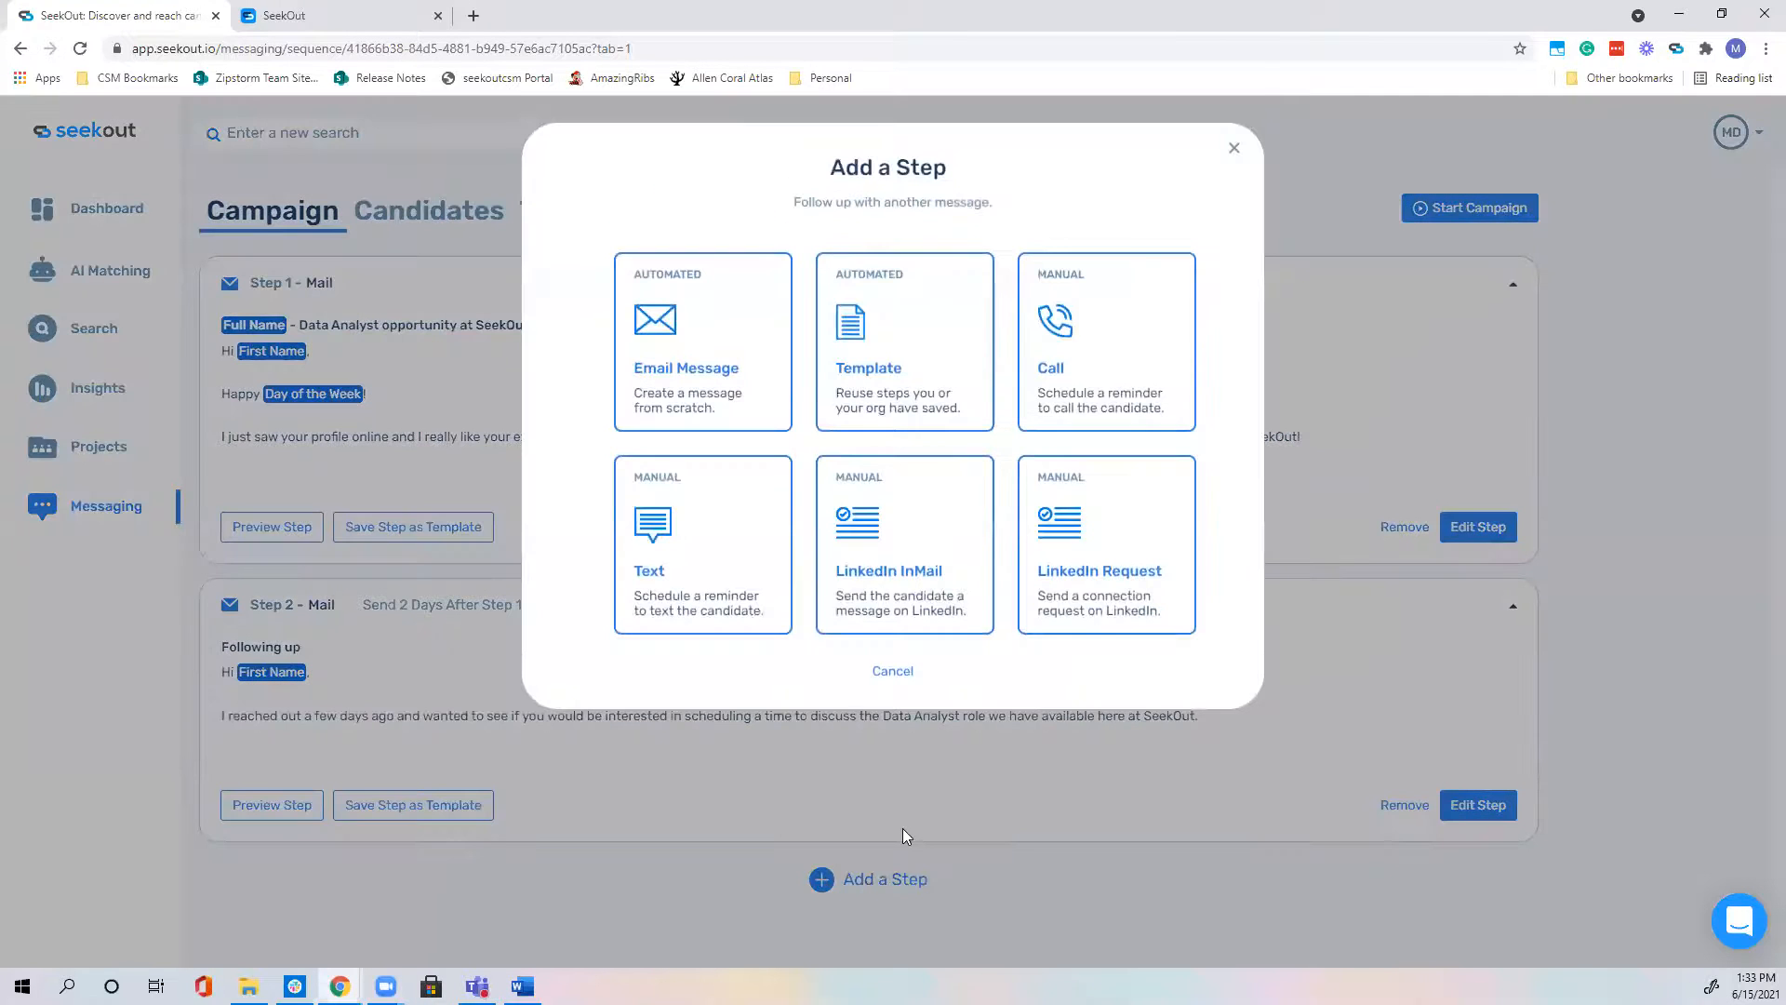
pyautogui.click(942, 342)
pyautogui.click(942, 683)
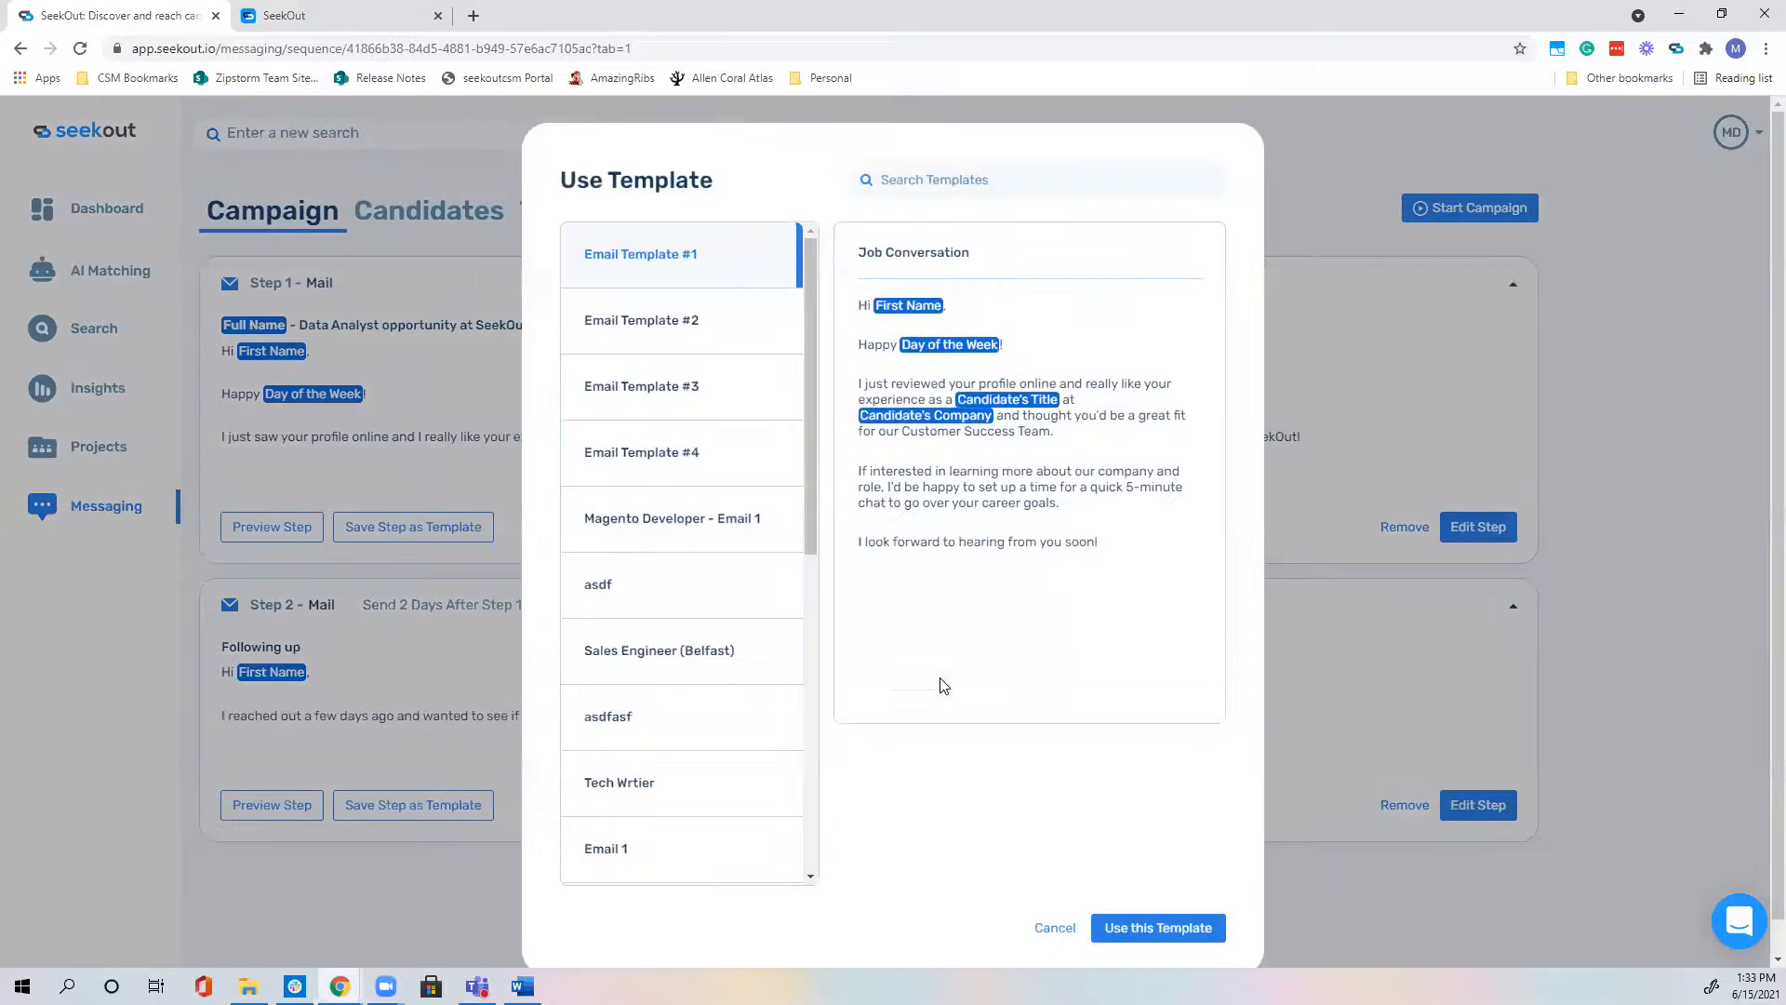
pyautogui.click(728, 389)
pyautogui.click(1163, 926)
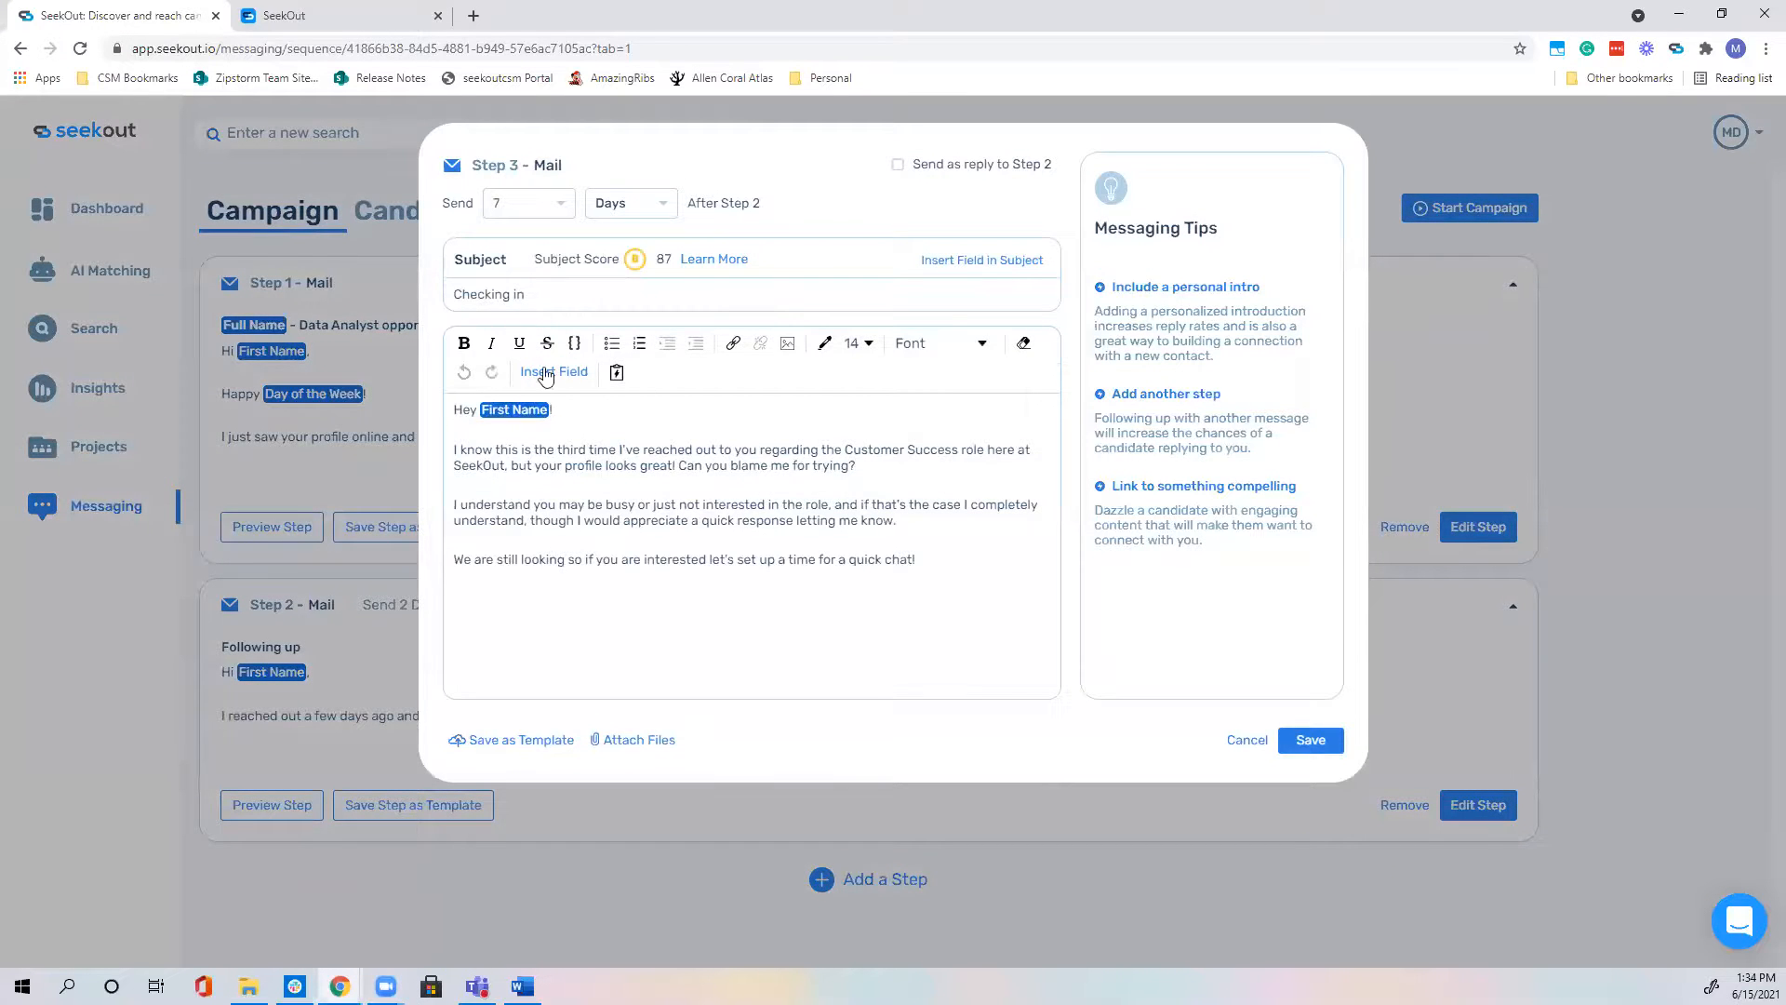
# Step: Keep Step 3's send delay at 7 days and save it
pyautogui.click(554, 205)
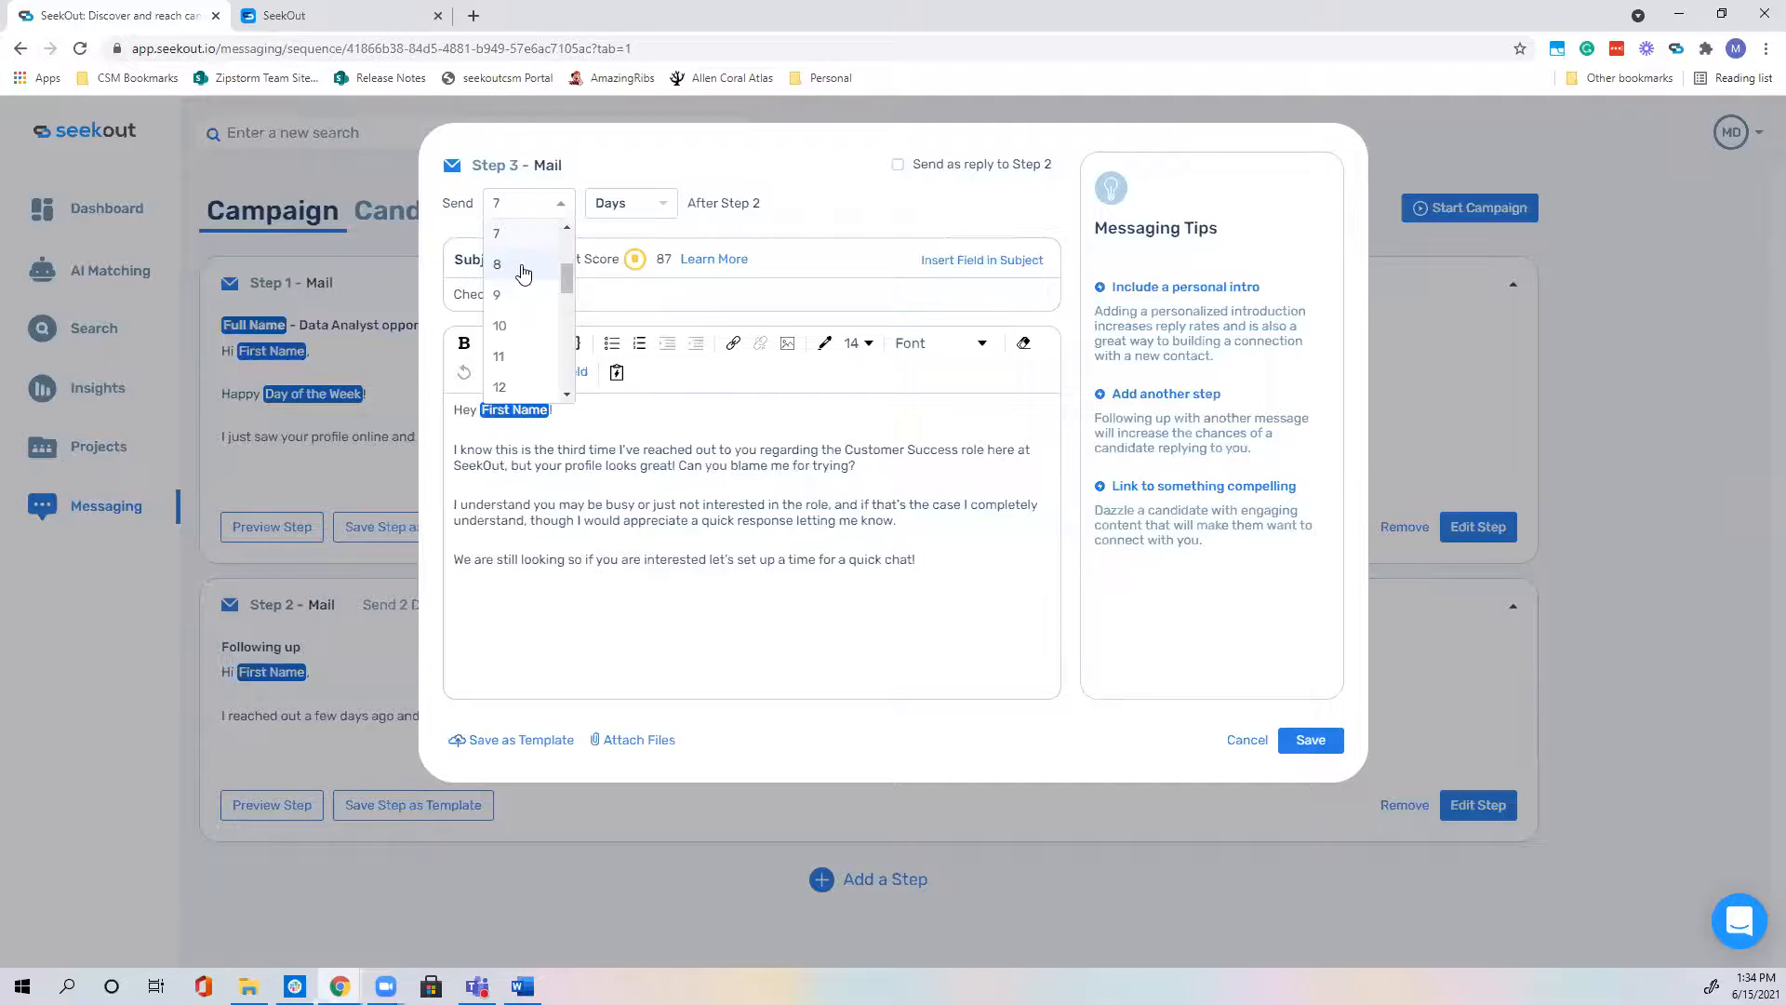
pyautogui.click(511, 236)
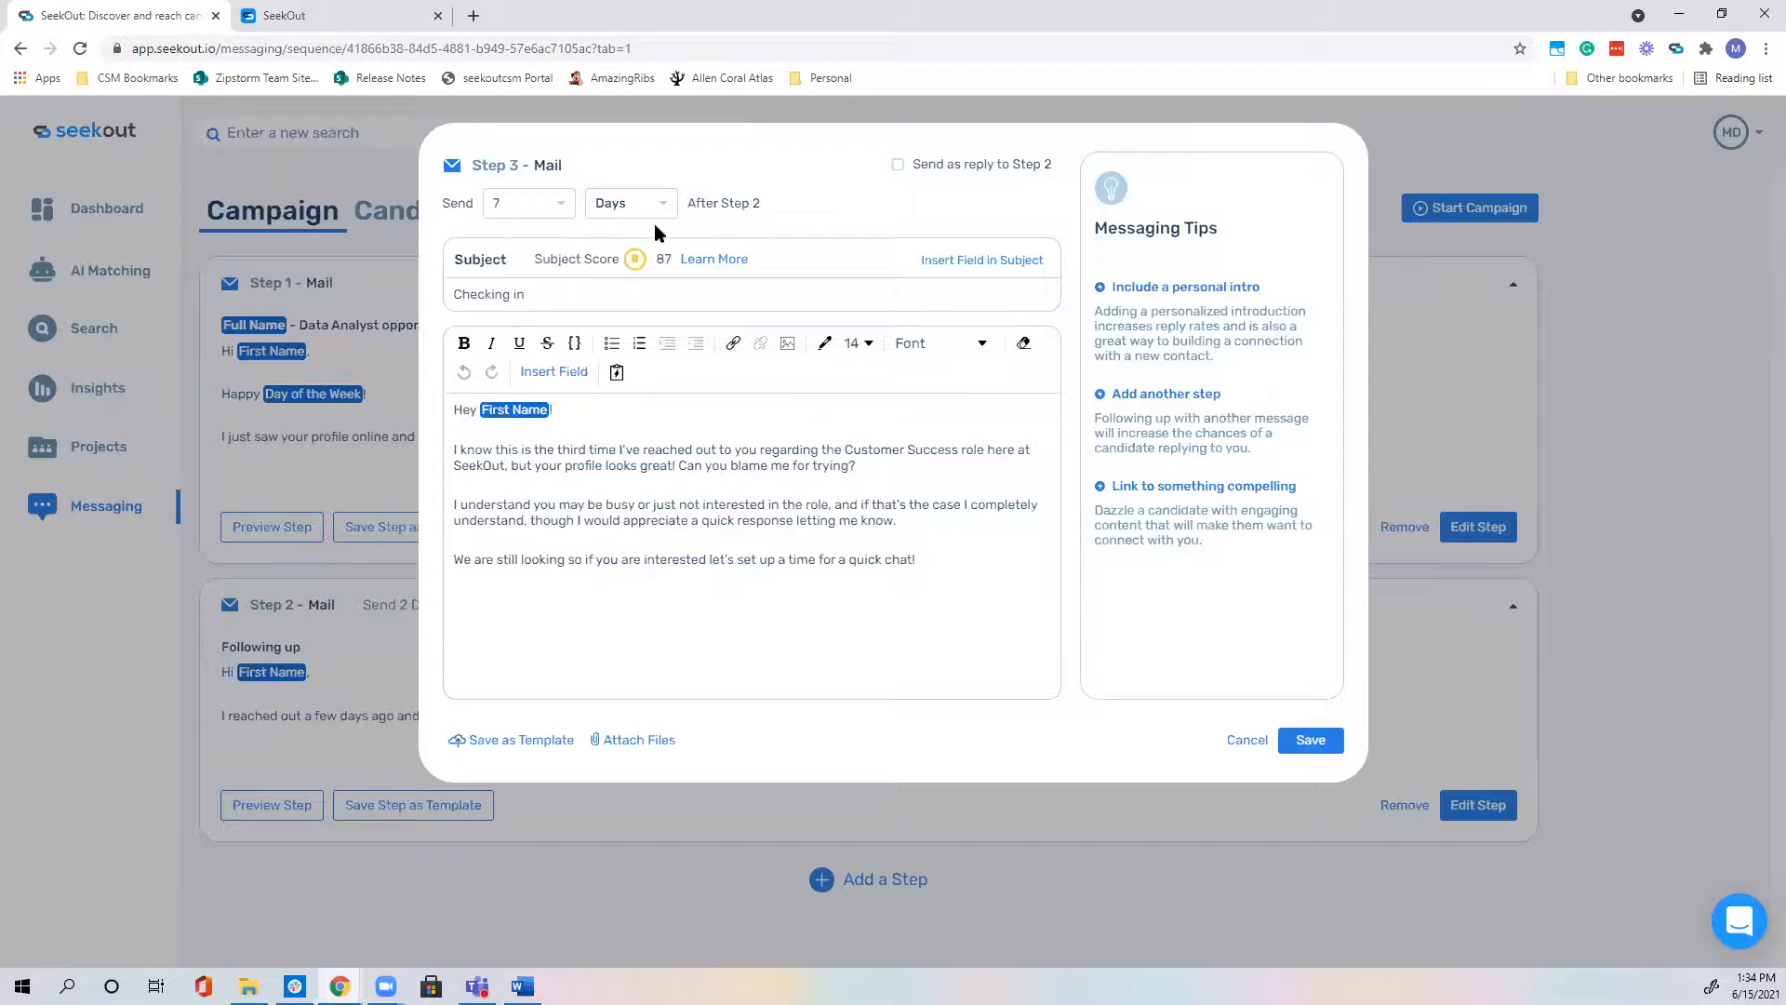
pyautogui.click(1308, 741)
# Step: Add a fourth step from Email Template #4, the 'Final Check-in' message
pyautogui.scroll(-3, 750, 638)
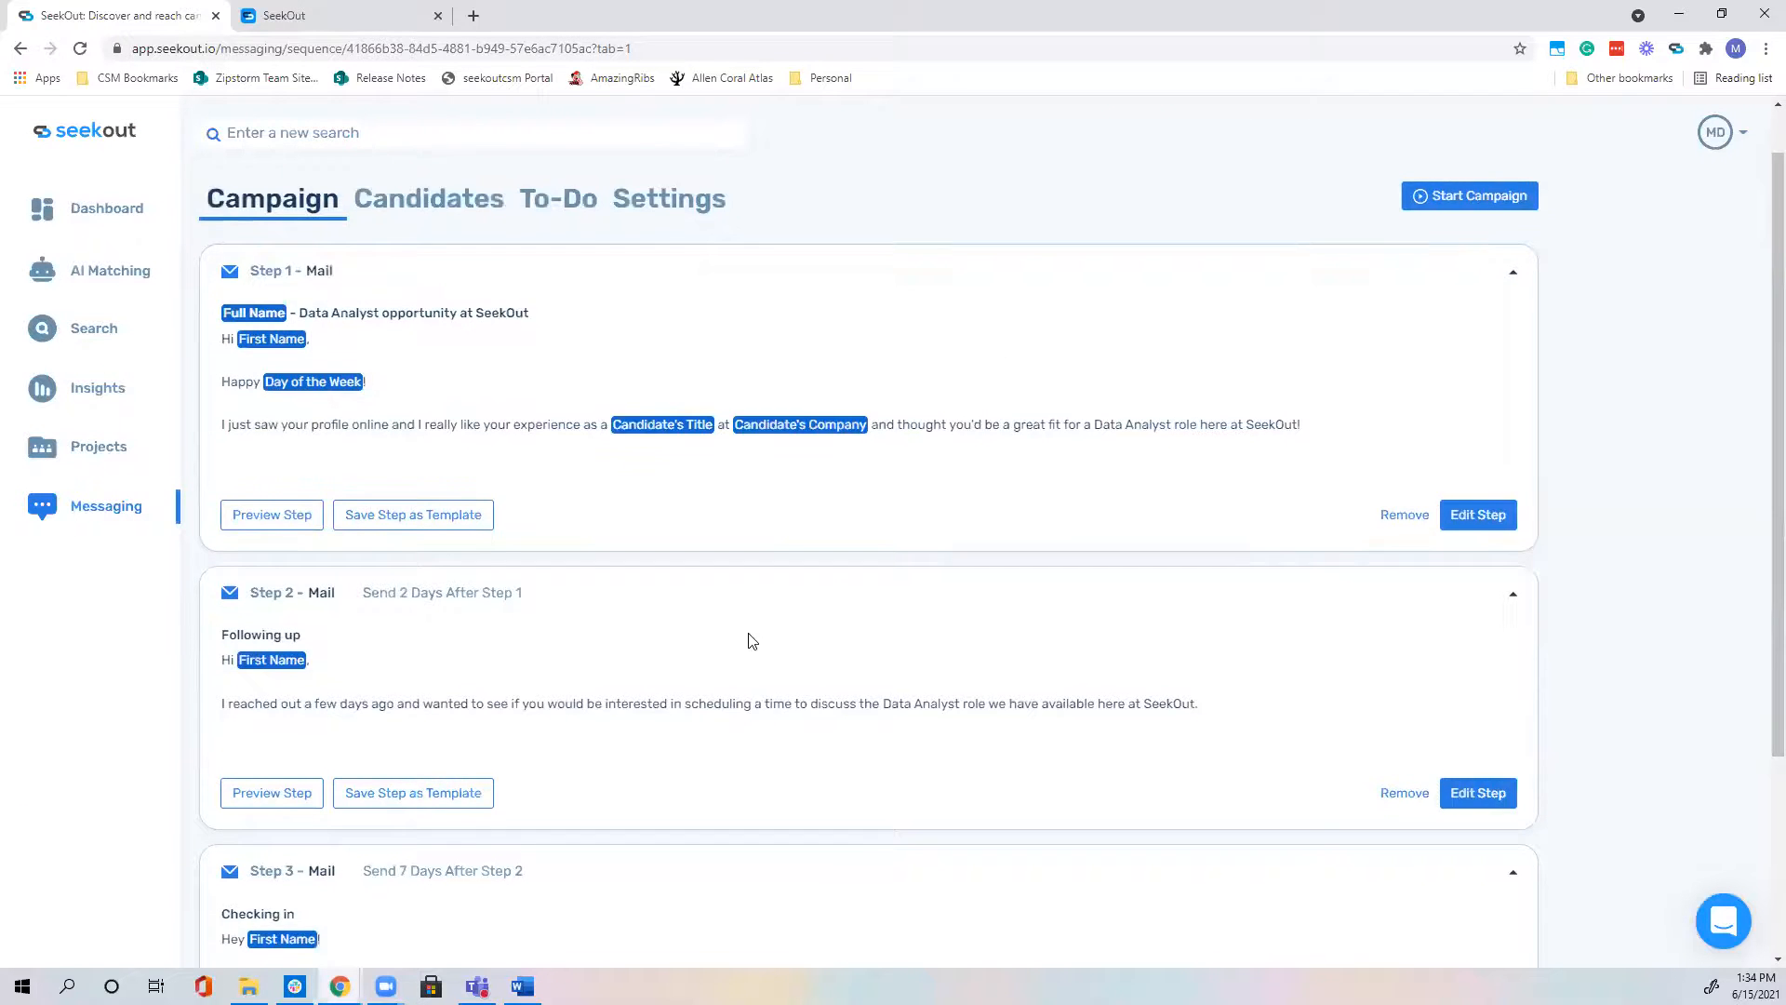
pyautogui.scroll(1, 426, 335)
pyautogui.scroll(-1, 652, 605)
pyautogui.scroll(2, 559, 519)
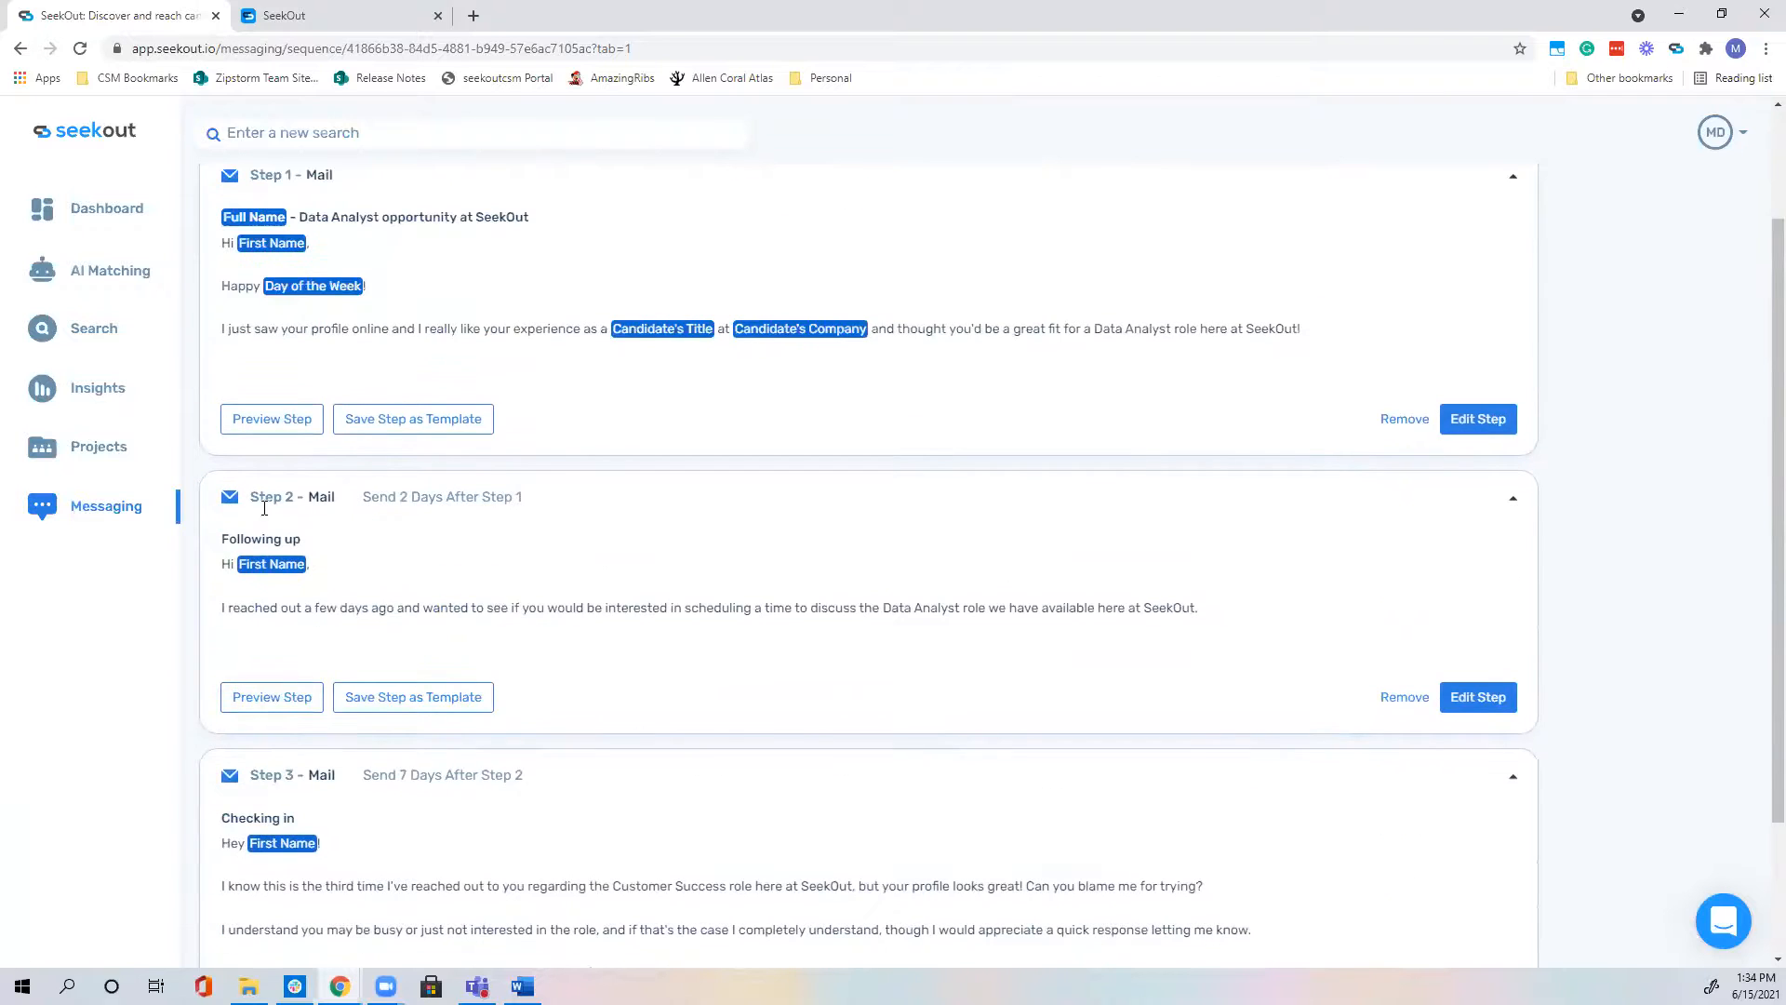
pyautogui.scroll(-1, 409, 549)
pyautogui.scroll(-1, 417, 568)
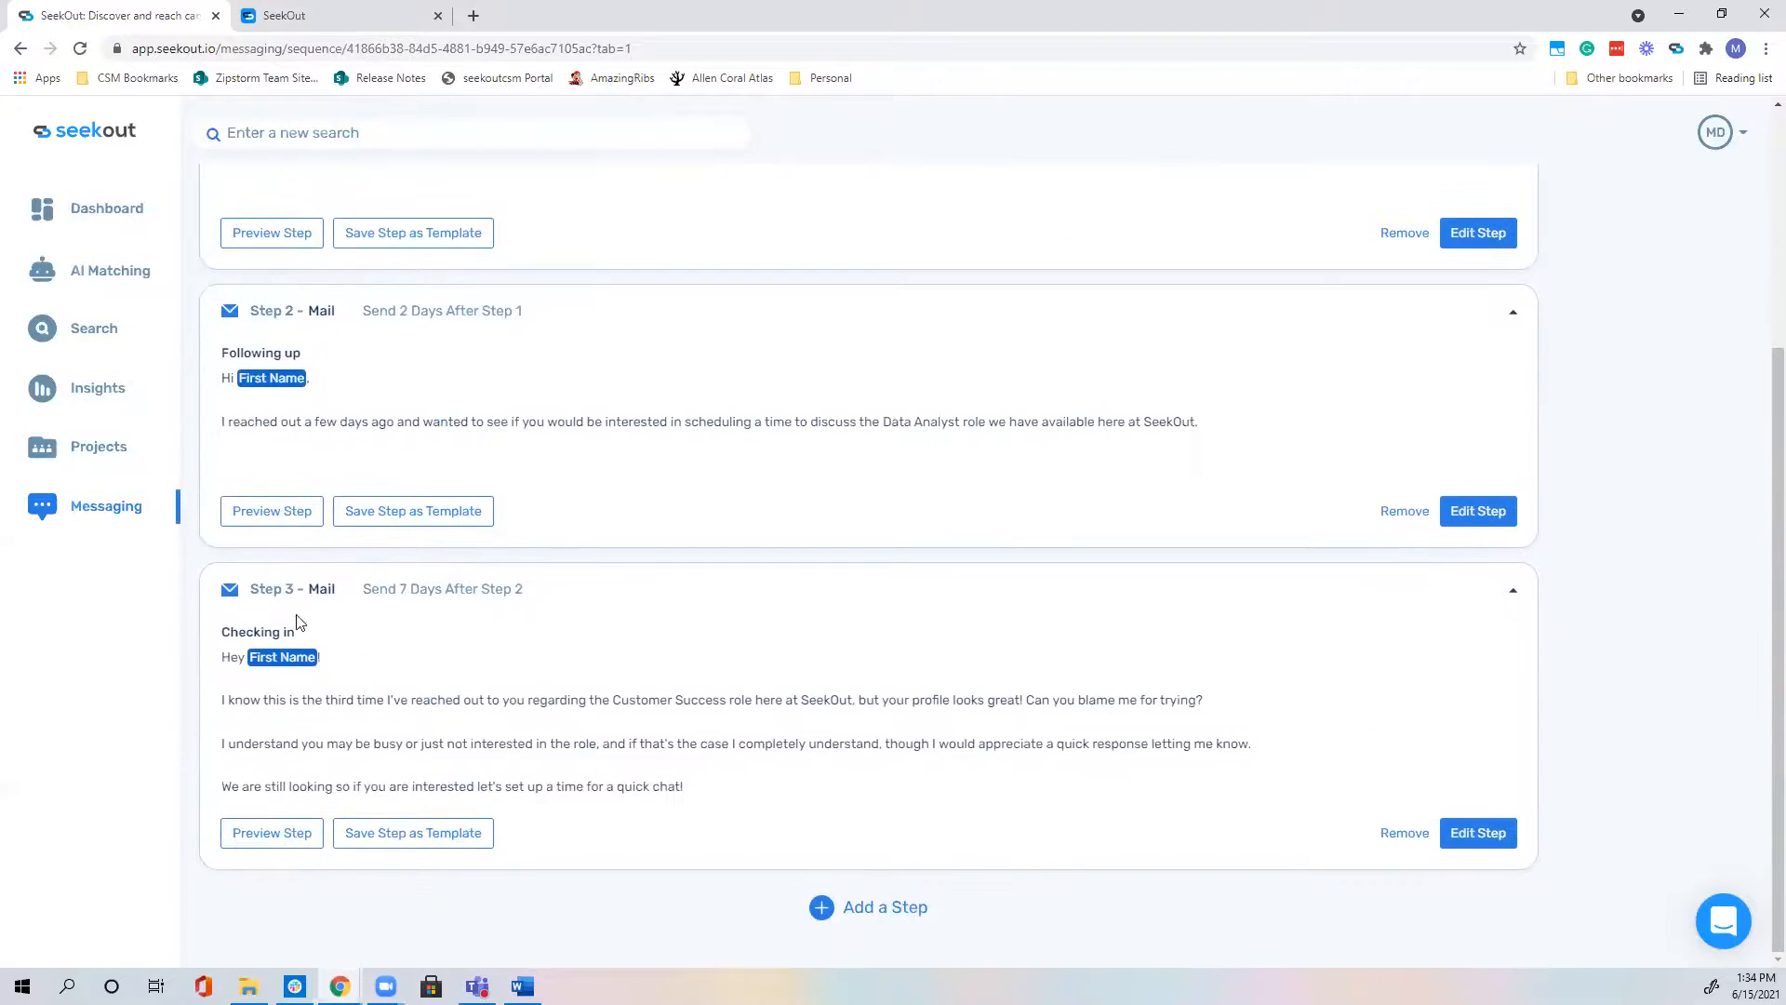
pyautogui.click(908, 912)
pyautogui.click(912, 310)
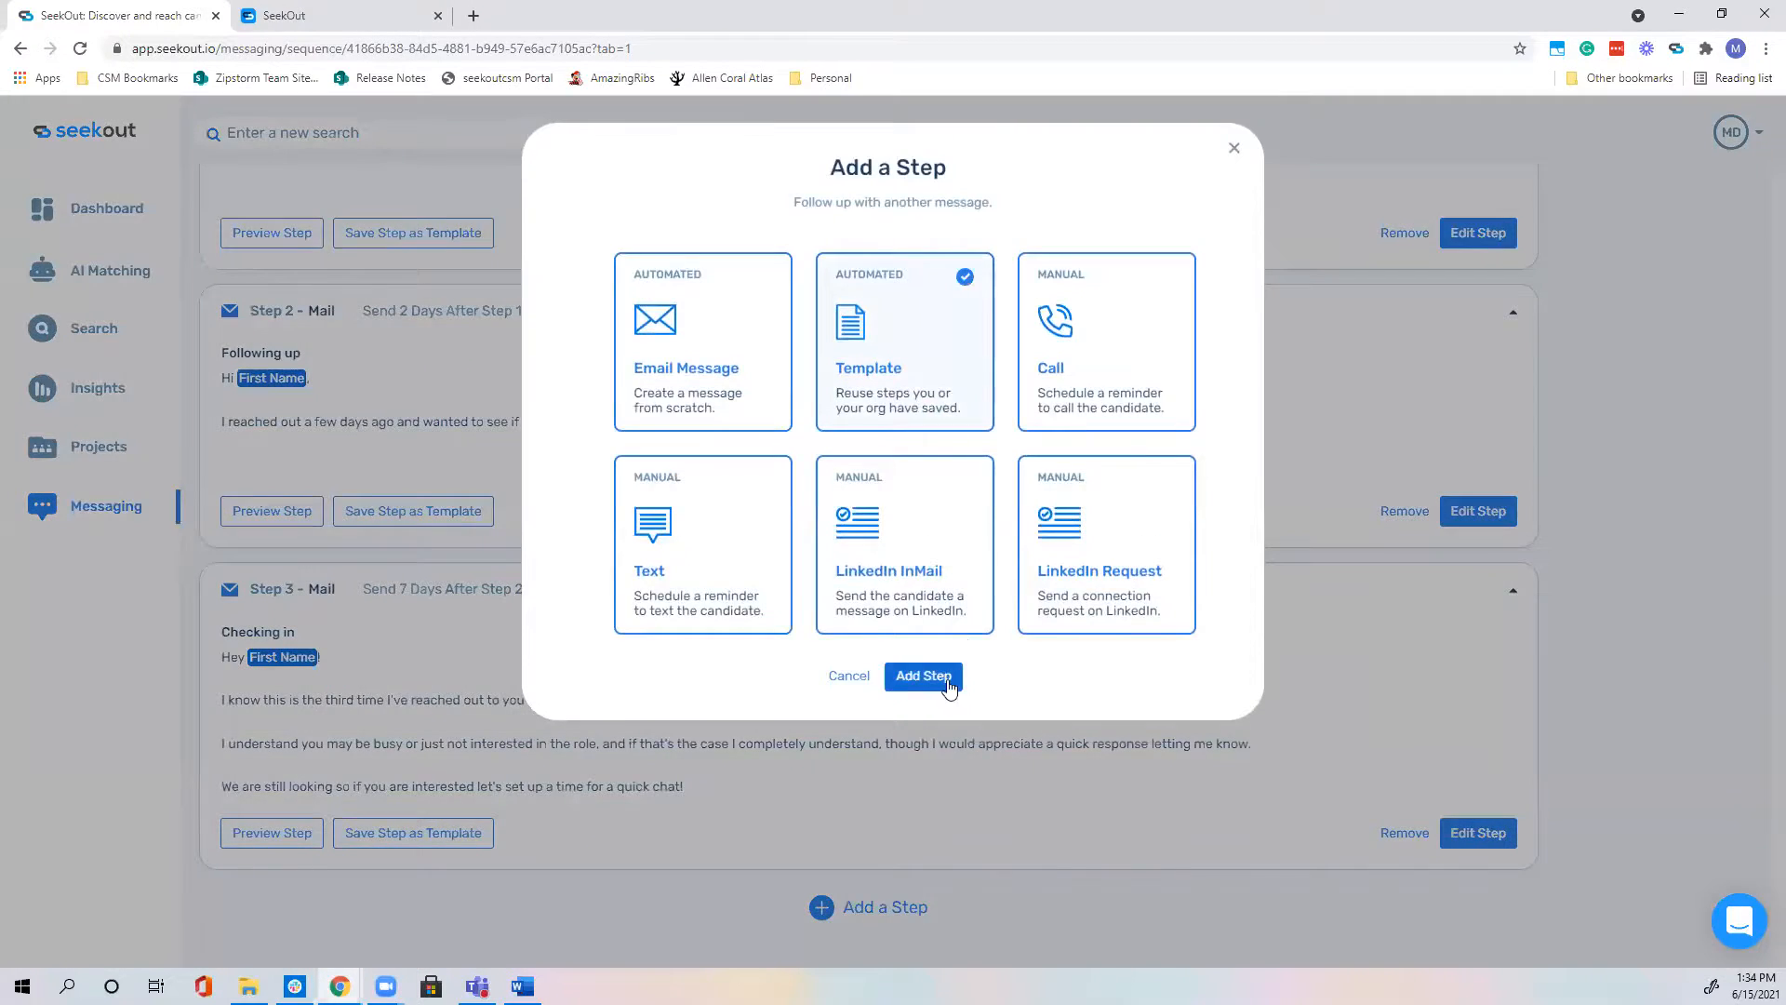
pyautogui.click(935, 678)
pyautogui.click(694, 435)
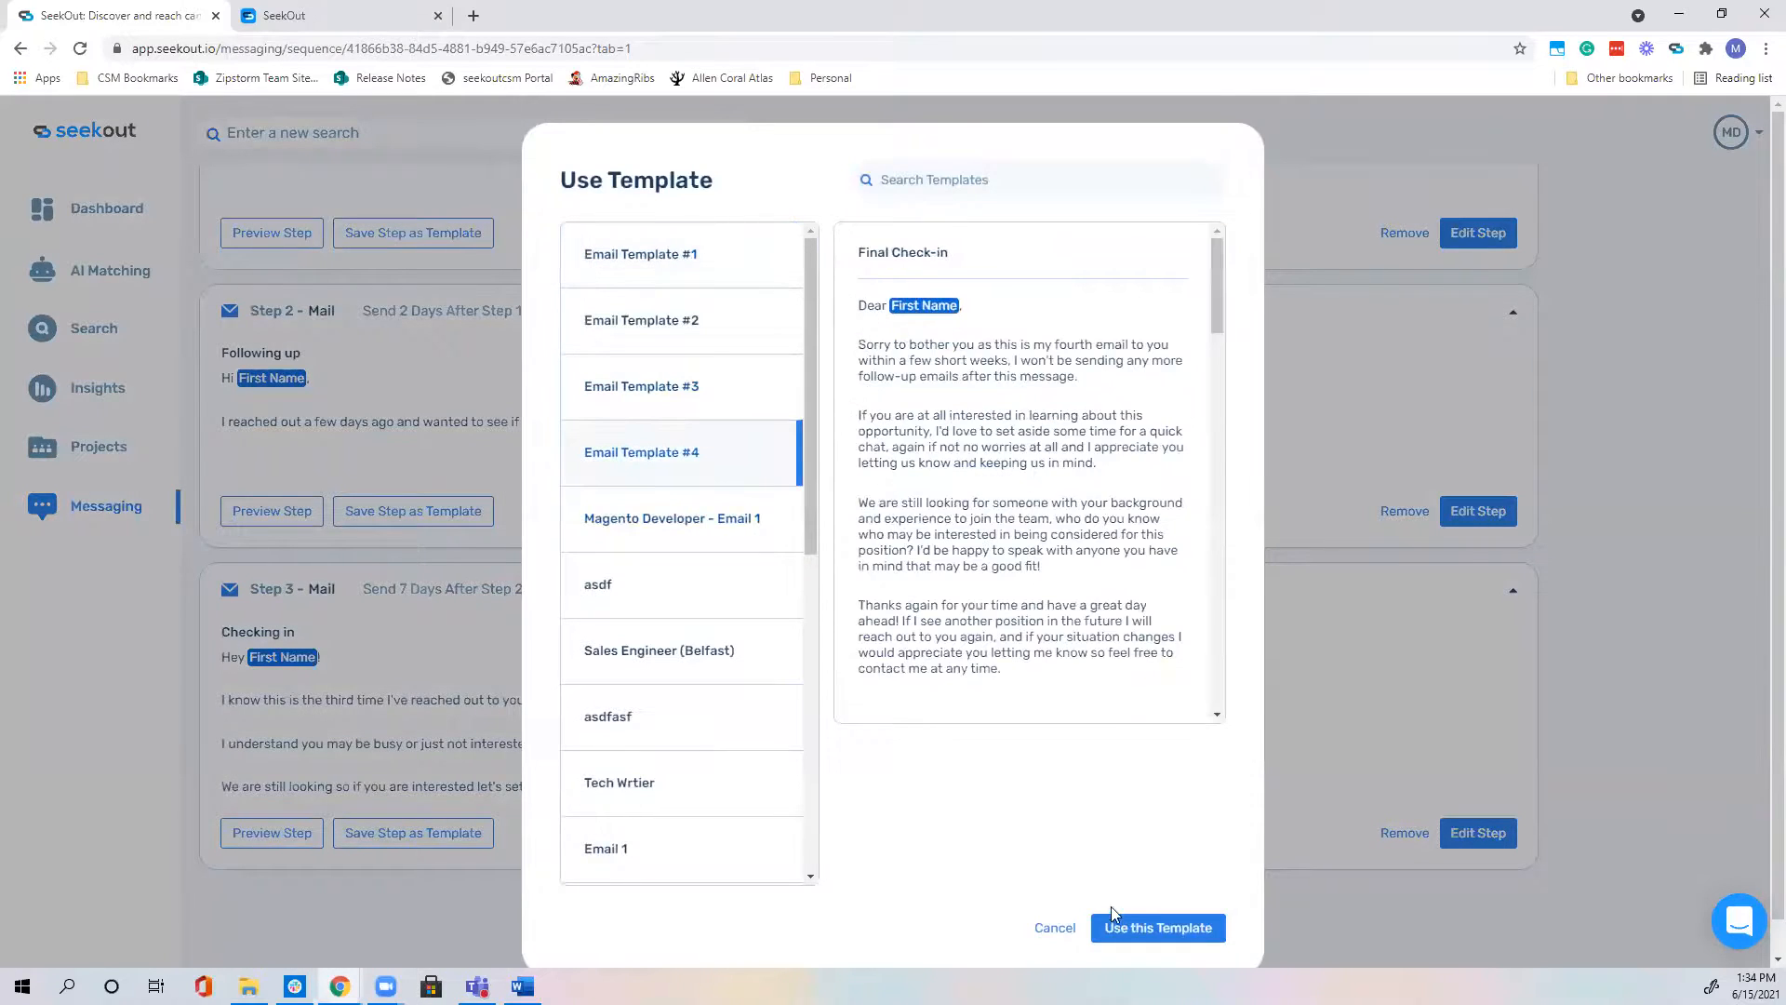
pyautogui.click(1154, 927)
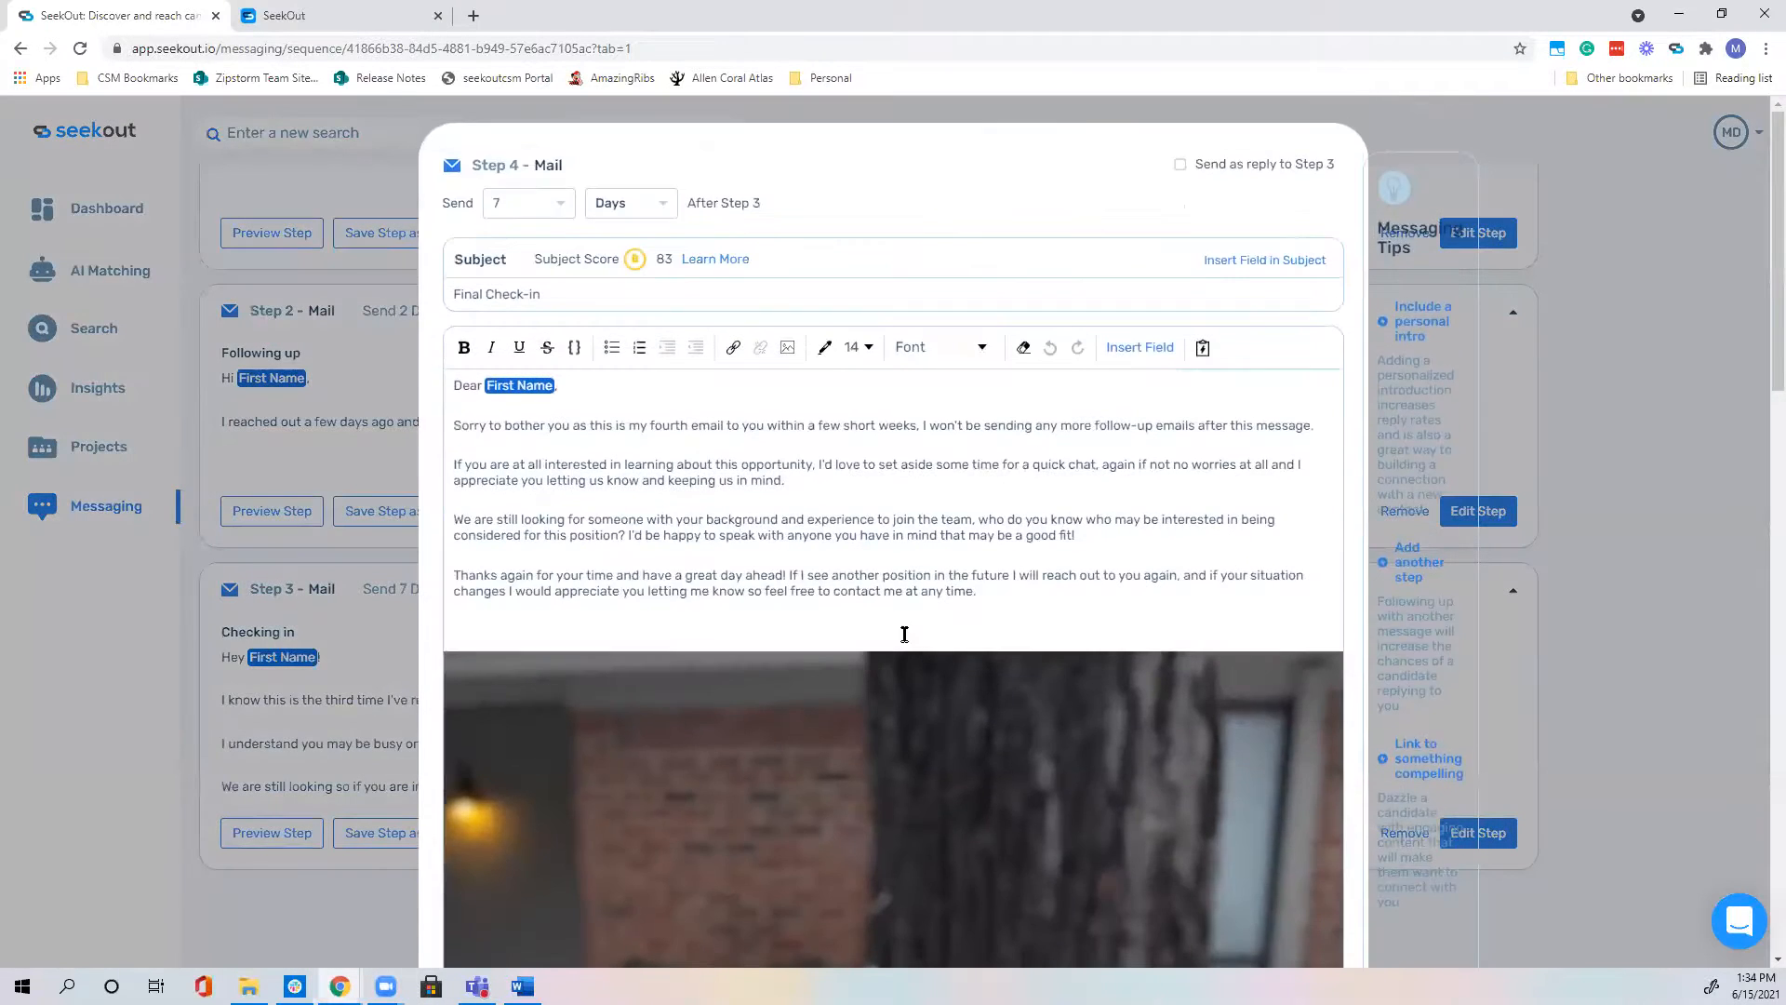
# Step: Remove the snowman photo, set Step 4 to send 5 days after Step 3, and save
pyautogui.scroll(-8, 903, 633)
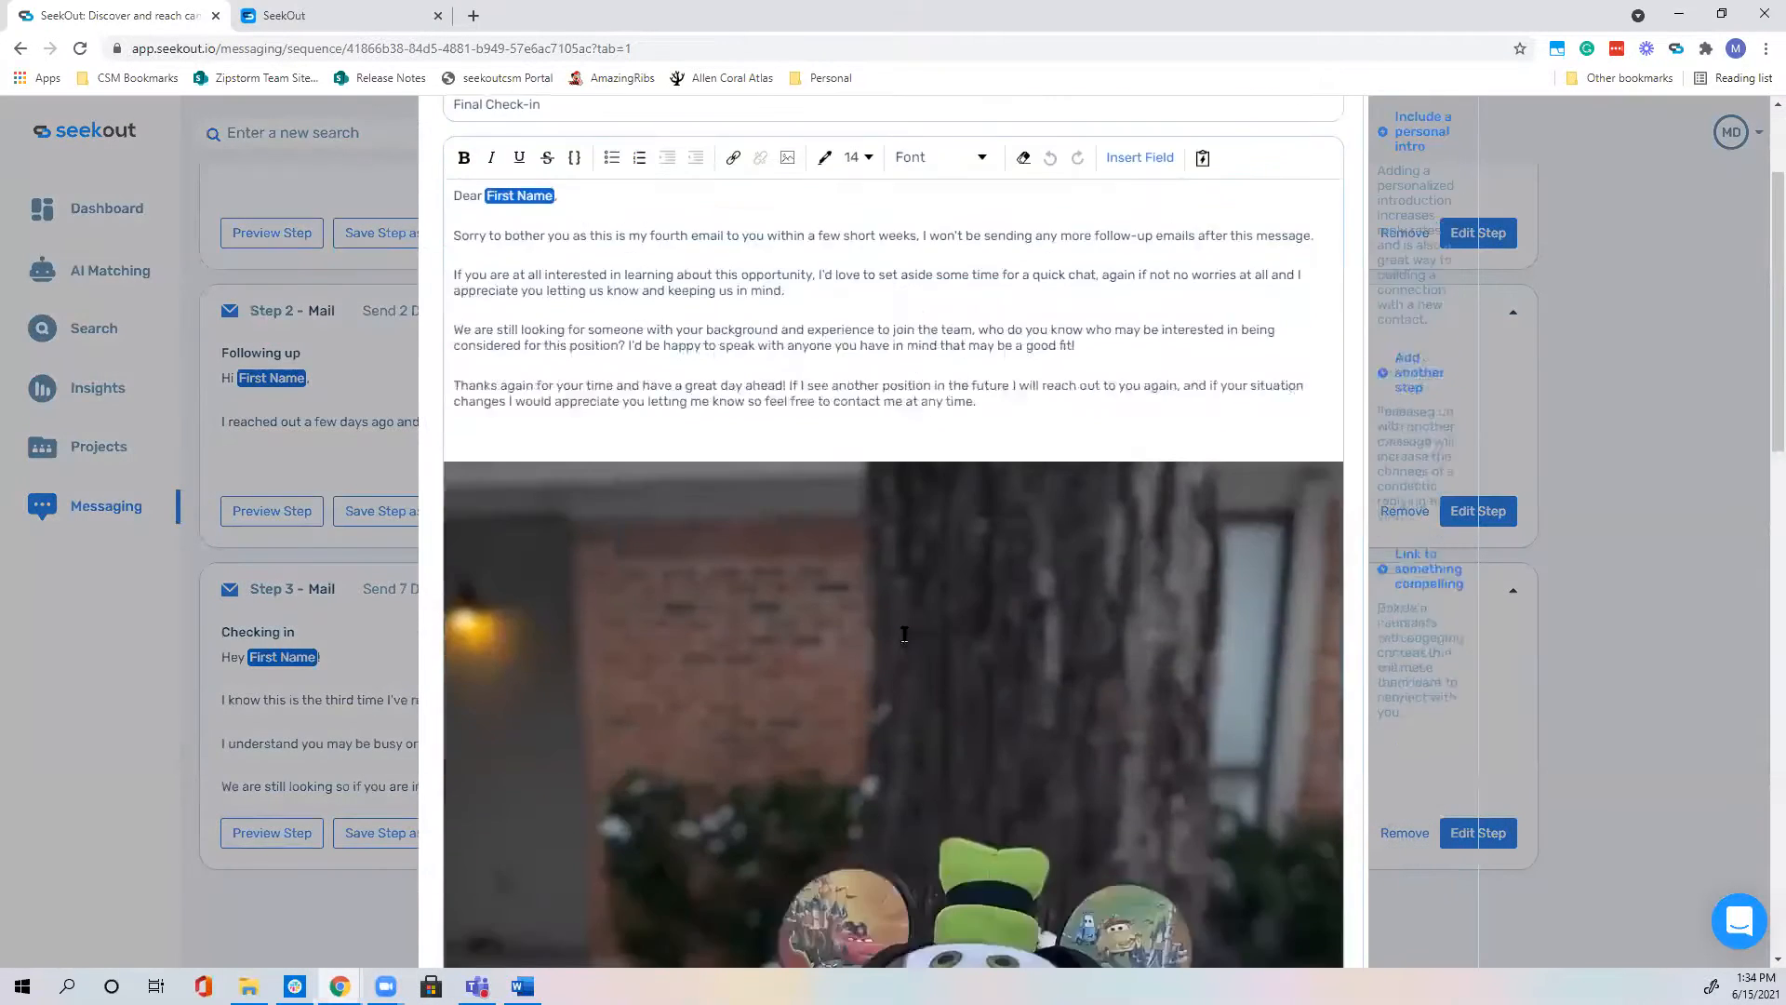
pyautogui.scroll(-8, 906, 642)
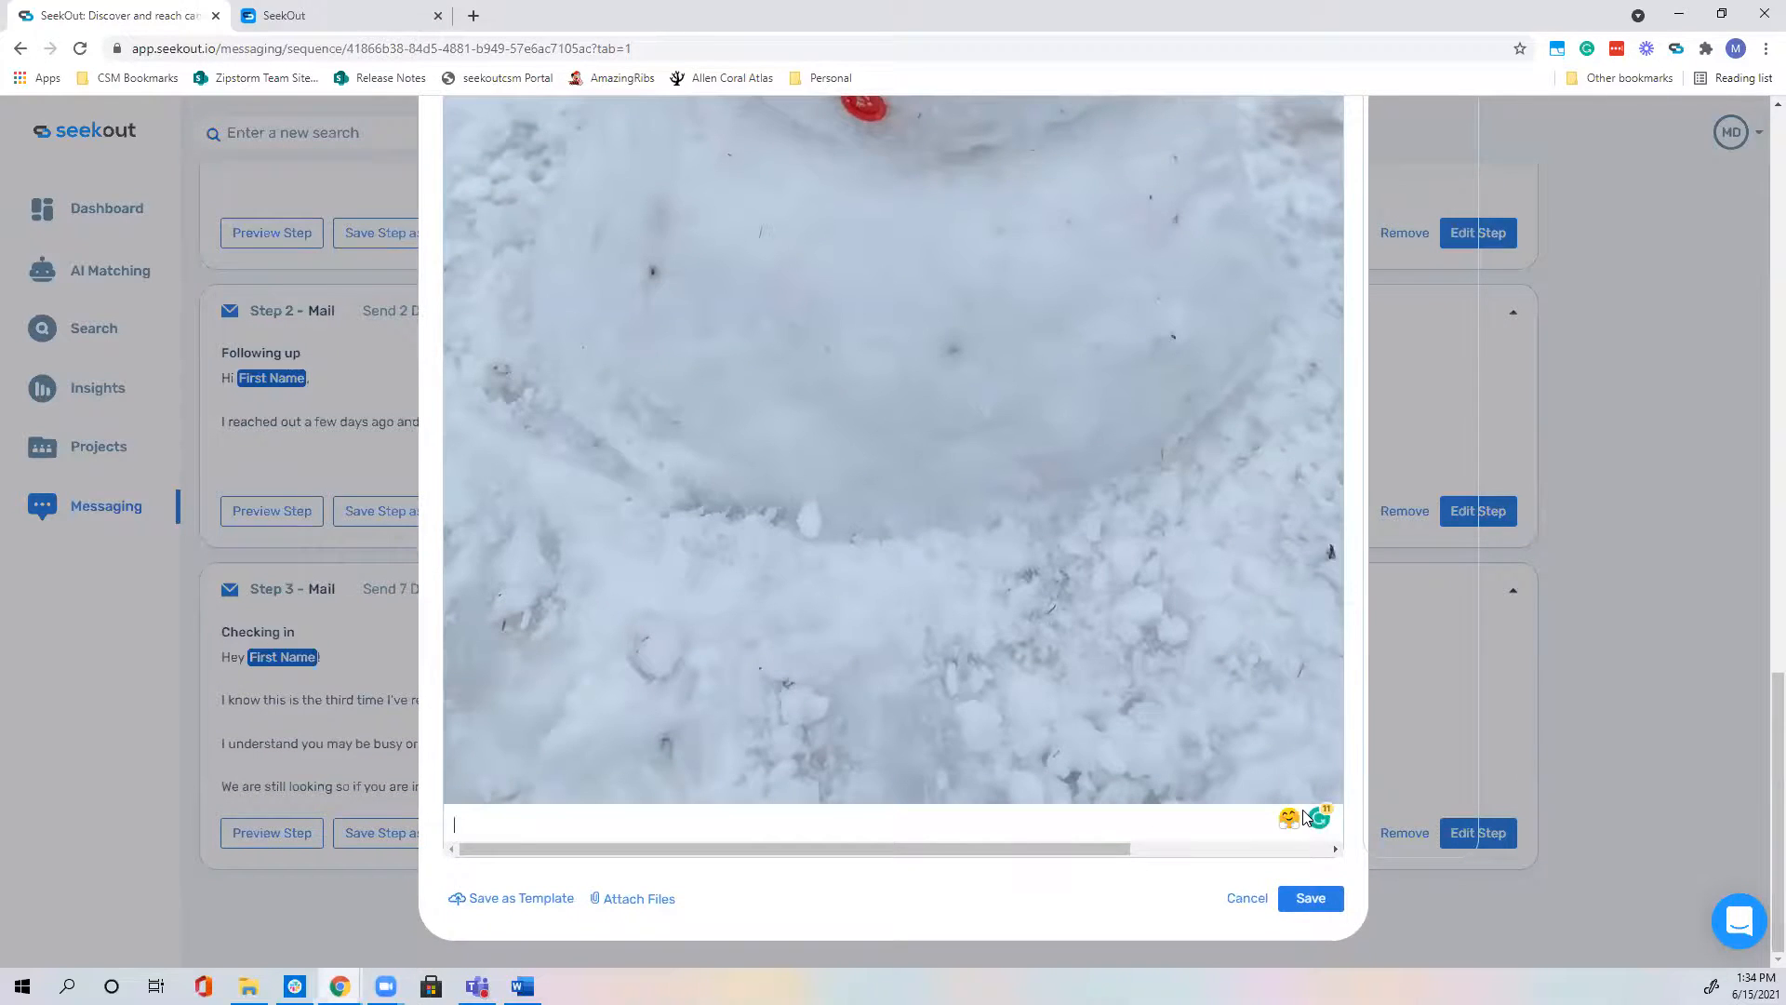
pyautogui.press('BackSpace')
pyautogui.press('BackSpace')
pyautogui.press('BackSpace')
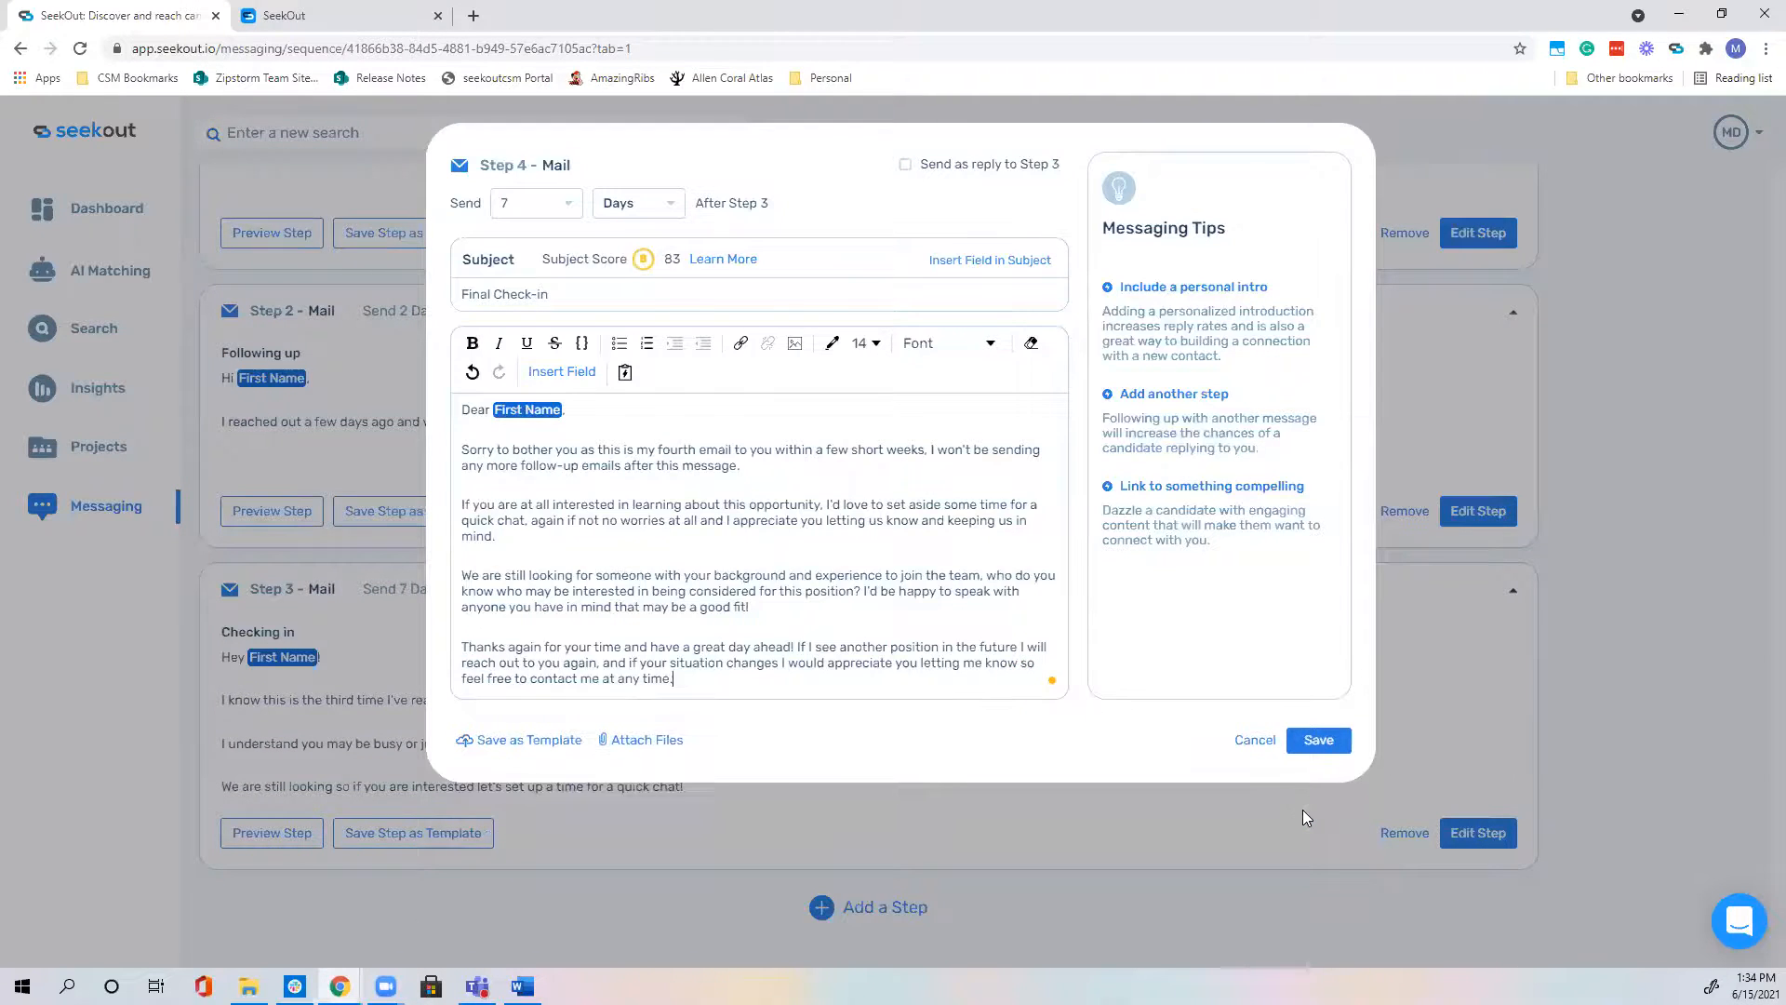
pyautogui.press('Return')
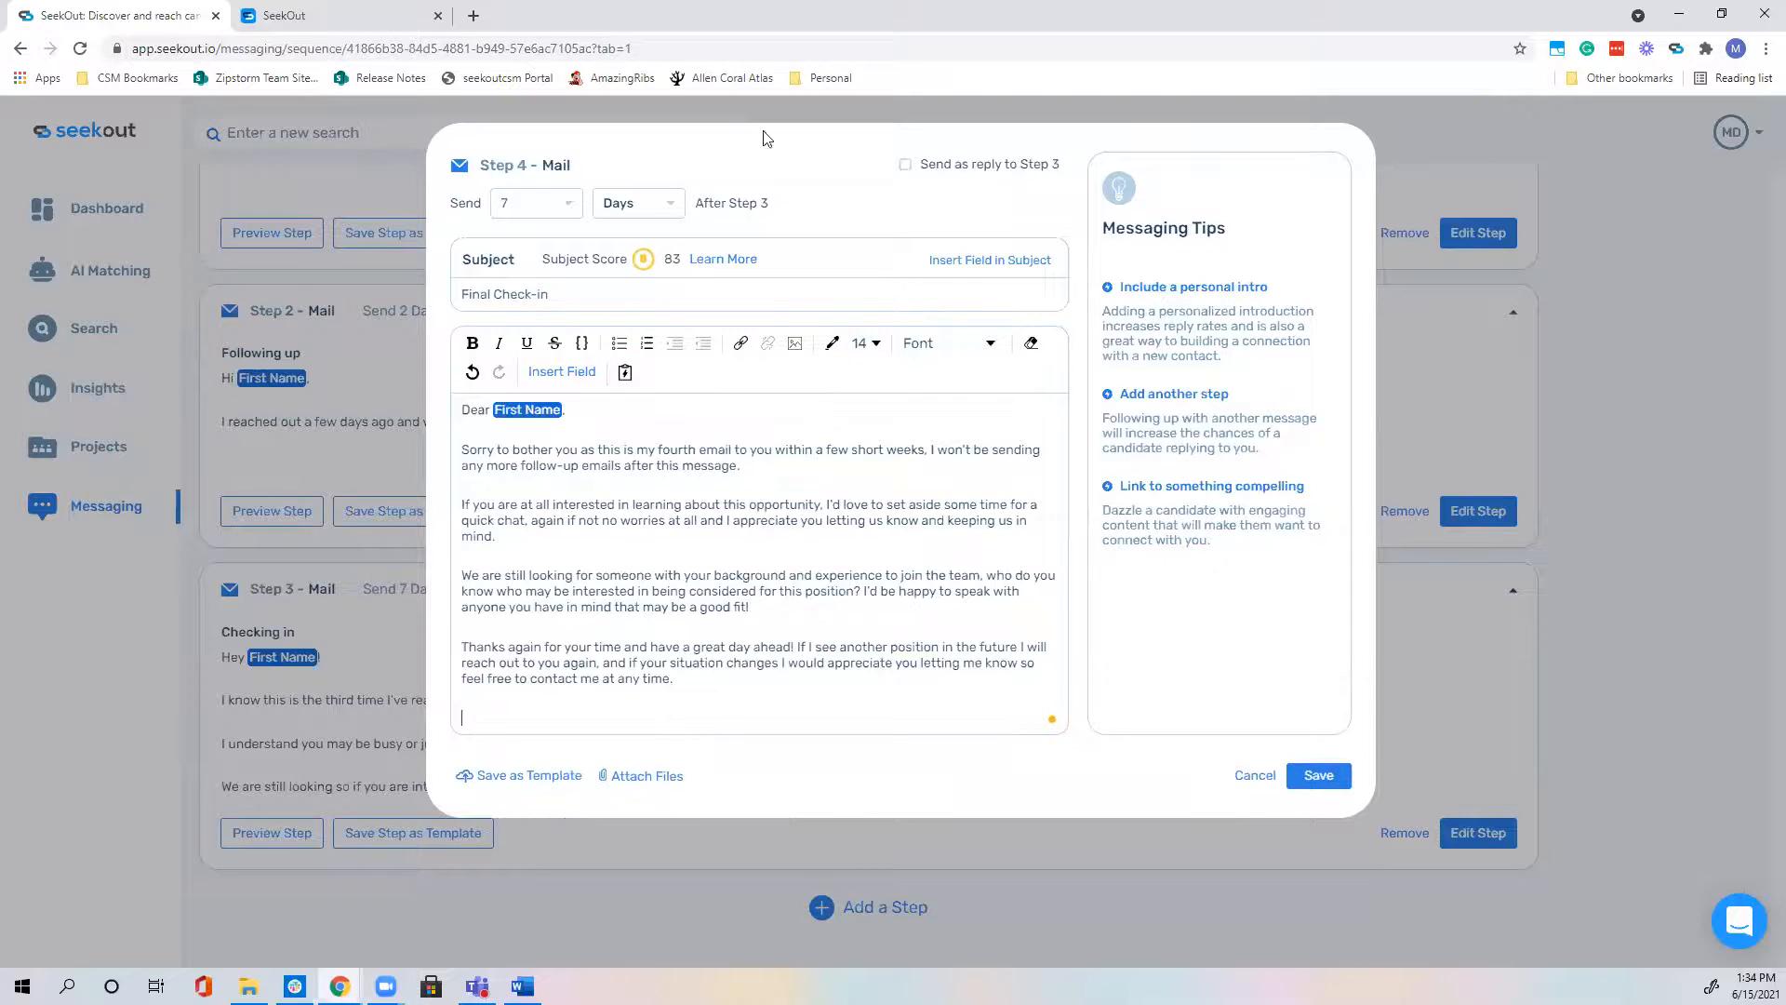
pyautogui.click(584, 209)
pyautogui.click(519, 357)
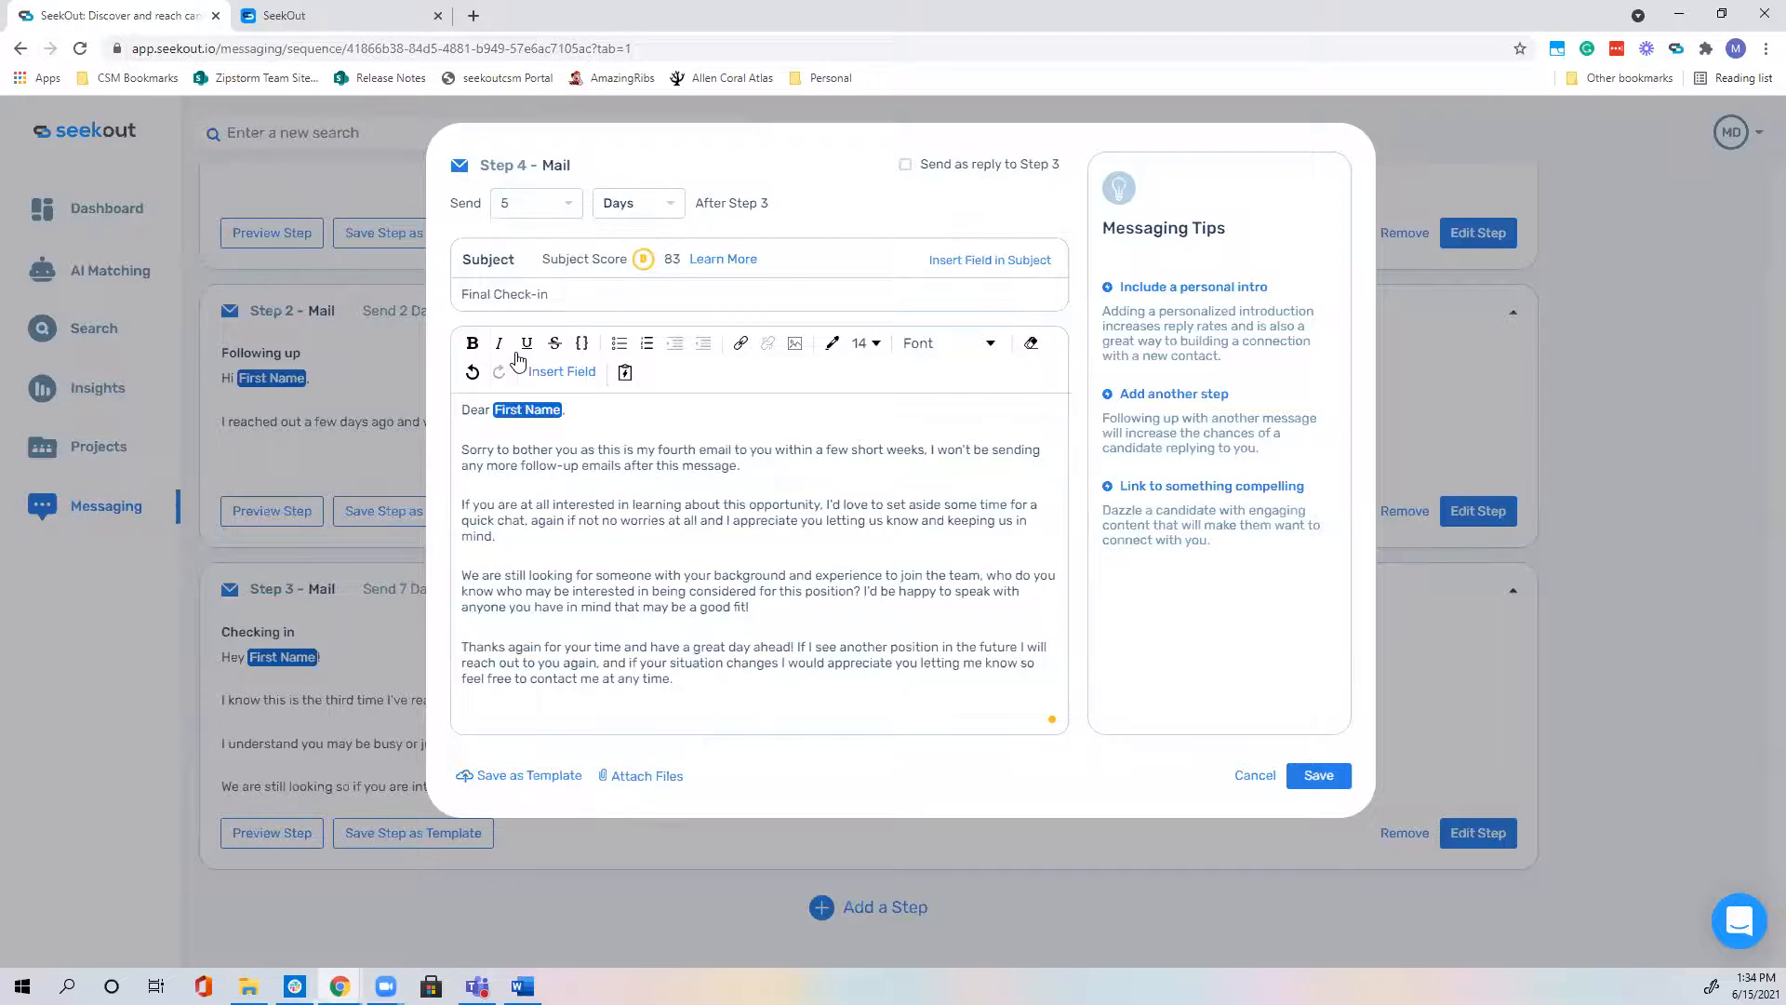
pyautogui.click(1343, 781)
pyautogui.scroll(-5, 1251, 758)
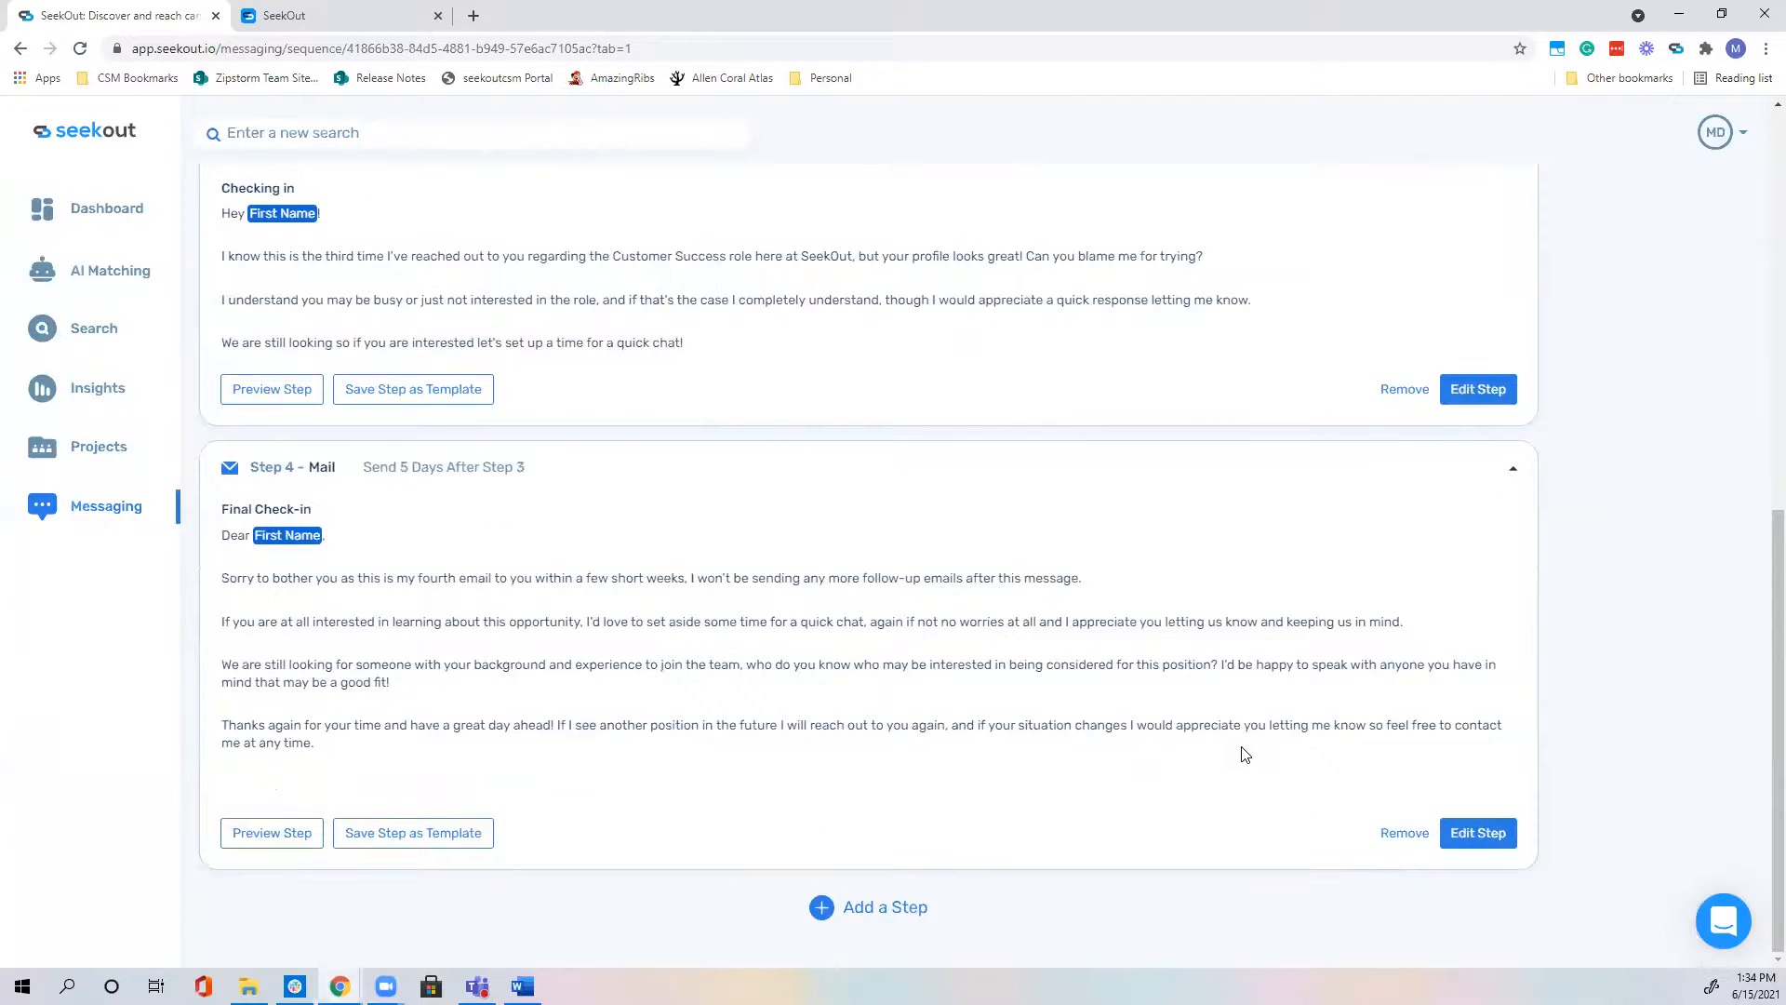
pyautogui.scroll(8, 1242, 751)
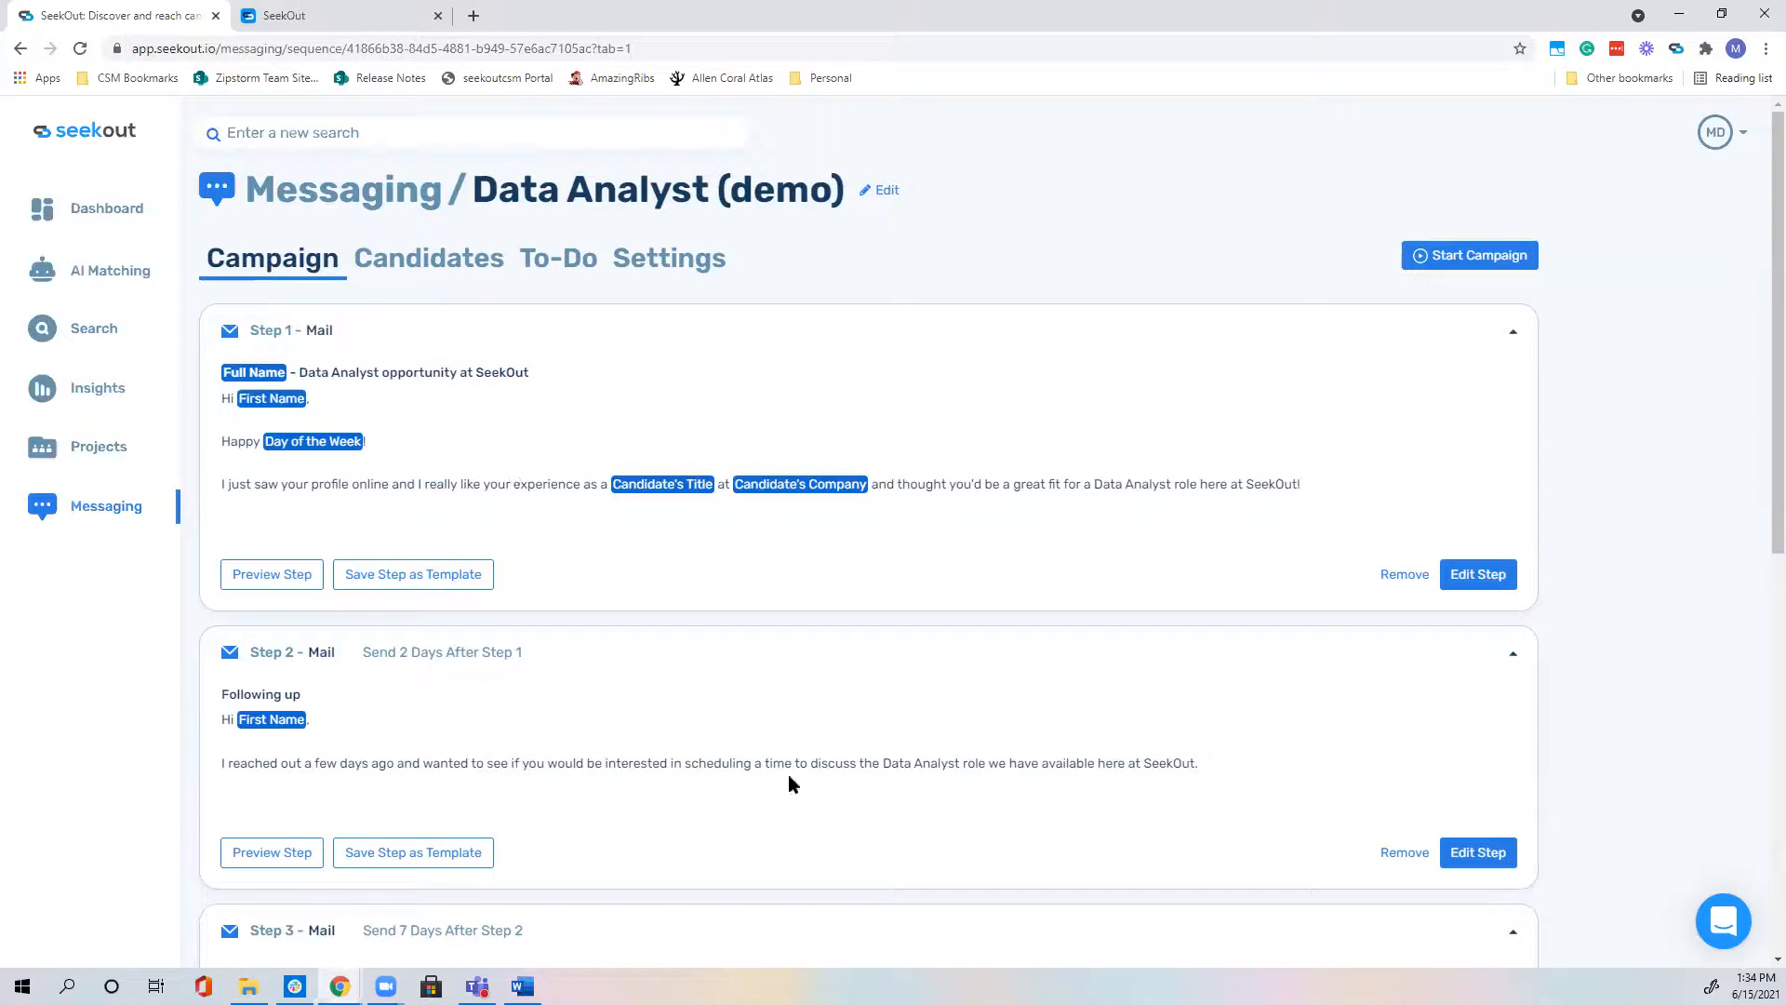
pyautogui.scroll(-8, 790, 775)
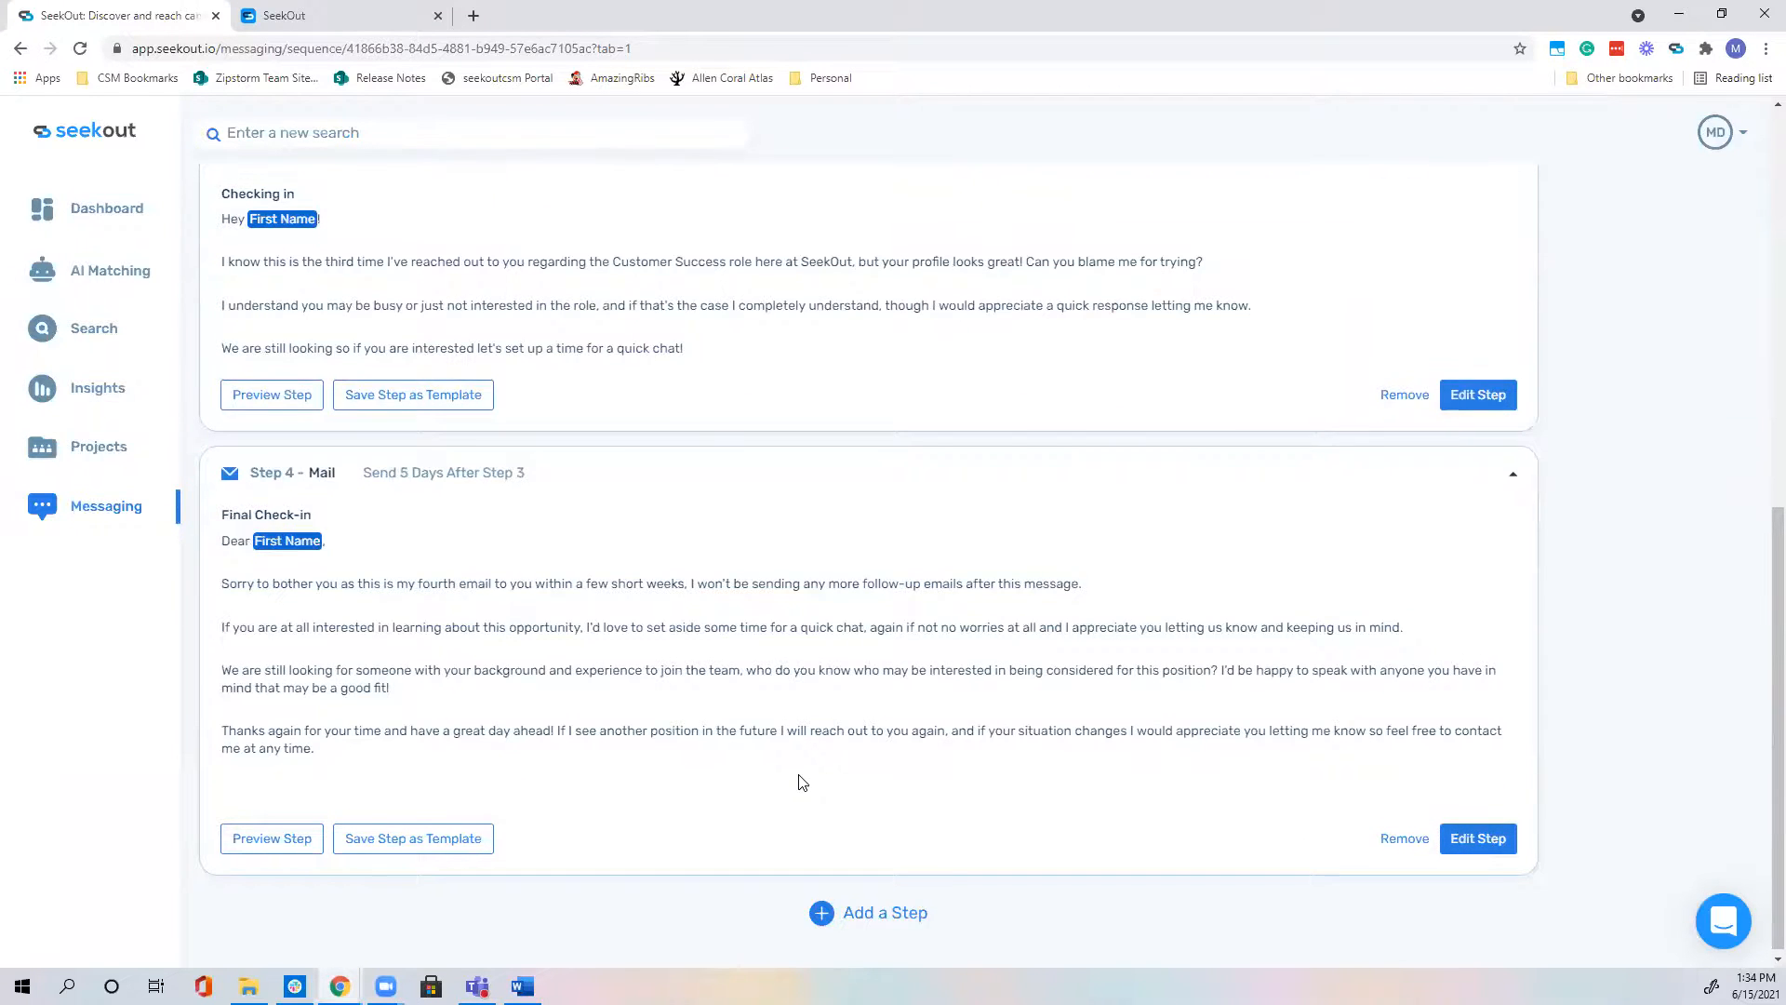
pyautogui.scroll(8, 802, 781)
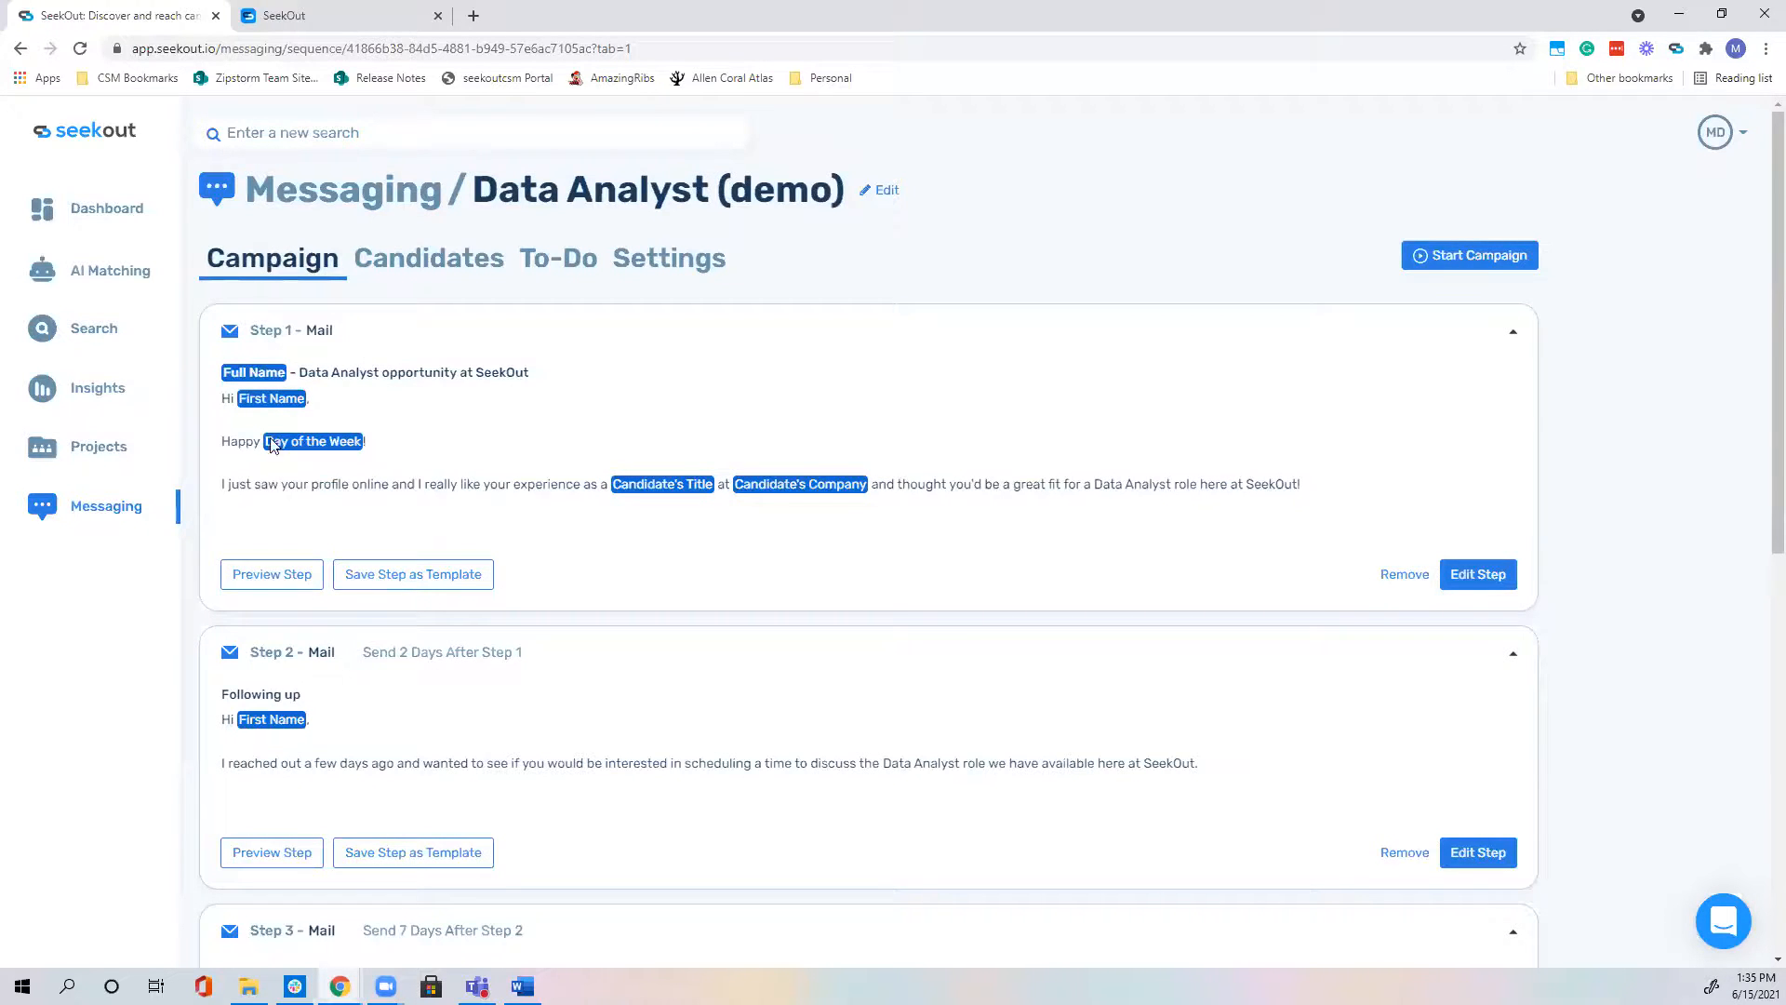
pyautogui.scroll(-4, 368, 521)
pyautogui.scroll(-3, 388, 586)
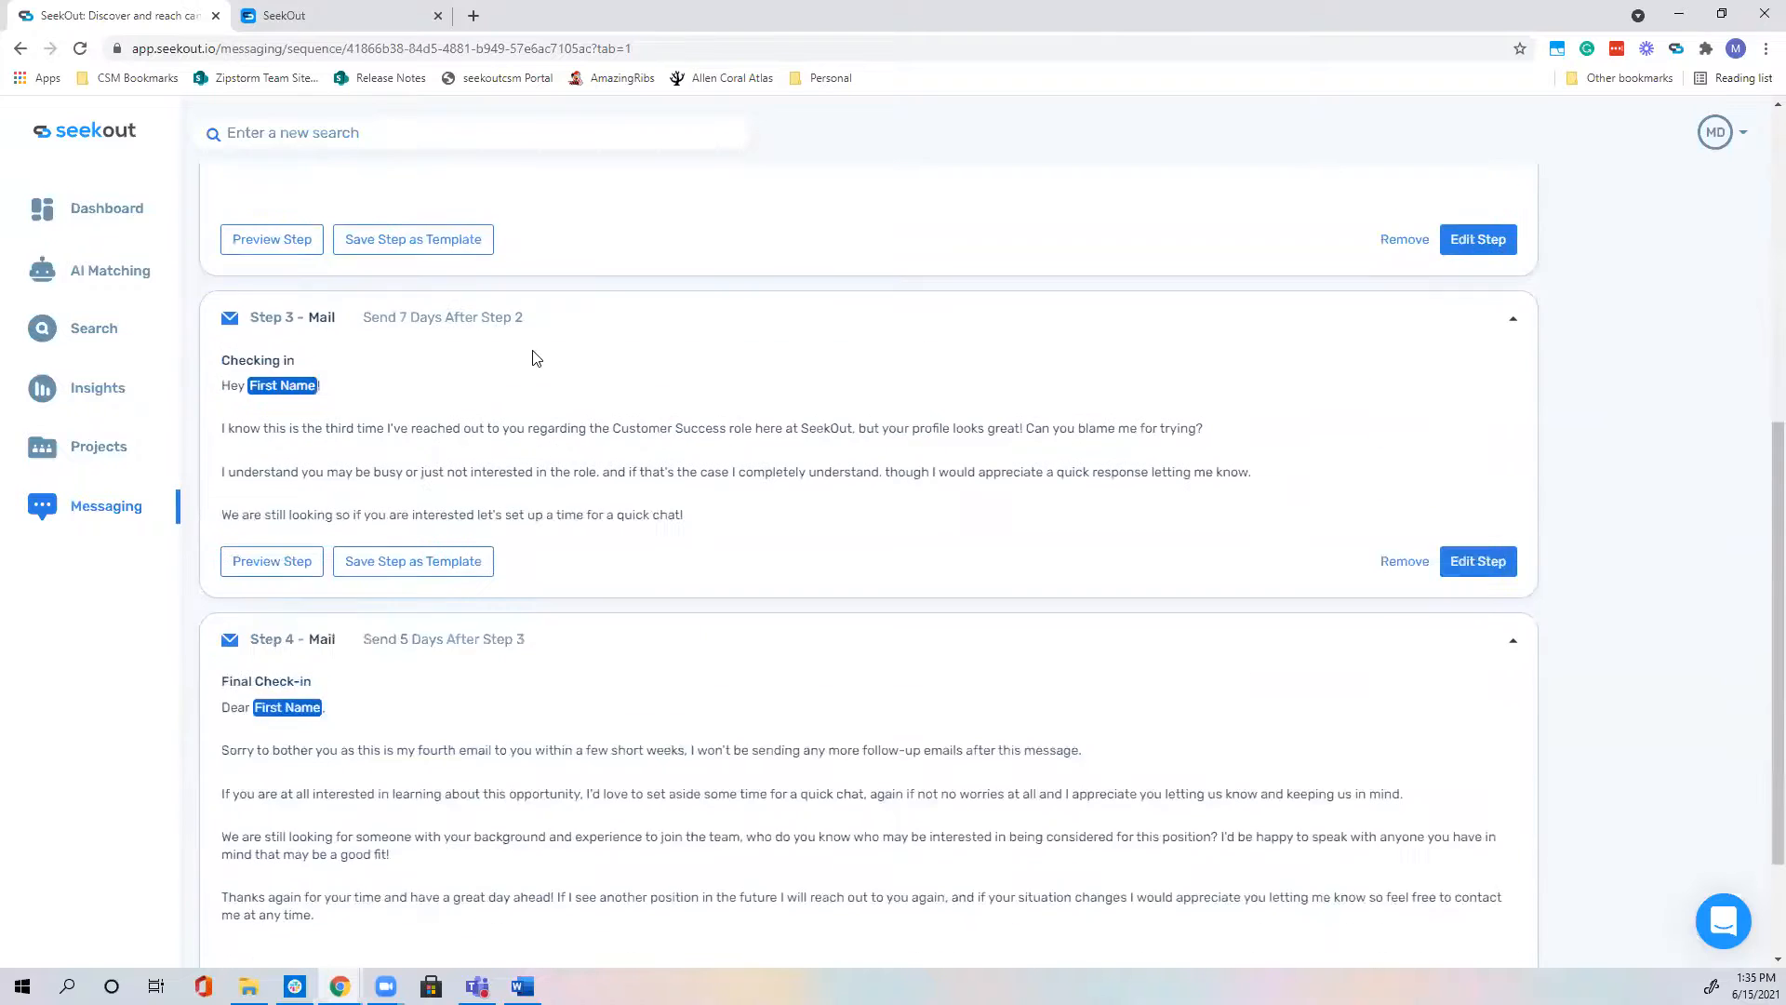
pyautogui.scroll(-2, 609, 739)
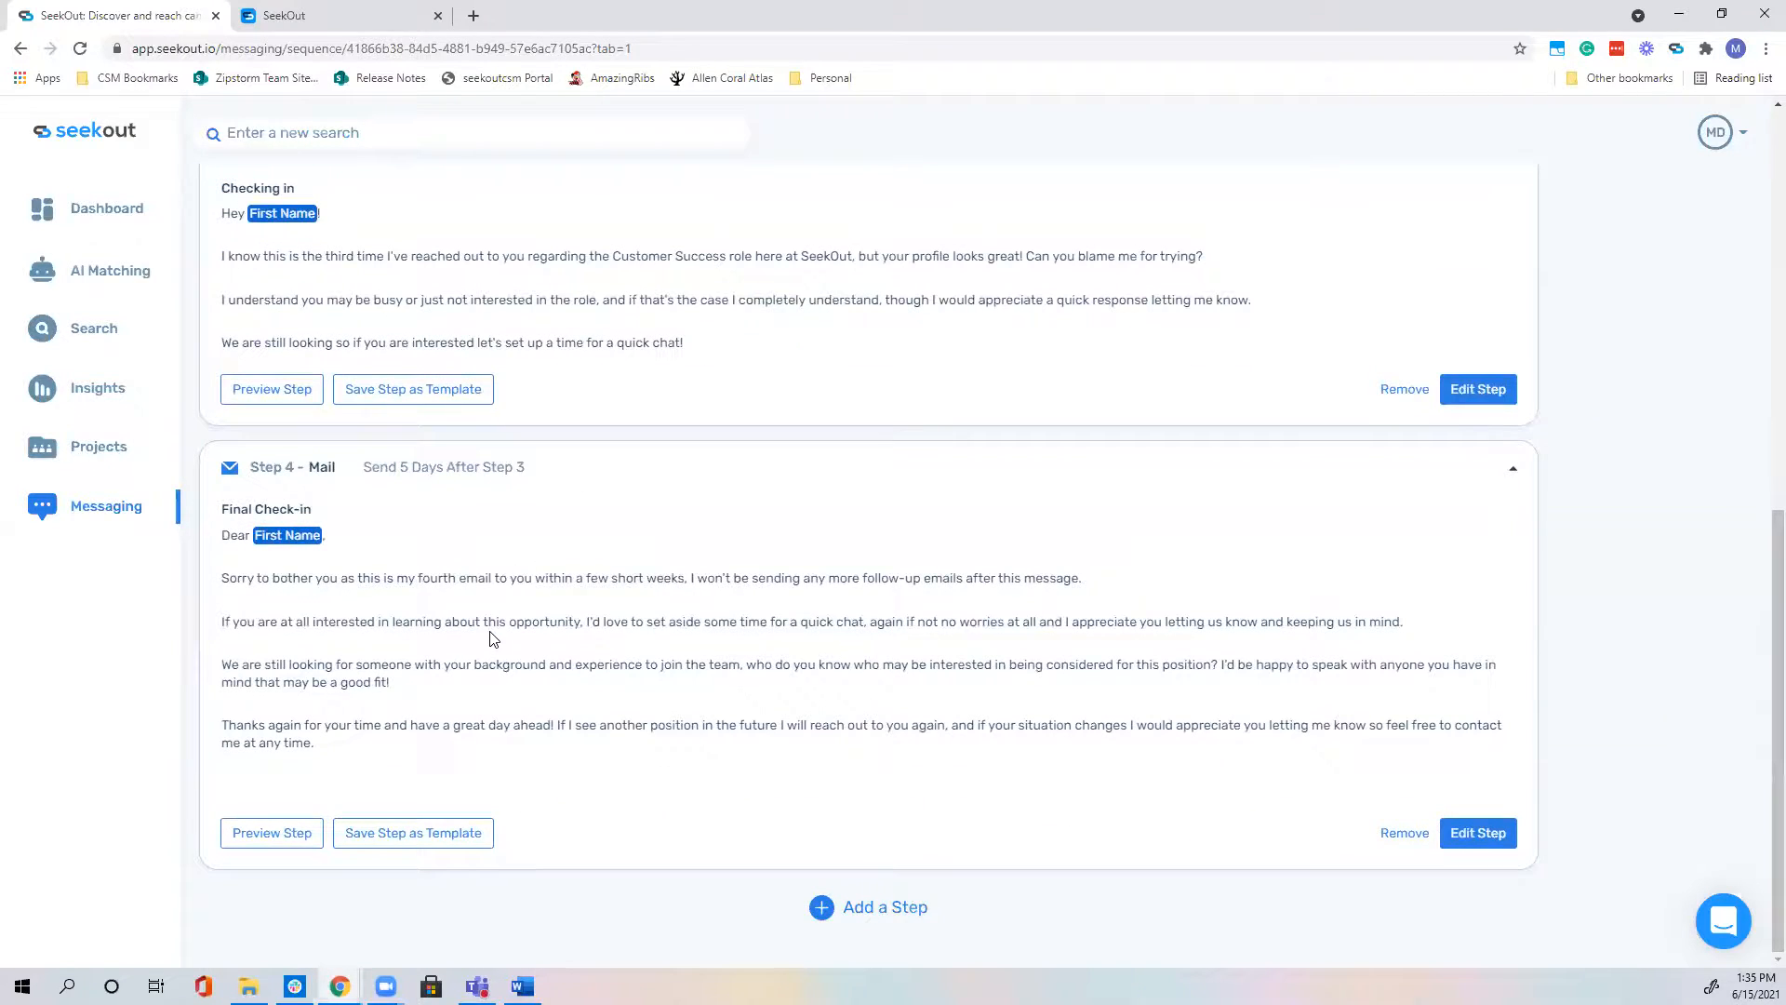
pyautogui.scroll(1, 493, 638)
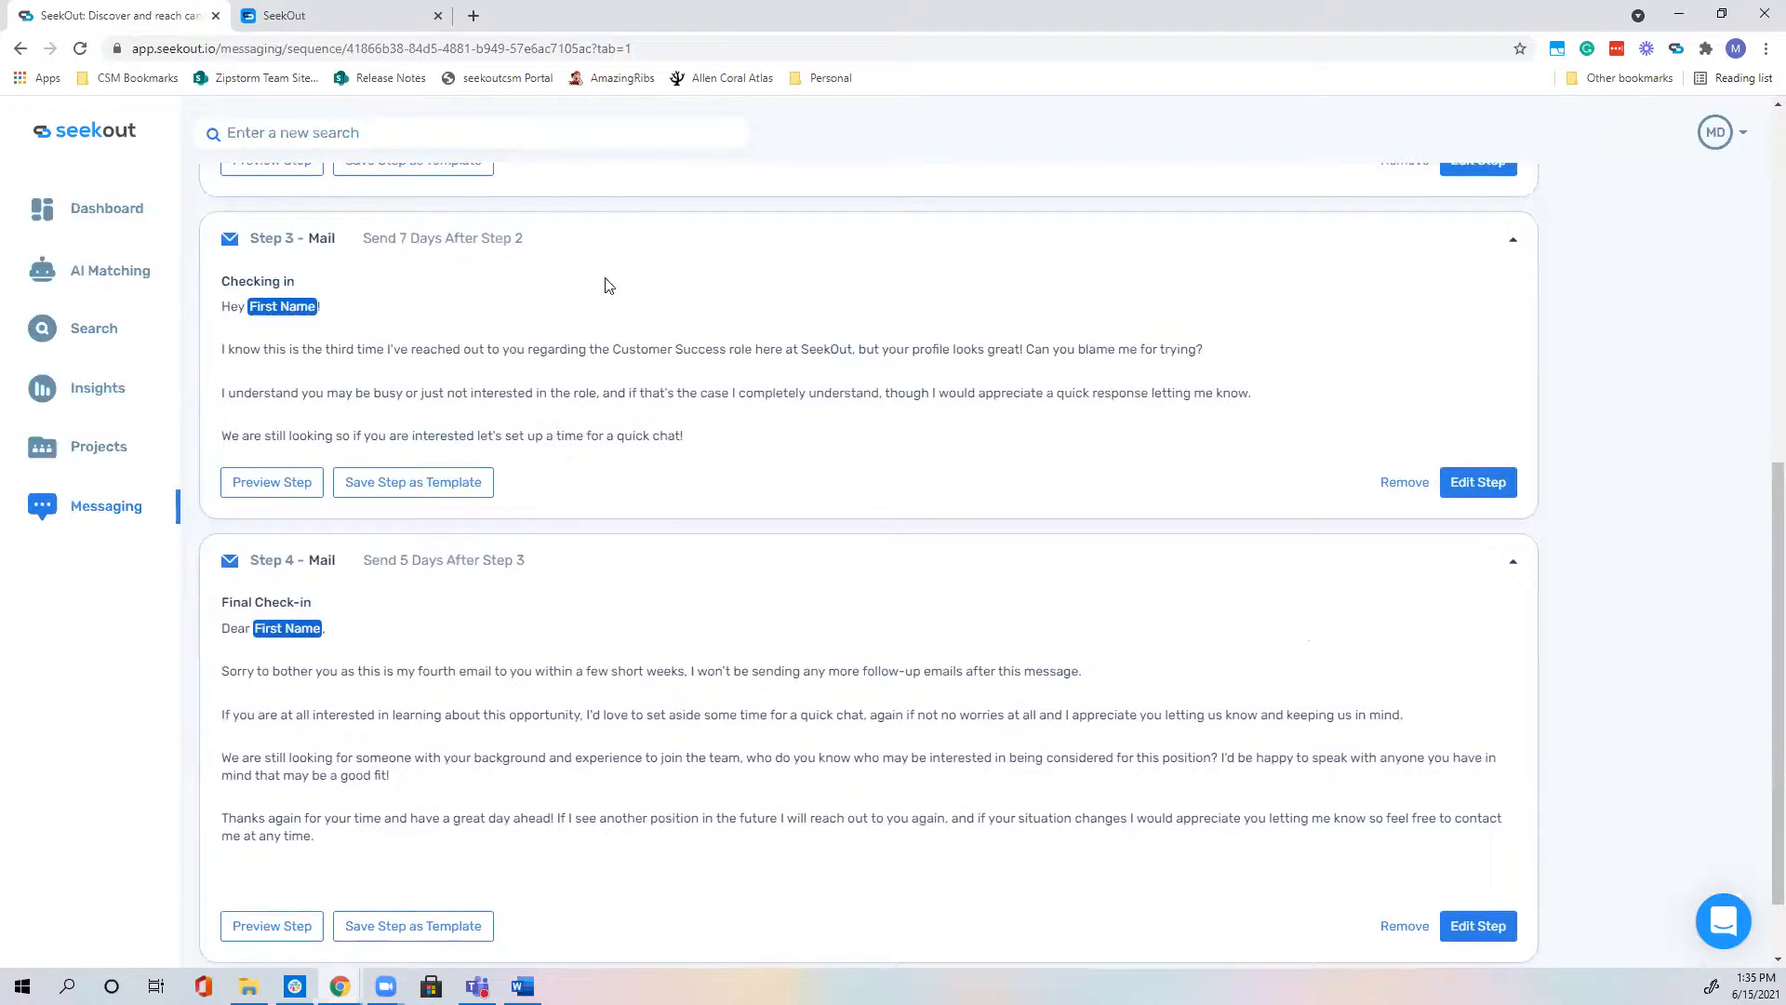
pyautogui.scroll(7, 682, 837)
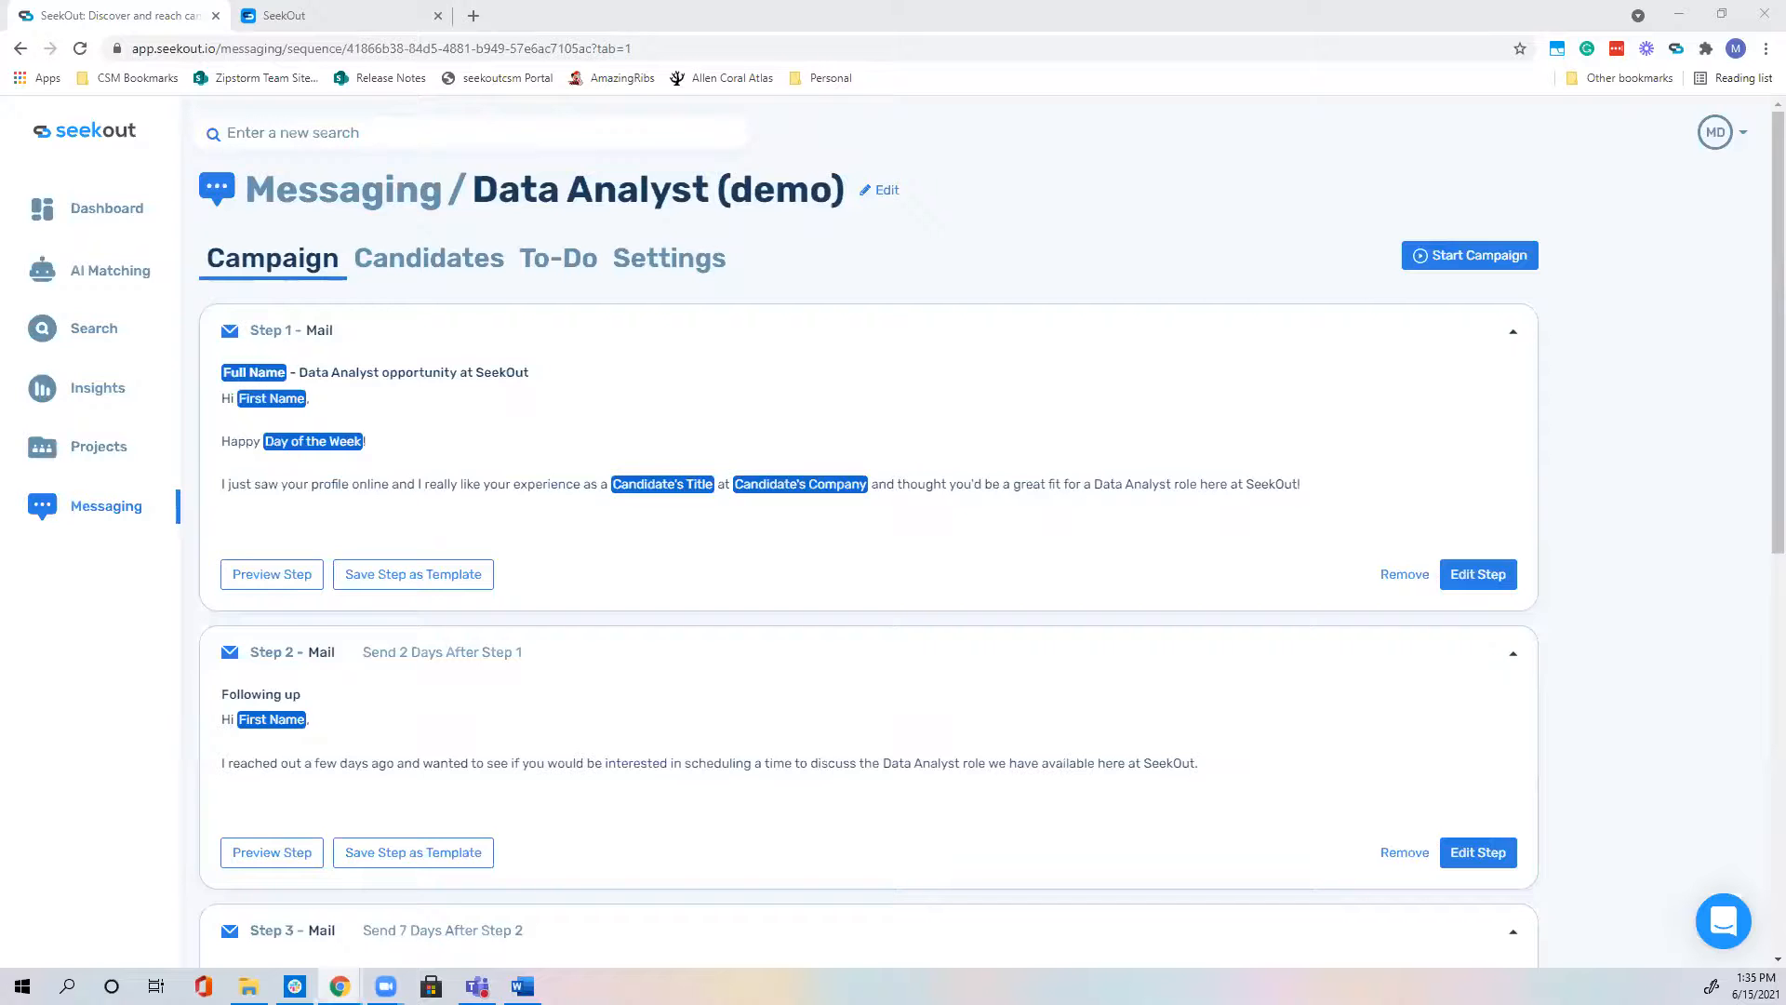
pyautogui.click(658, 266)
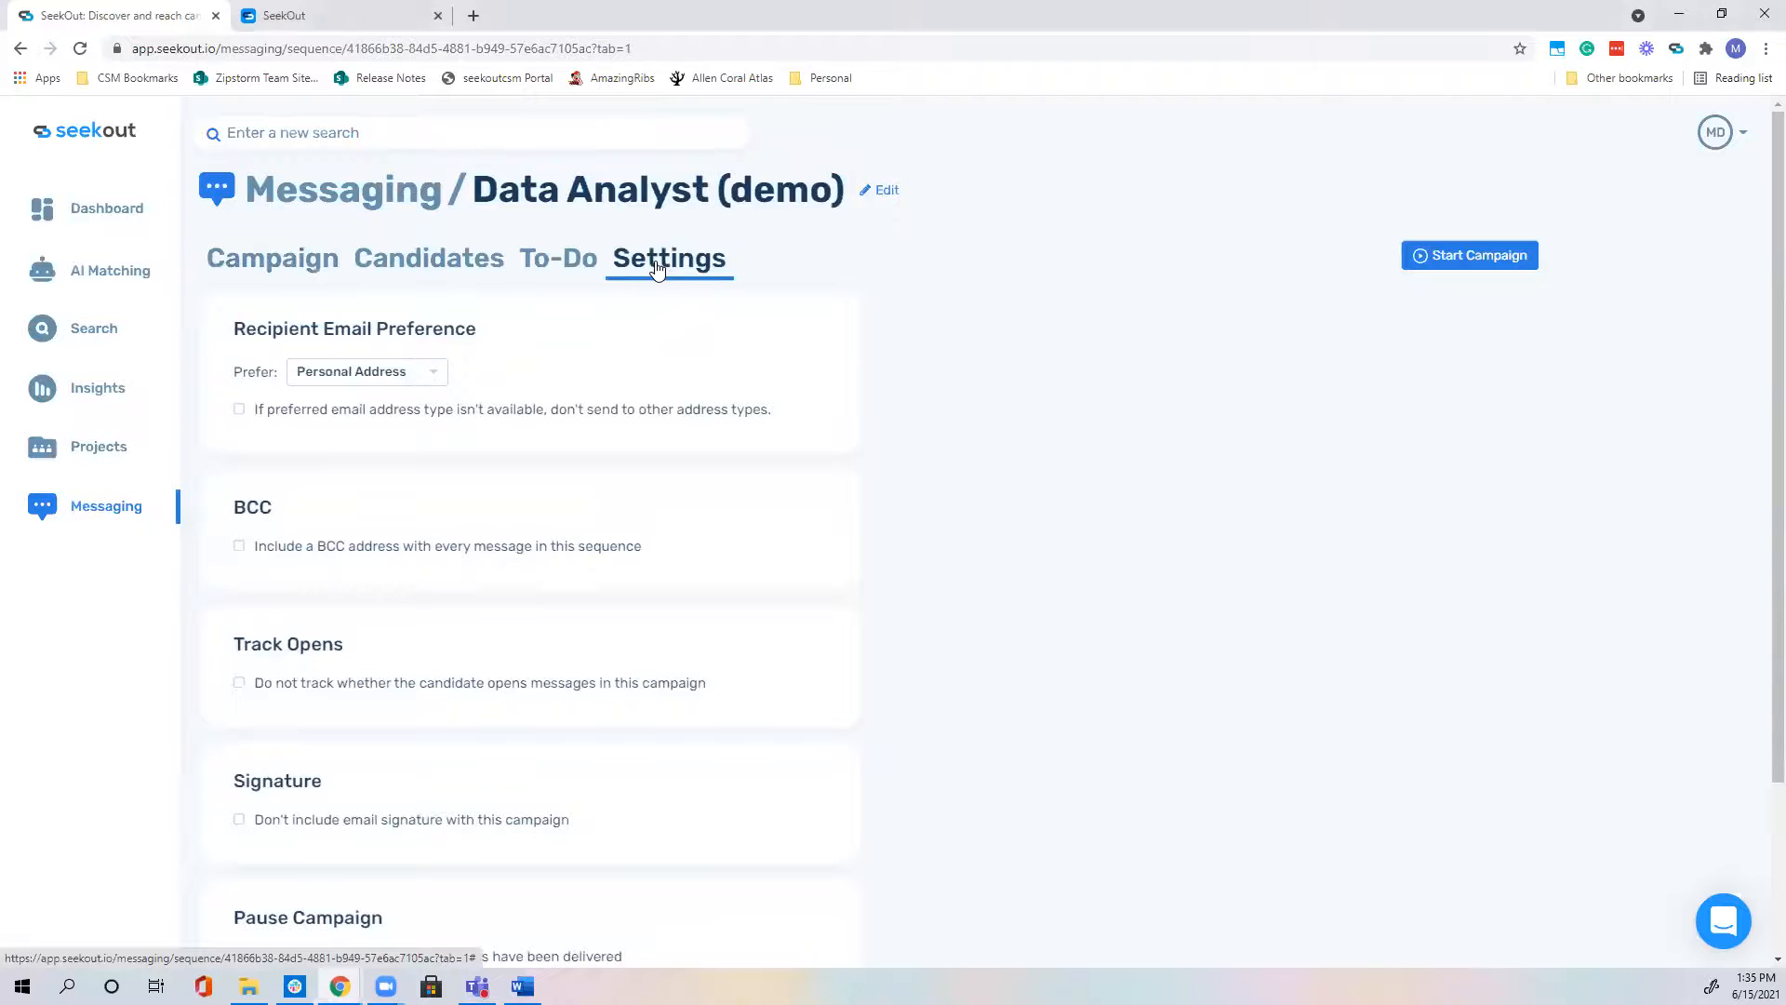
pyautogui.scroll(-2, 595, 291)
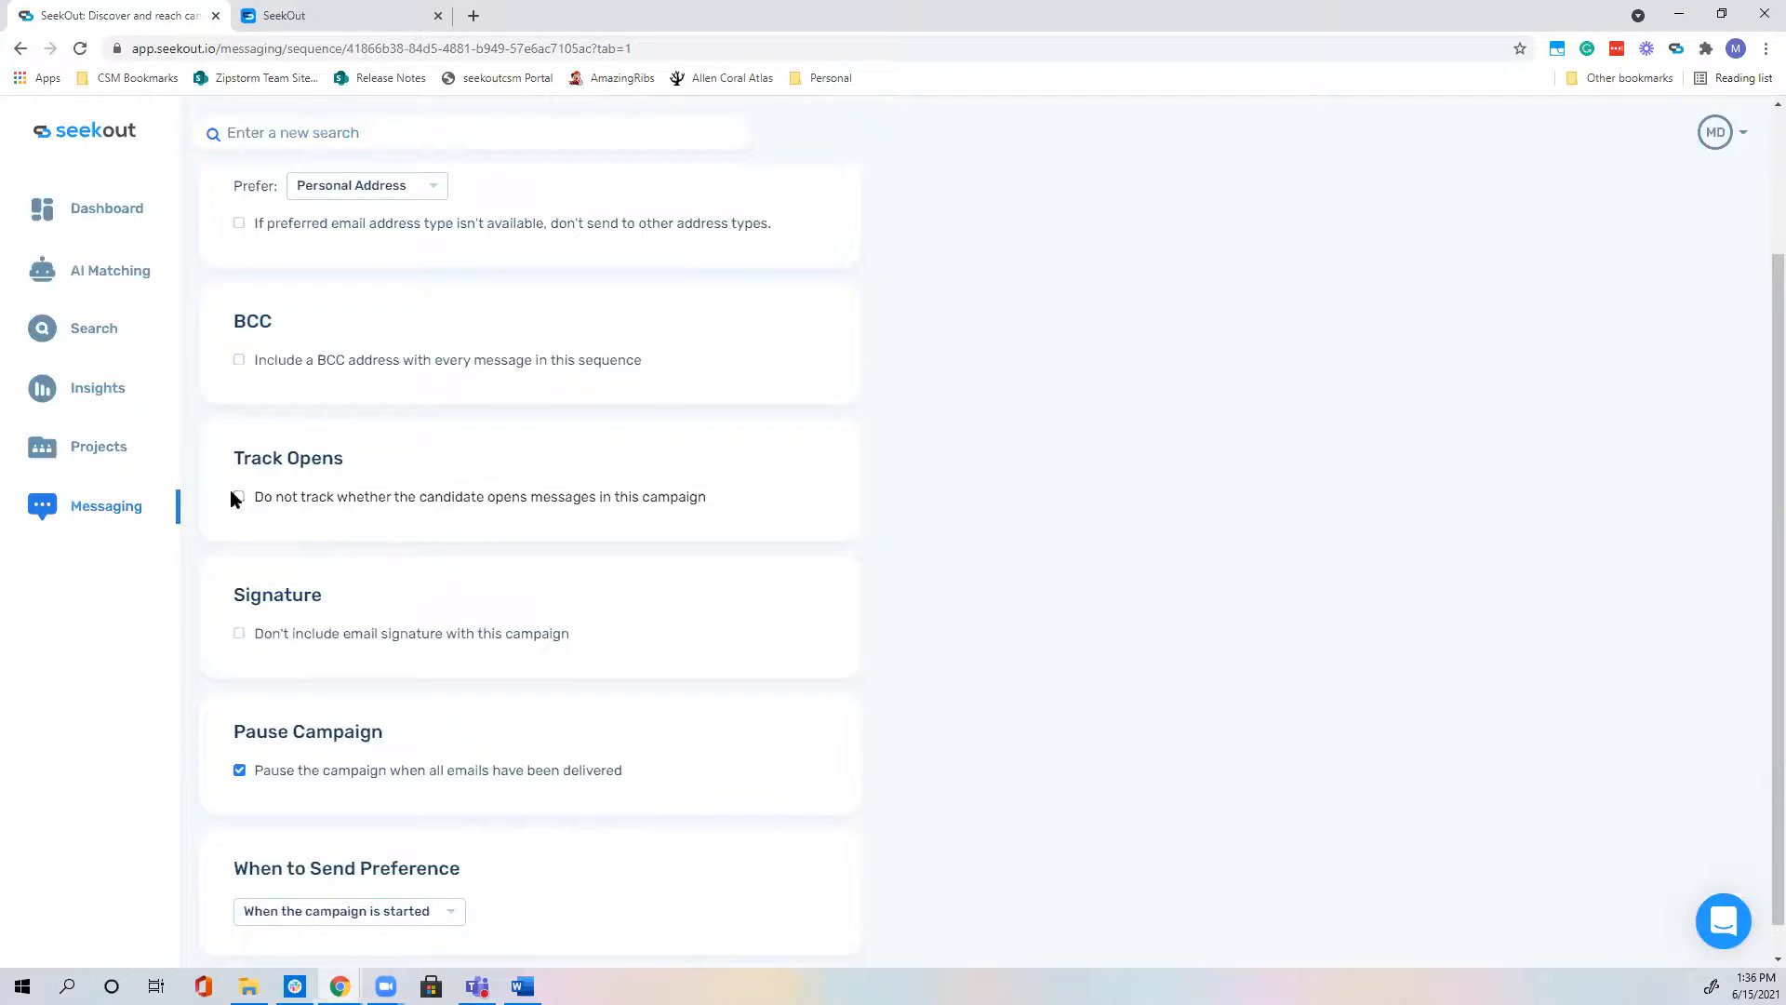
pyautogui.click(240, 499)
pyautogui.click(240, 498)
pyautogui.scroll(-1, 275, 530)
pyautogui.scroll(2, 275, 532)
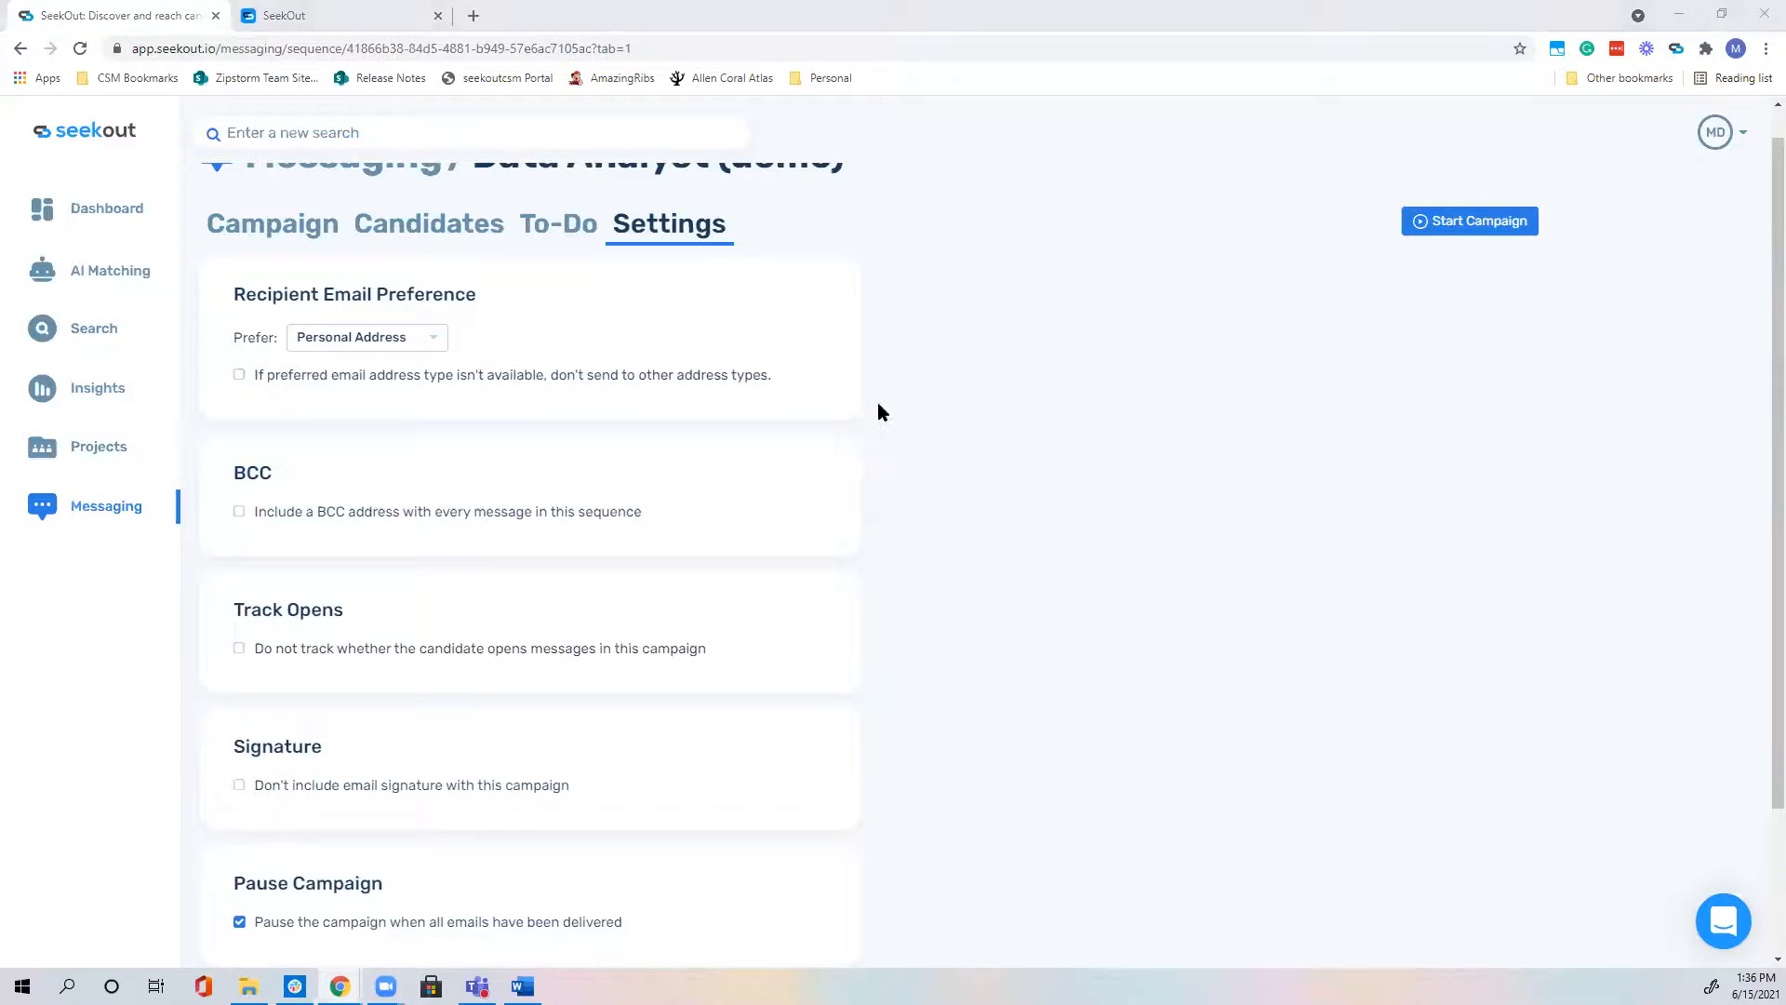
pyautogui.scroll(1, 878, 404)
pyautogui.click(271, 257)
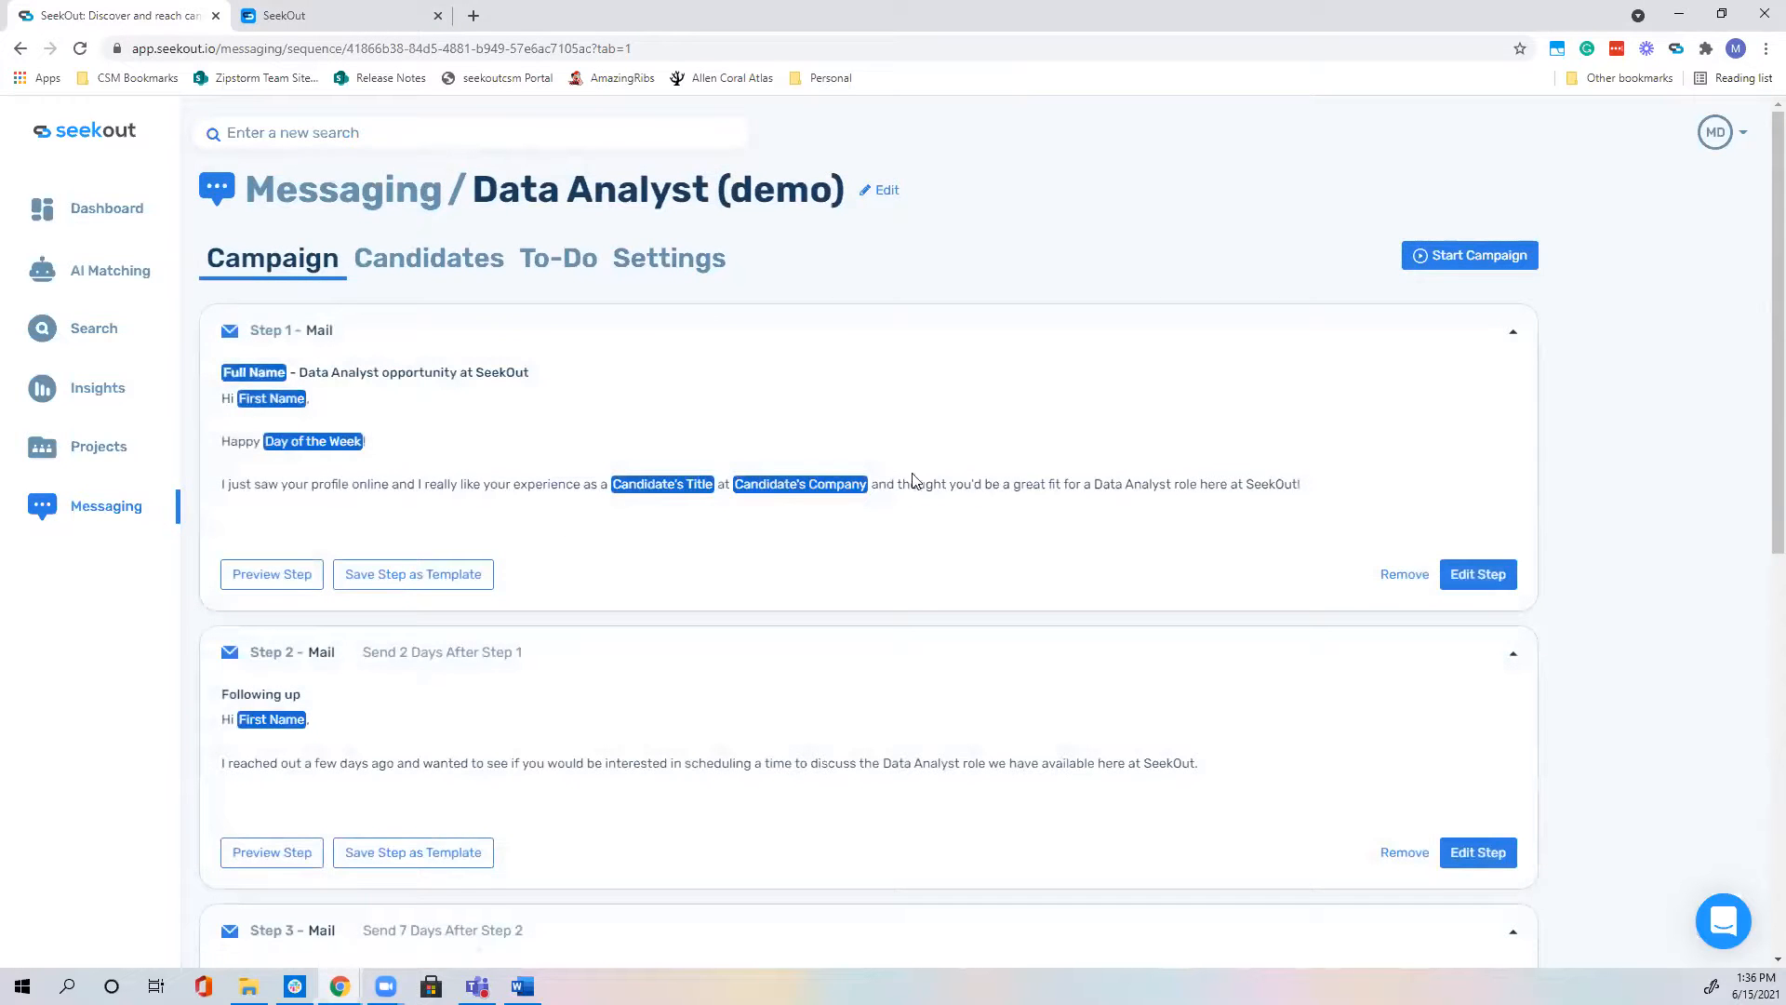
# Step: Reopen the Step 1 mail and browse for an attachment, cancelling without attaching anything
pyautogui.click(1475, 575)
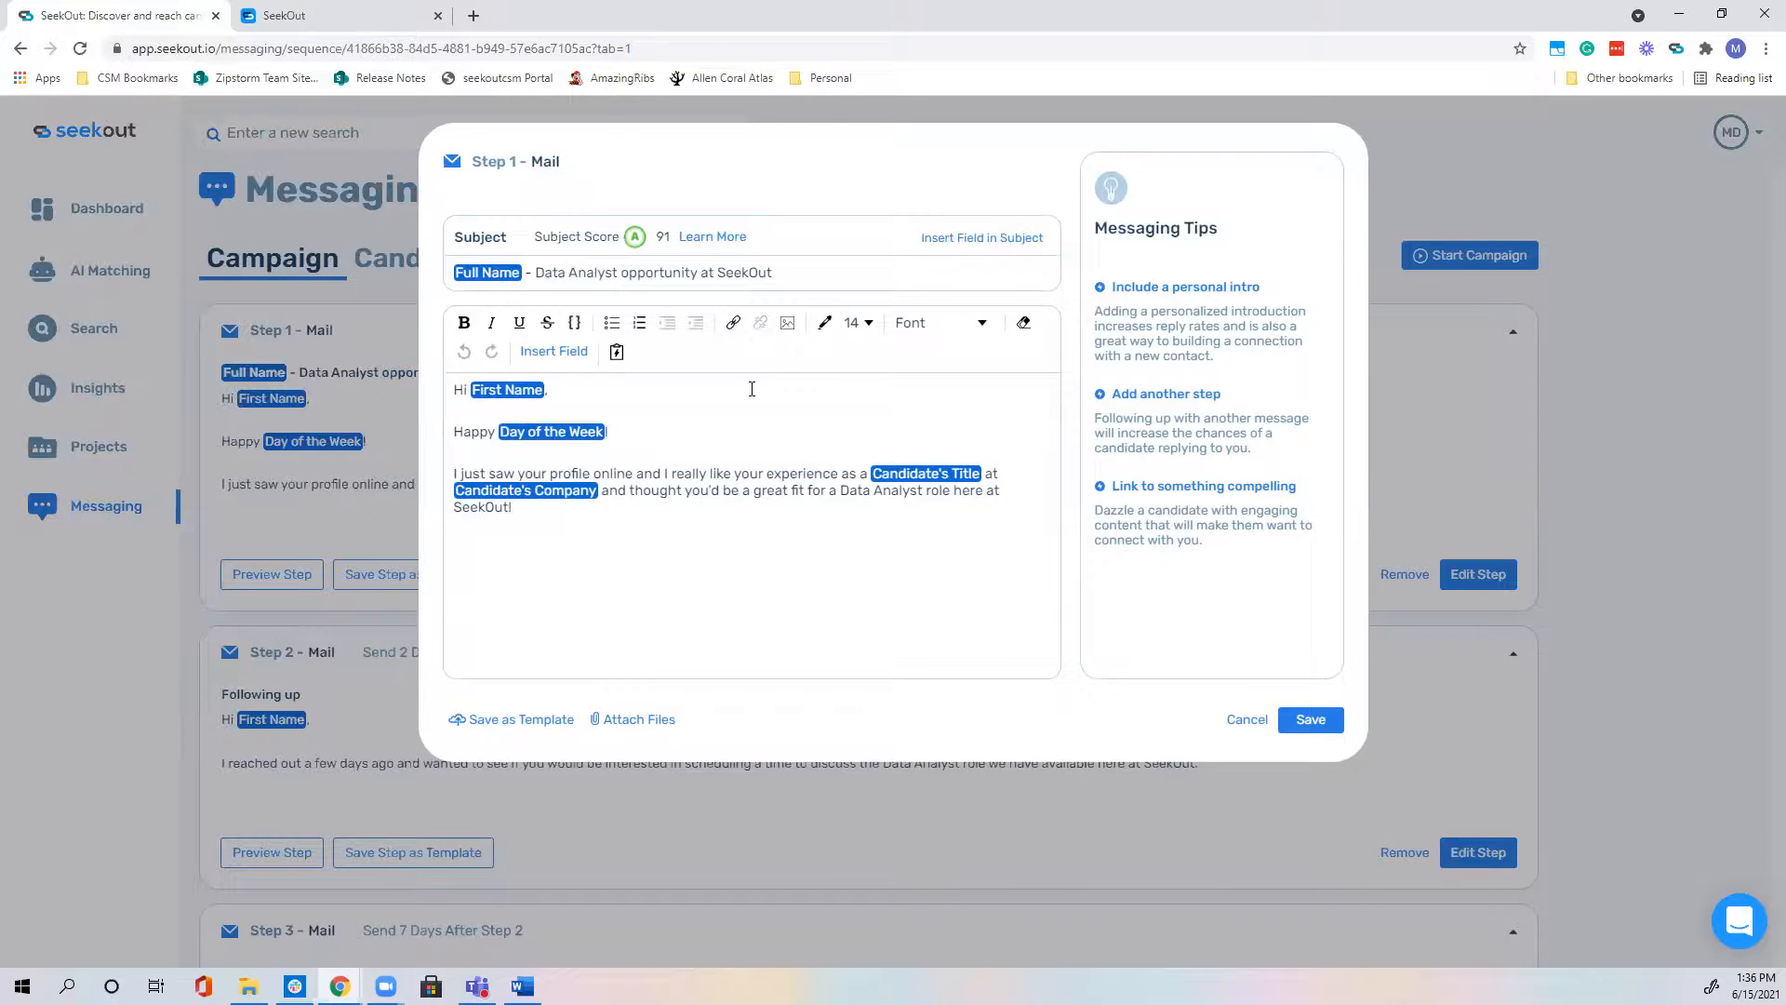
pyautogui.click(639, 719)
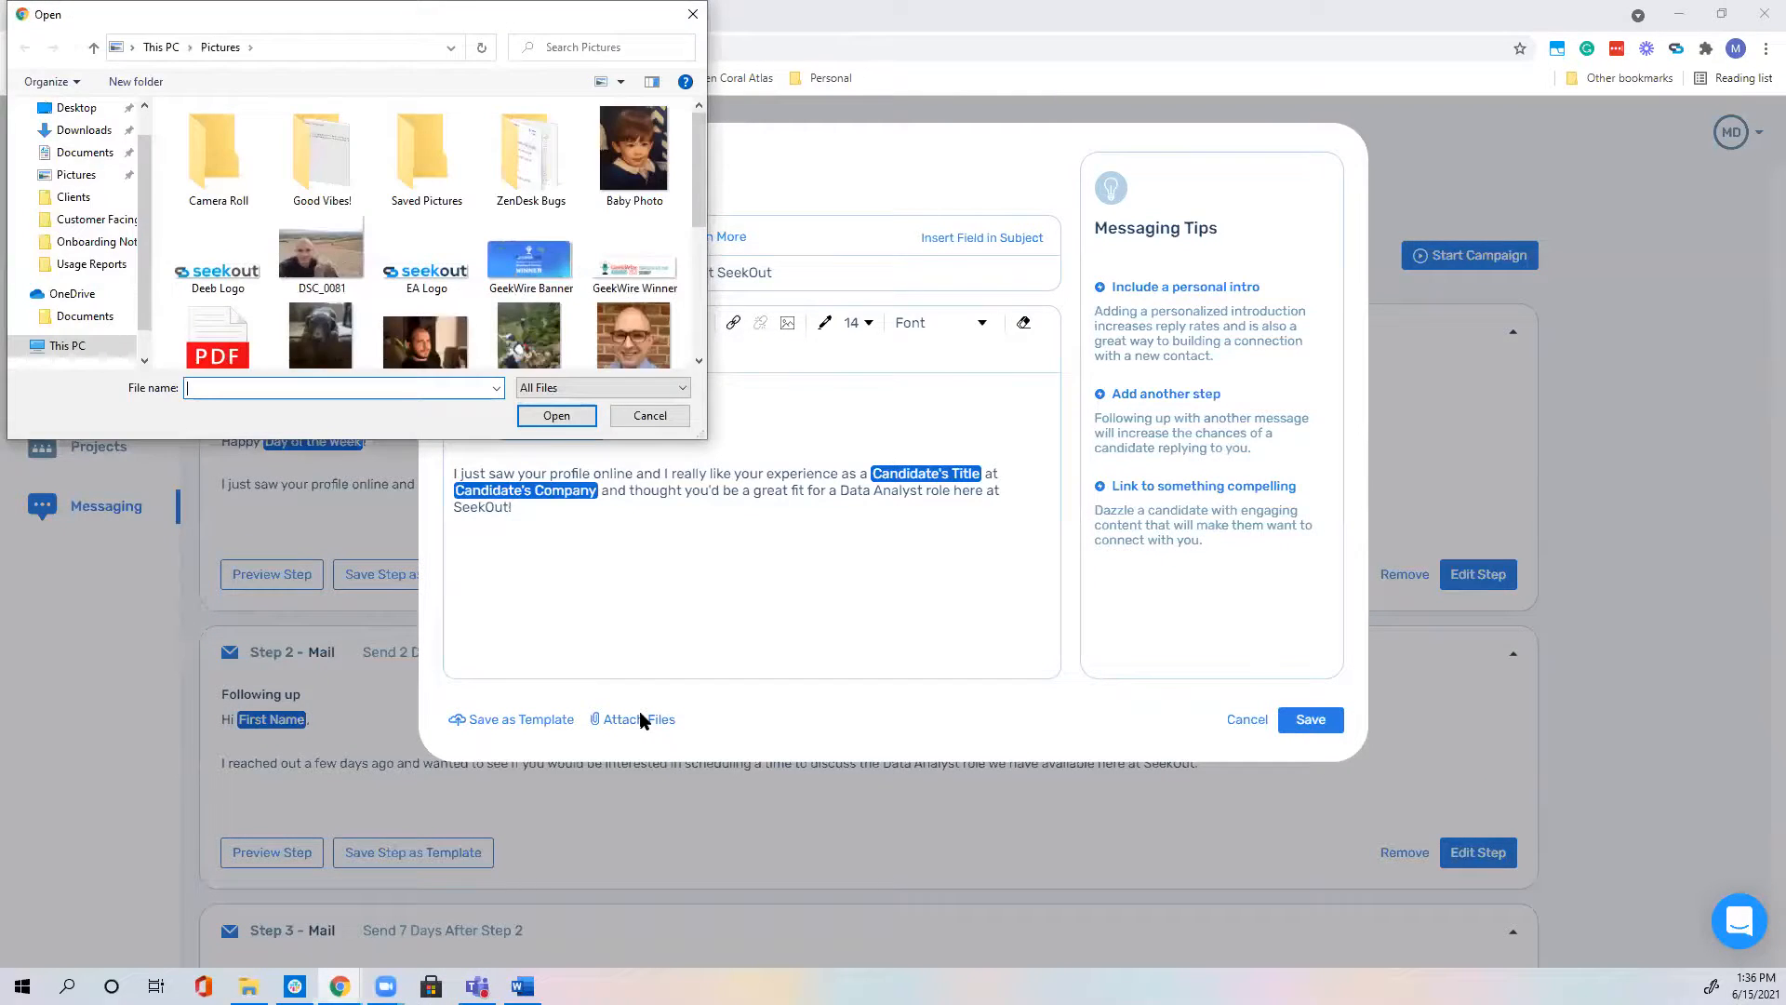
pyautogui.scroll(-3, 571, 317)
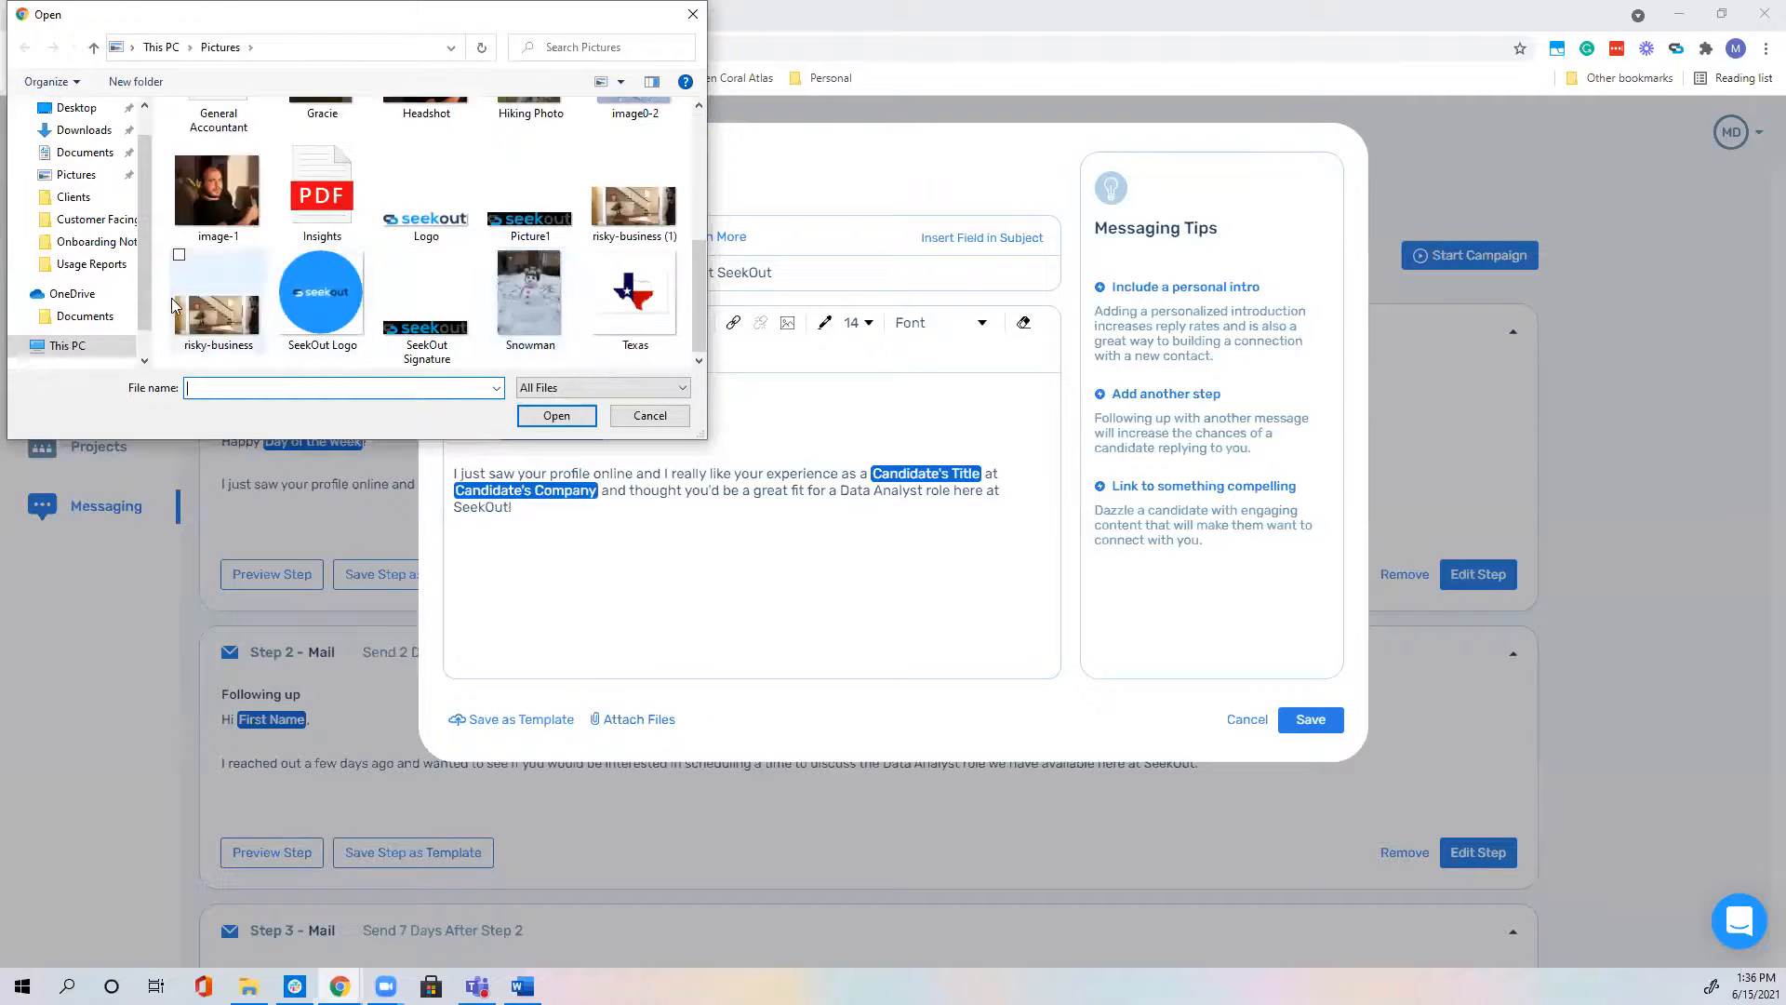
pyautogui.scroll(5, 502, 349)
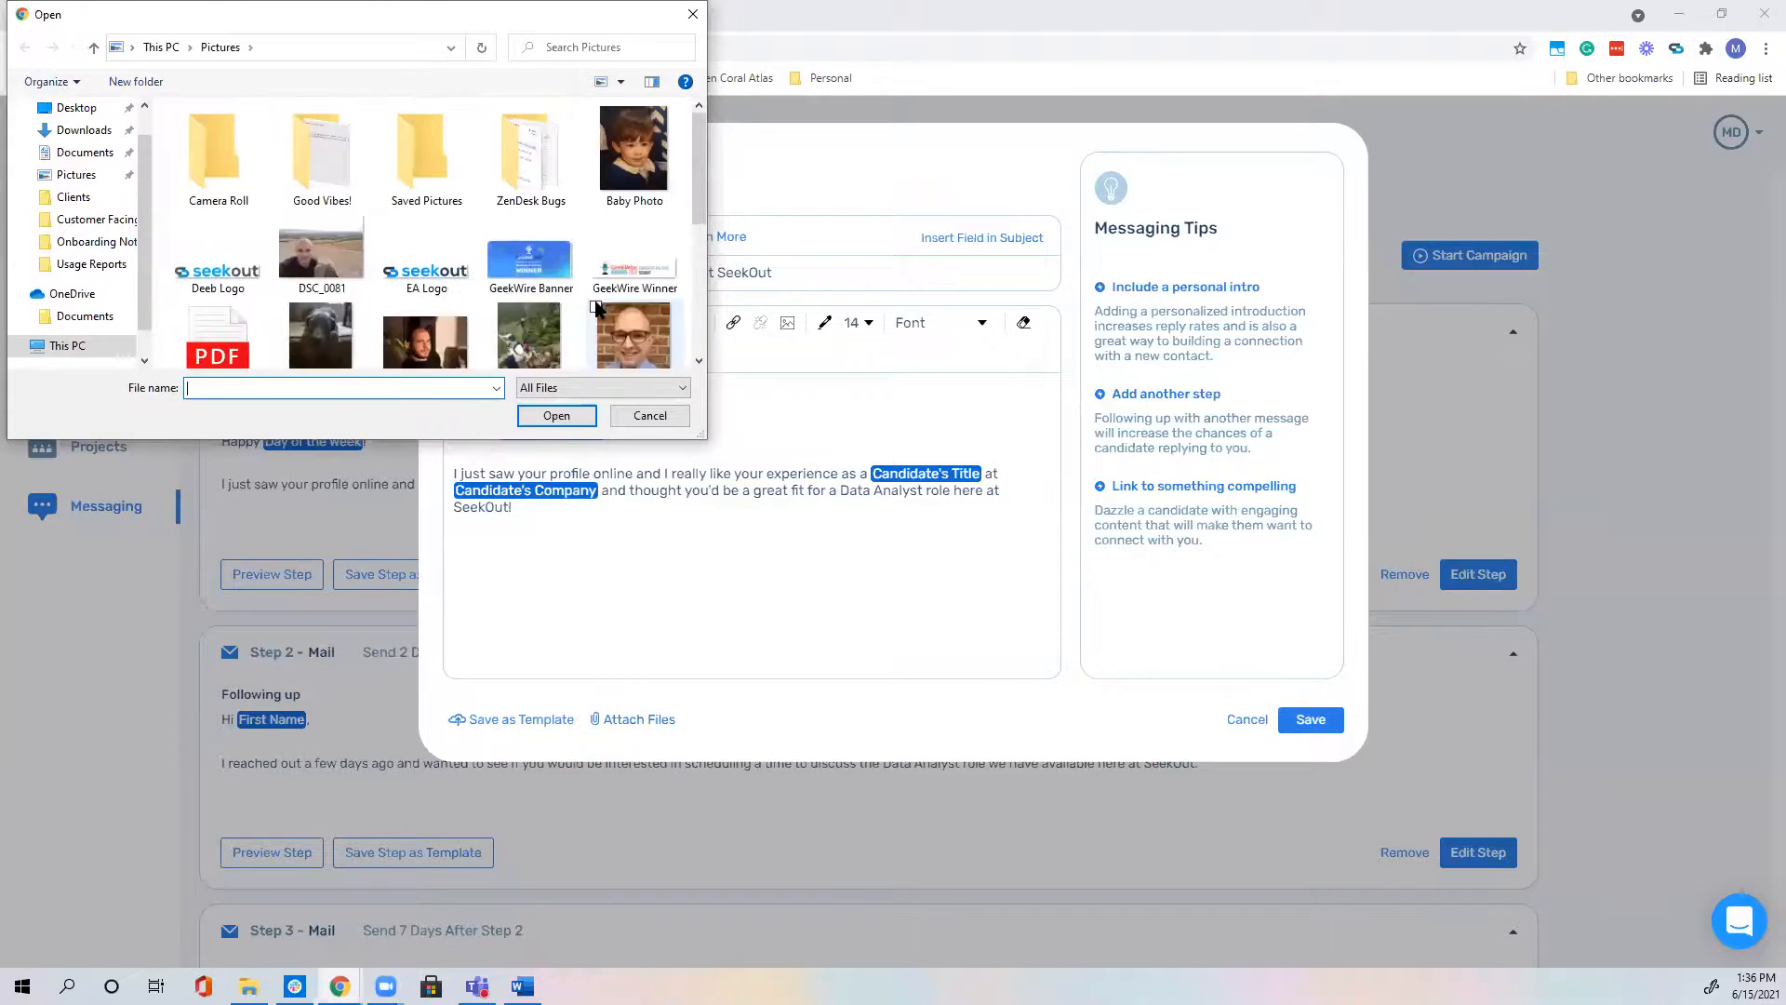
pyautogui.click(651, 415)
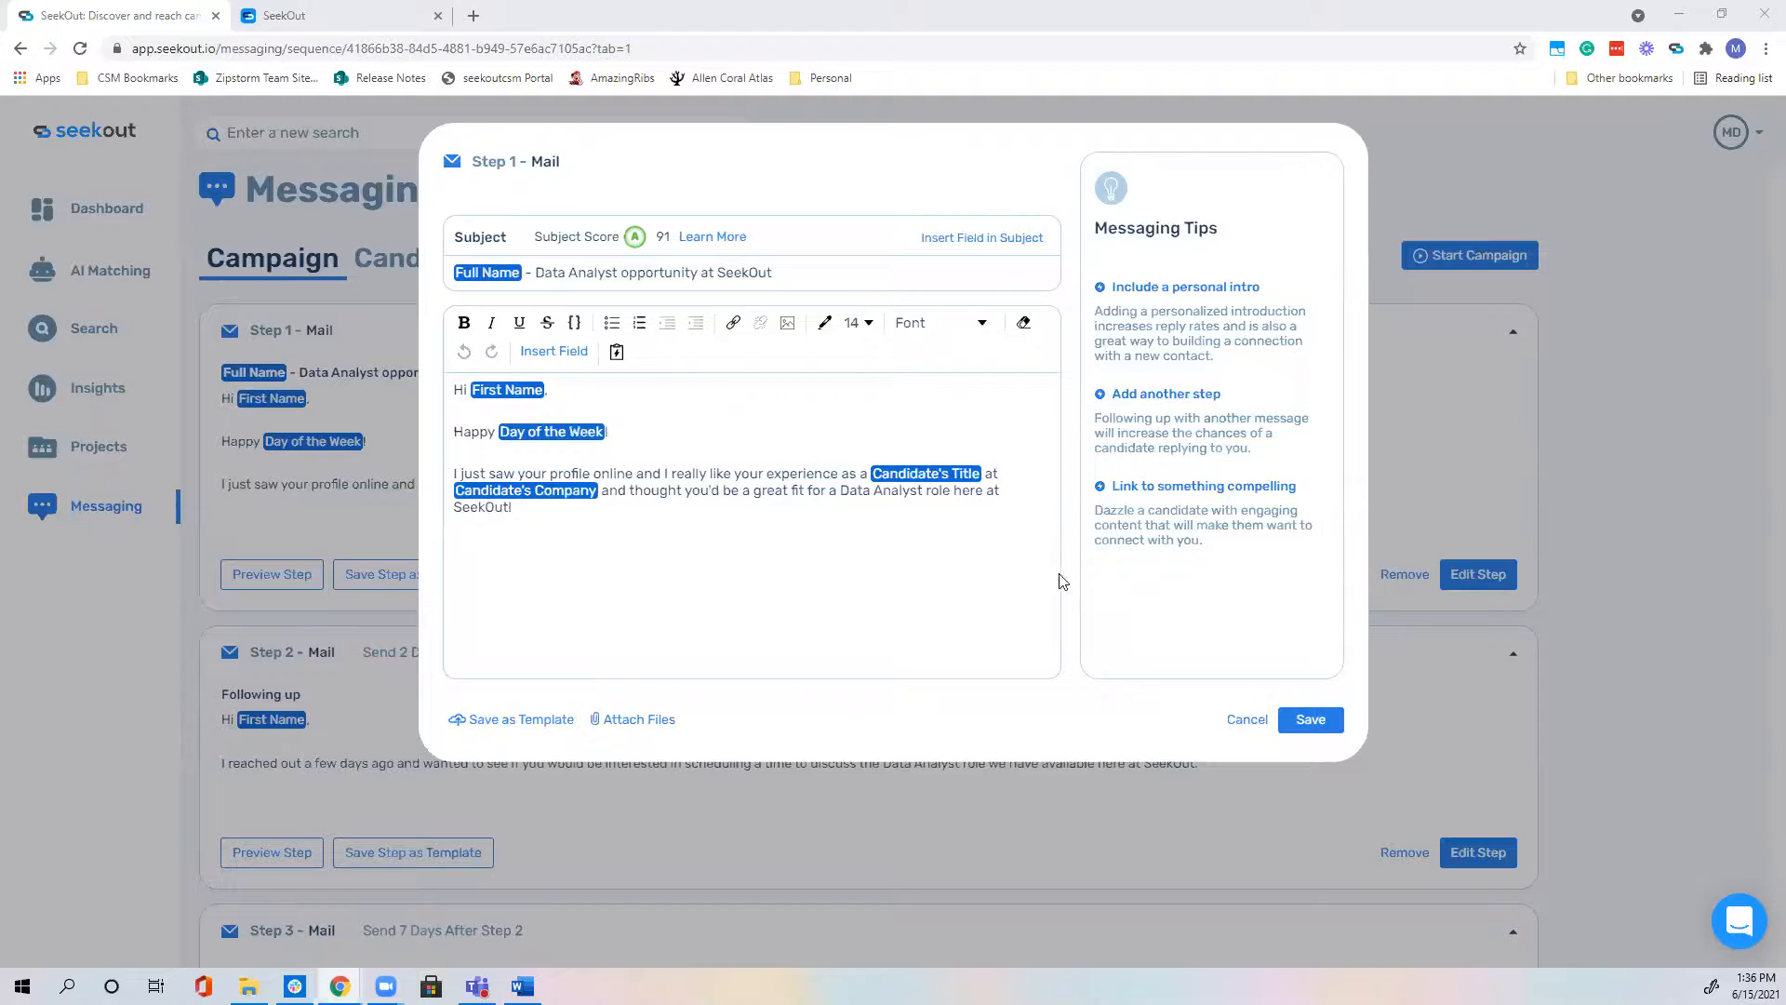
# Step: Close the Step 1 editor, check the empty Candidates list, and open the campaign's Settings
pyautogui.click(1229, 690)
pyautogui.click(1243, 717)
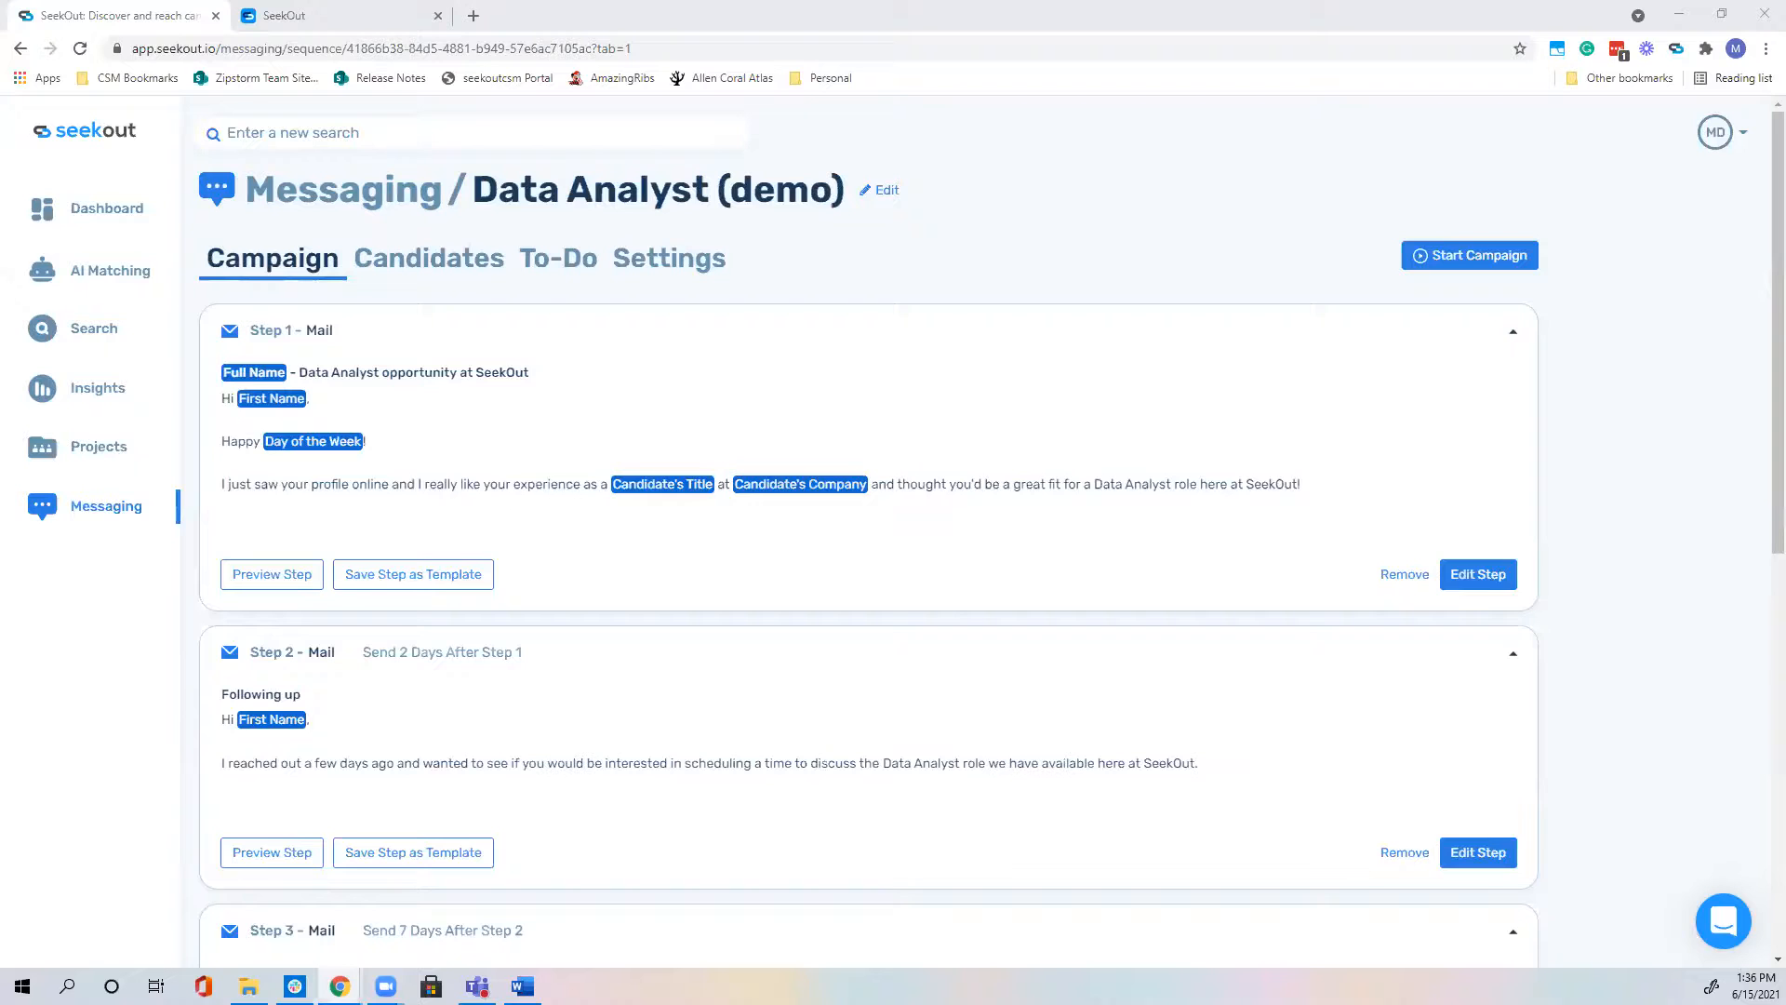
pyautogui.click(440, 257)
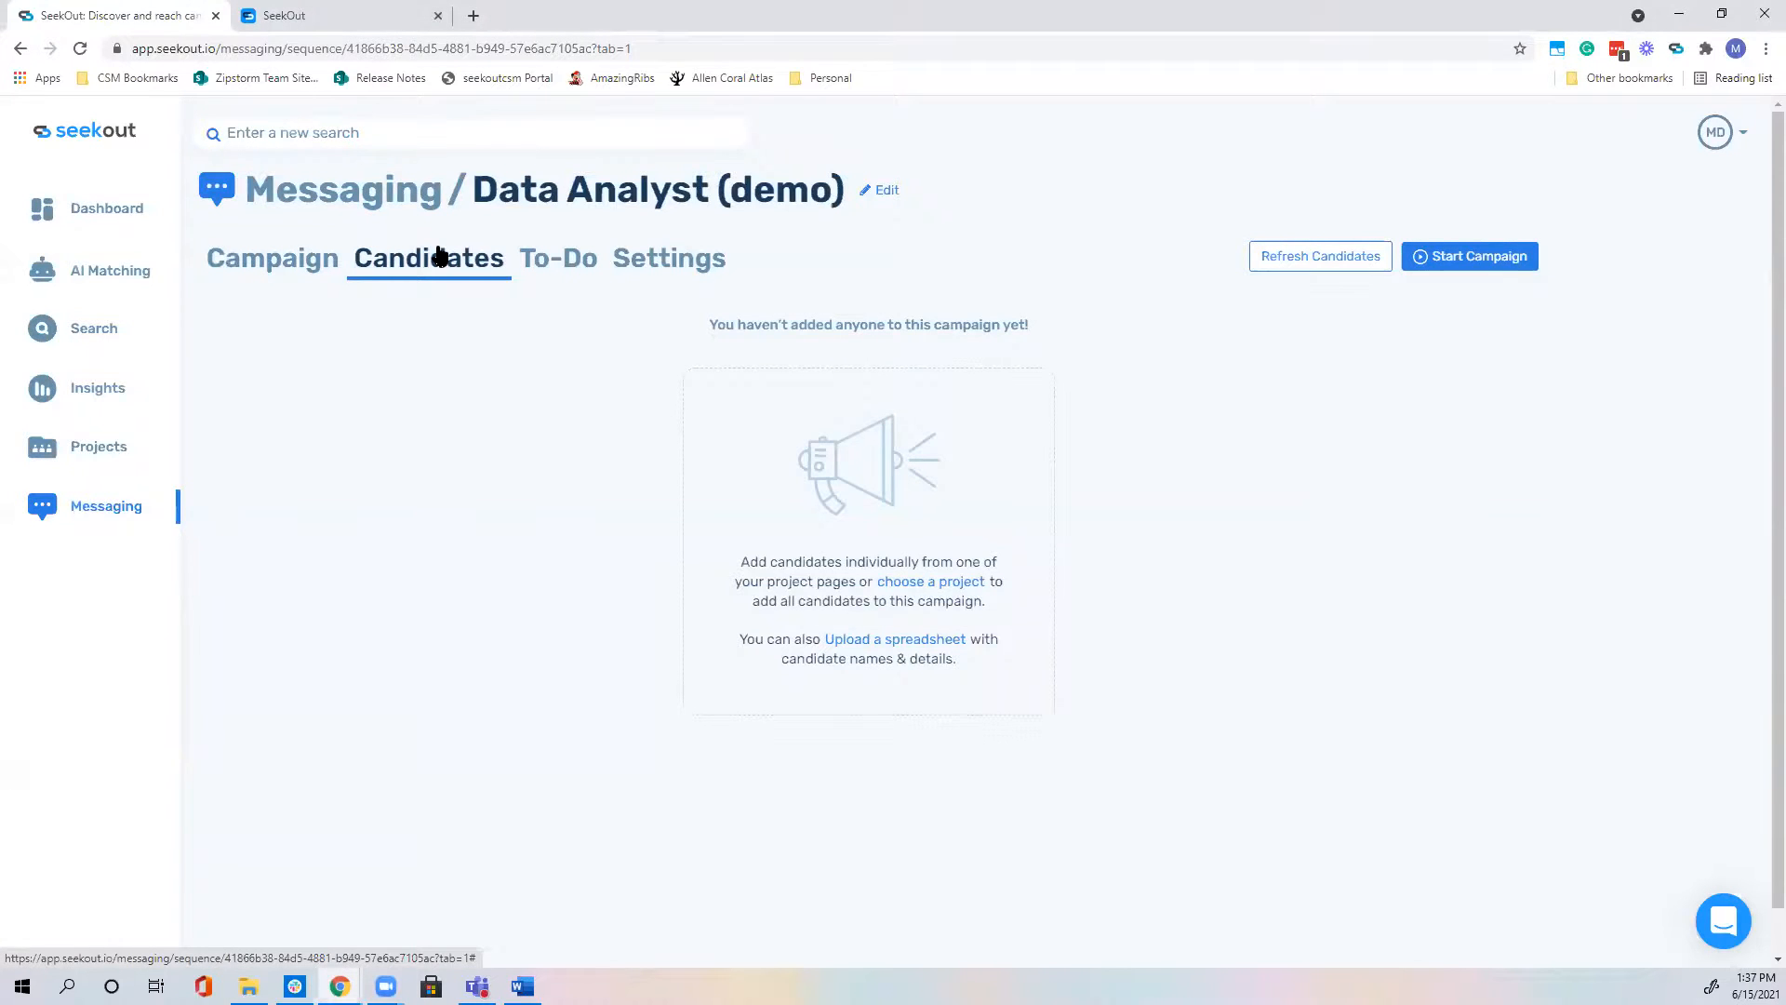
pyautogui.click(679, 274)
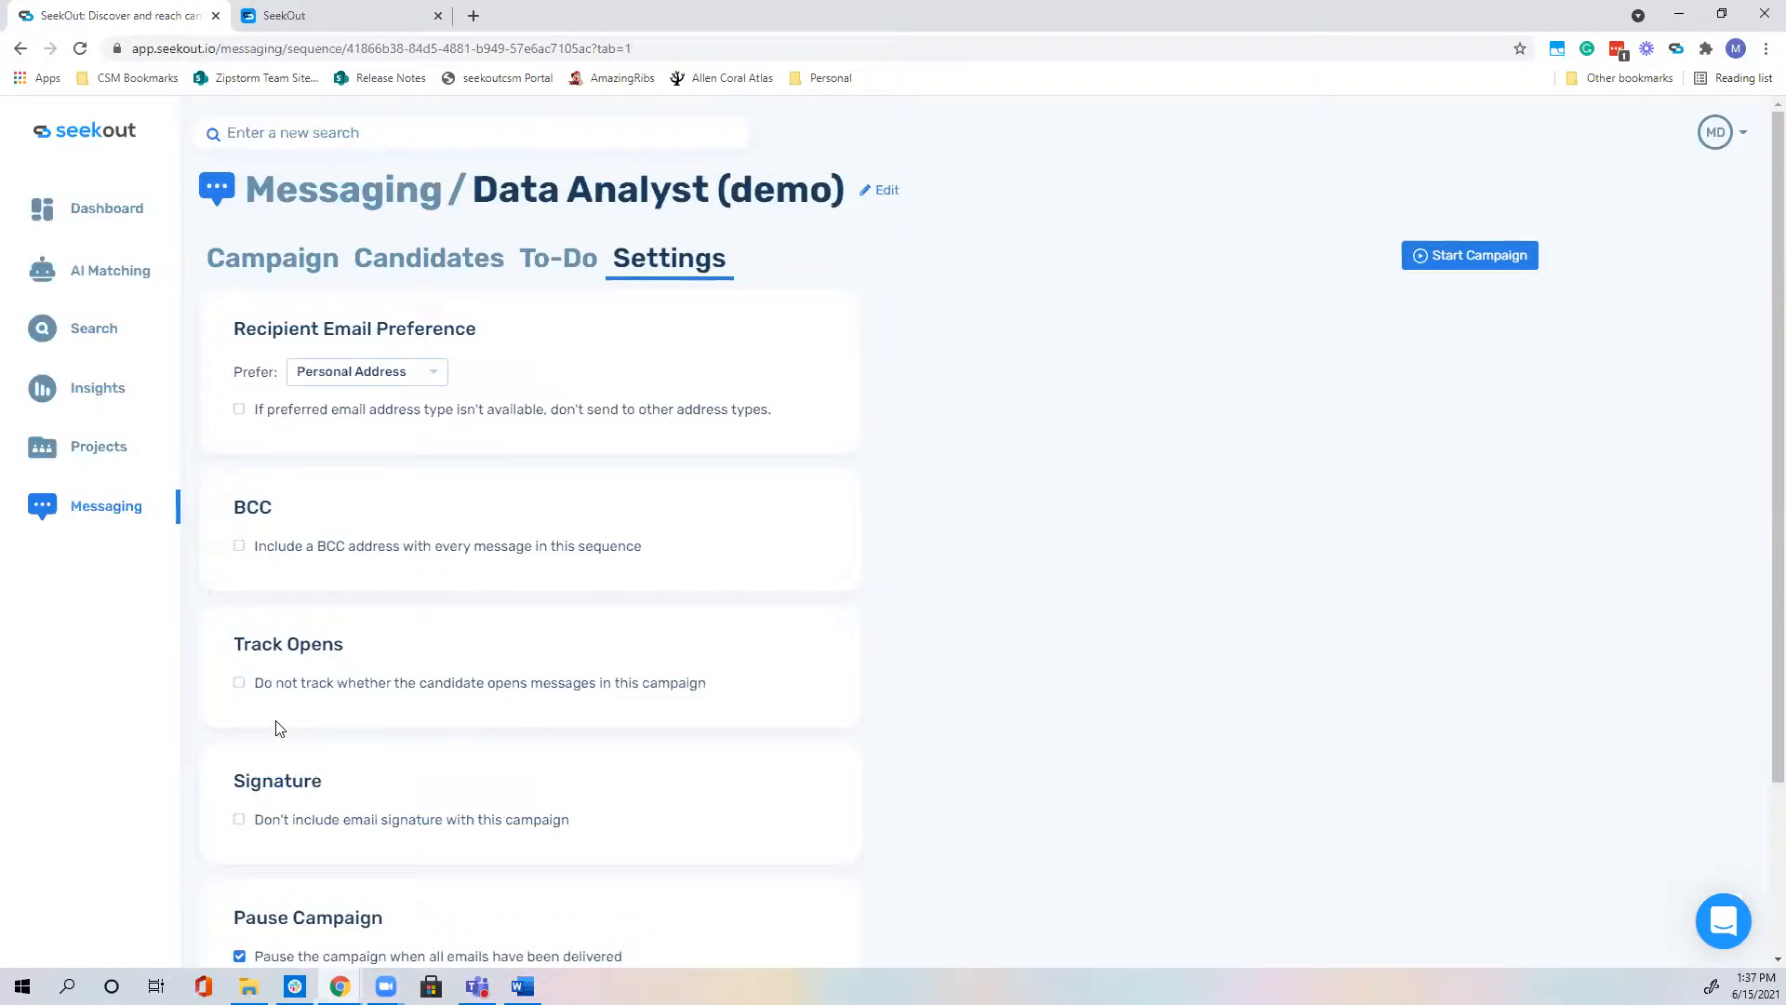
# Step: Disable open tracking, require Personal Address with no fallback, and enable BCC on every message
pyautogui.click(260, 685)
pyautogui.click(407, 374)
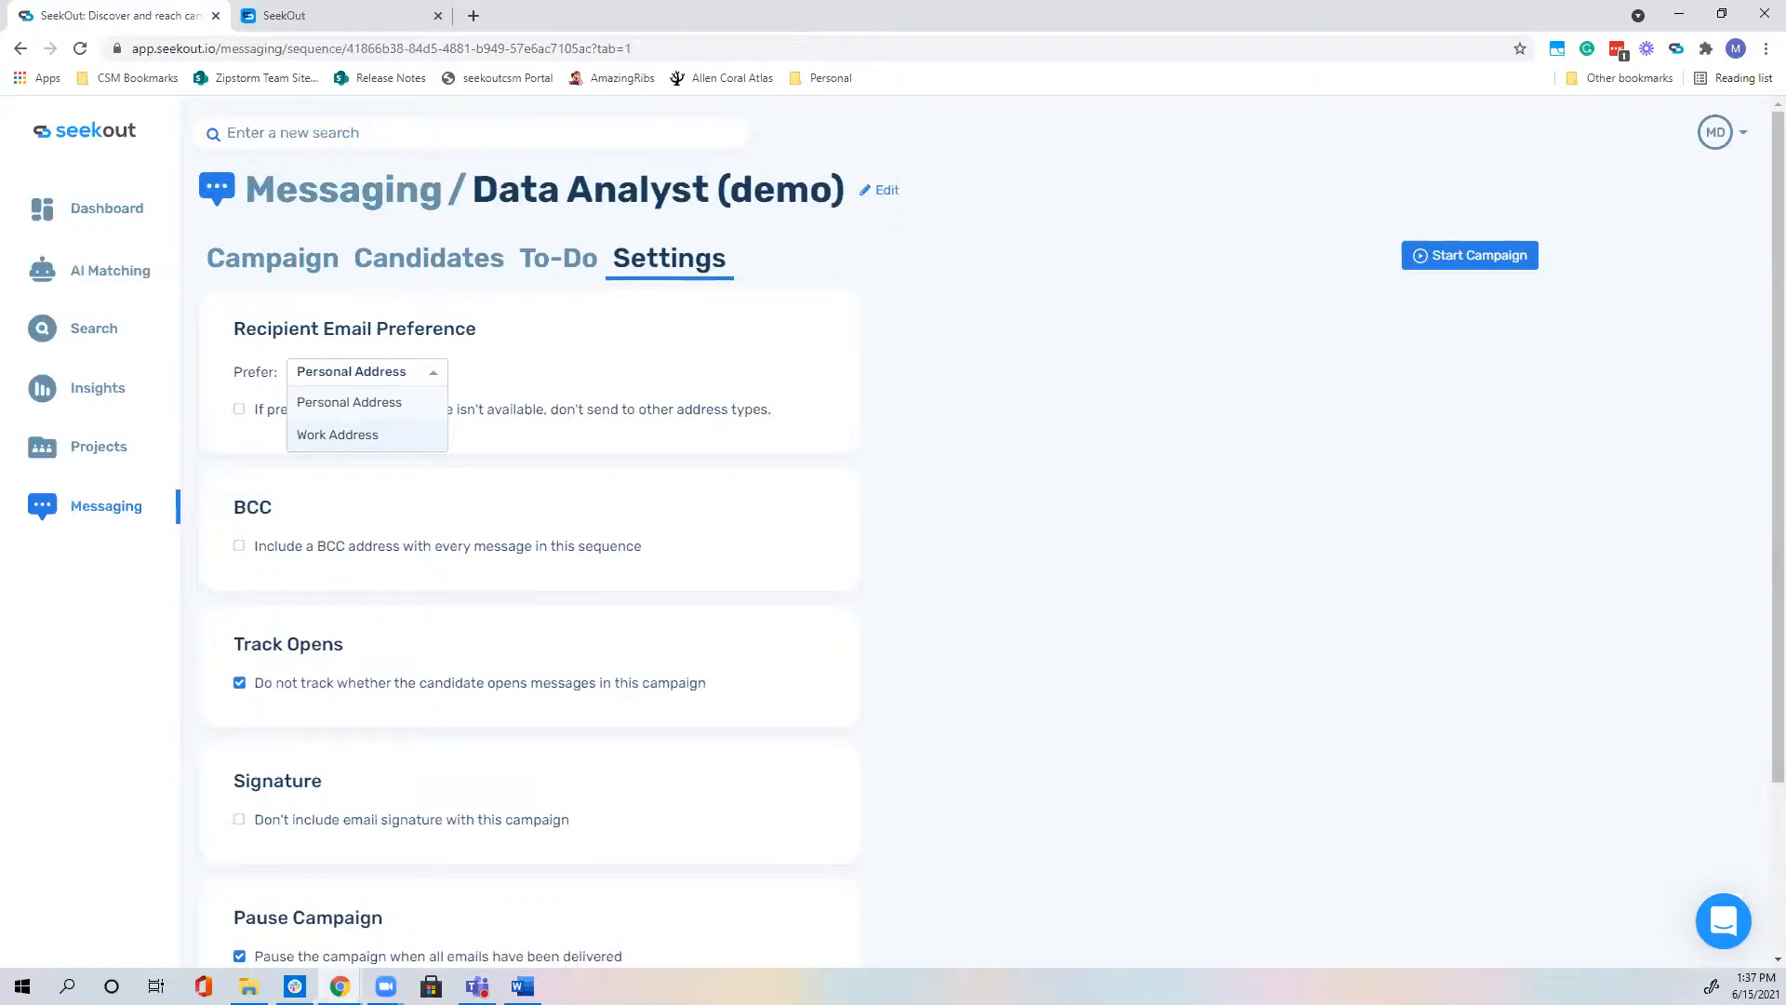
pyautogui.click(348, 409)
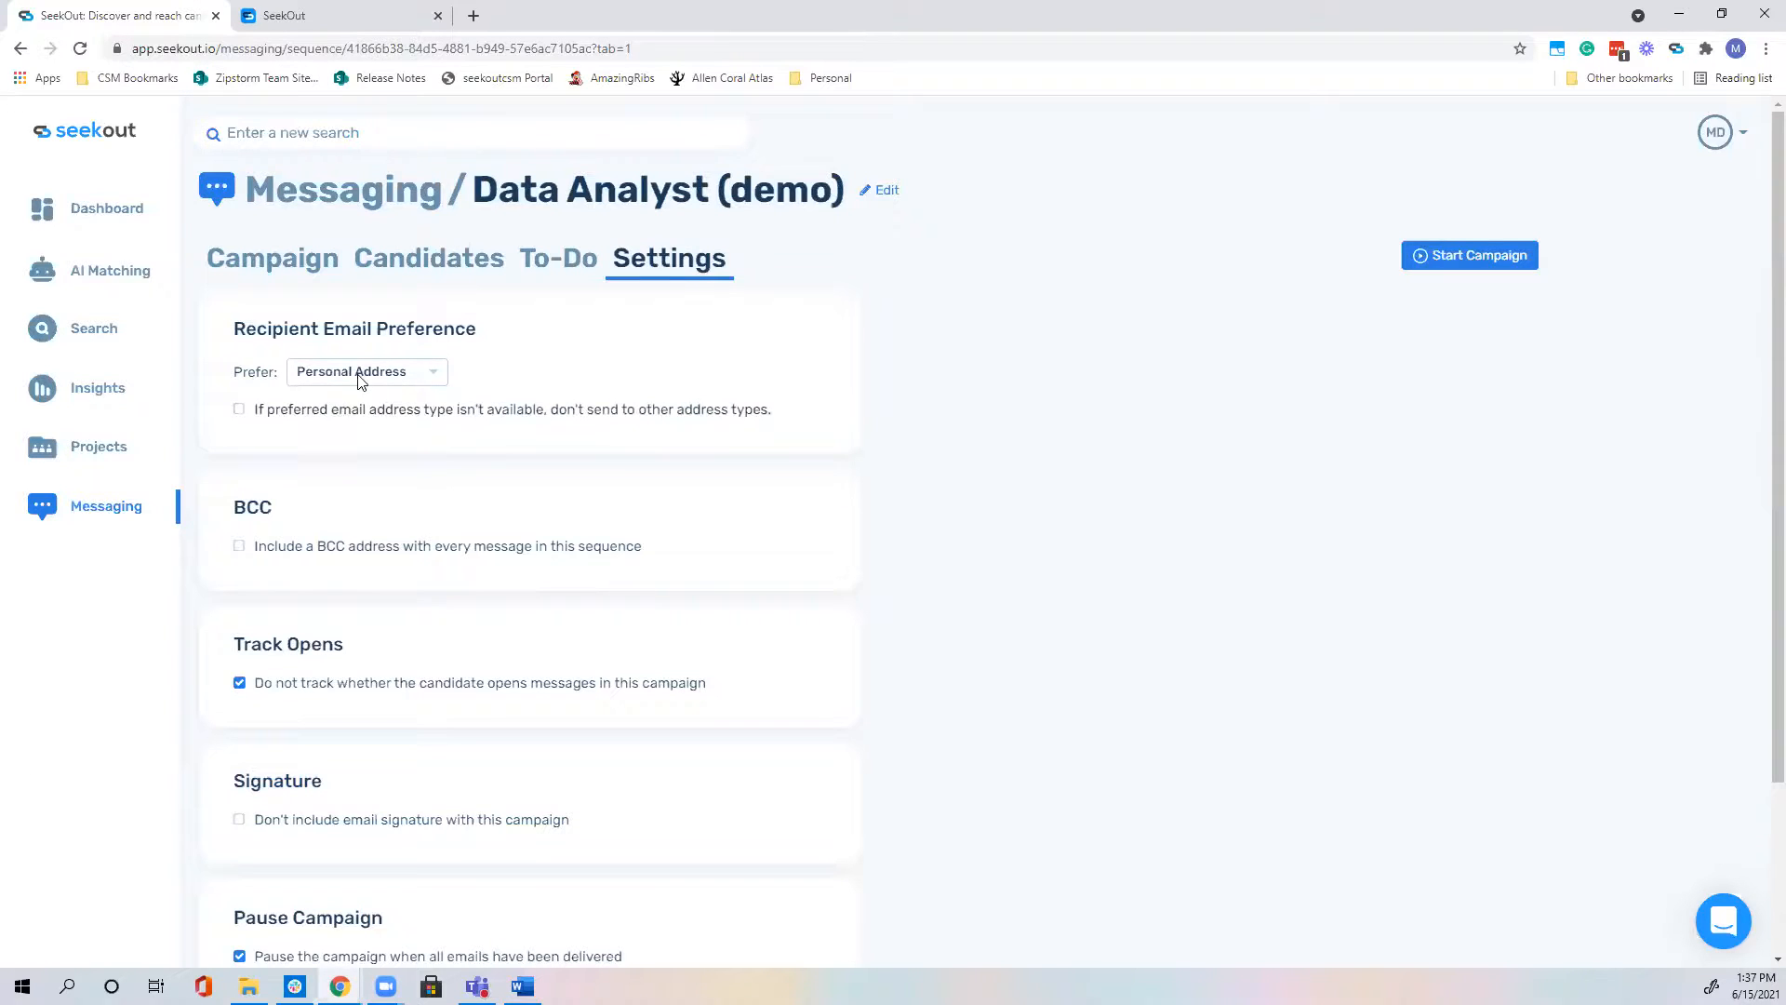
pyautogui.click(363, 380)
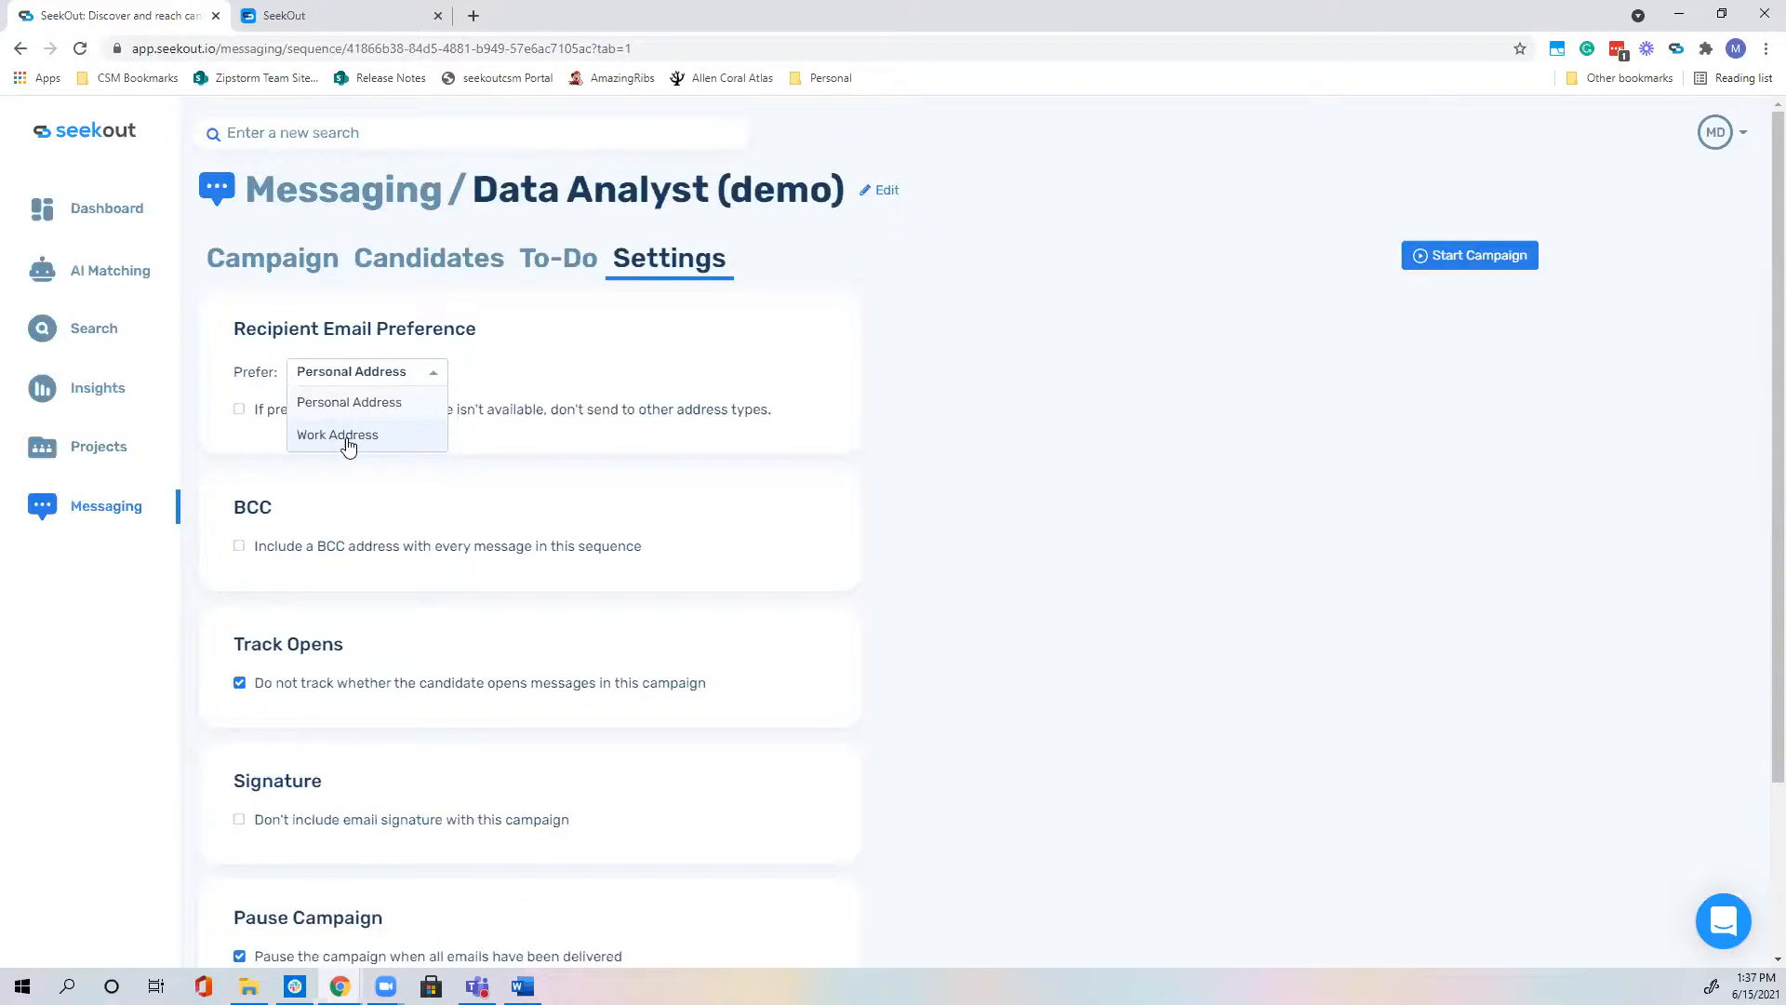
pyautogui.click(869, 390)
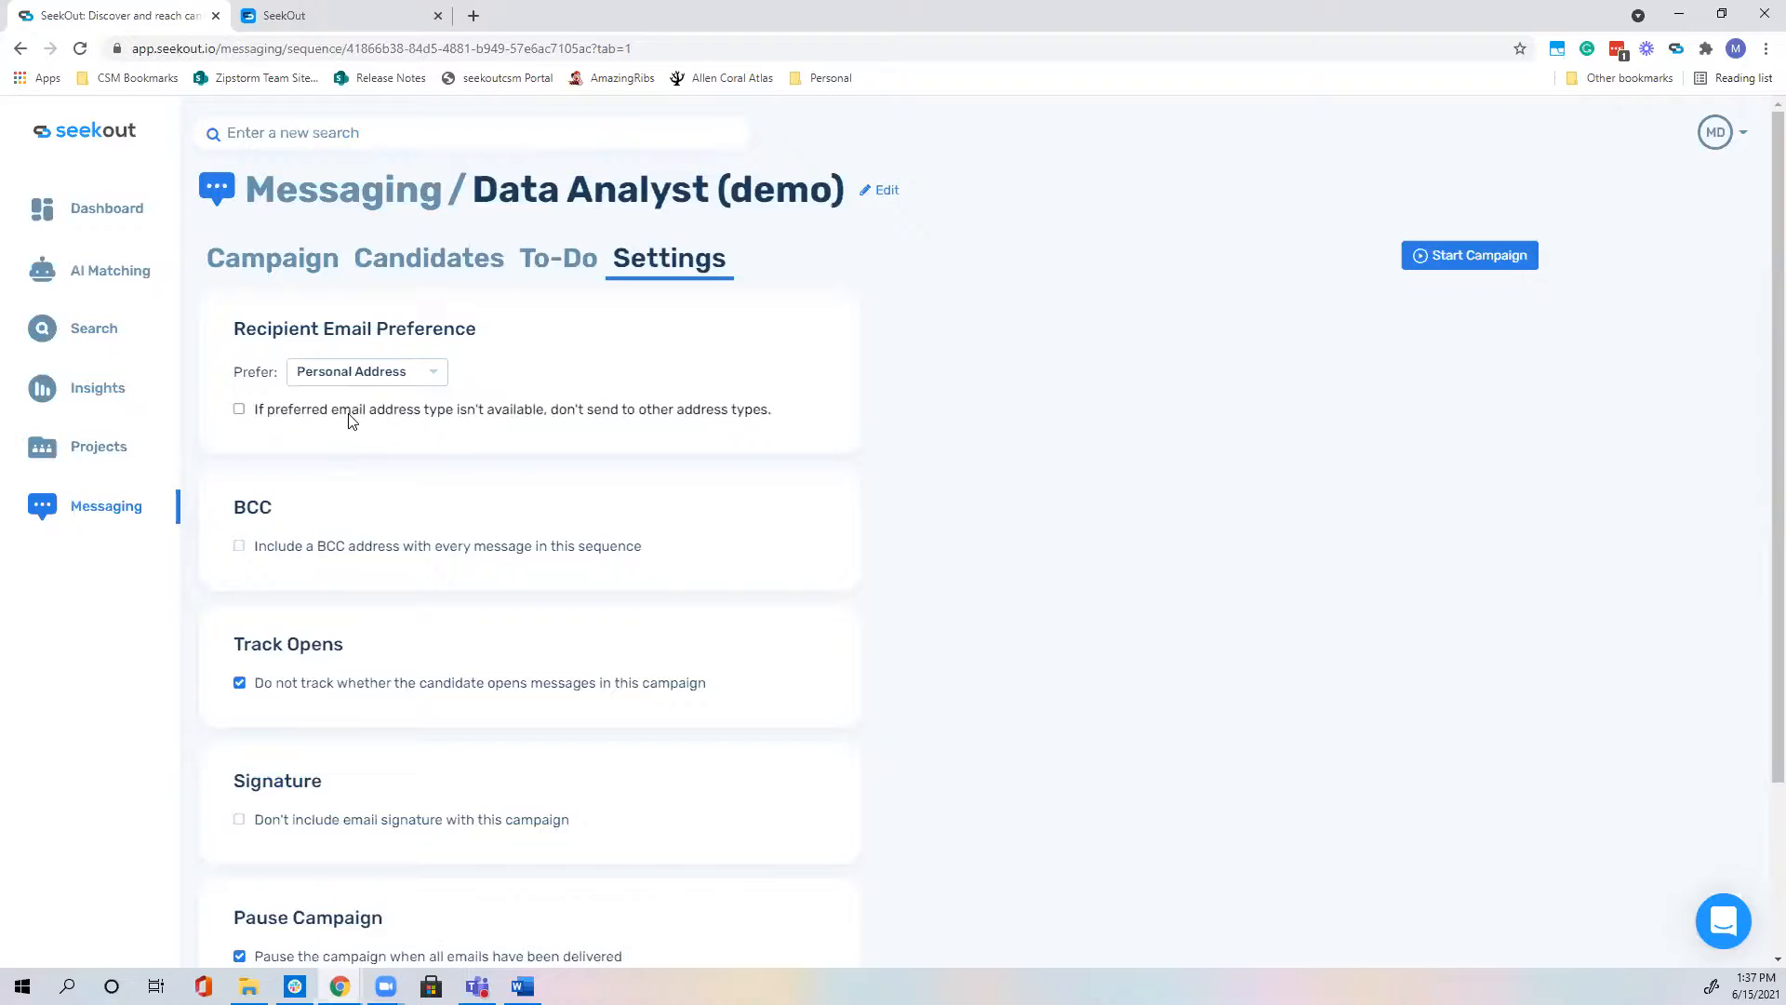
pyautogui.click(240, 410)
pyautogui.click(434, 376)
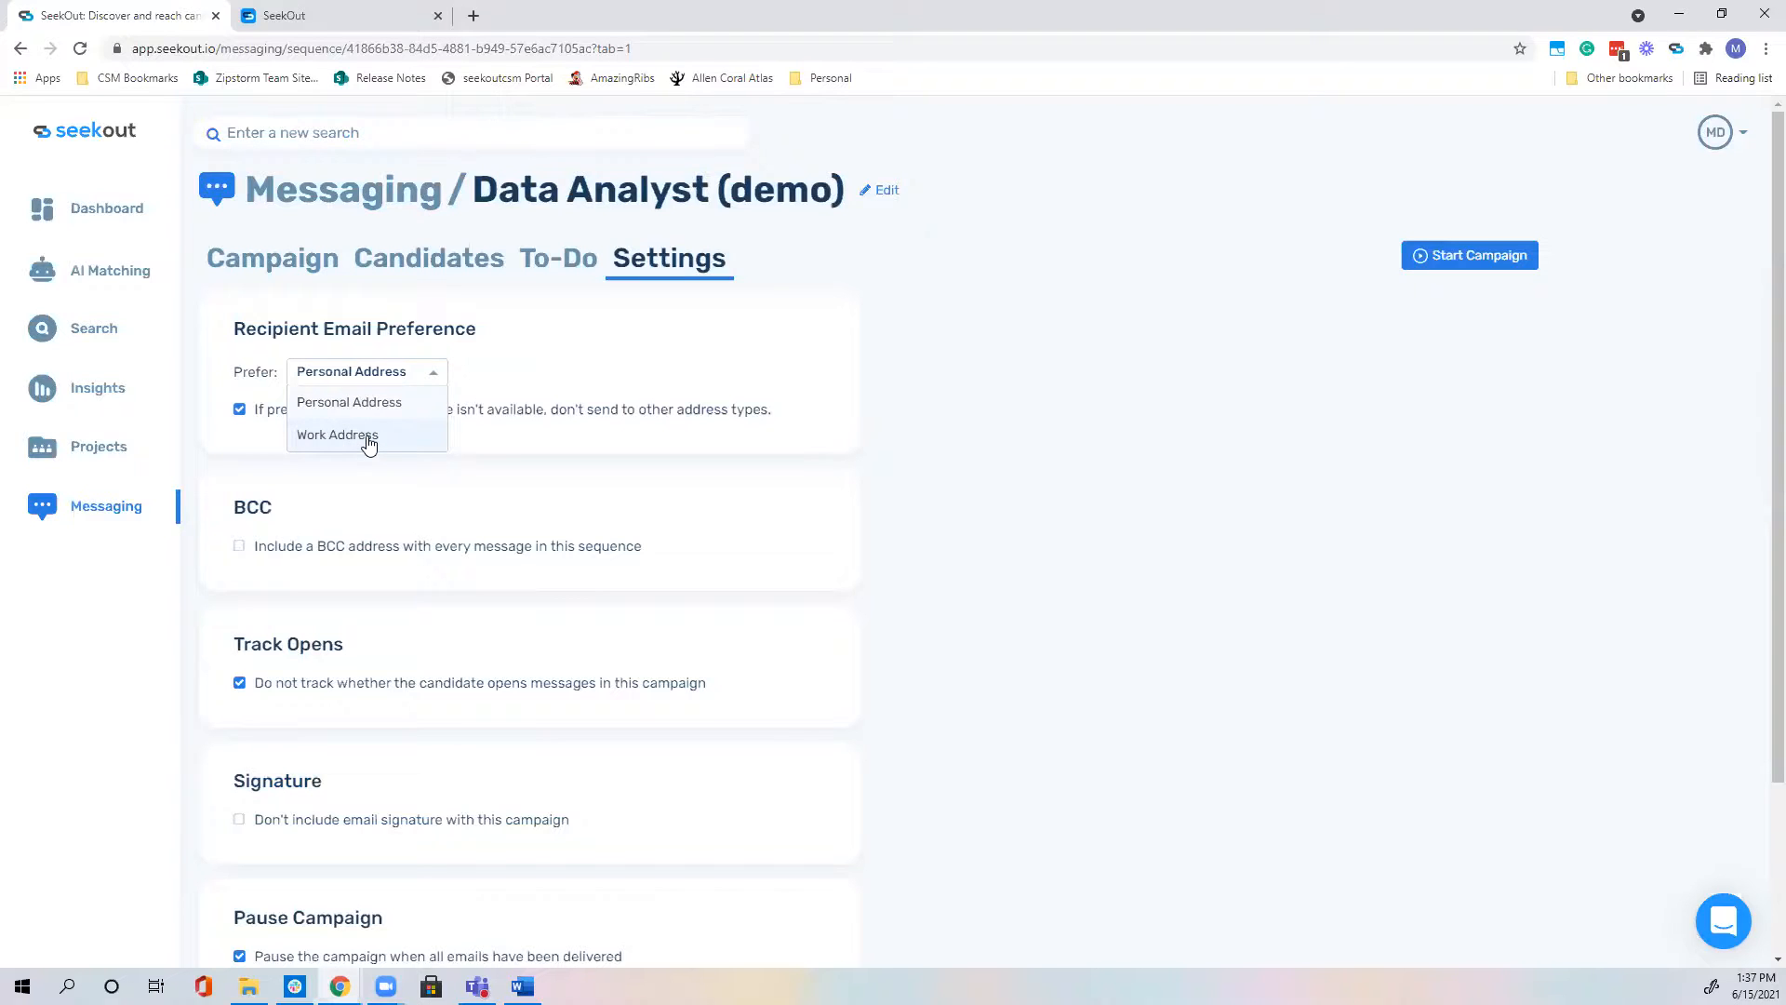
pyautogui.click(498, 429)
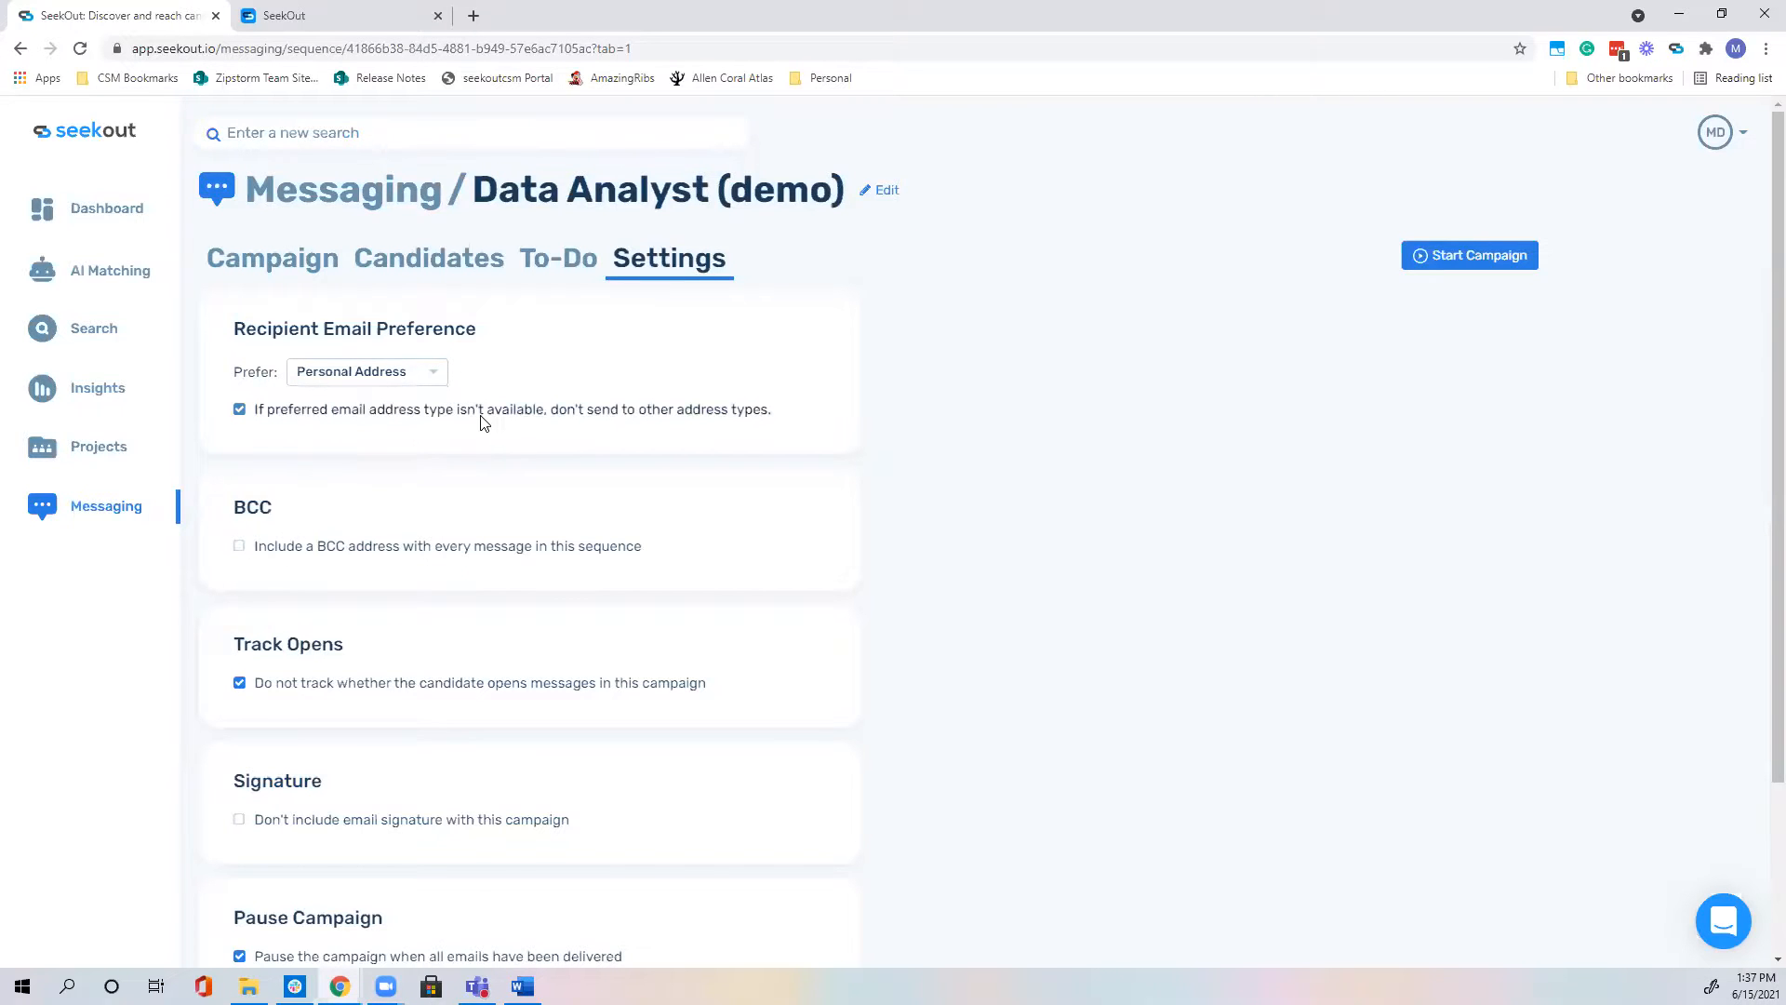
pyautogui.scroll(-2, 482, 419)
pyautogui.click(476, 360)
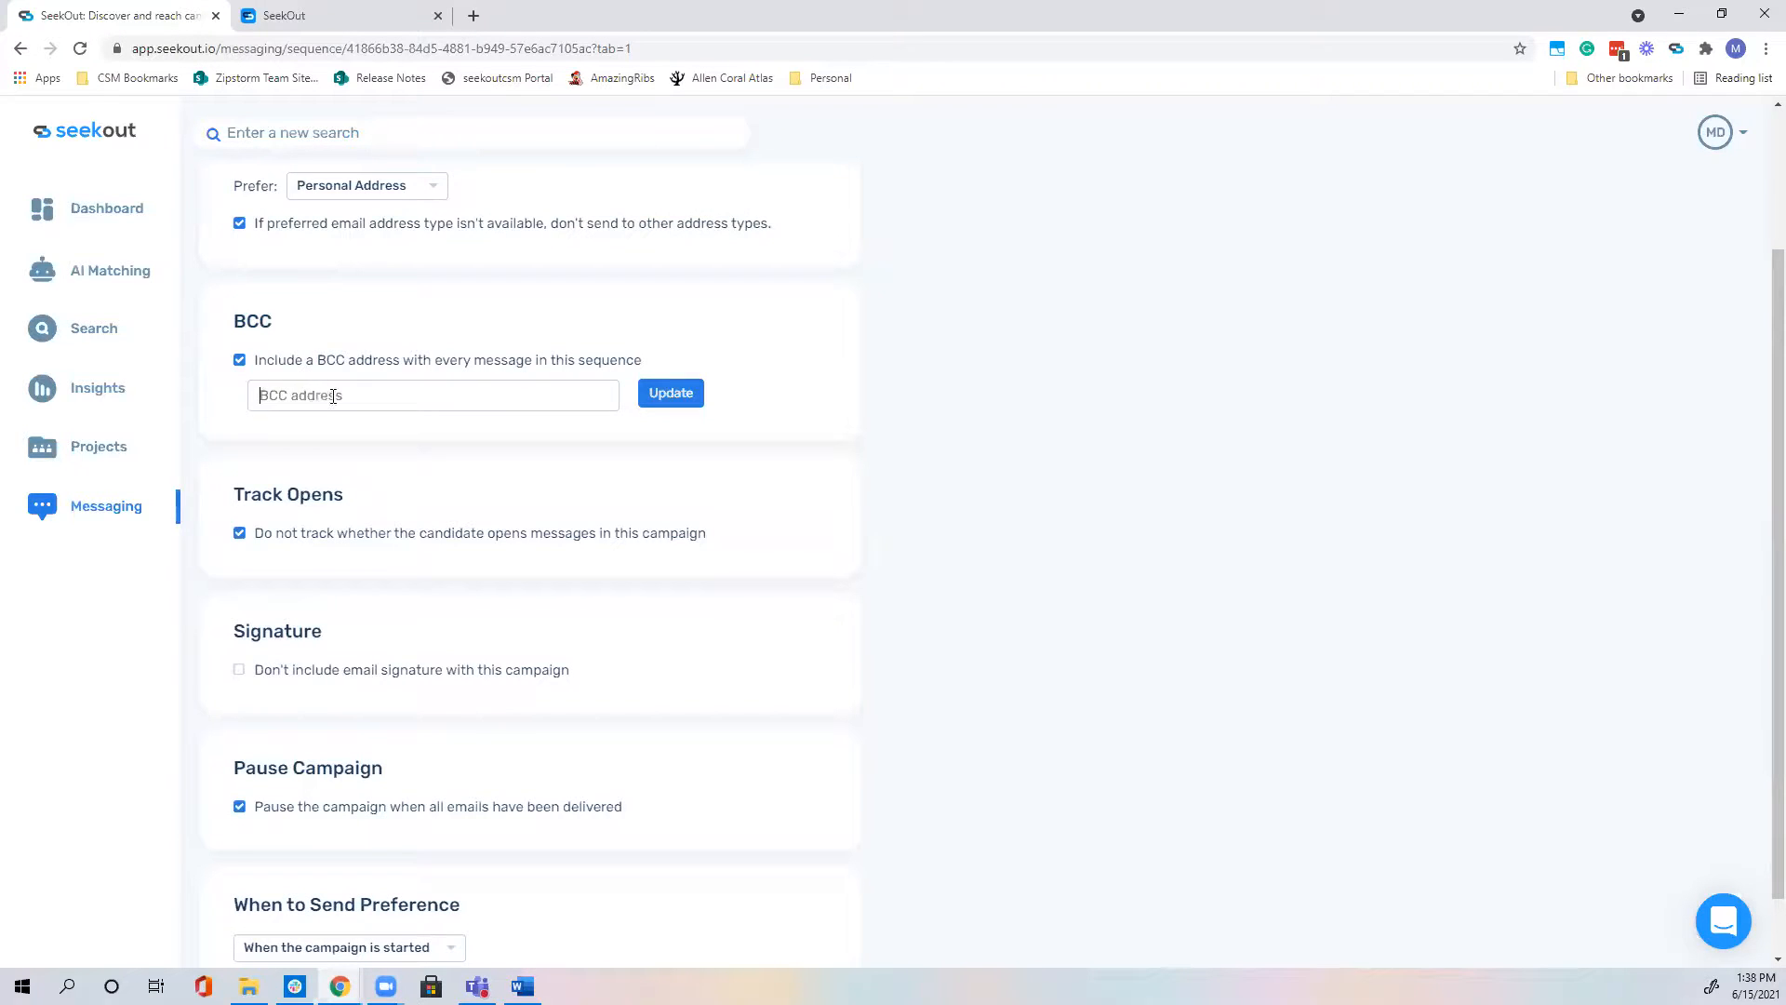
# Step: Drop the BCC, exclude the email signature, and keep emails sending when the campaign starts
pyautogui.click(313, 360)
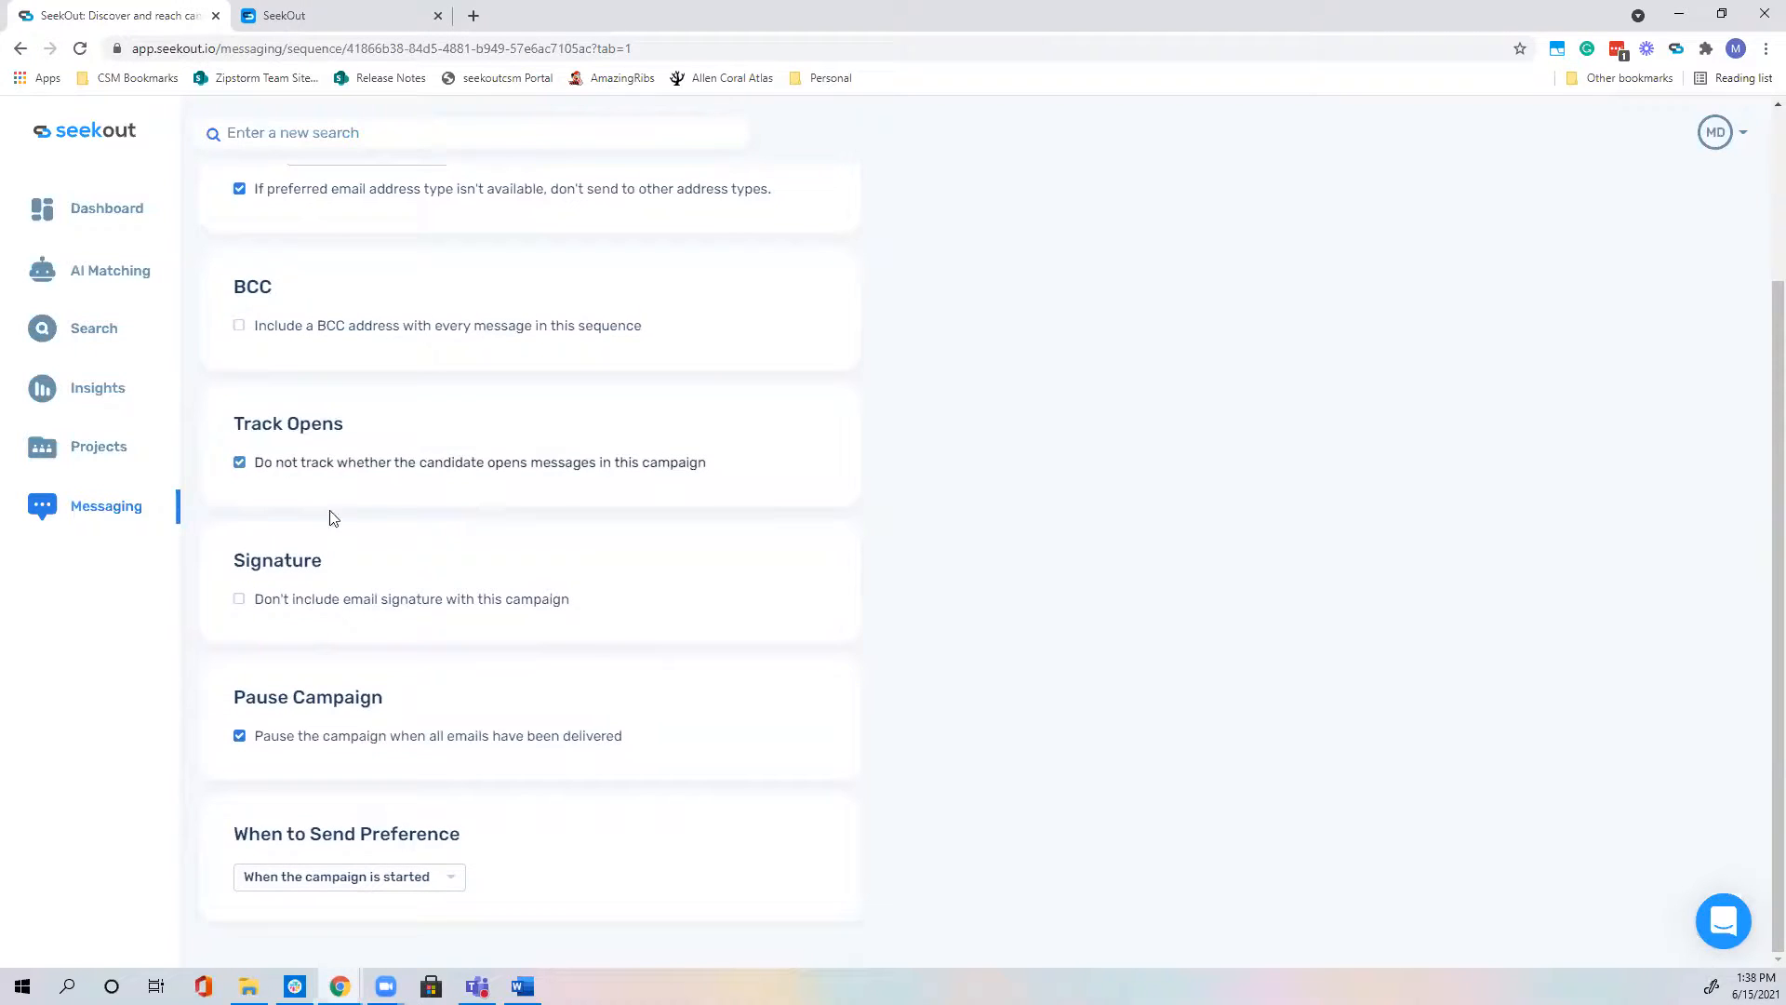
pyautogui.click(307, 609)
pyautogui.click(436, 877)
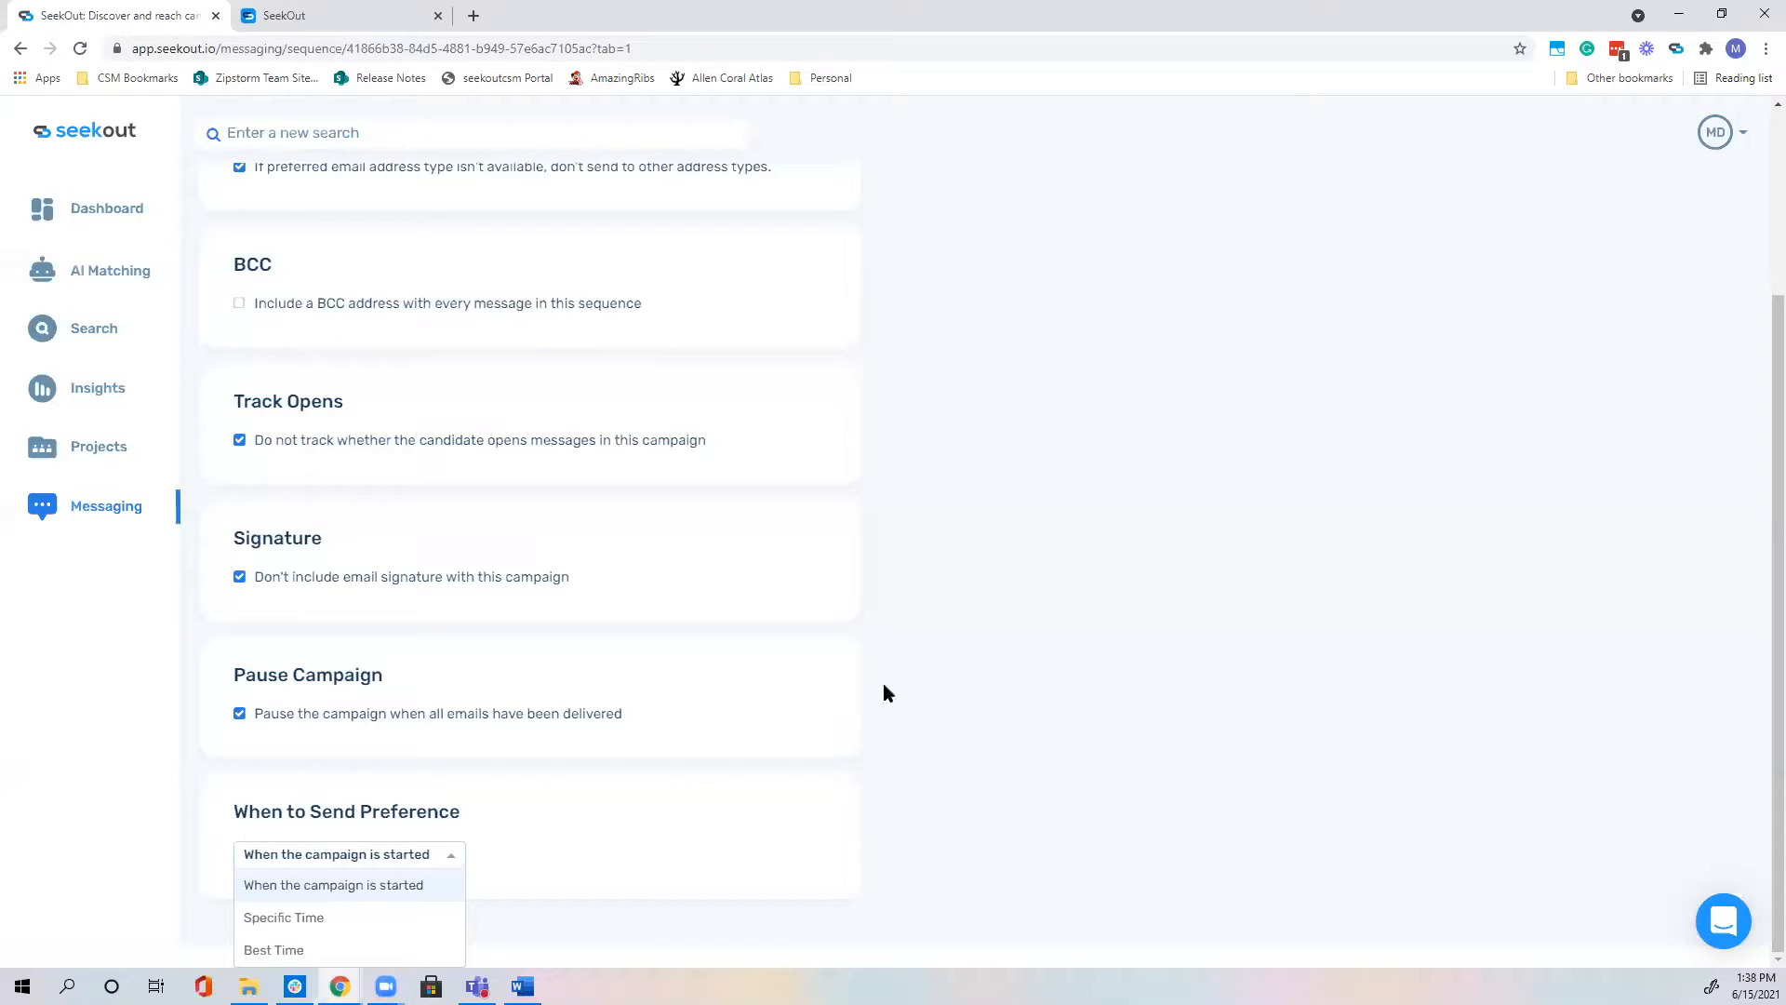
pyautogui.click(307, 917)
pyautogui.click(648, 876)
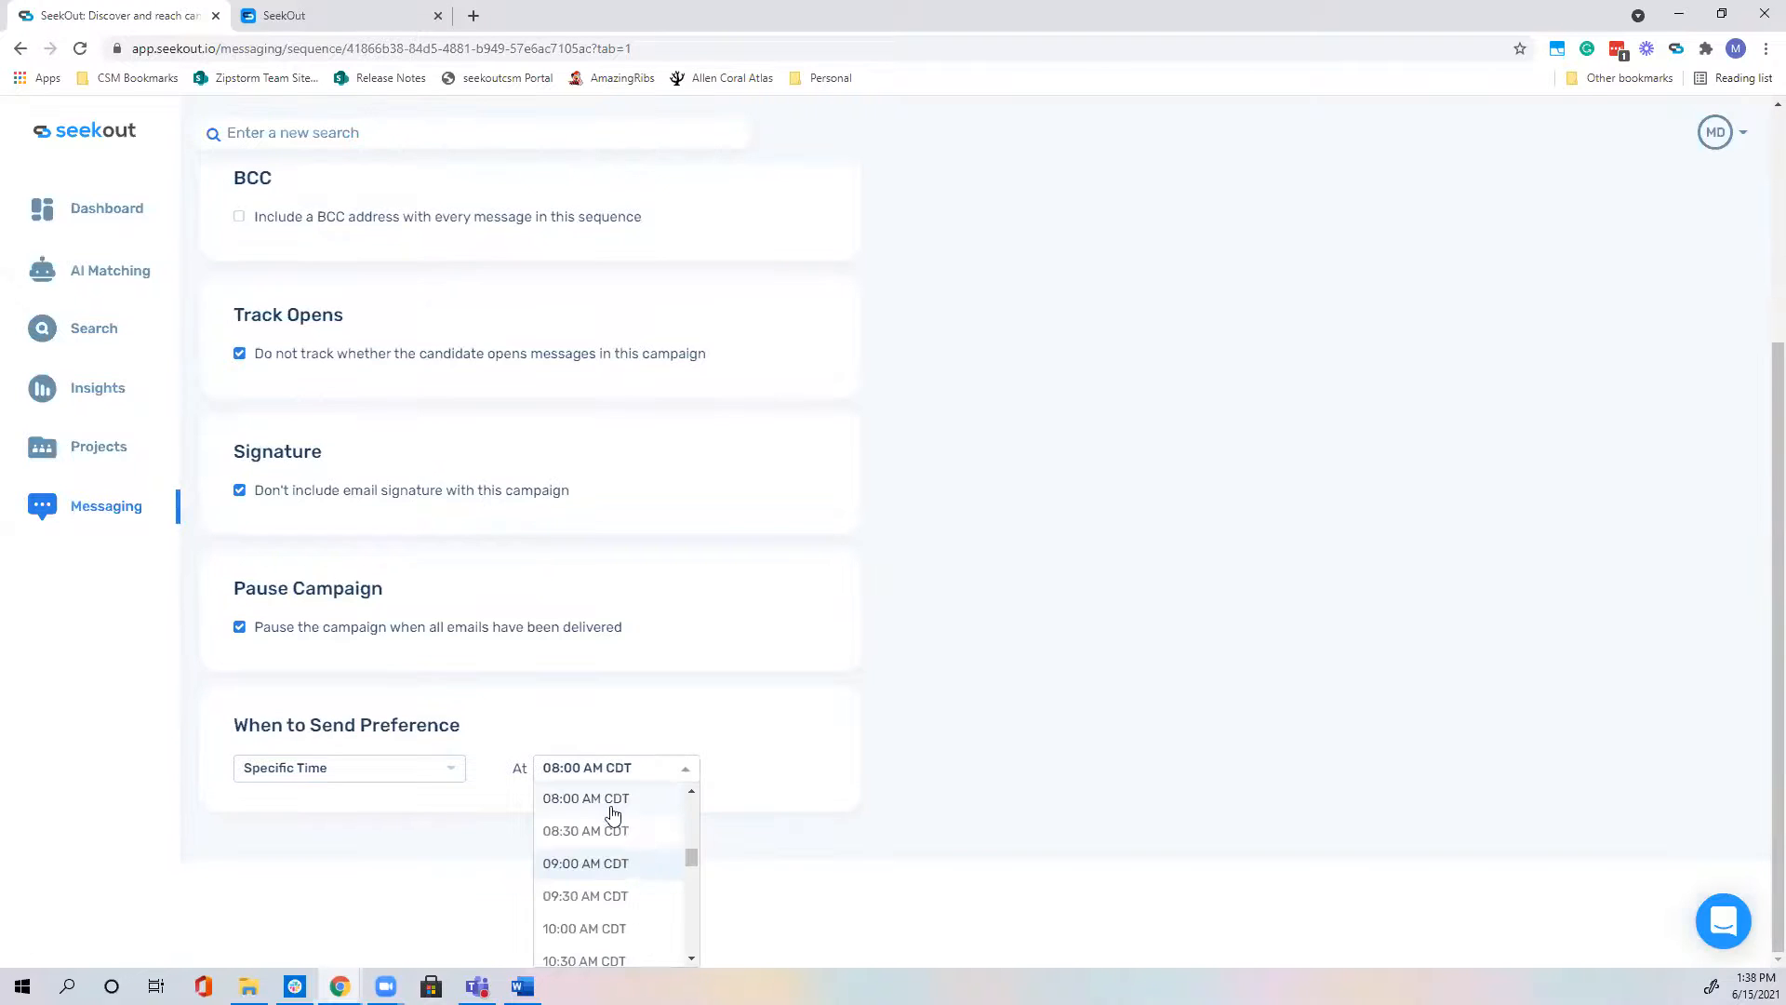
pyautogui.click(901, 726)
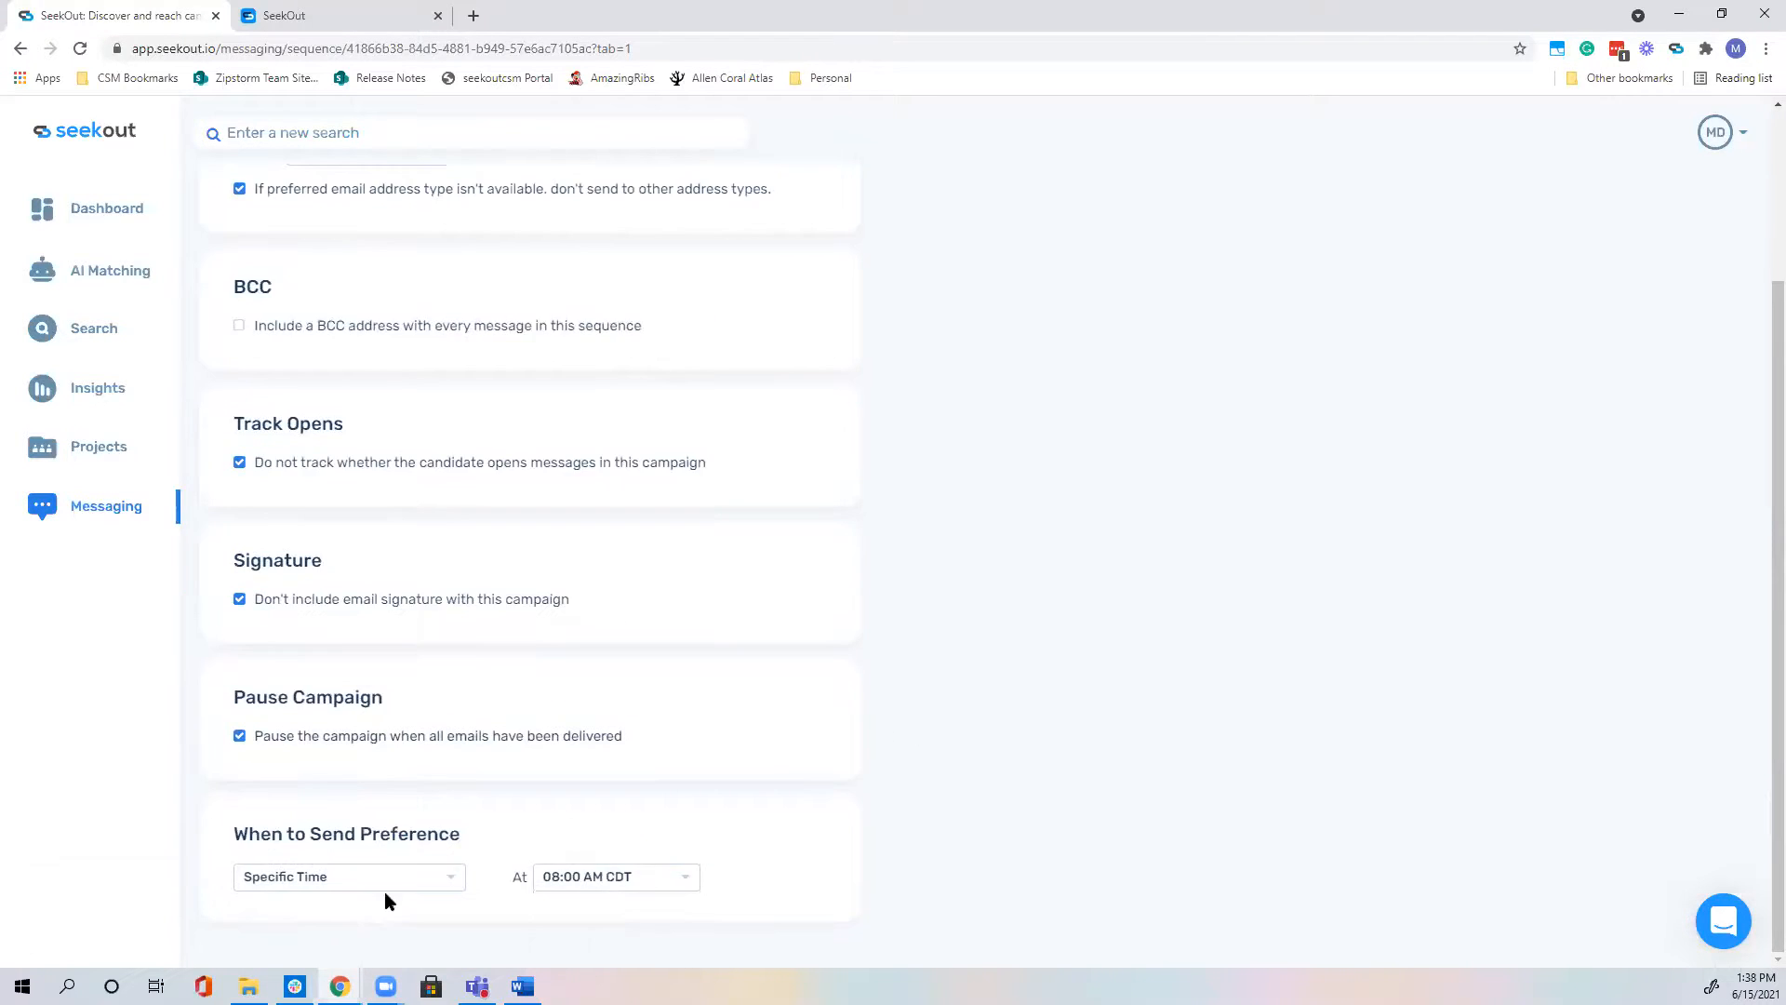
pyautogui.click(381, 884)
pyautogui.click(348, 948)
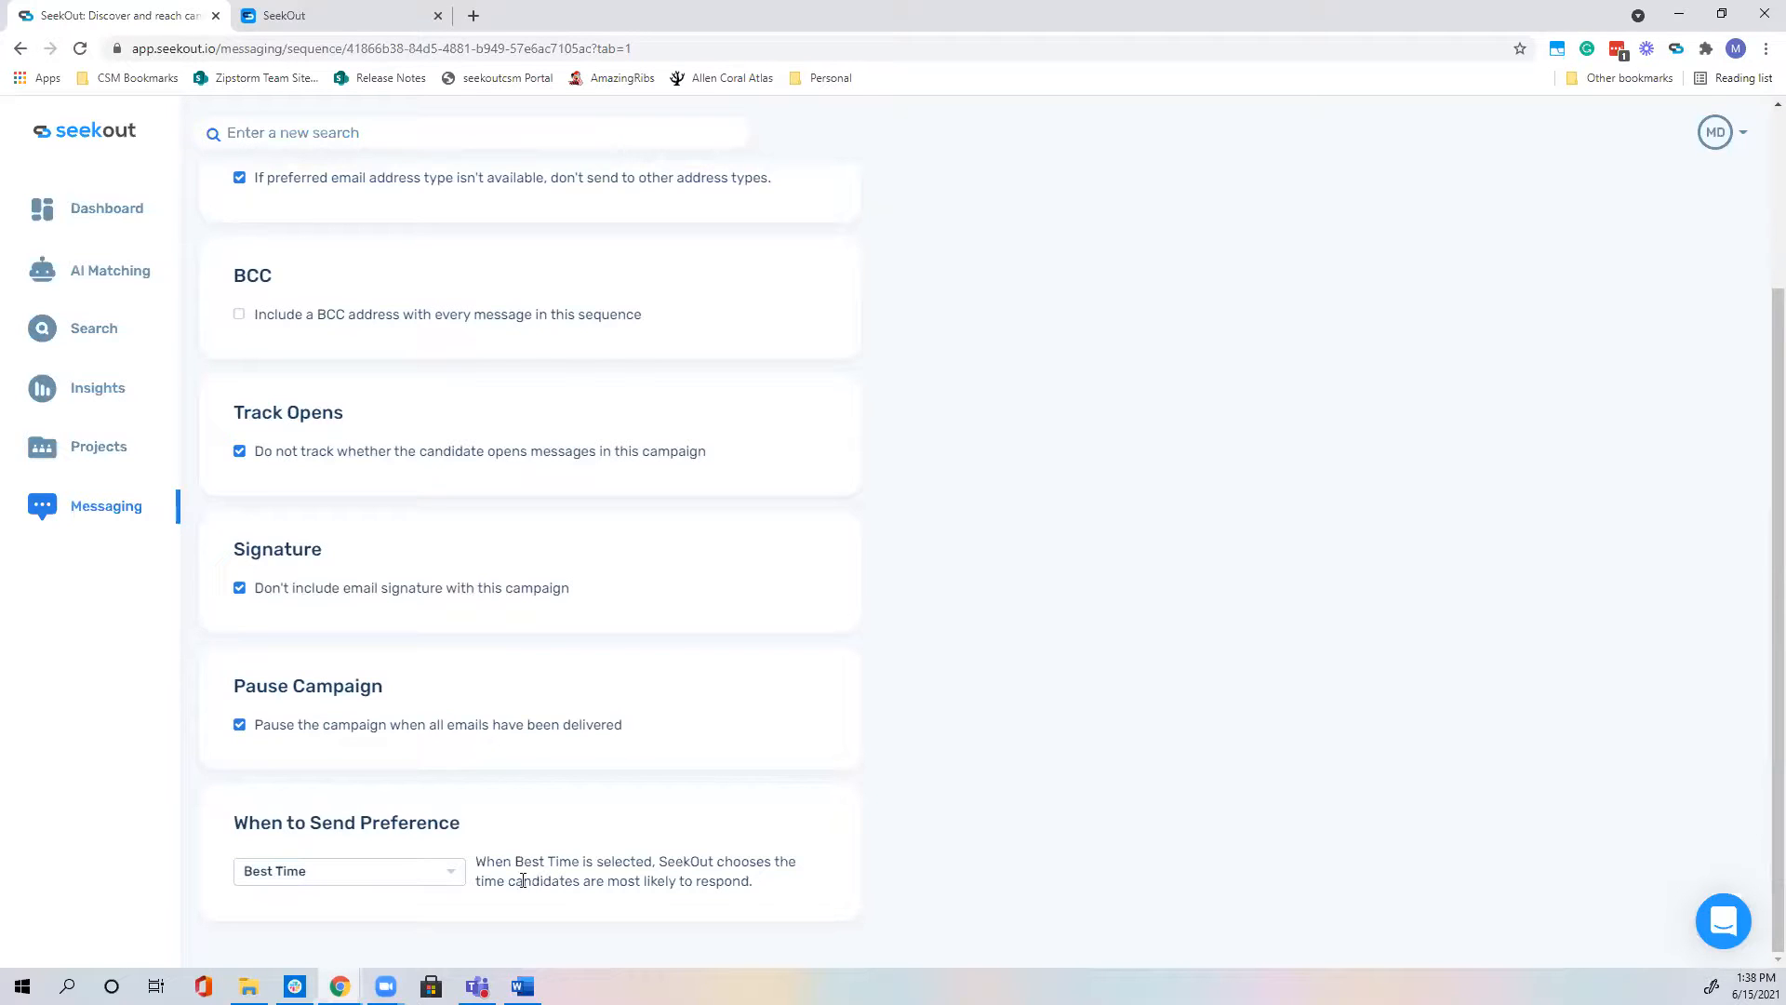
pyautogui.click(450, 875)
pyautogui.click(414, 885)
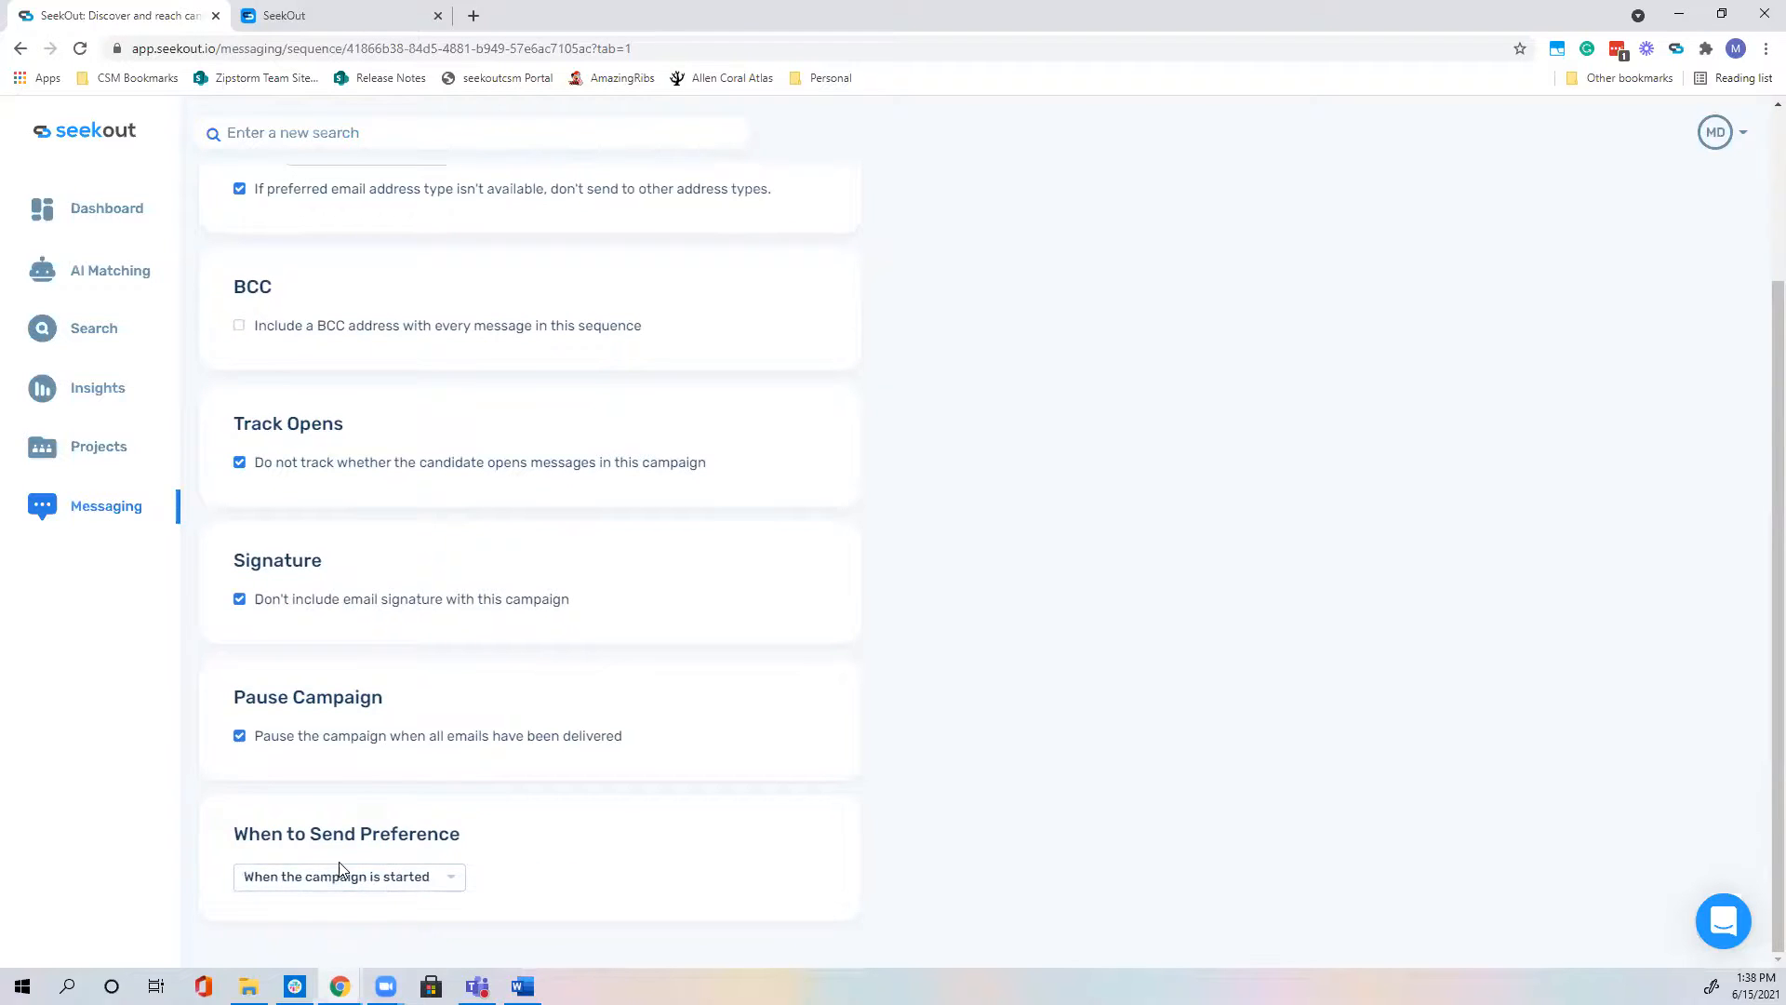
pyautogui.click(362, 884)
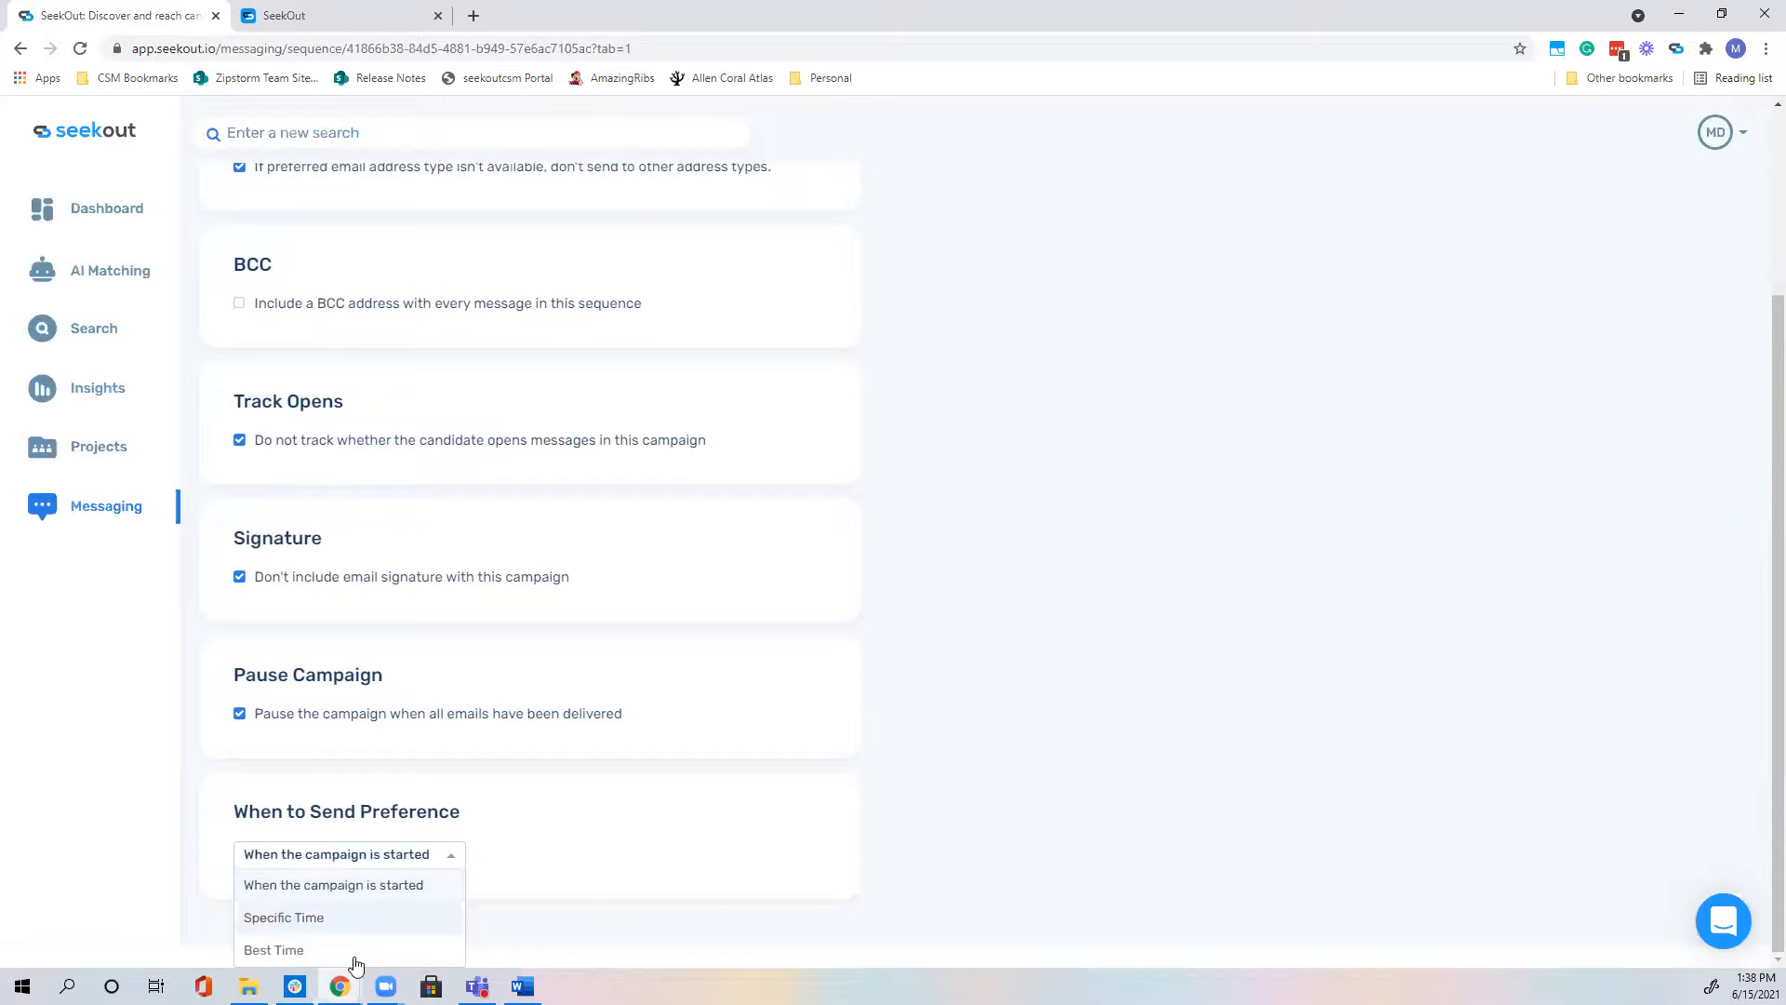
pyautogui.click(363, 891)
# Step: Check the campaign's still-empty To-Do list, then return to its mail steps
pyautogui.scroll(1, 463, 840)
pyautogui.scroll(2, 464, 840)
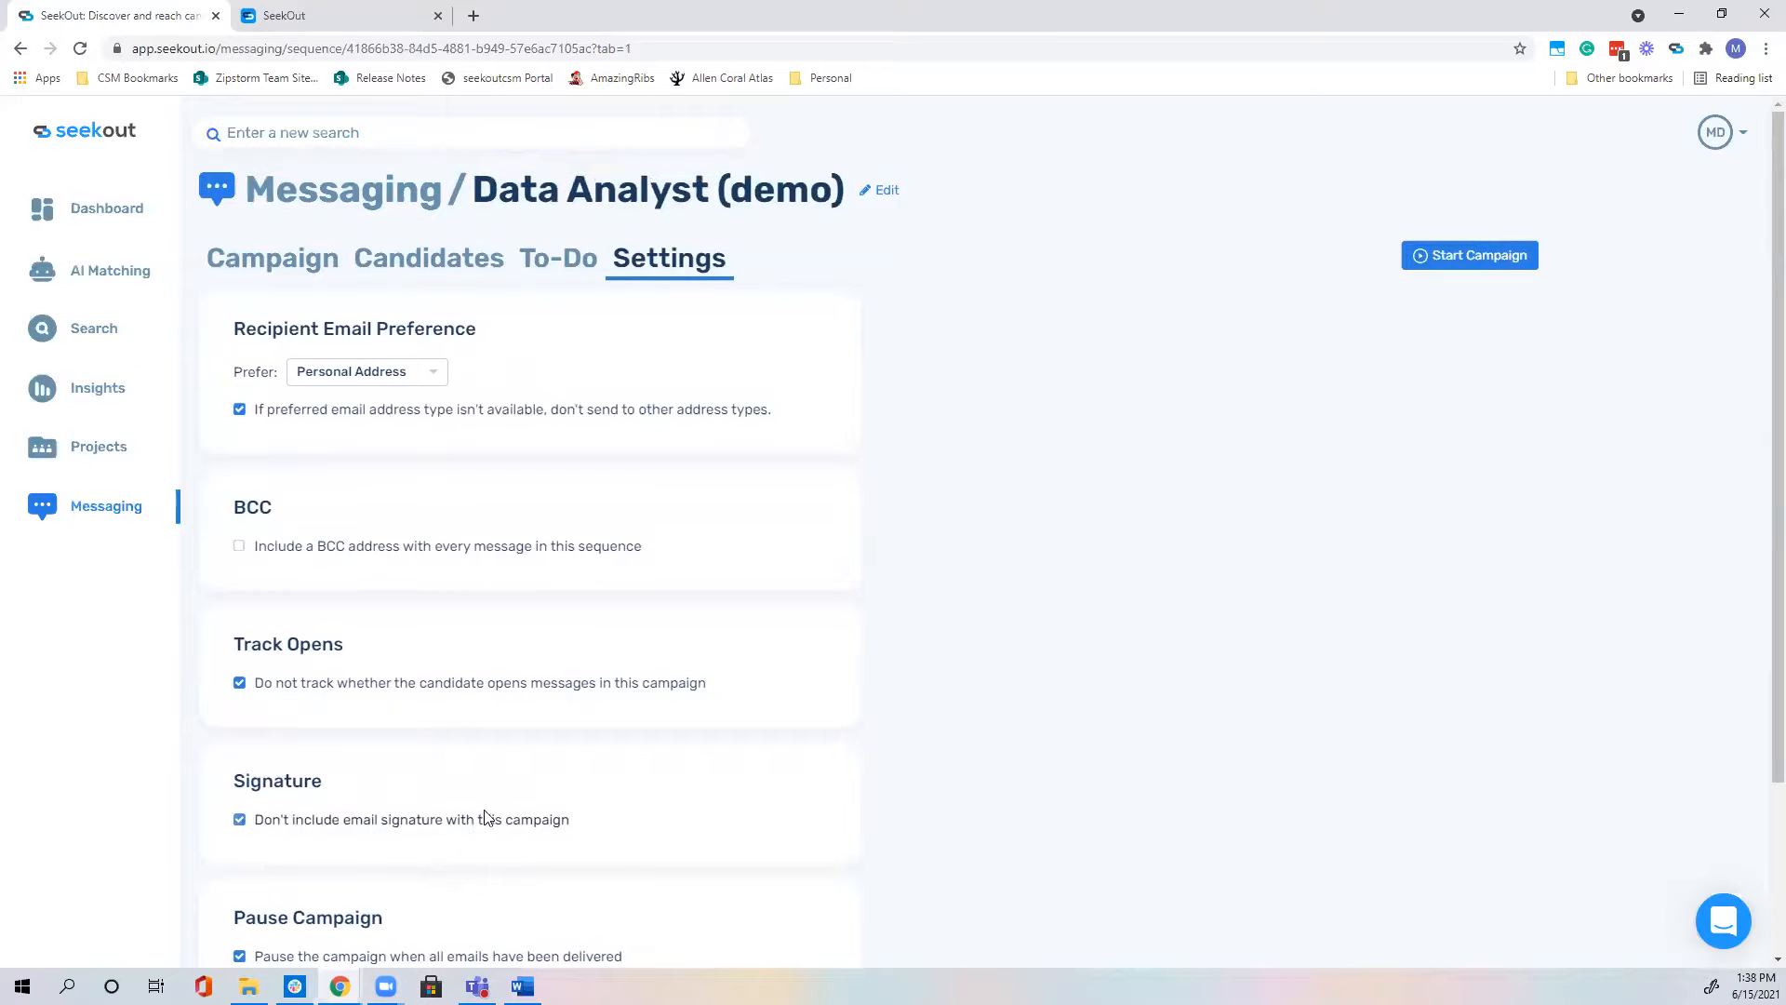
pyautogui.click(558, 264)
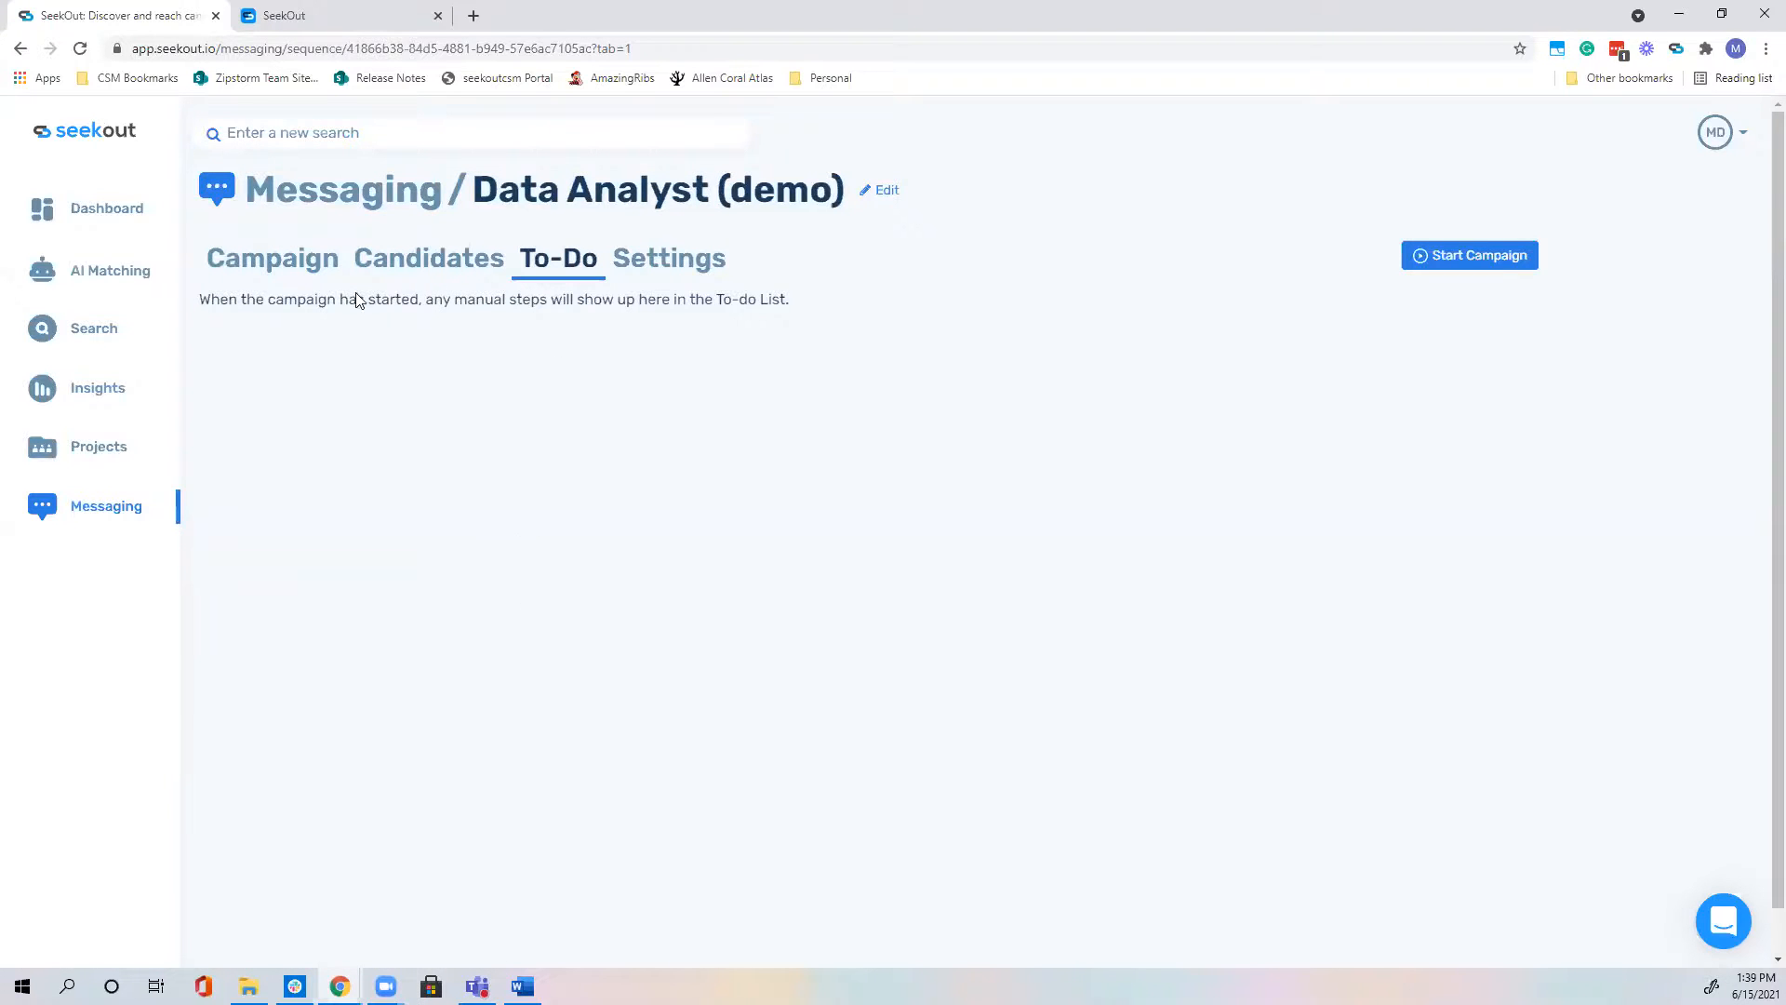
pyautogui.click(291, 267)
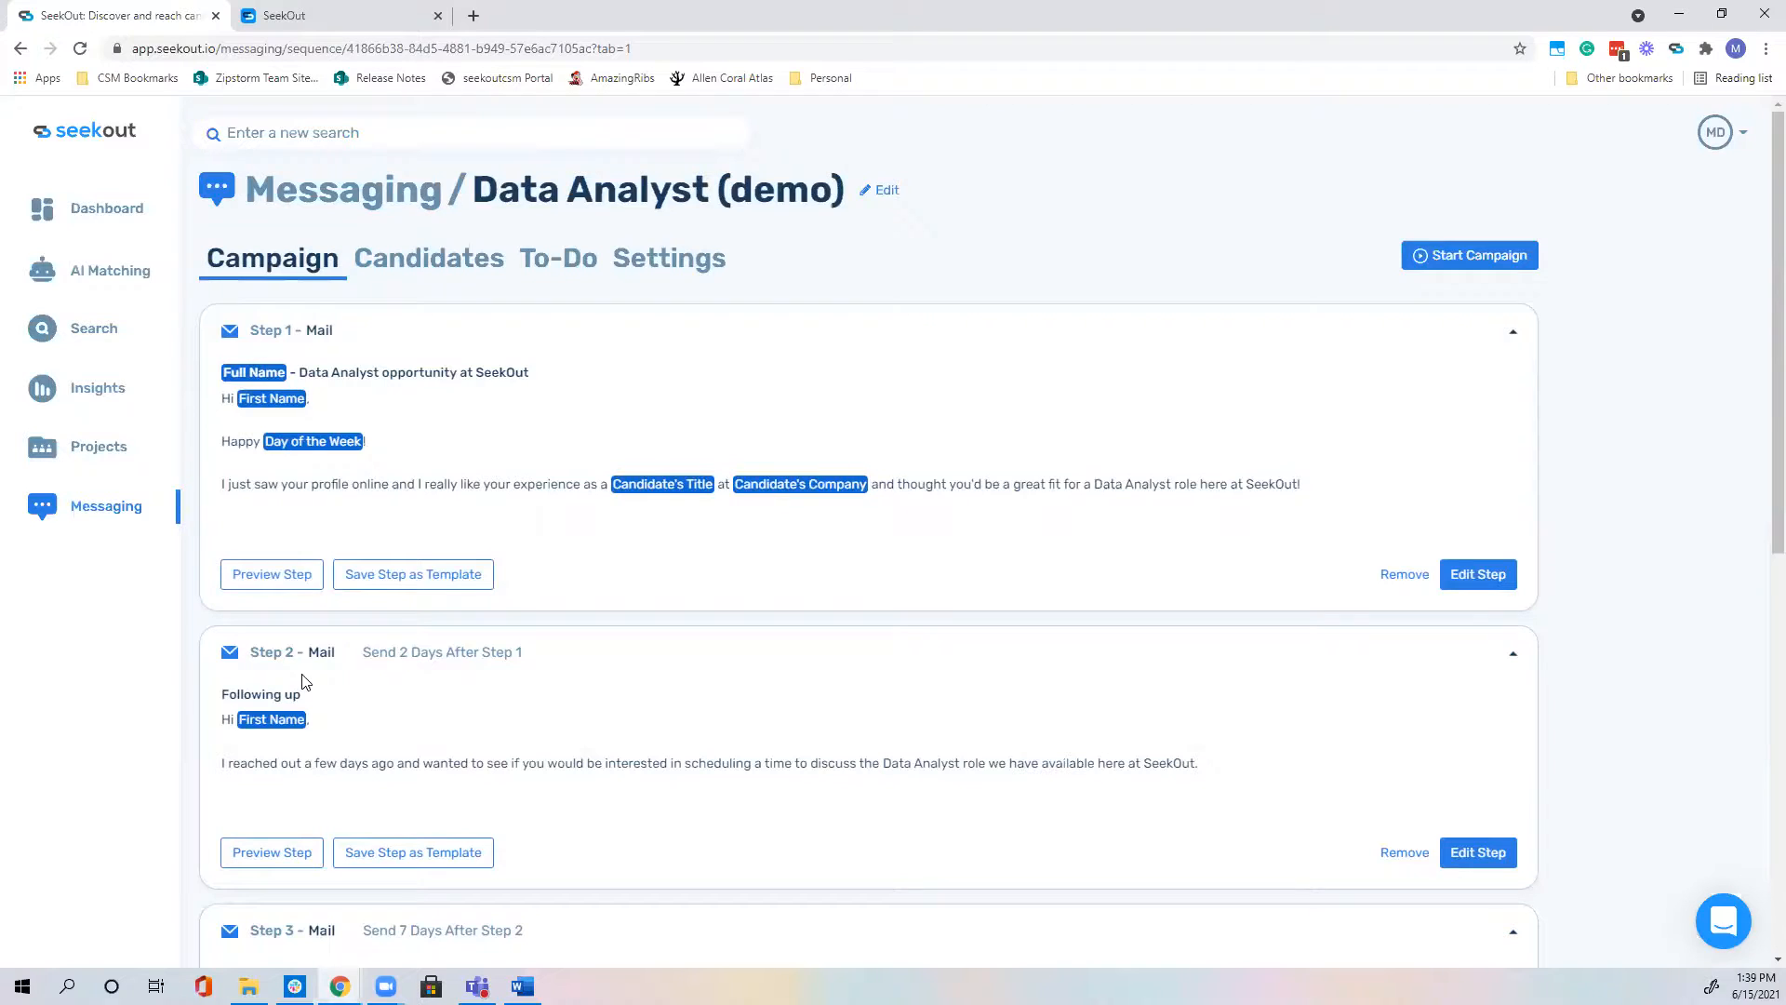
pyautogui.moveTo(98, 445)
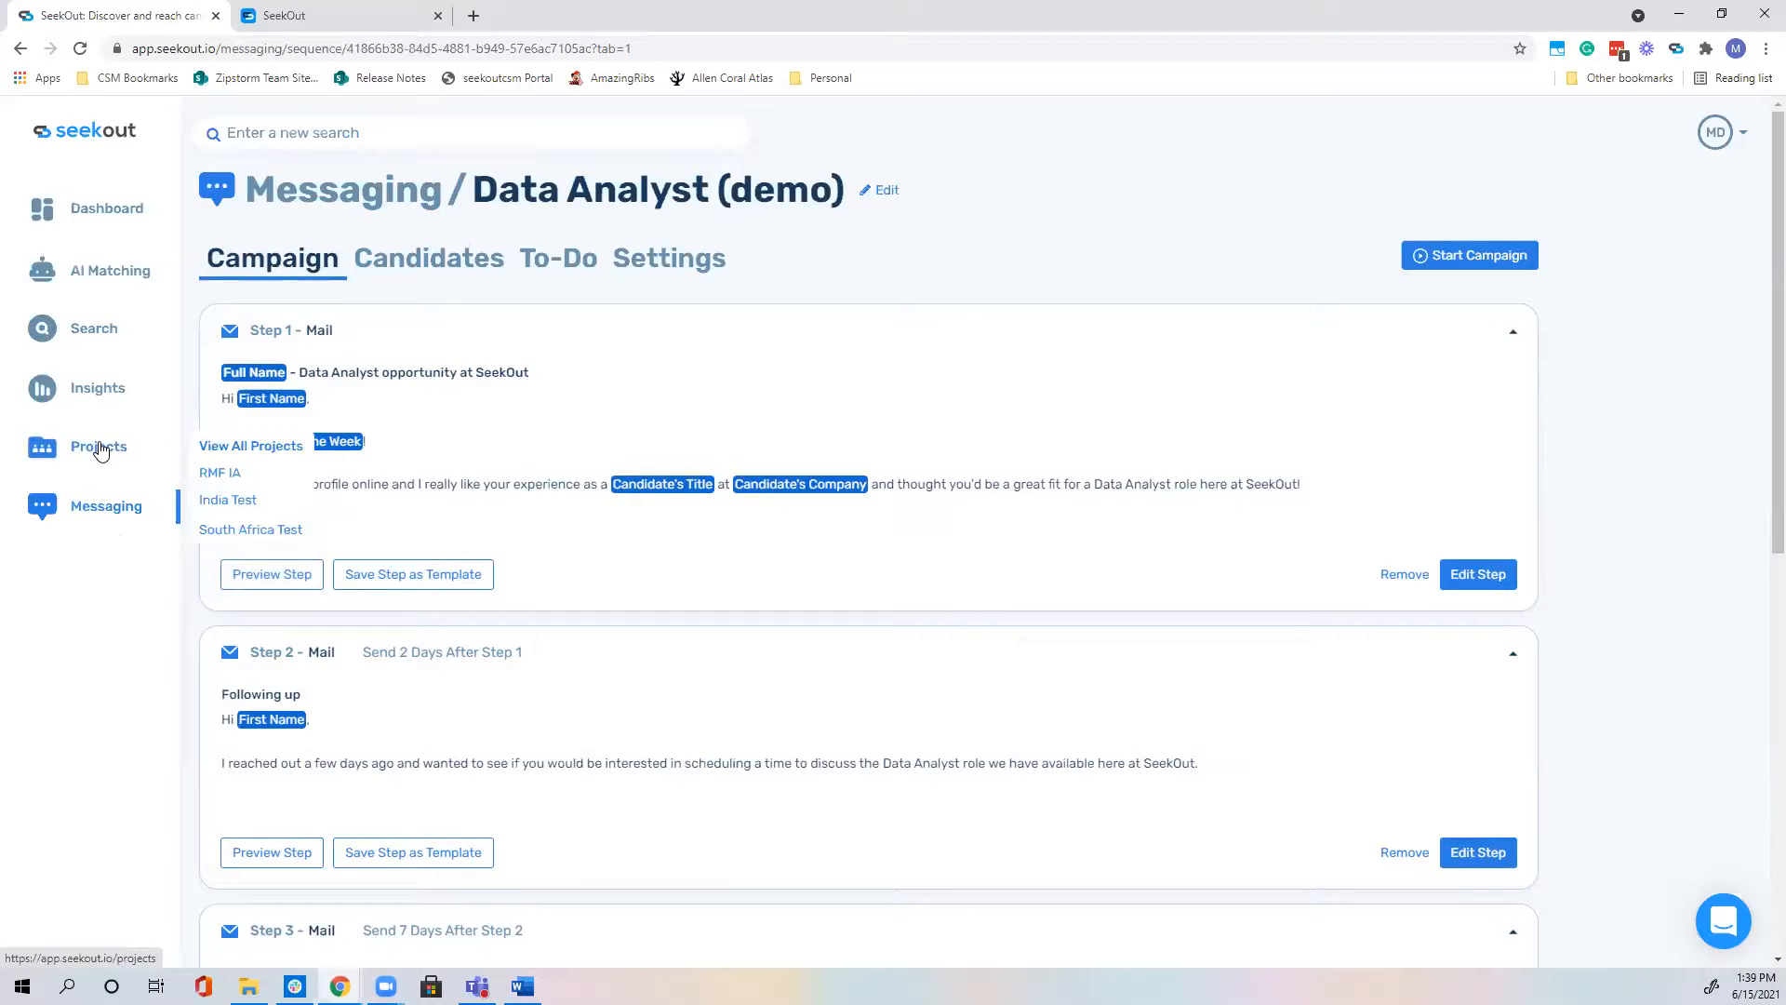
# Step: Open the RMF IA project and request emails and phone numbers for all its candidates
pyautogui.click(100, 449)
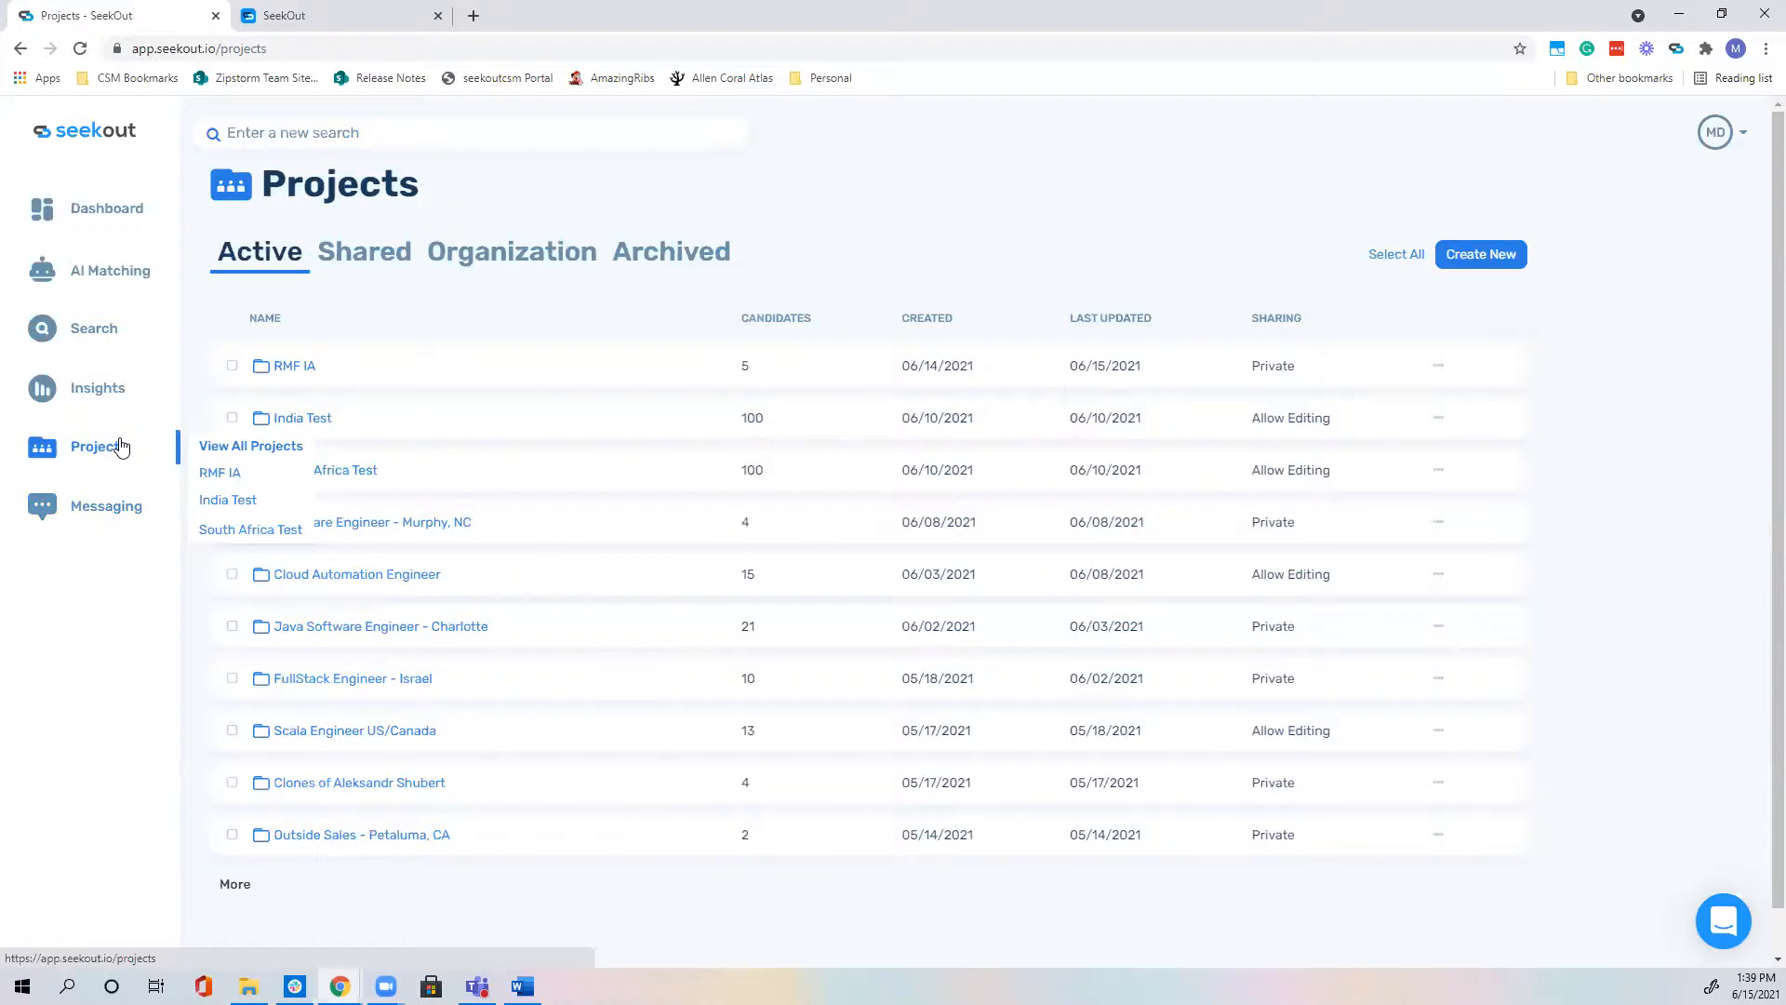
pyautogui.click(285, 367)
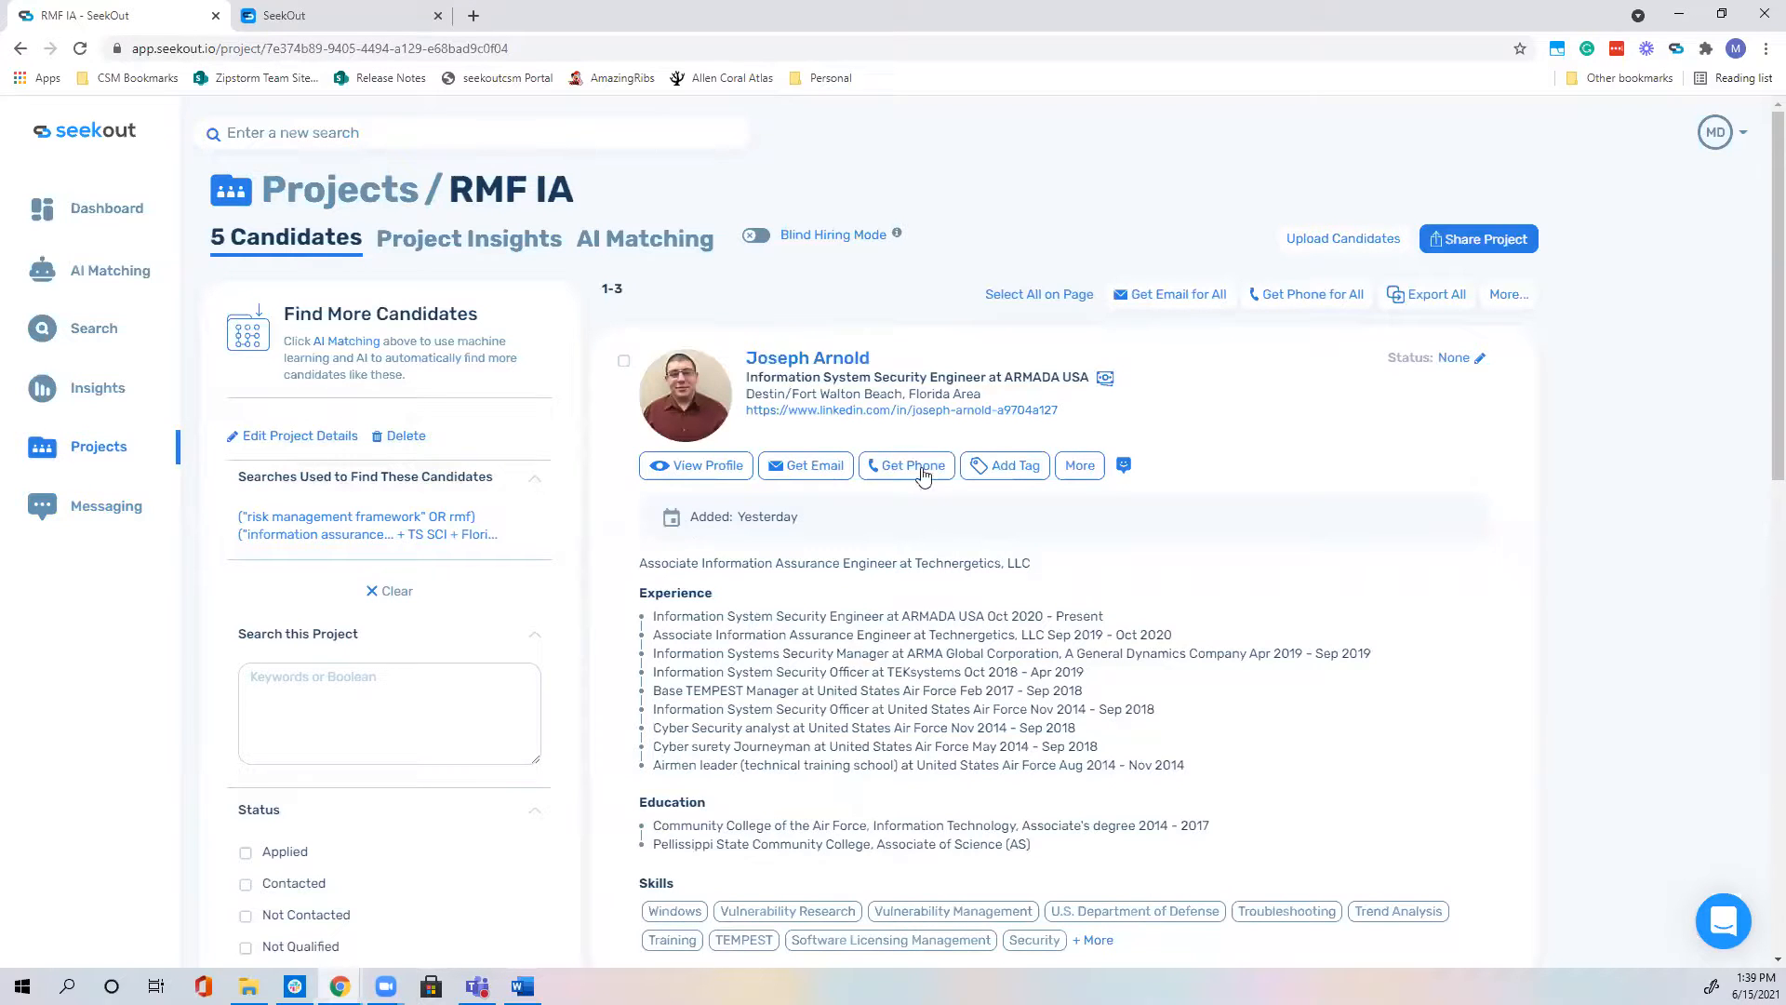
pyautogui.click(1193, 294)
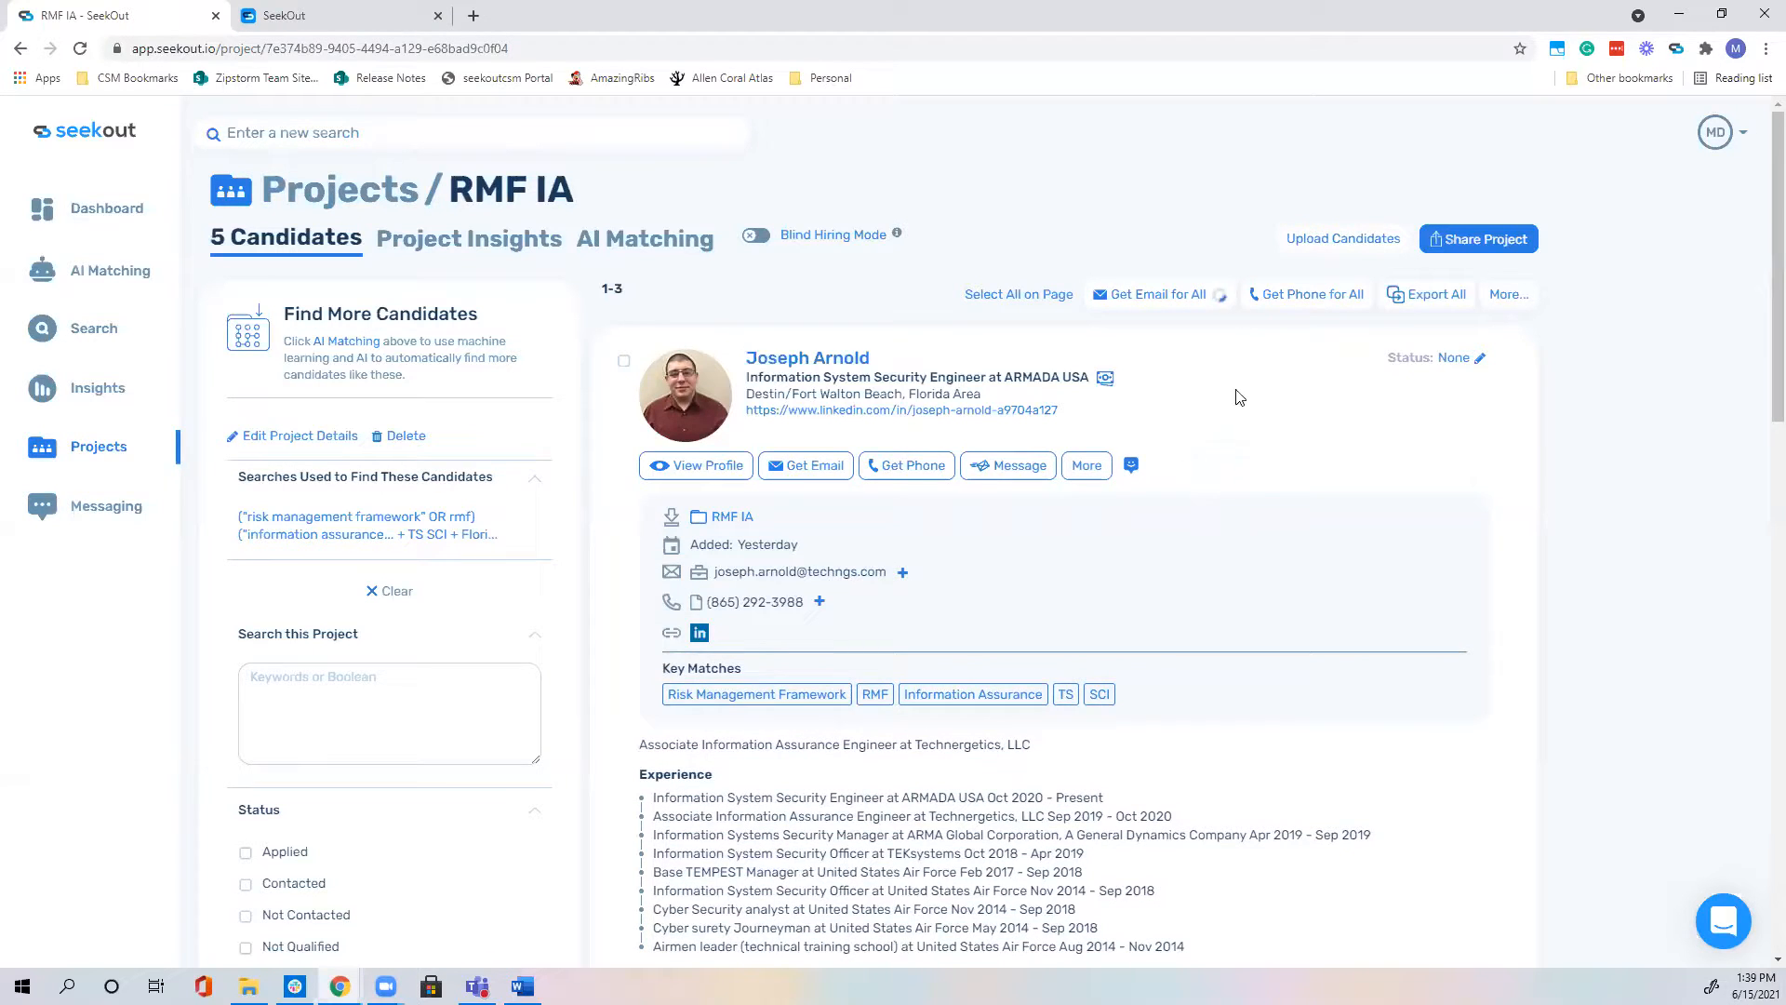
pyautogui.click(1282, 305)
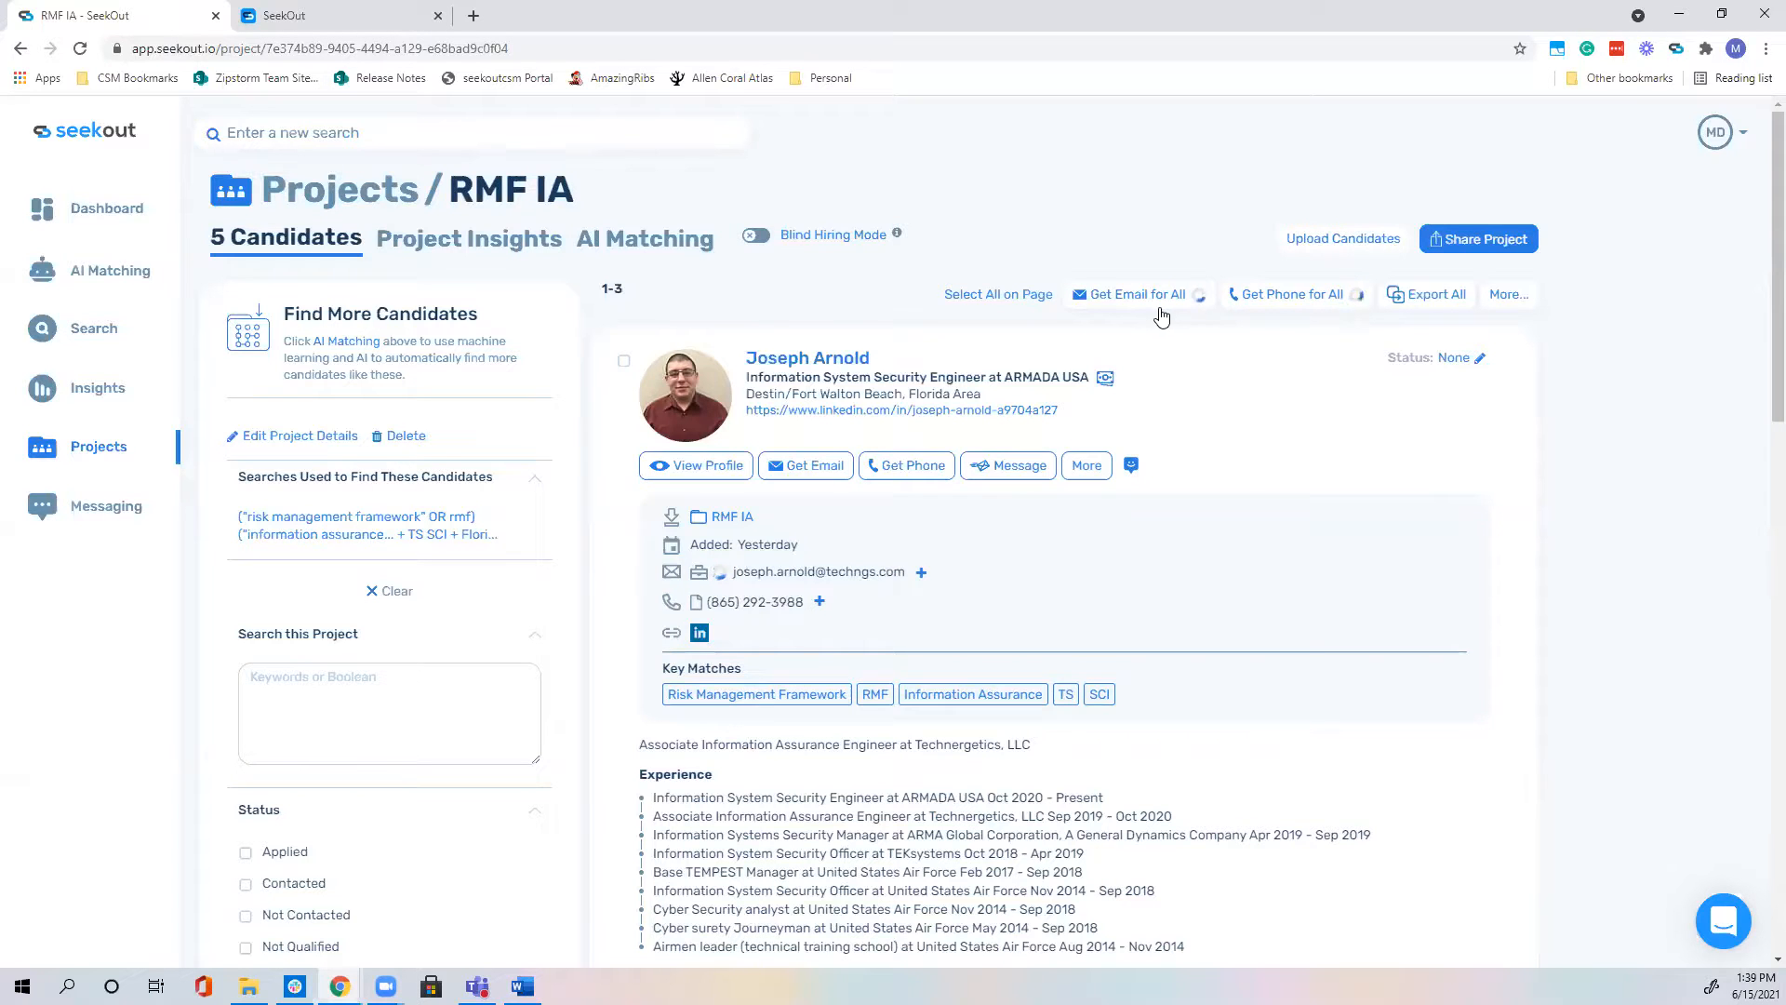
pyautogui.scroll(-10, 1213, 428)
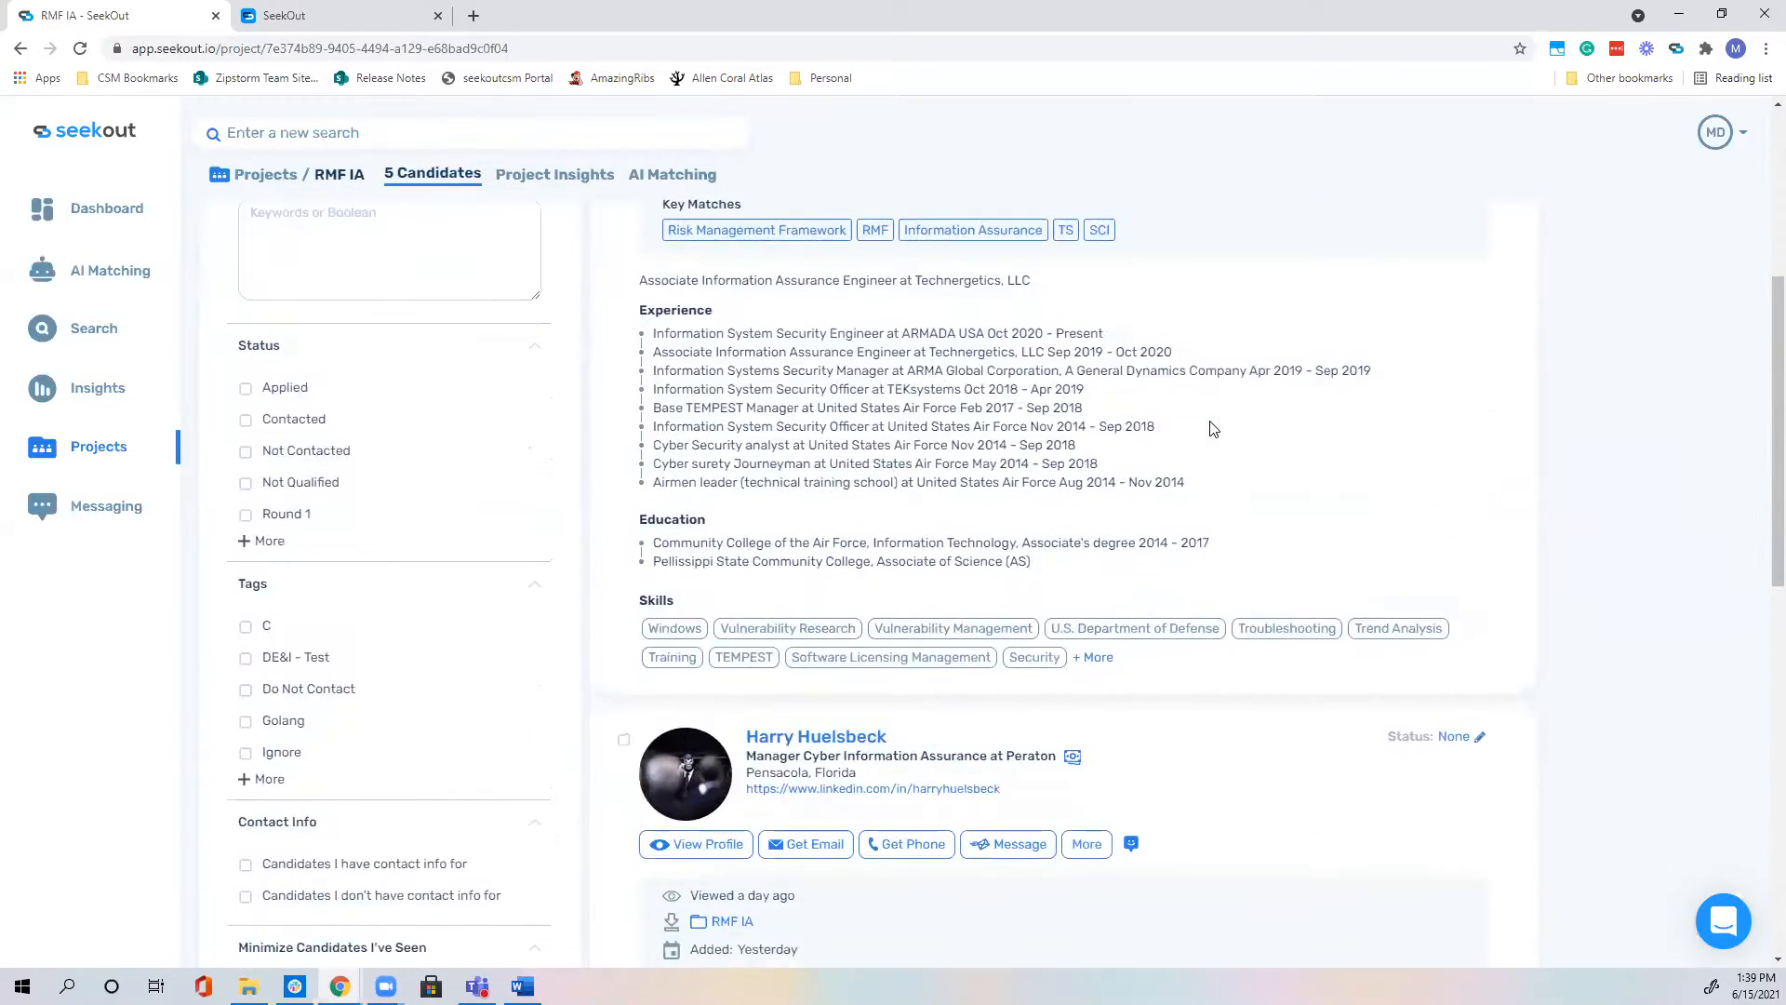
pyautogui.scroll(-2, 1213, 428)
pyautogui.moveTo(800, 326)
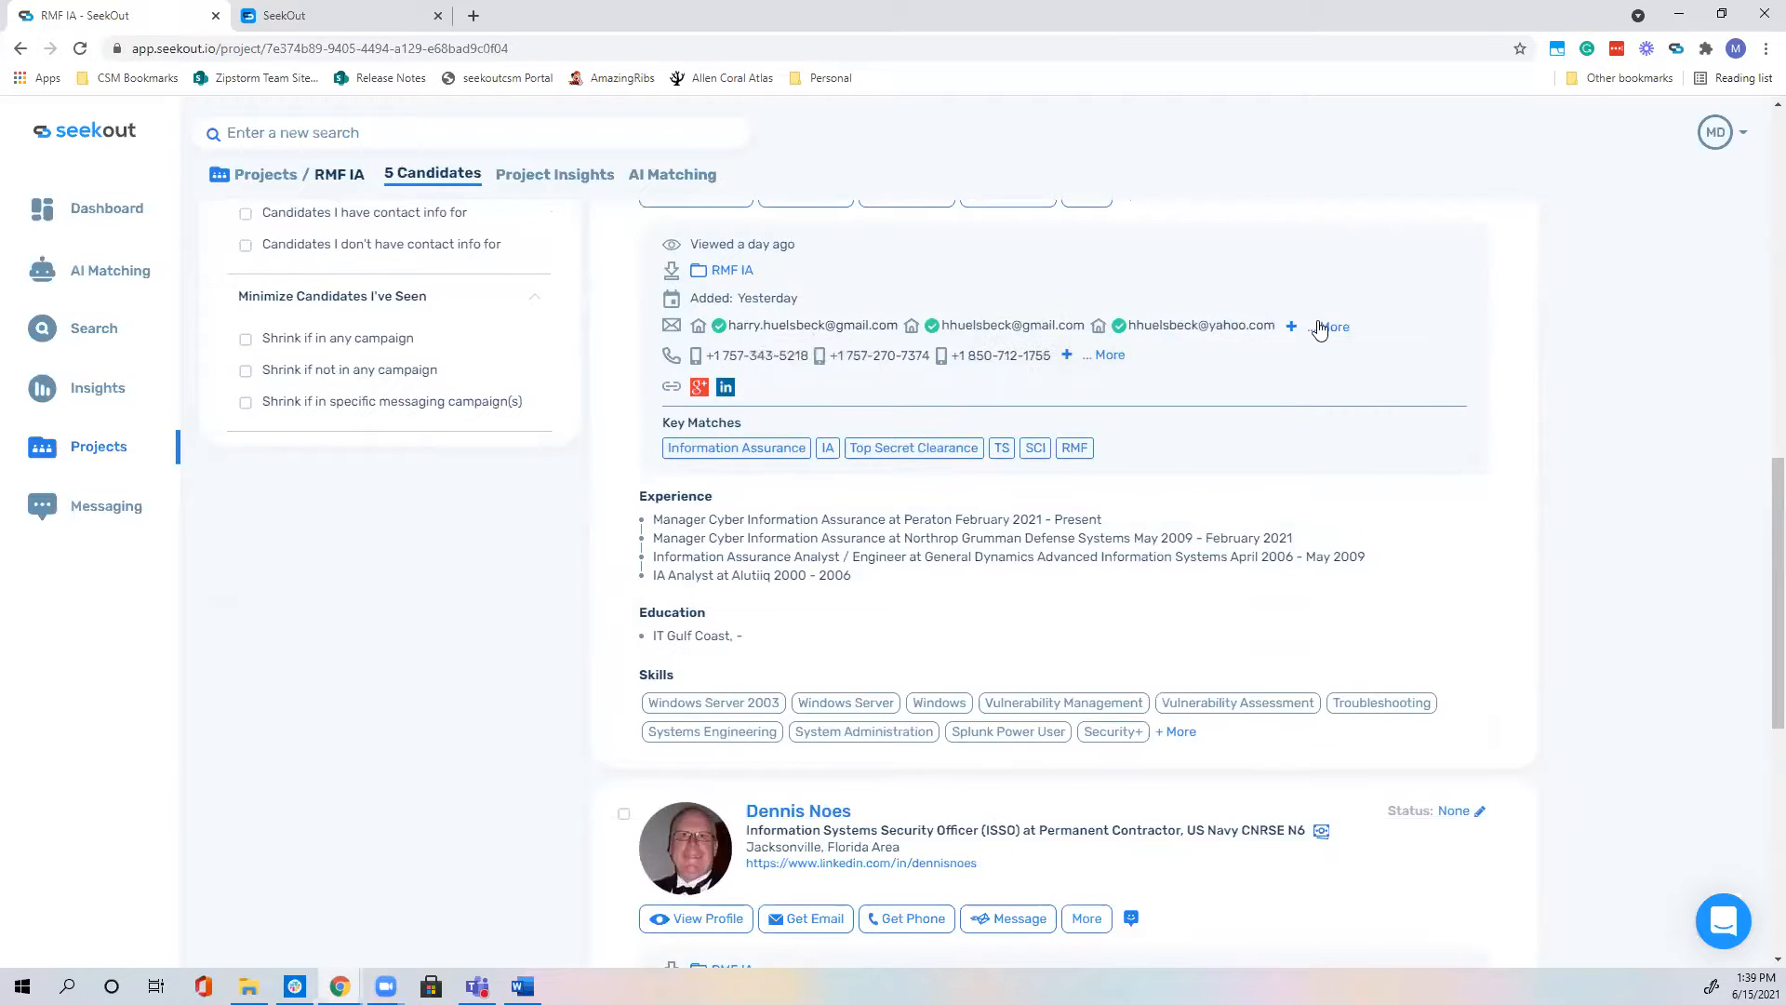
pyautogui.click(1326, 326)
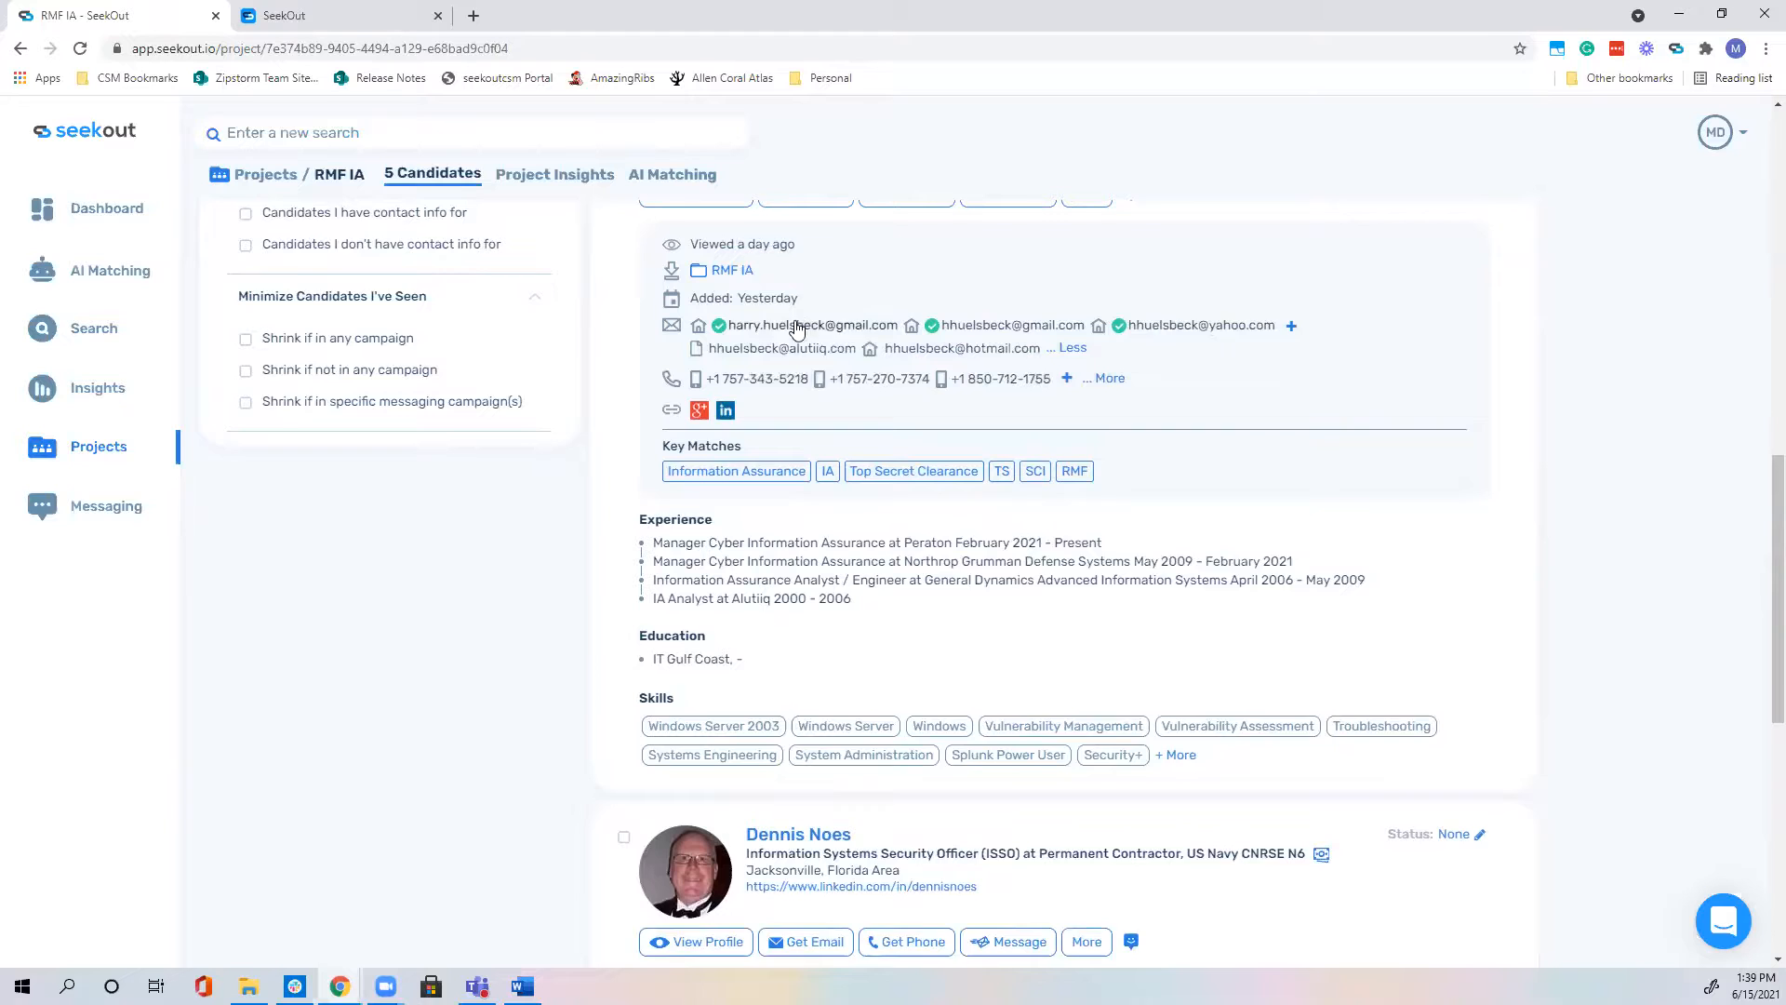
pyautogui.moveTo(800, 327)
pyautogui.scroll(1, 800, 330)
pyautogui.scroll(1, 815, 429)
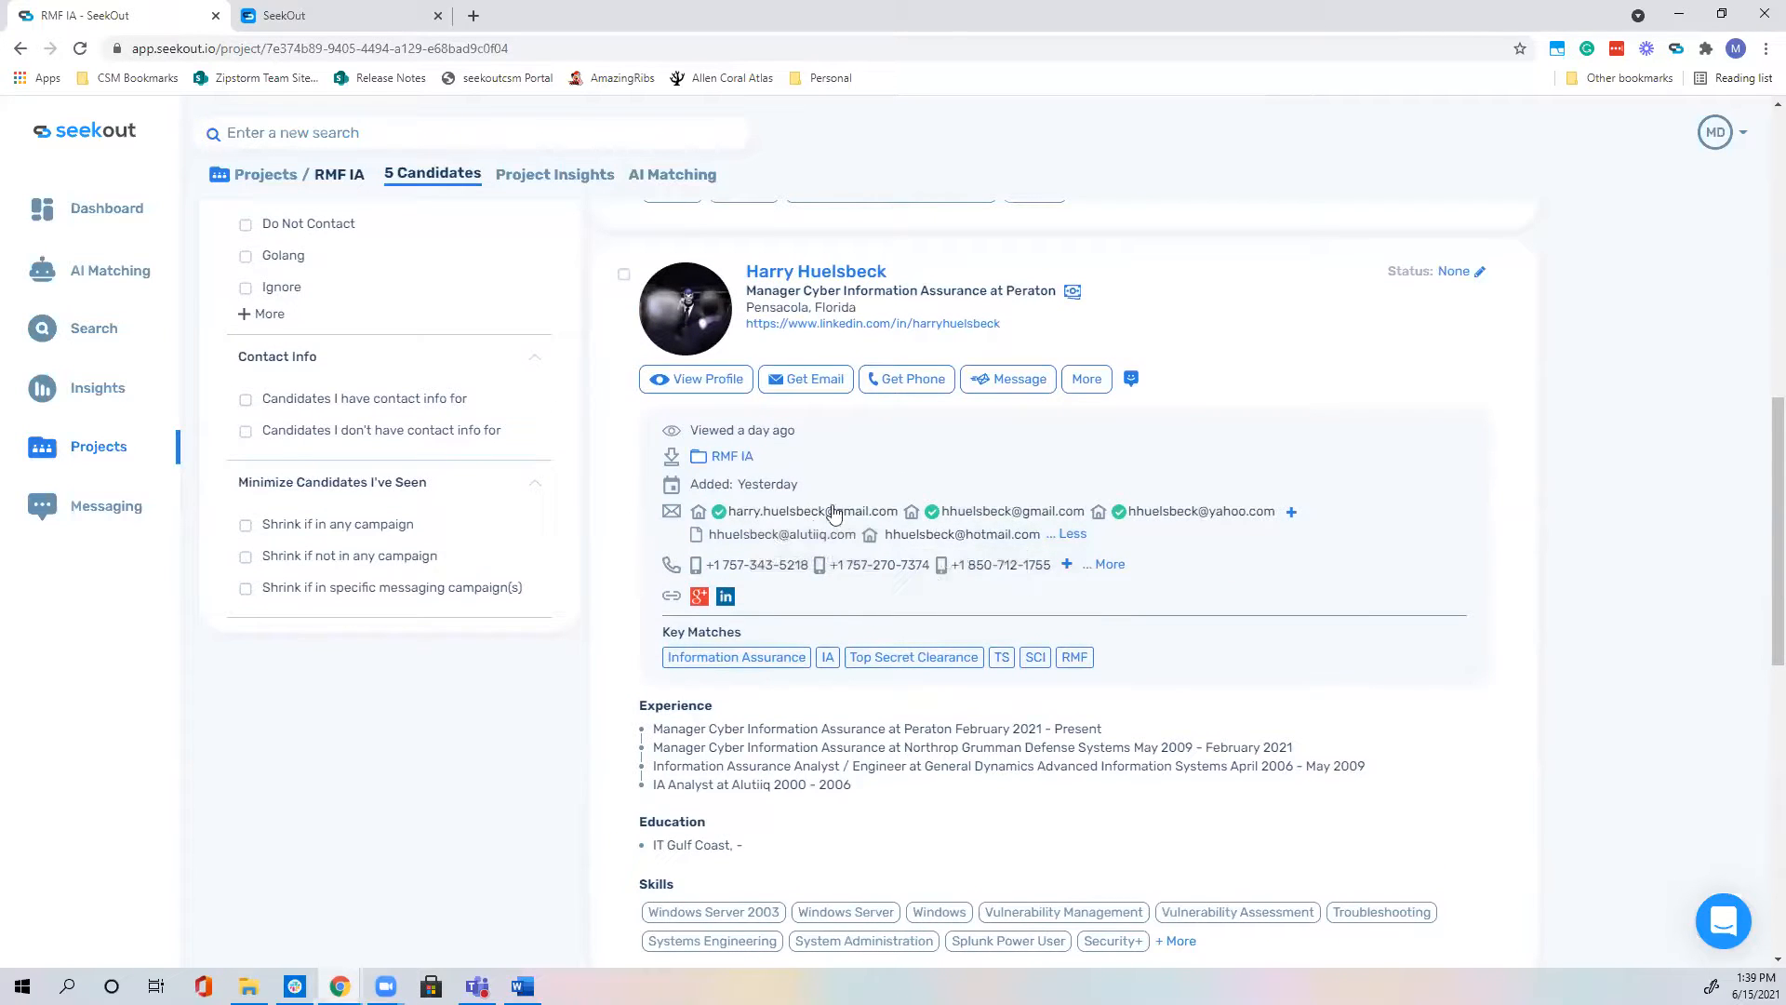
pyautogui.moveTo(784, 516)
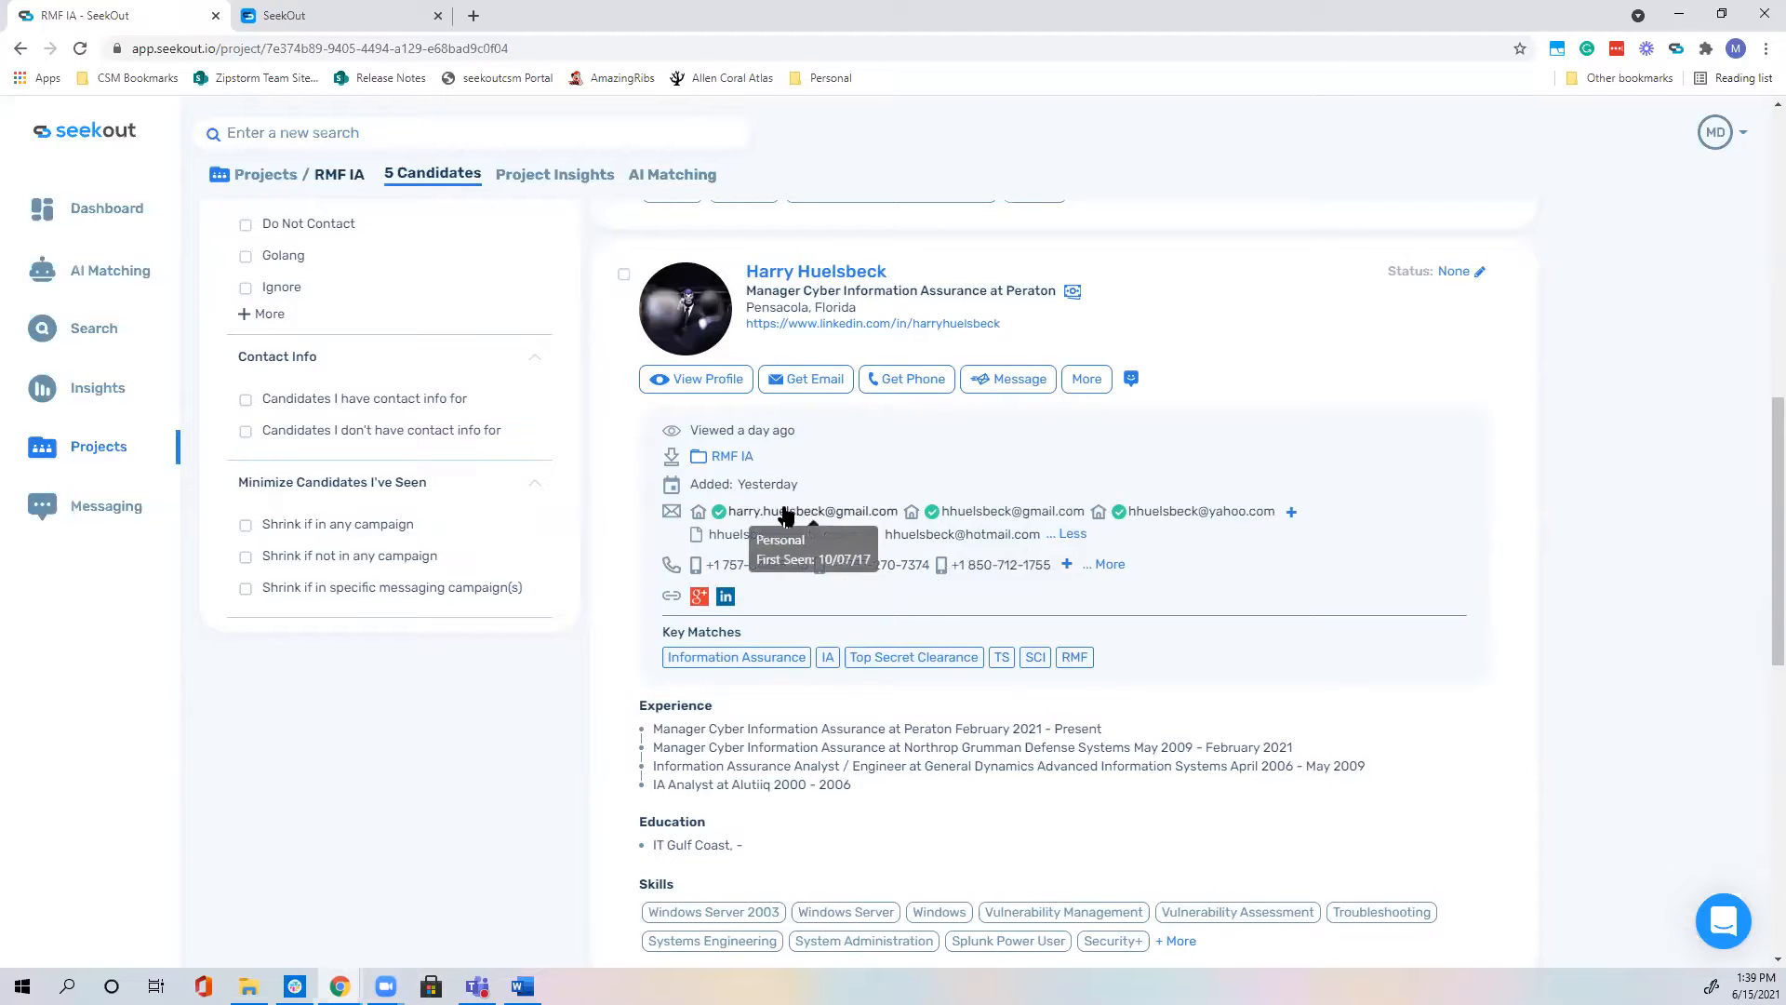
pyautogui.click(785, 515)
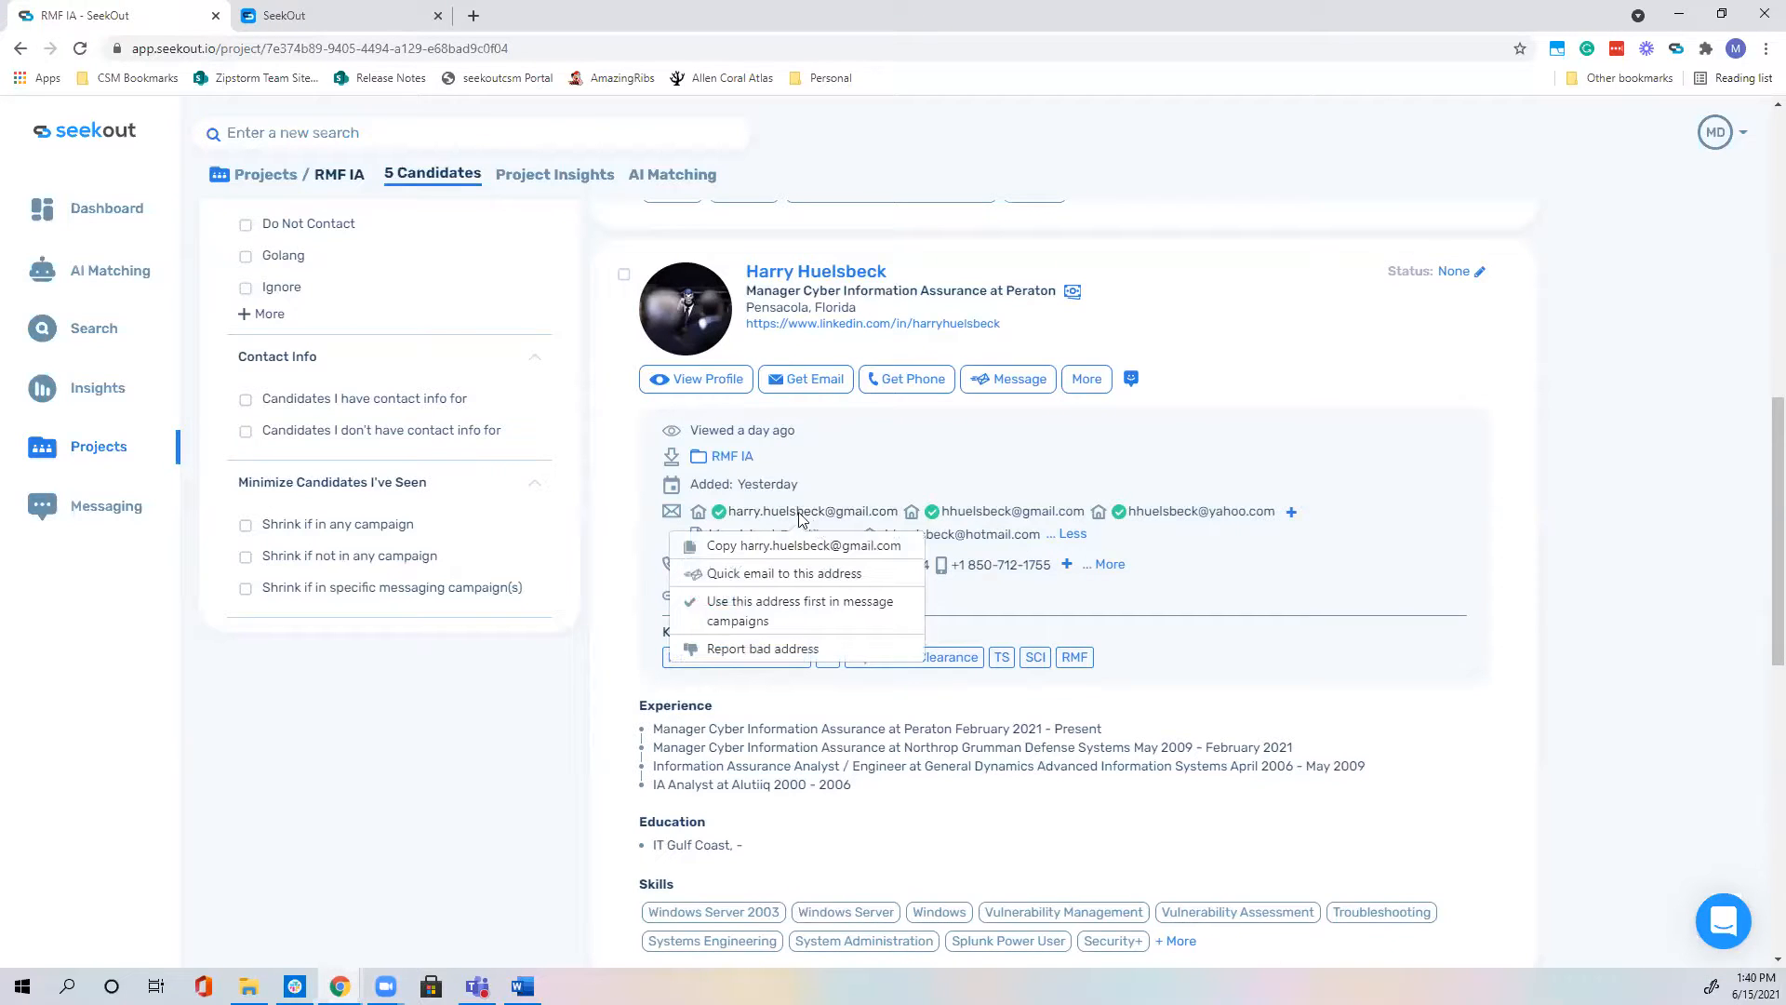
pyautogui.click(766, 517)
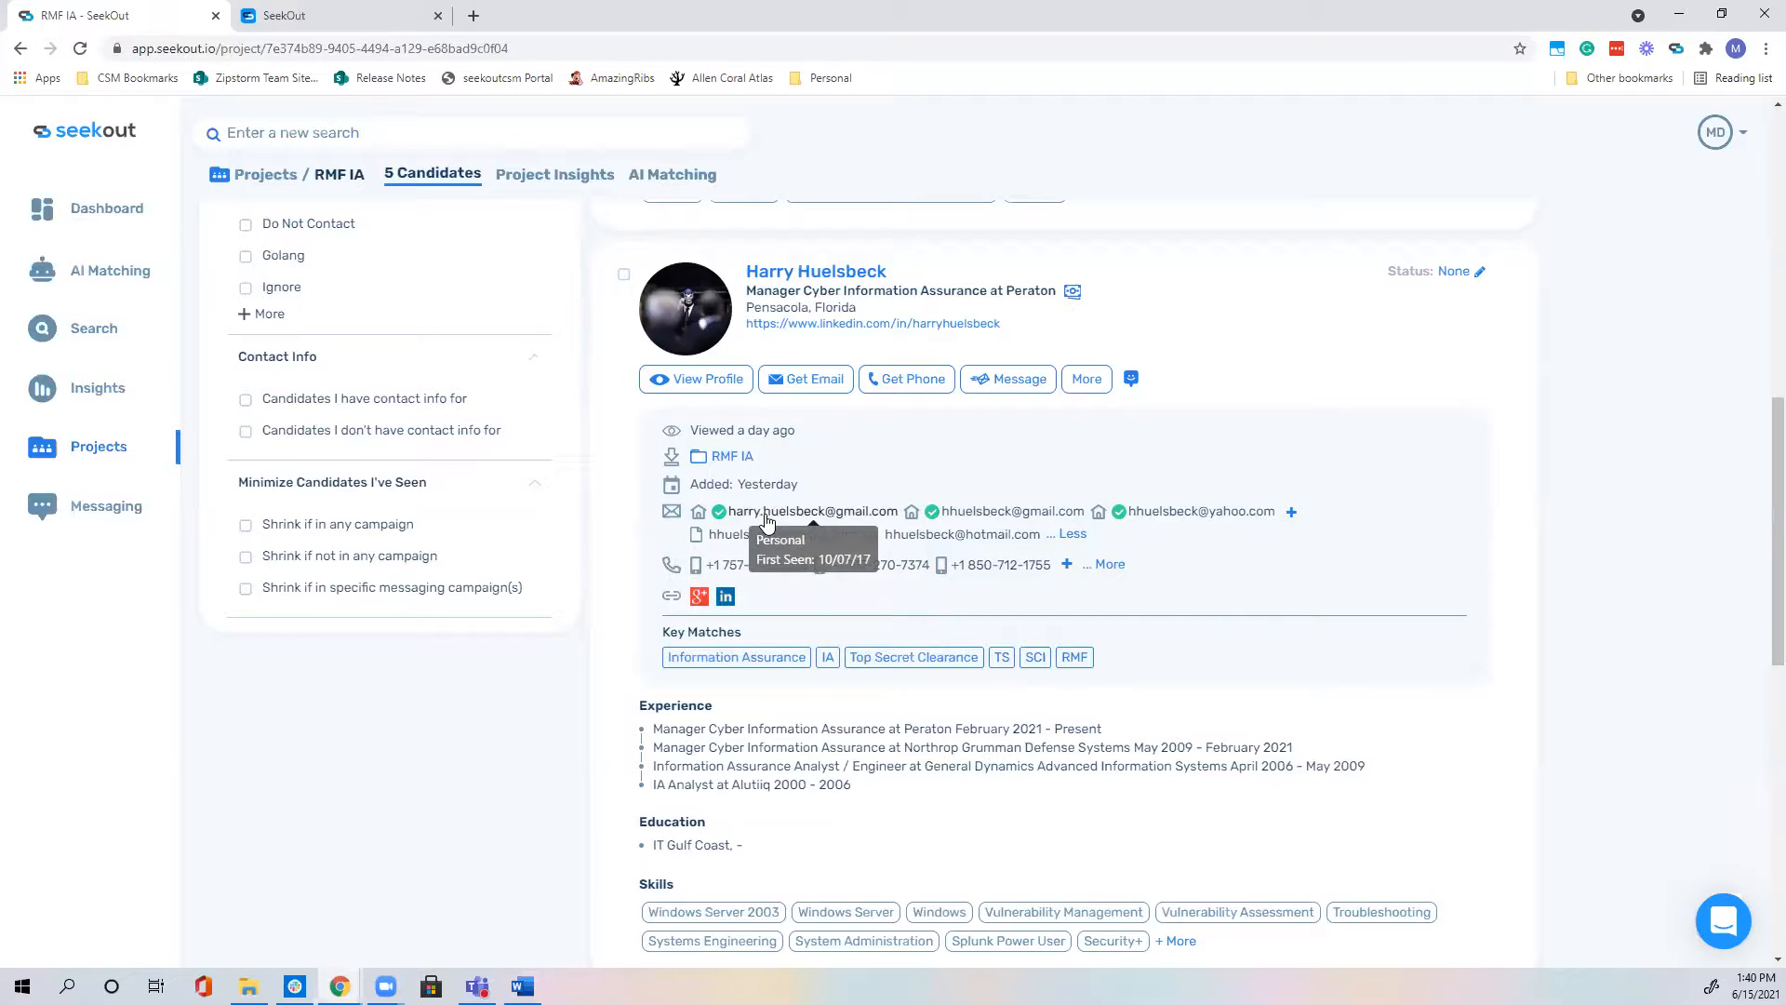
pyautogui.click(1009, 518)
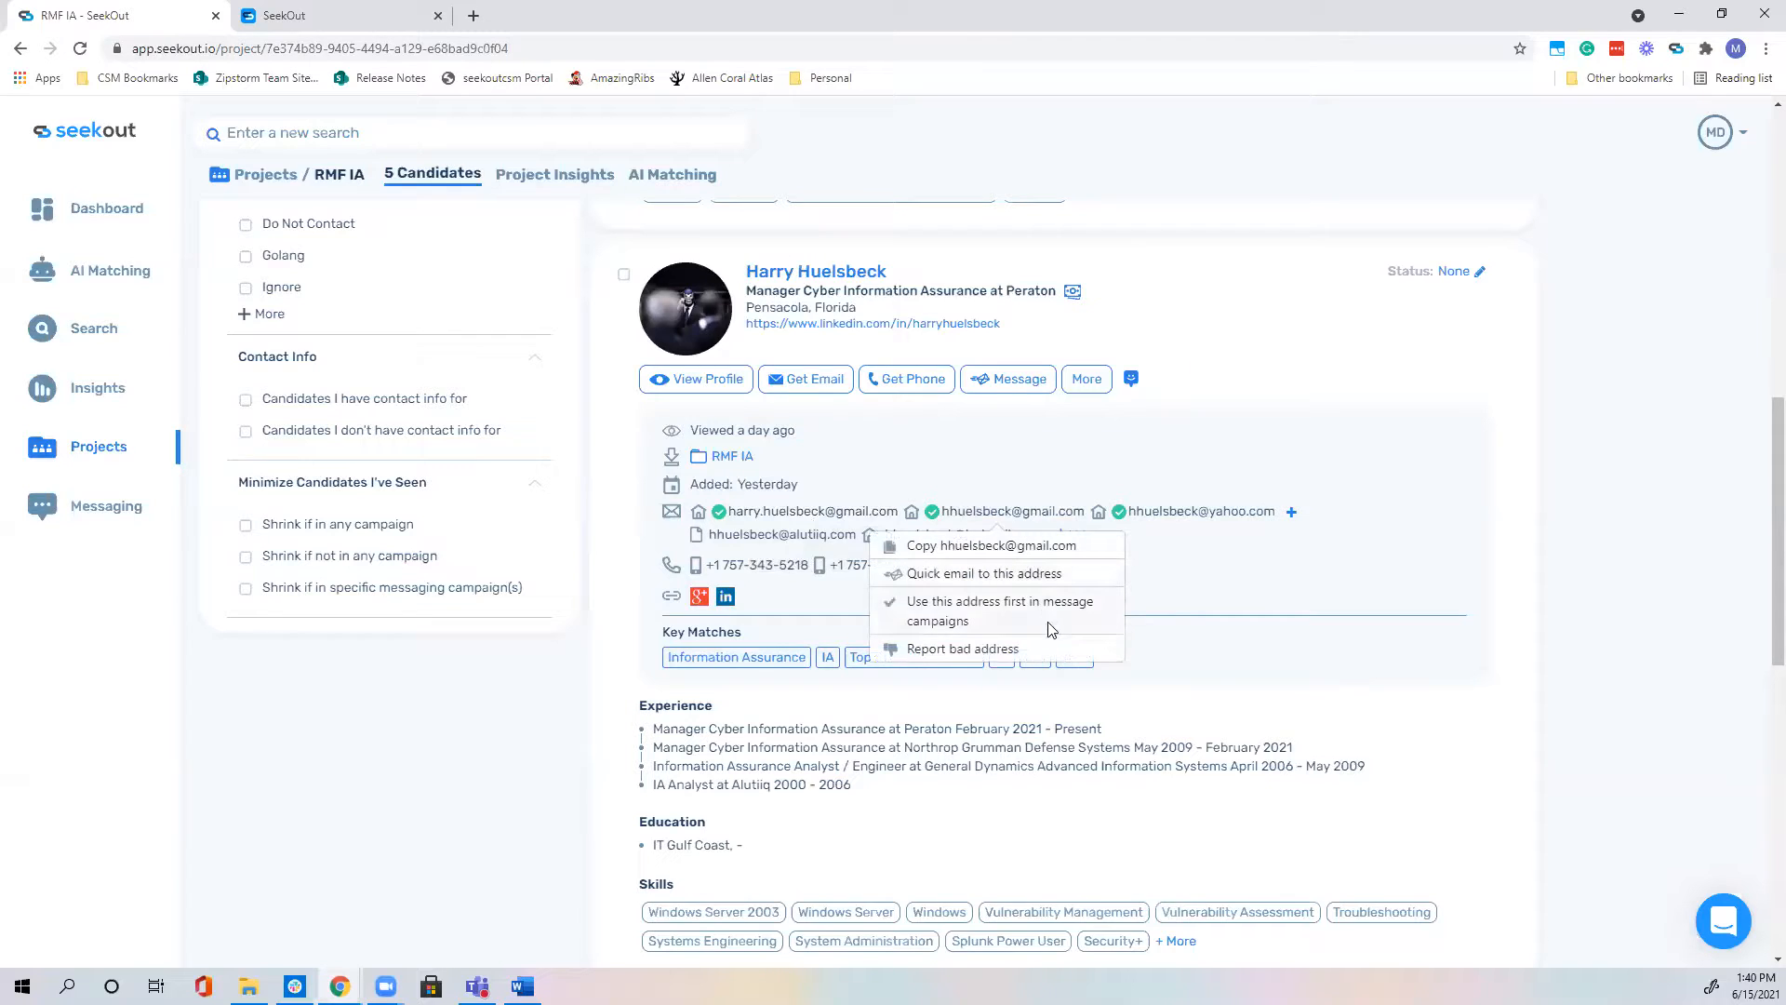
pyautogui.click(949, 614)
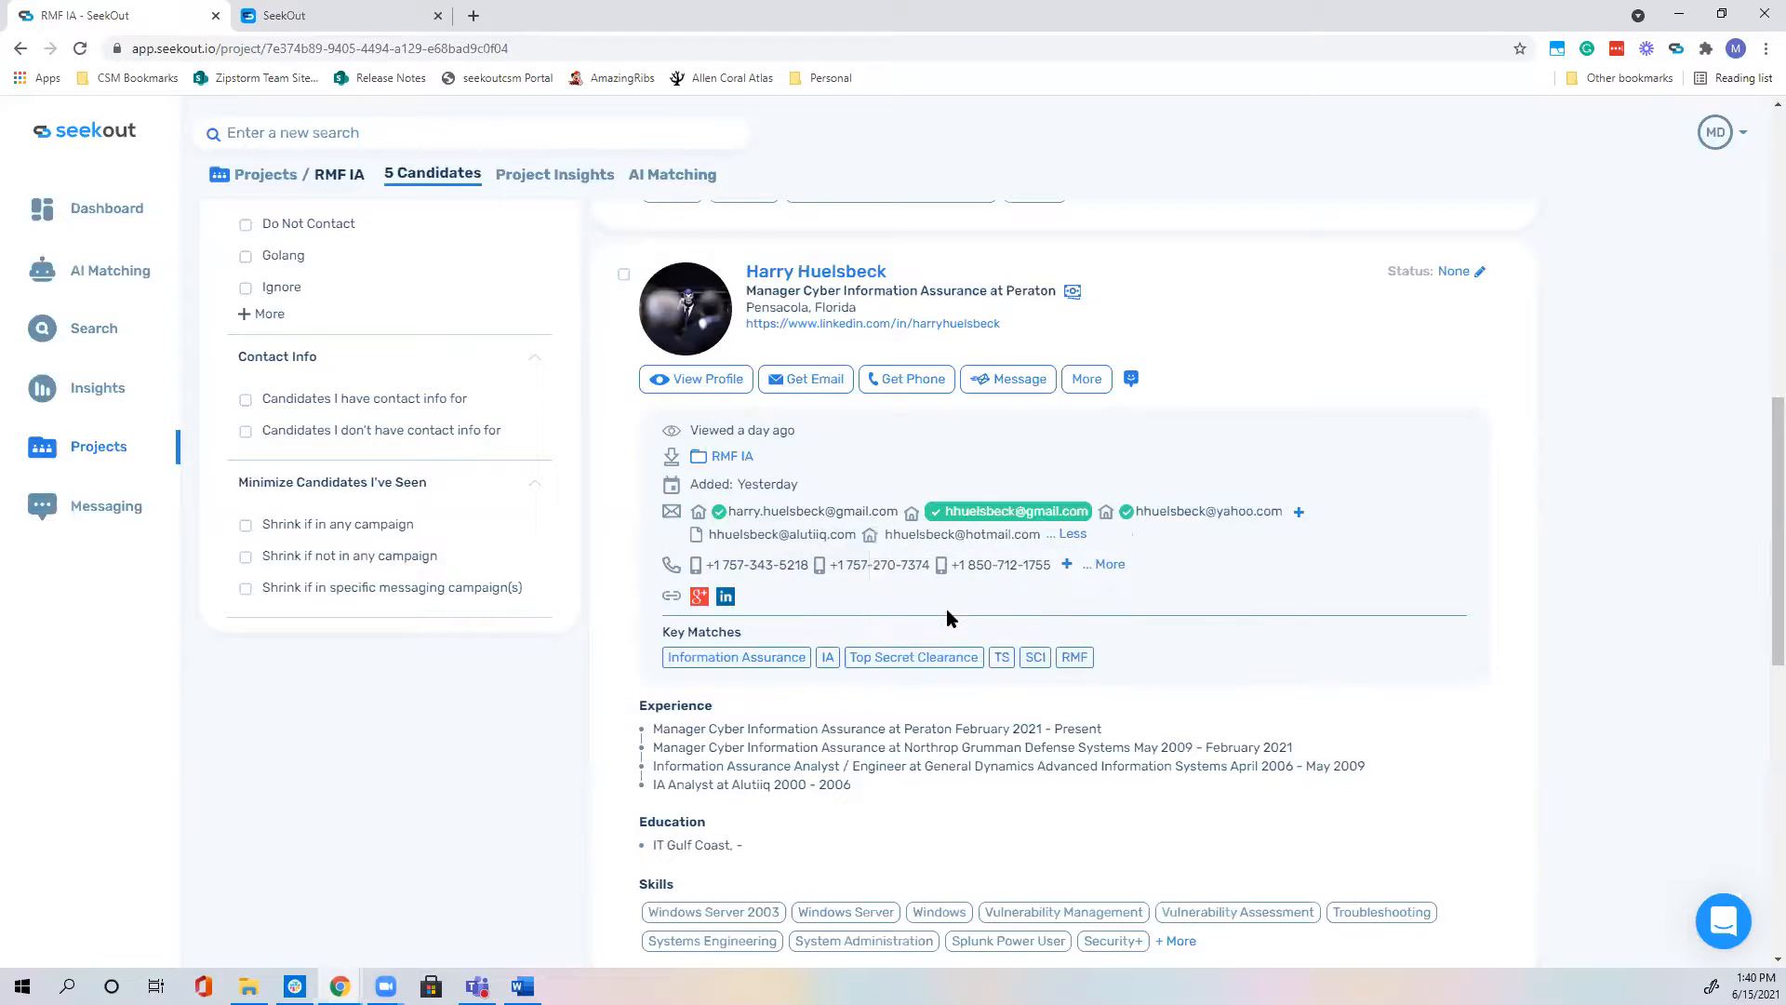
pyautogui.click(1030, 516)
pyautogui.click(1007, 616)
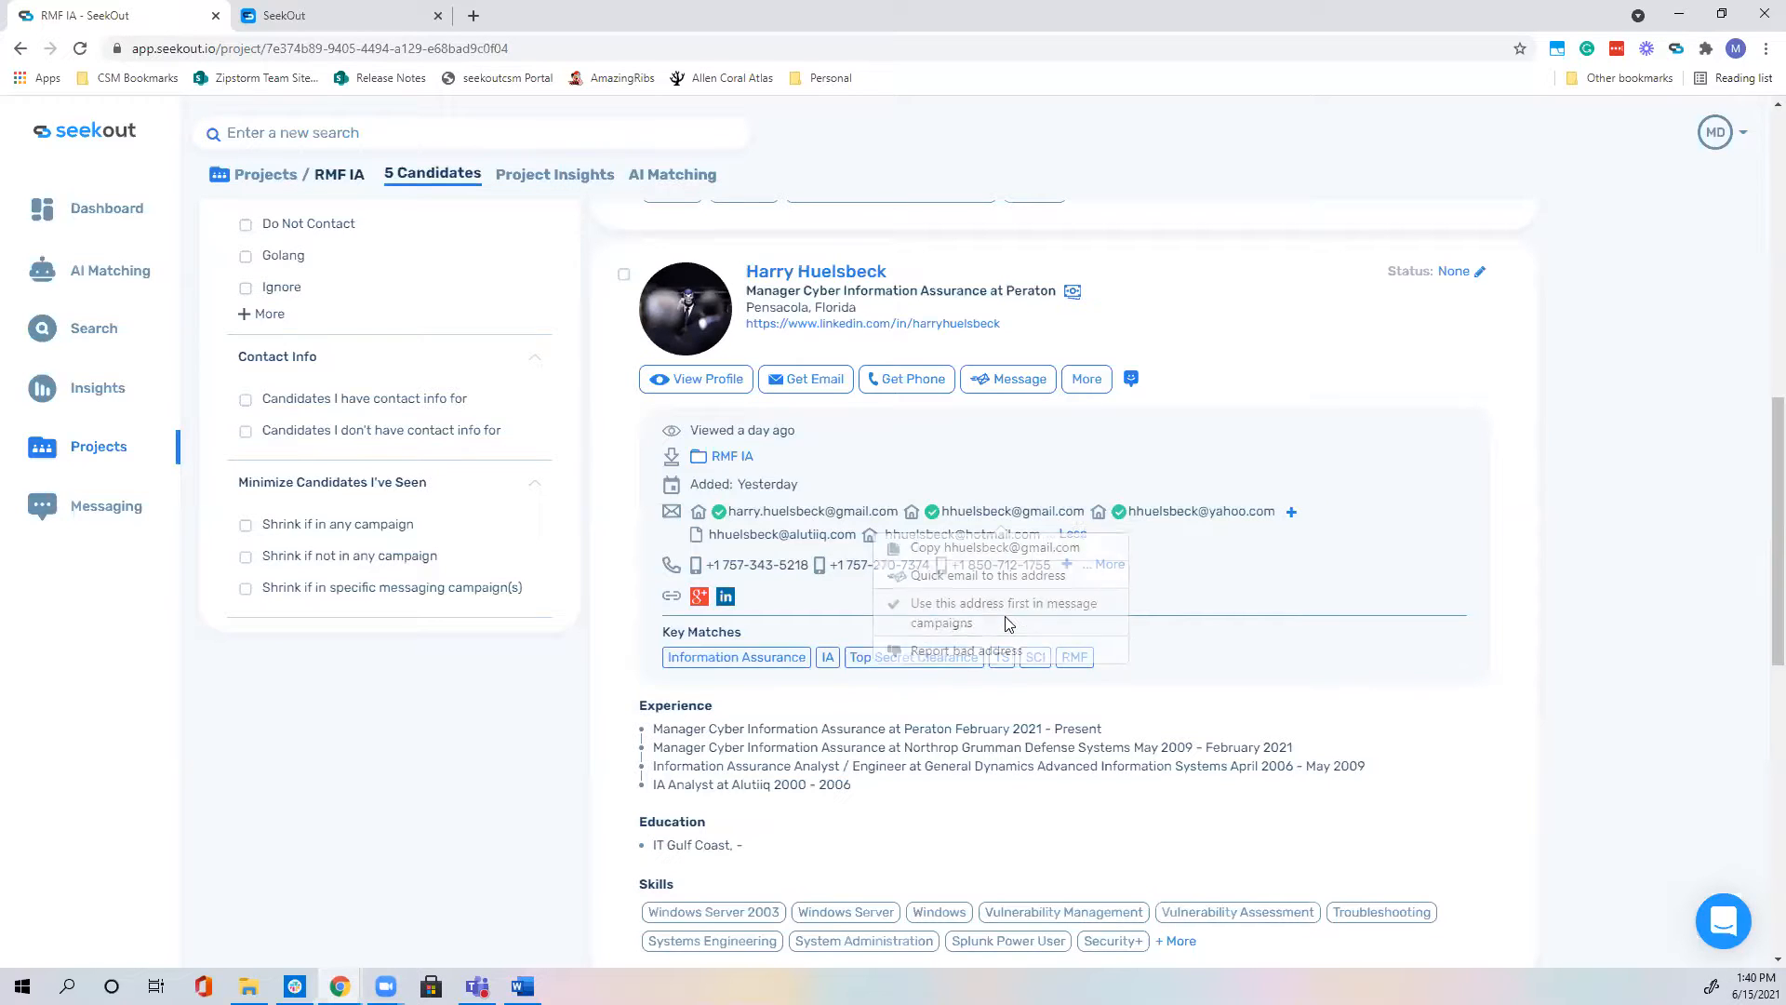
pyautogui.click(828, 515)
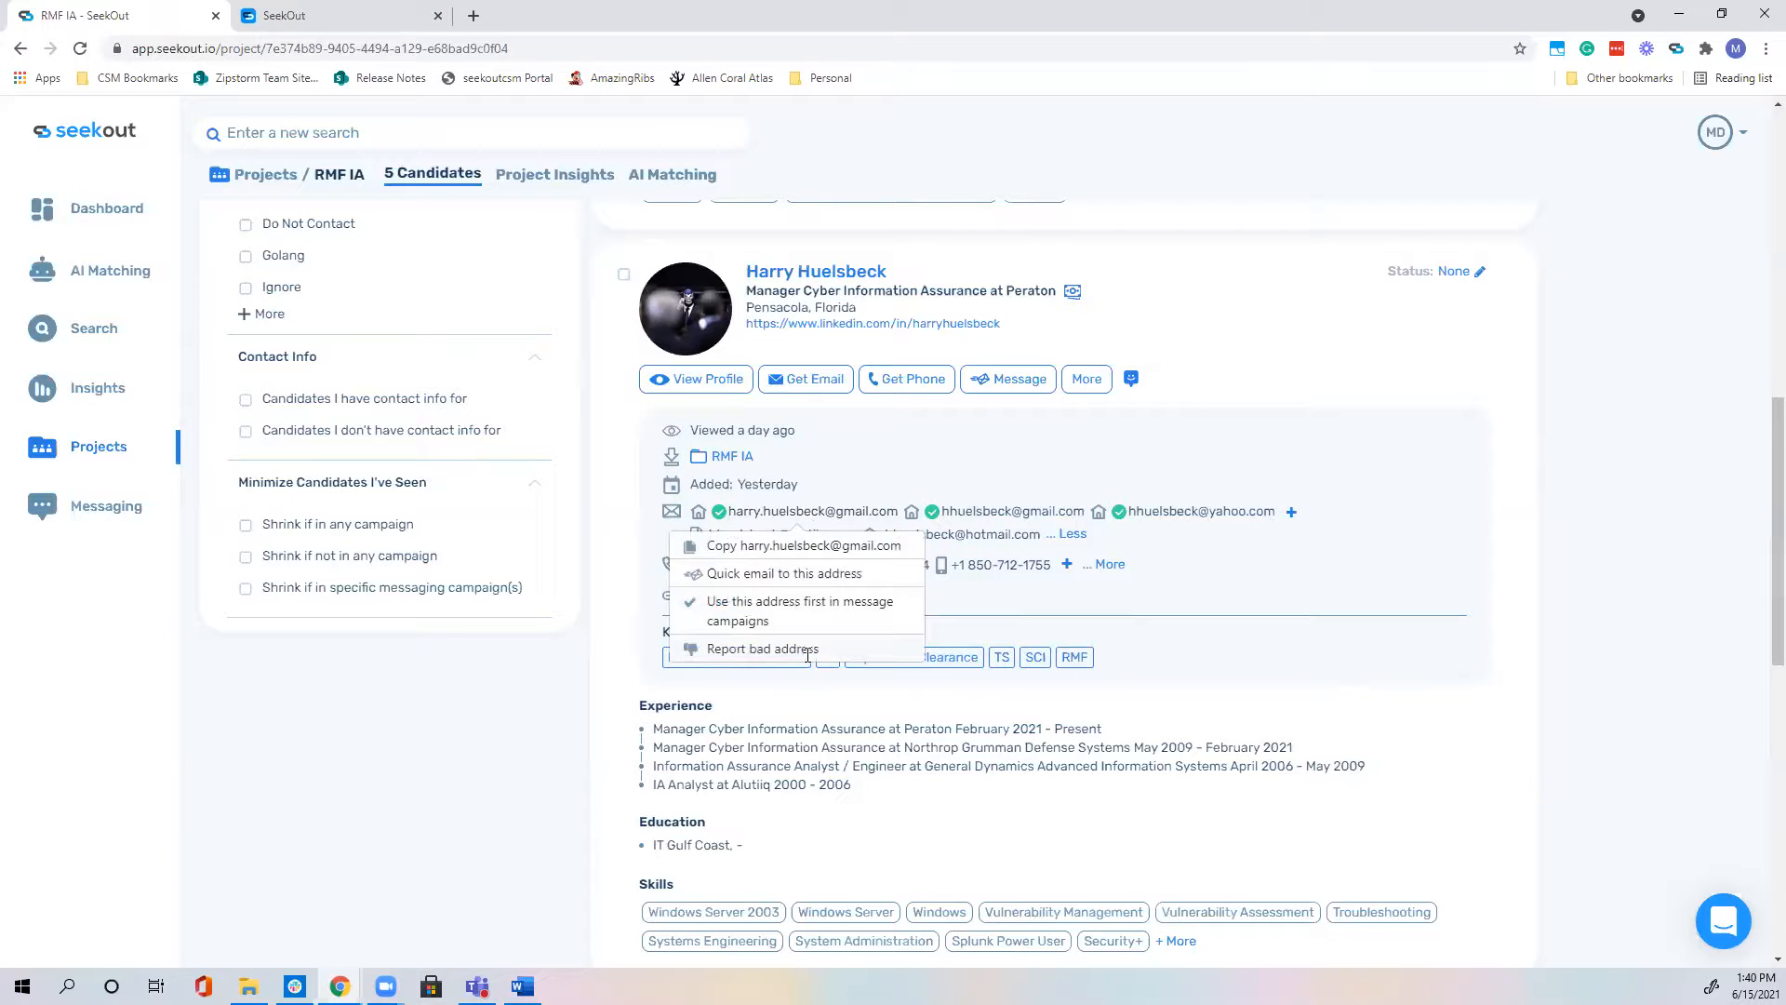
pyautogui.click(1432, 604)
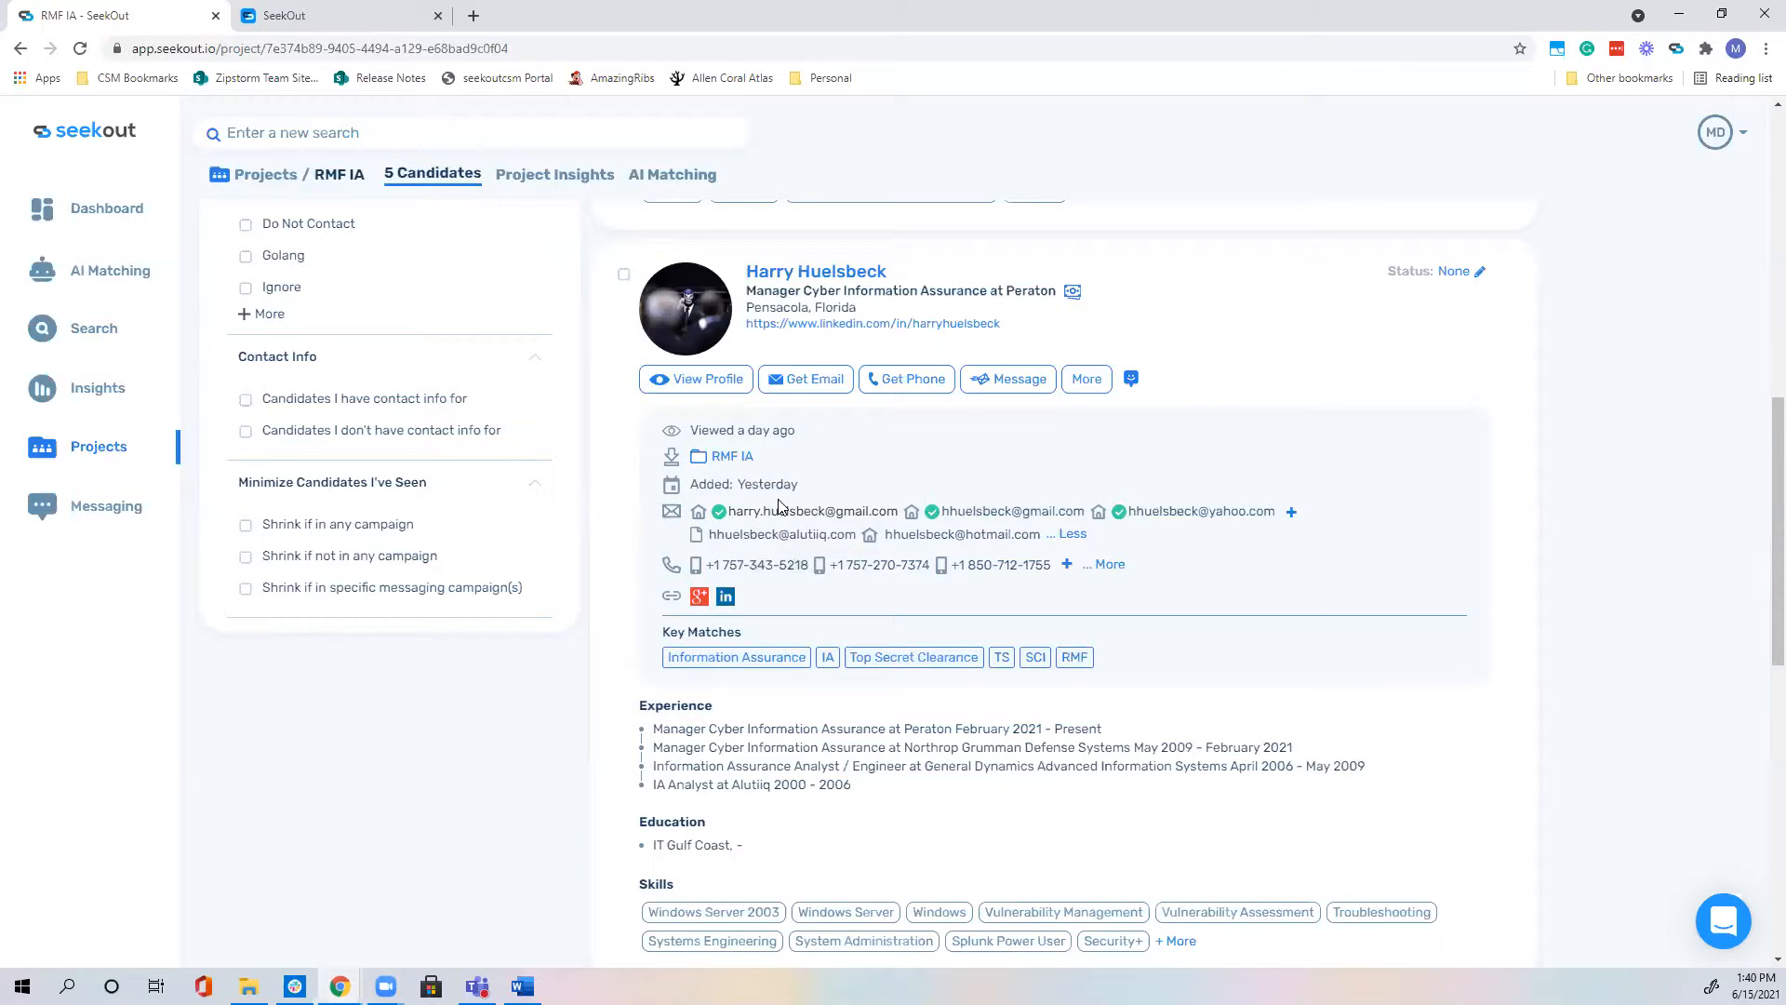
pyautogui.scroll(-3, 744, 516)
pyautogui.scroll(-7, 779, 507)
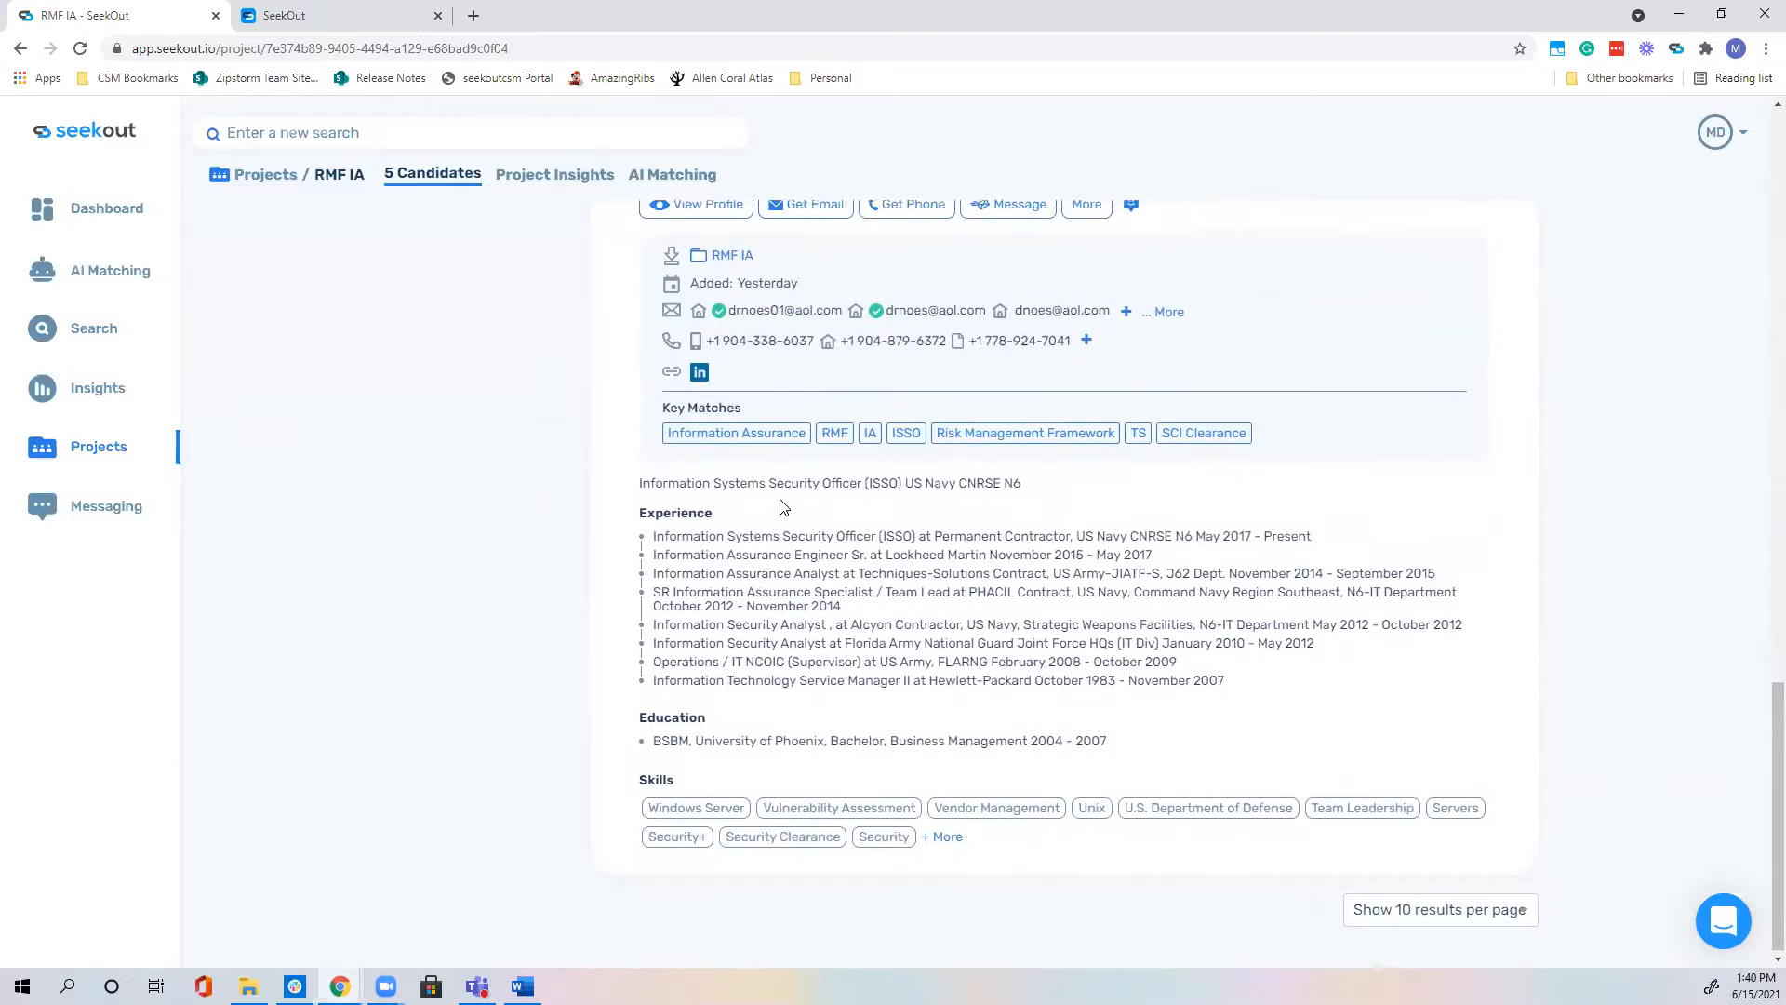
pyautogui.scroll(8, 779, 507)
pyautogui.scroll(15, 781, 502)
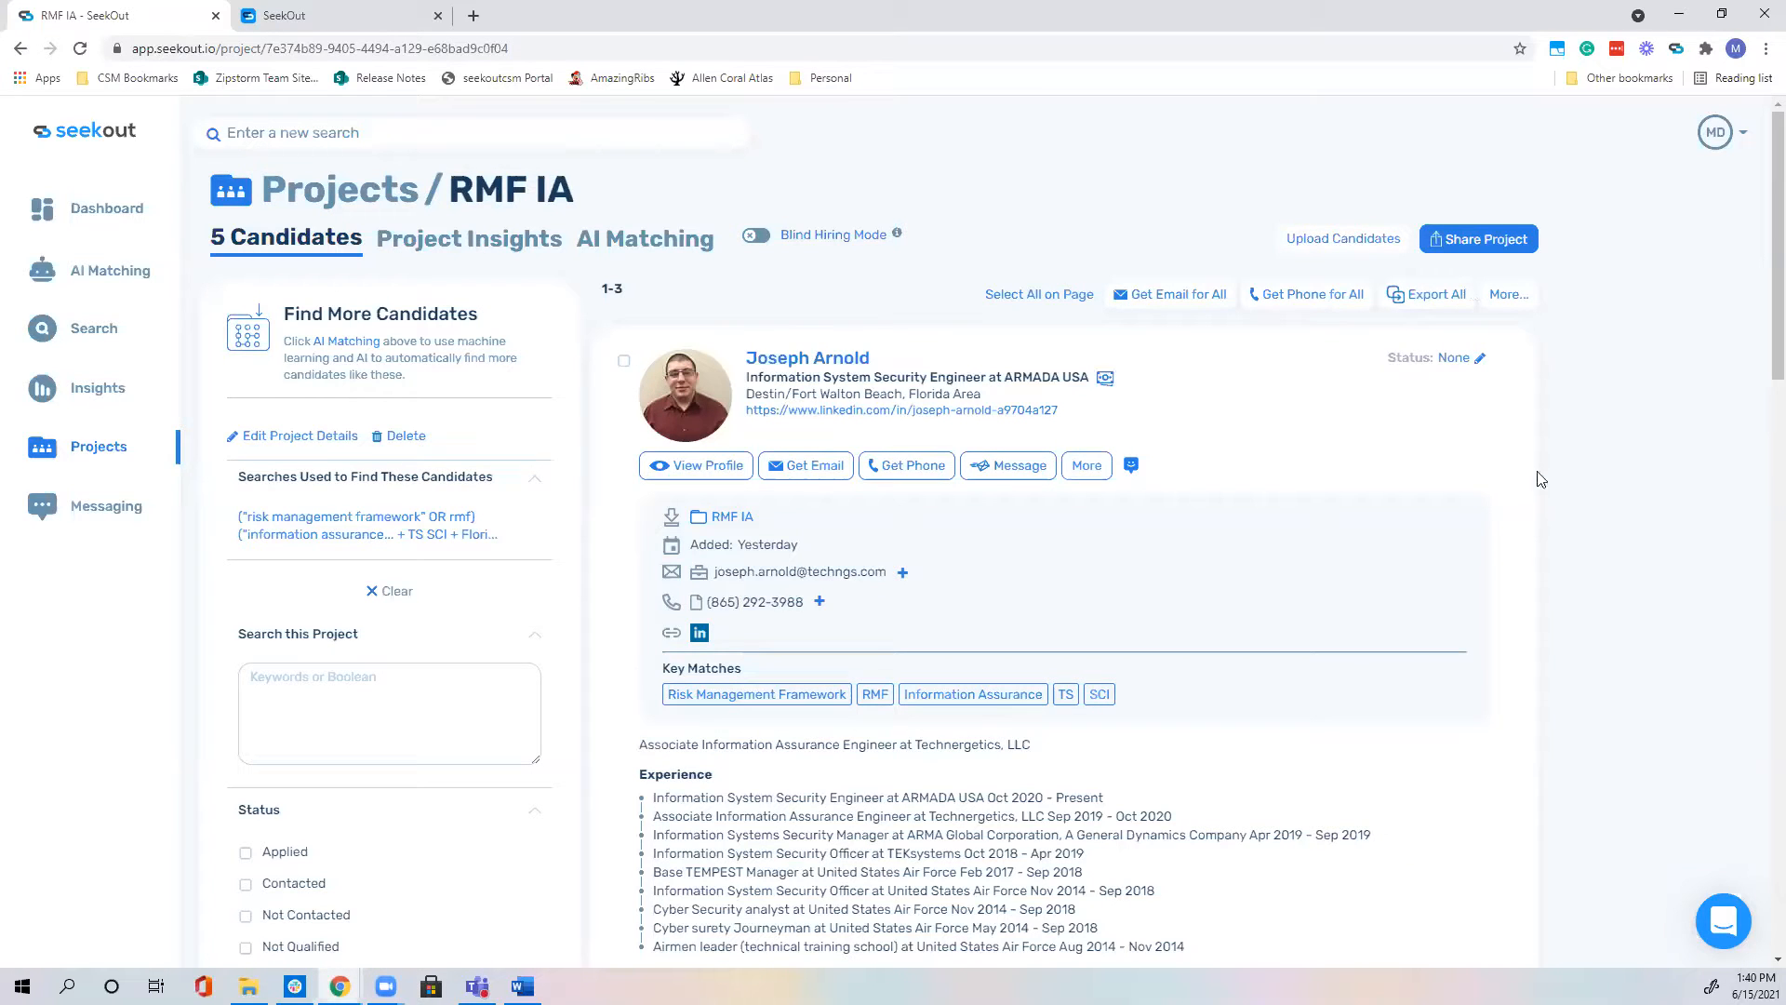
# Step: Try selecting the first two candidates for an action, then clear the selection
pyautogui.click(1517, 299)
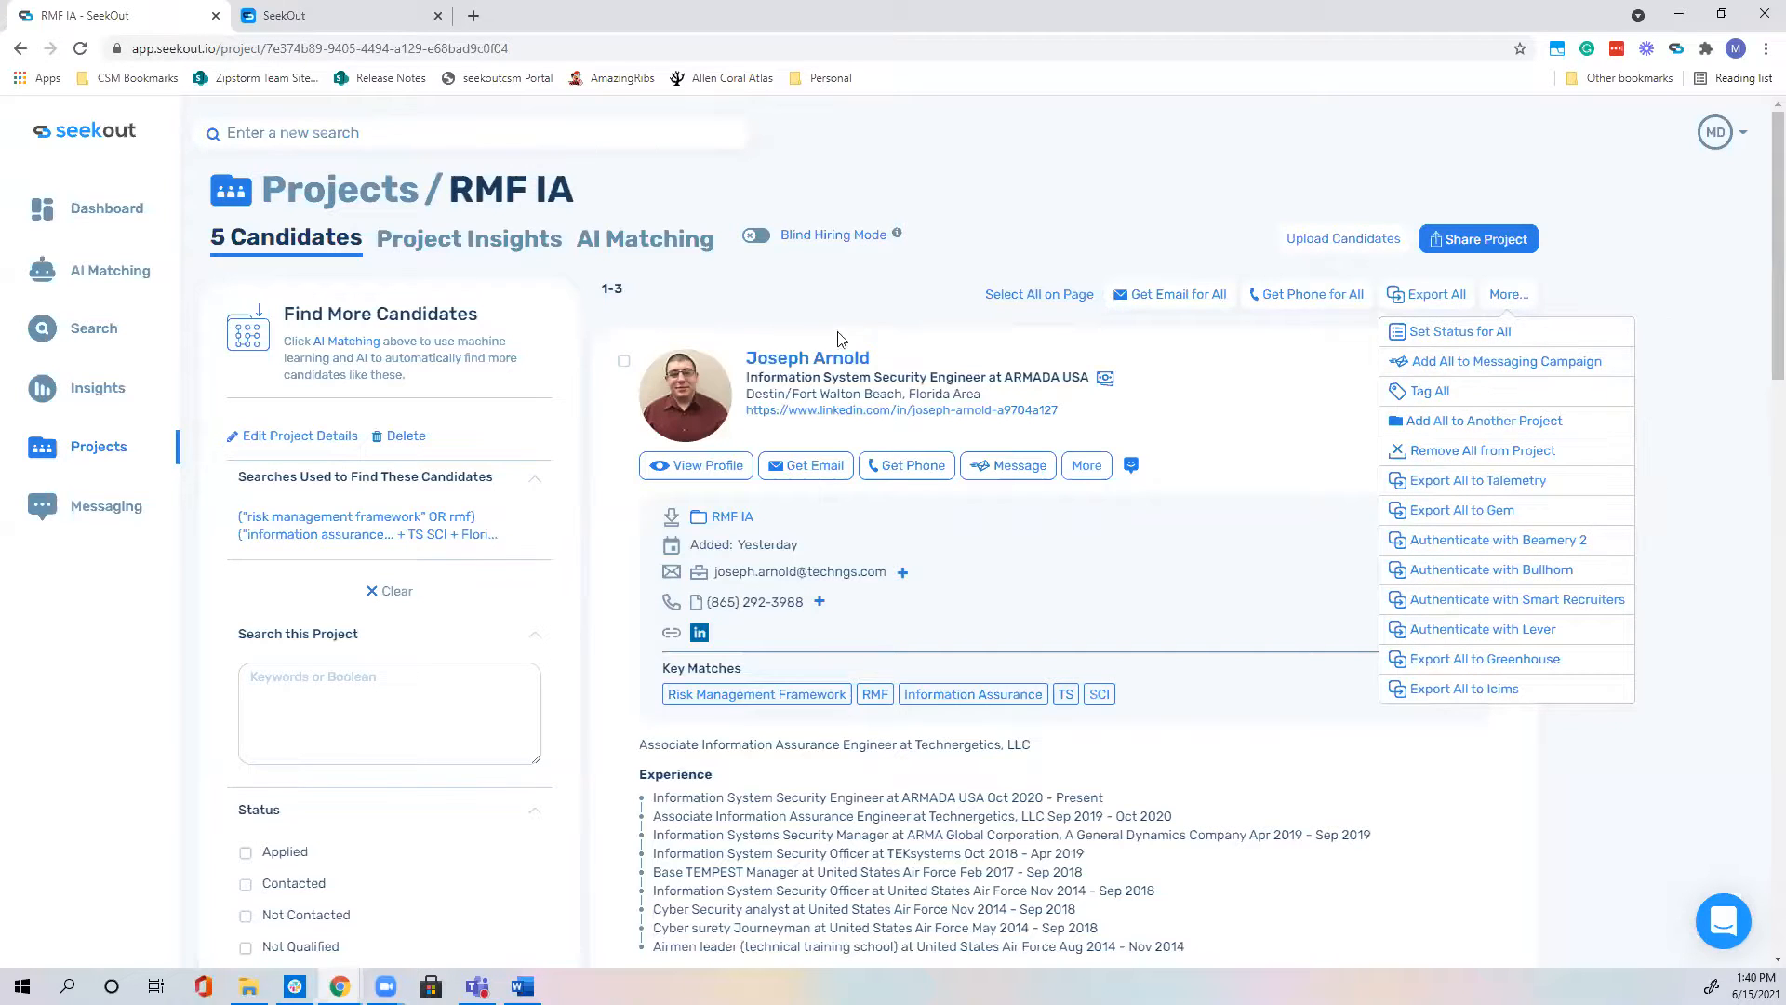
pyautogui.click(623, 362)
pyautogui.scroll(-7, 623, 368)
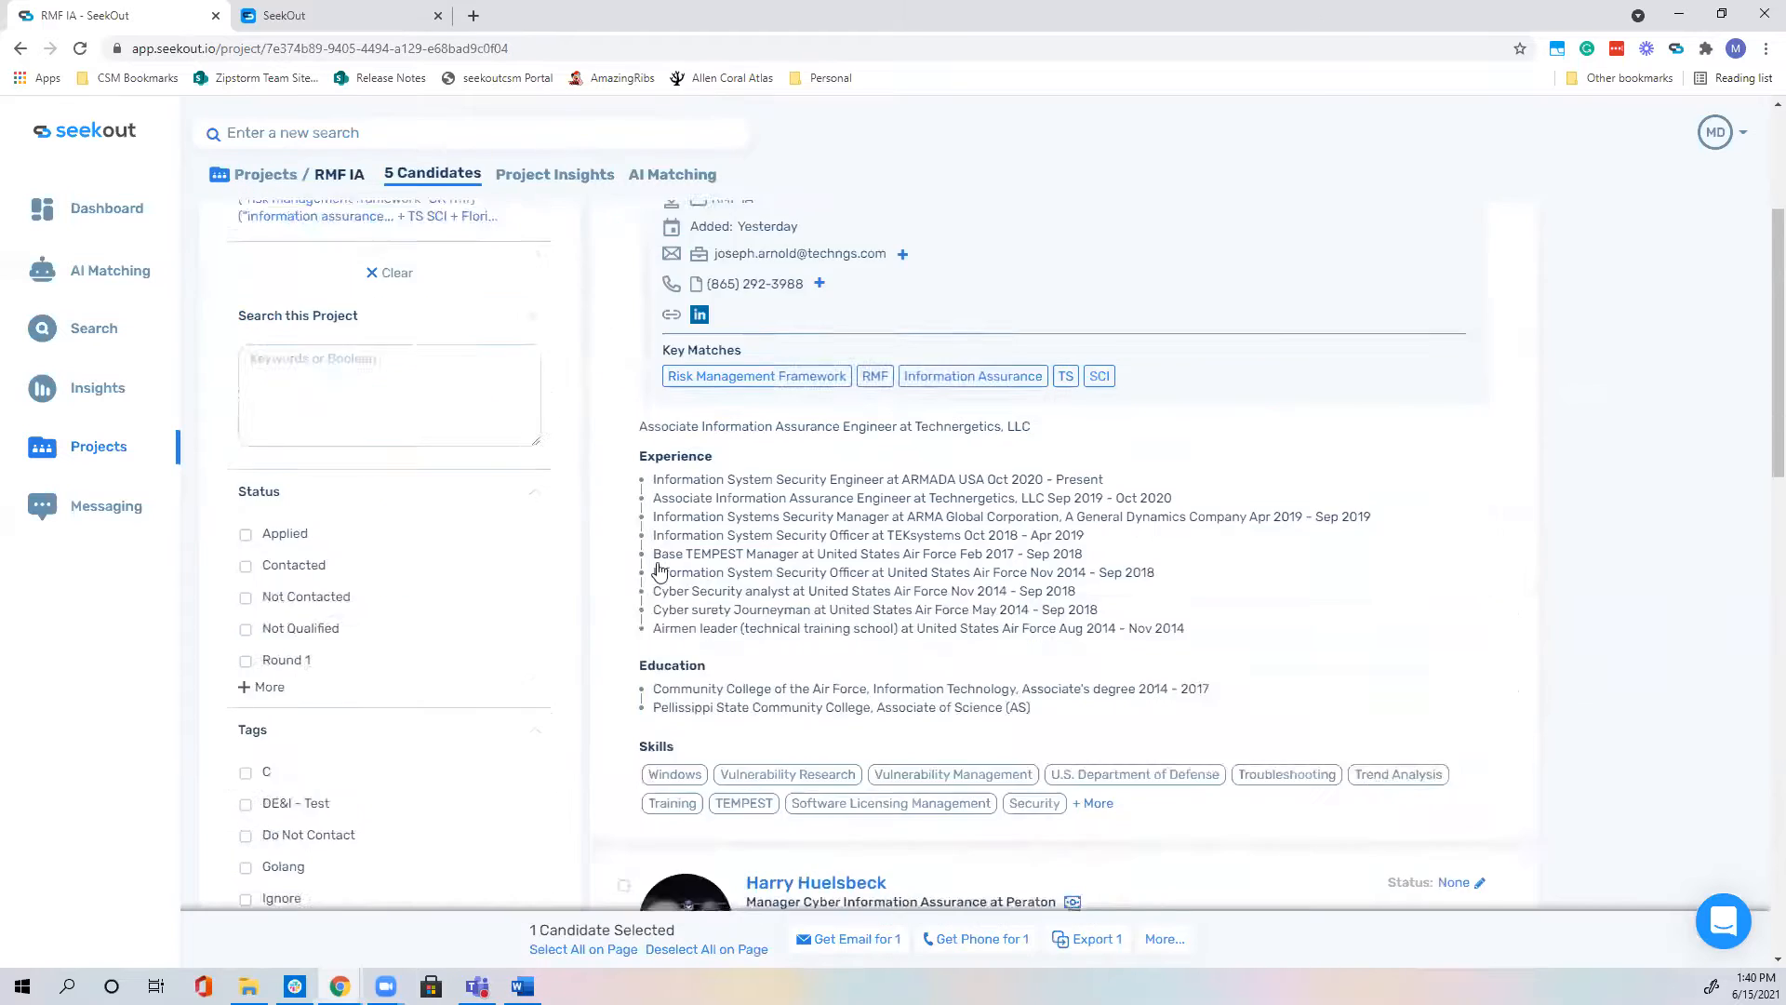
pyautogui.click(625, 646)
pyautogui.scroll(7, 625, 645)
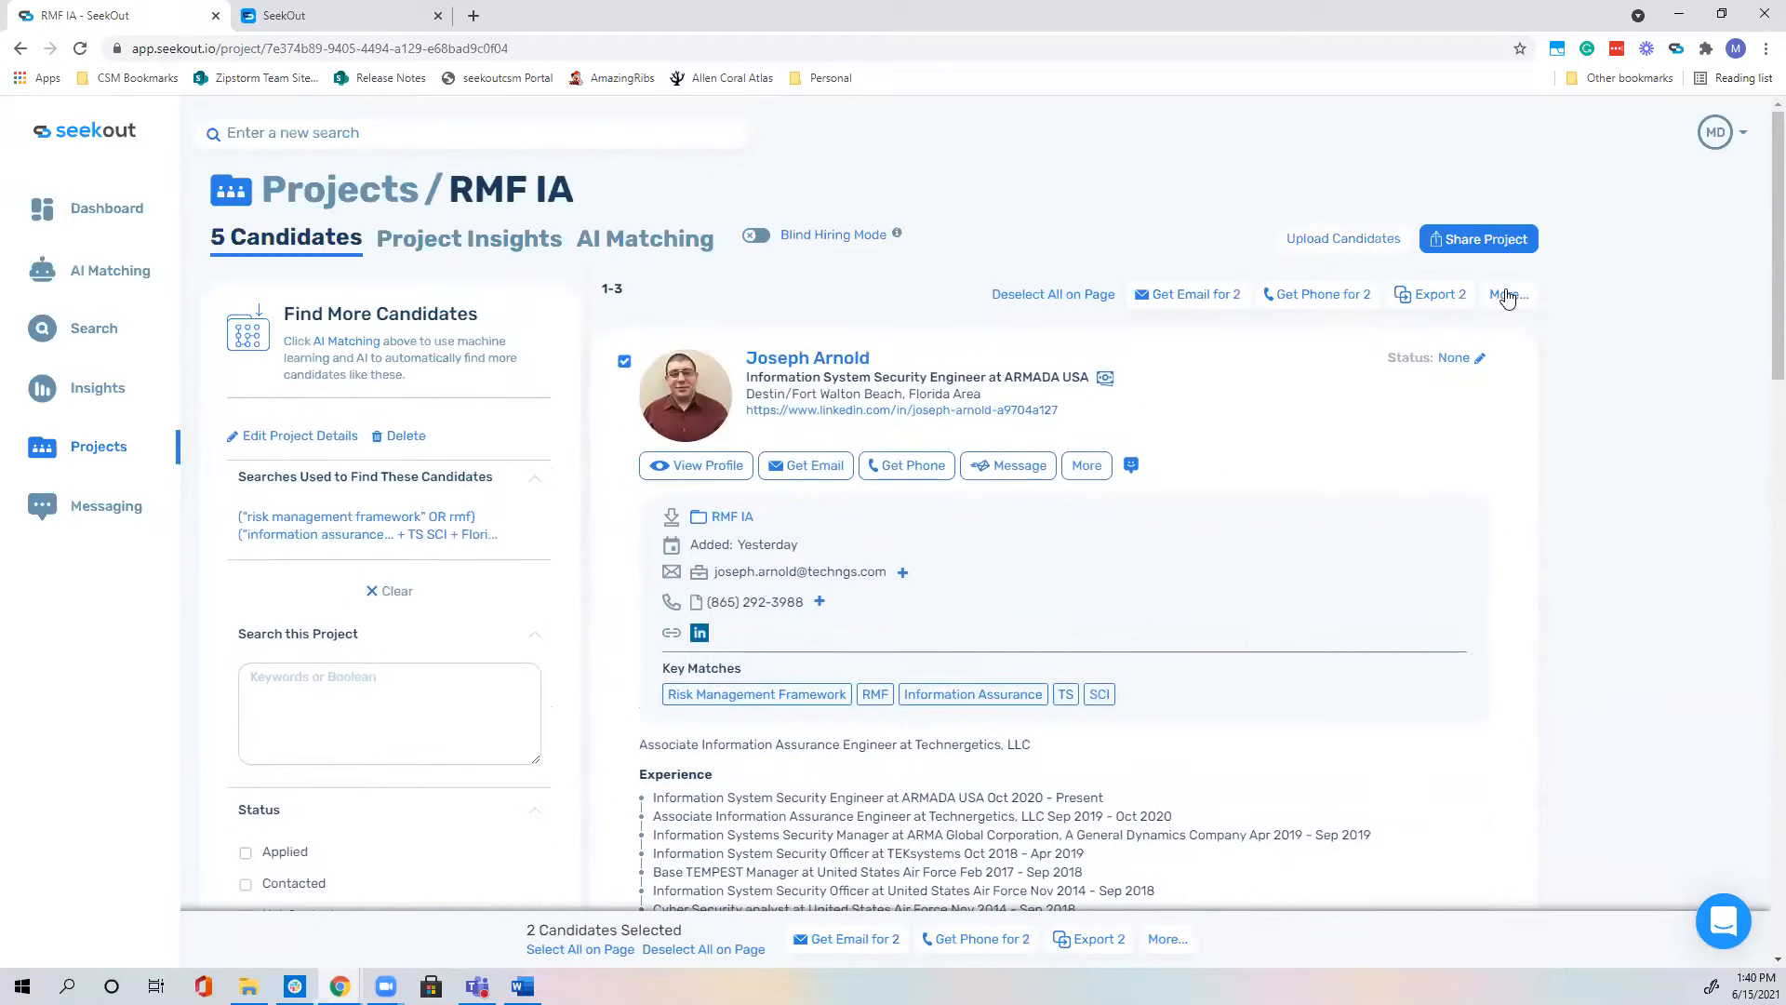
pyautogui.click(1508, 294)
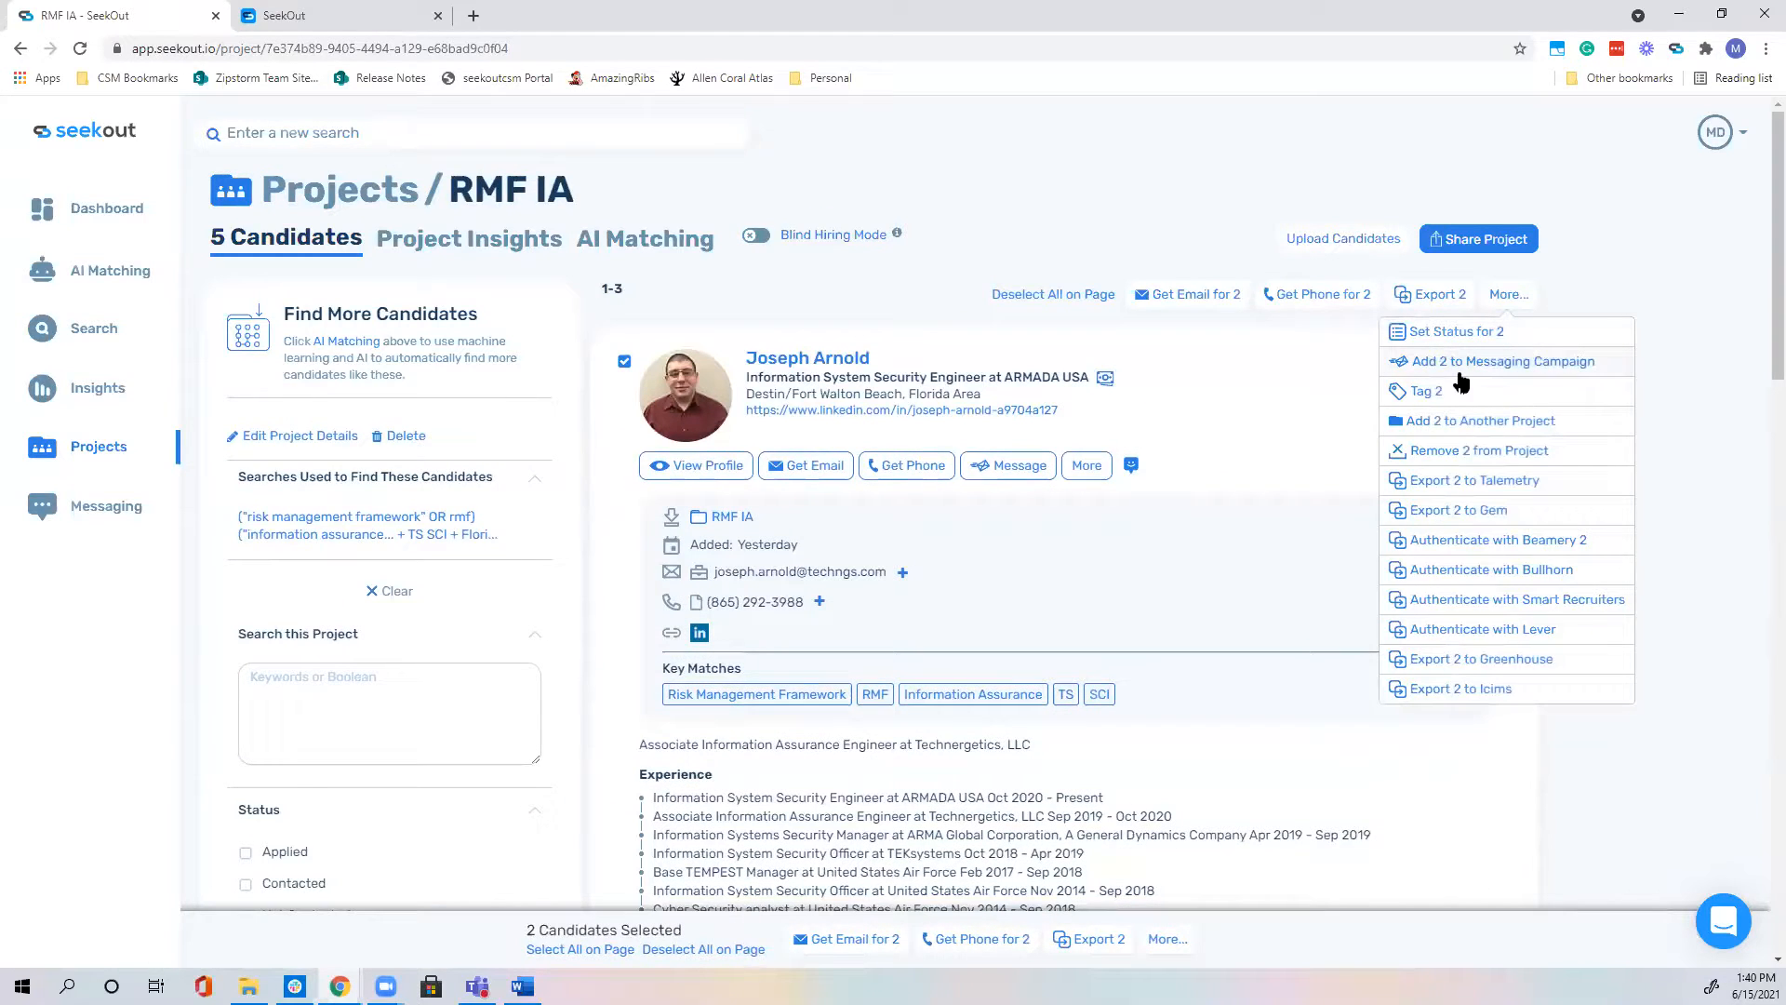
pyautogui.click(1031, 295)
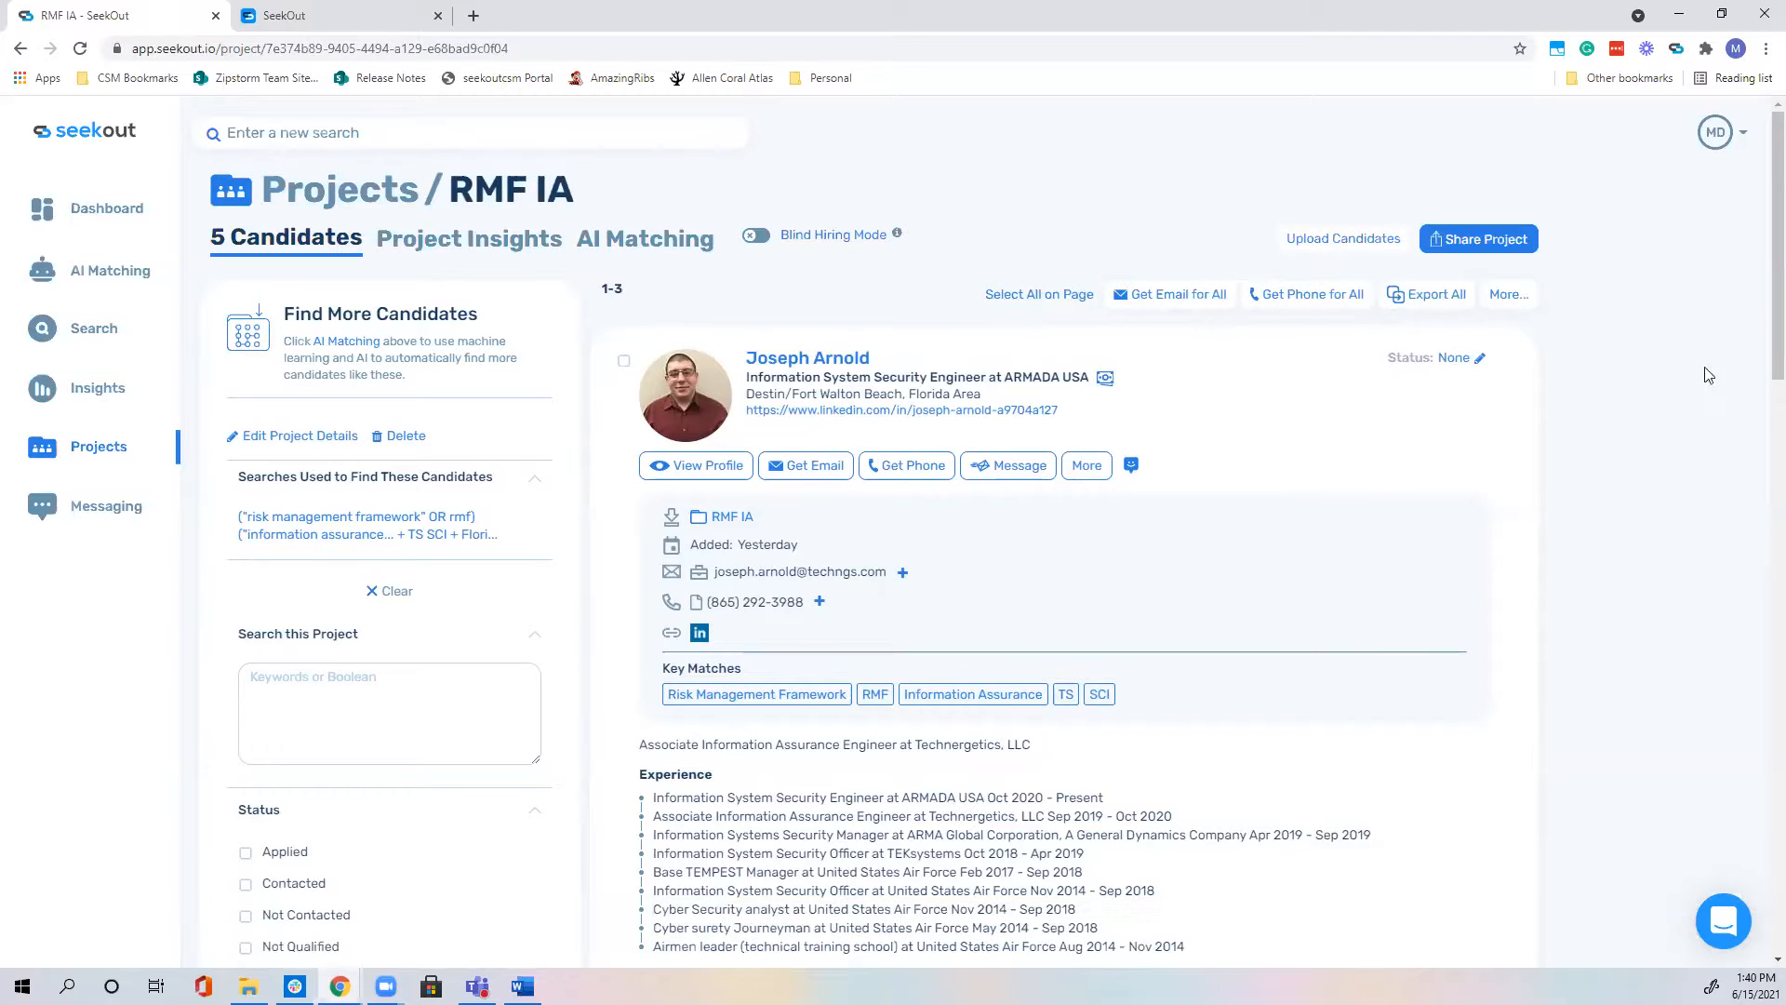
# Step: Add all RMF IA candidates to the Data Analyst (demo) campaign and go to its page
pyautogui.click(1511, 294)
pyautogui.click(1523, 361)
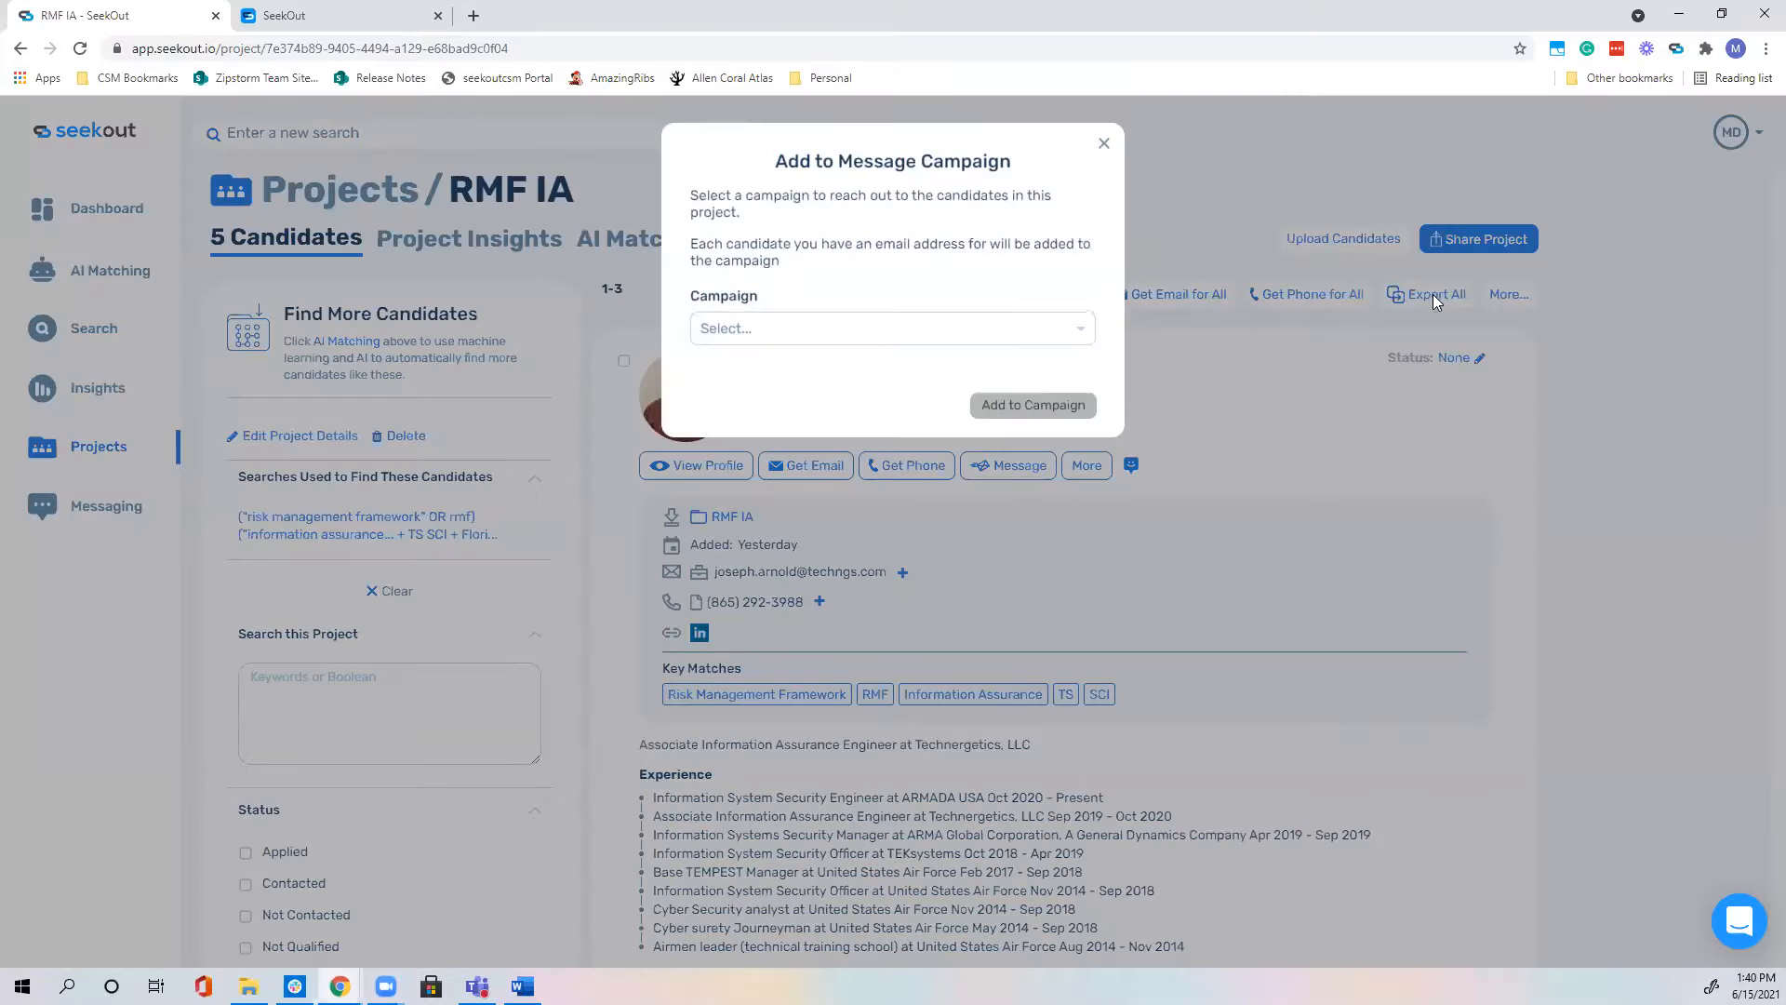
pyautogui.click(1031, 333)
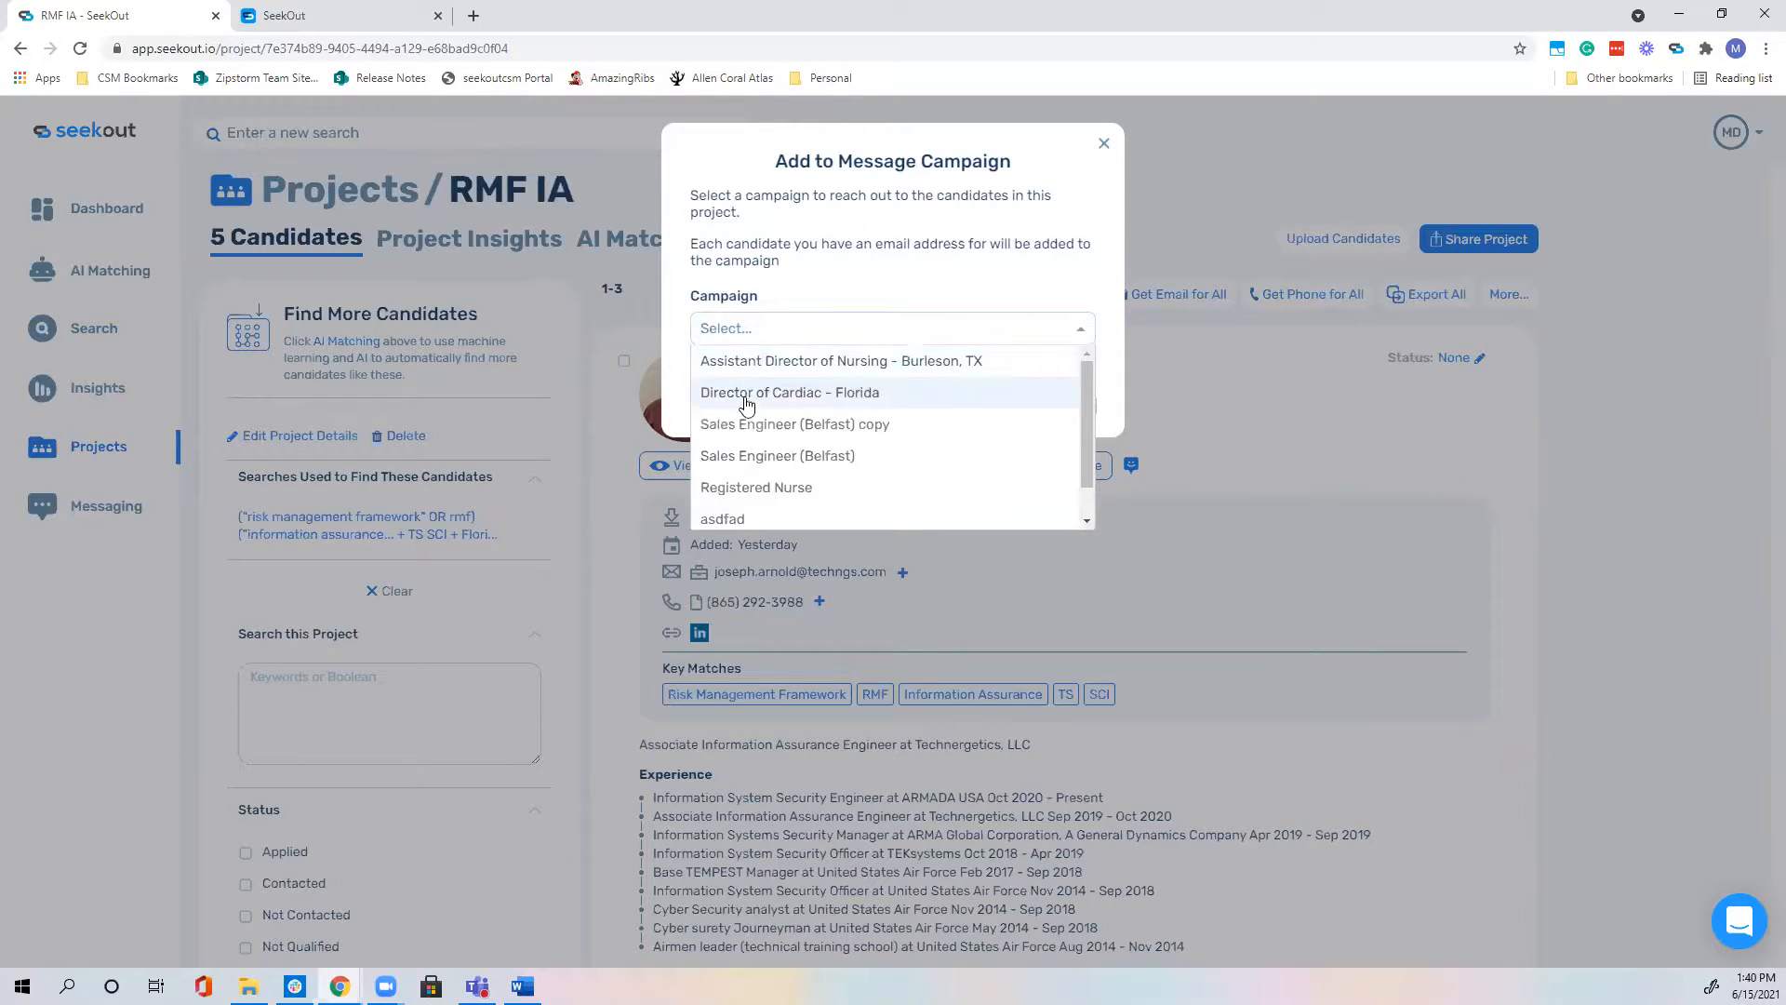
pyautogui.scroll(-1, 780, 371)
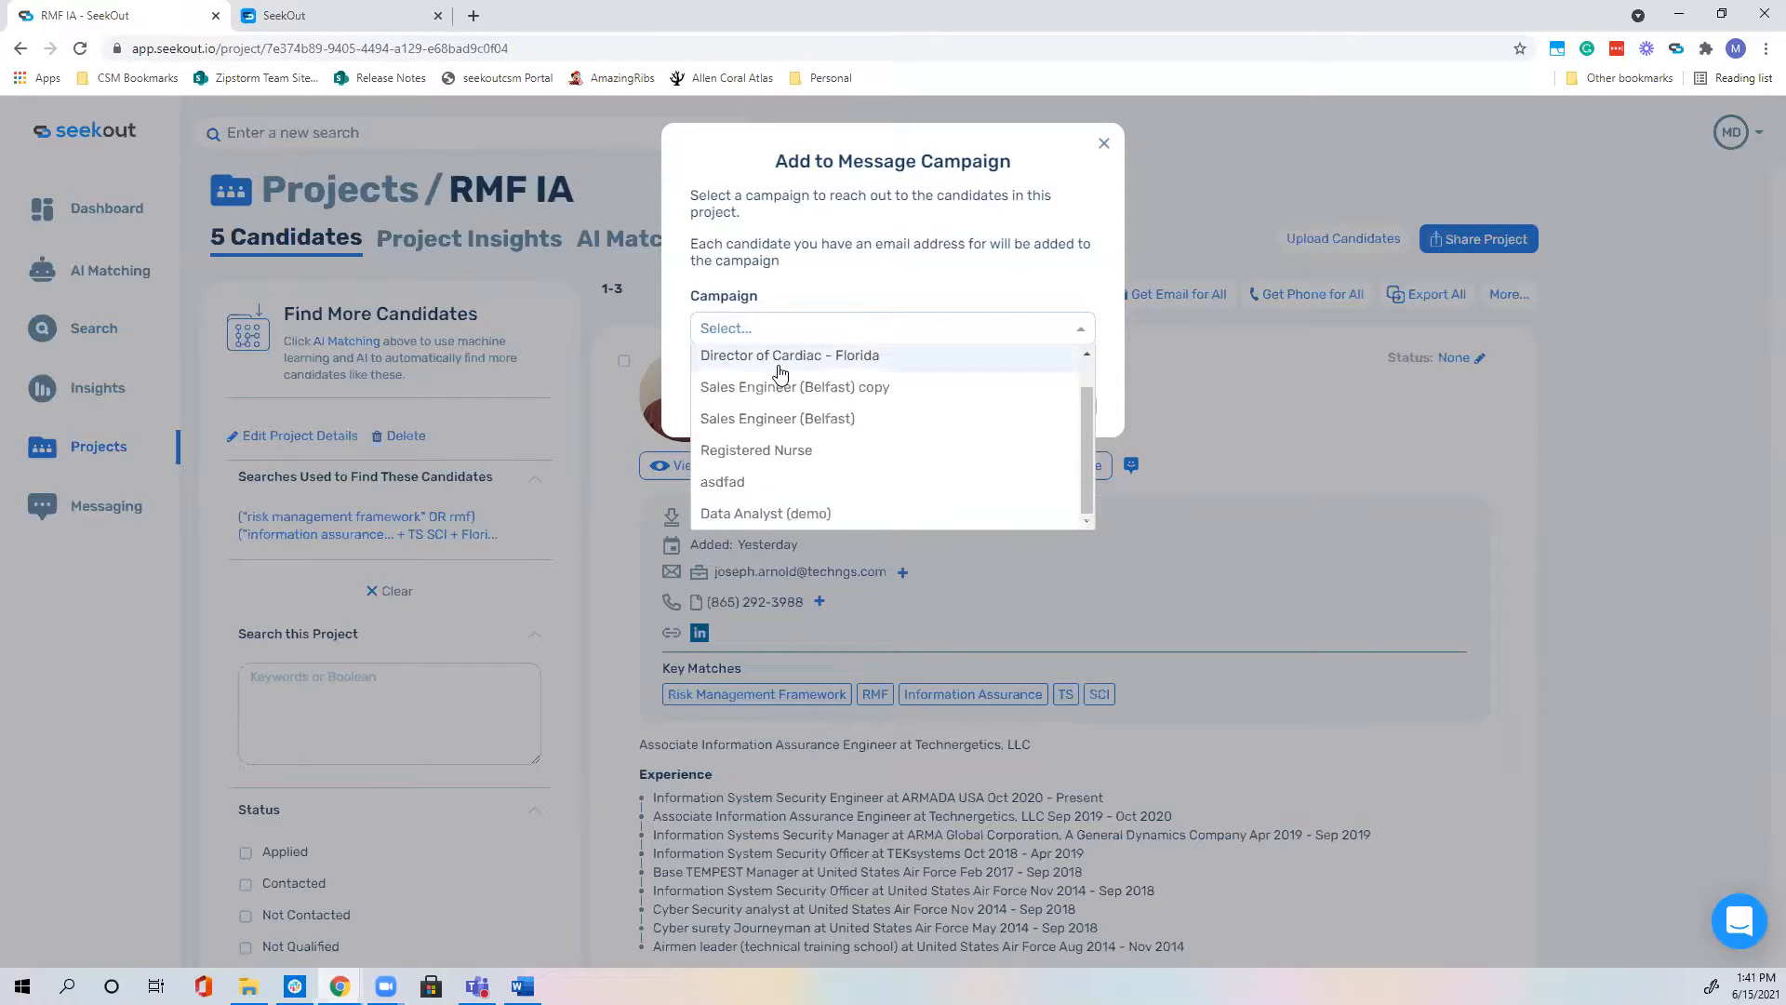
pyautogui.scroll(1, 780, 373)
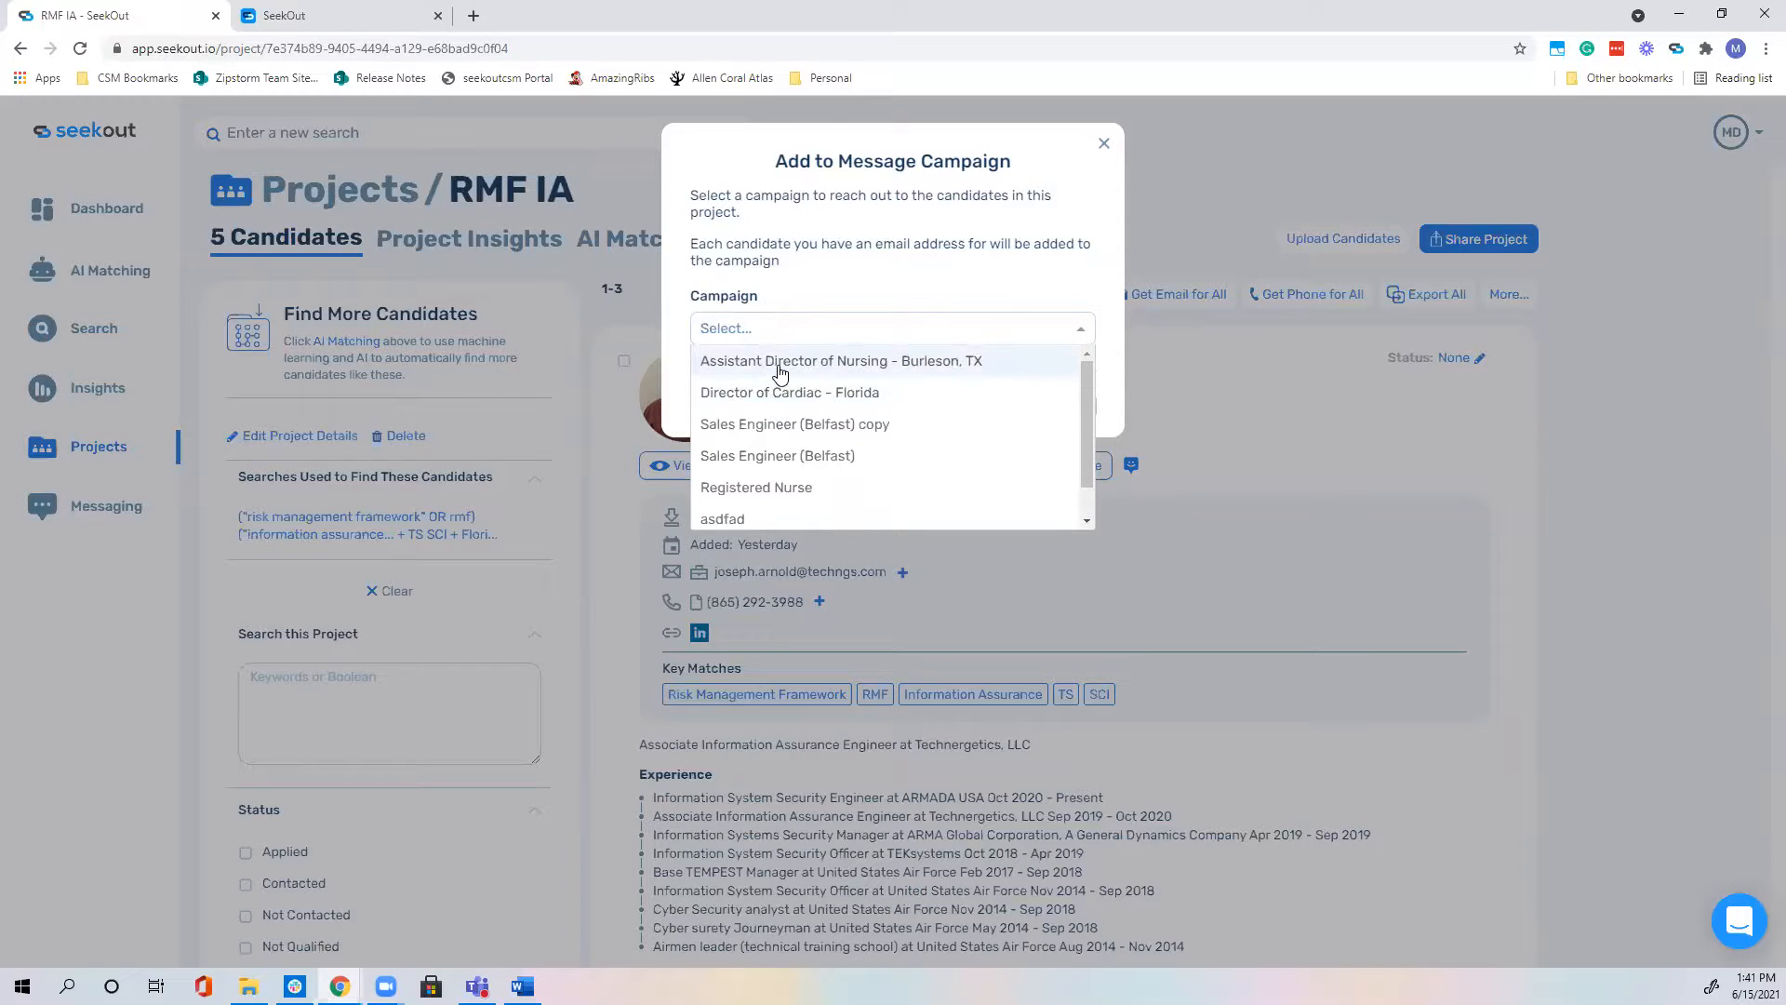
pyautogui.scroll(-1, 781, 377)
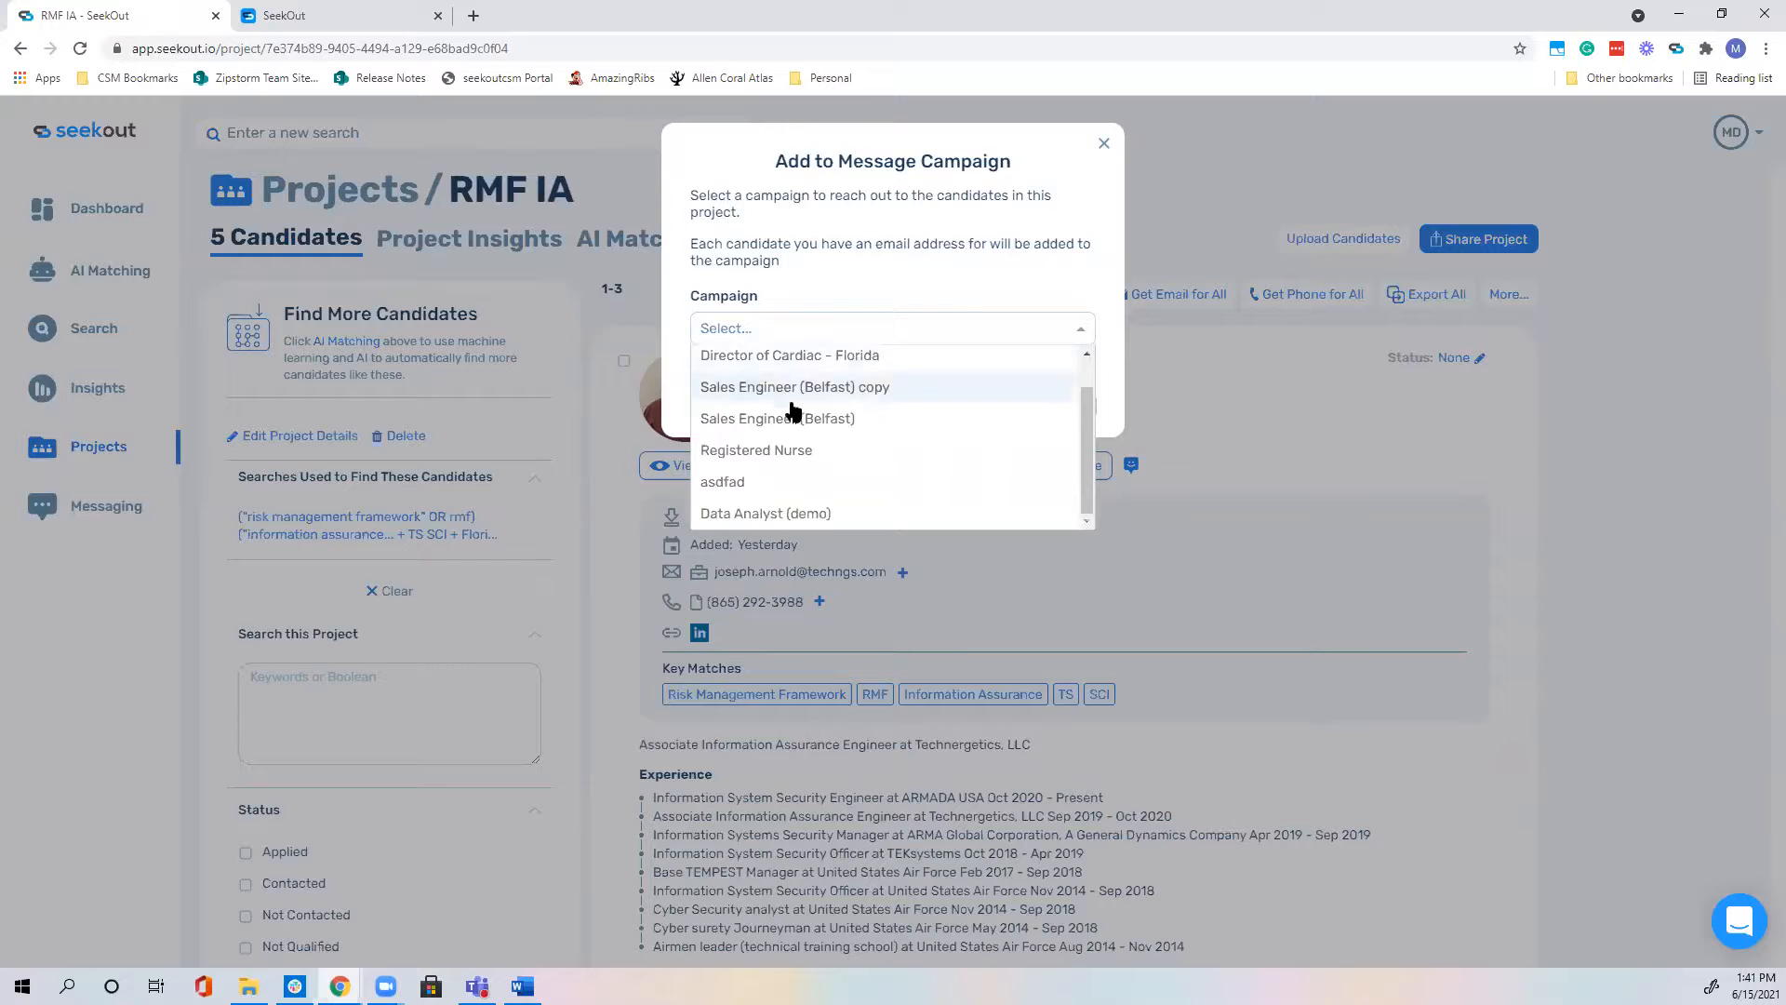
pyautogui.click(796, 515)
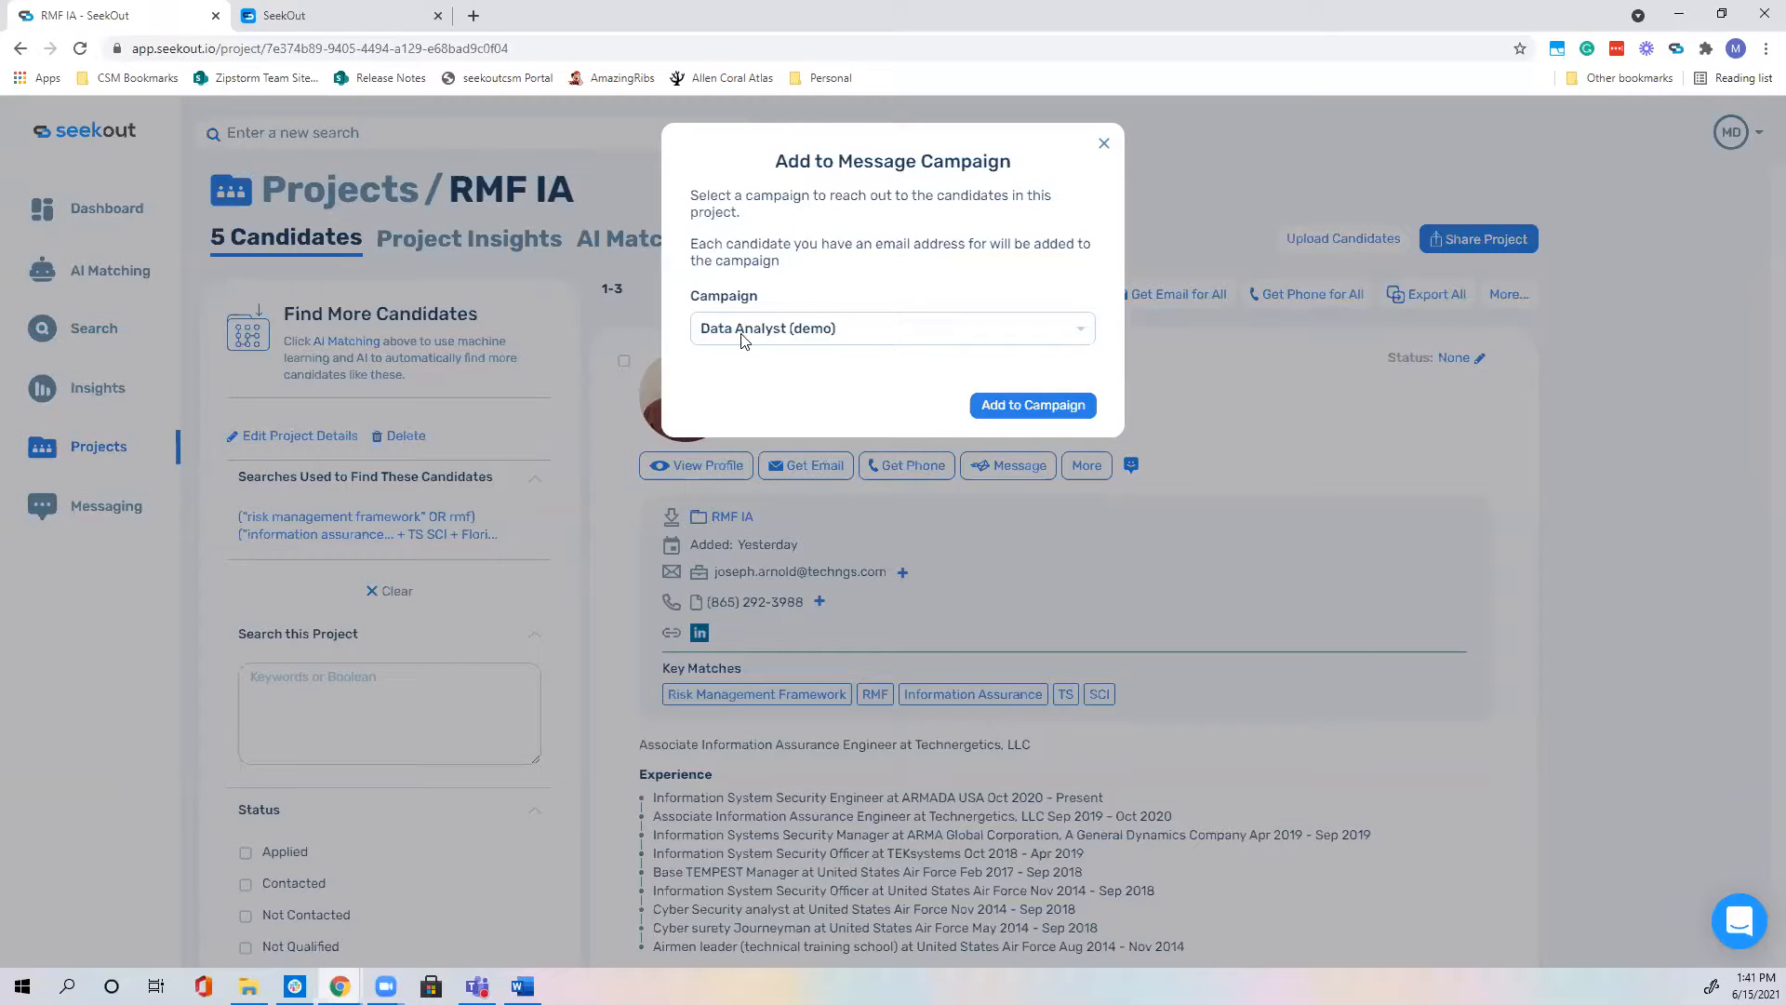
pyautogui.click(1060, 414)
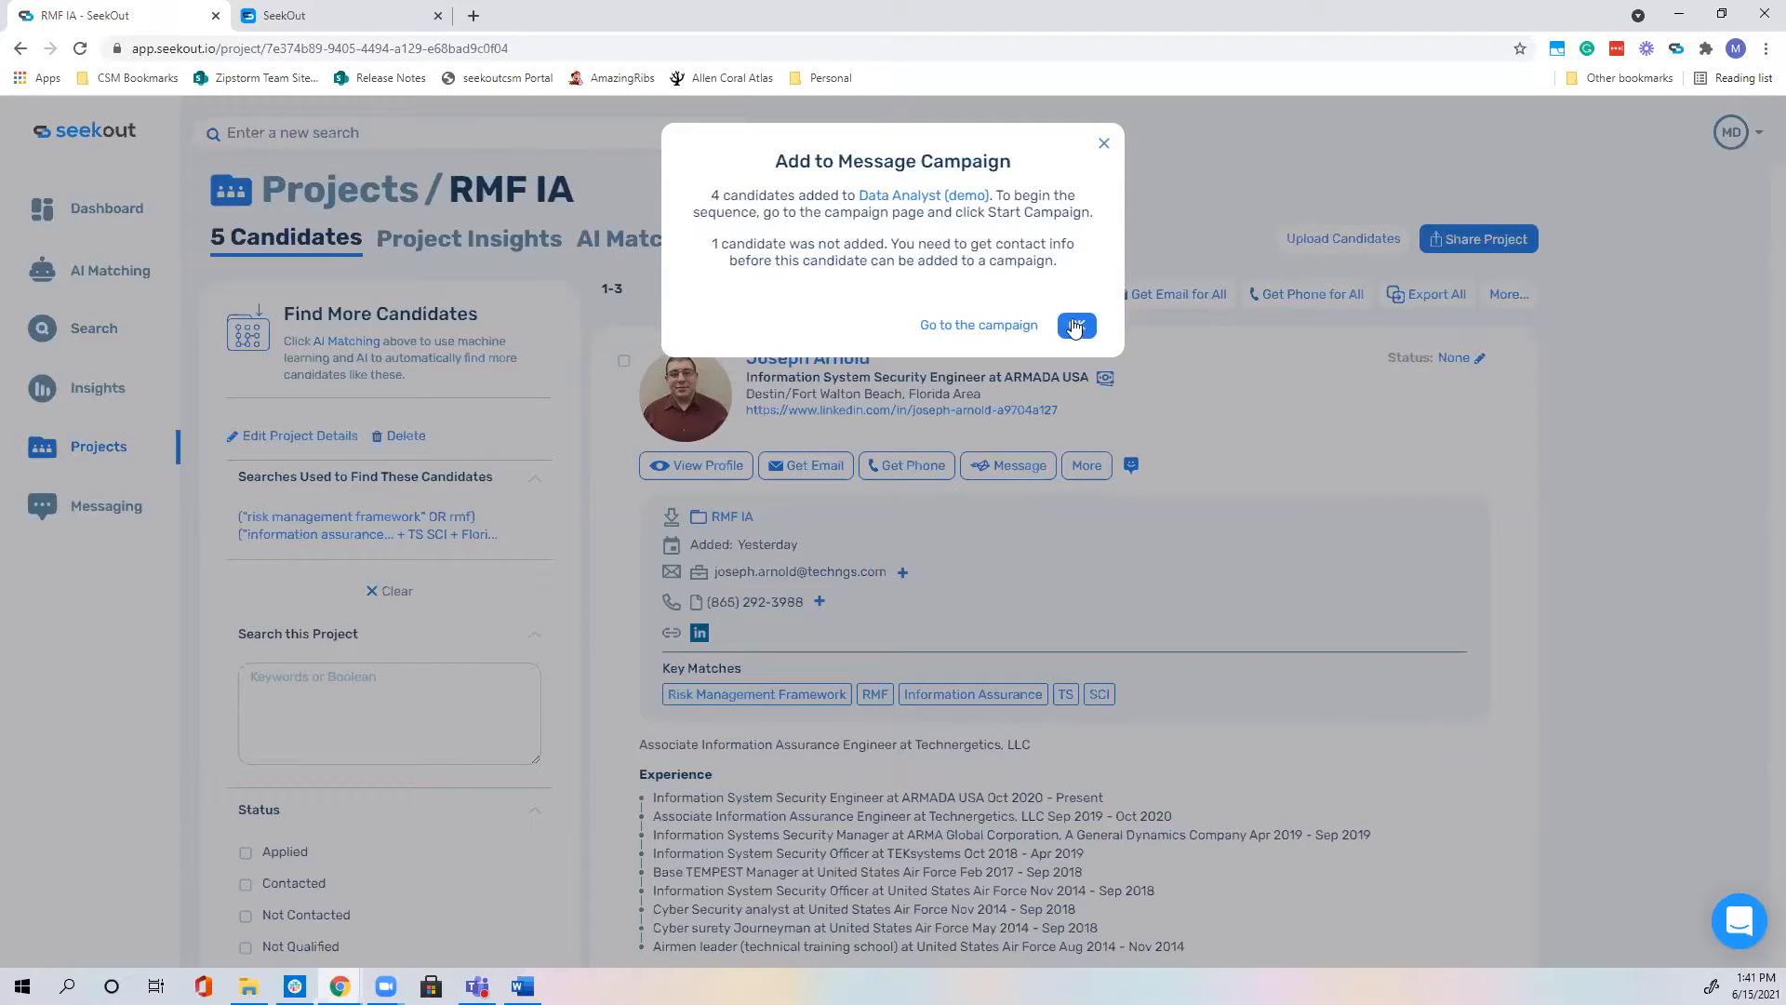
pyautogui.click(1020, 327)
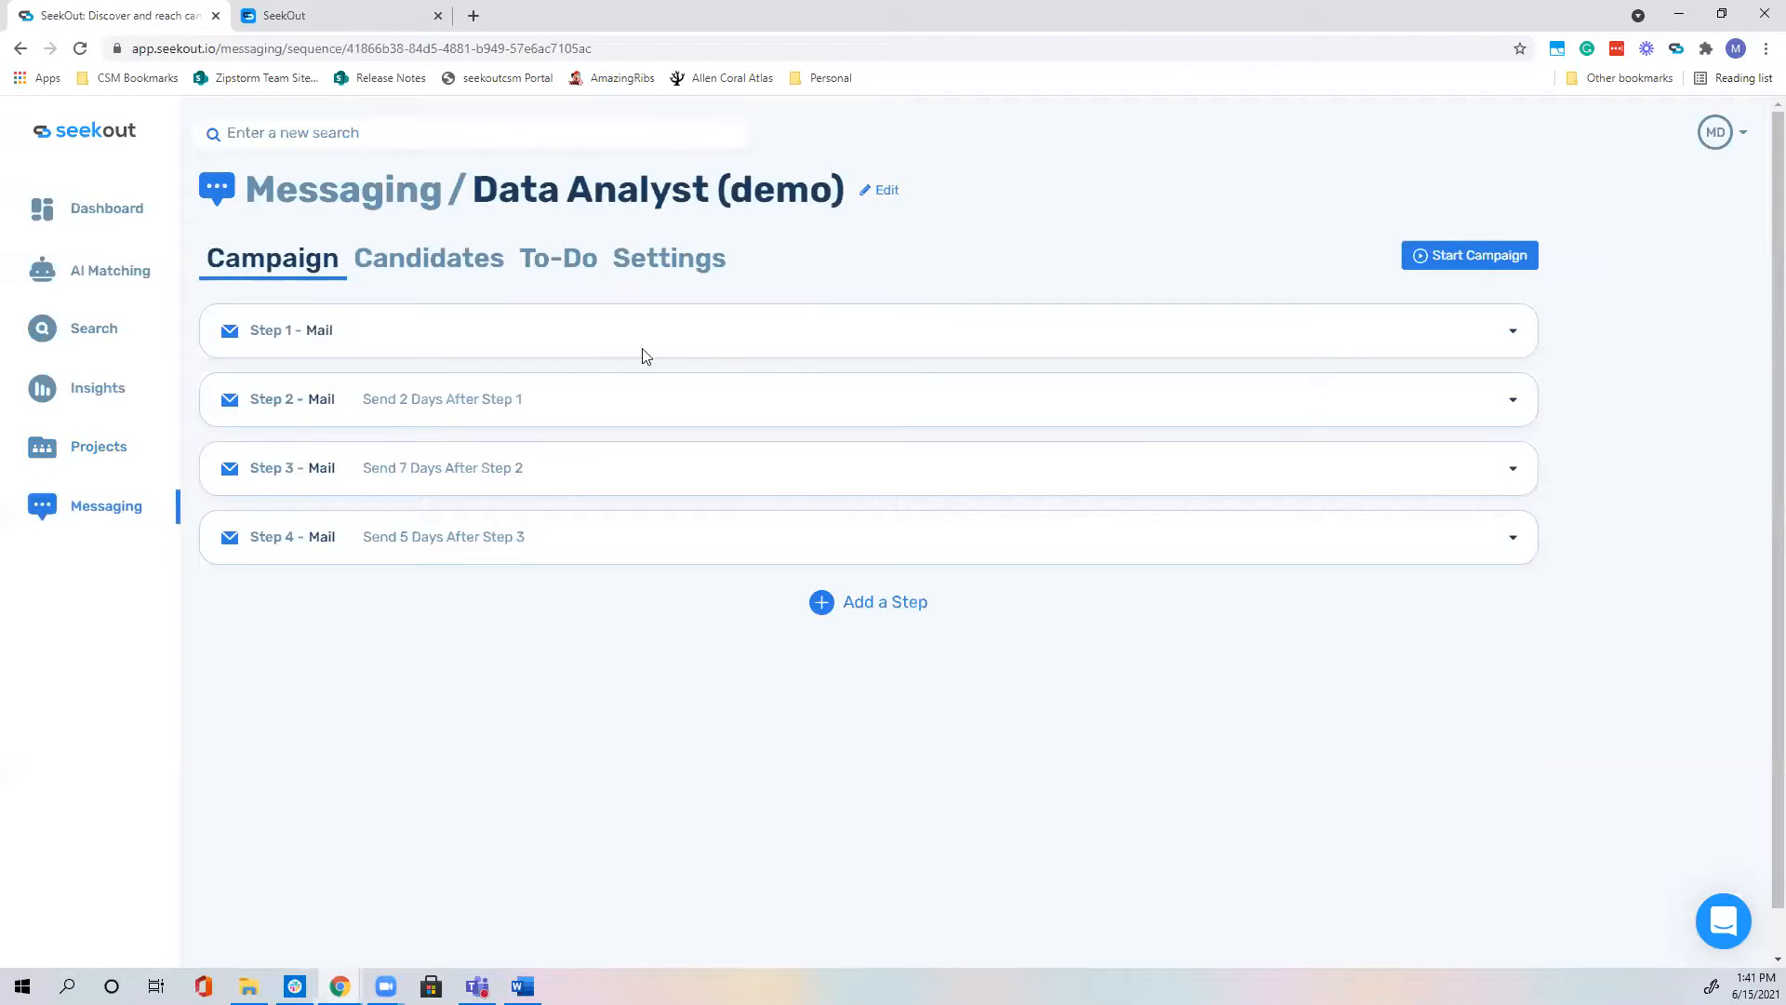
# Step: View the campaign's enrolled candidates, glance at its Settings, and return to Candidates
pyautogui.click(469, 265)
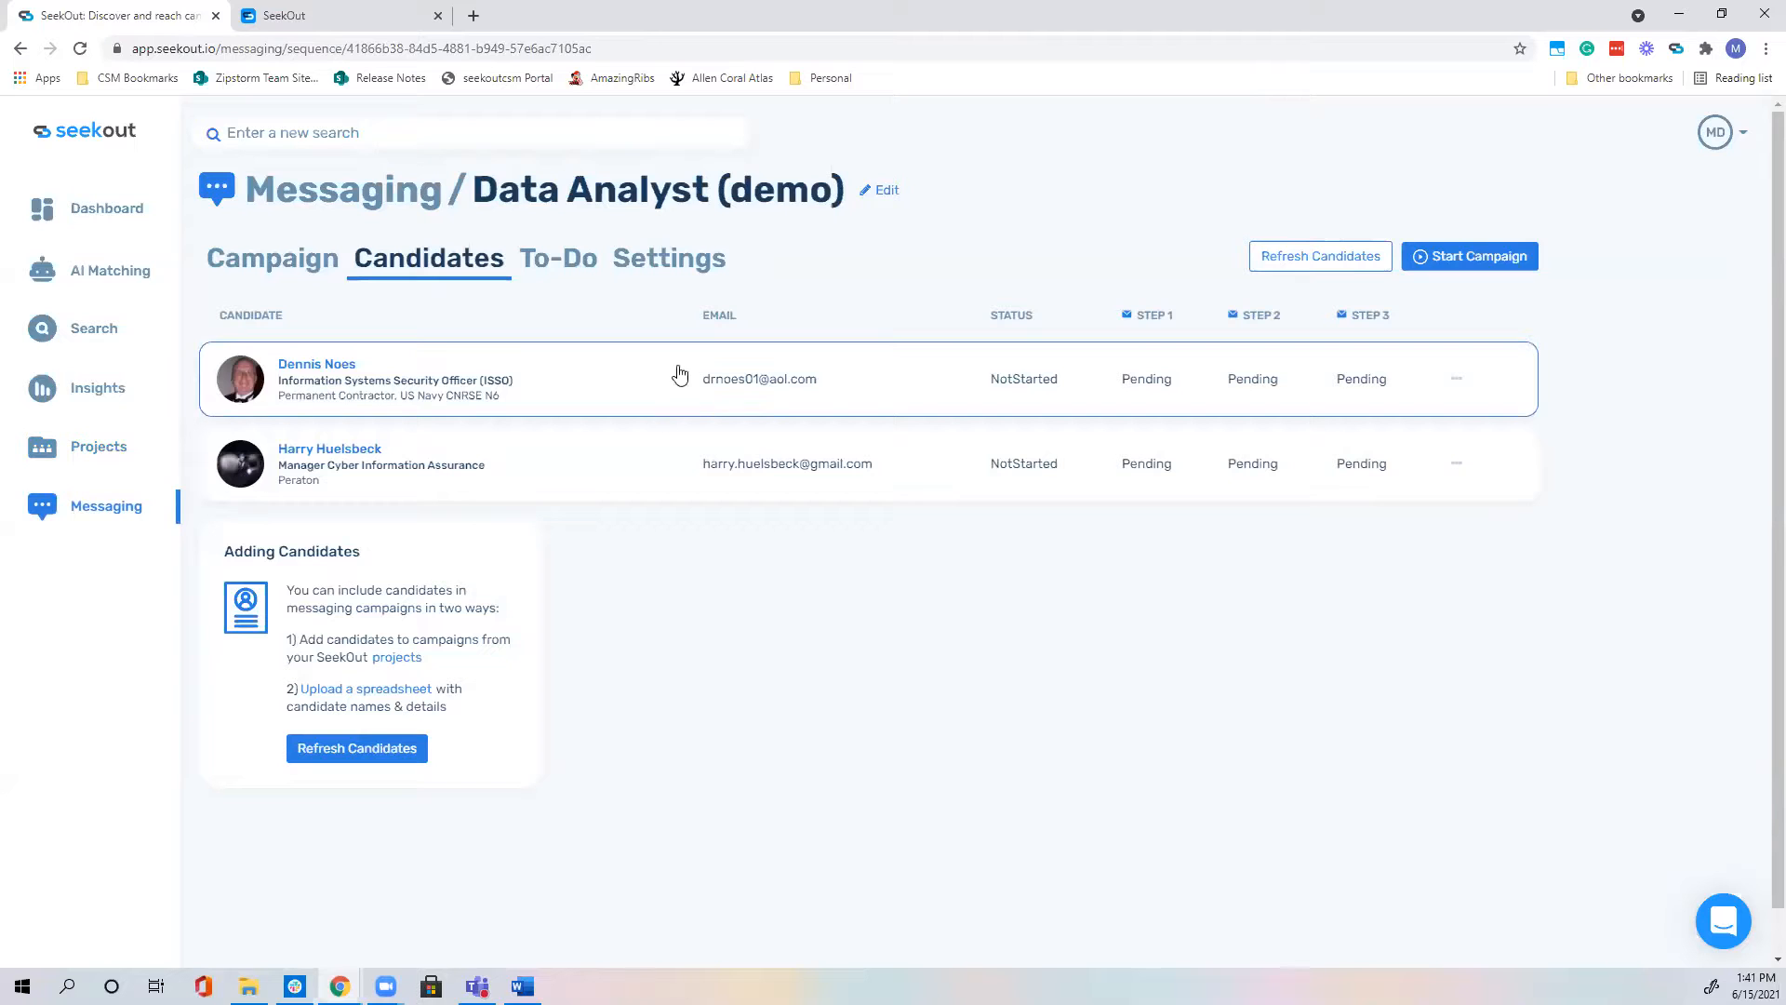
pyautogui.click(683, 264)
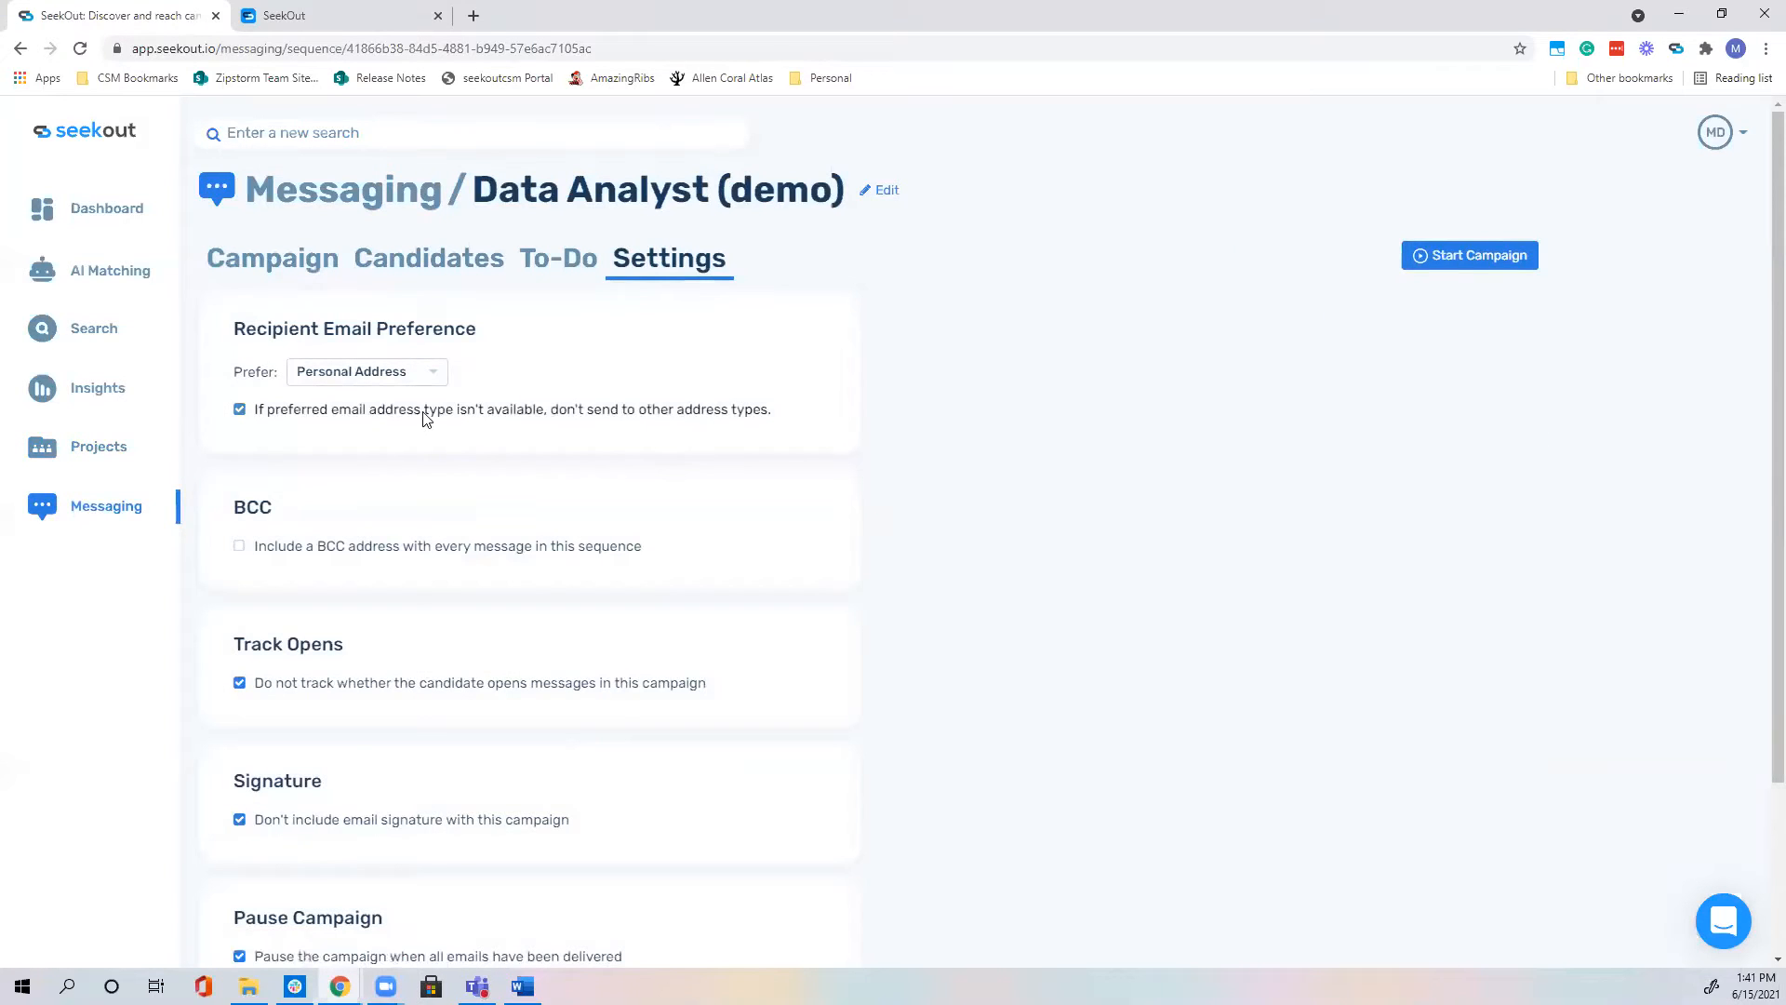
pyautogui.click(451, 270)
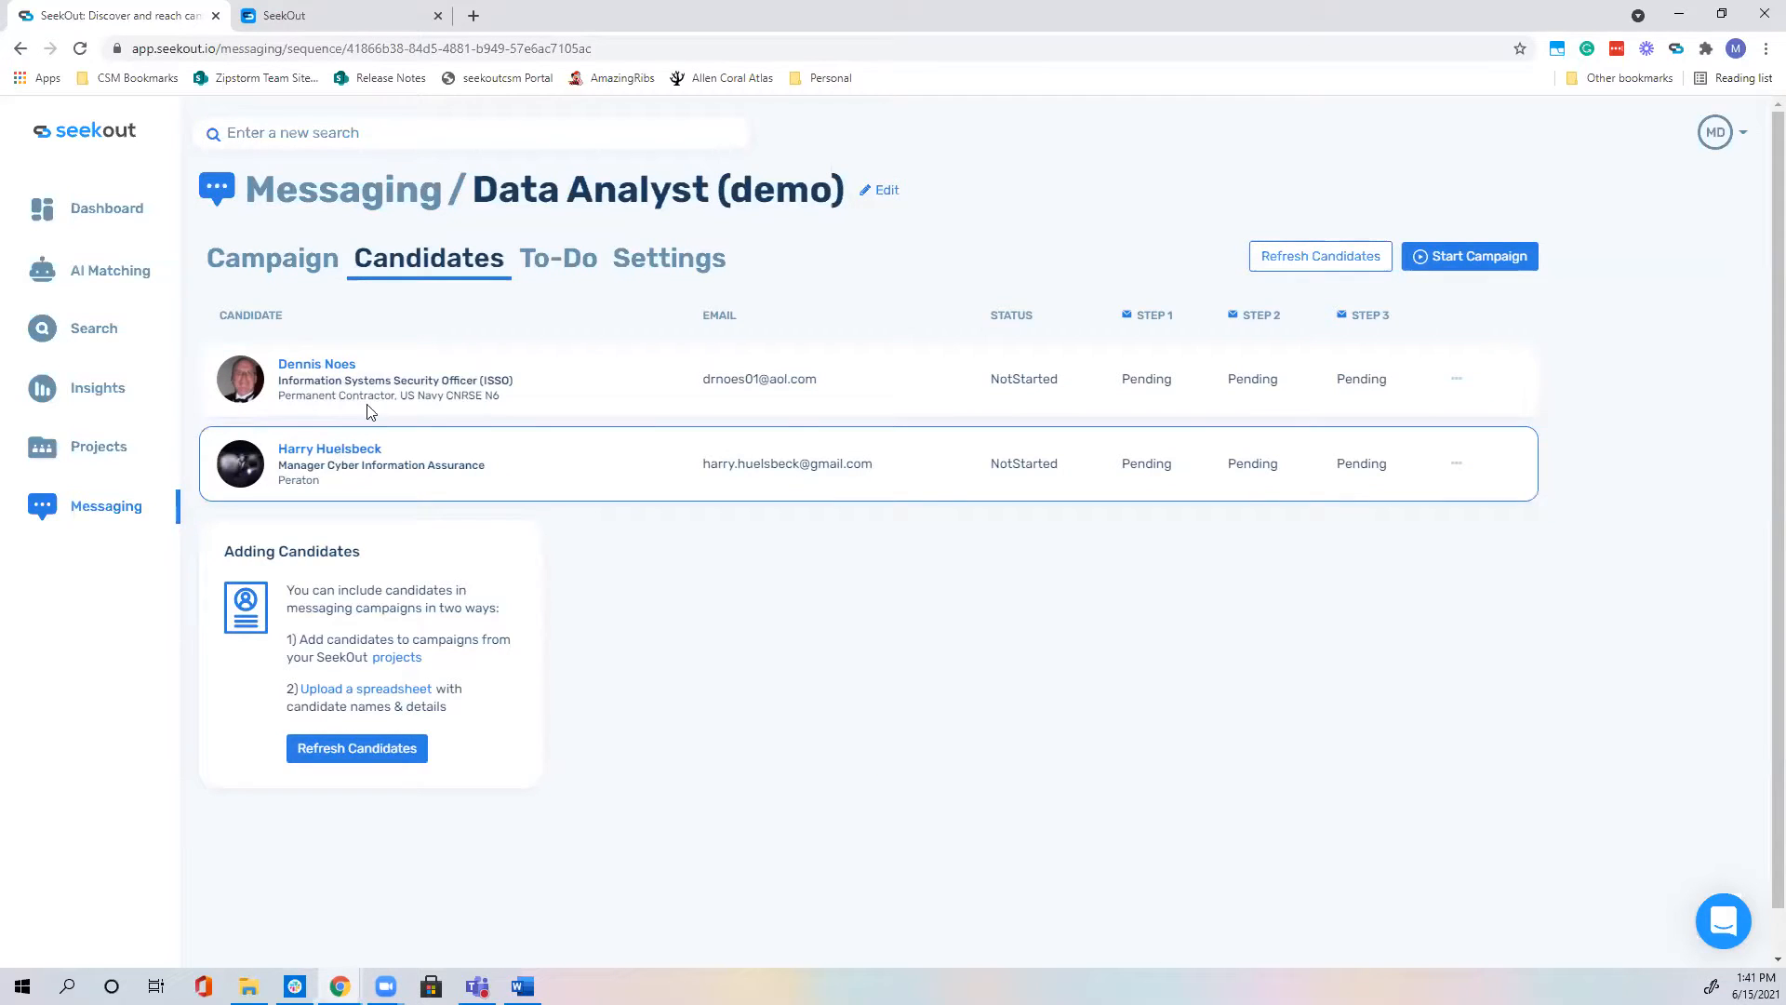
# Step: Inspect the candidates' emails and Step 1 Pending status, opening and closing an entry's actions
pyautogui.tripleClick(752, 370)
pyautogui.moveTo(722, 463); pyautogui.dragTo(871, 458)
pyautogui.click(1024, 592)
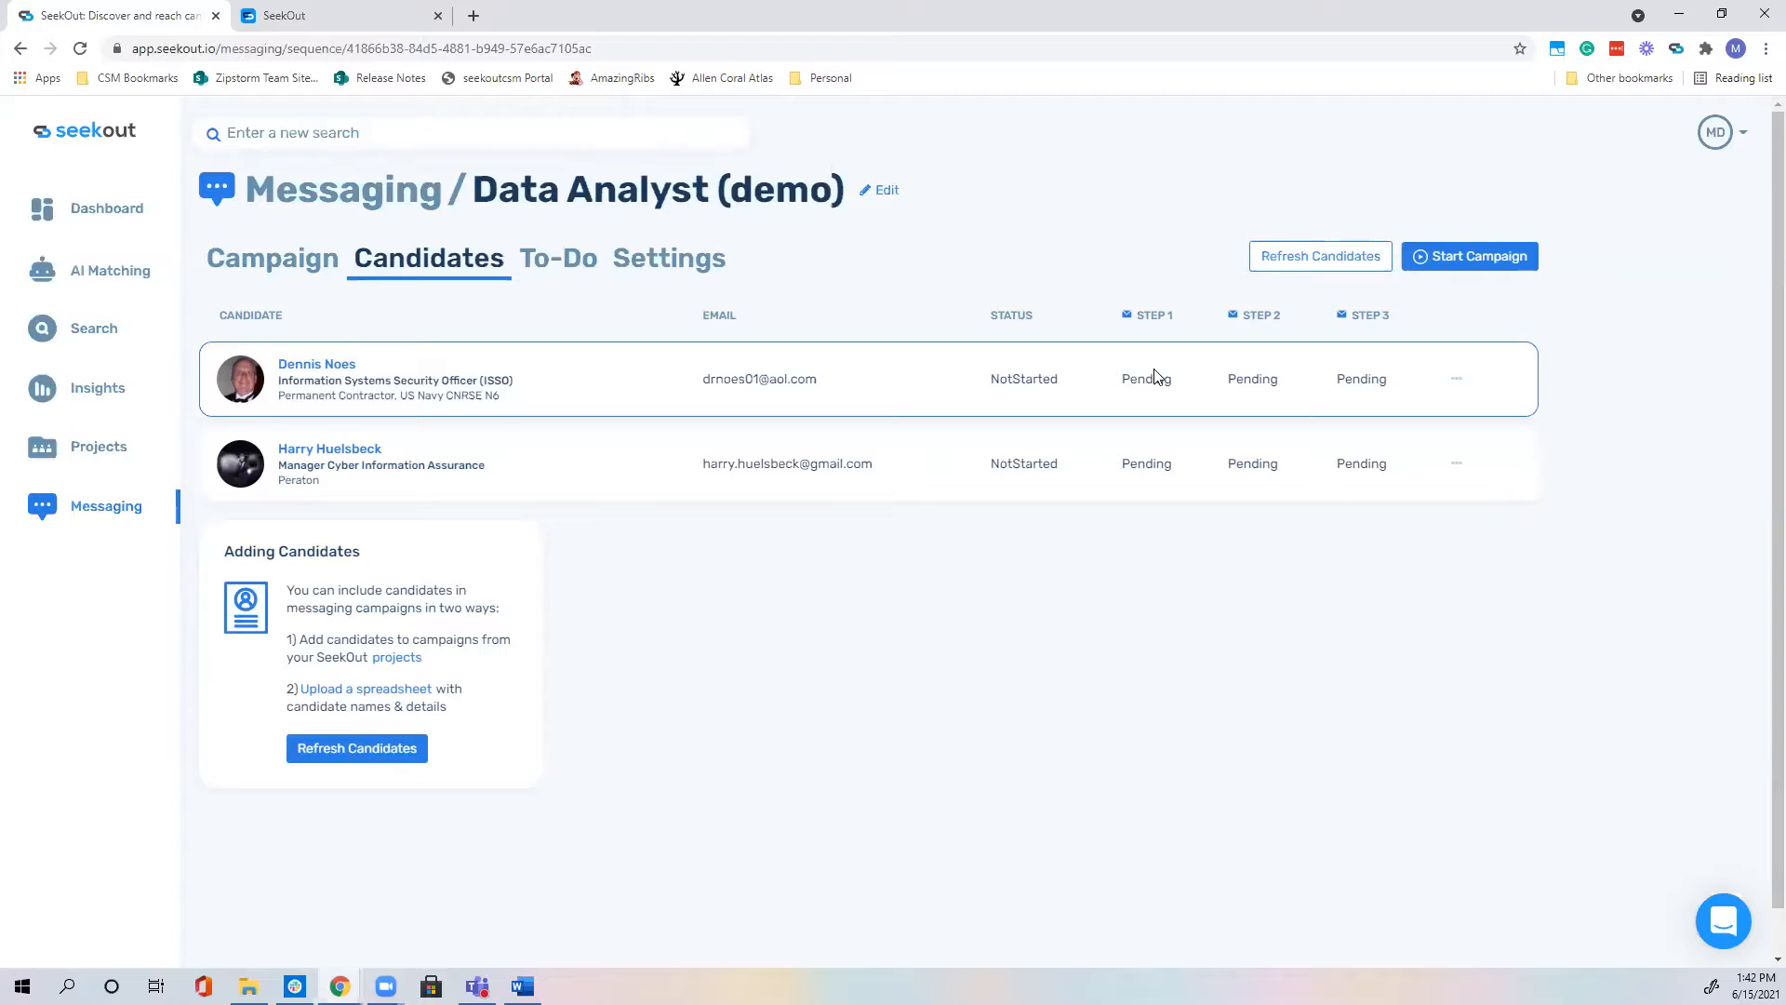
pyautogui.moveTo(1123, 381); pyautogui.dragTo(1280, 381)
pyautogui.moveTo(1124, 381); pyautogui.dragTo(1161, 385)
pyautogui.click(1247, 384)
pyautogui.click(1456, 379)
pyautogui.click(1240, 395)
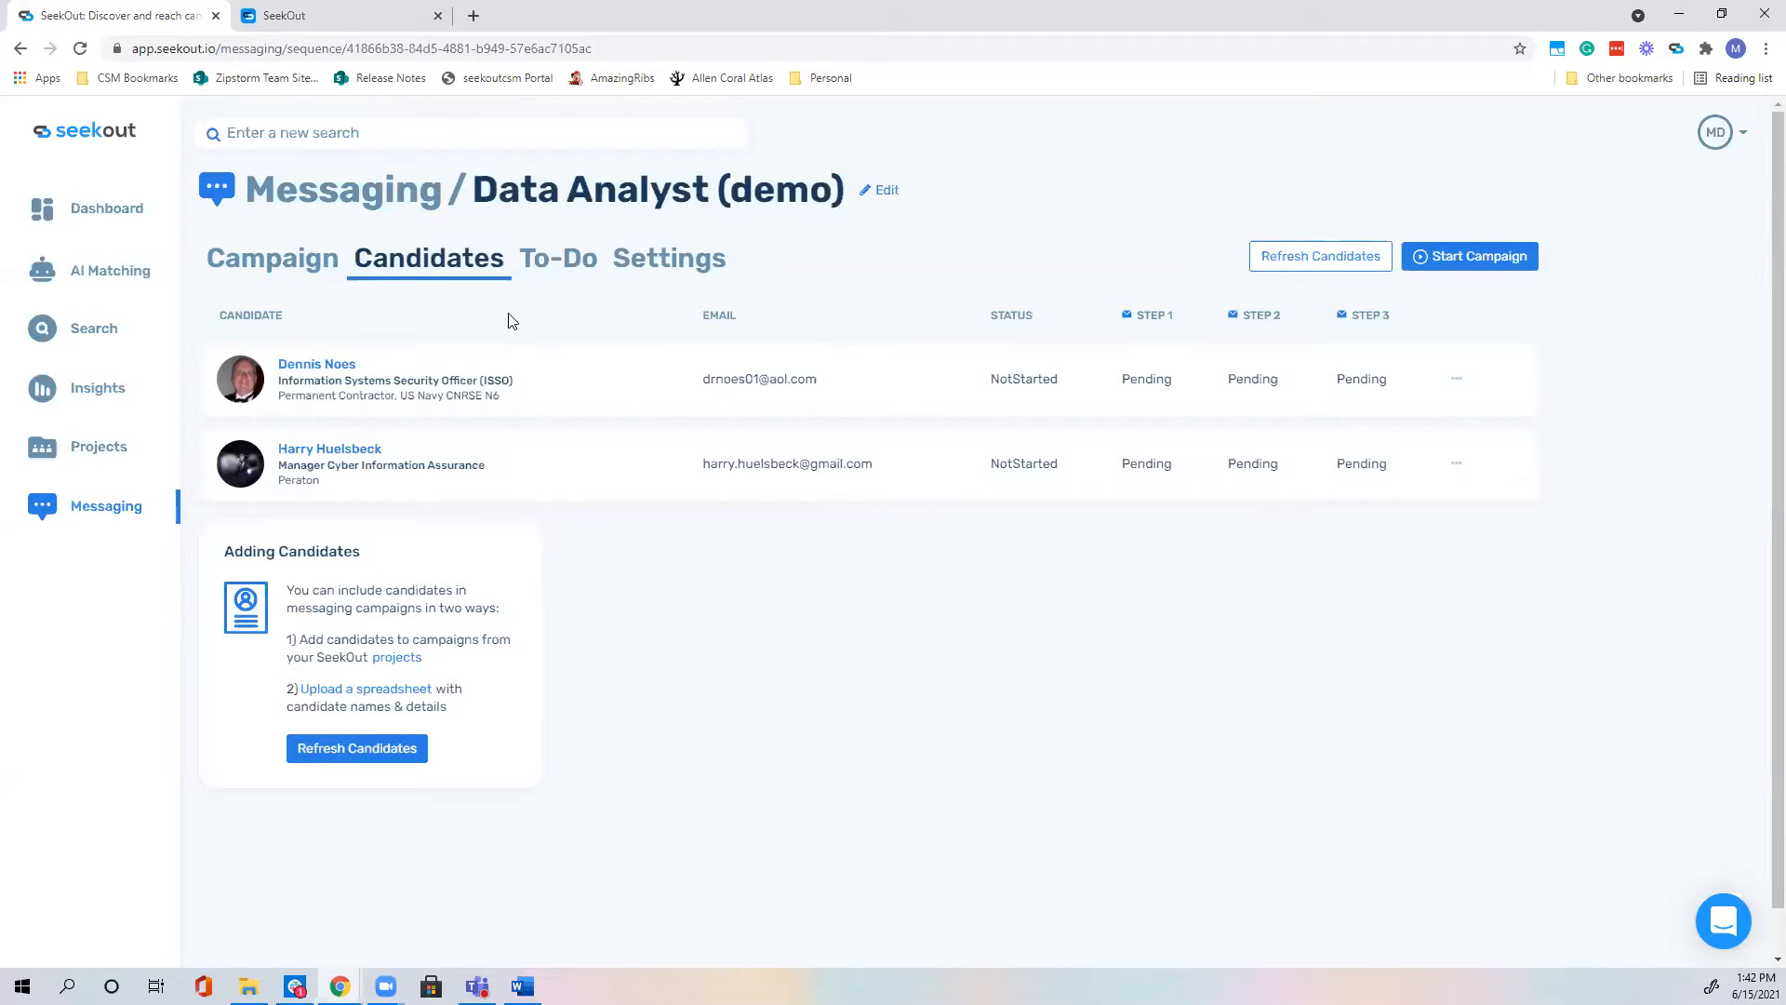
# Step: Try starting Data Analyst (demo), dismiss the warning, recheck mail steps and candidates, then open the account menu
pyautogui.click(1501, 271)
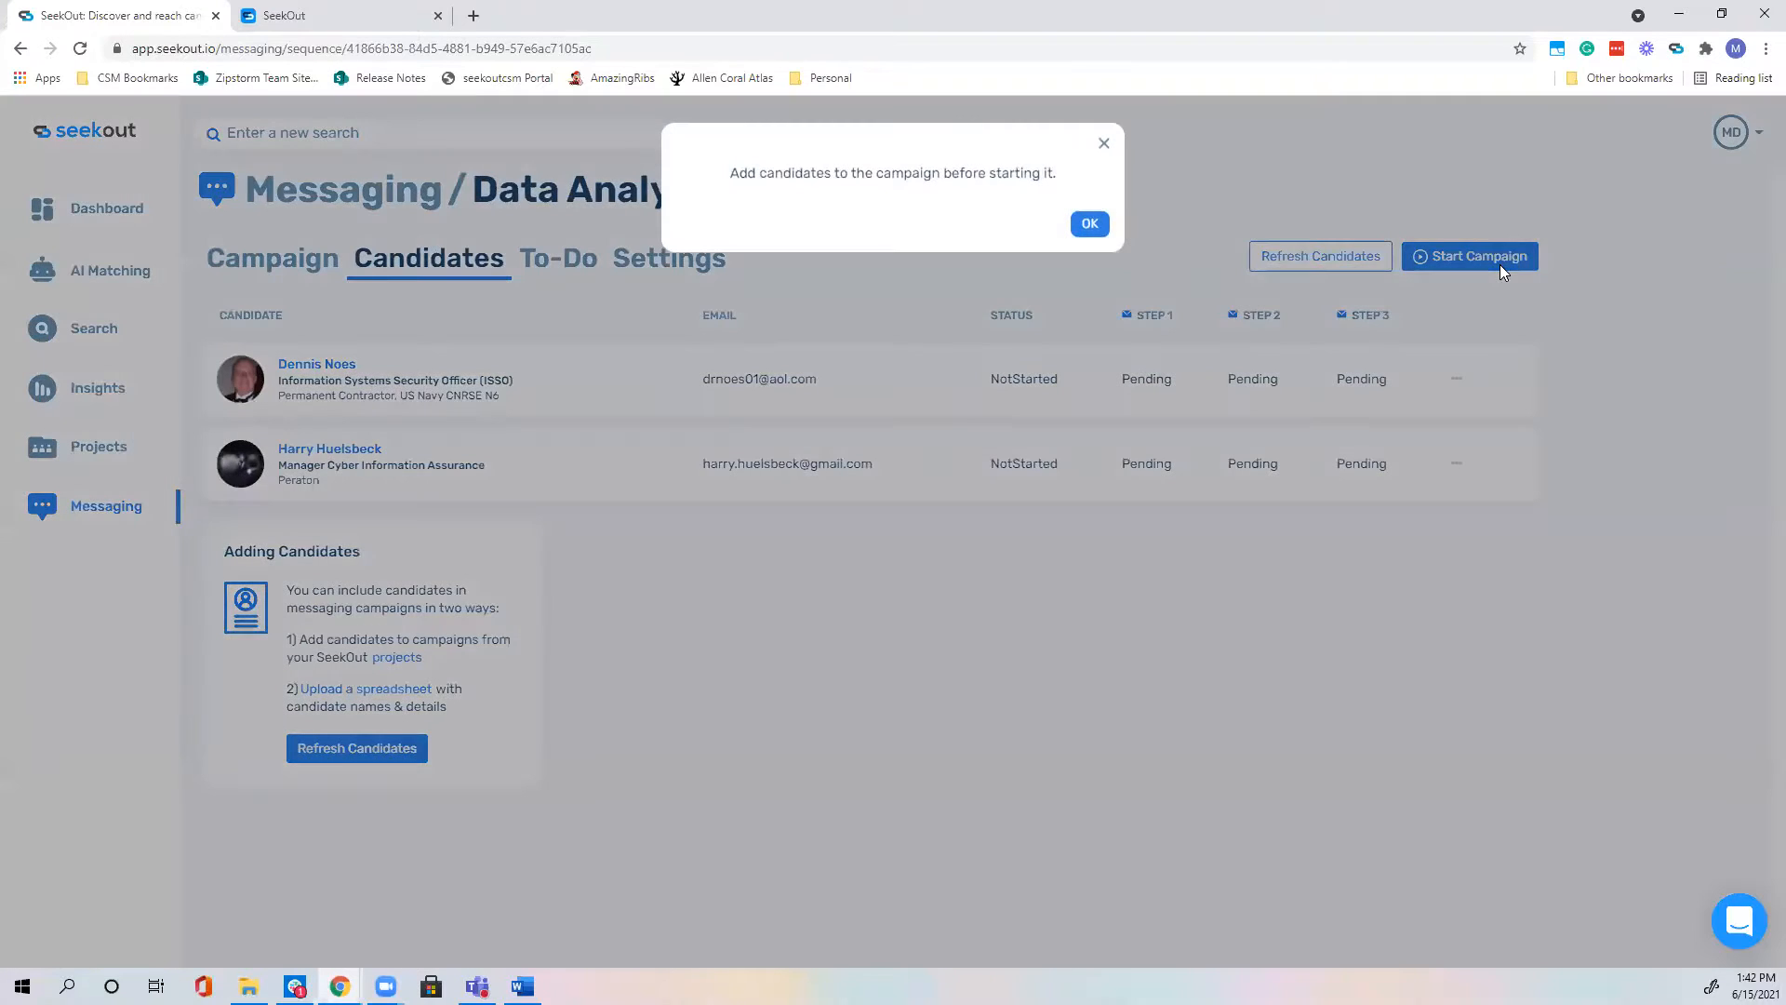
pyautogui.click(1090, 223)
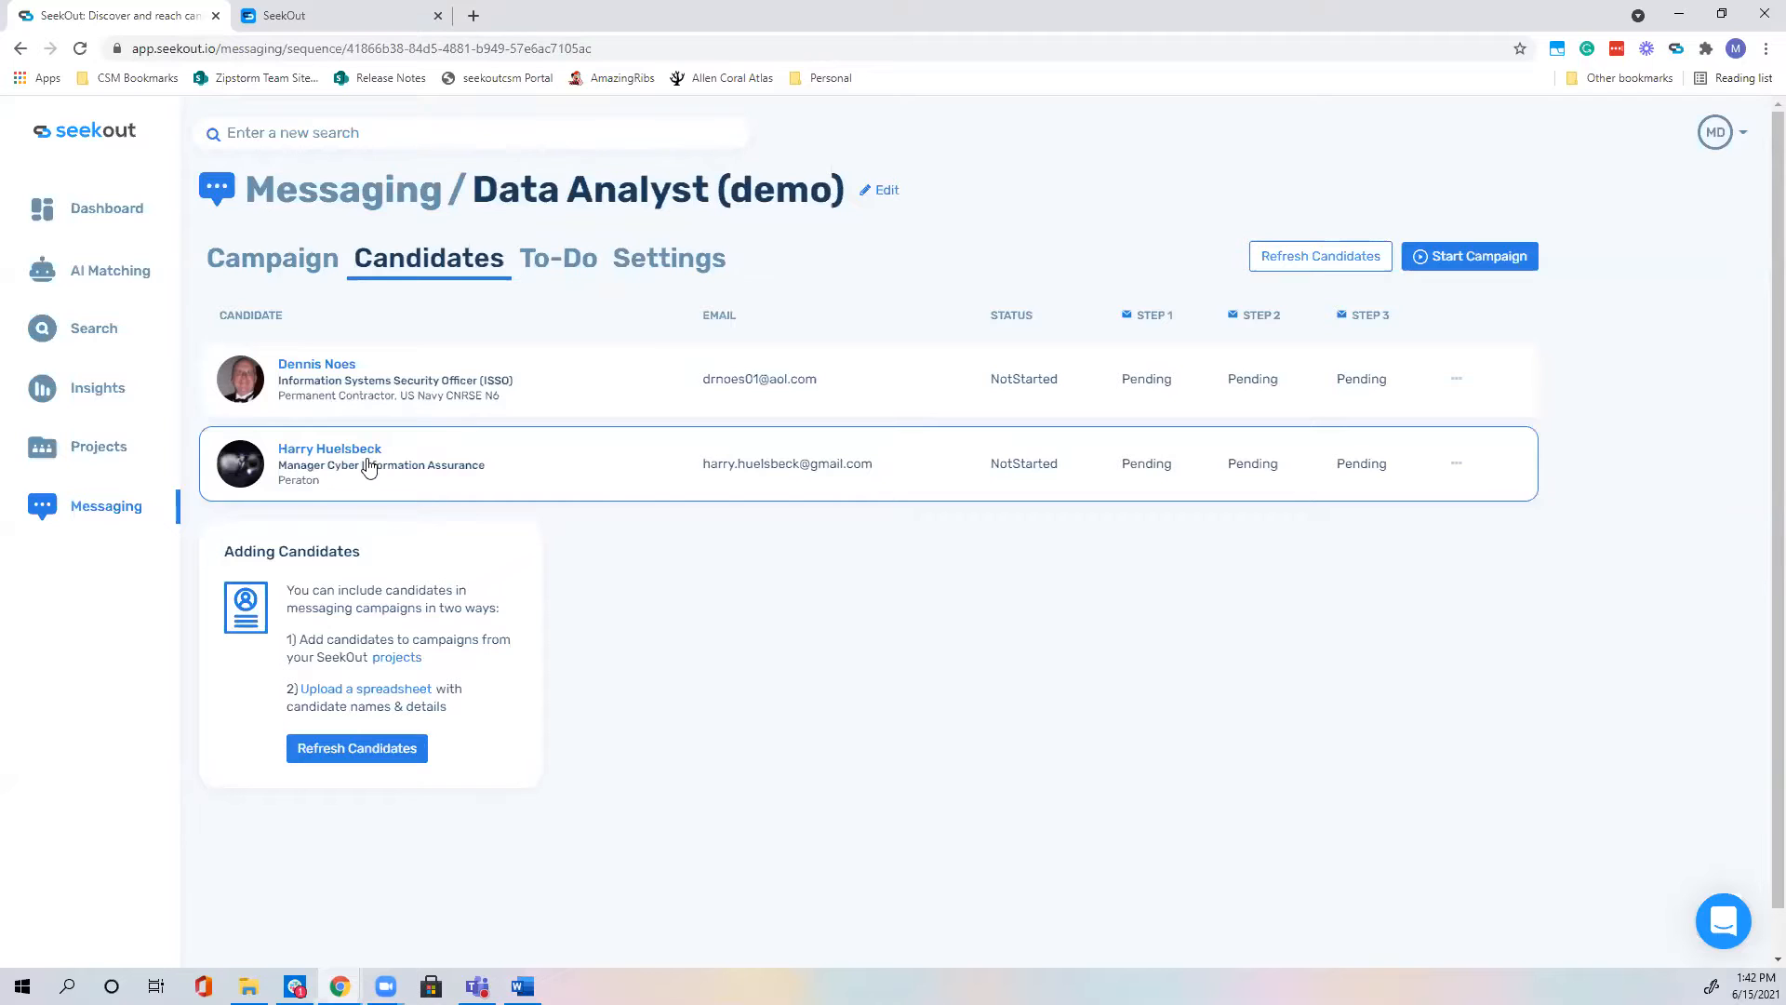
pyautogui.click(281, 272)
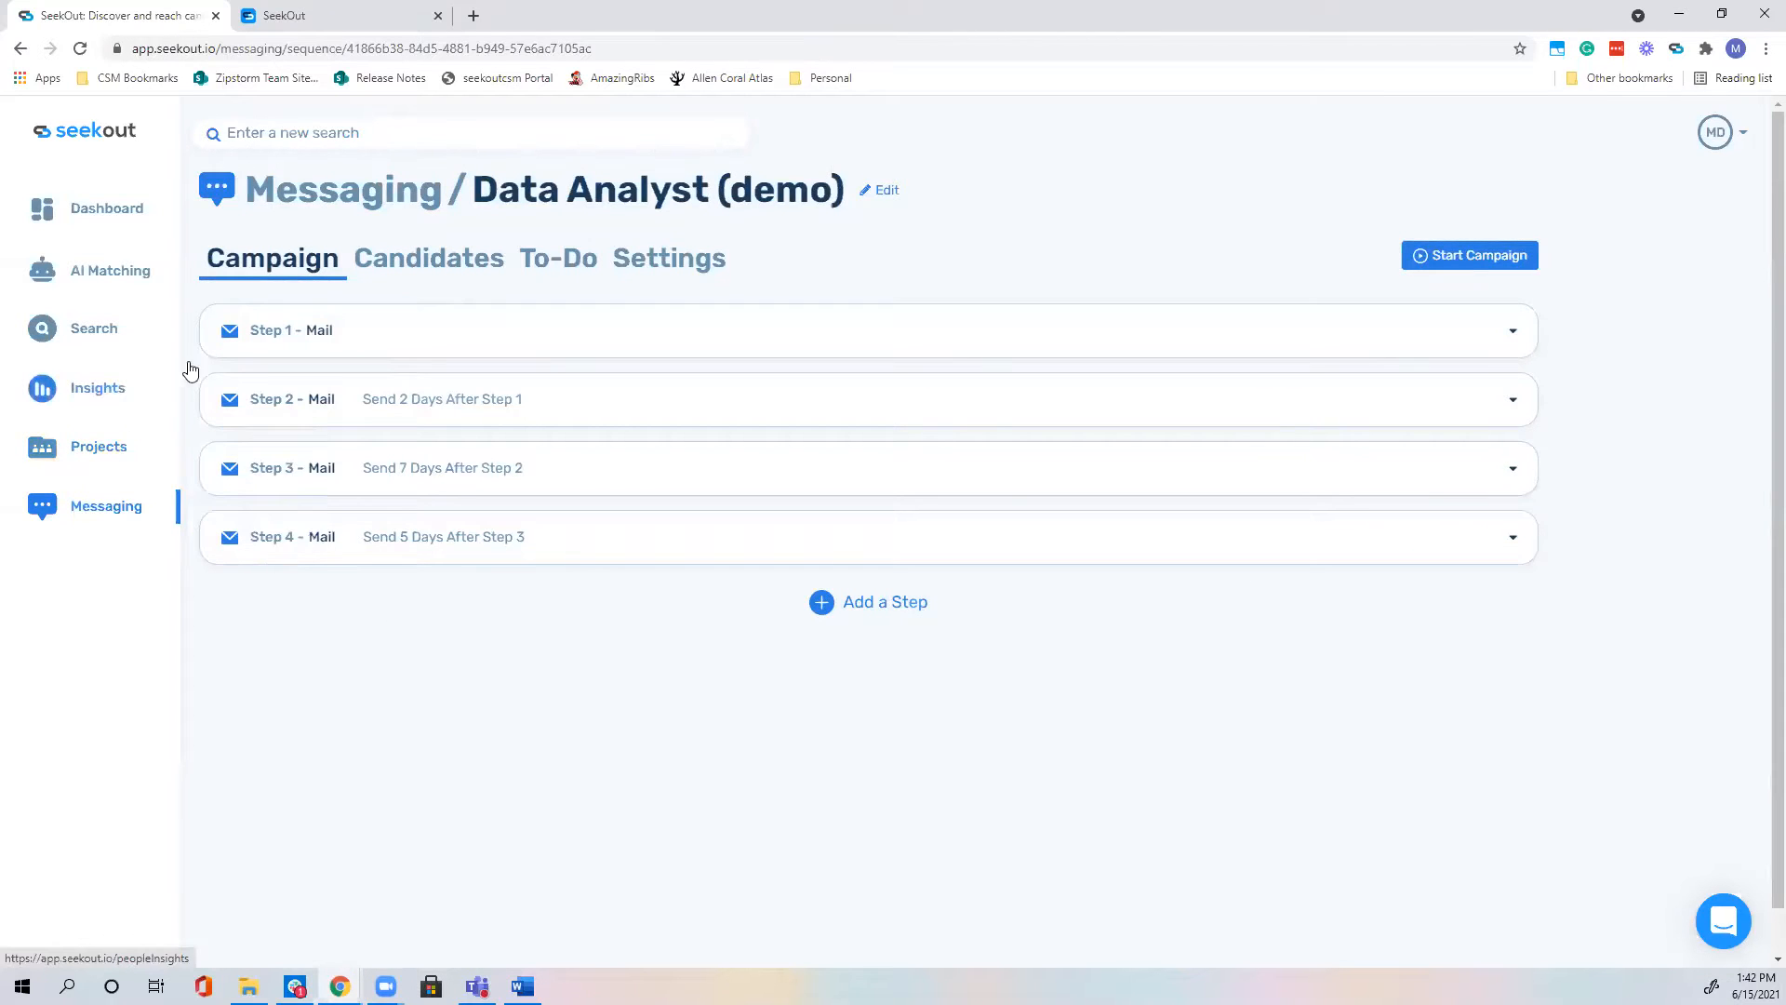
pyautogui.click(427, 281)
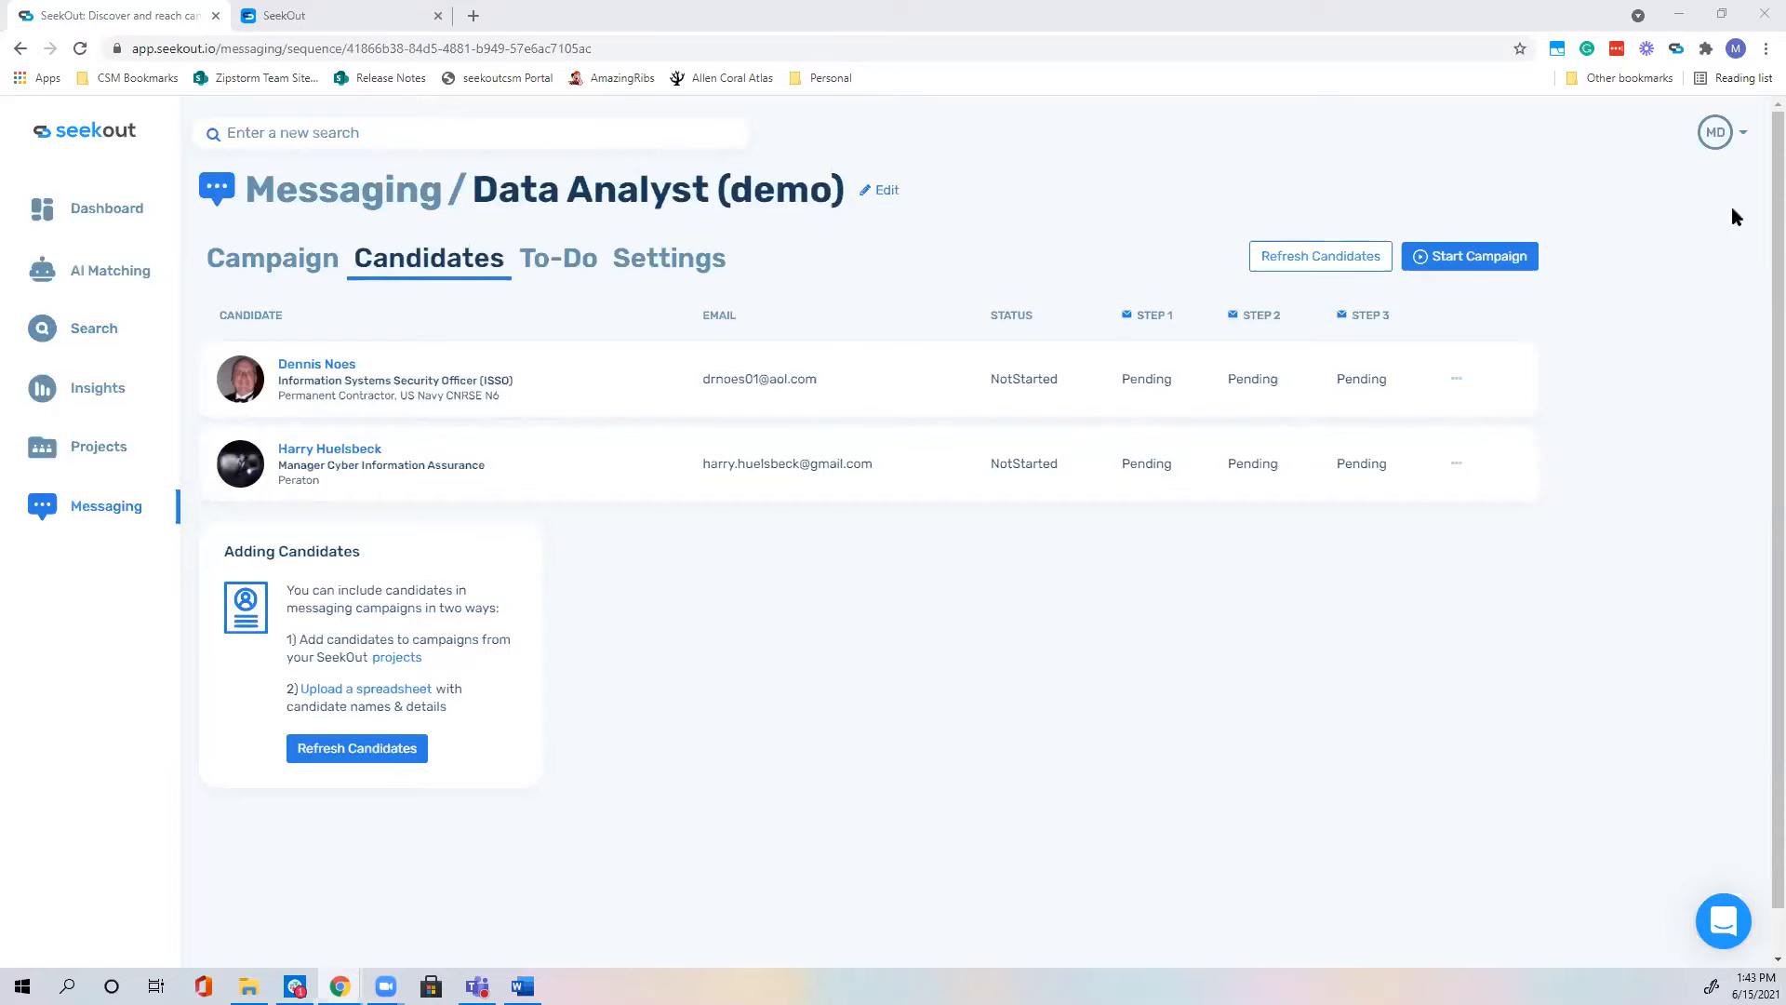
pyautogui.click(1724, 141)
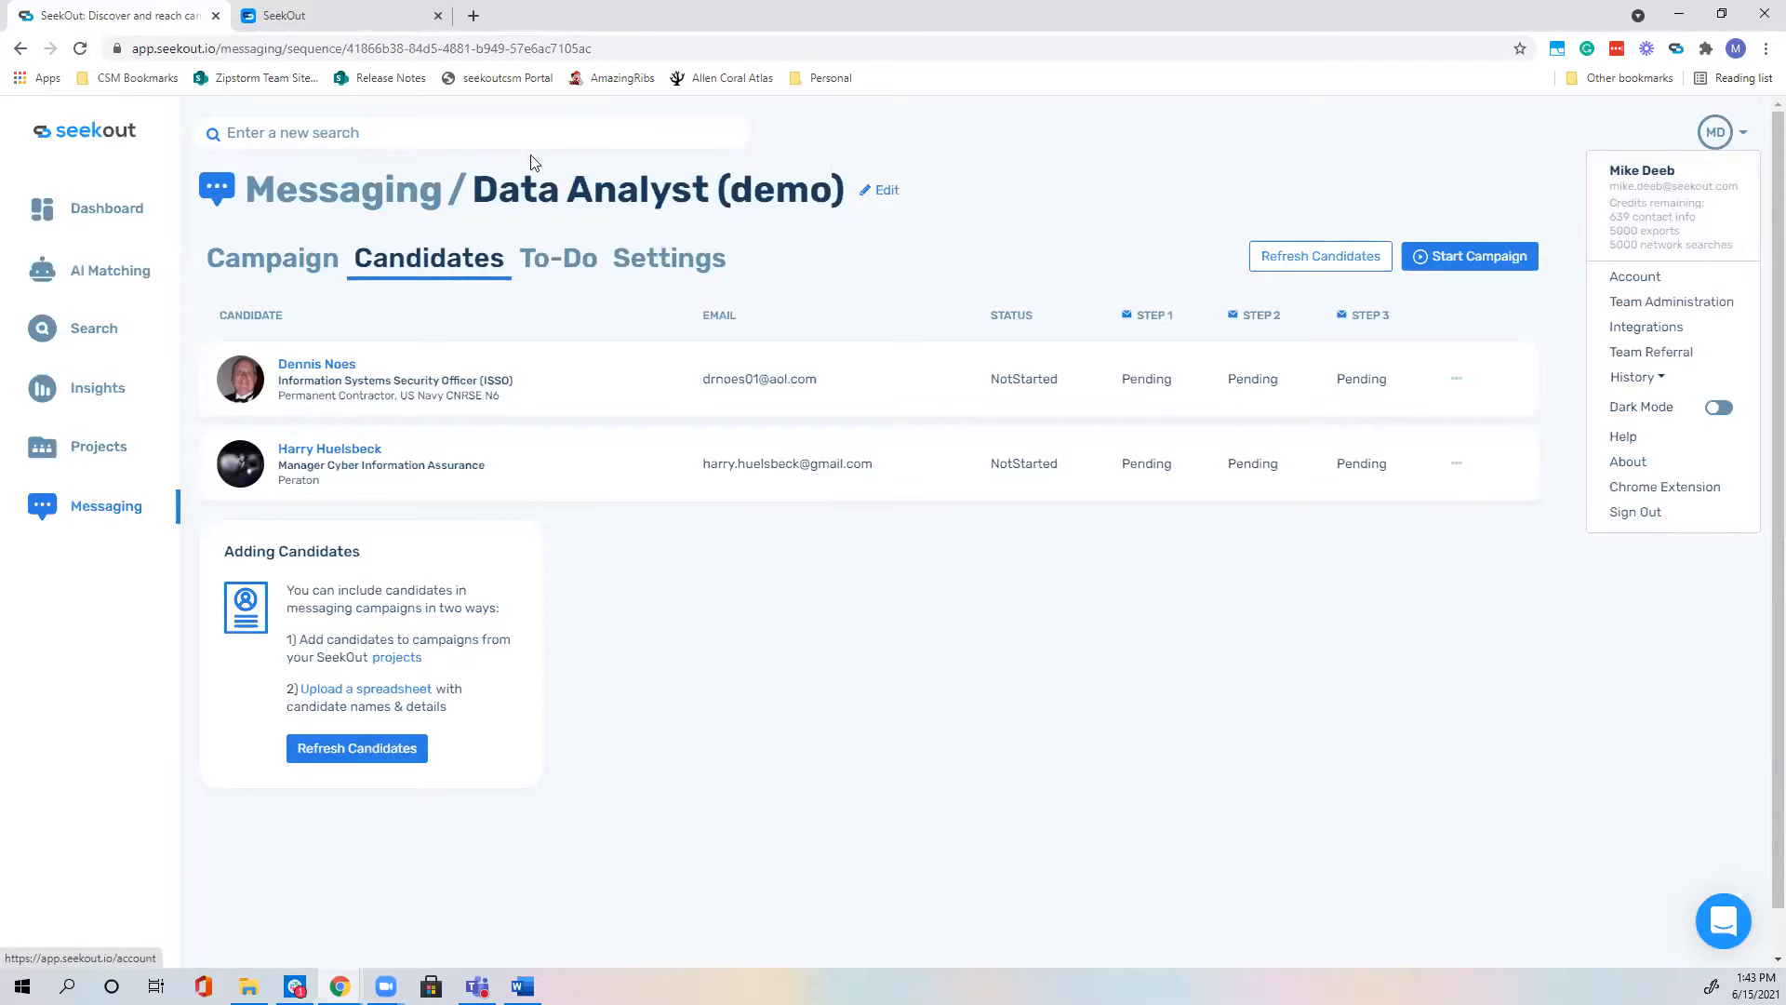
# Step: Check the Dashboard's 639 contact credits and reset note, then open the Account page
pyautogui.click(124, 214)
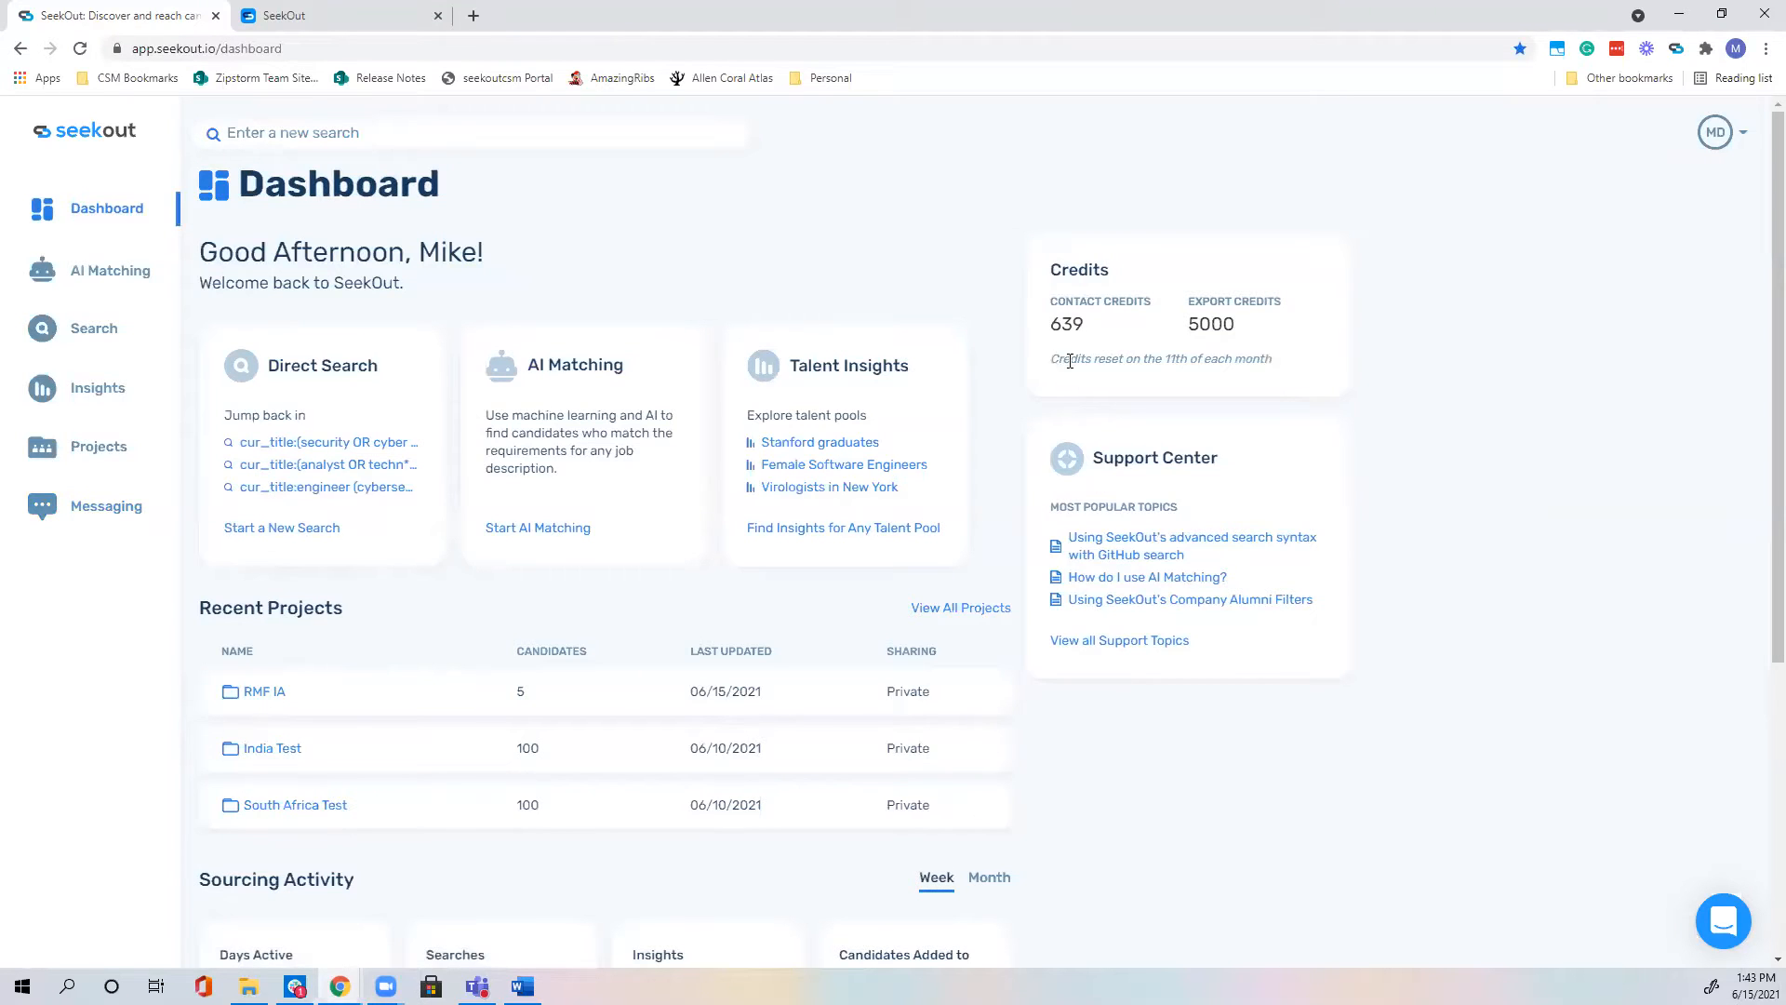
pyautogui.moveTo(1054, 359); pyautogui.dragTo(1276, 363)
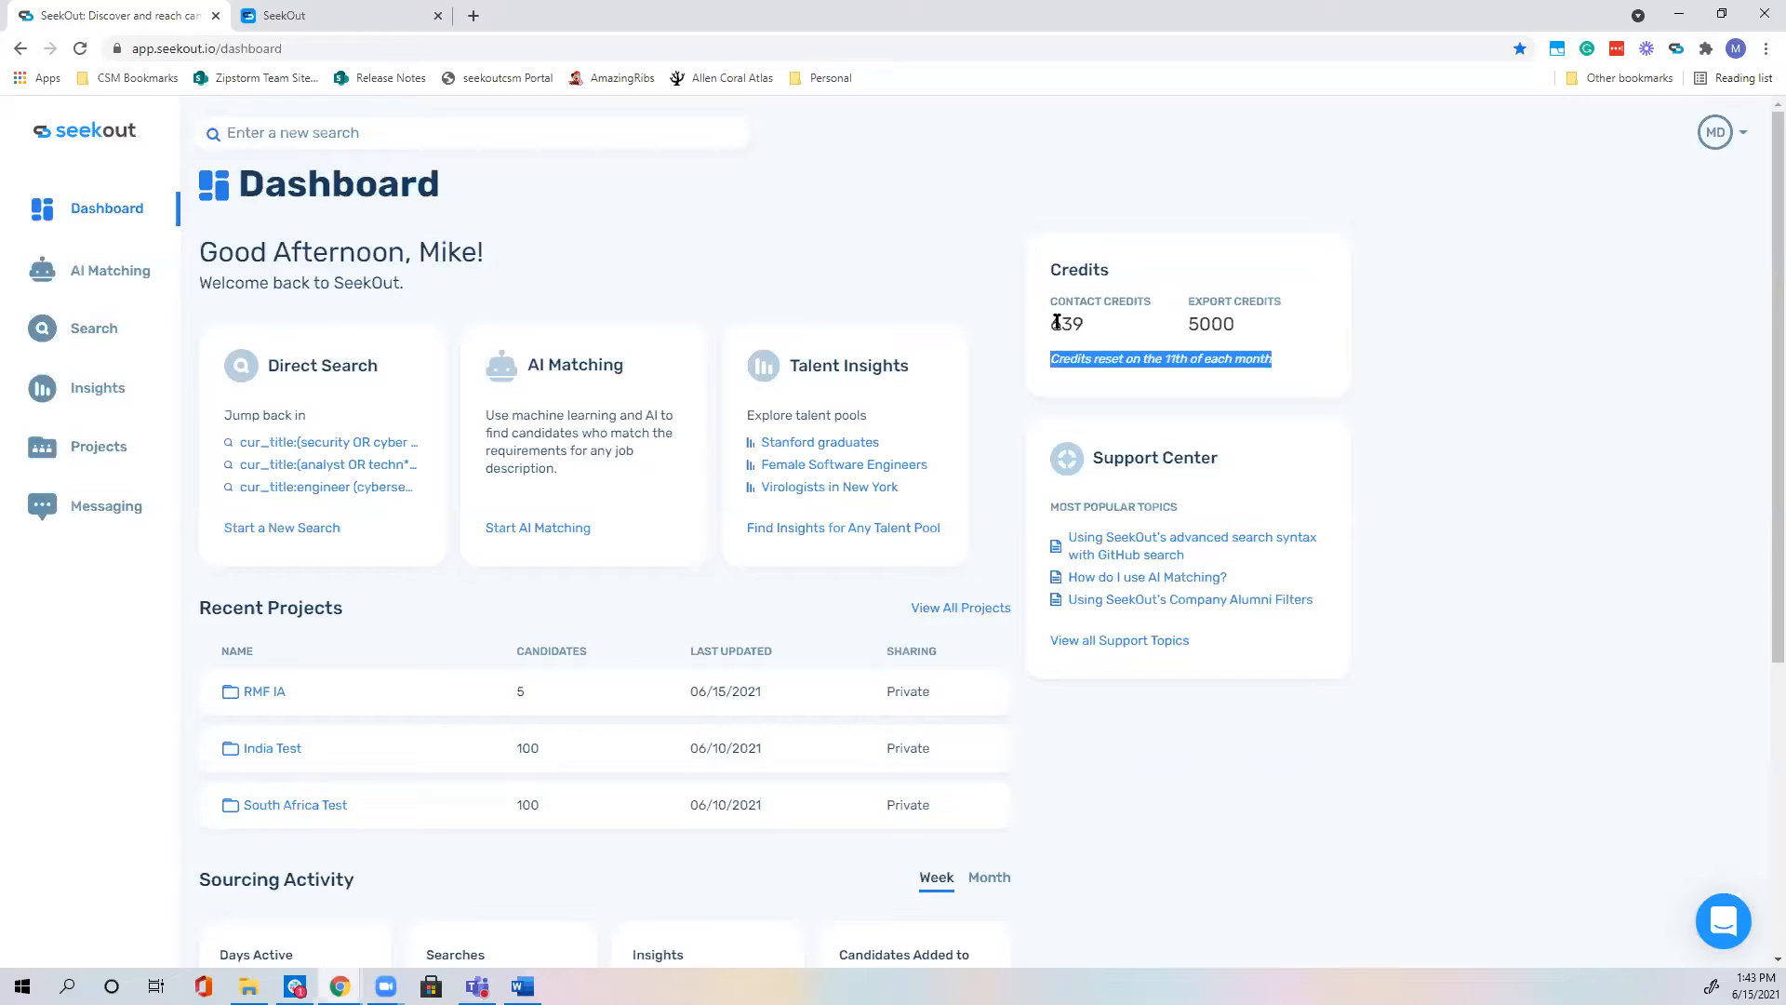
pyautogui.doubleClick(1057, 323)
pyautogui.click(1124, 374)
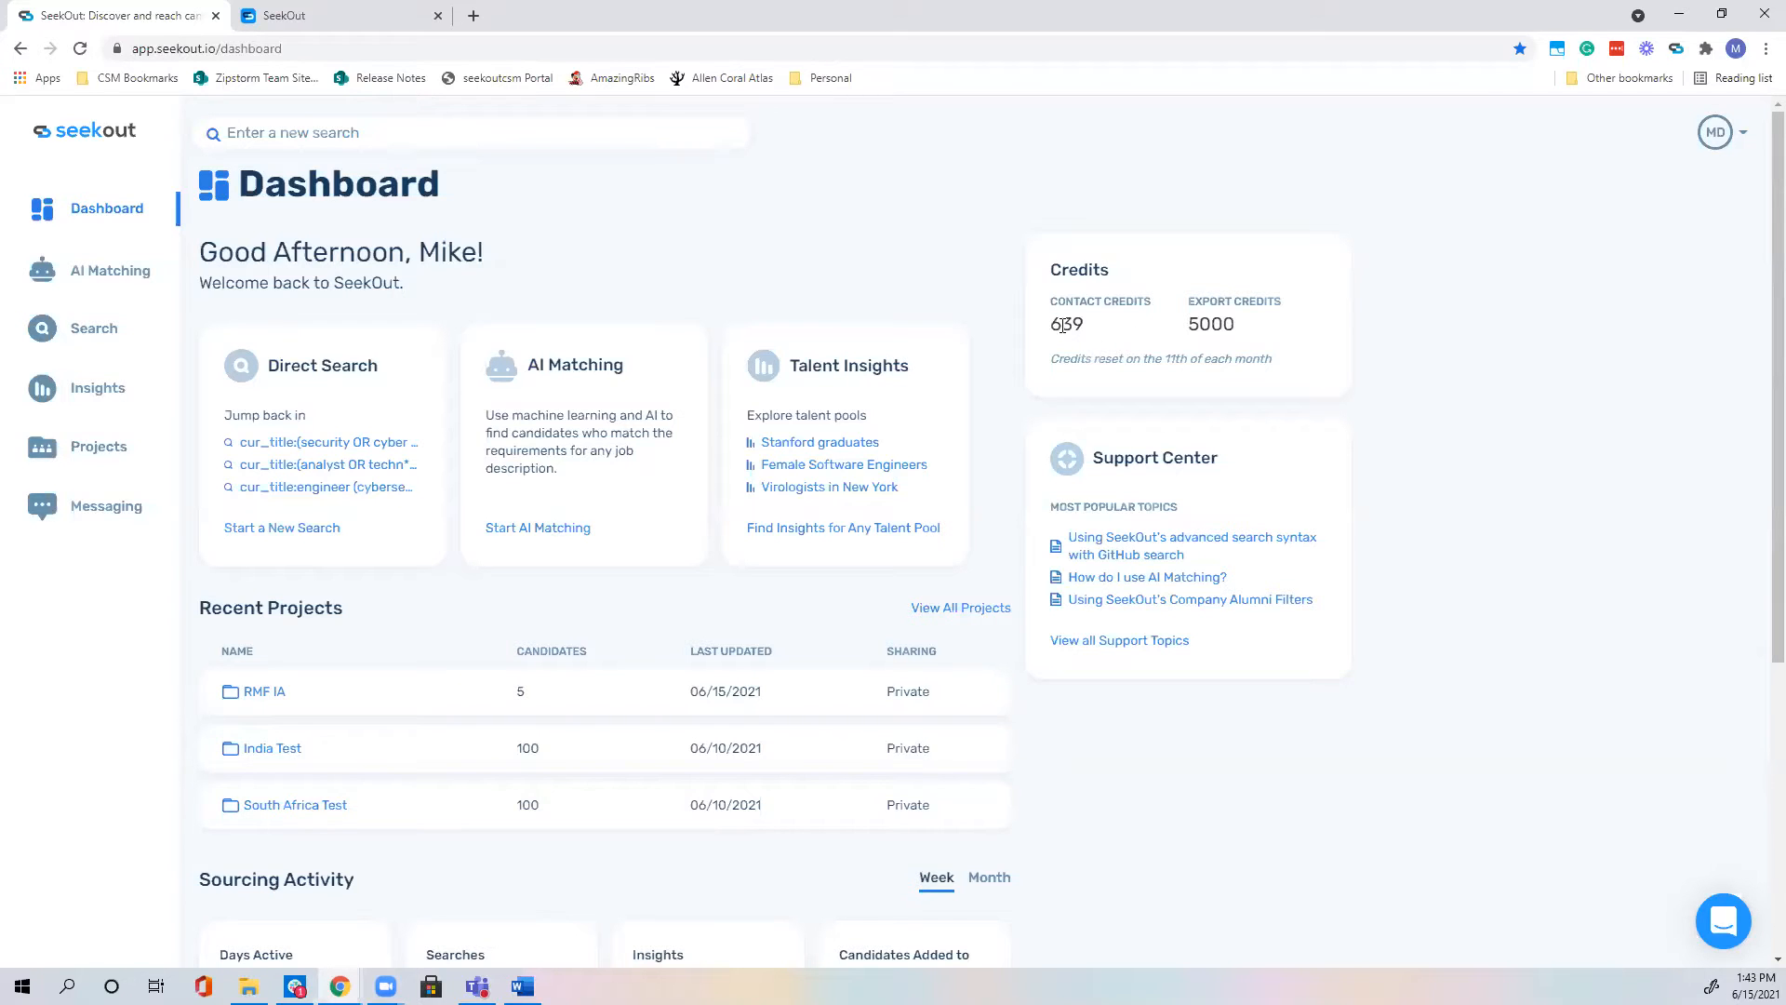
pyautogui.click(1717, 133)
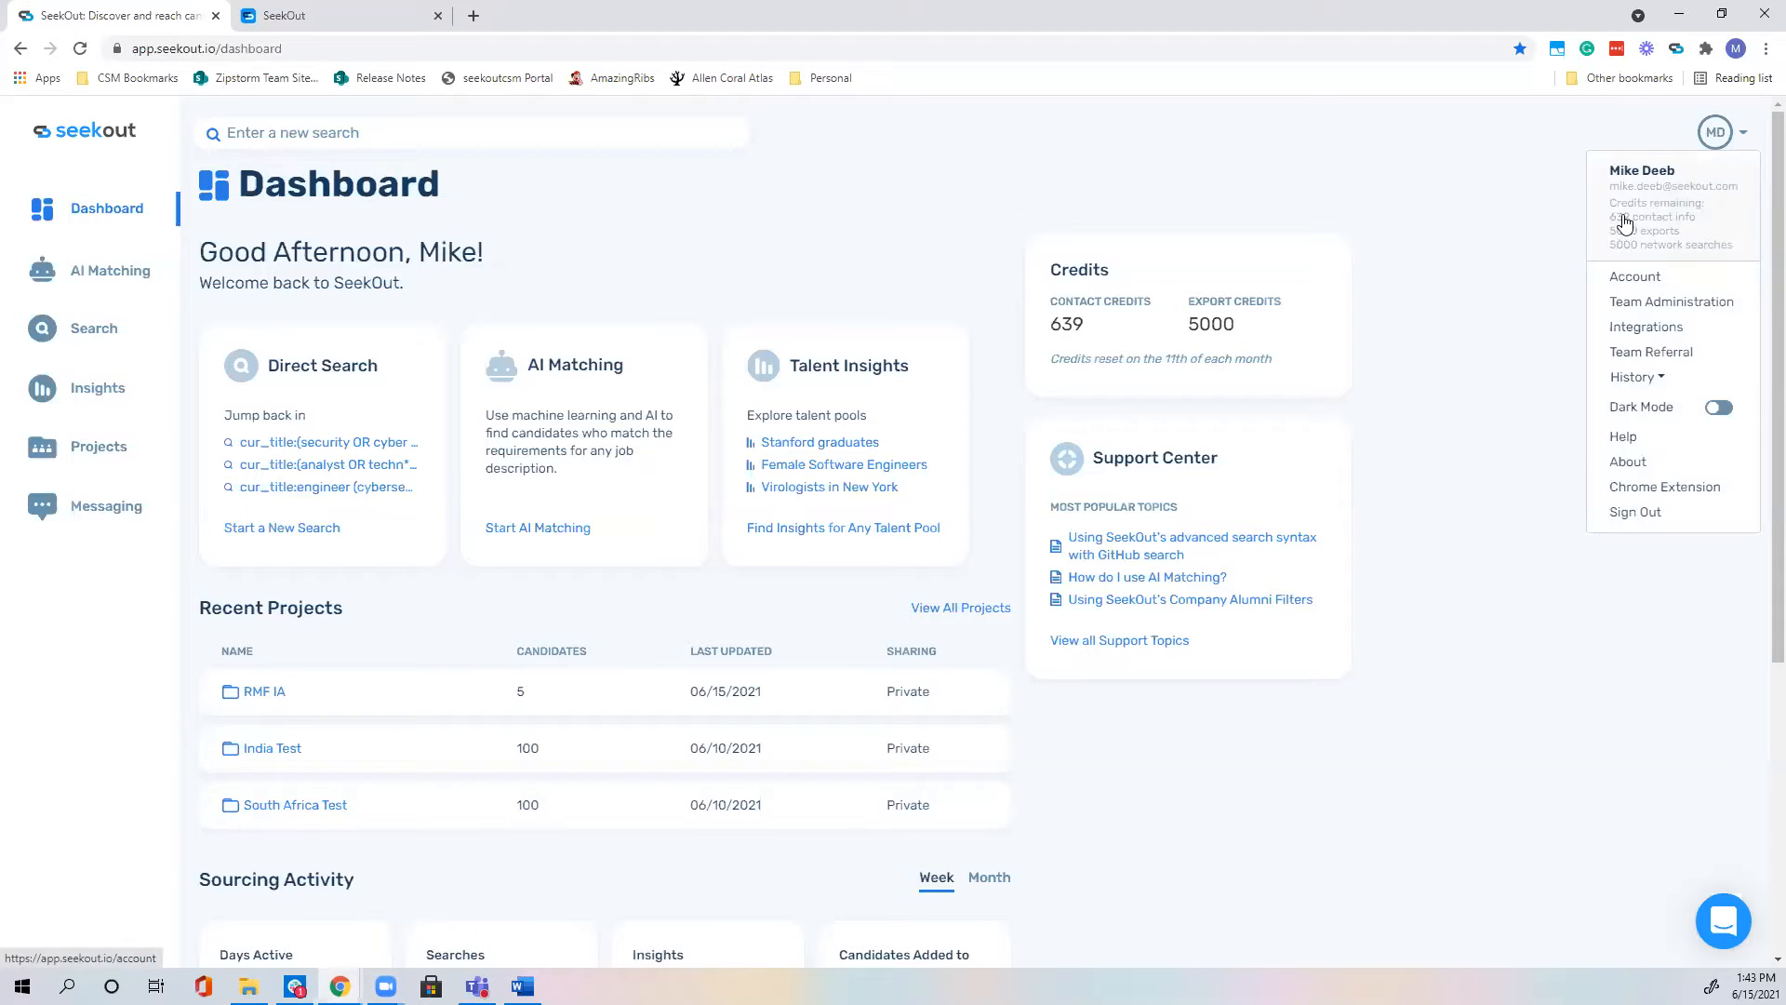
pyautogui.click(1624, 224)
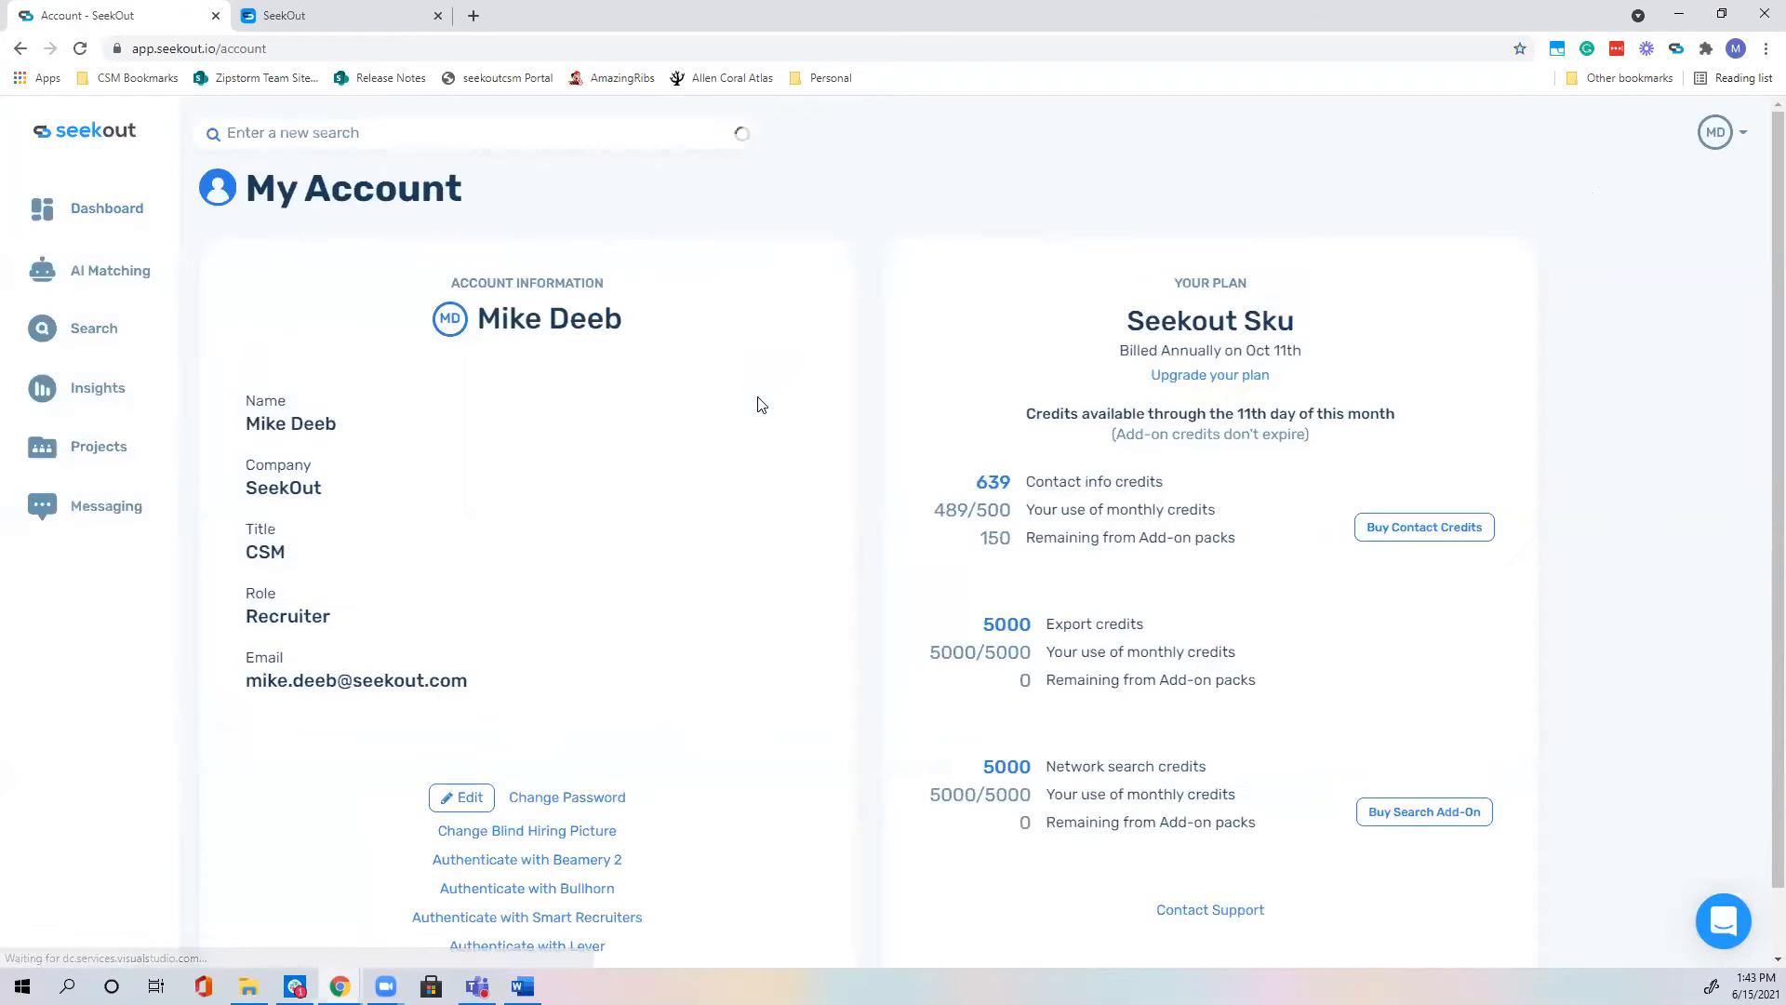
# Step: Review contact credit usage (489/500 monthly, 150 add-on pack), then go to Messaging campaigns
pyautogui.scroll(-1, 774, 400)
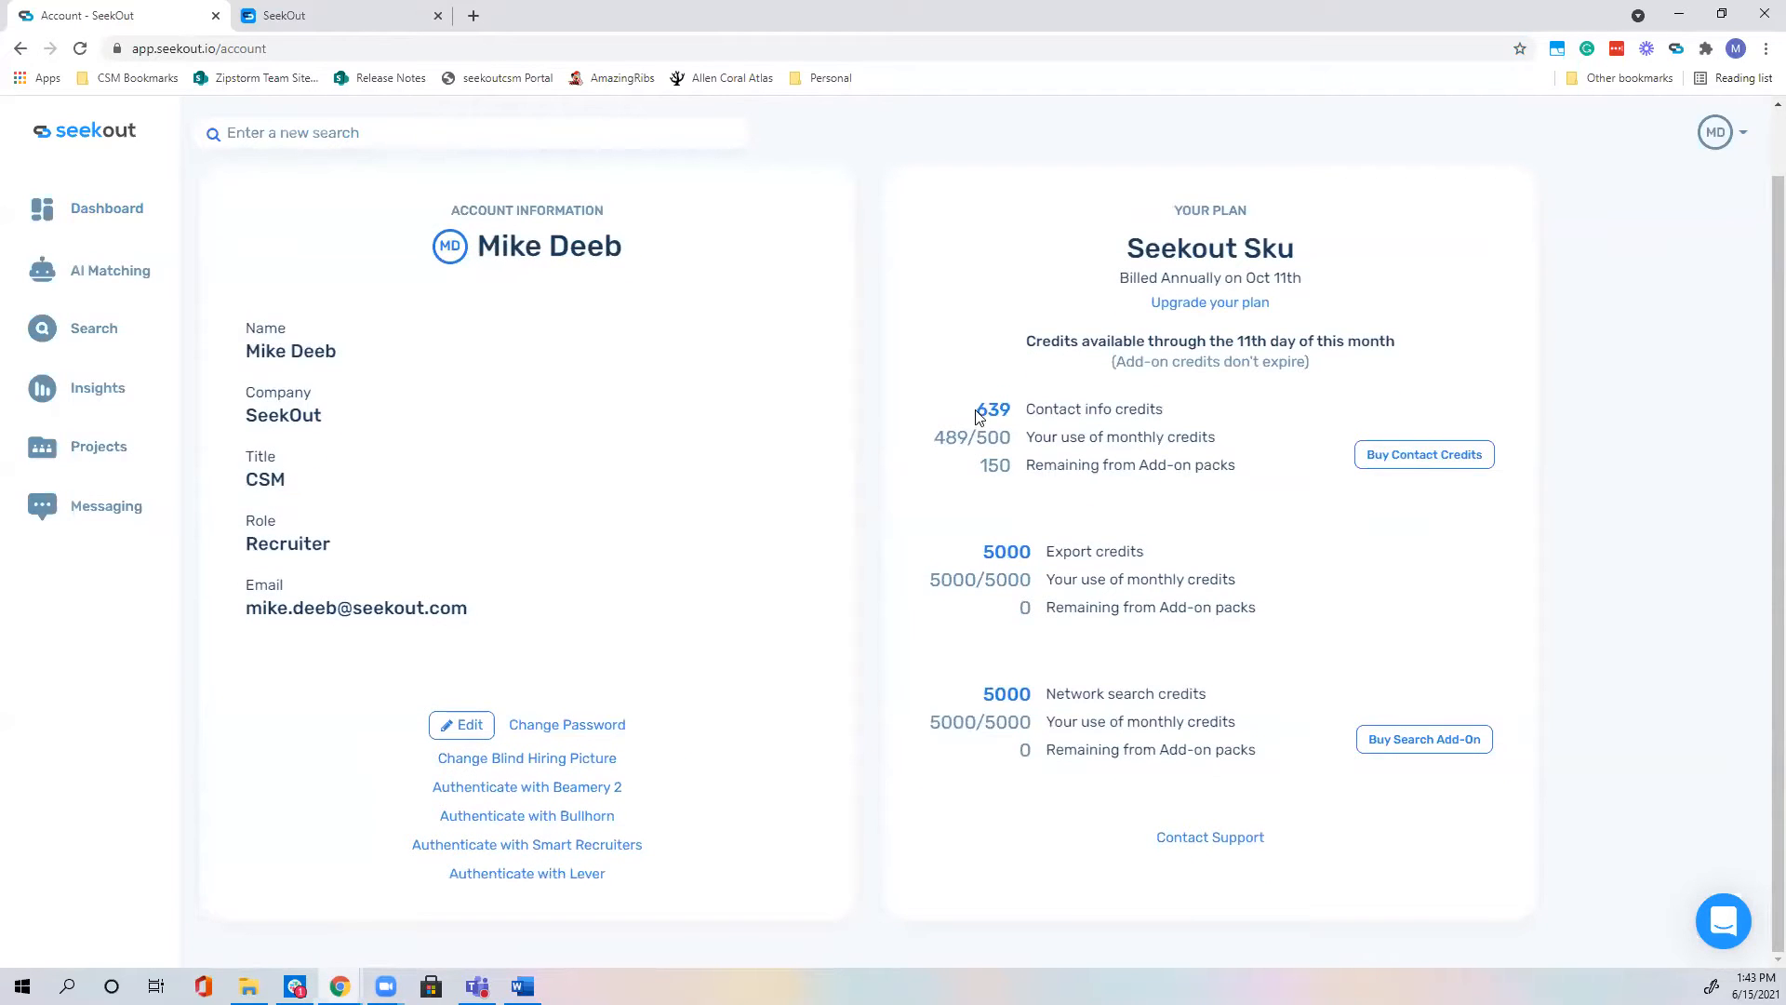
pyautogui.moveTo(941, 436); pyautogui.dragTo(1012, 463)
pyautogui.click(990, 465)
pyautogui.moveTo(980, 465); pyautogui.dragTo(1019, 465)
pyautogui.moveTo(933, 437); pyautogui.dragTo(1012, 472)
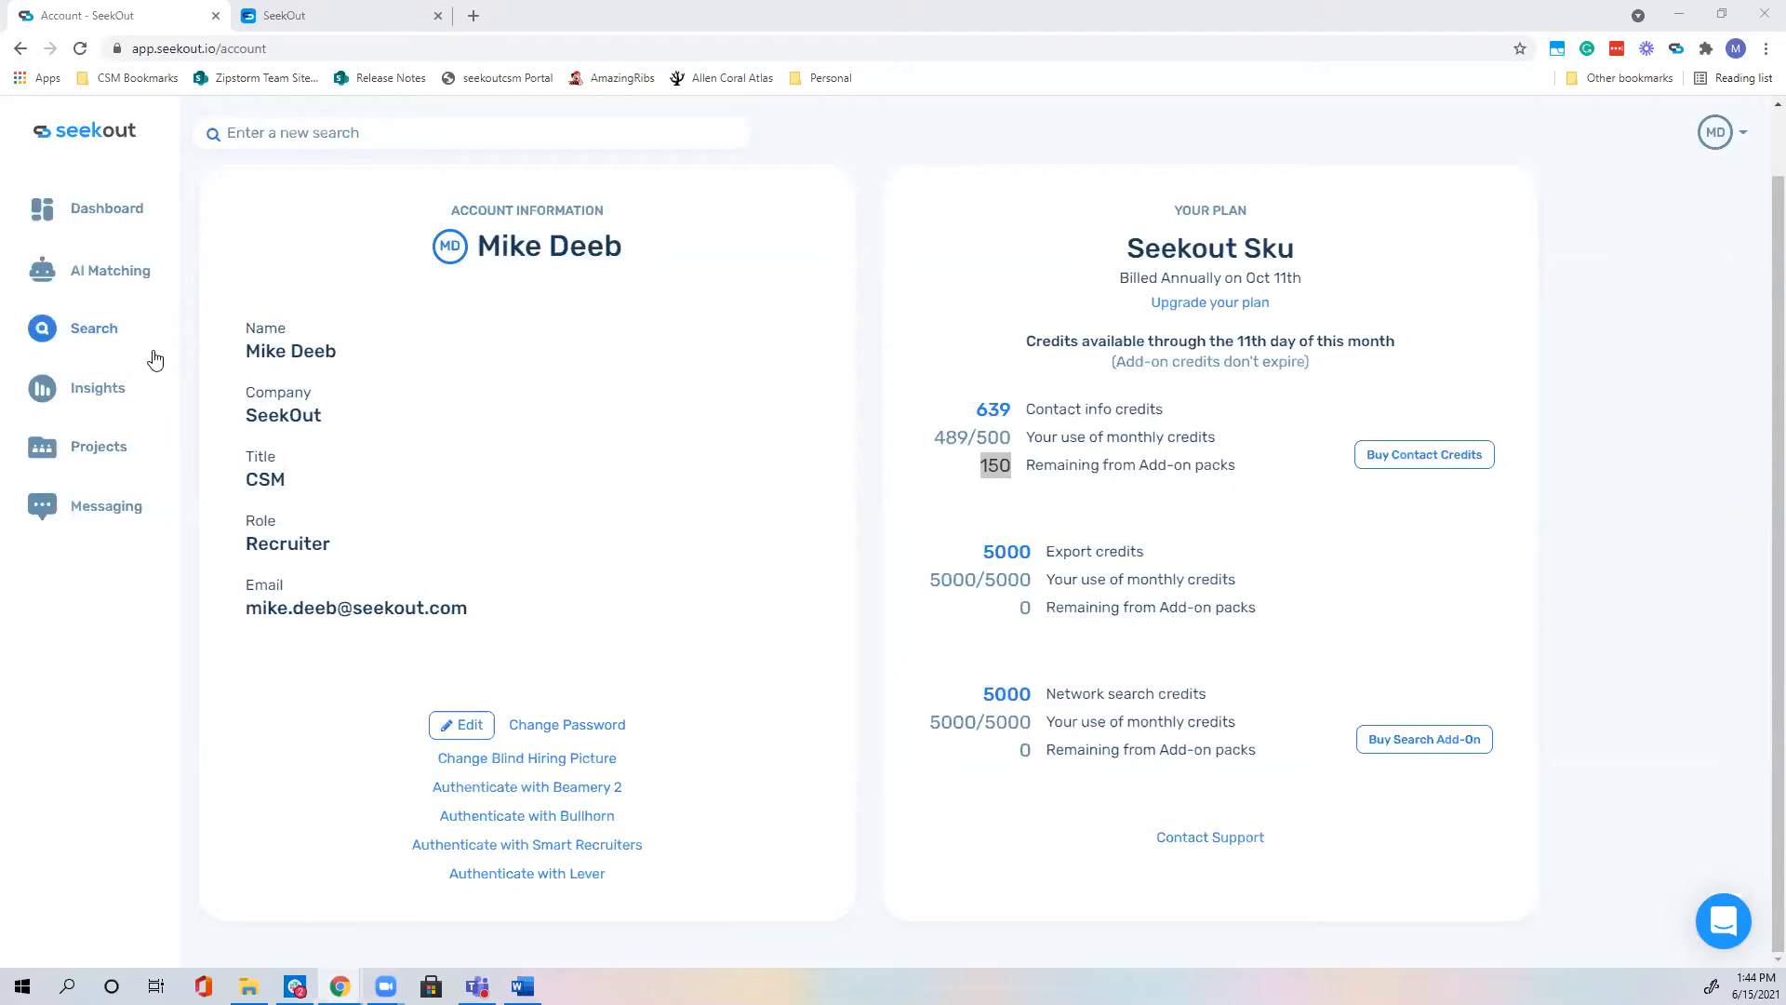
pyautogui.click(109, 512)
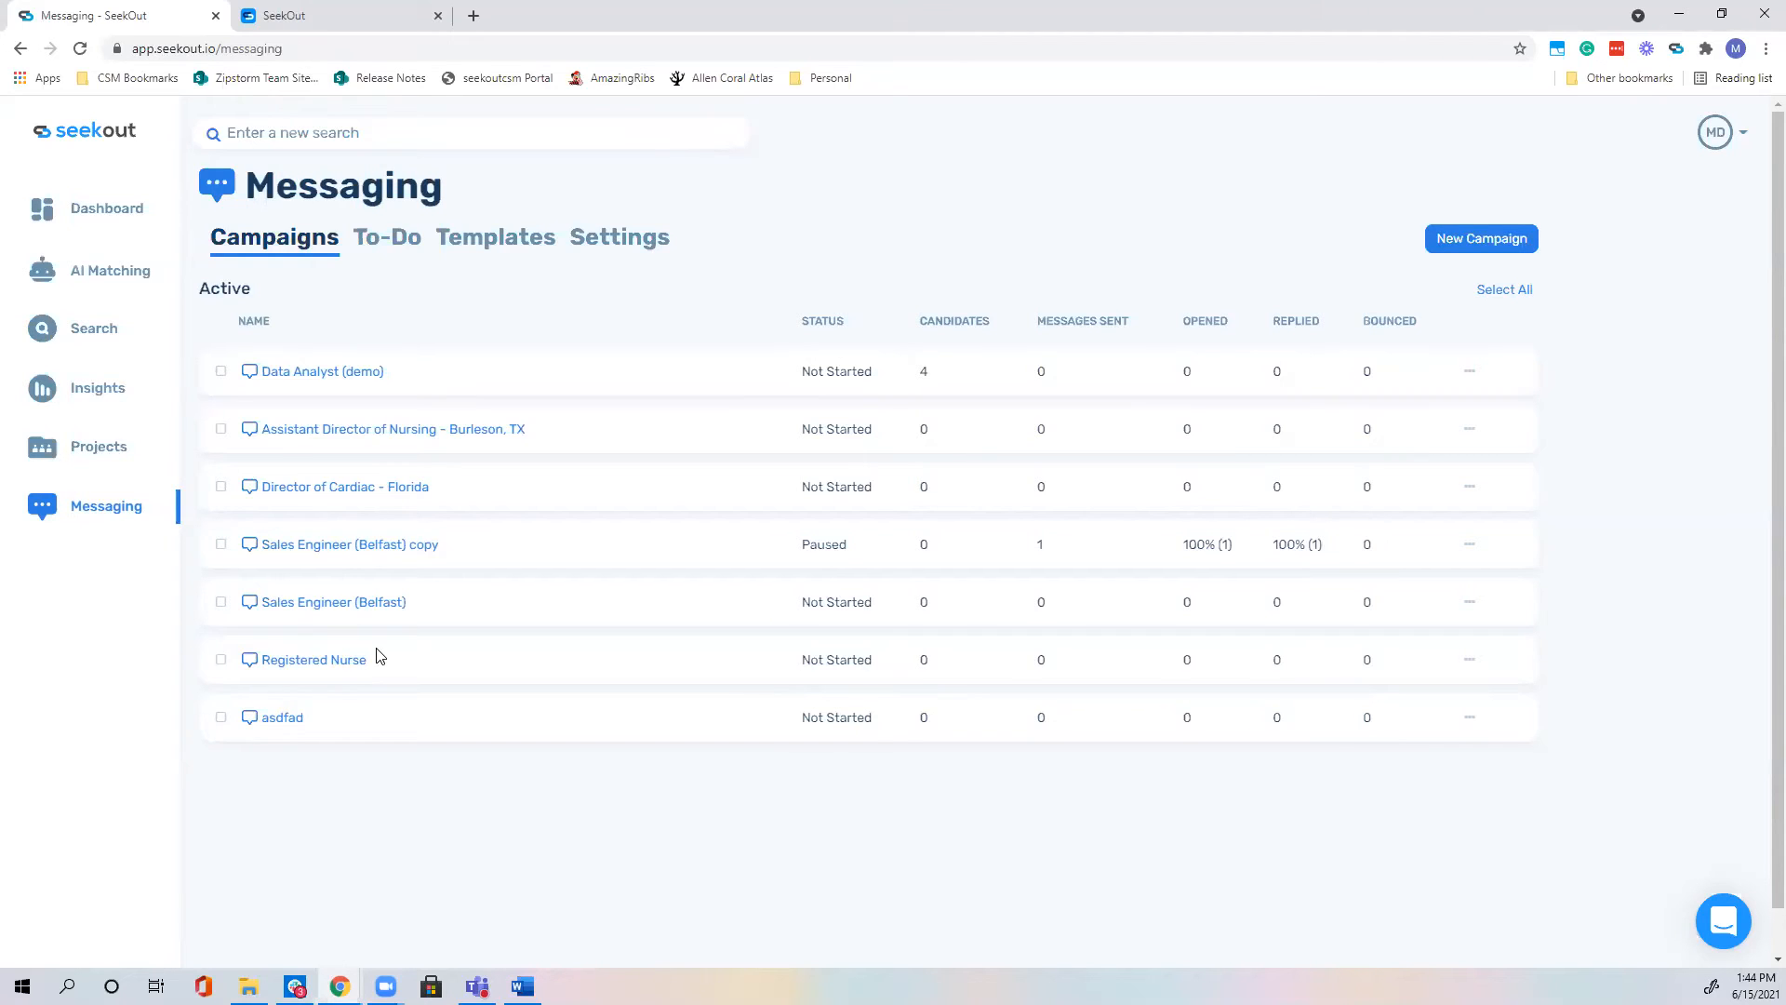
# Step: Open the RMF IA project and show messaging options for its first candidate
pyautogui.click(109, 461)
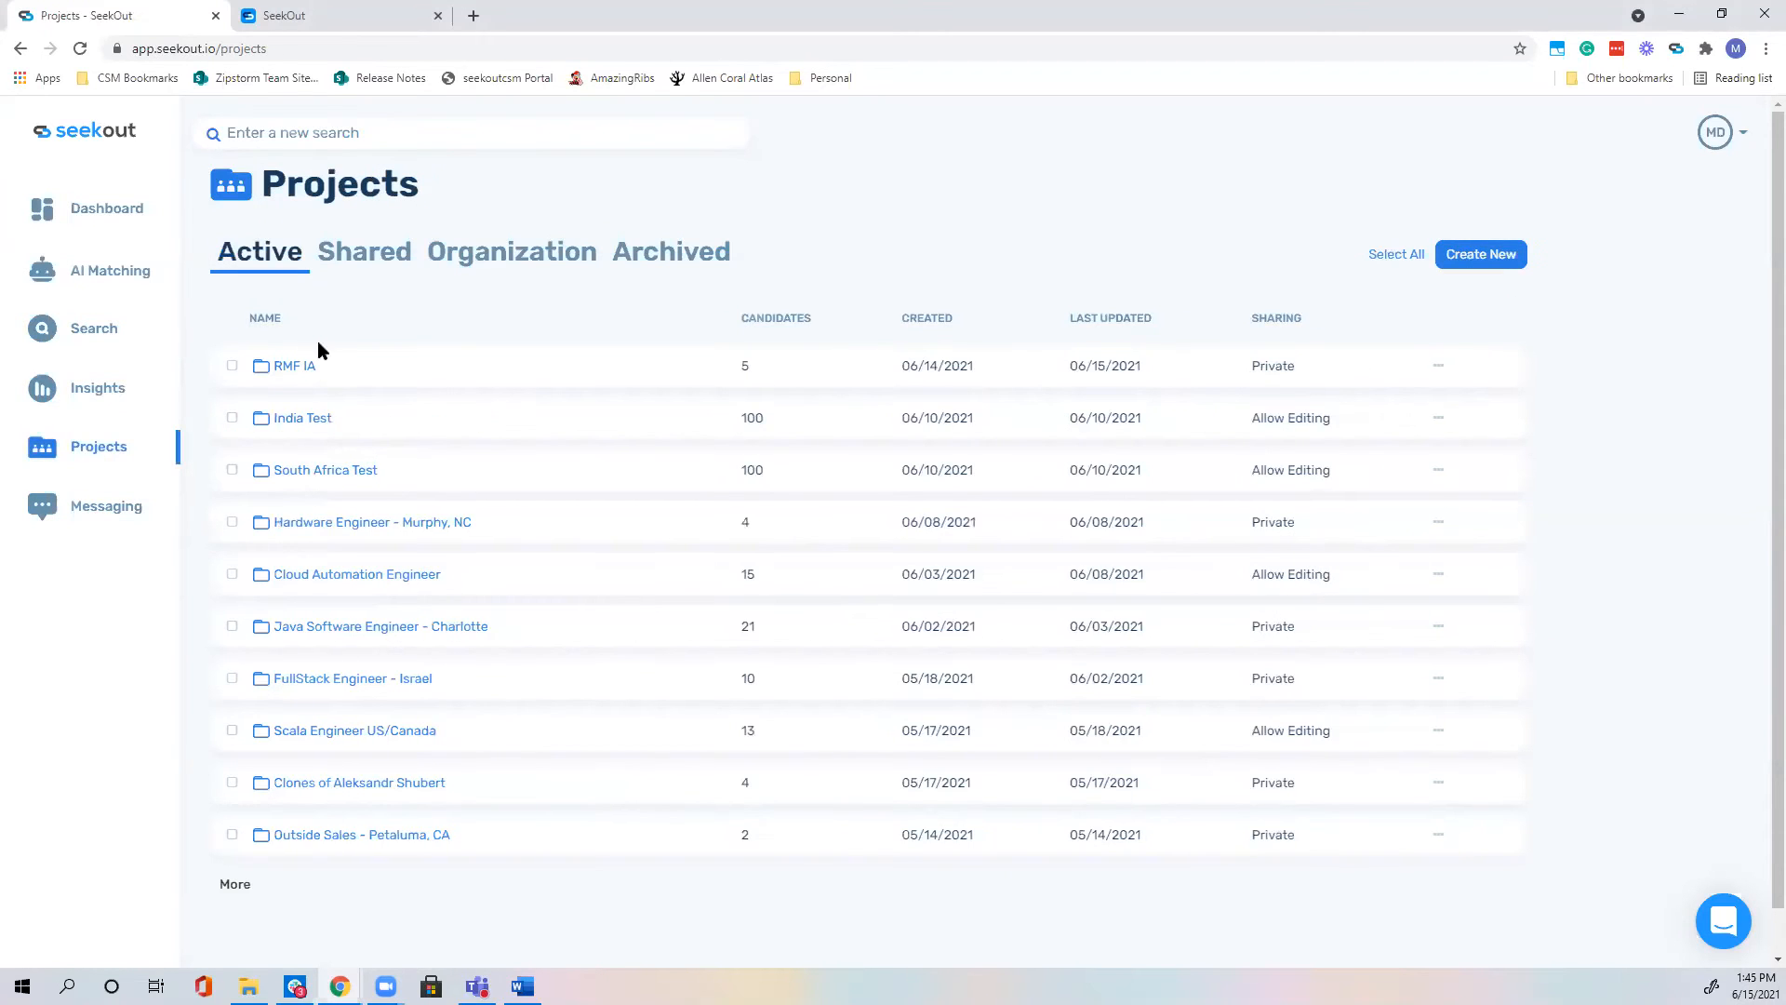
pyautogui.click(305, 372)
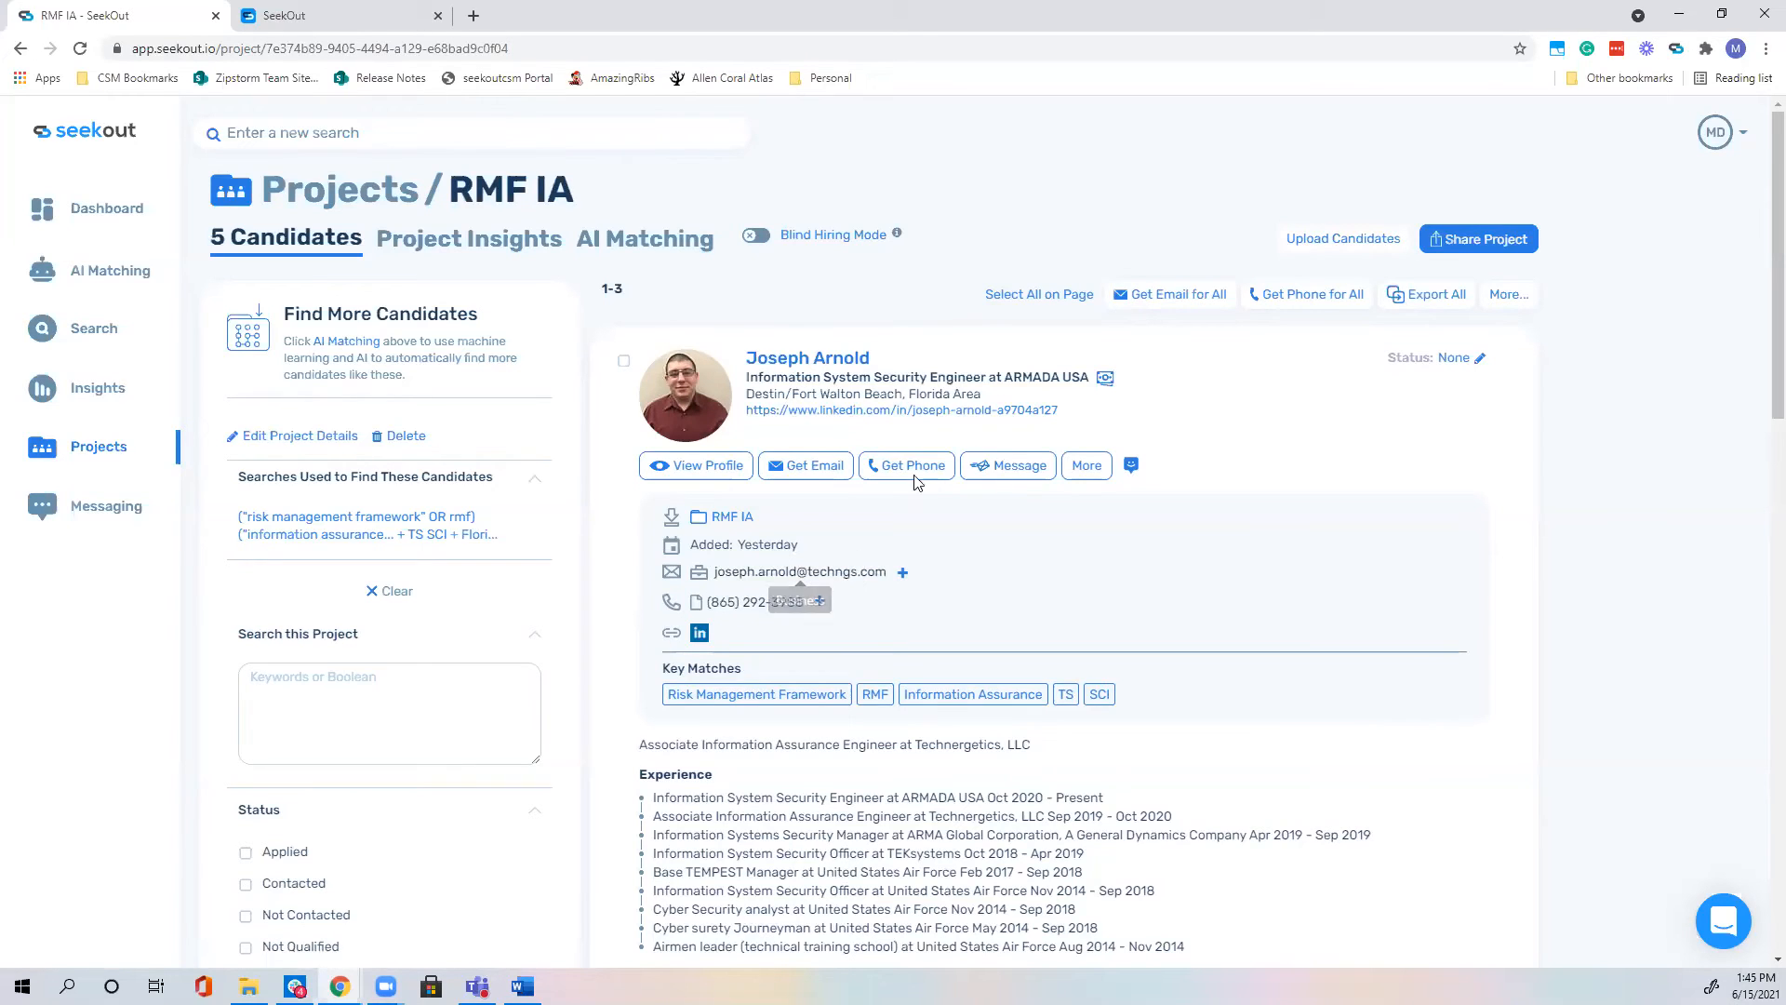
pyautogui.click(1014, 468)
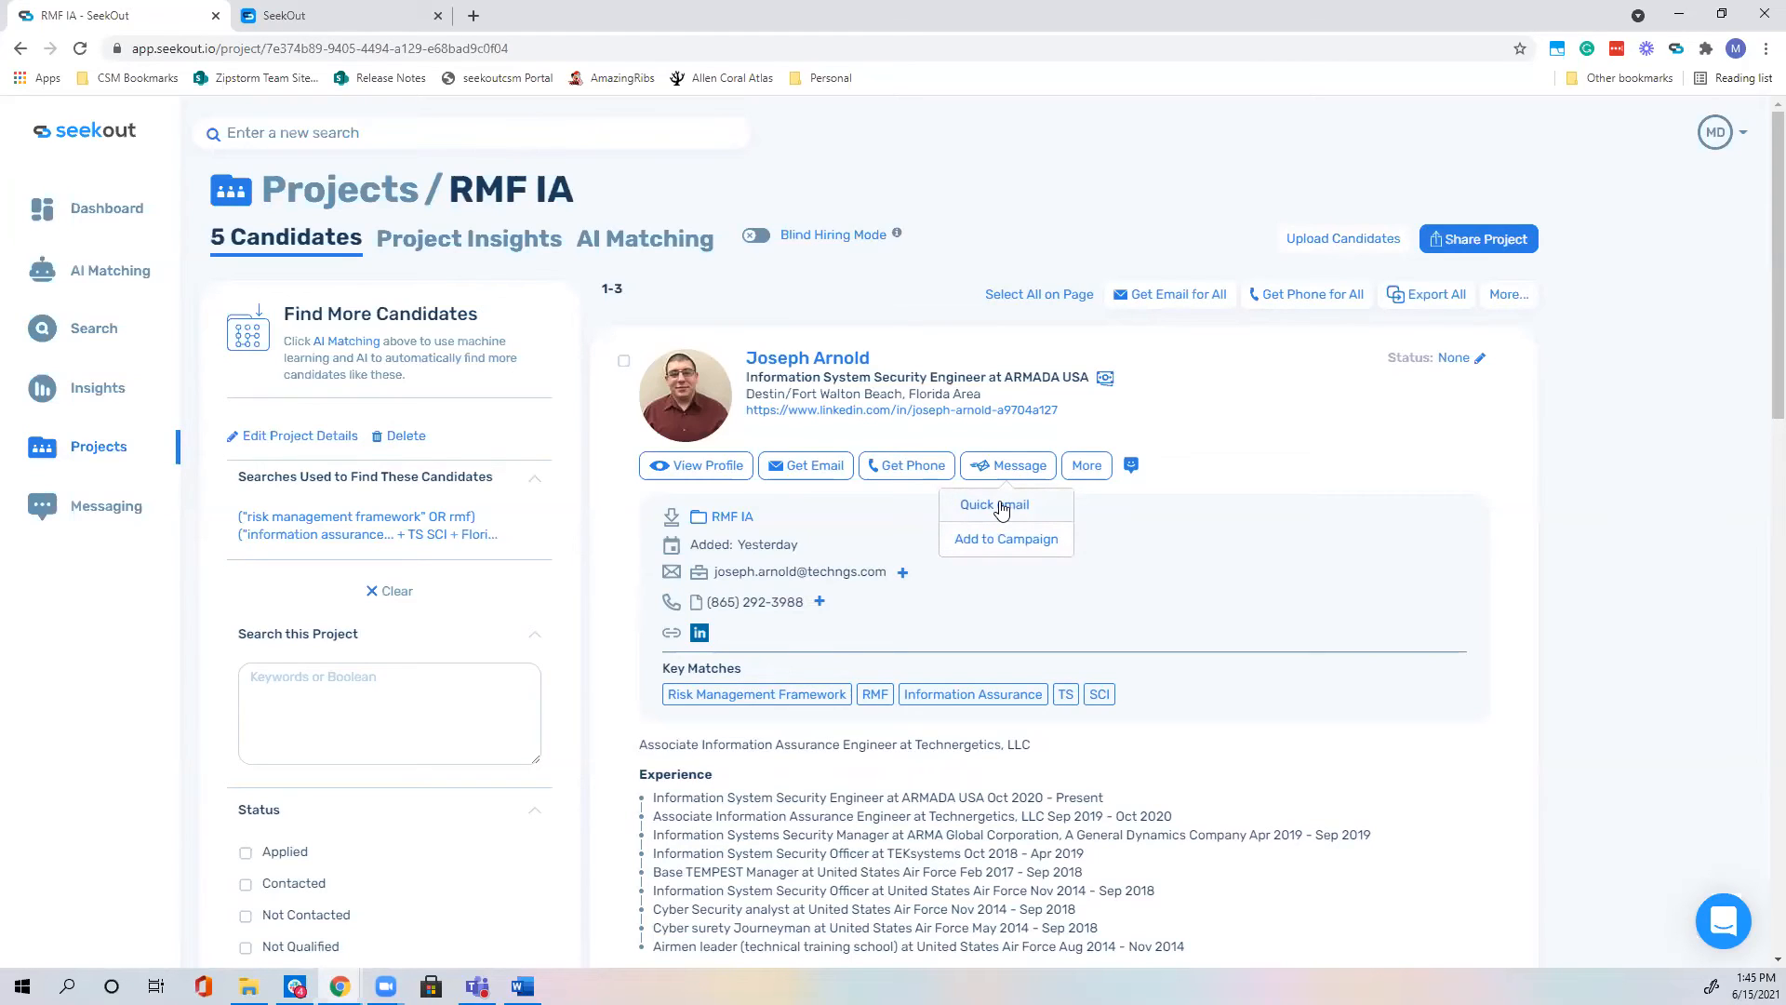
# Step: Create a quick email to the first candidate using the Data Analyst Email 1 template and open it in Outlook
pyautogui.click(997, 505)
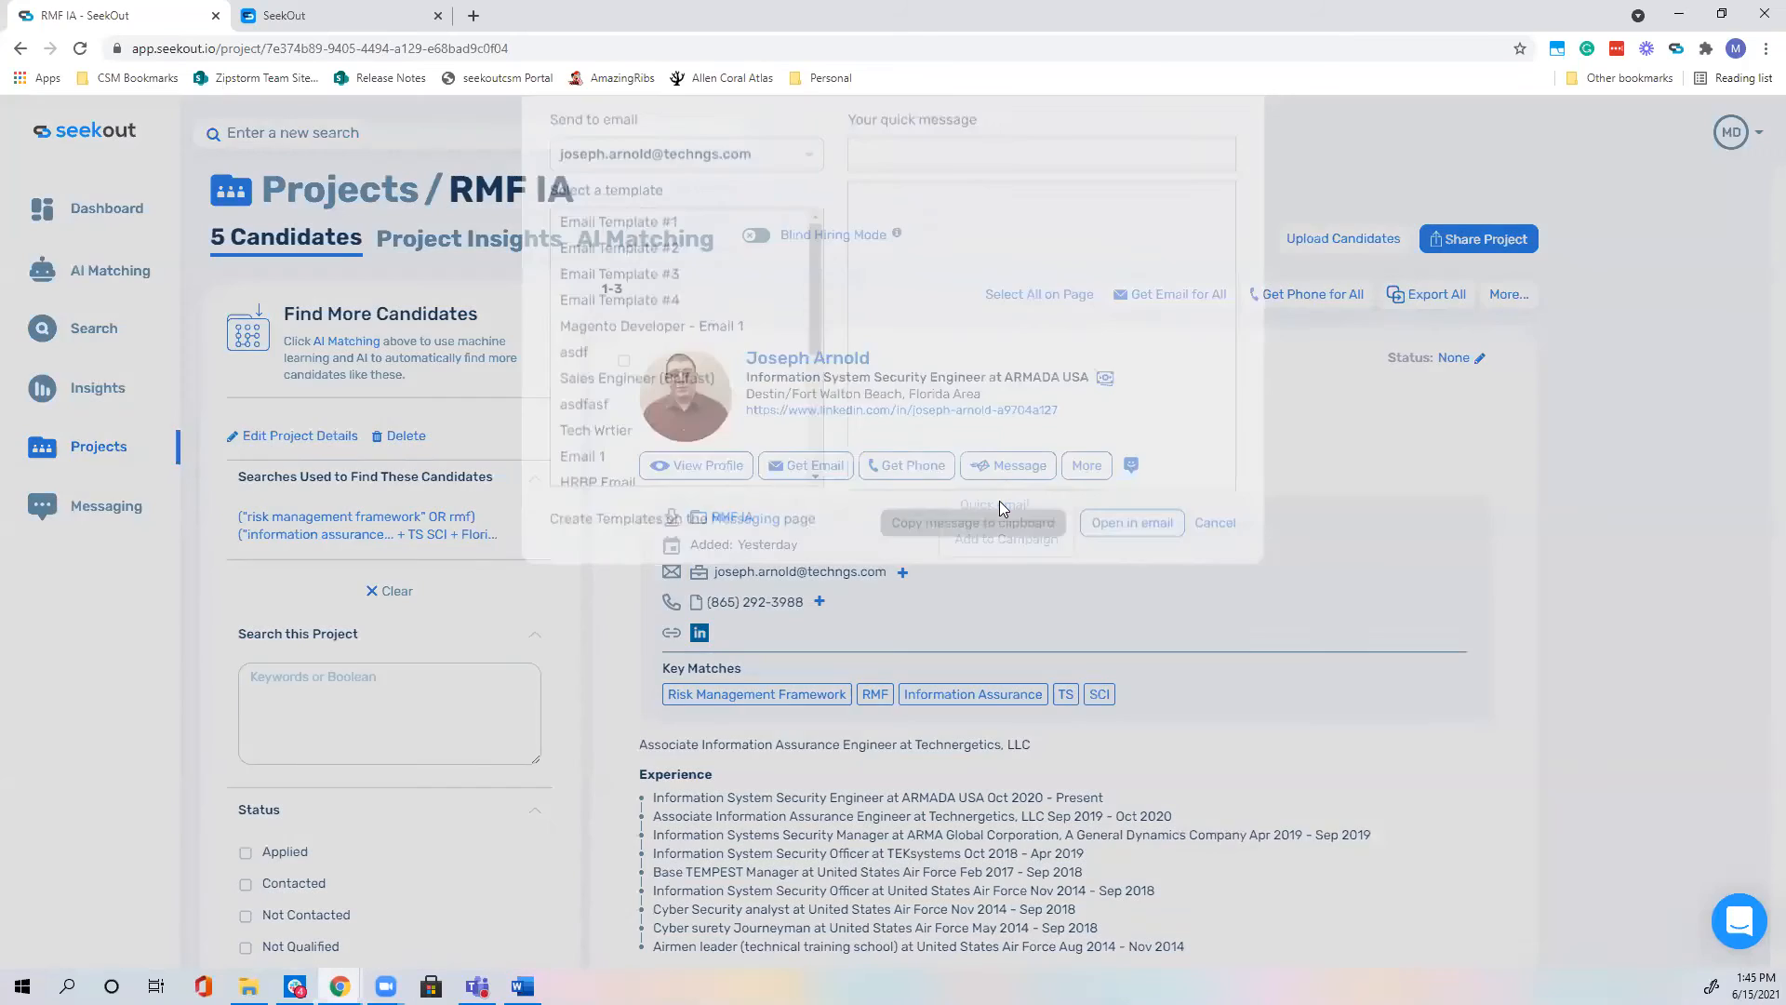
pyautogui.scroll(-3, 786, 510)
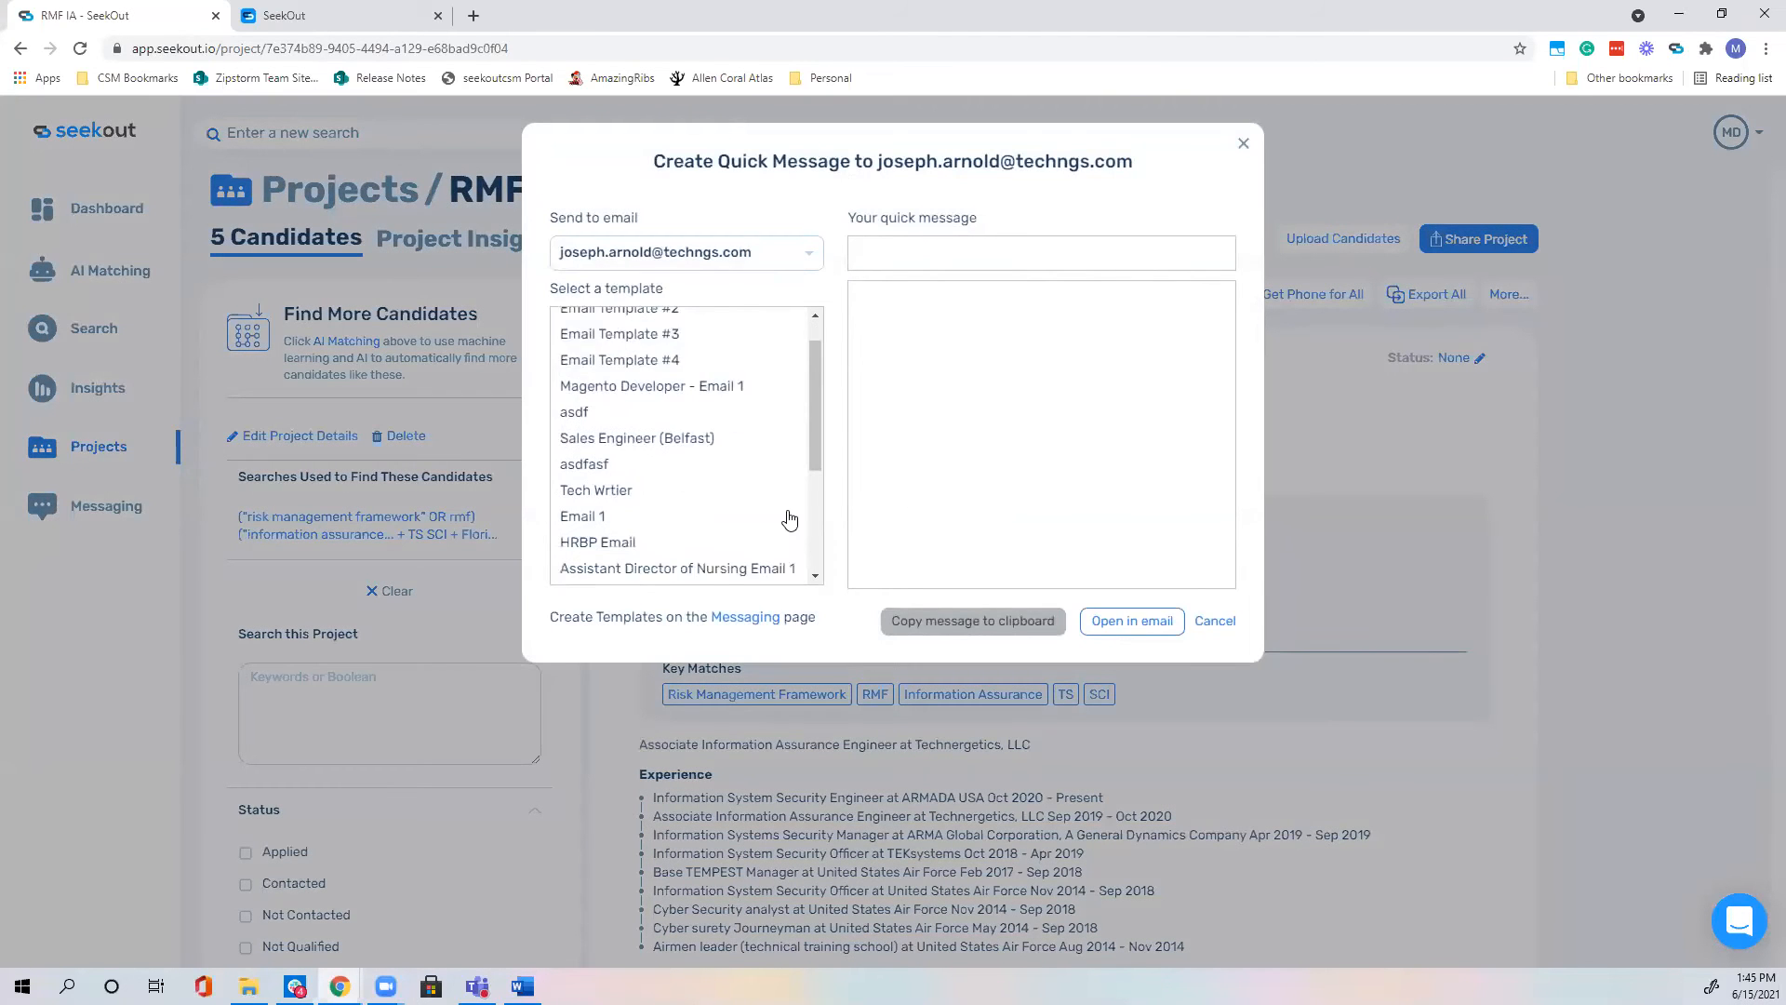
pyautogui.scroll(-2, 703, 371)
pyautogui.click(787, 252)
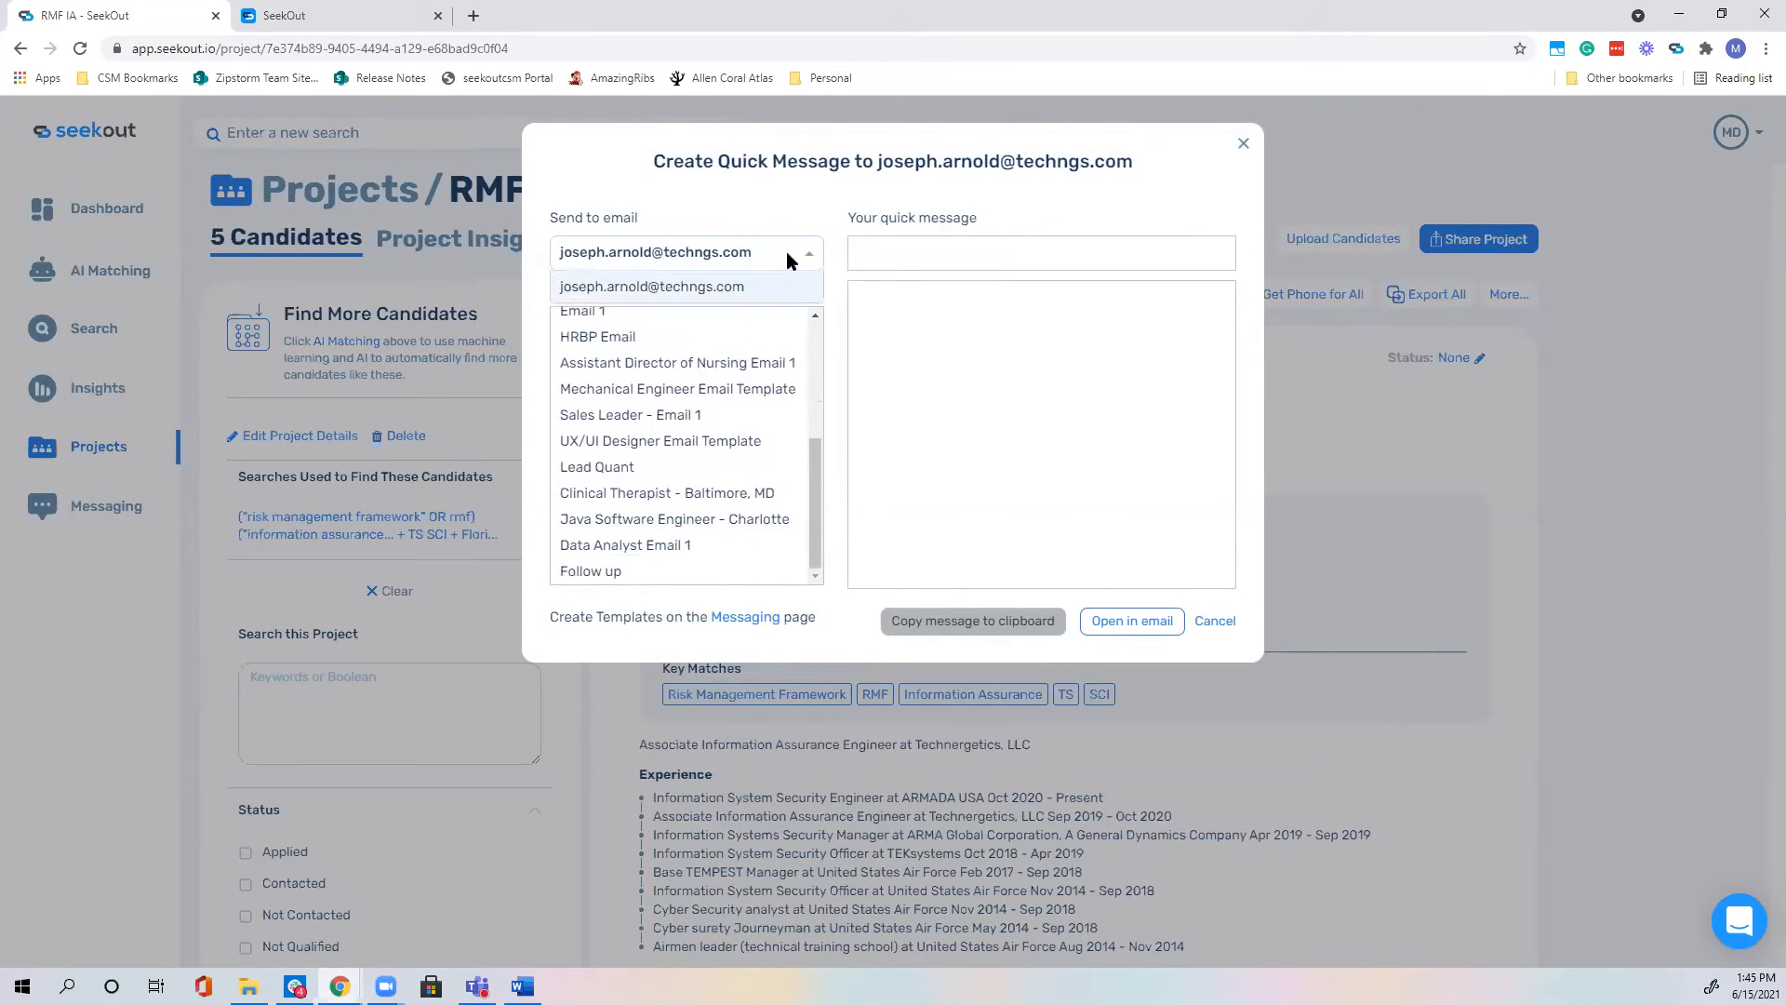
pyautogui.click(707, 290)
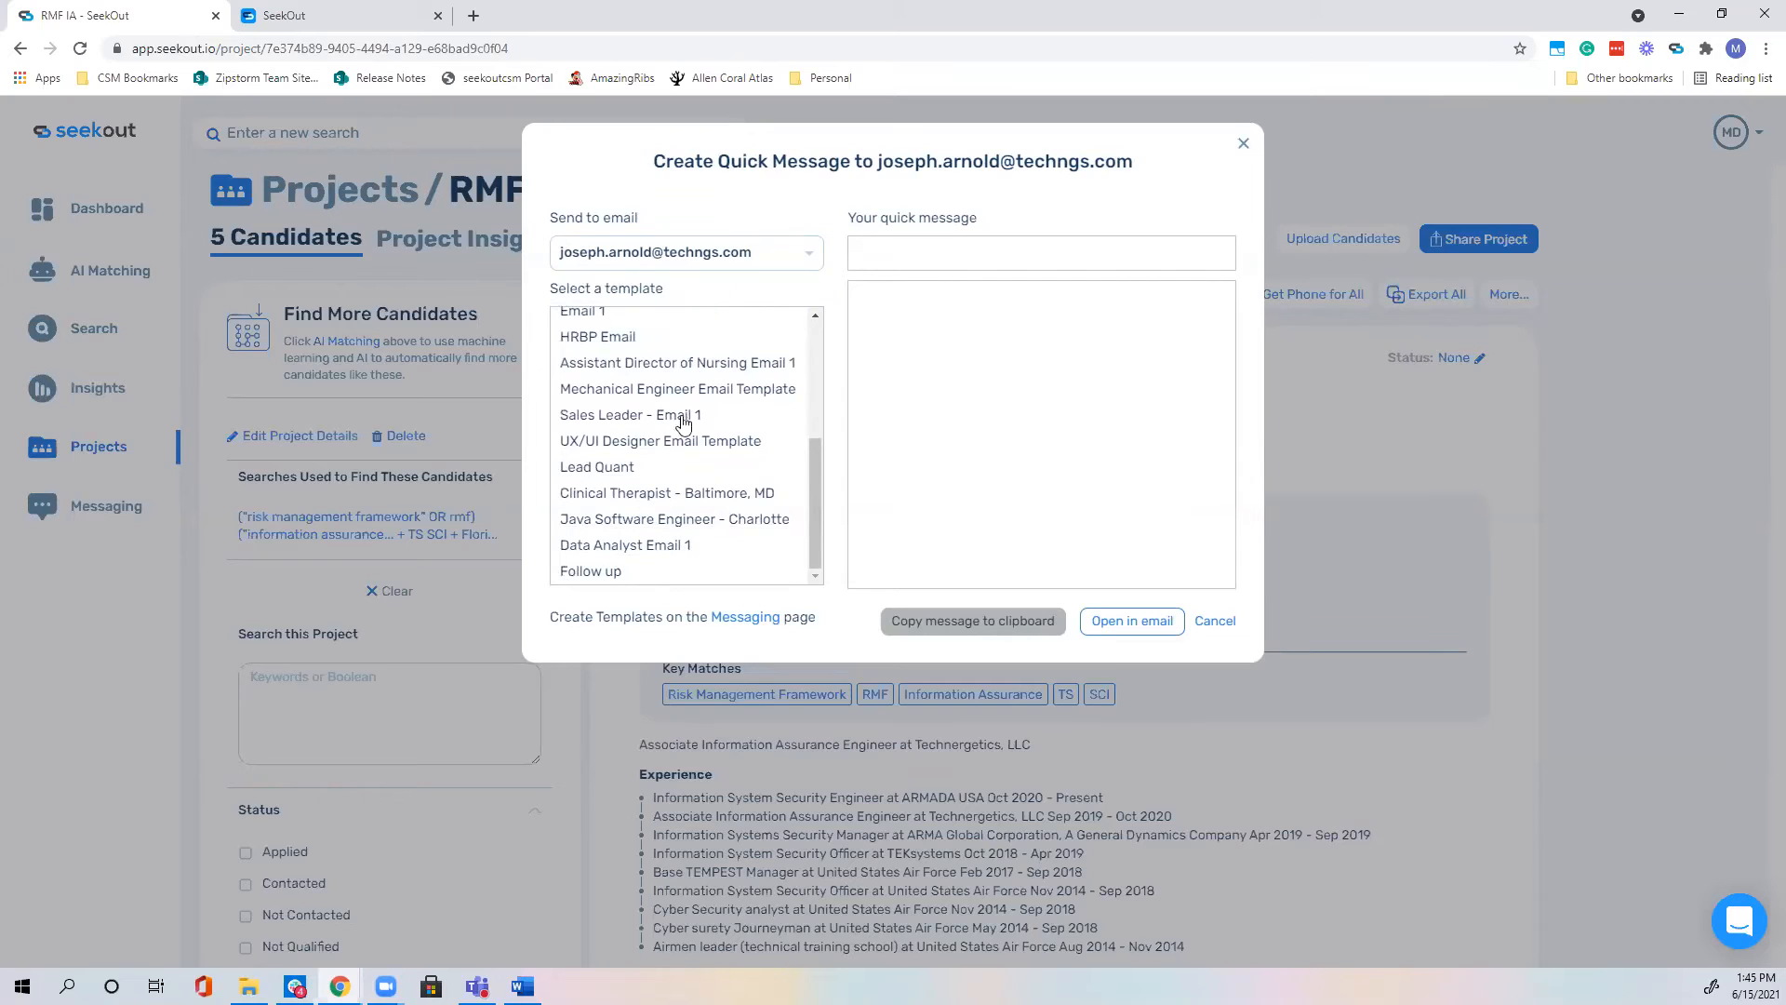
pyautogui.click(651, 556)
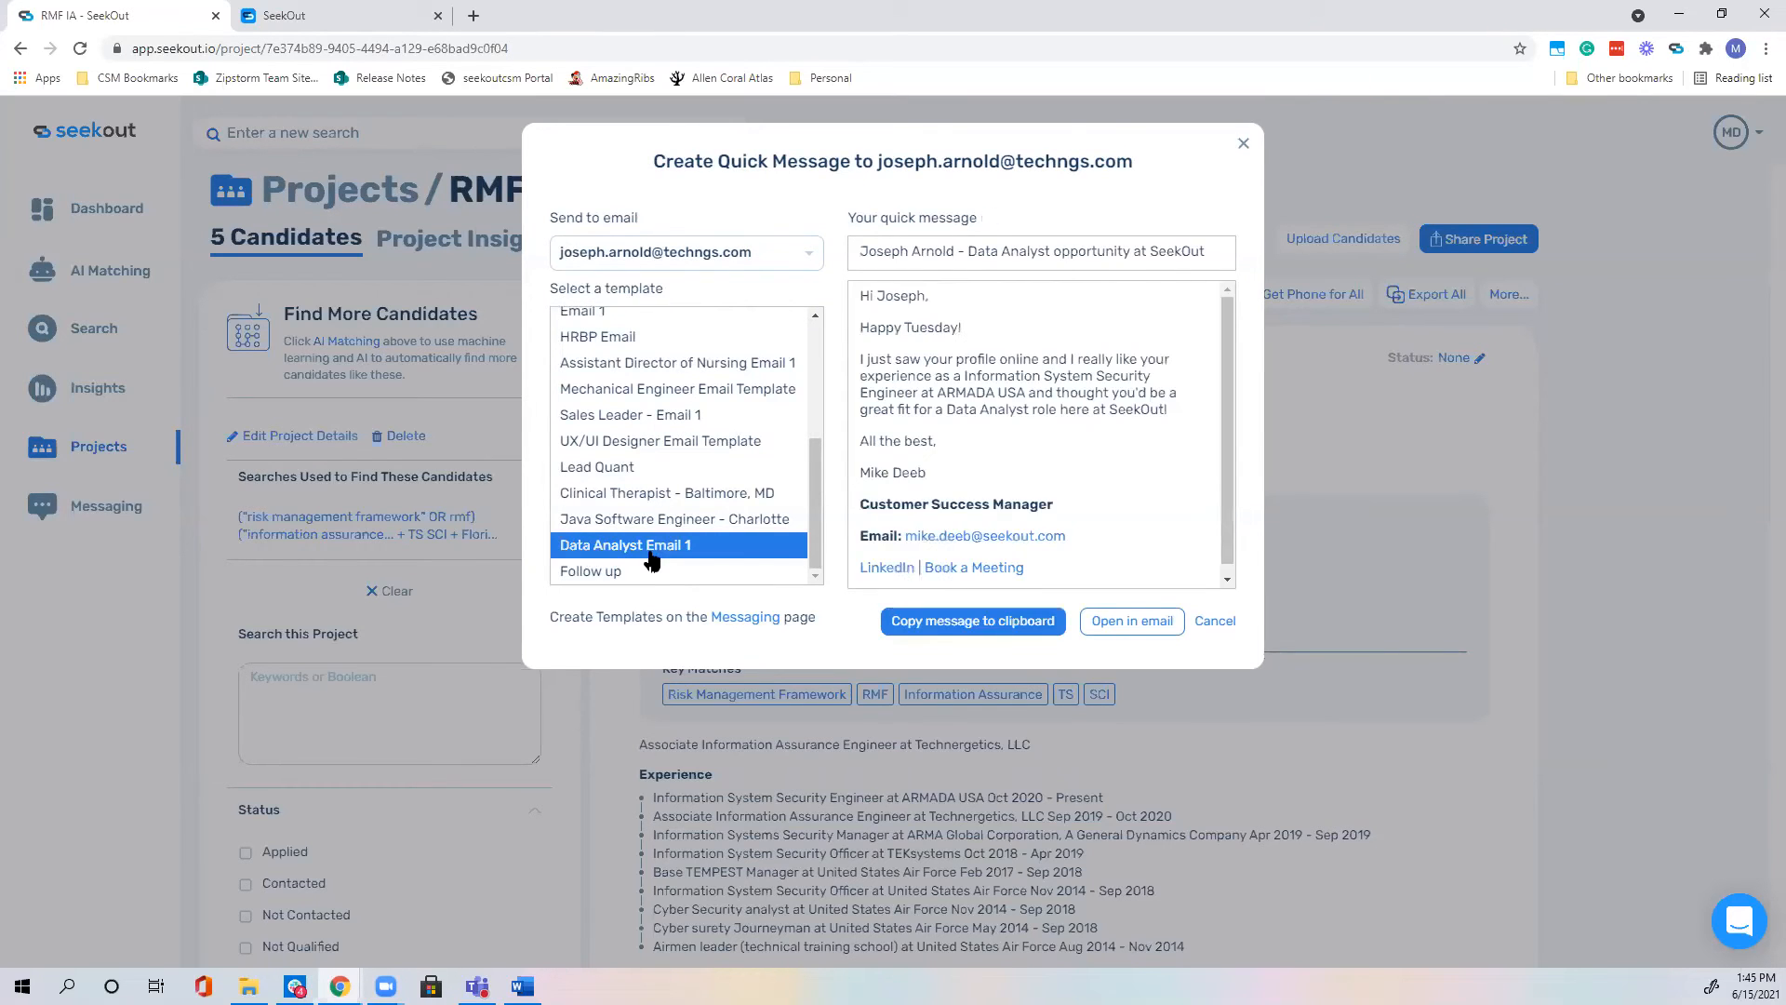
pyautogui.scroll(-2, 907, 438)
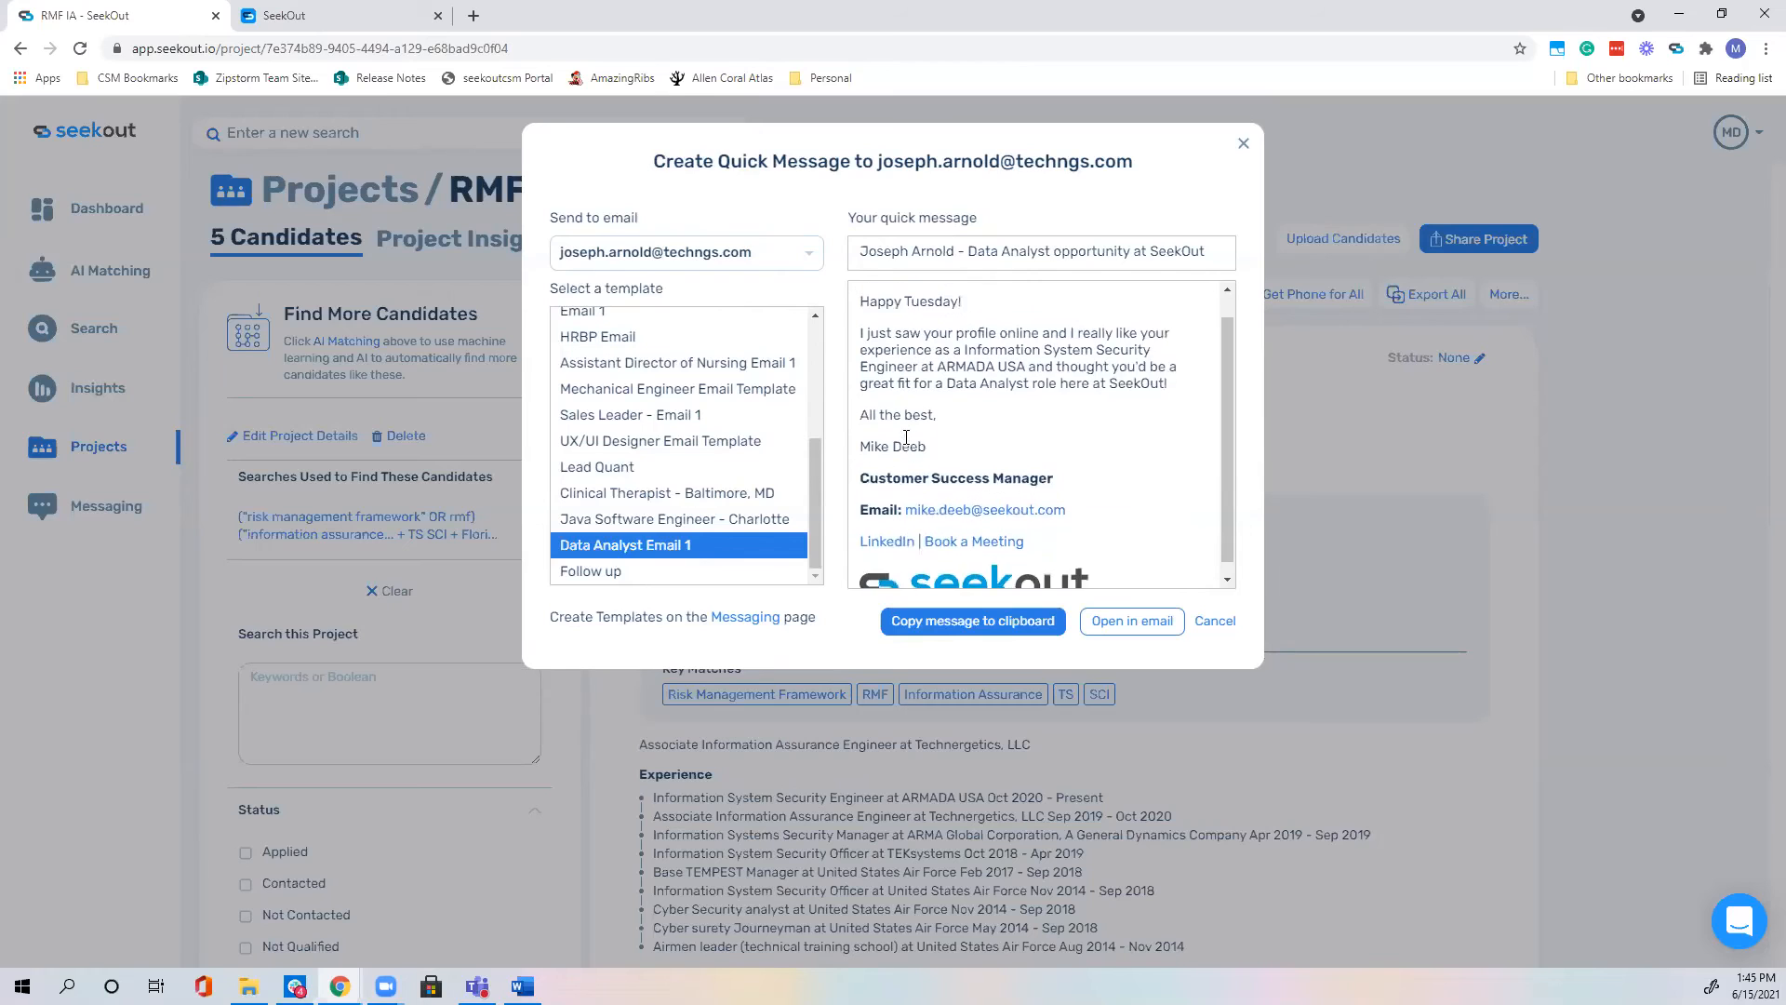
pyautogui.scroll(2, 930, 372)
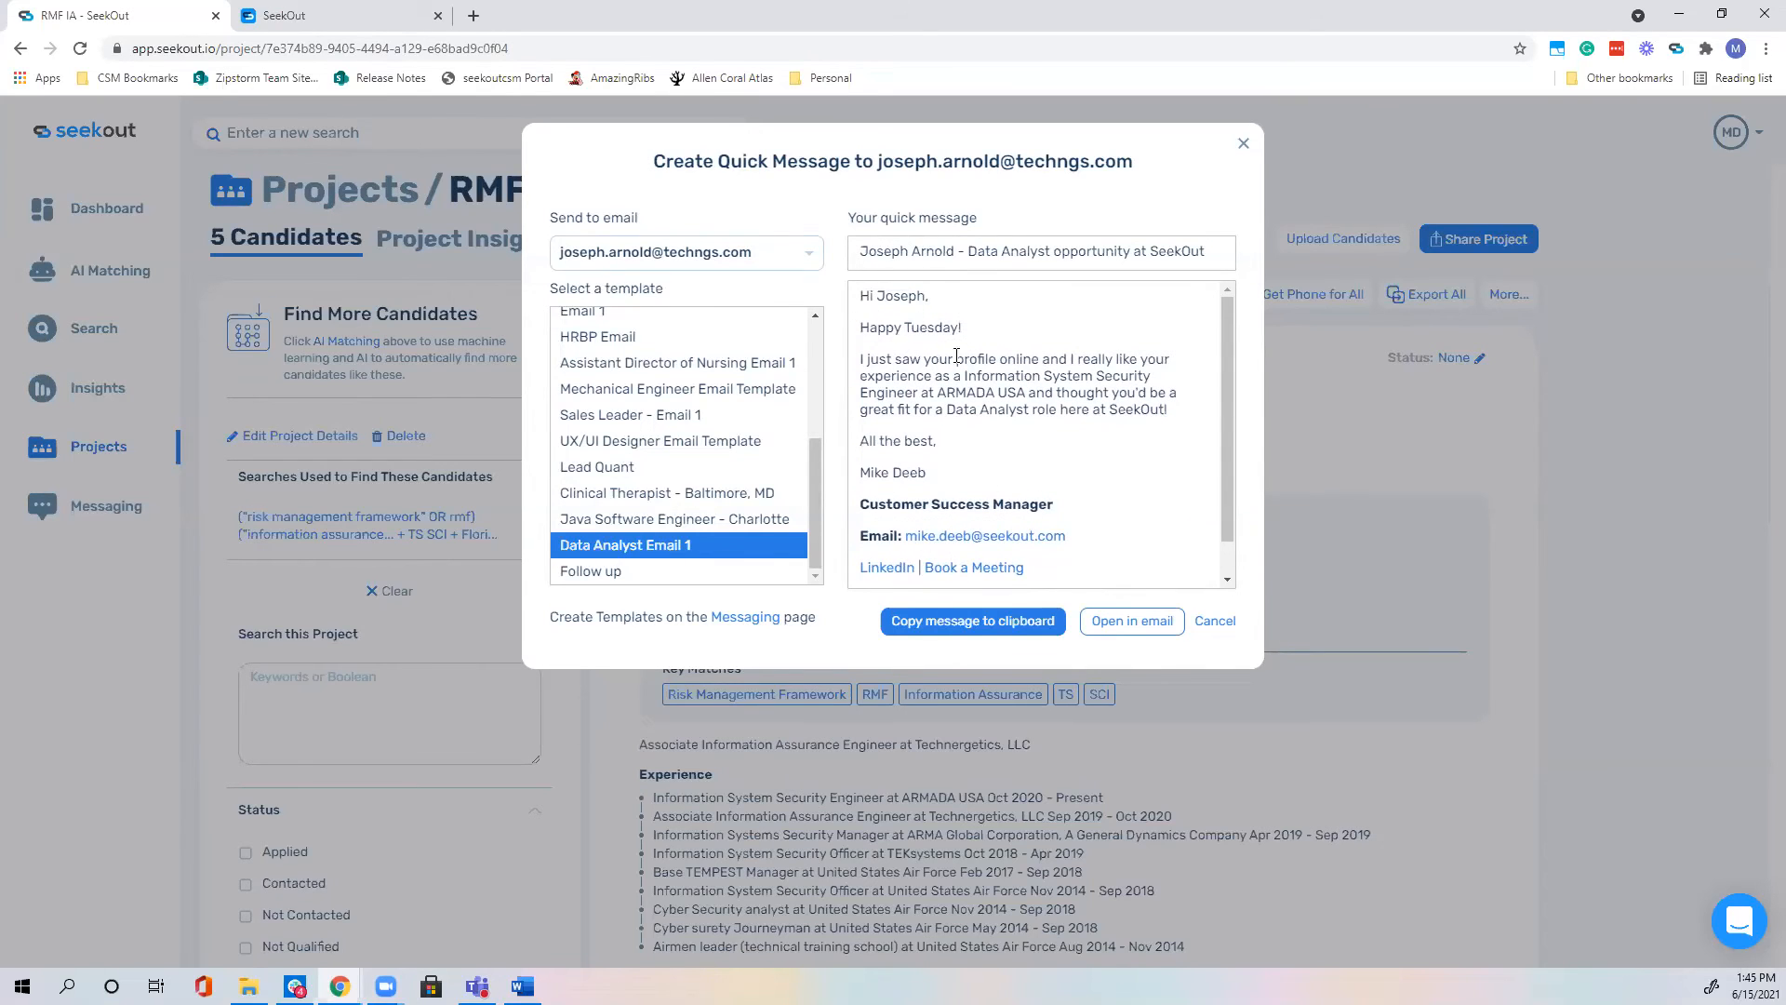
pyautogui.click(1121, 622)
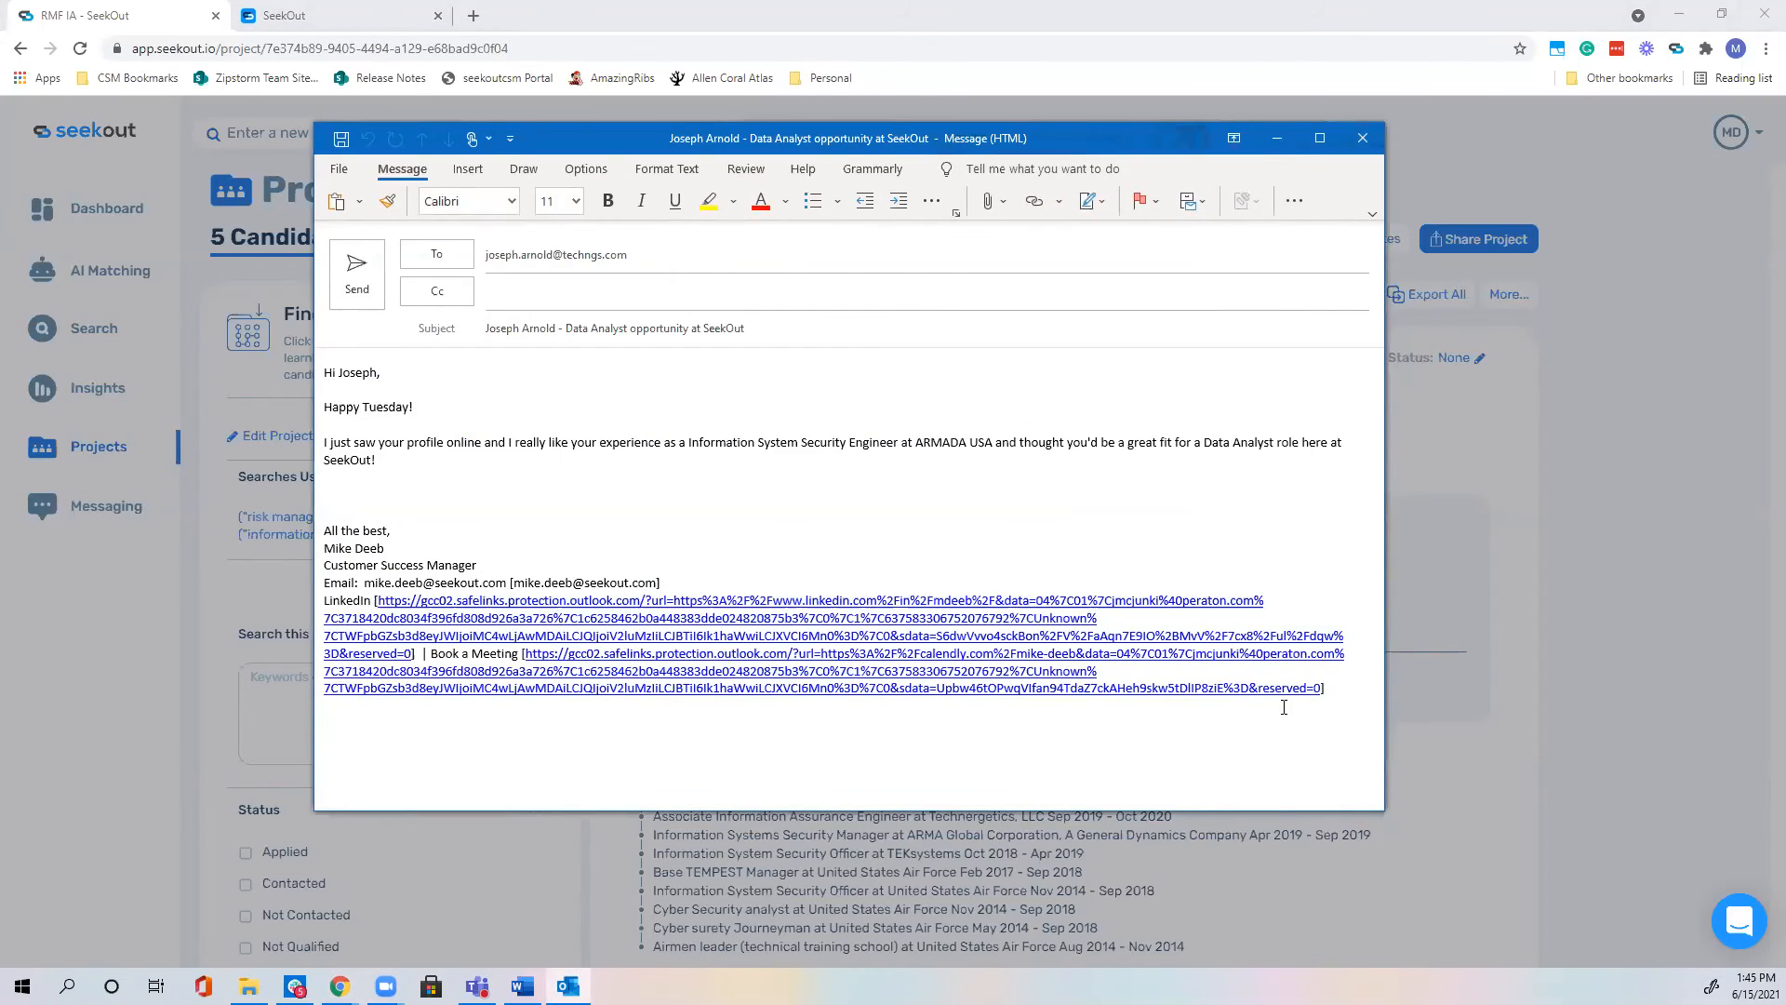
# Step: Delete the pasted plain-text signature and insert the default Outlook signature
pyautogui.moveTo(1339, 696); pyautogui.dragTo(313, 556)
pyautogui.press('BackSpace')
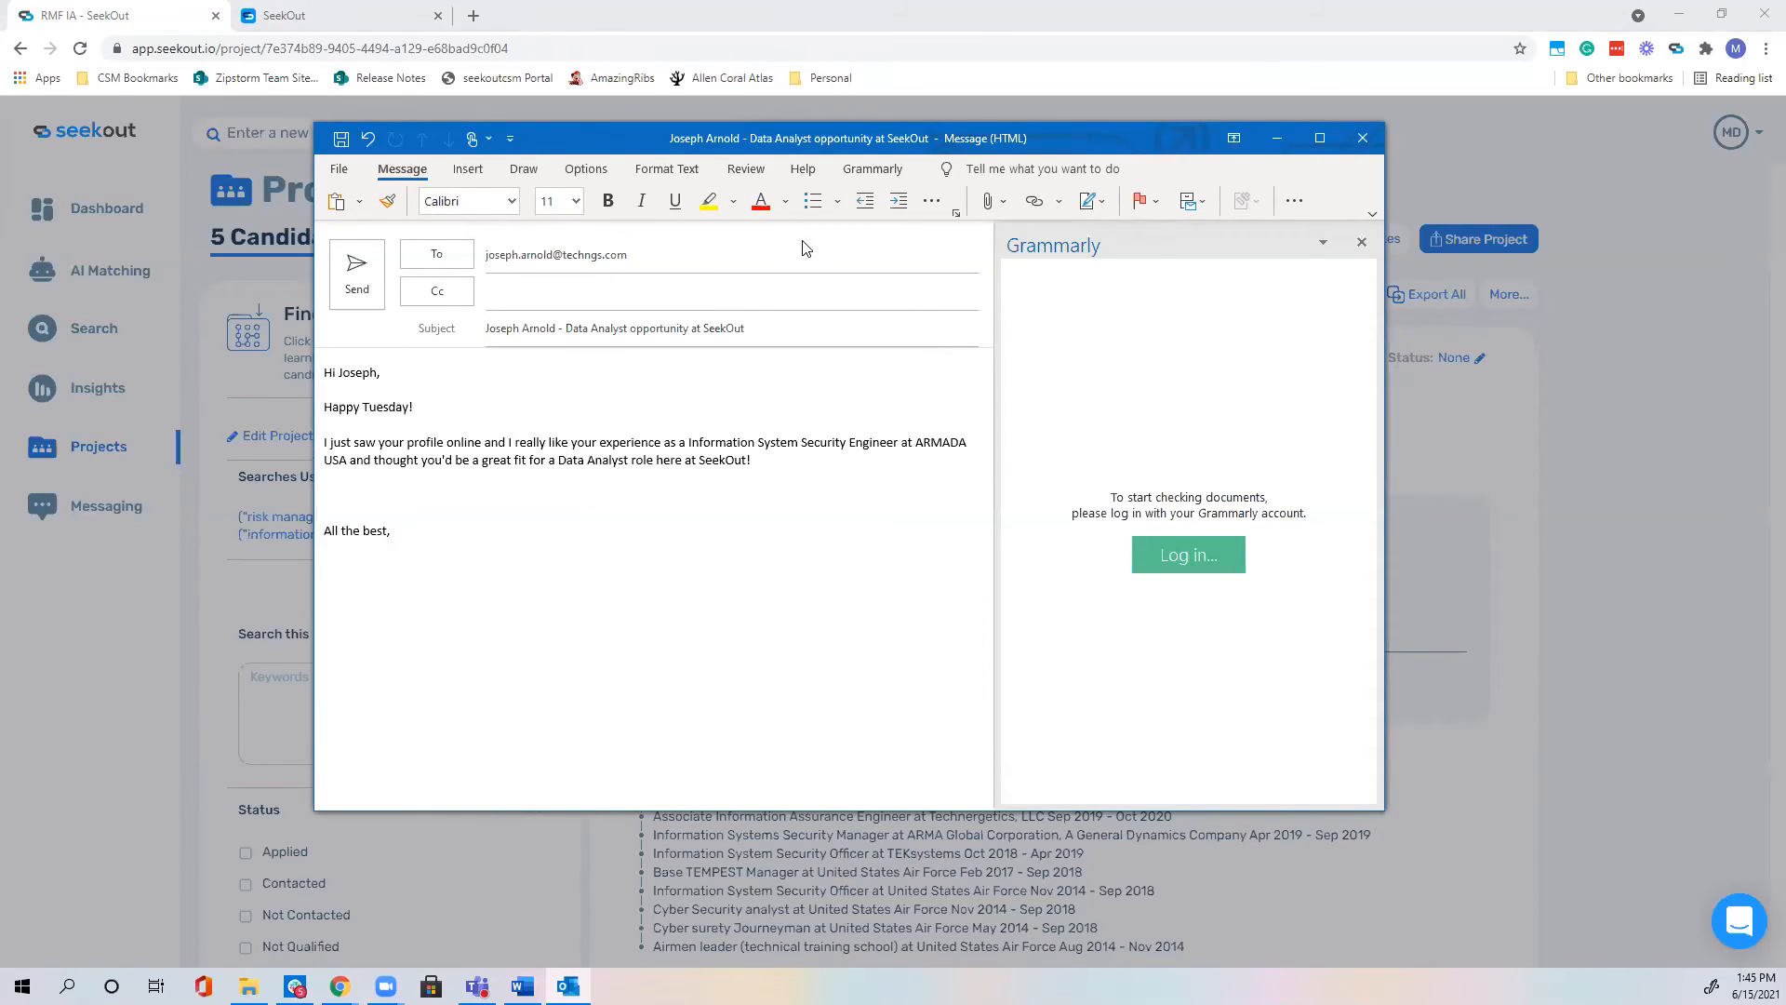
pyautogui.click(468, 170)
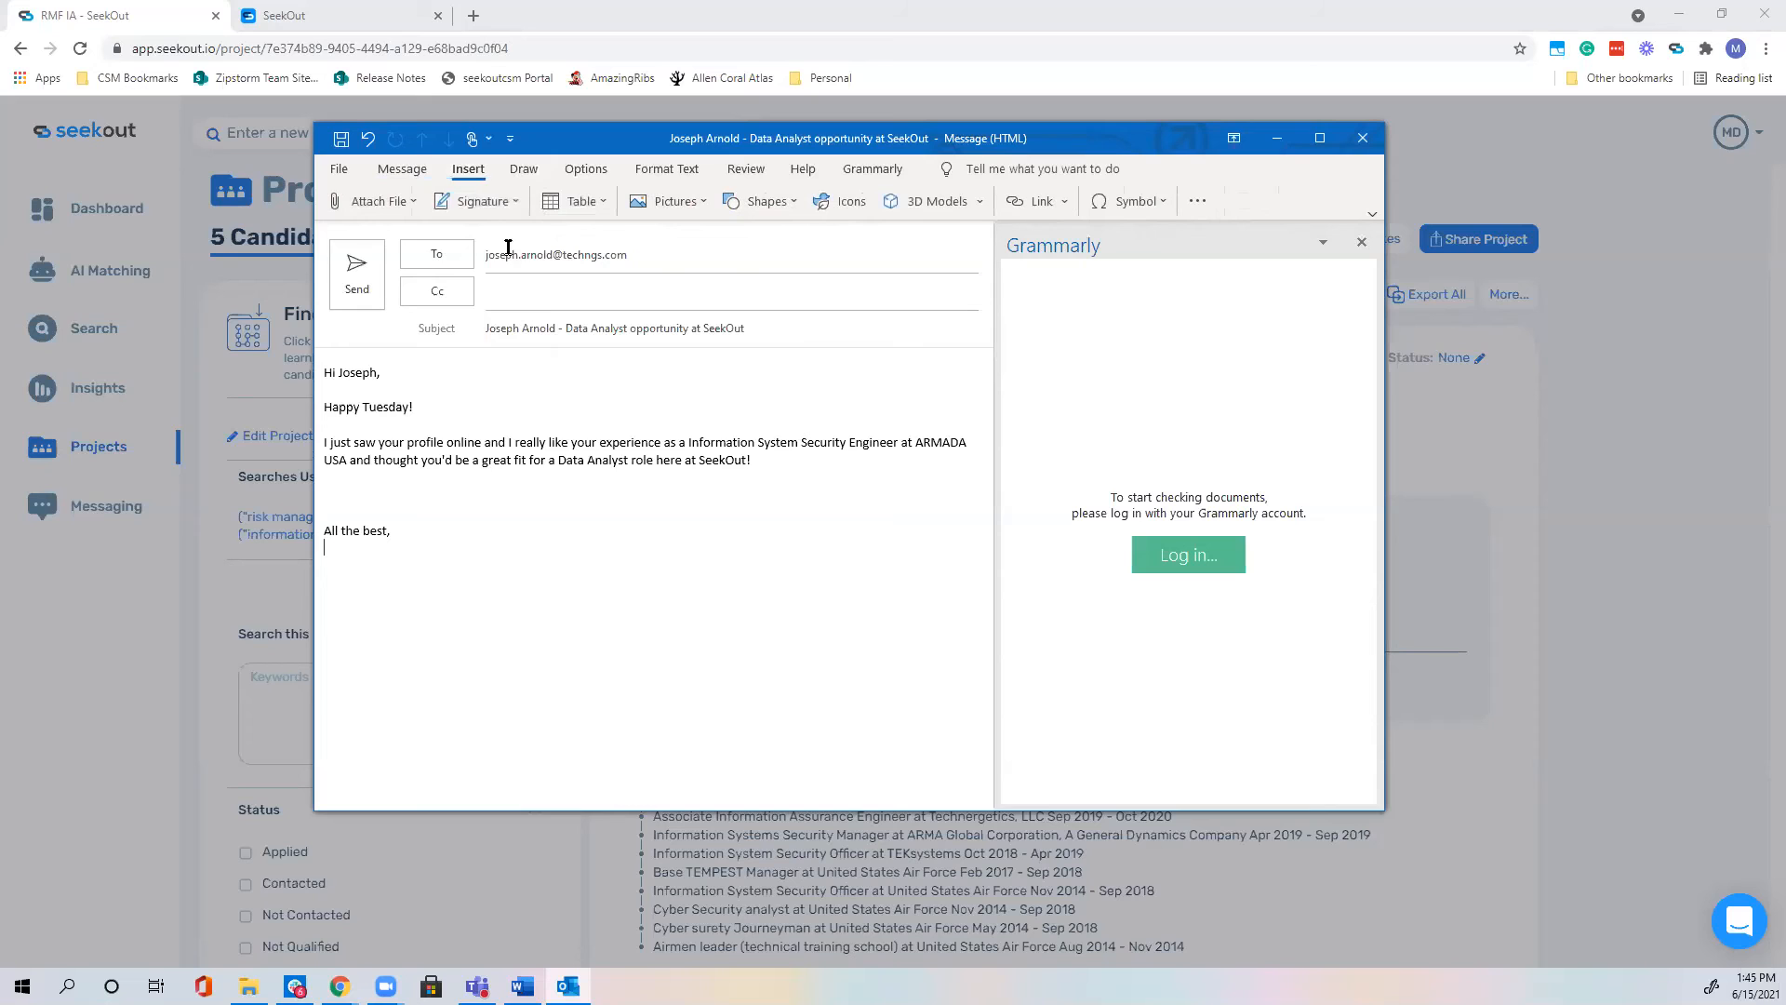
pyautogui.click(479, 201)
pyautogui.click(490, 290)
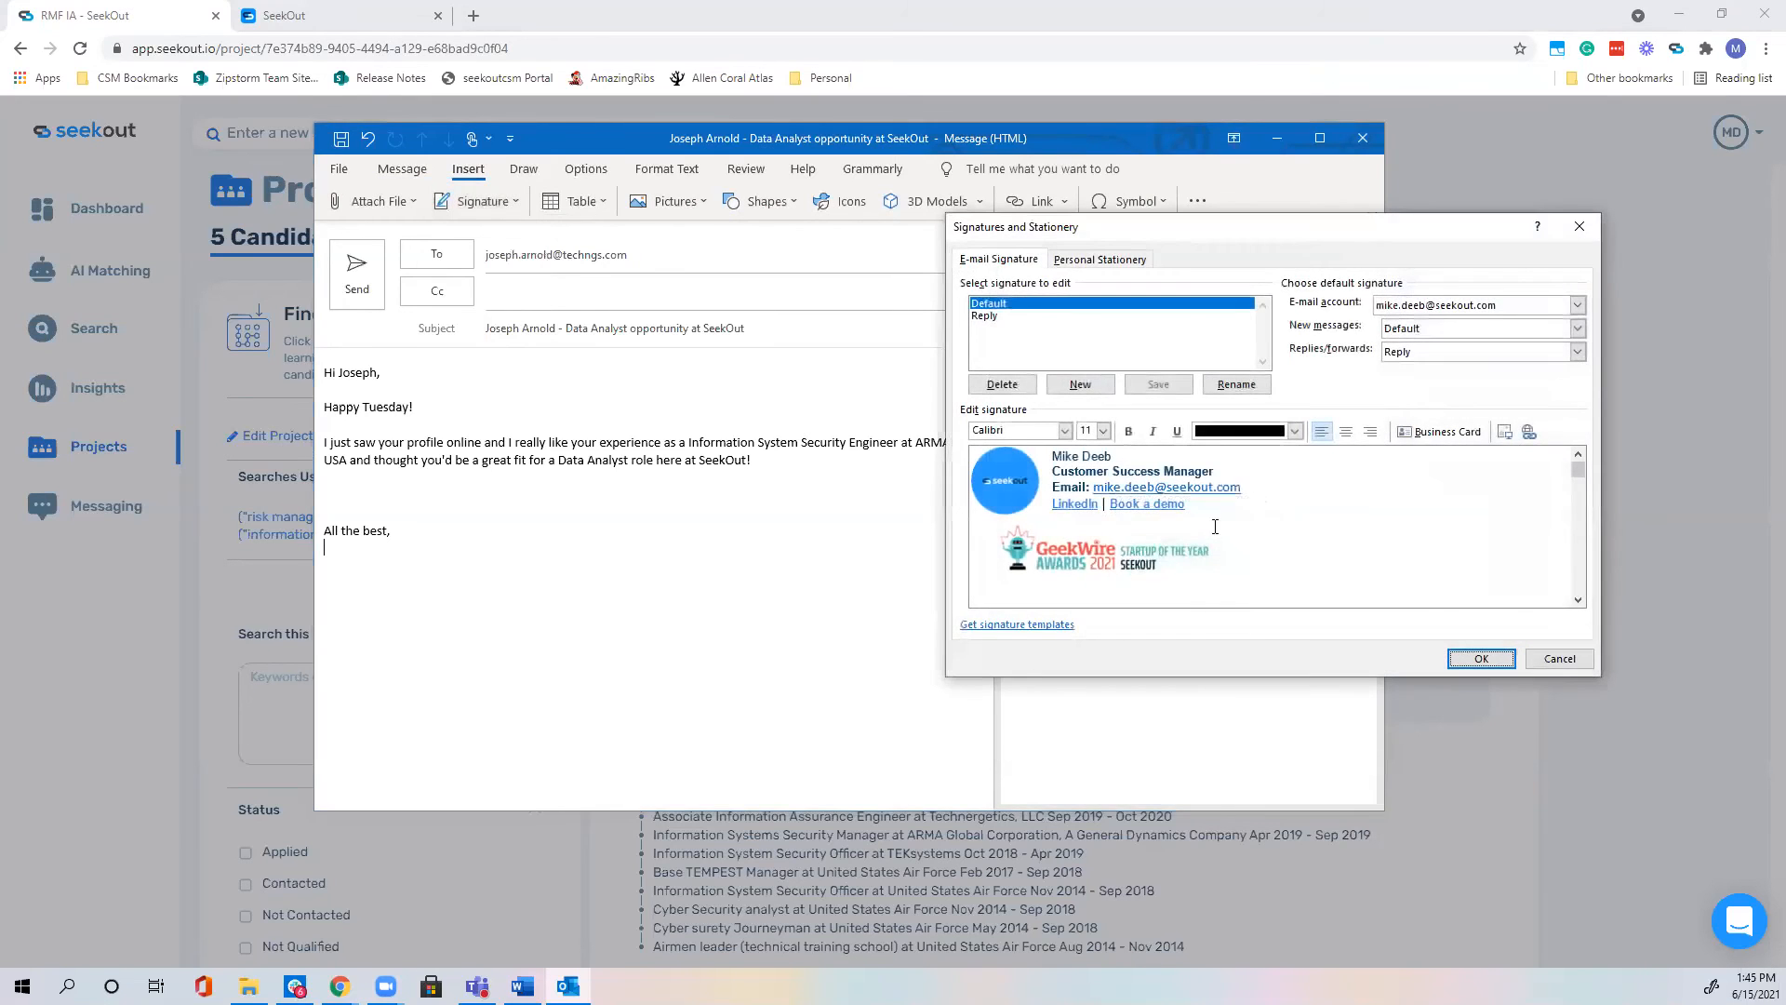
pyautogui.press('Escape')
pyautogui.click(479, 201)
pyautogui.click(446, 233)
# Step: Remove the extra blank line above the signature and select the greeting's recipient name
pyautogui.click(493, 511)
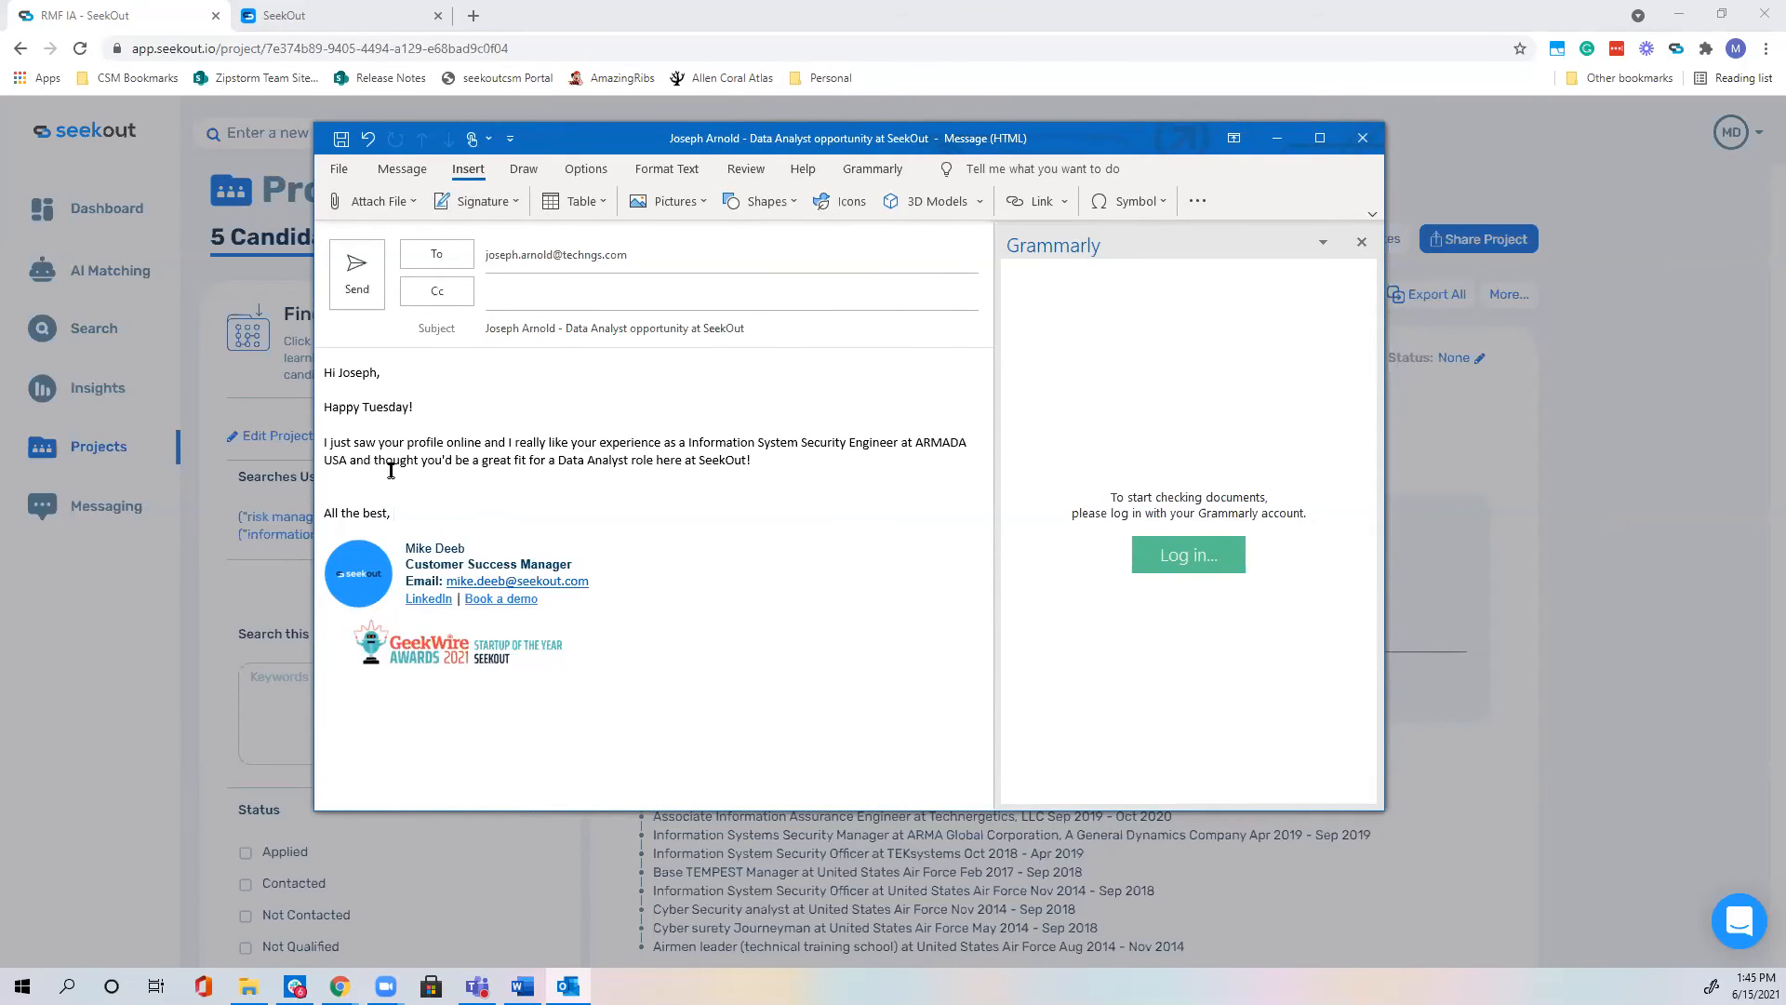
pyautogui.click(353, 497)
pyautogui.hotkey('ctrl', 'z')
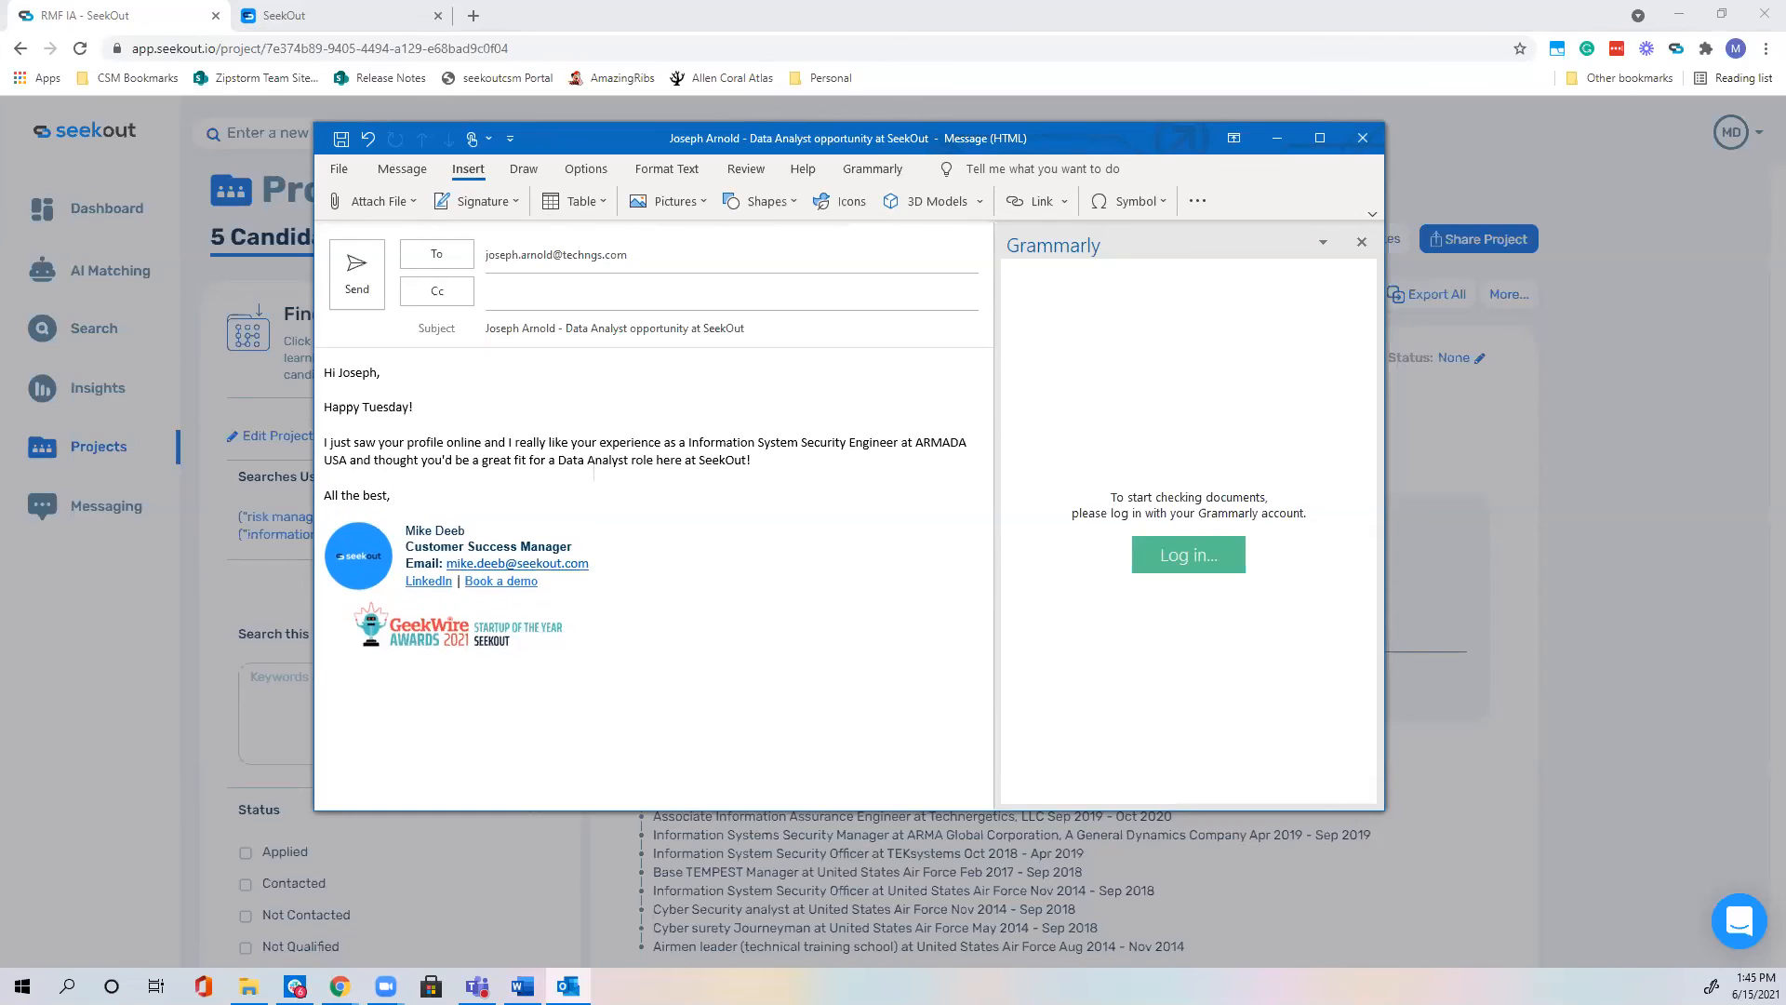
pyautogui.click(377, 370)
pyautogui.doubleClick(376, 370)
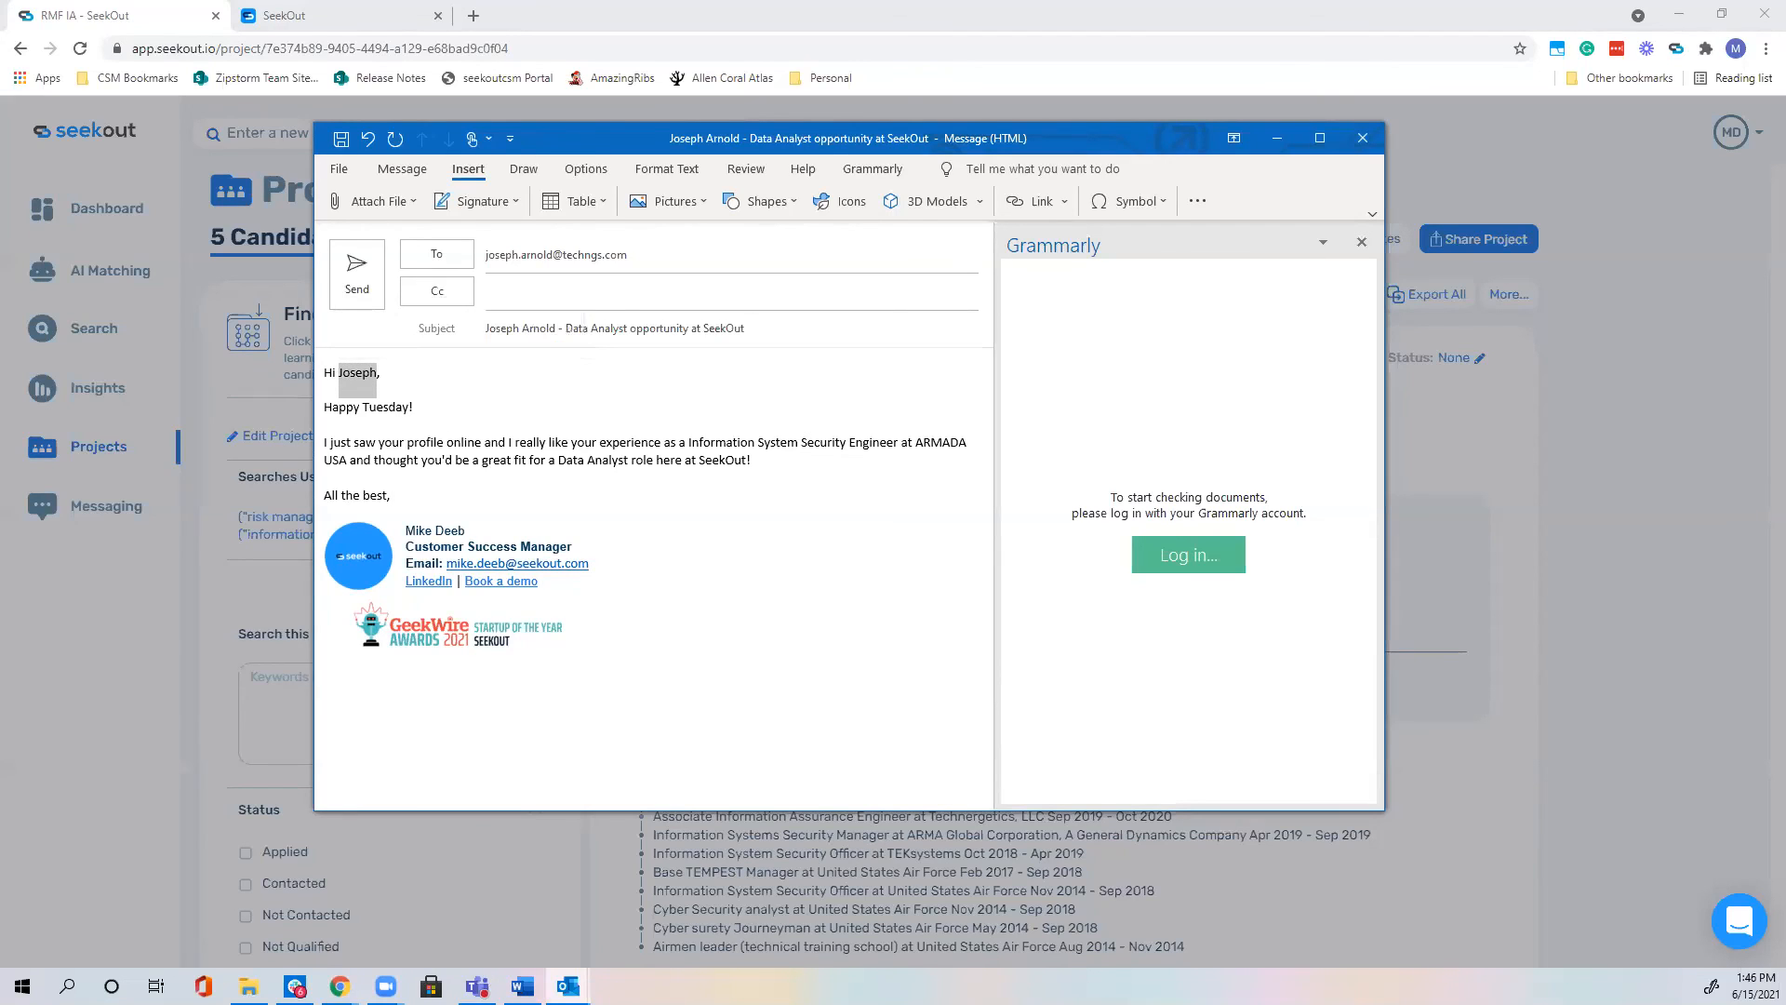